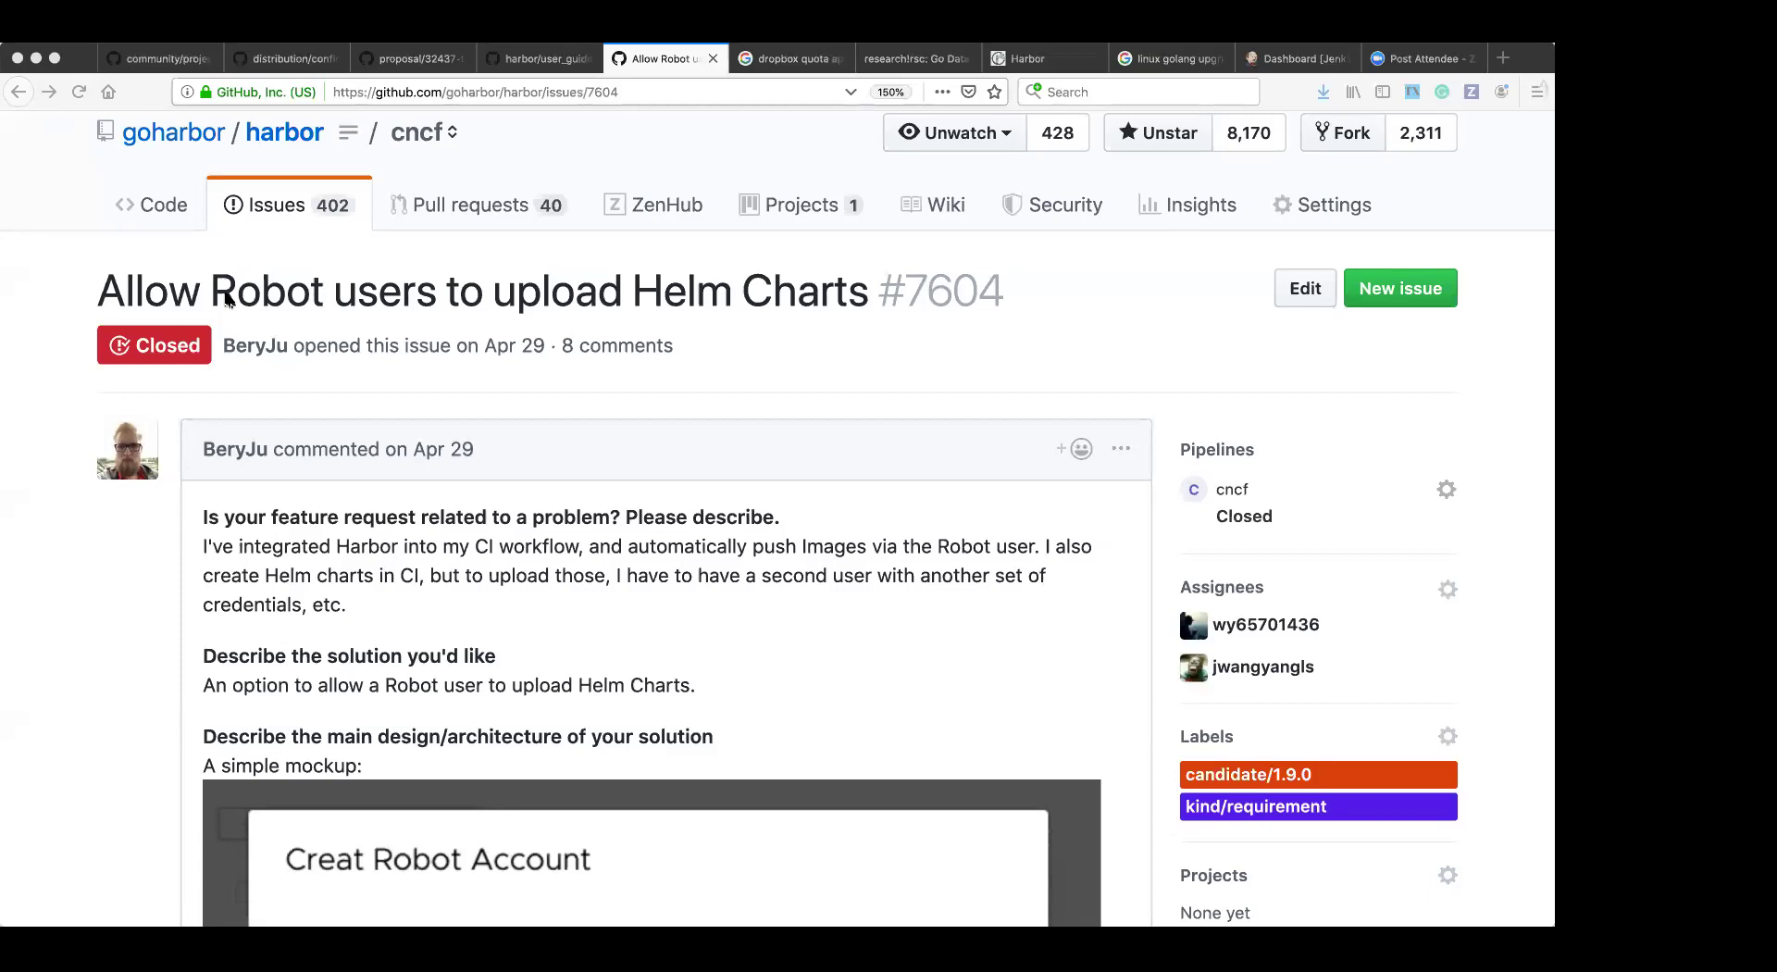
- Review the issue's feature request for robot users uploading Helm charts, including the permissions mockup
scroll(130, 754, "down", 3)
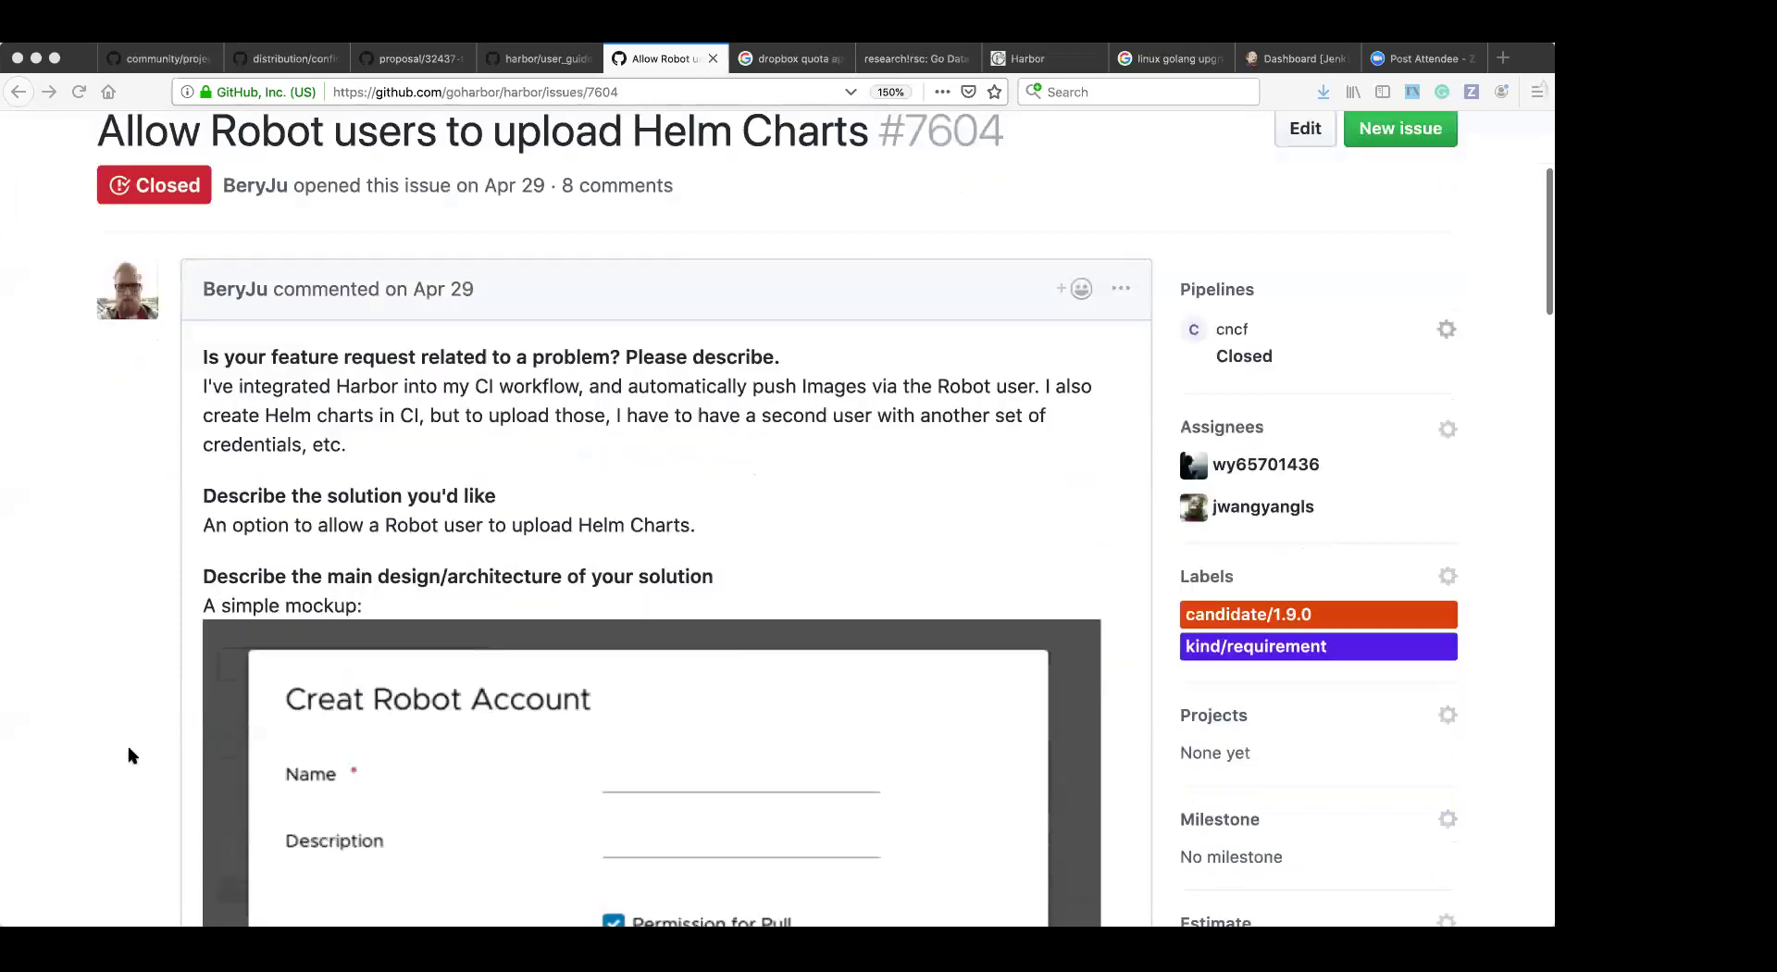
scroll(130, 755, "down", 3)
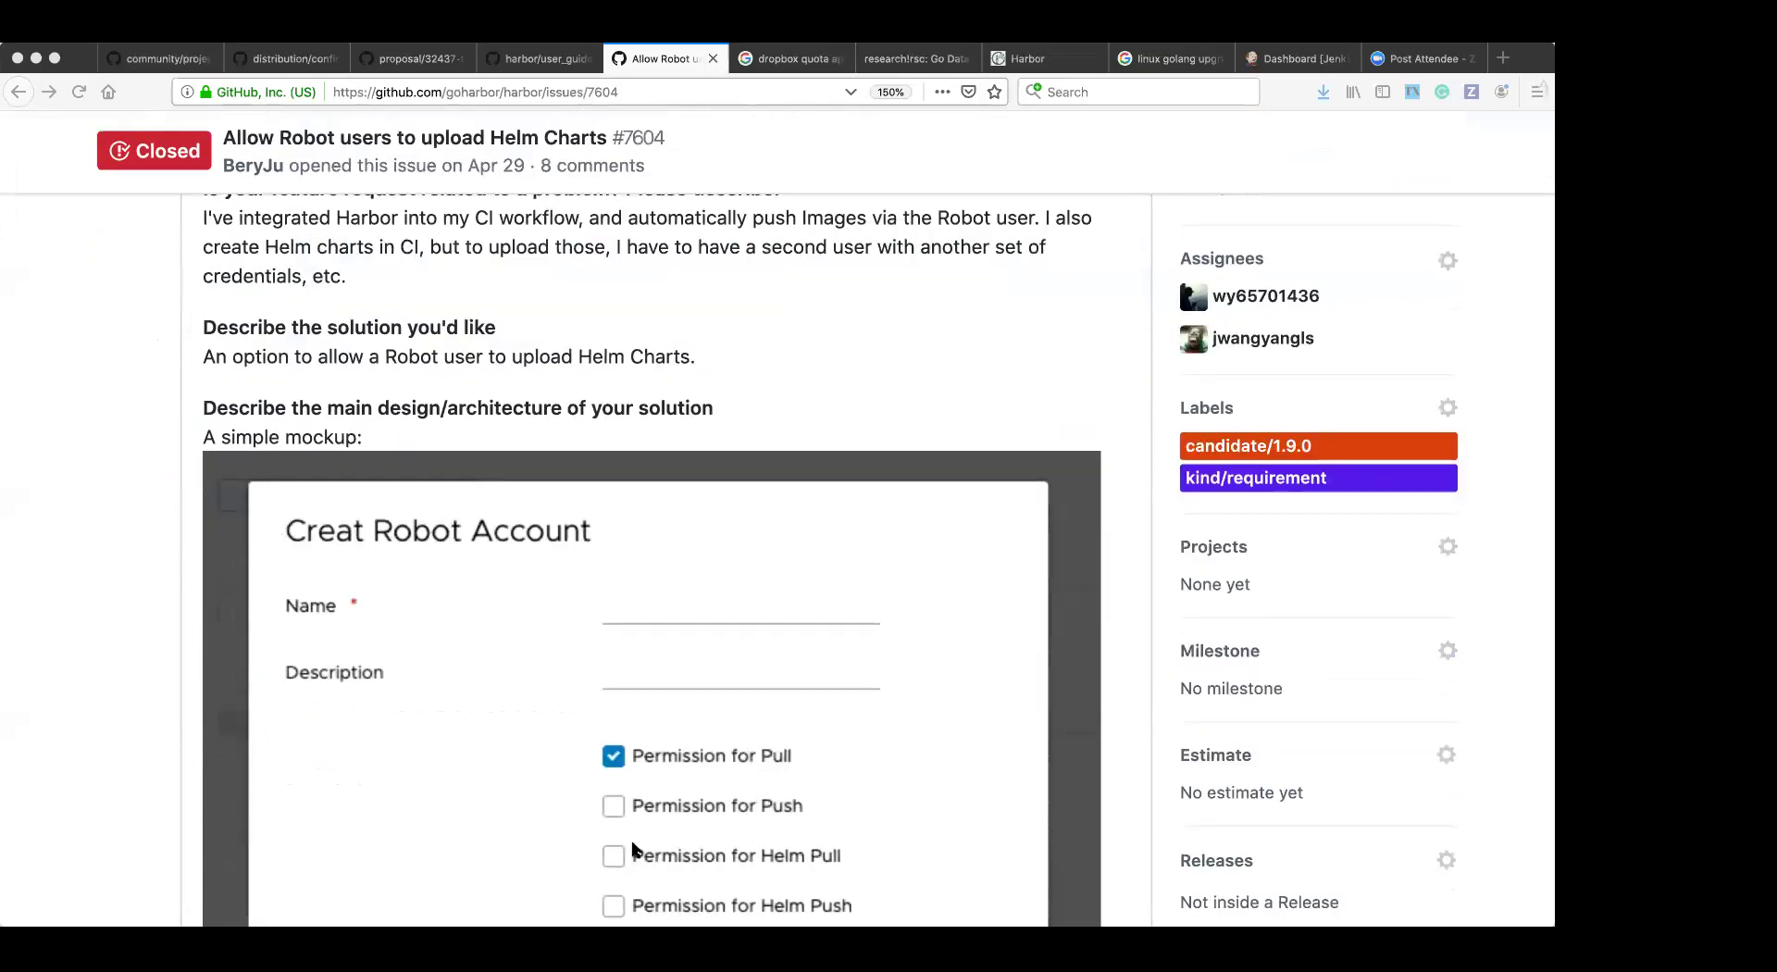
scroll(635, 849, "down", 1)
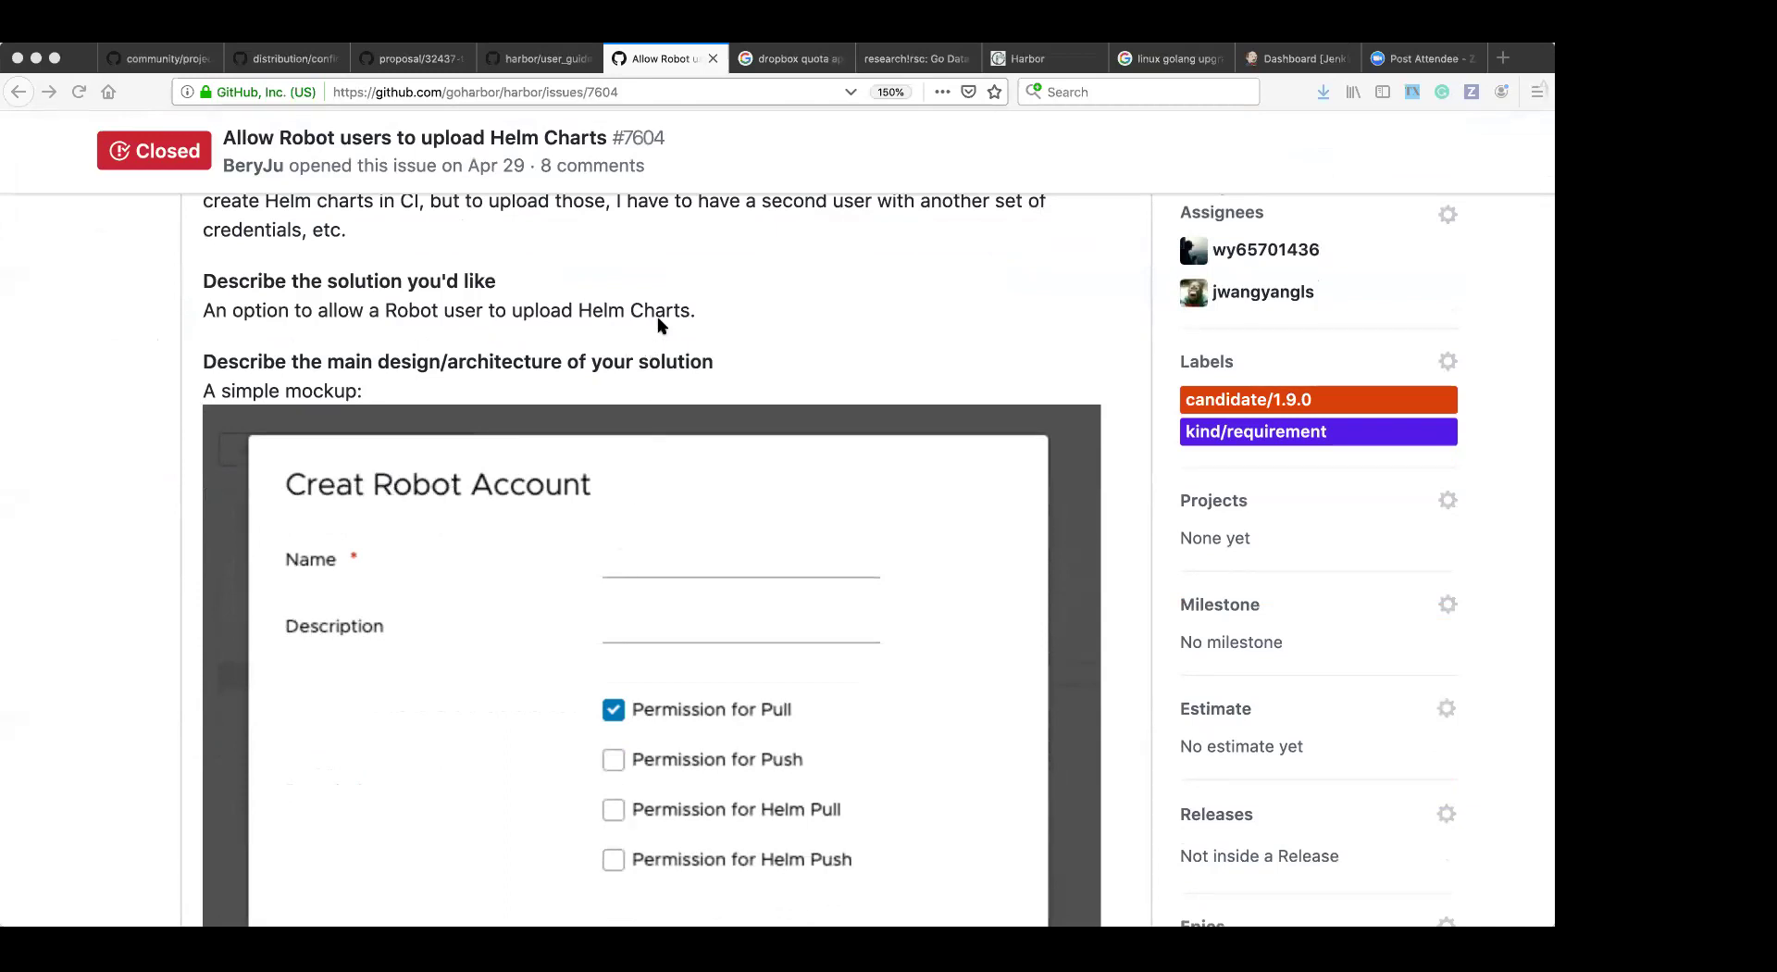
scroll(661, 324, "up", 3)
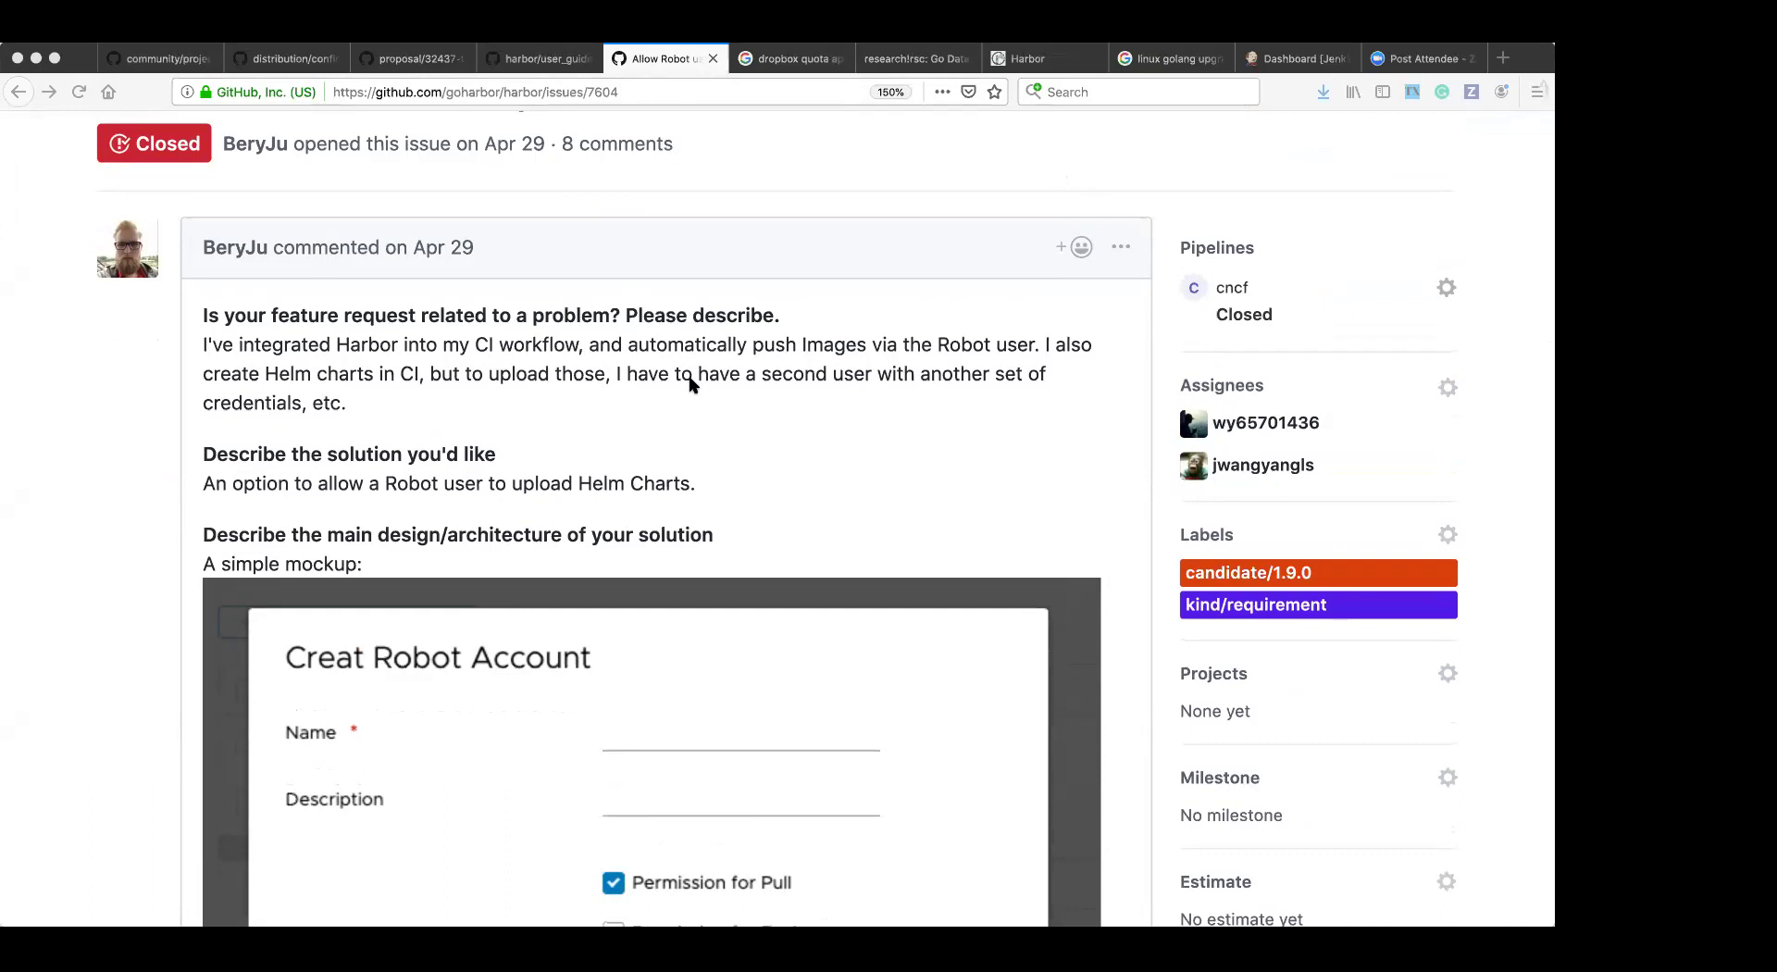
scroll(689, 384, "down", 1)
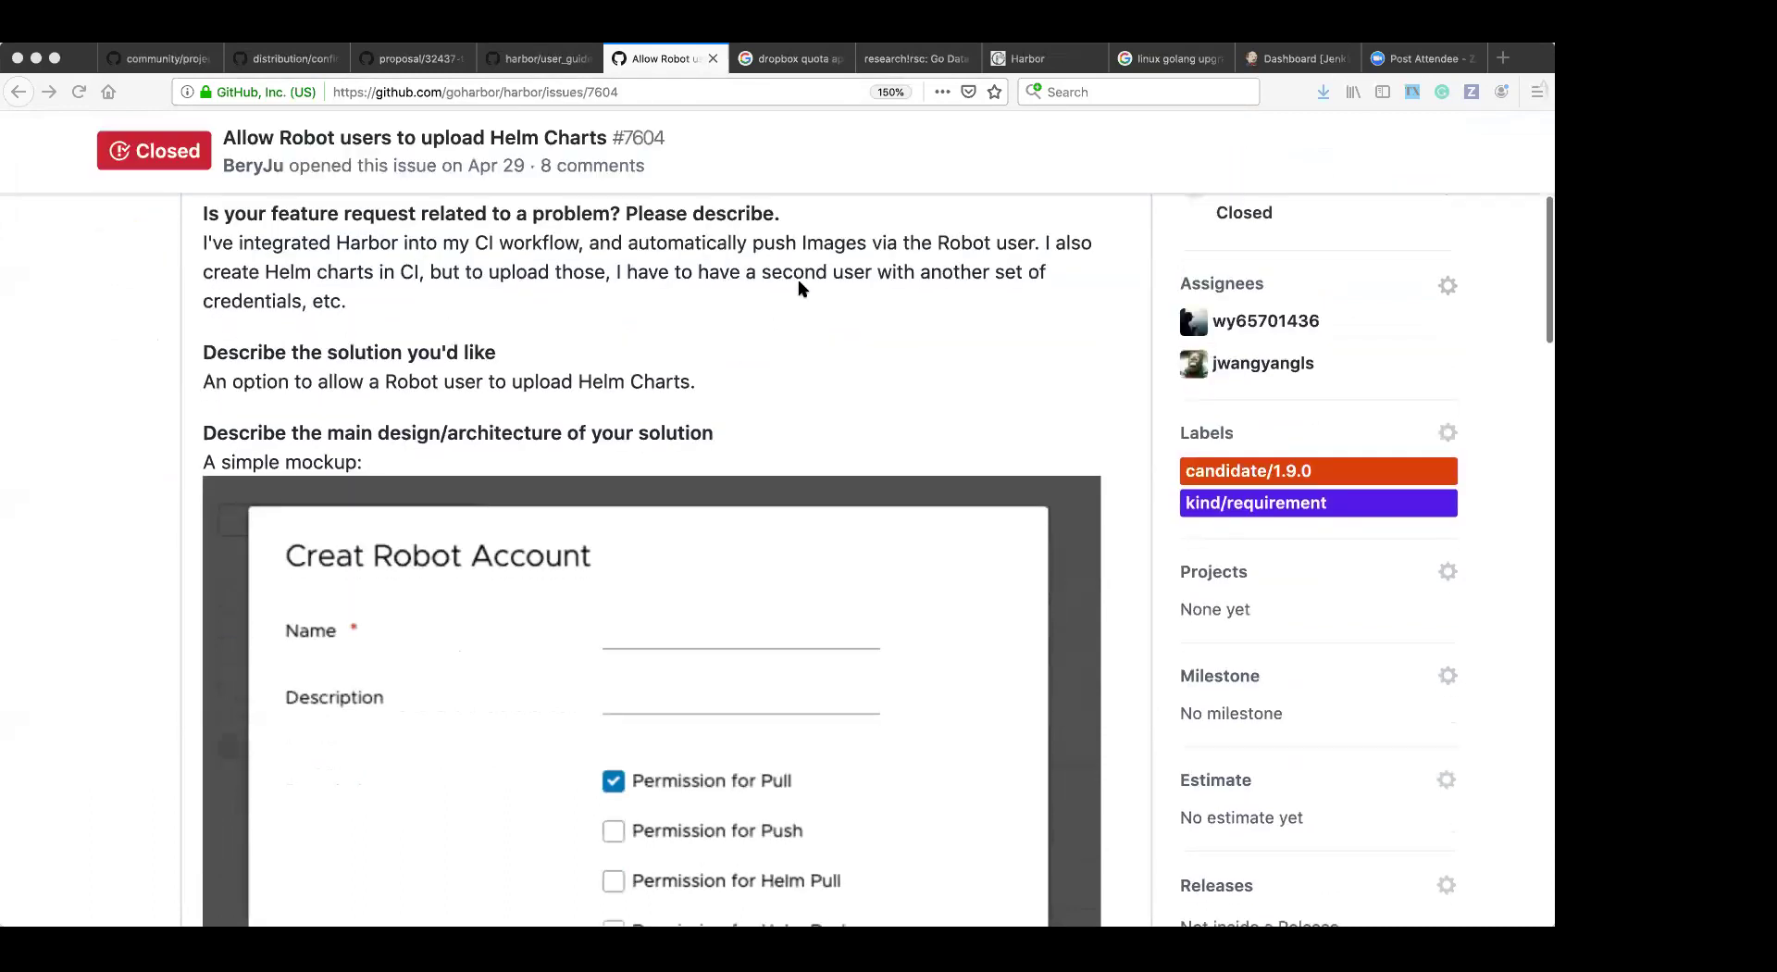
- Start a new robot account in Harbor's library project and clear the Image pull and Image pull / push permissions
left_click(1047, 65)
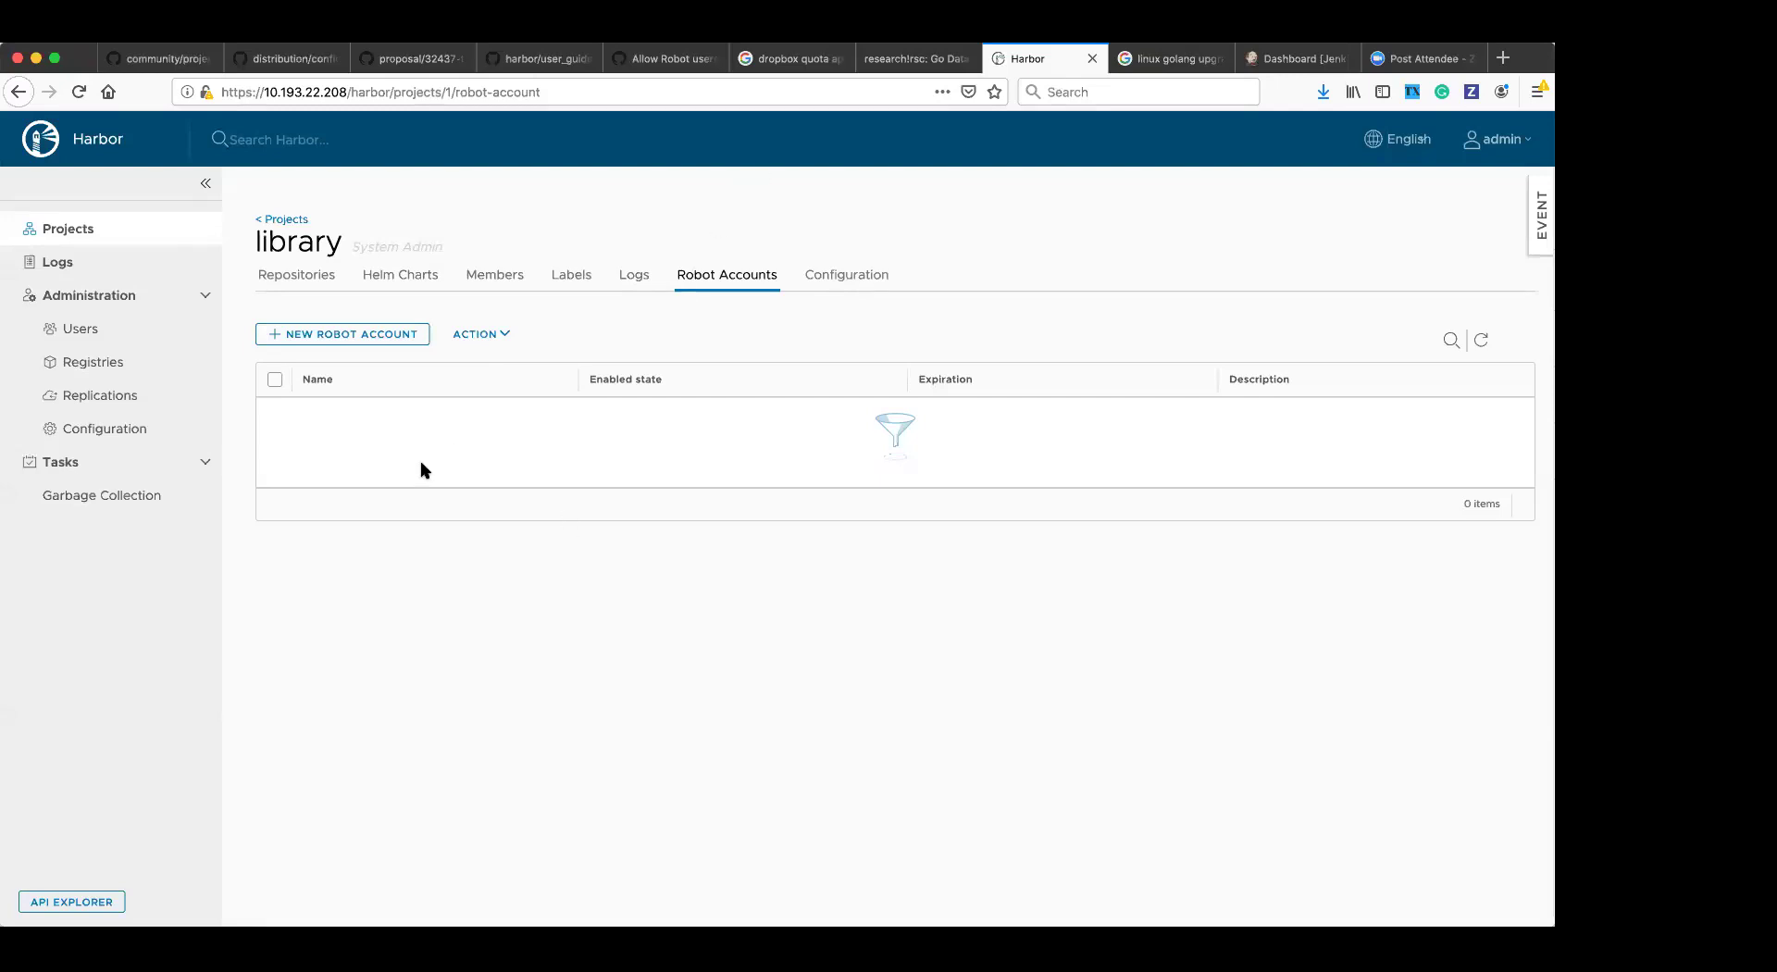
left_click(408, 334)
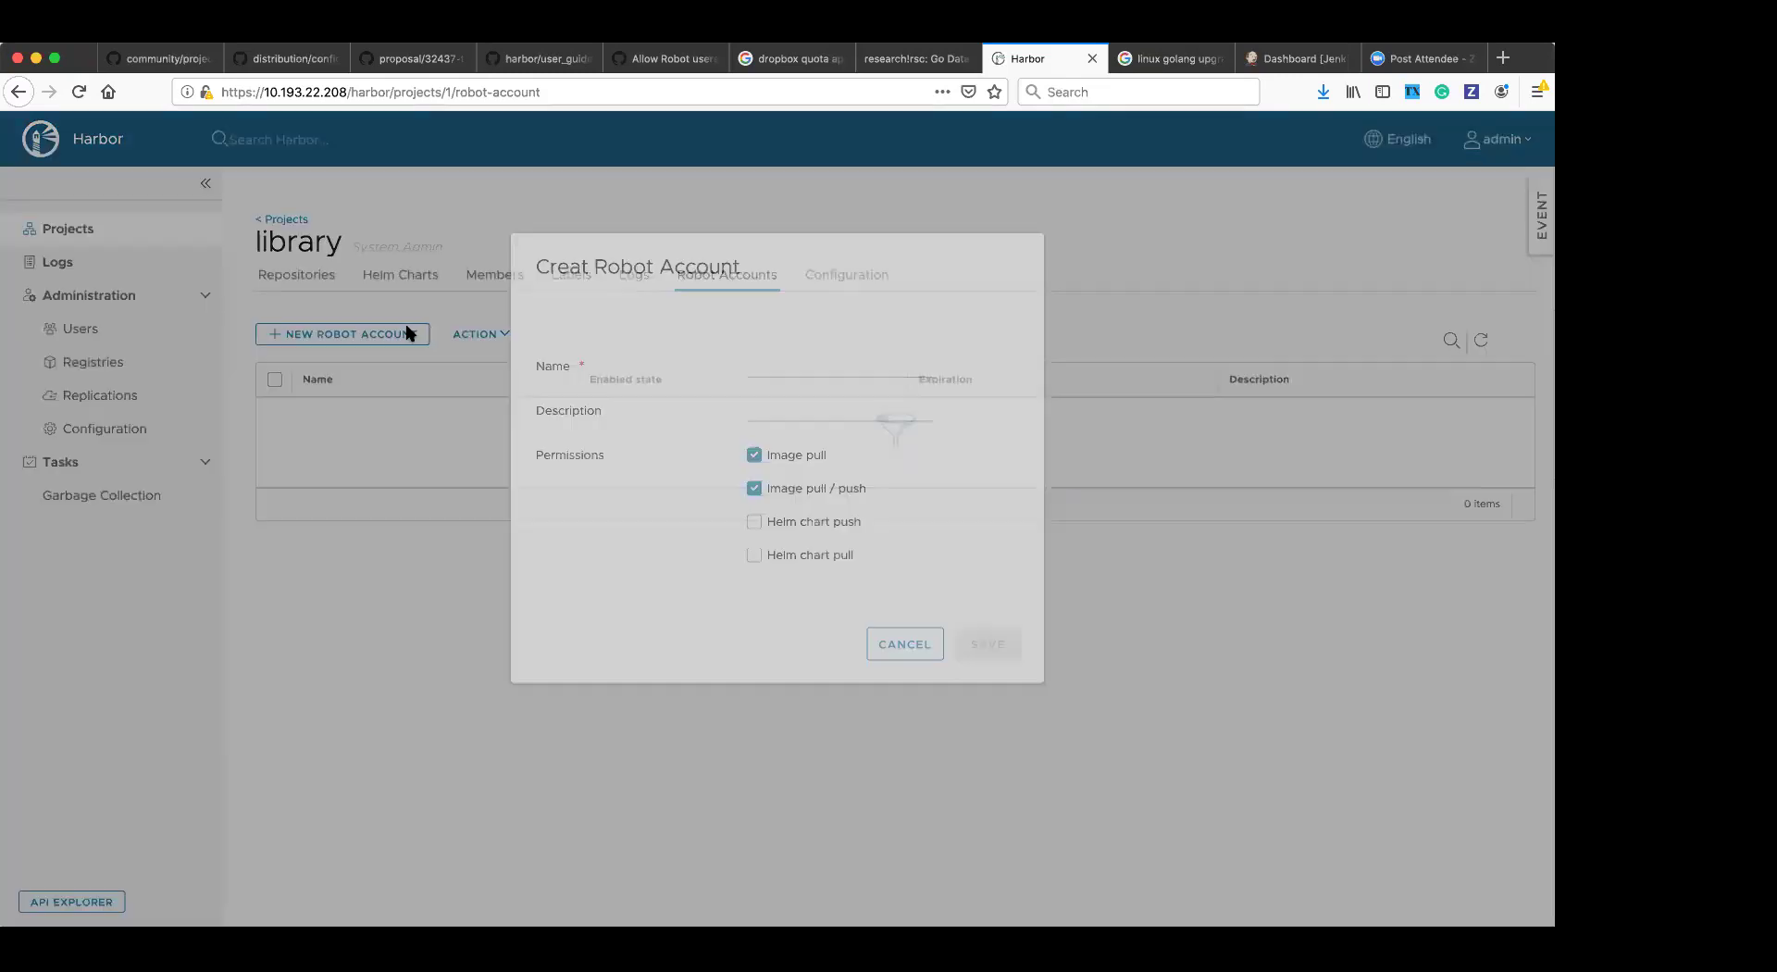
left_click(757, 518)
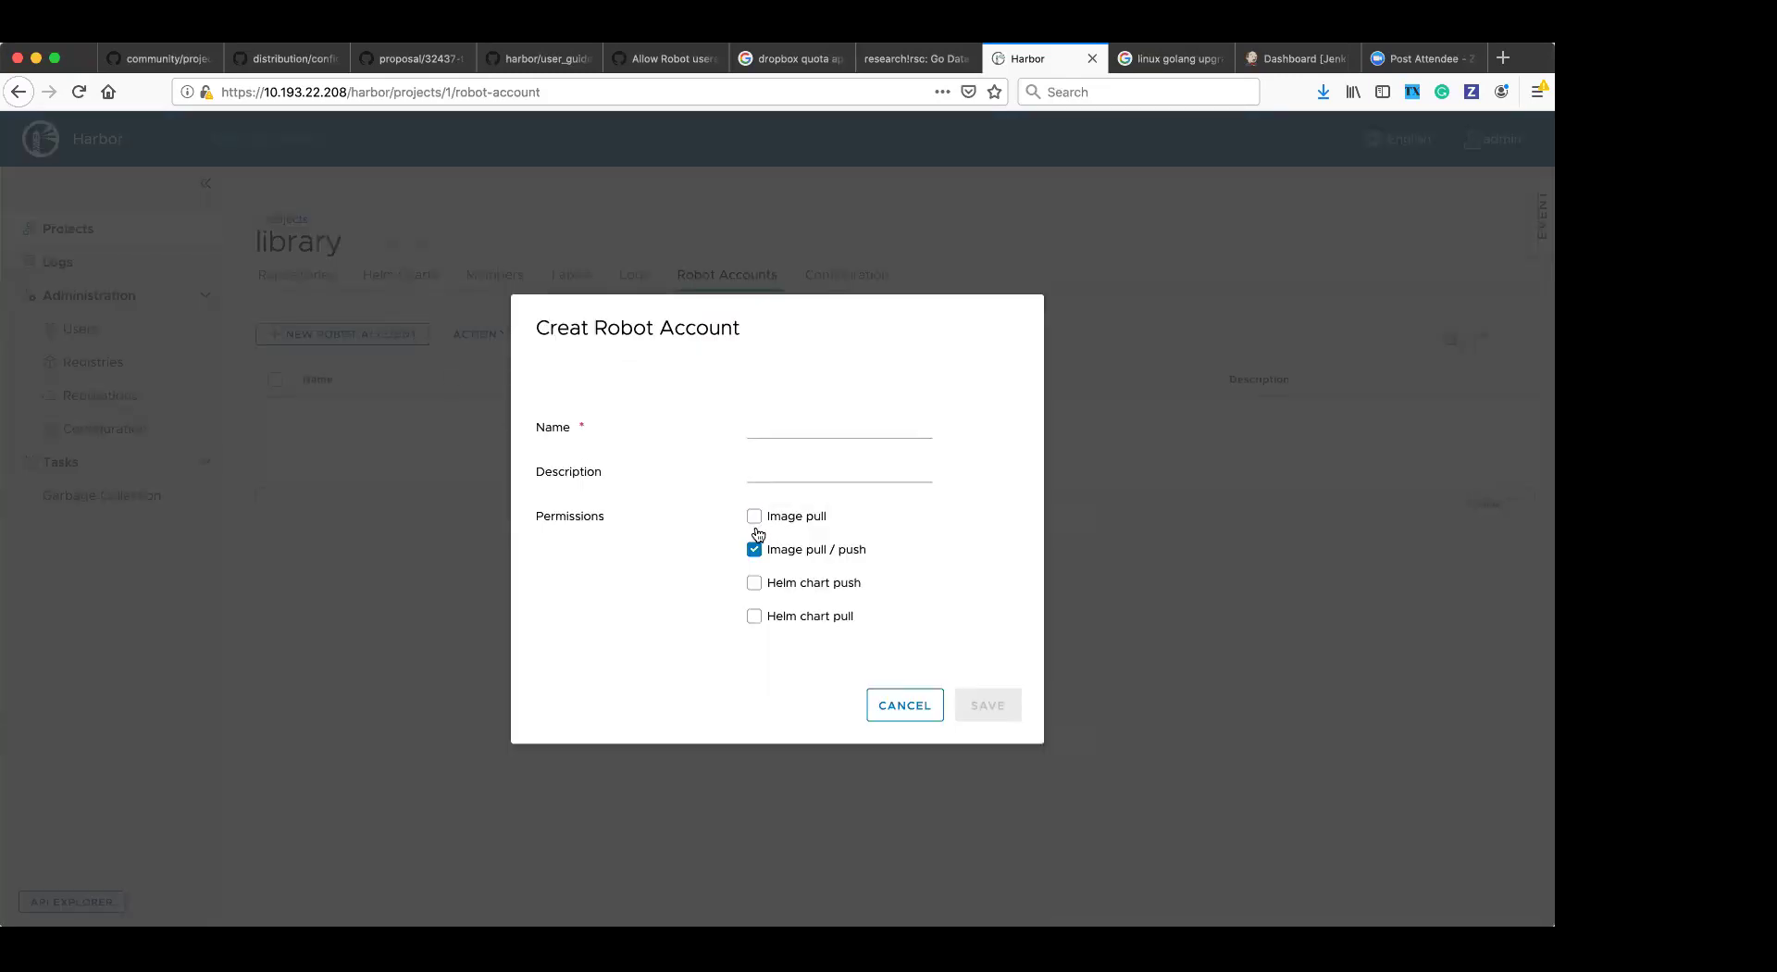
left_click(756, 551)
- Name the new robot account demo
left_click(806, 434)
type("robo")
key("BackSpace")
key("BackSpace")
key("BackSpace")
key("BackSpace")
type("demo")
- Grant Helm chart push and Helm chart pull permissions, save the robot account and copy its access token
left_click(752, 583)
left_click(755, 617)
left_click(988, 718)
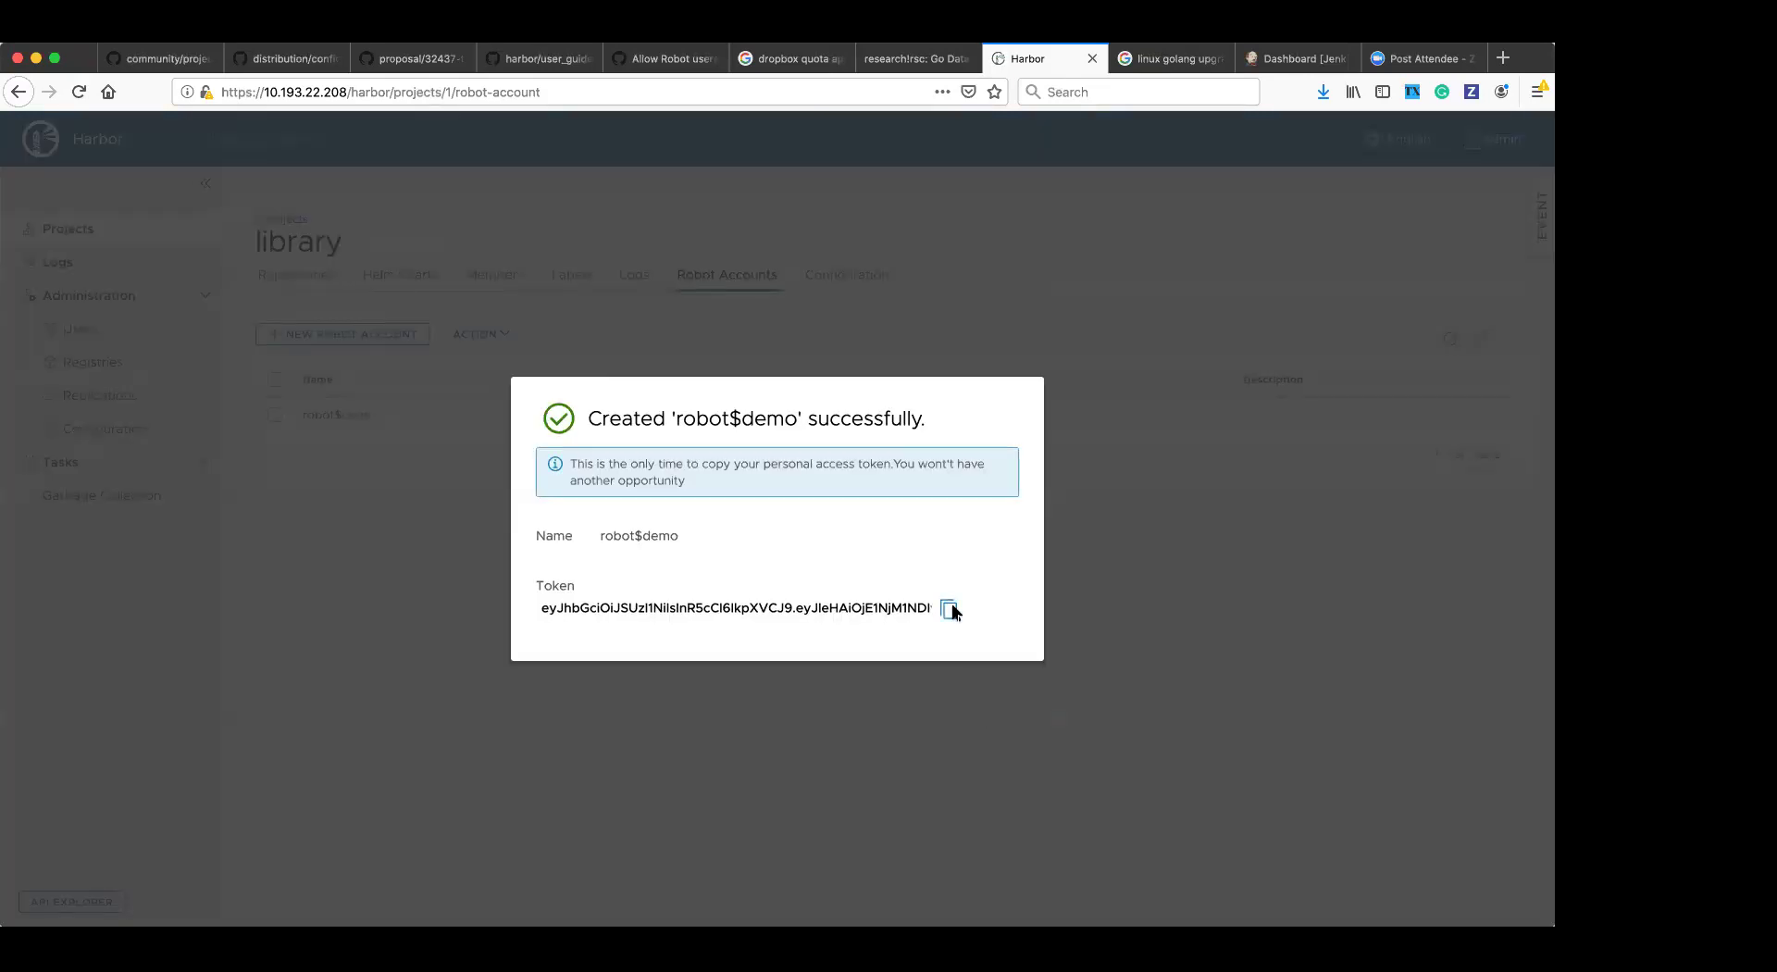
left_click(951, 611)
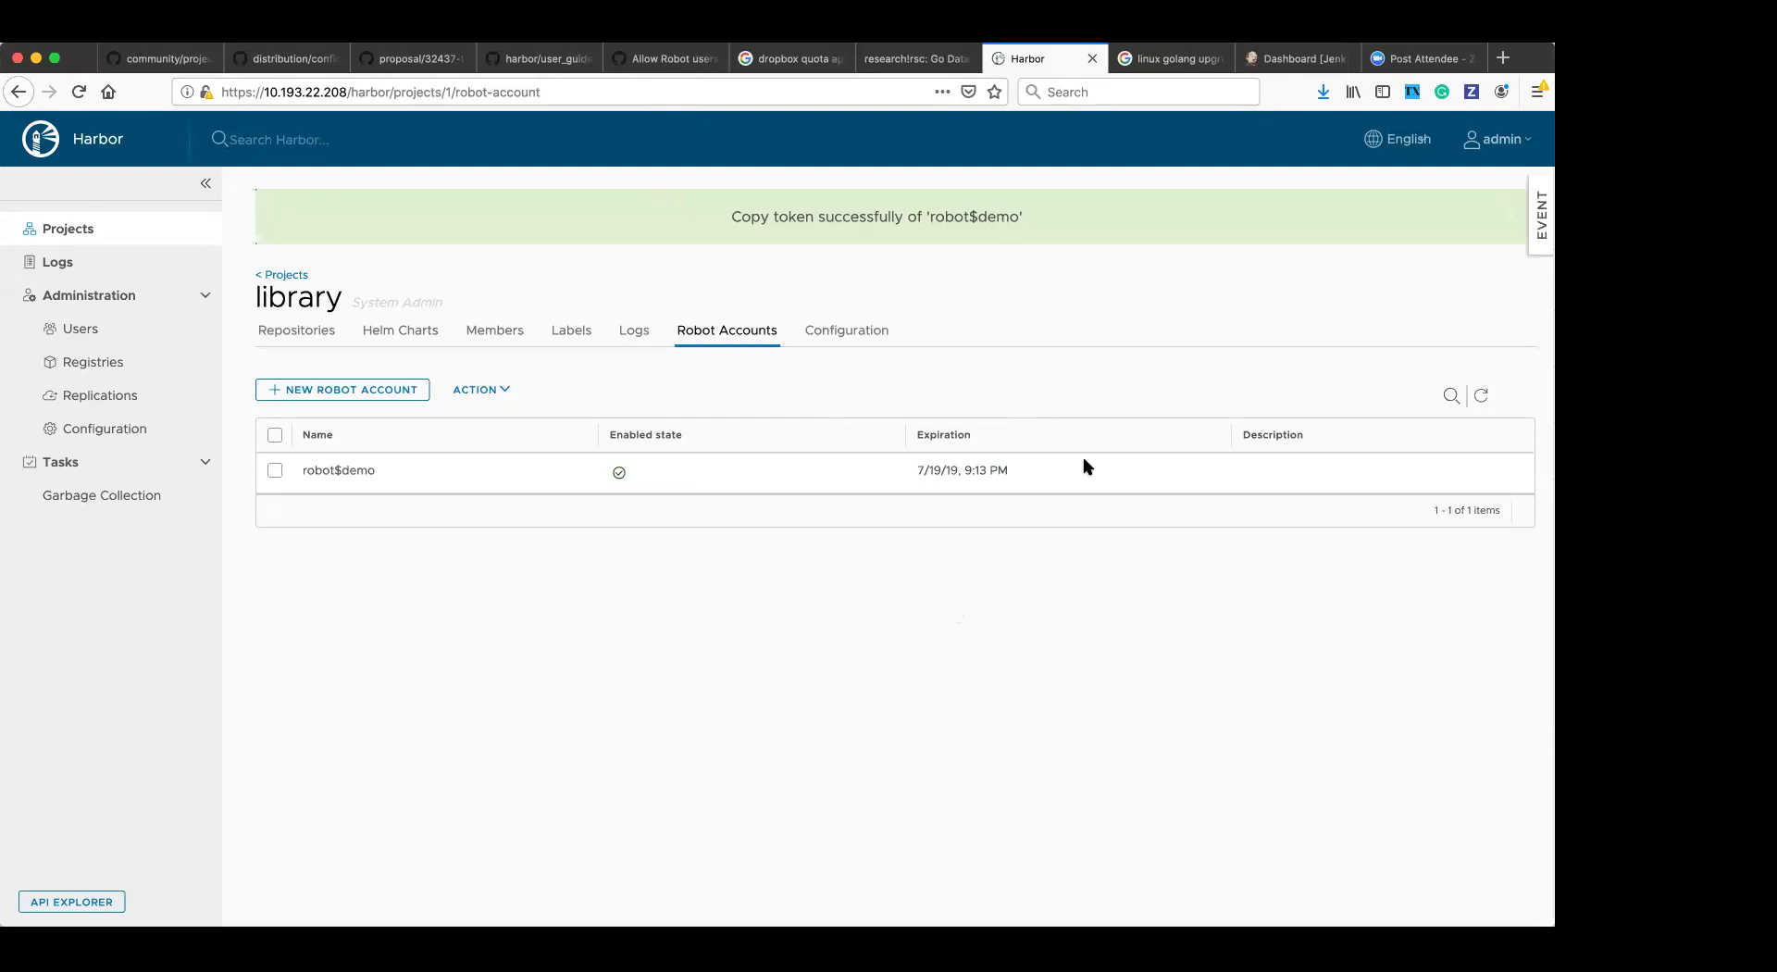
- Switch to Termius, list the demo folder's files and the configured Helm repositories, and highlight the myrepo entry
key("super+Tab")
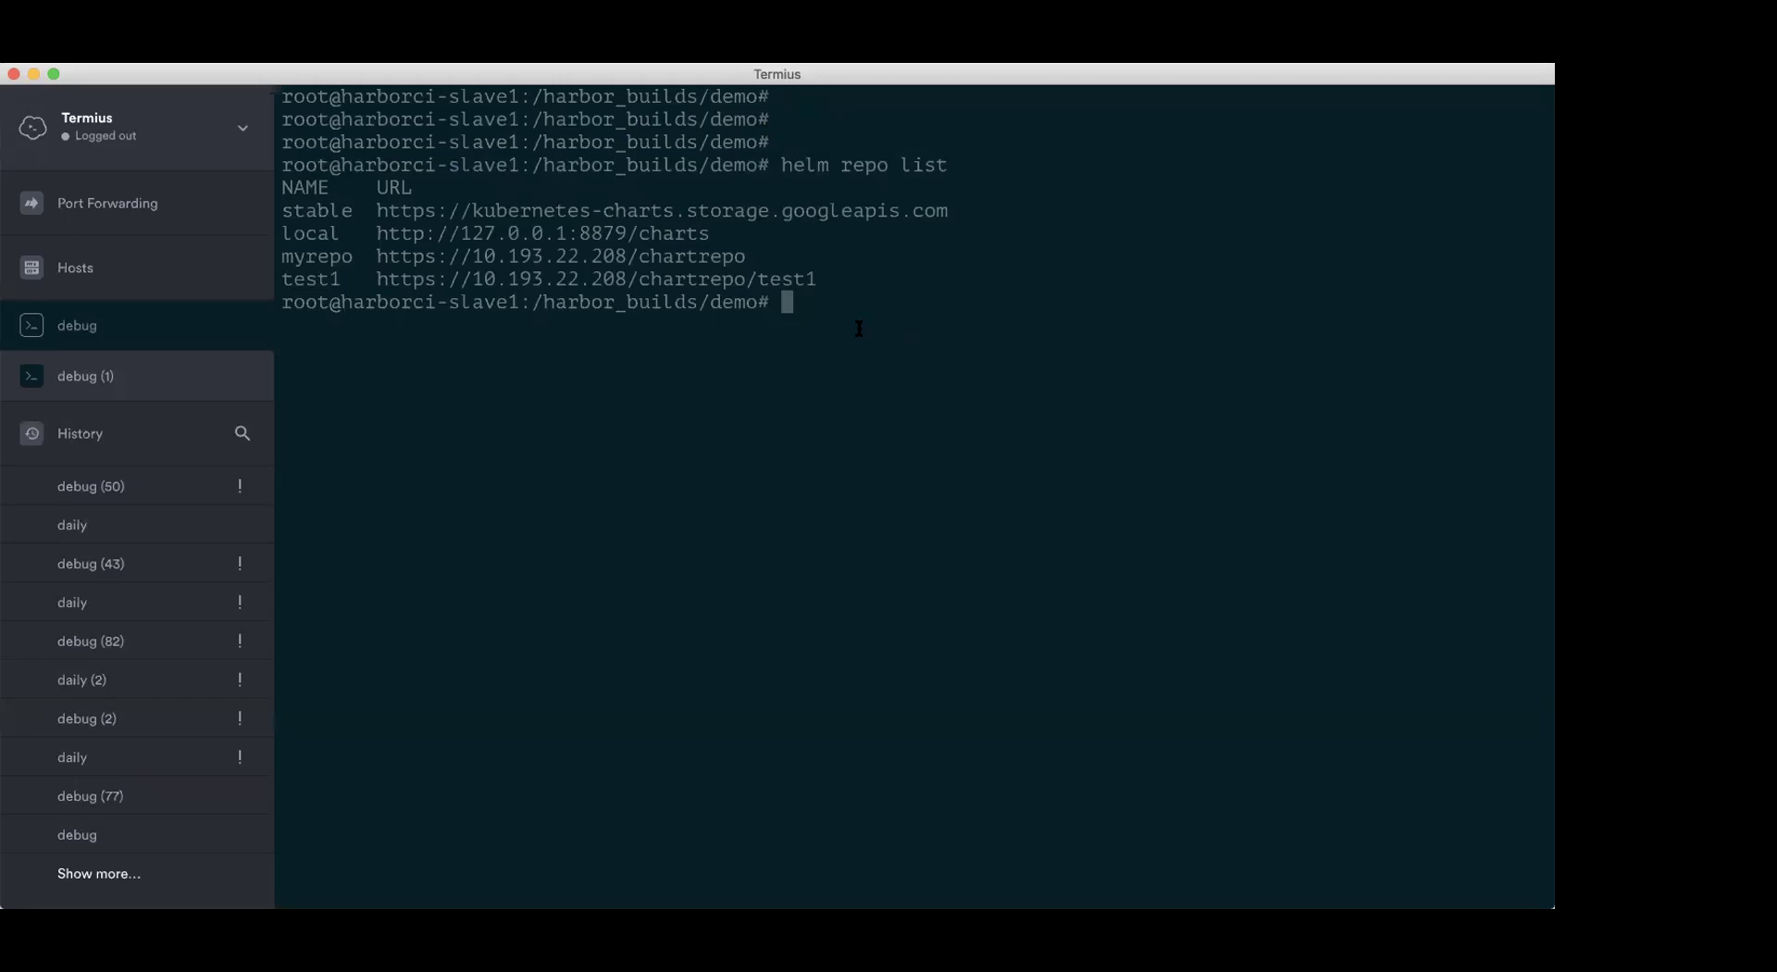
type("ls")
key("Return")
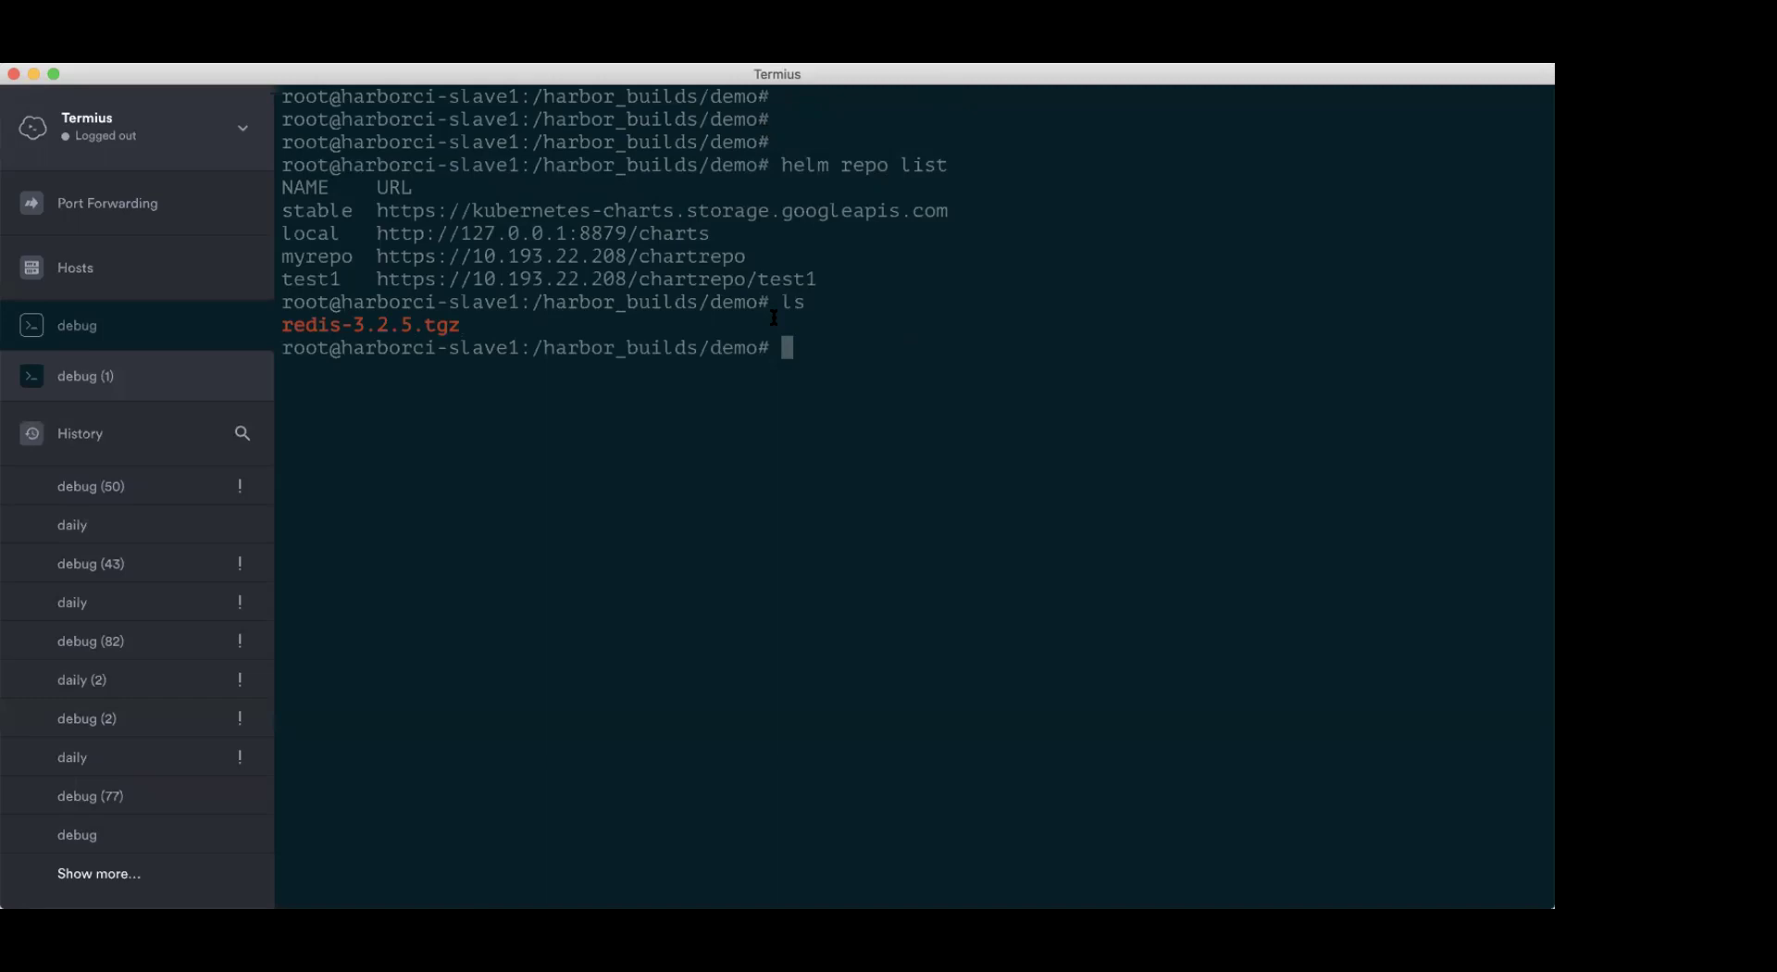
type("helm repo list")
key("Return")
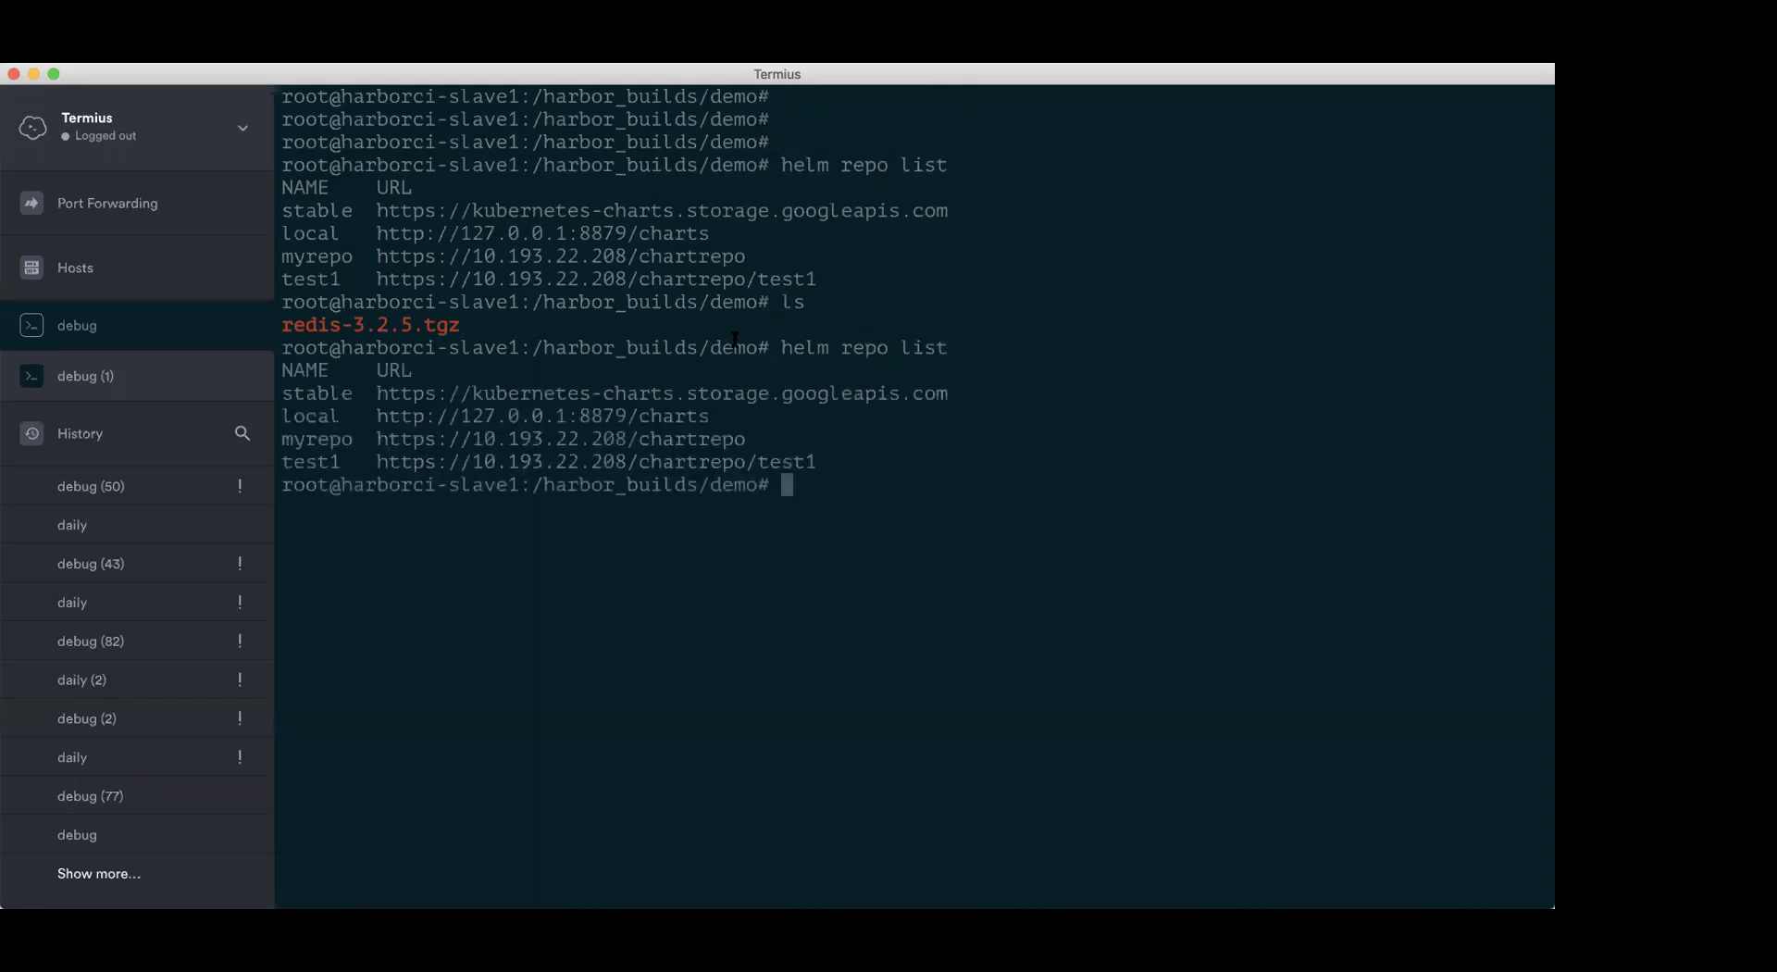
left_click_drag(690, 432, 267, 444)
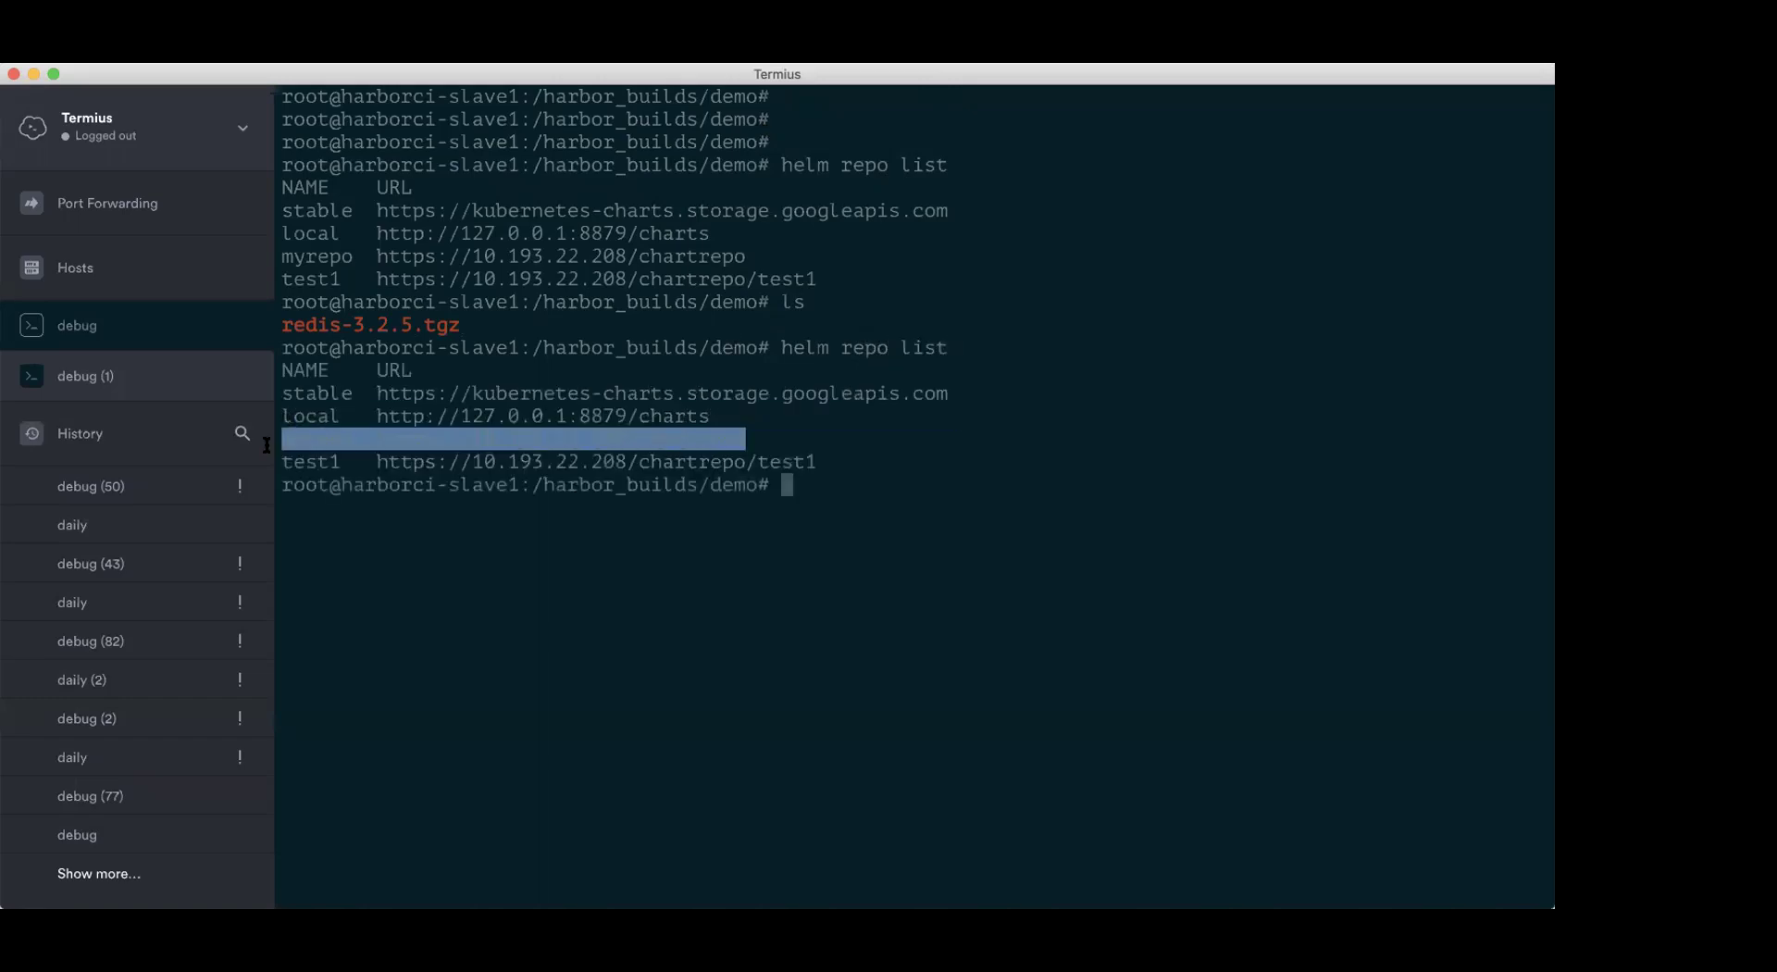
left_click(370, 514)
double_click(307, 443)
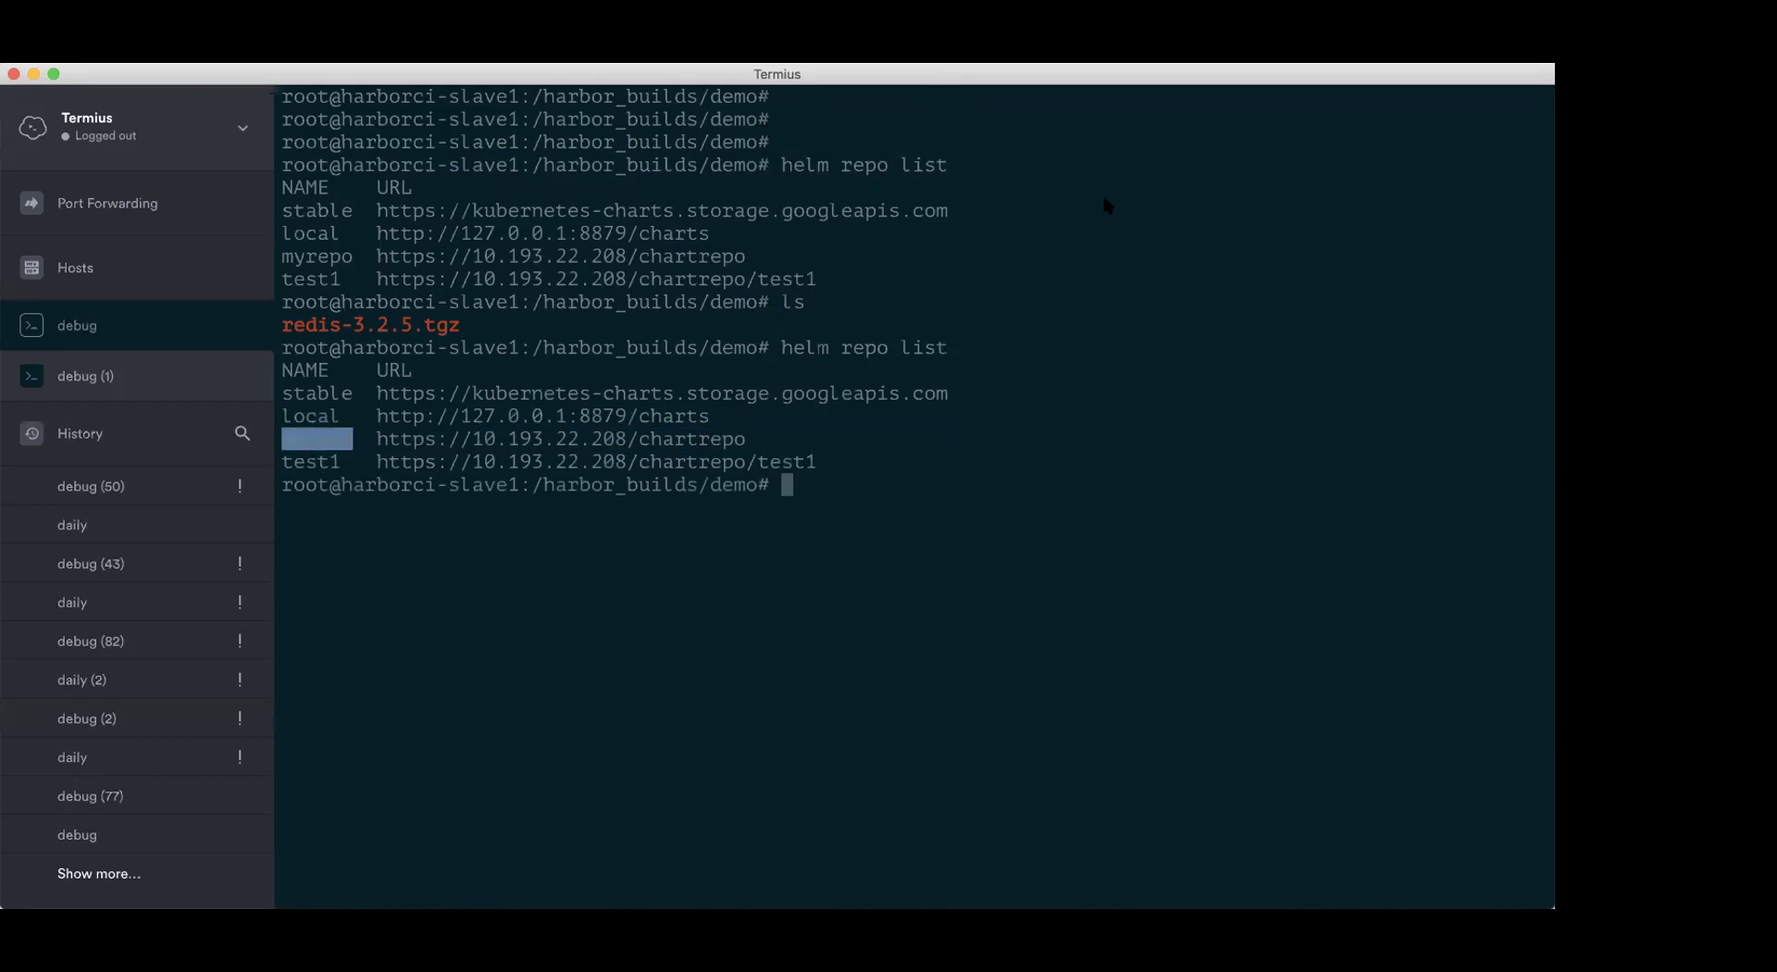
left_click(913, 458)
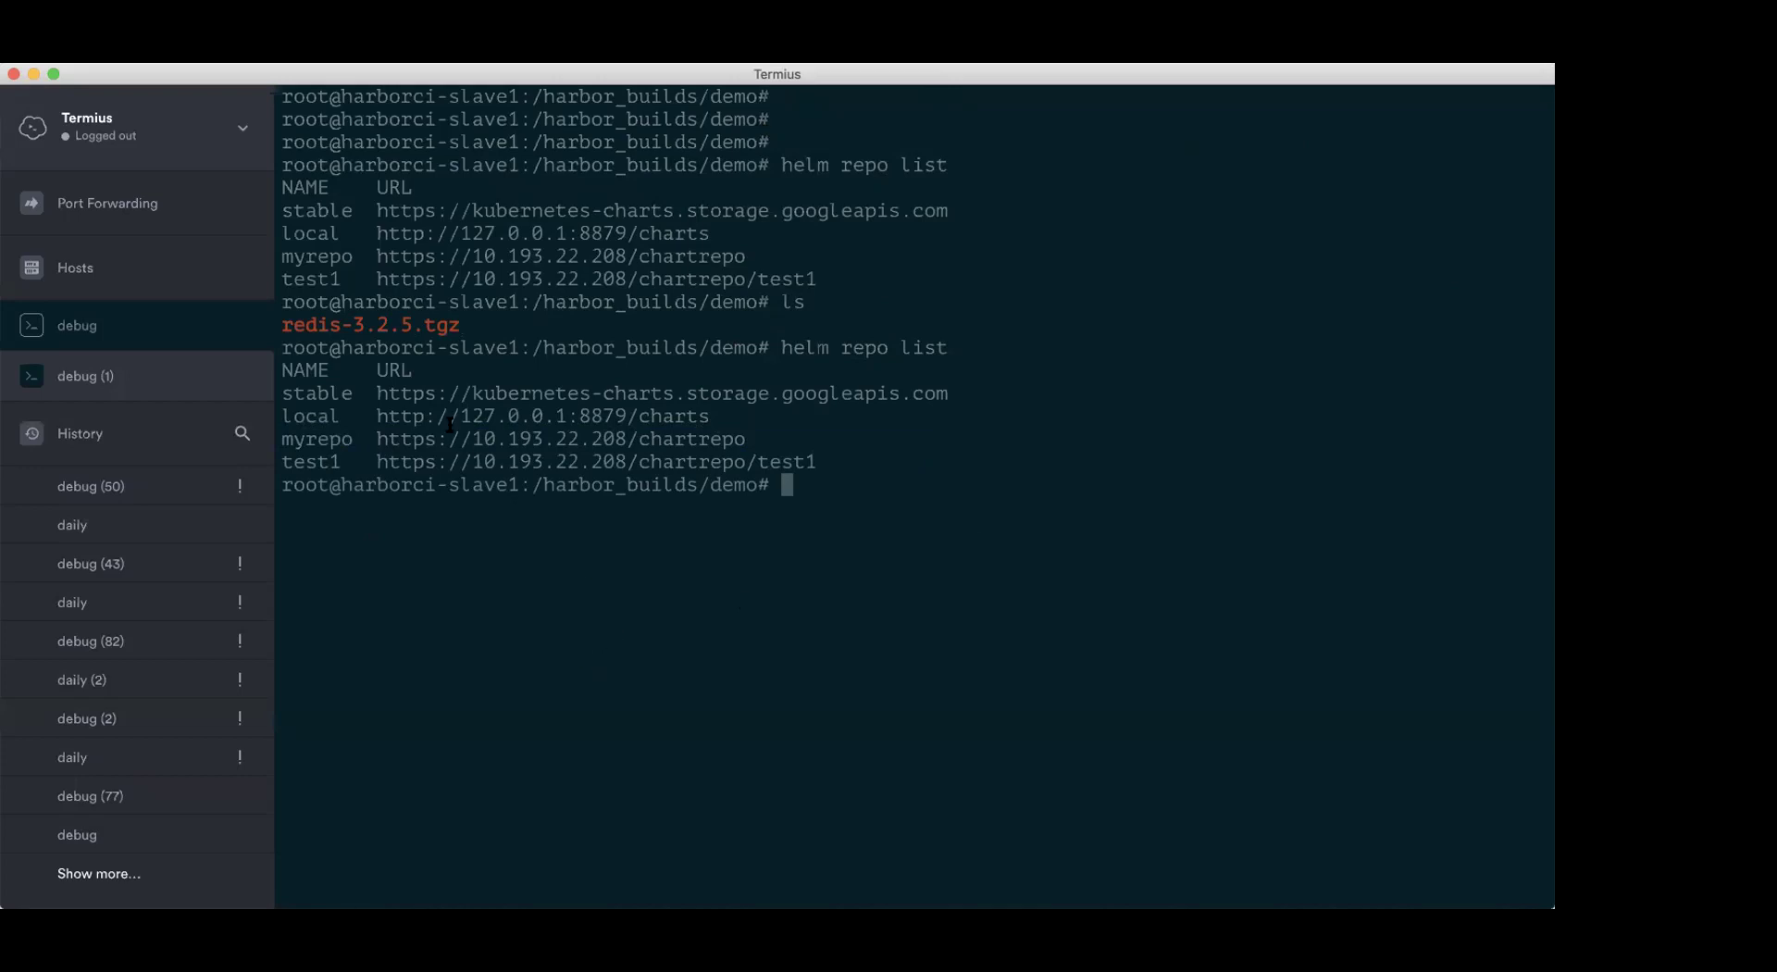
- List the demo folder's contents again and highlight the redis-3.2.5.tgz chart package
type("ls")
key("Return")
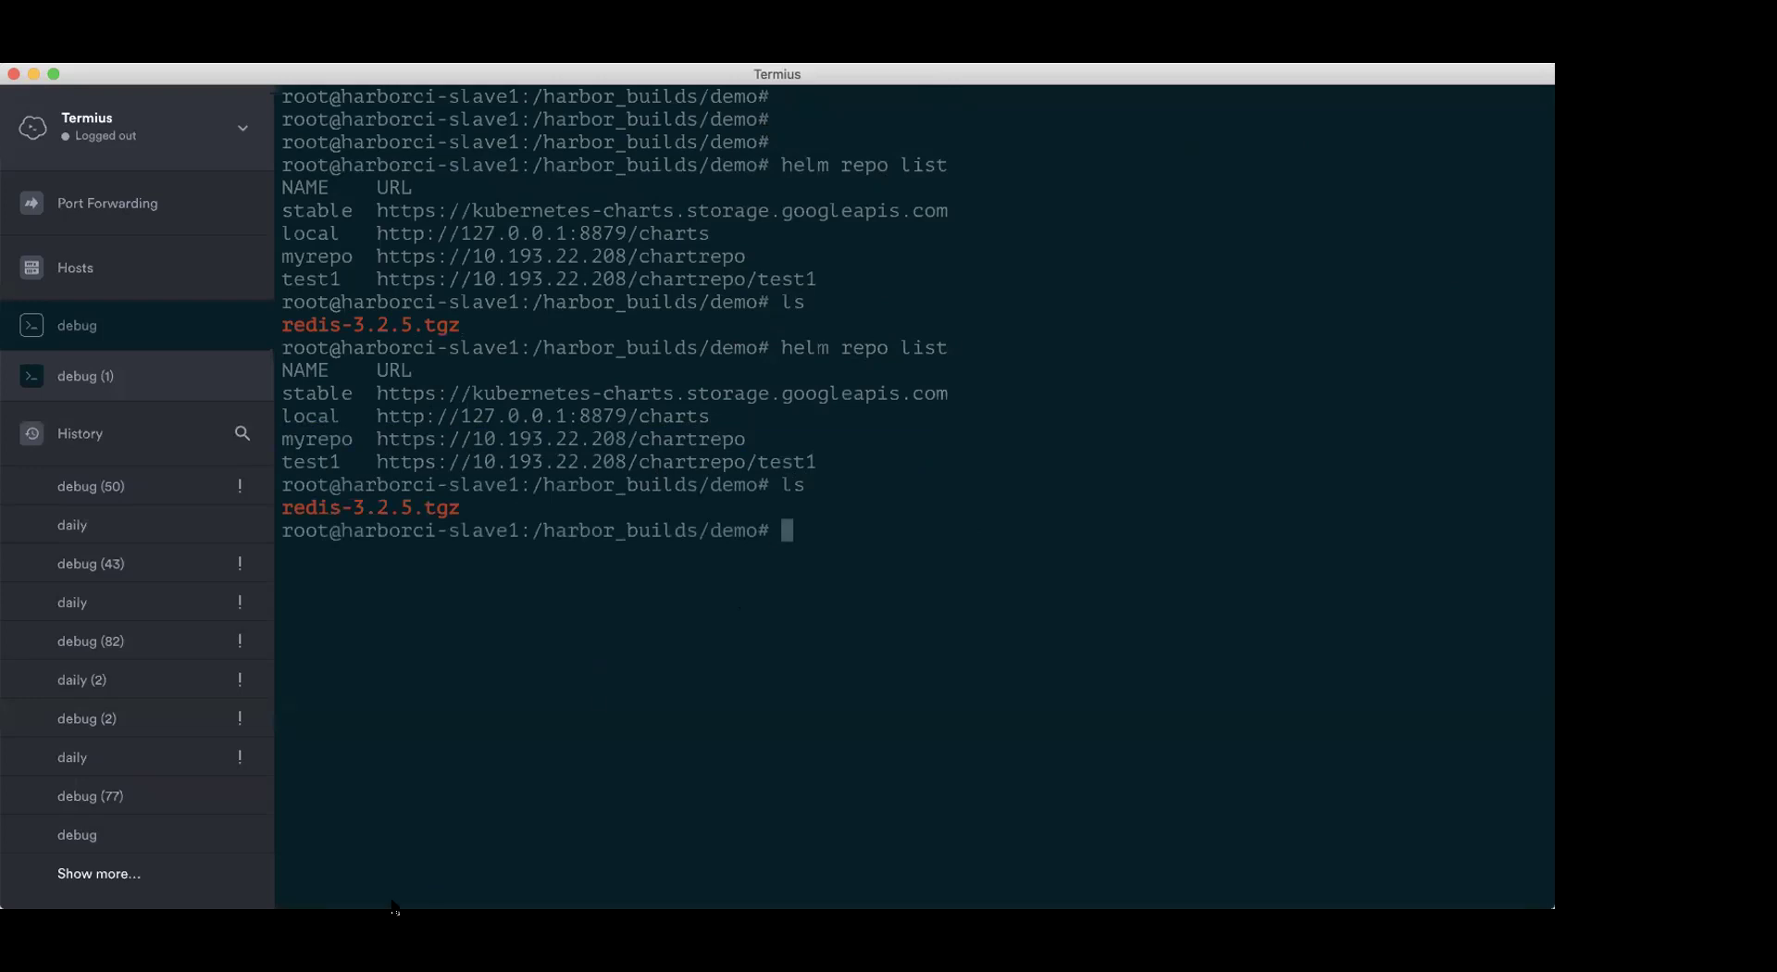
left_click_drag(463, 511, 281, 511)
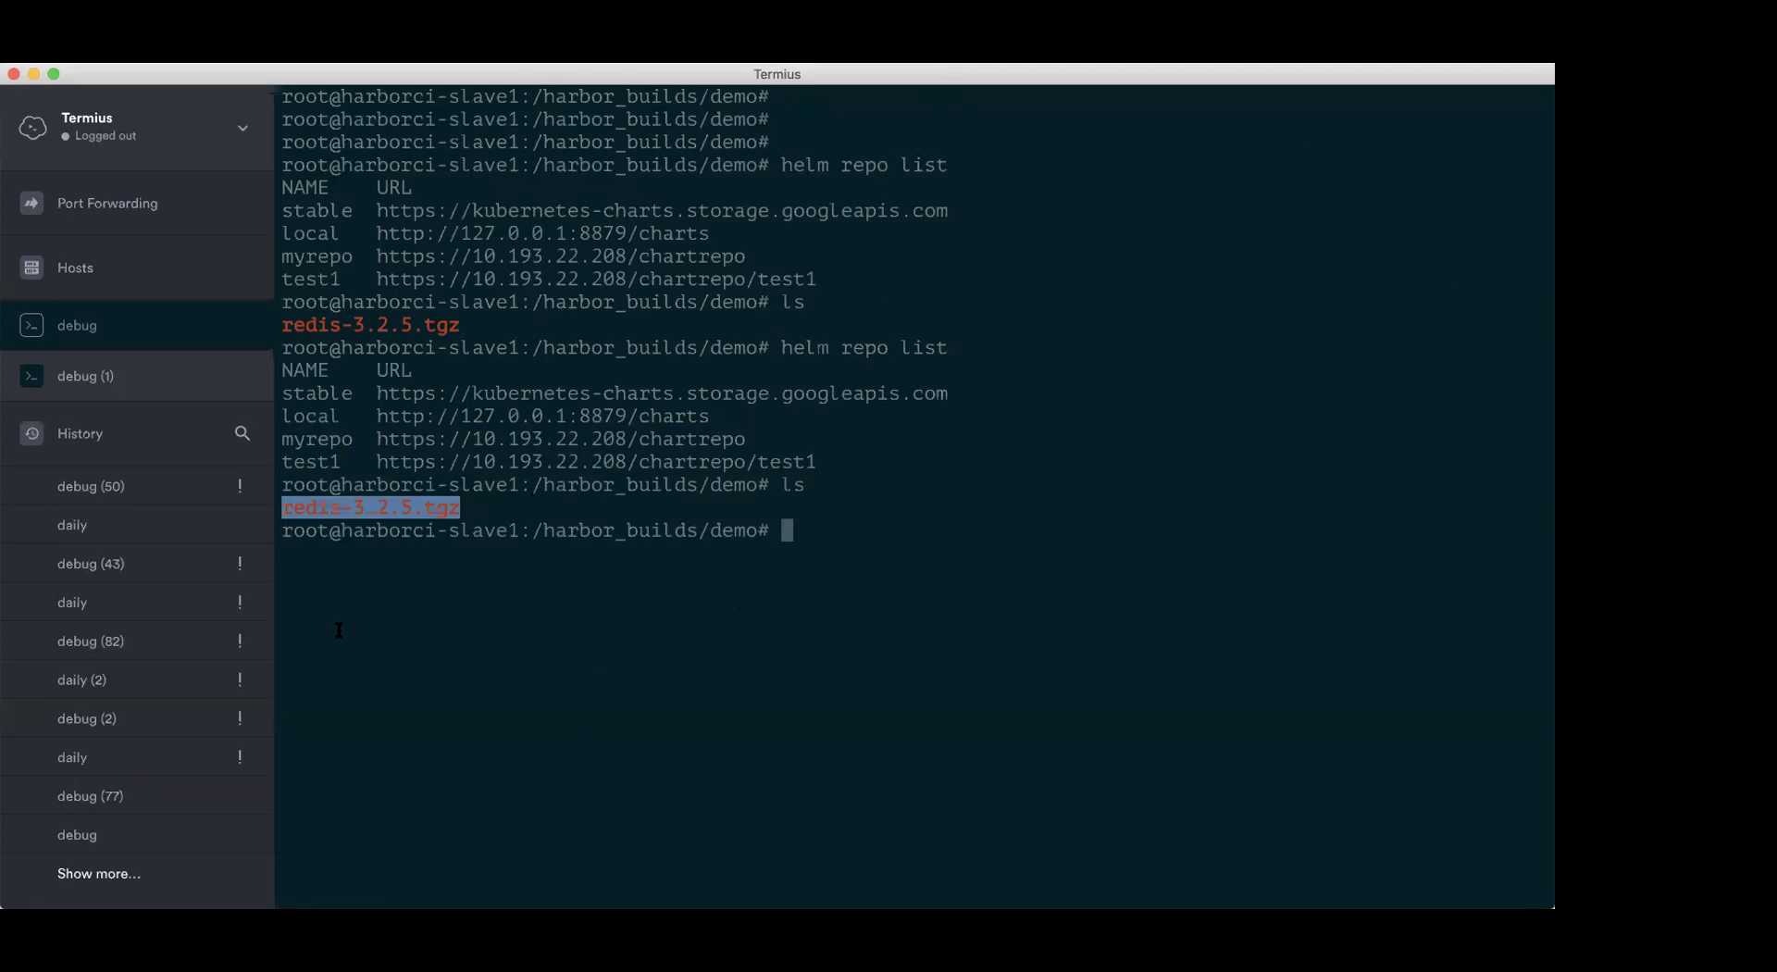
left_click(369, 911)
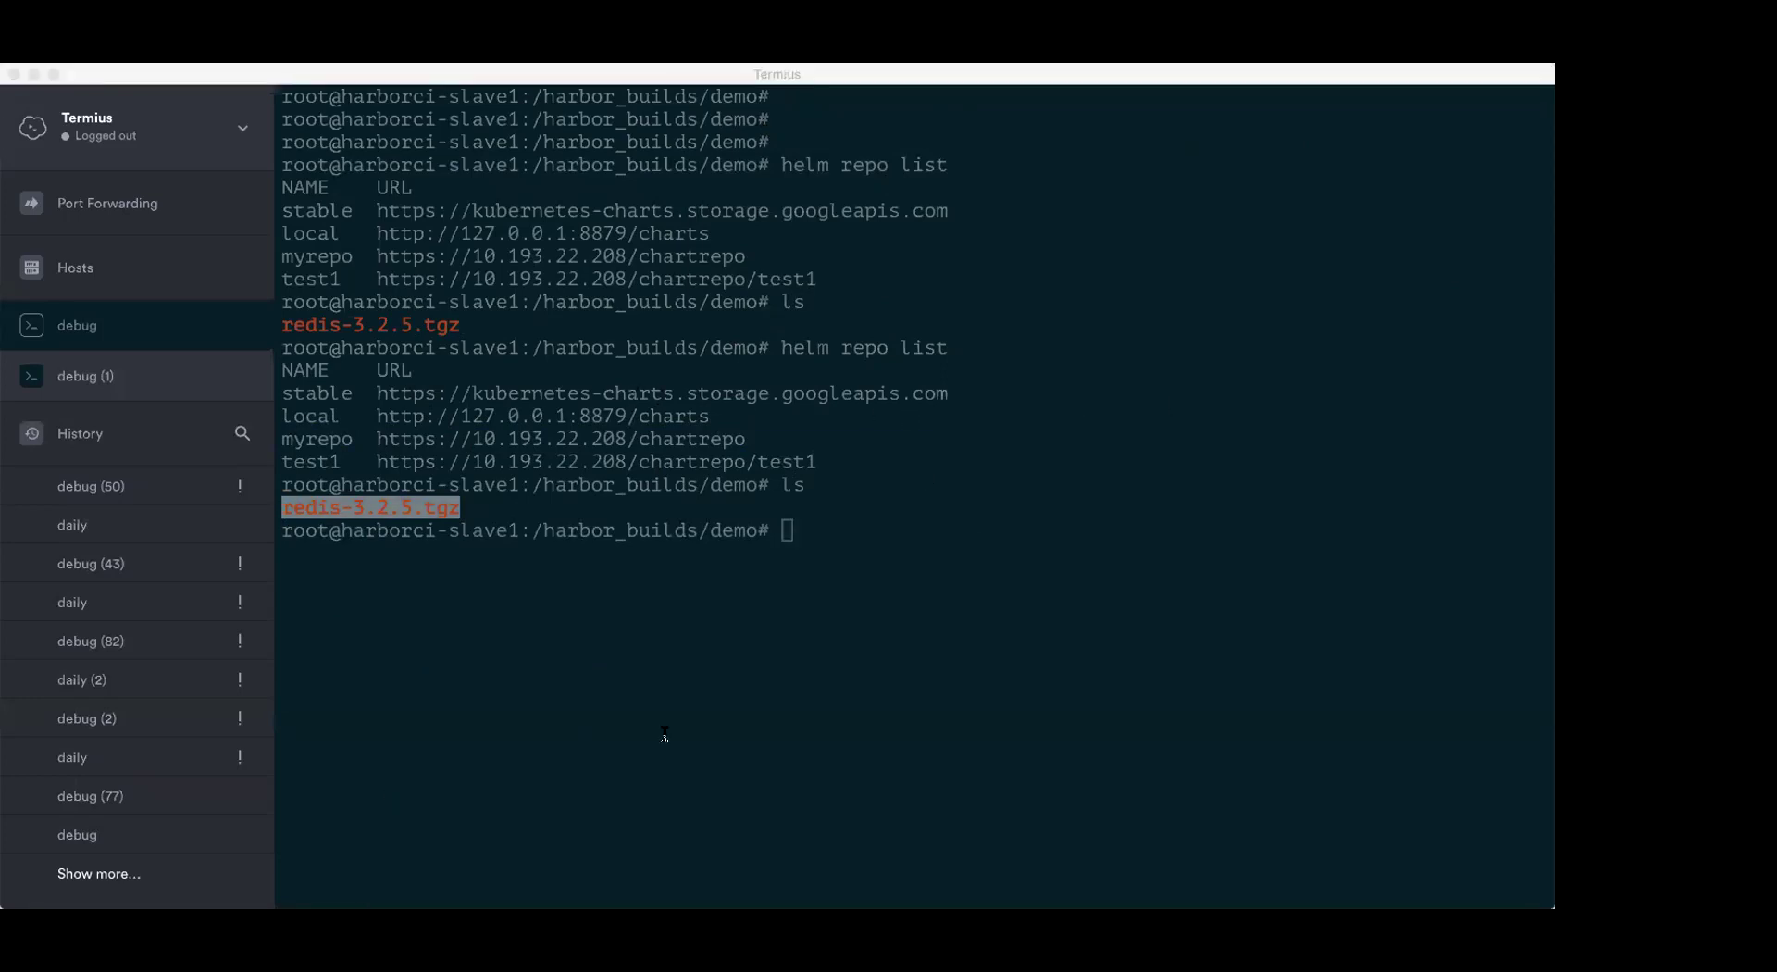
left_click(731, 726)
left_click(782, 639)
type("he")
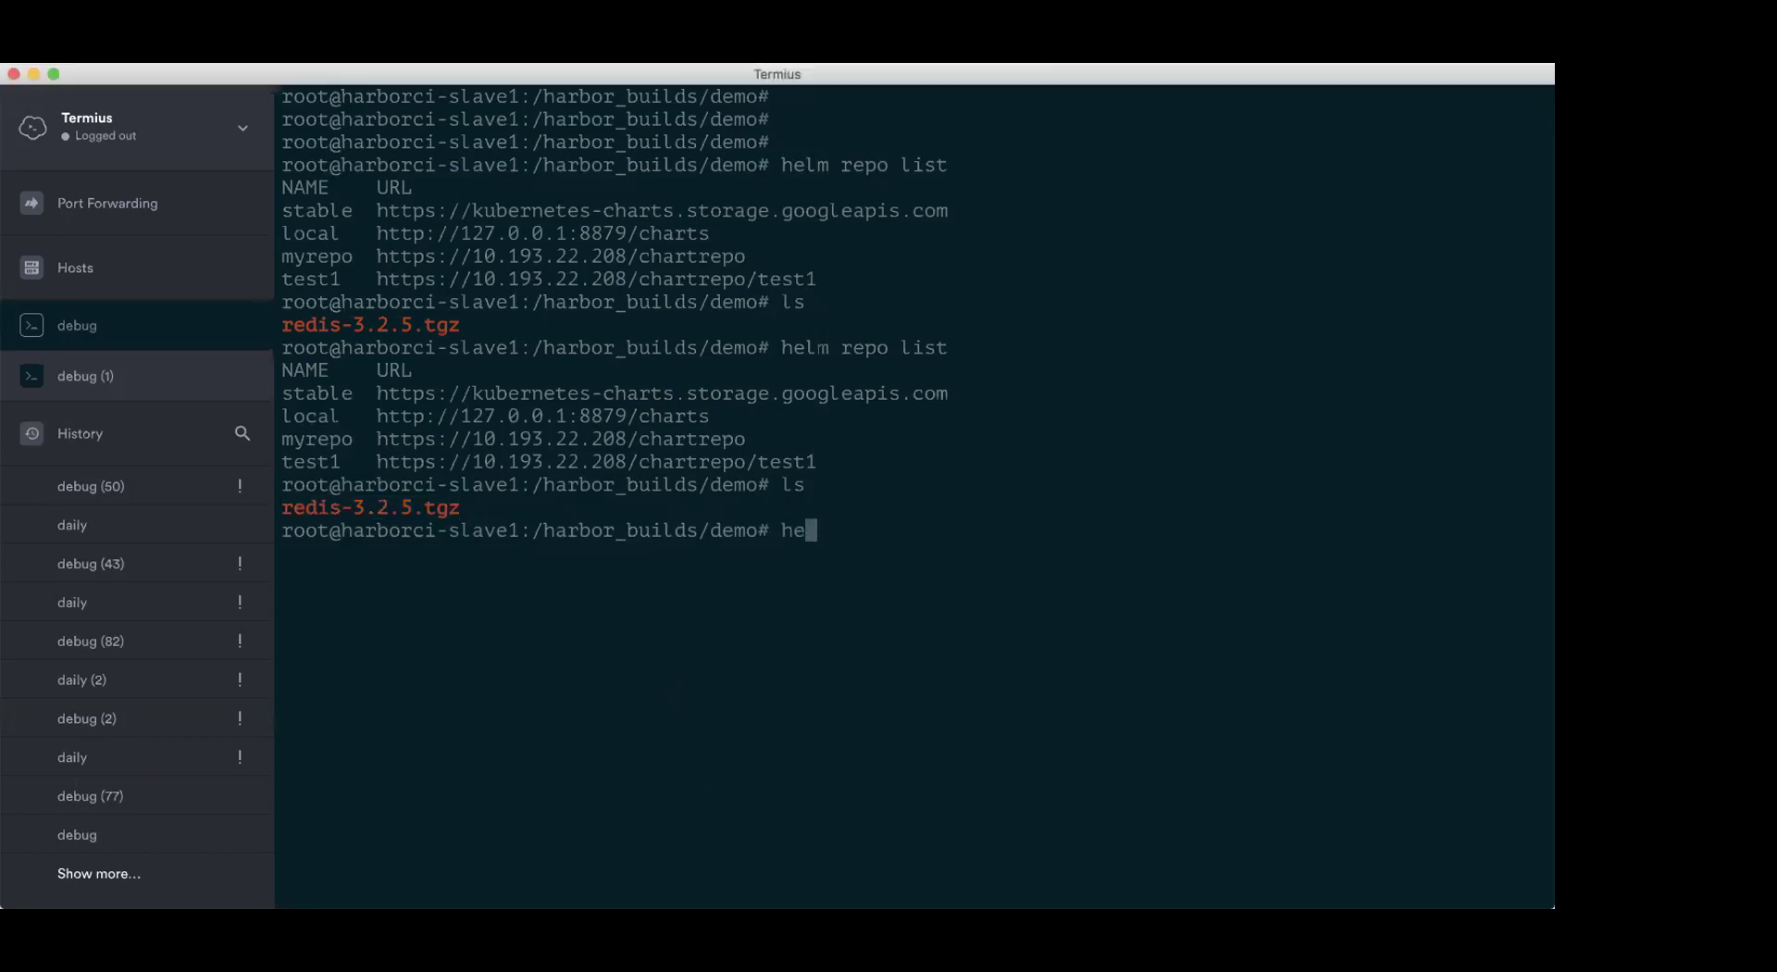
key("BackSpace")
key("BackSpace")
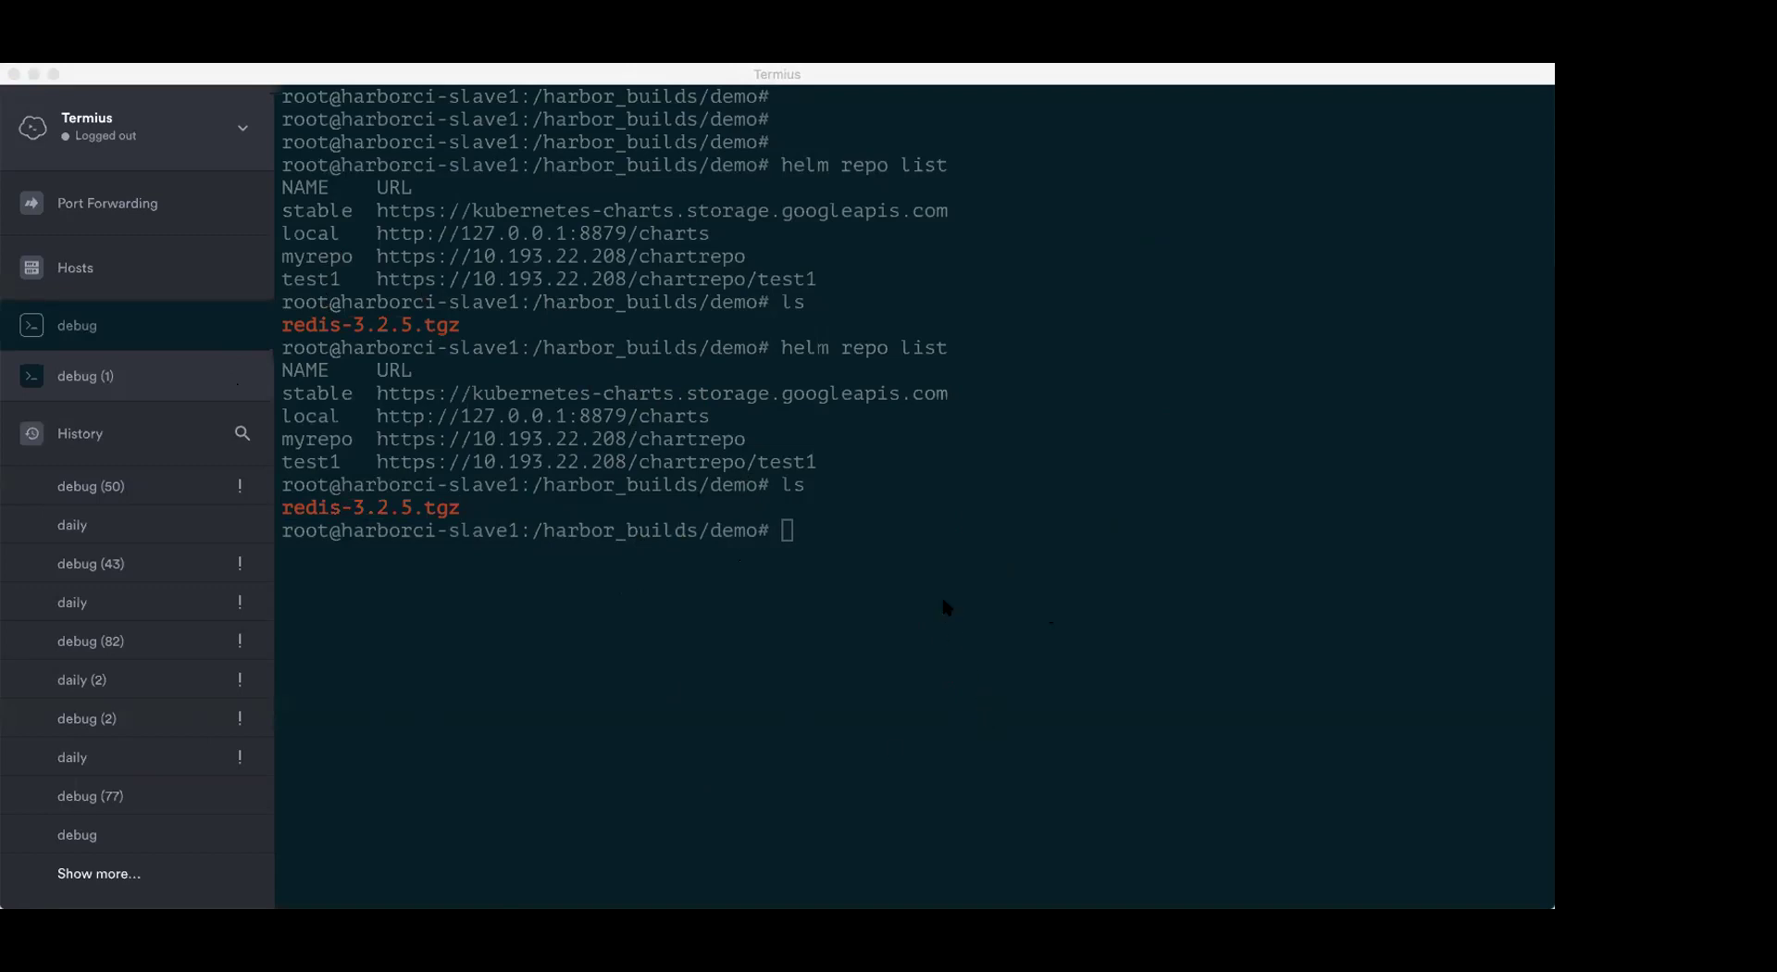
left_click(877, 709)
left_click(869, 467)
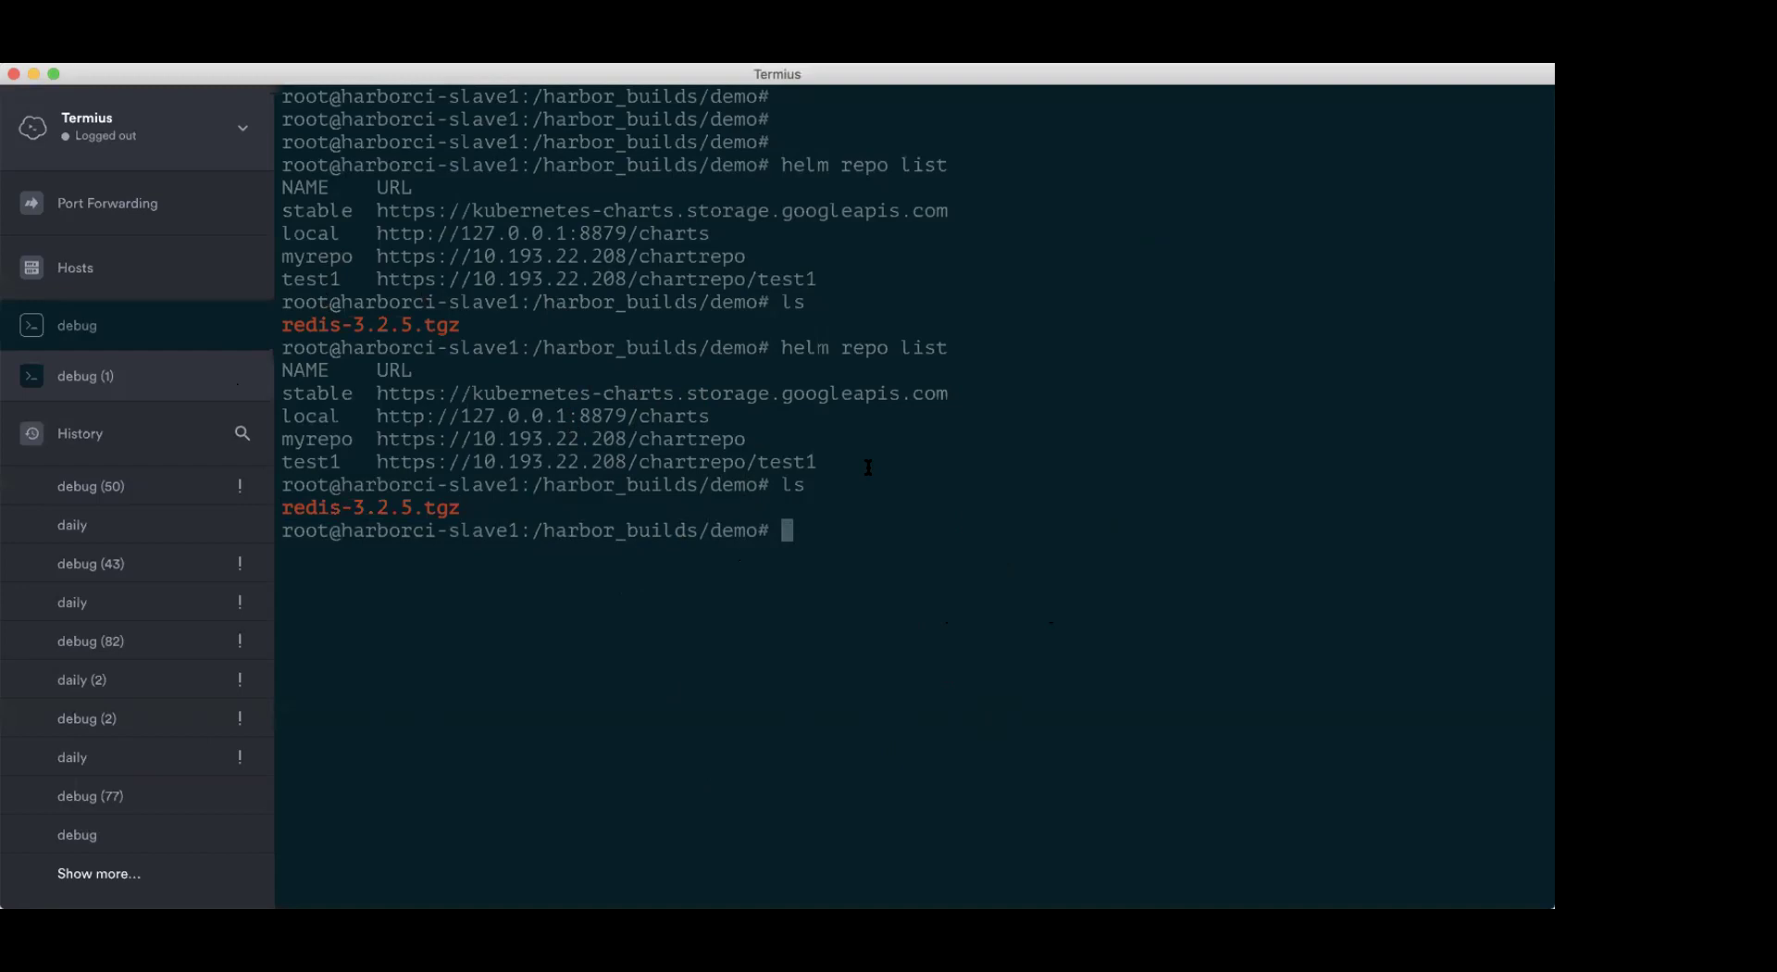
- Try to run the pasted robot account token at the prompt, and suspend the stray command
key("super+v")
key("Return")
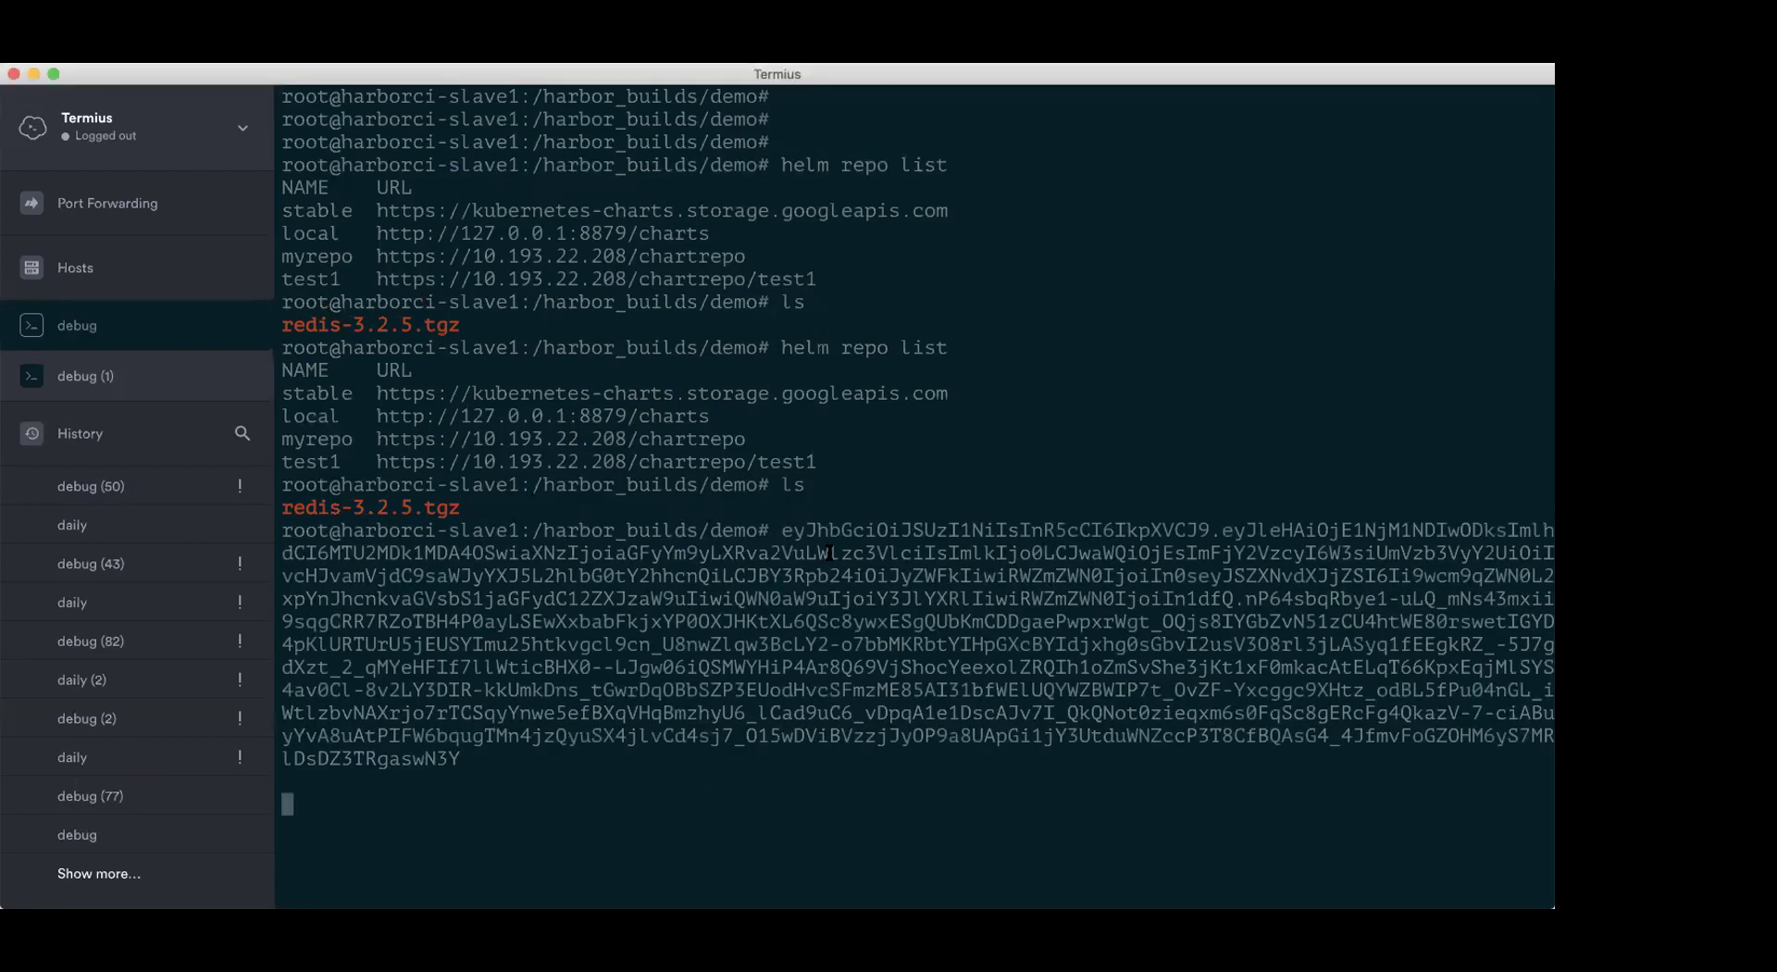
key("ctrl+z")
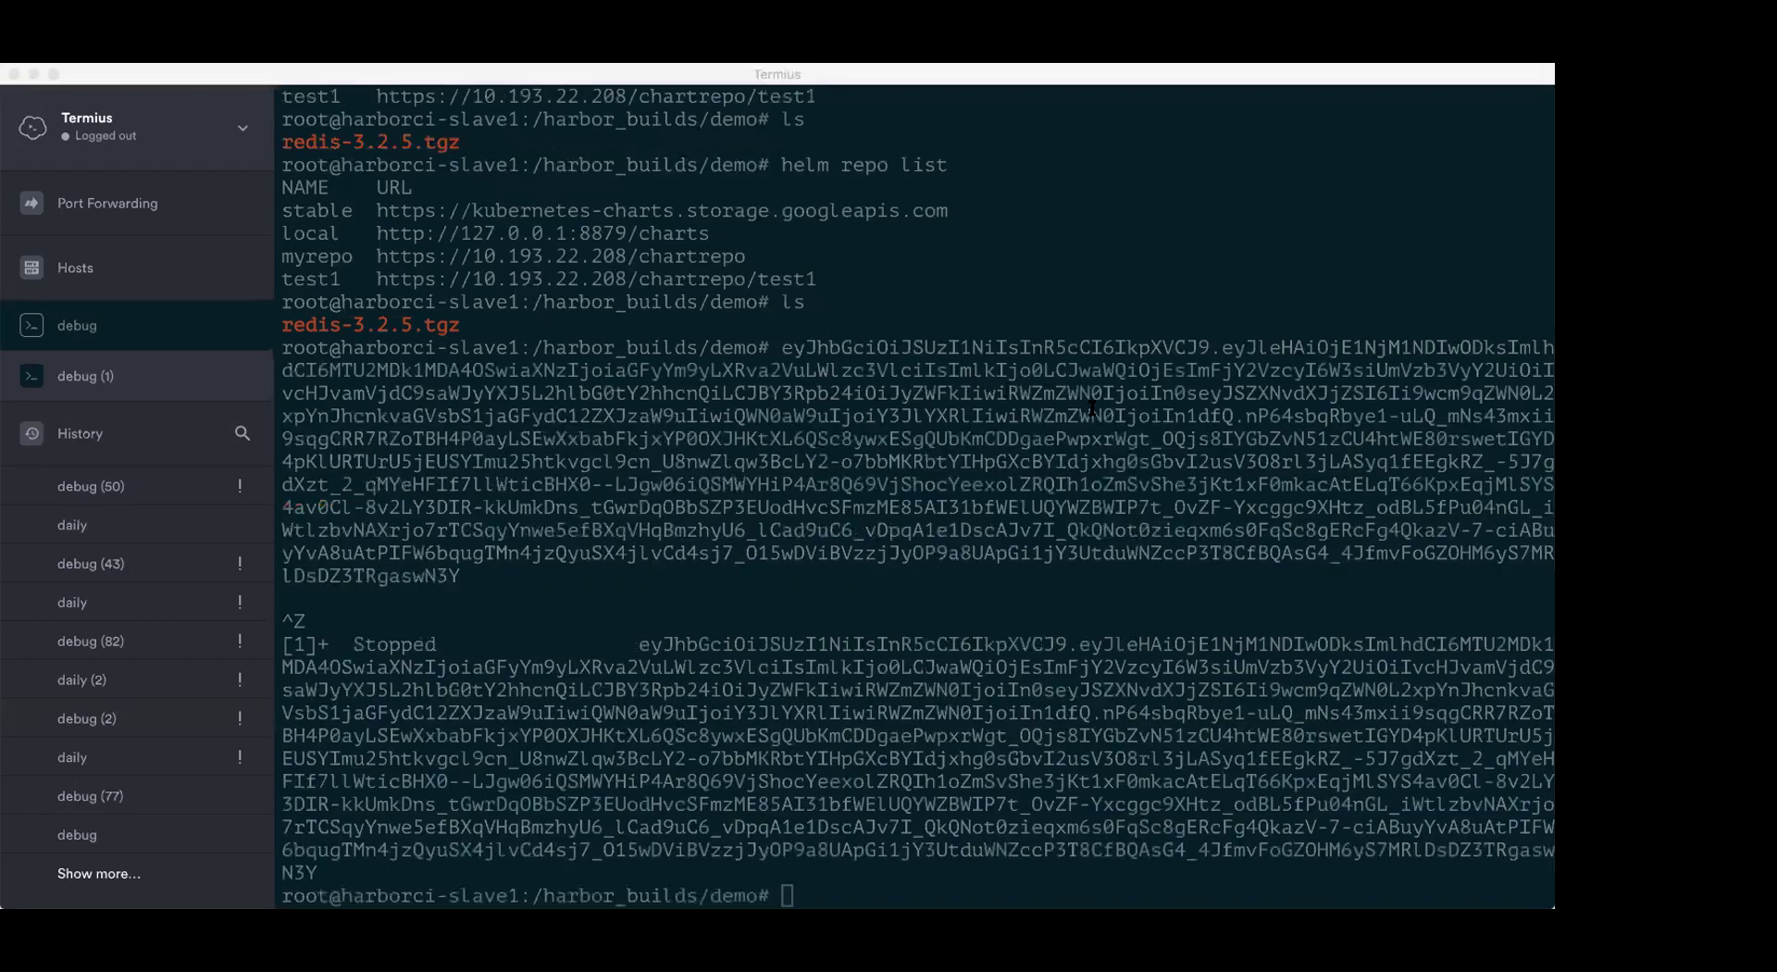
- Compose a helm push command with --ca-file=/data/ca_download/ca.crt, --username='robot$demo' and the quoted robot account token as the --password value
left_click(626, 407)
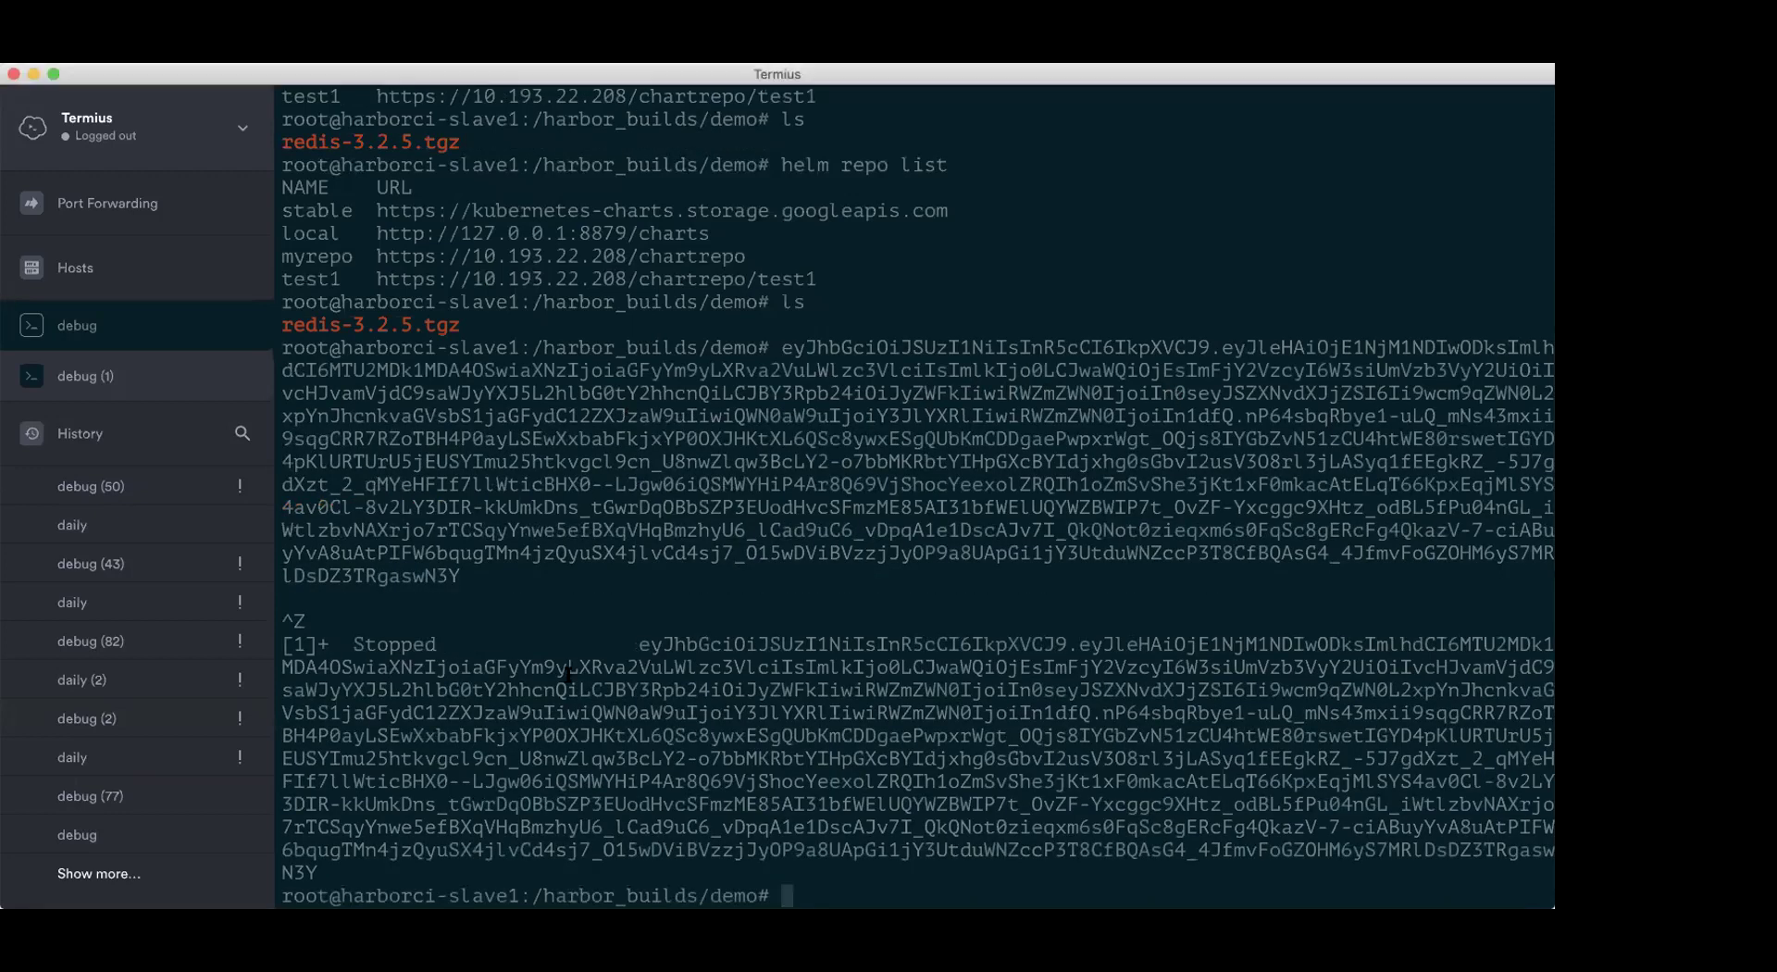
key("super+v")
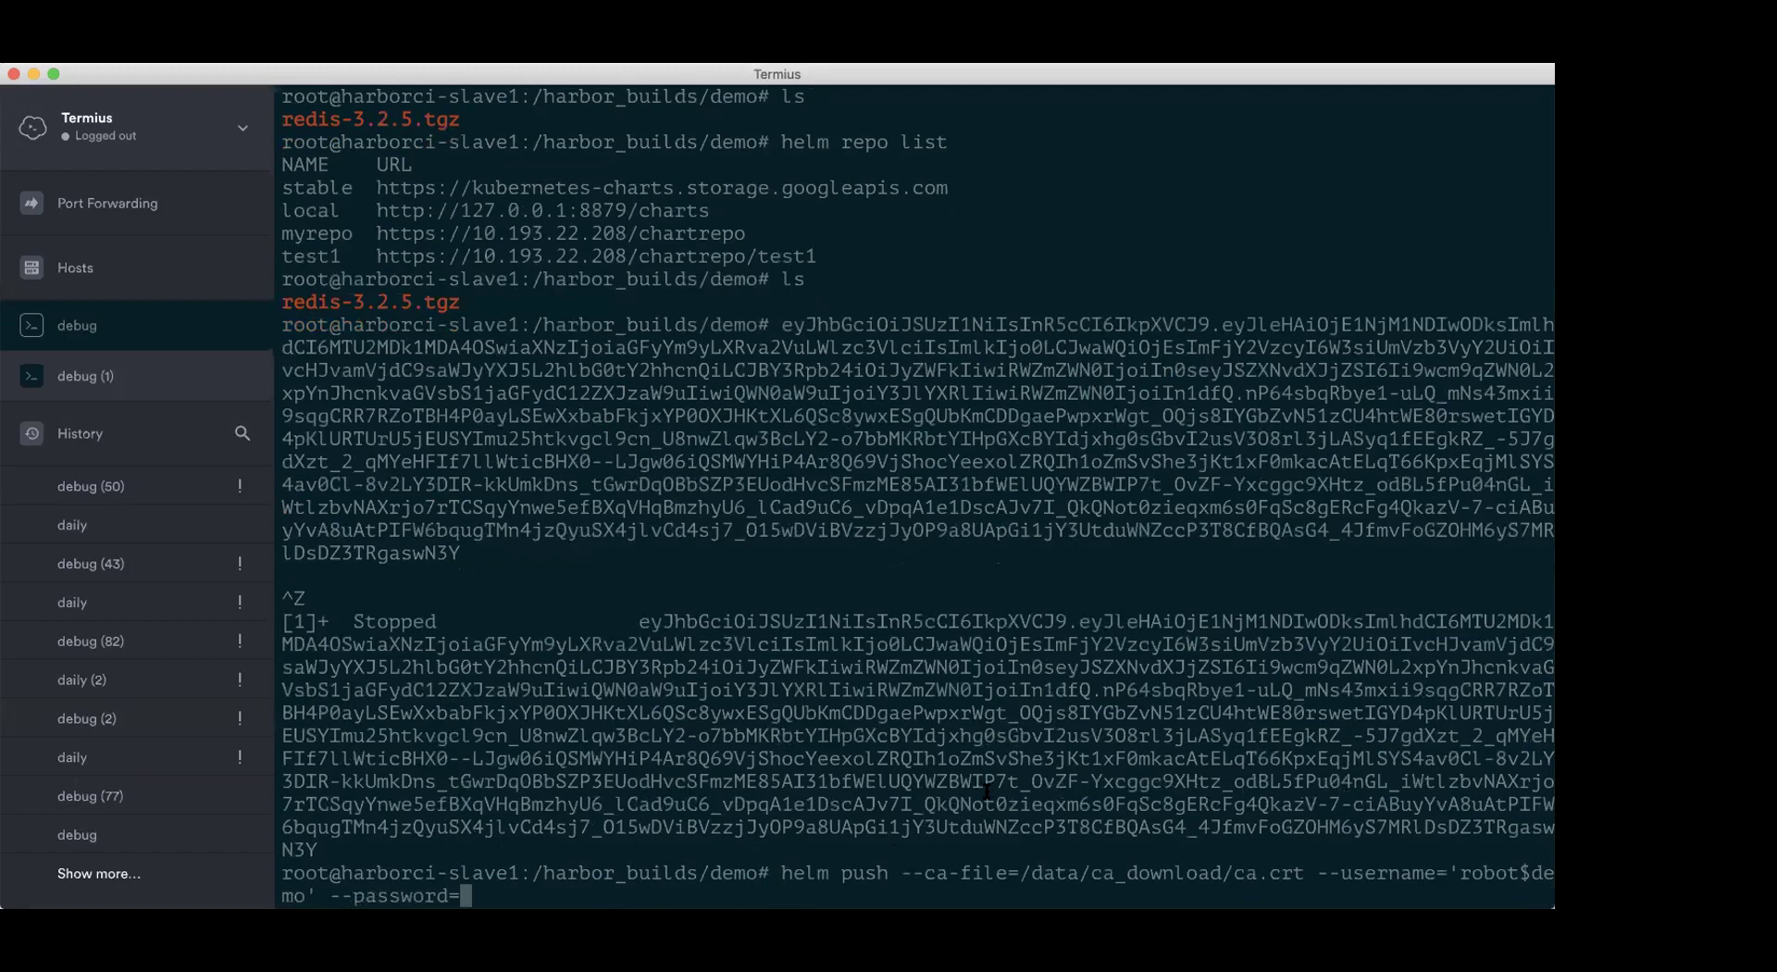
type("'")
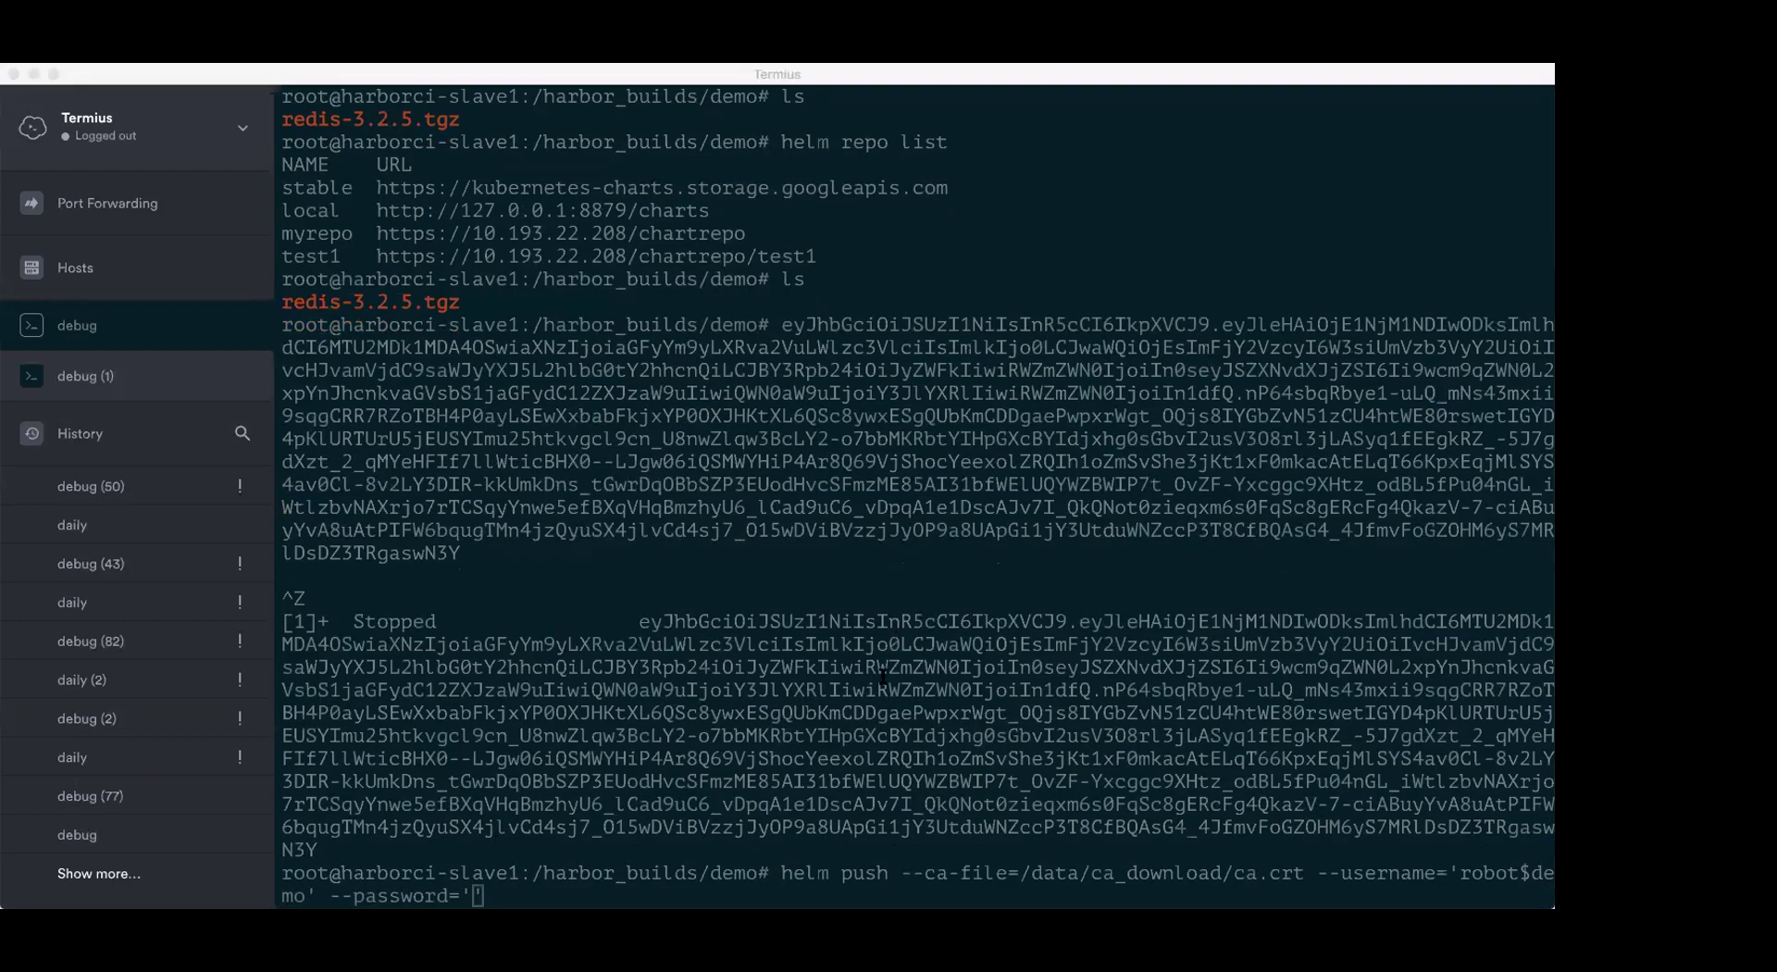
left_click(602, 465)
key("super+v")
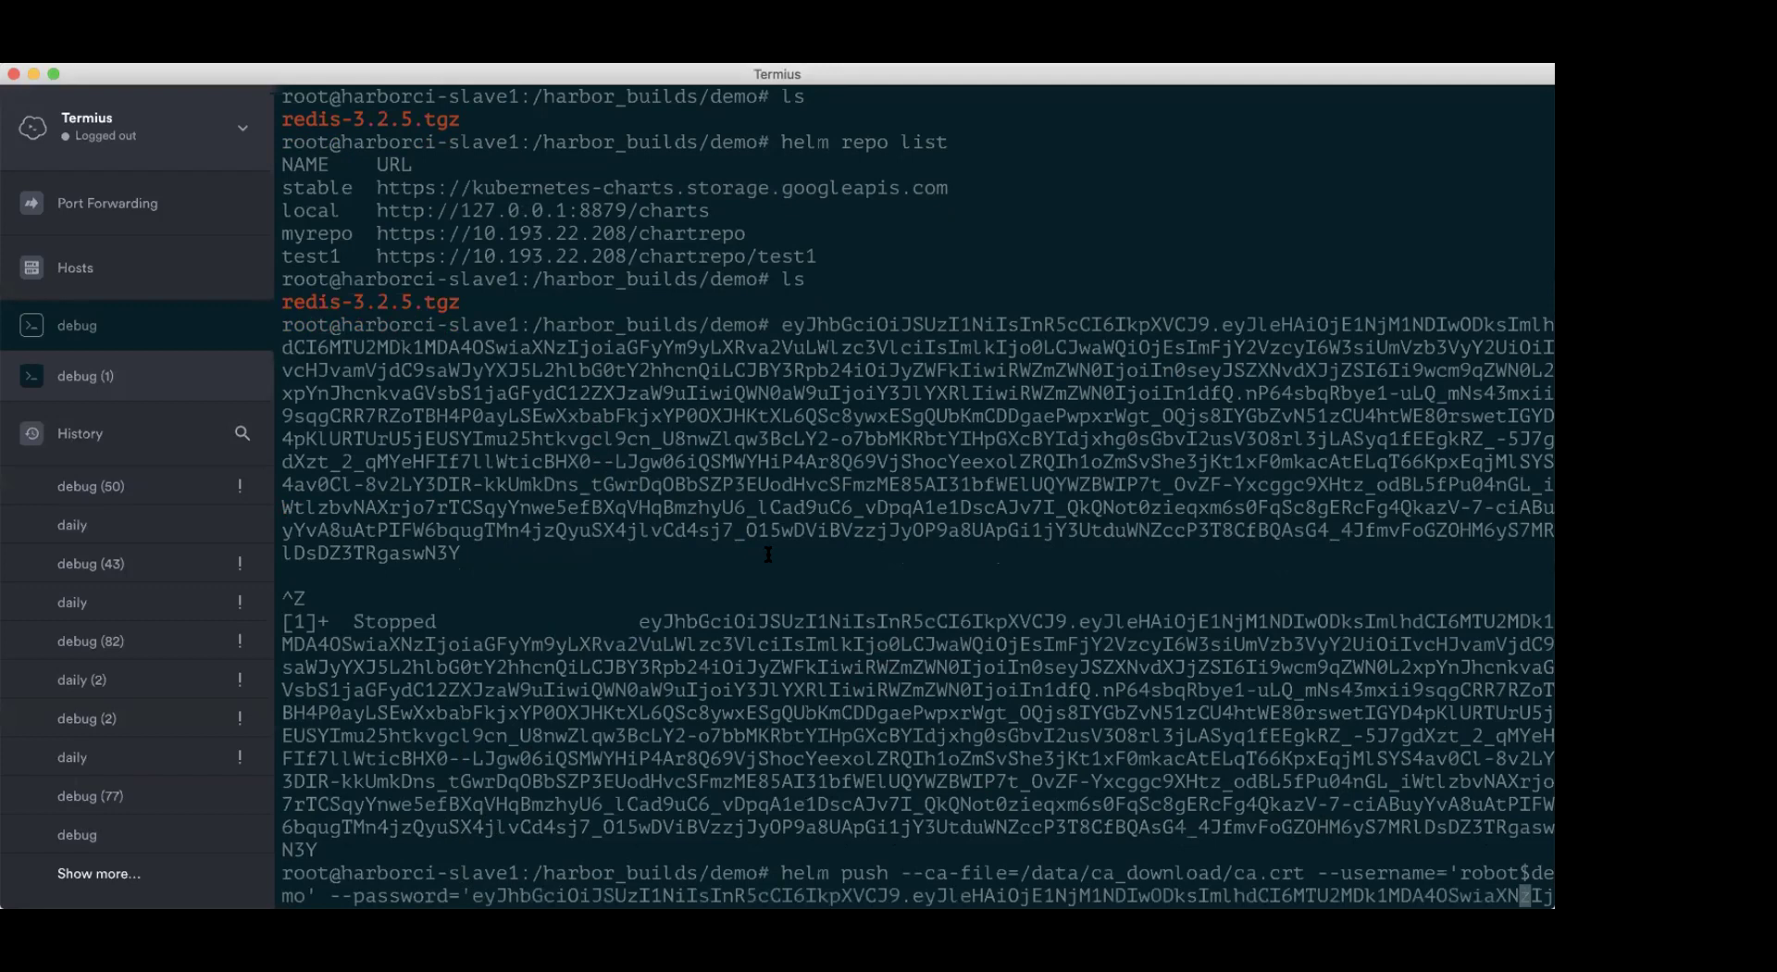
type("'")
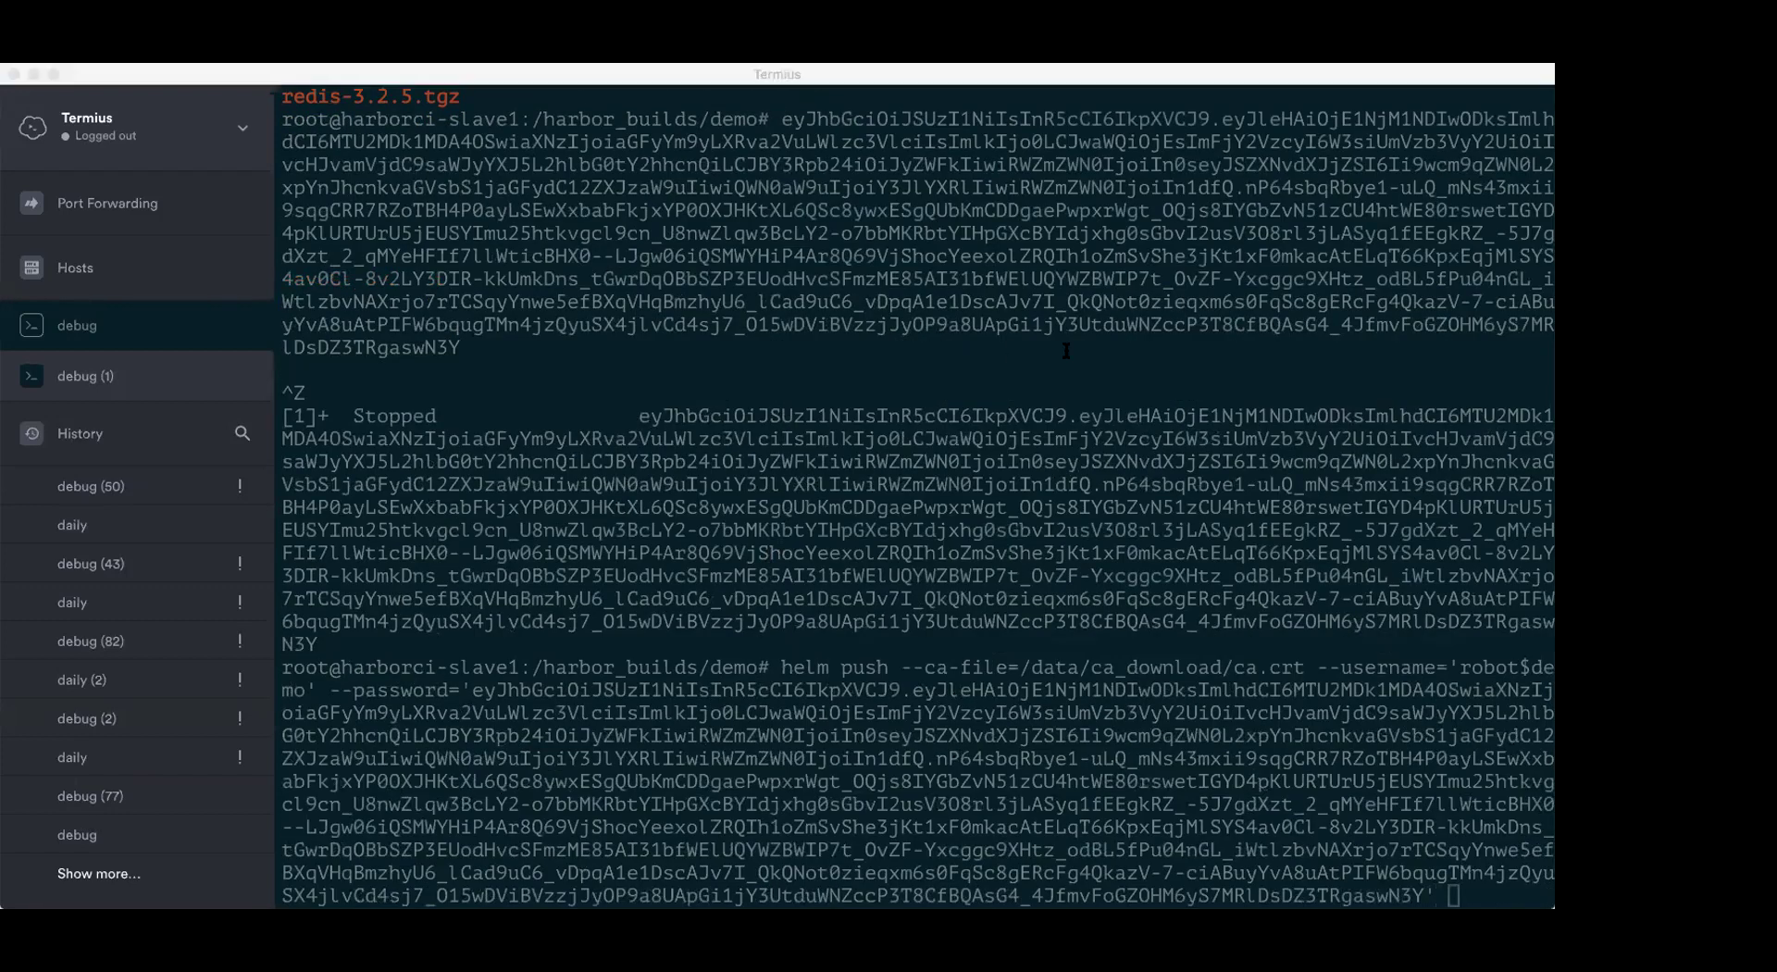
- Complete the push command with the chart ./redis-3.2.5.tgz and the target repository myrepo, and run it
left_click(1097, 460)
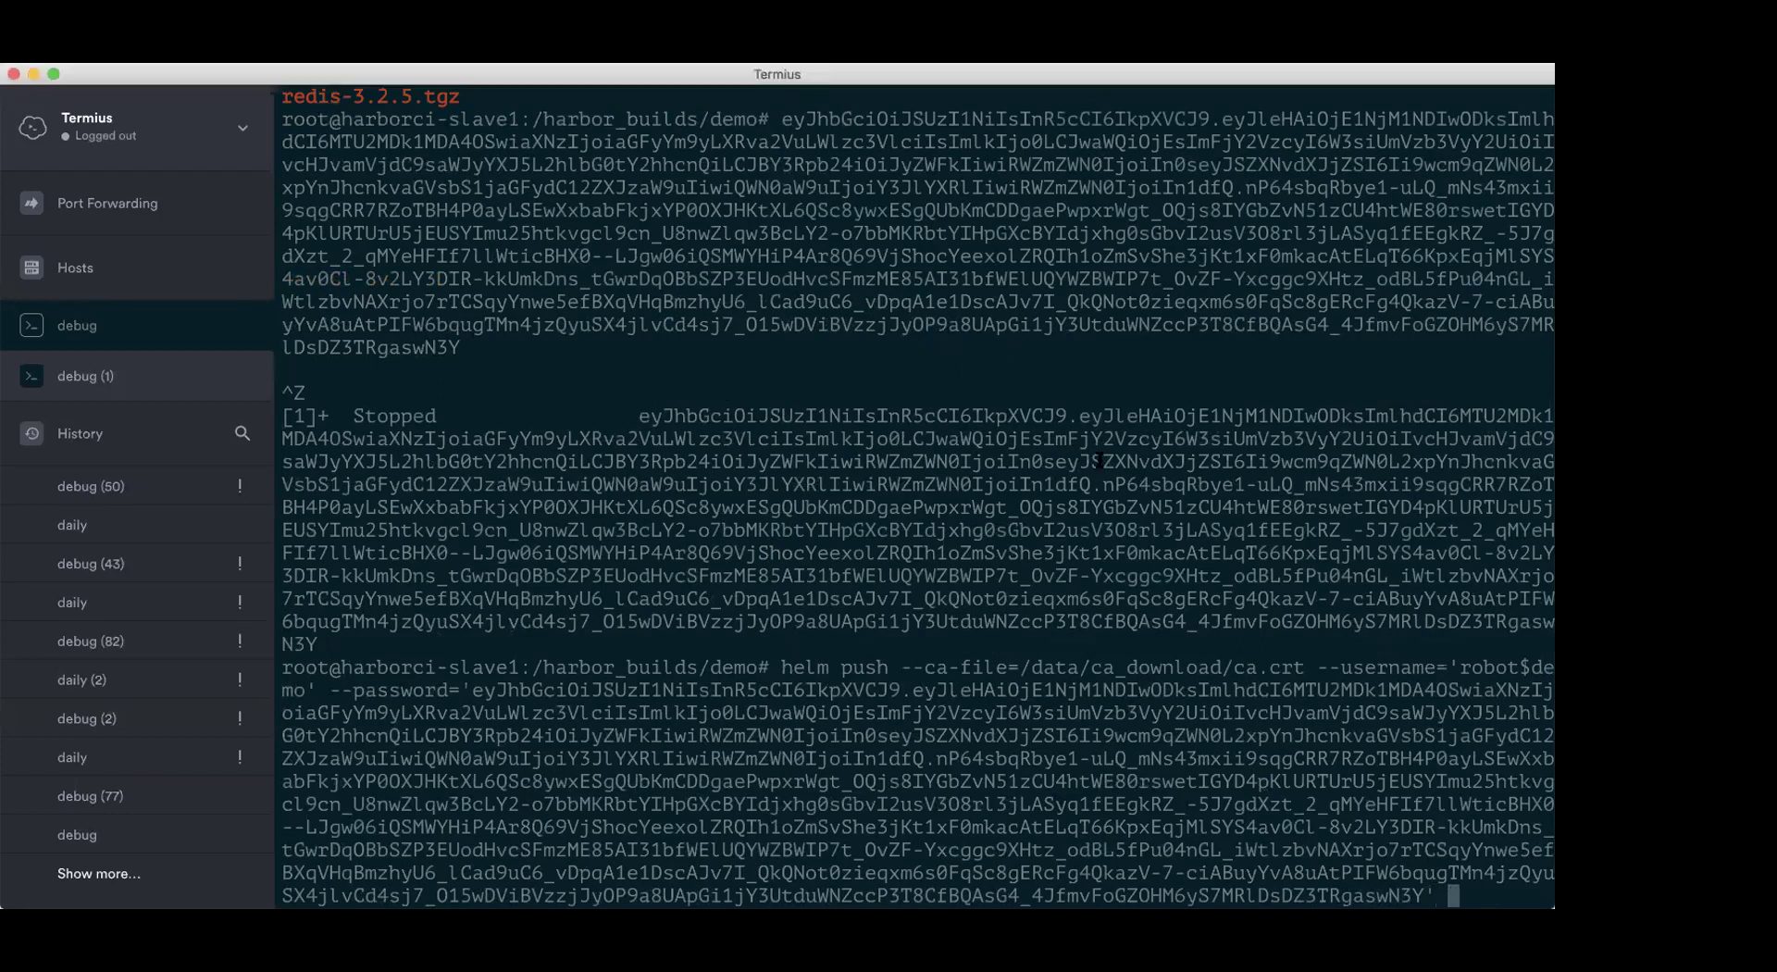
type("./redis-3.2.5.tgz myrepo")
double_click(418, 896)
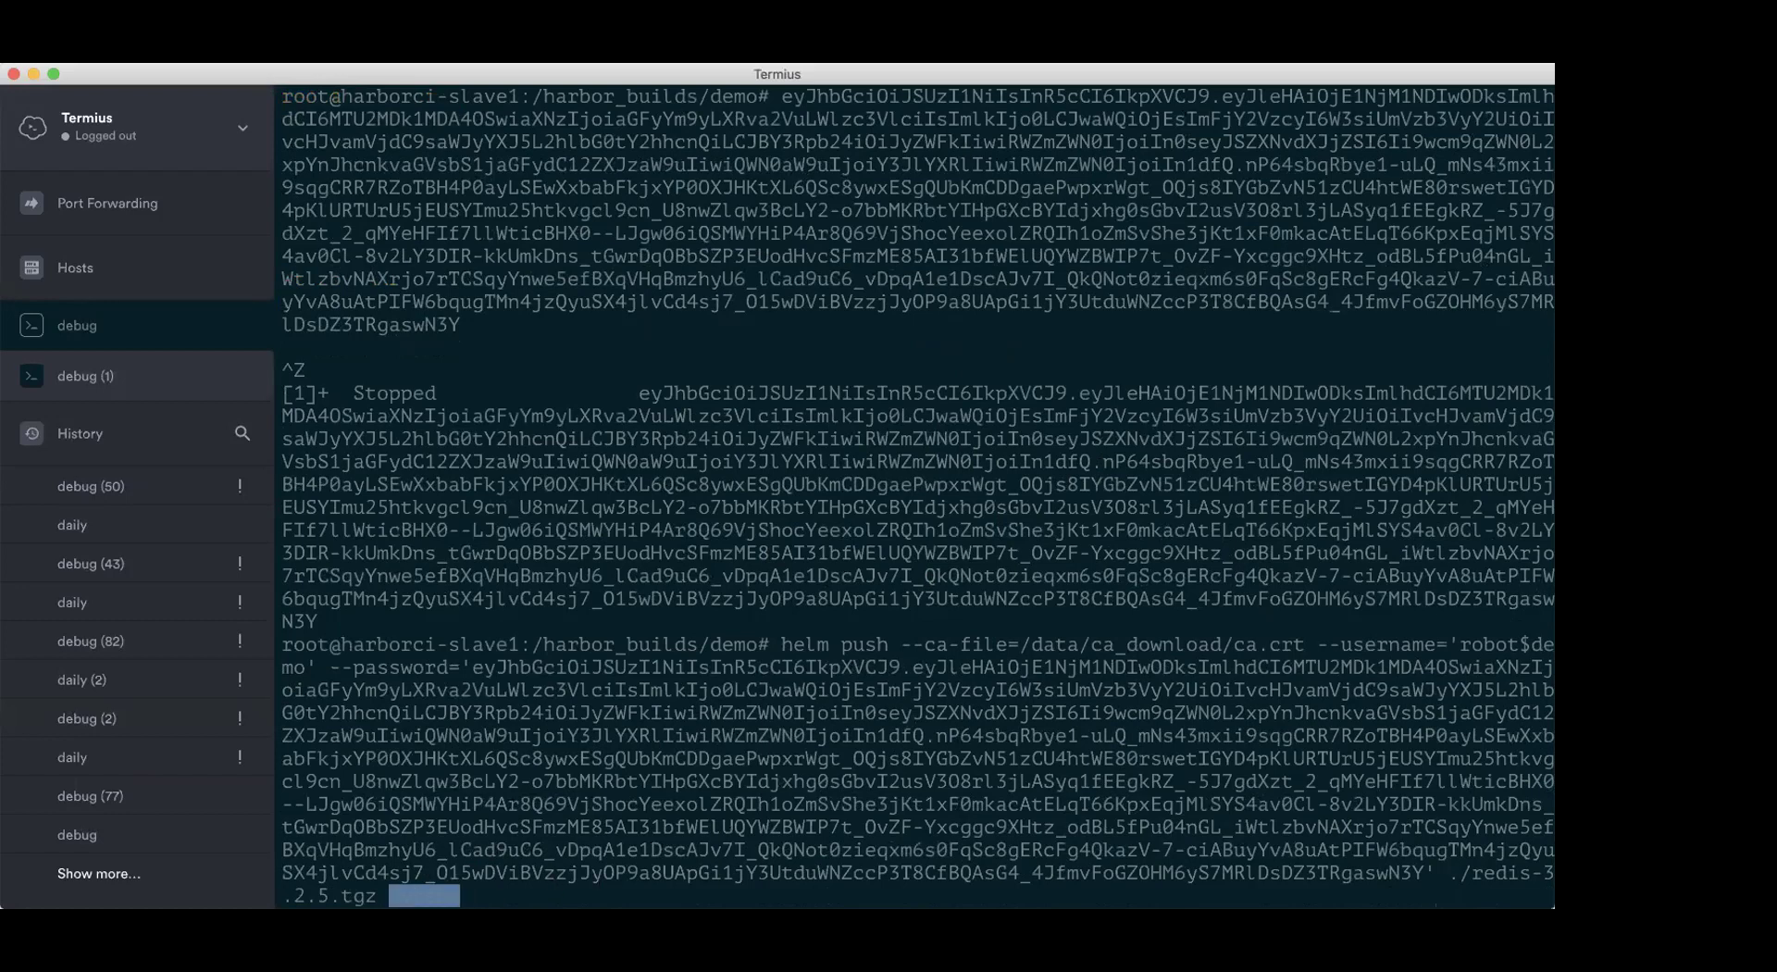
key("Return")
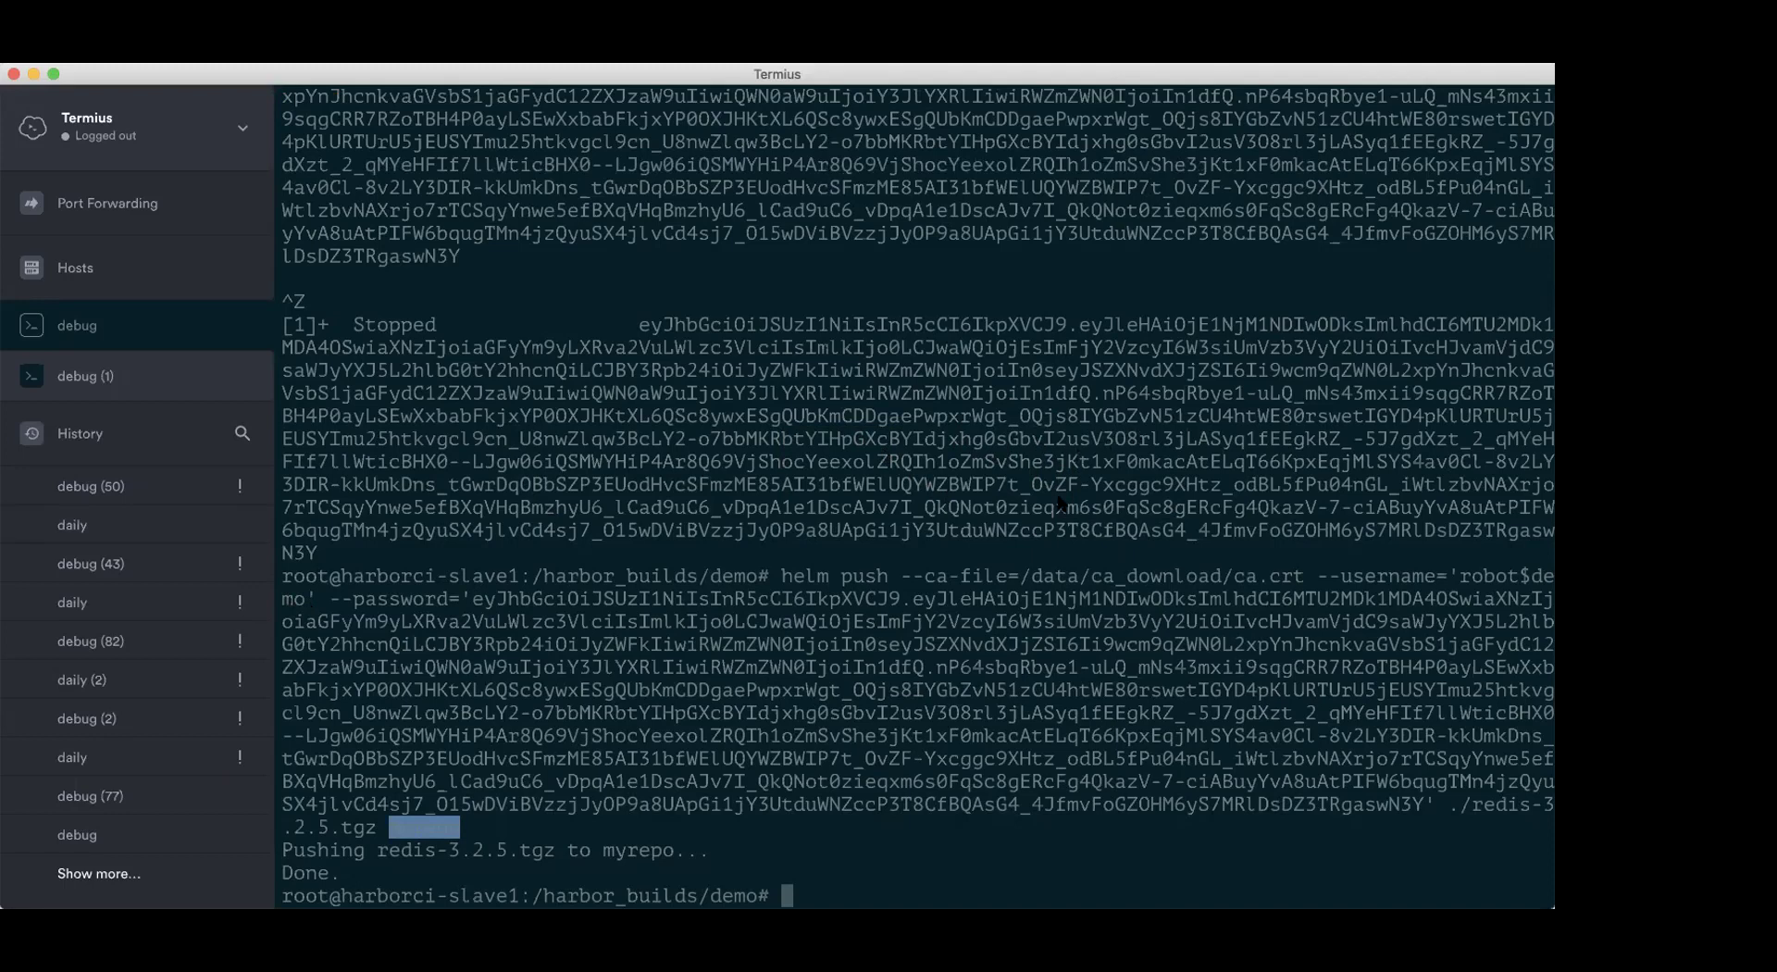
- Switch back to Harbor in the browser and open the library project's Helm charts to check for the pushed chart
key("super+Tab")
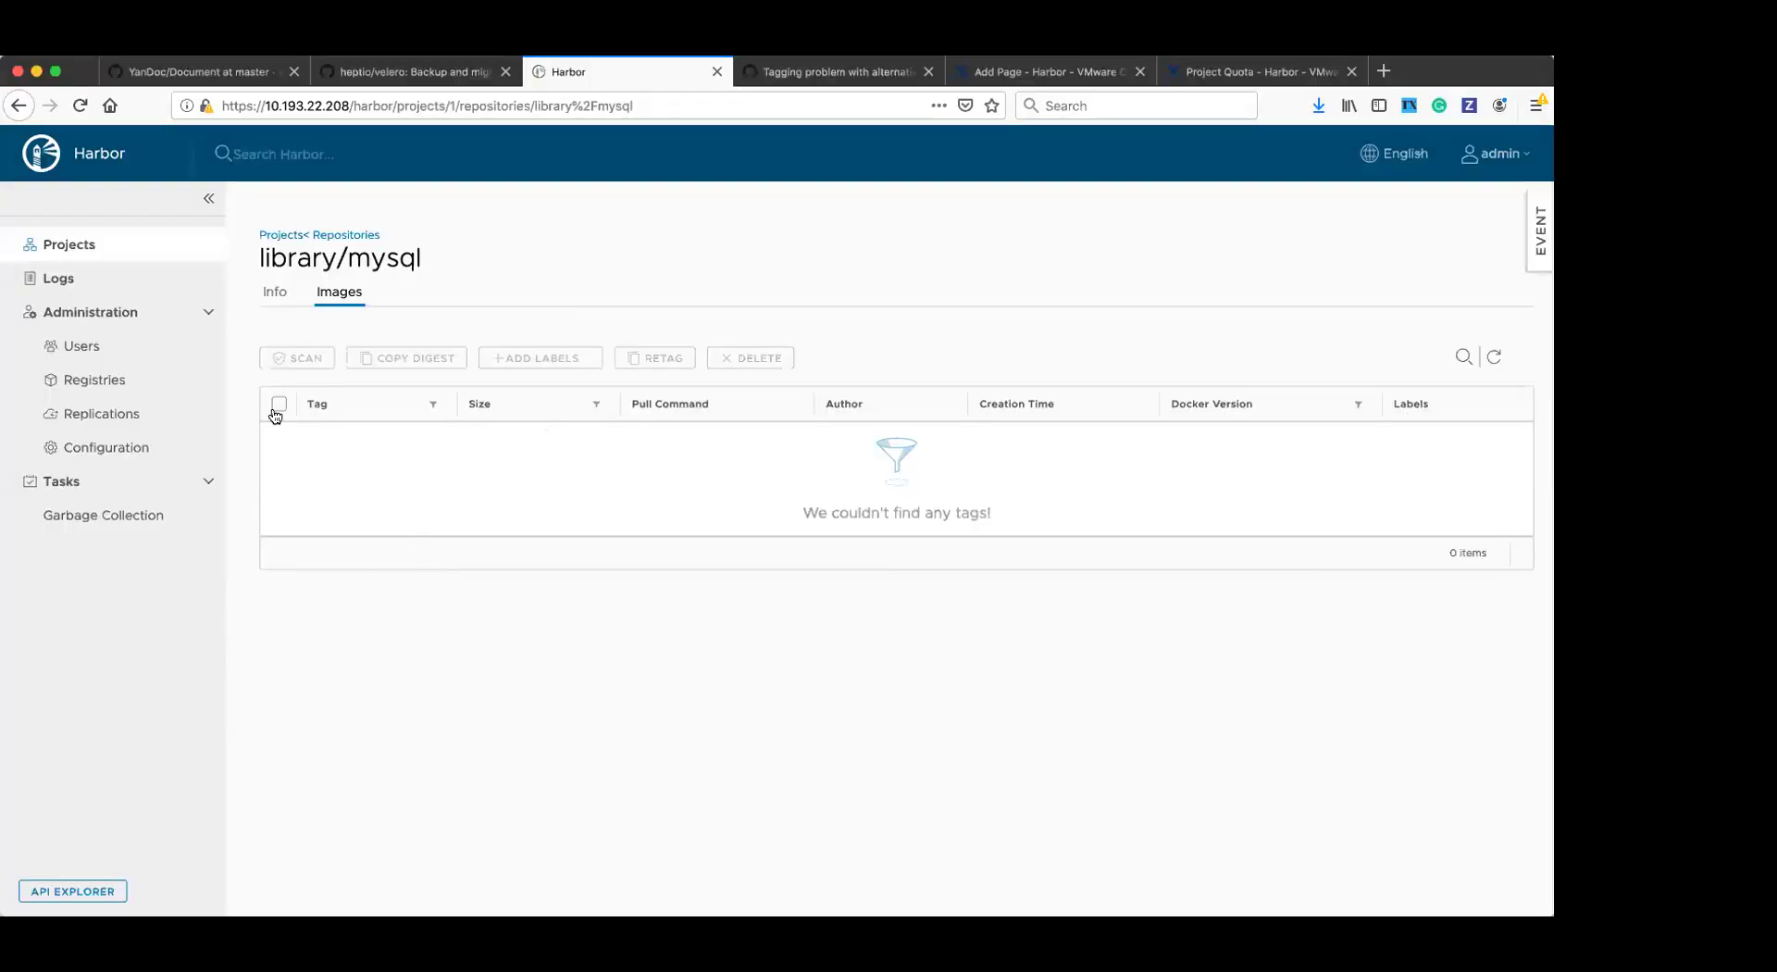
left_click(279, 238)
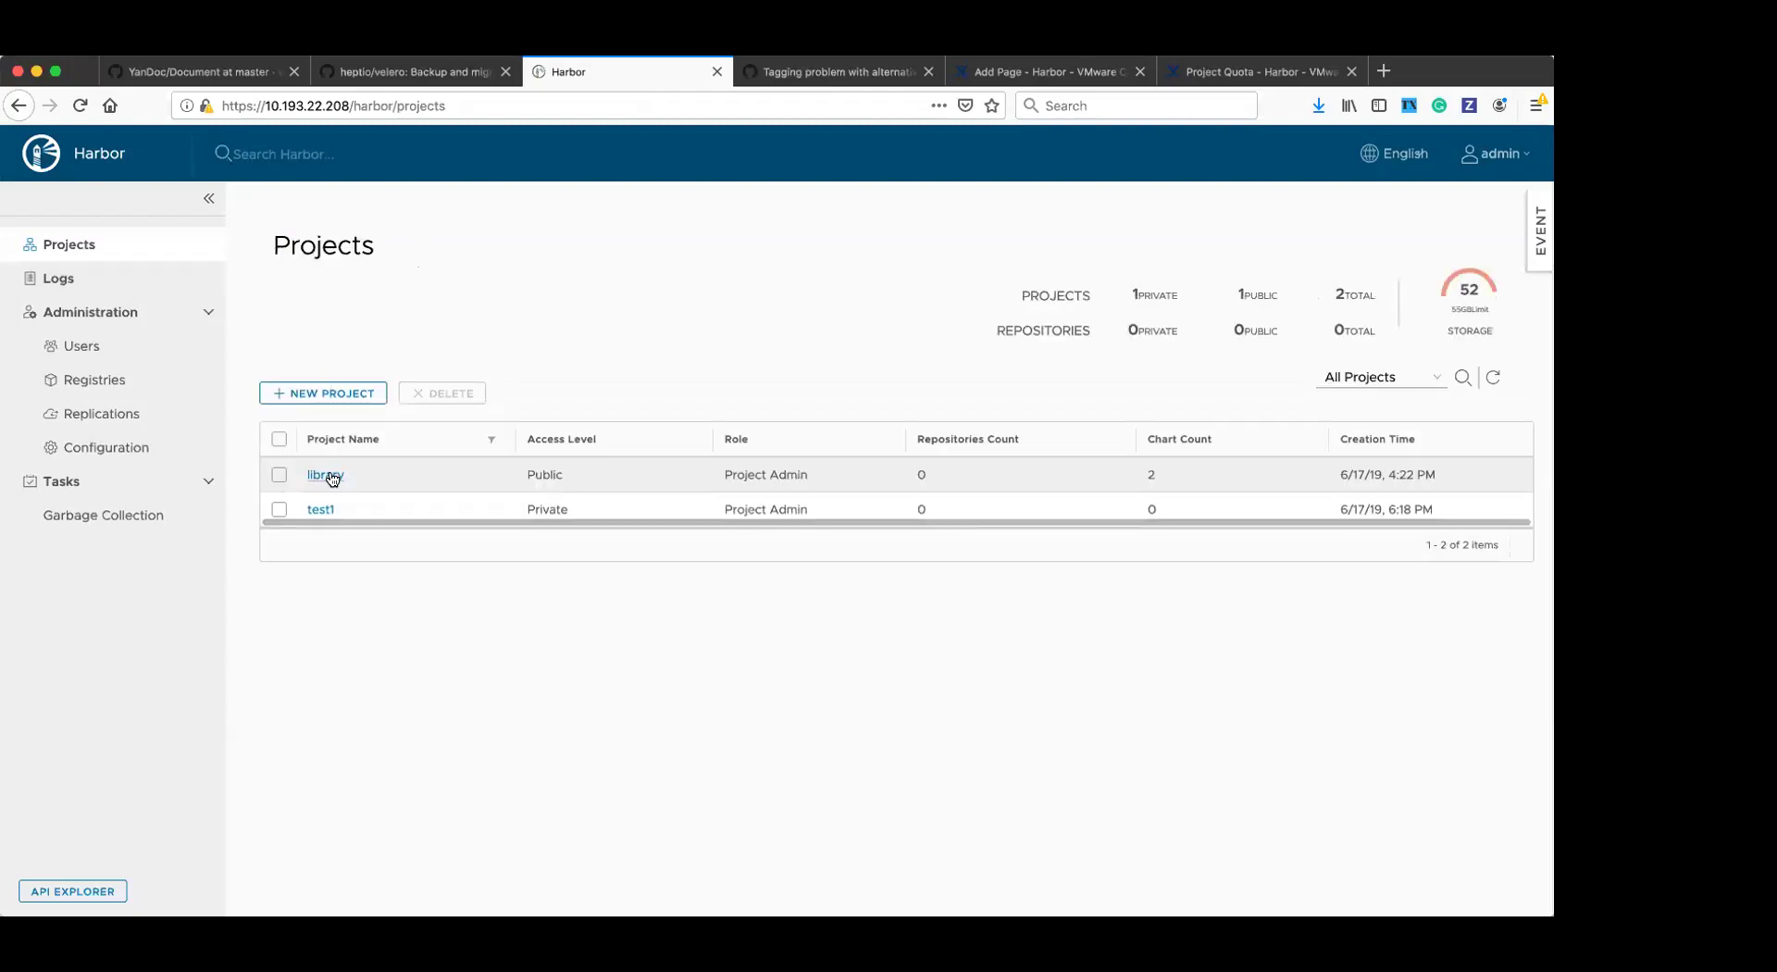
left_click(331, 476)
left_click(413, 292)
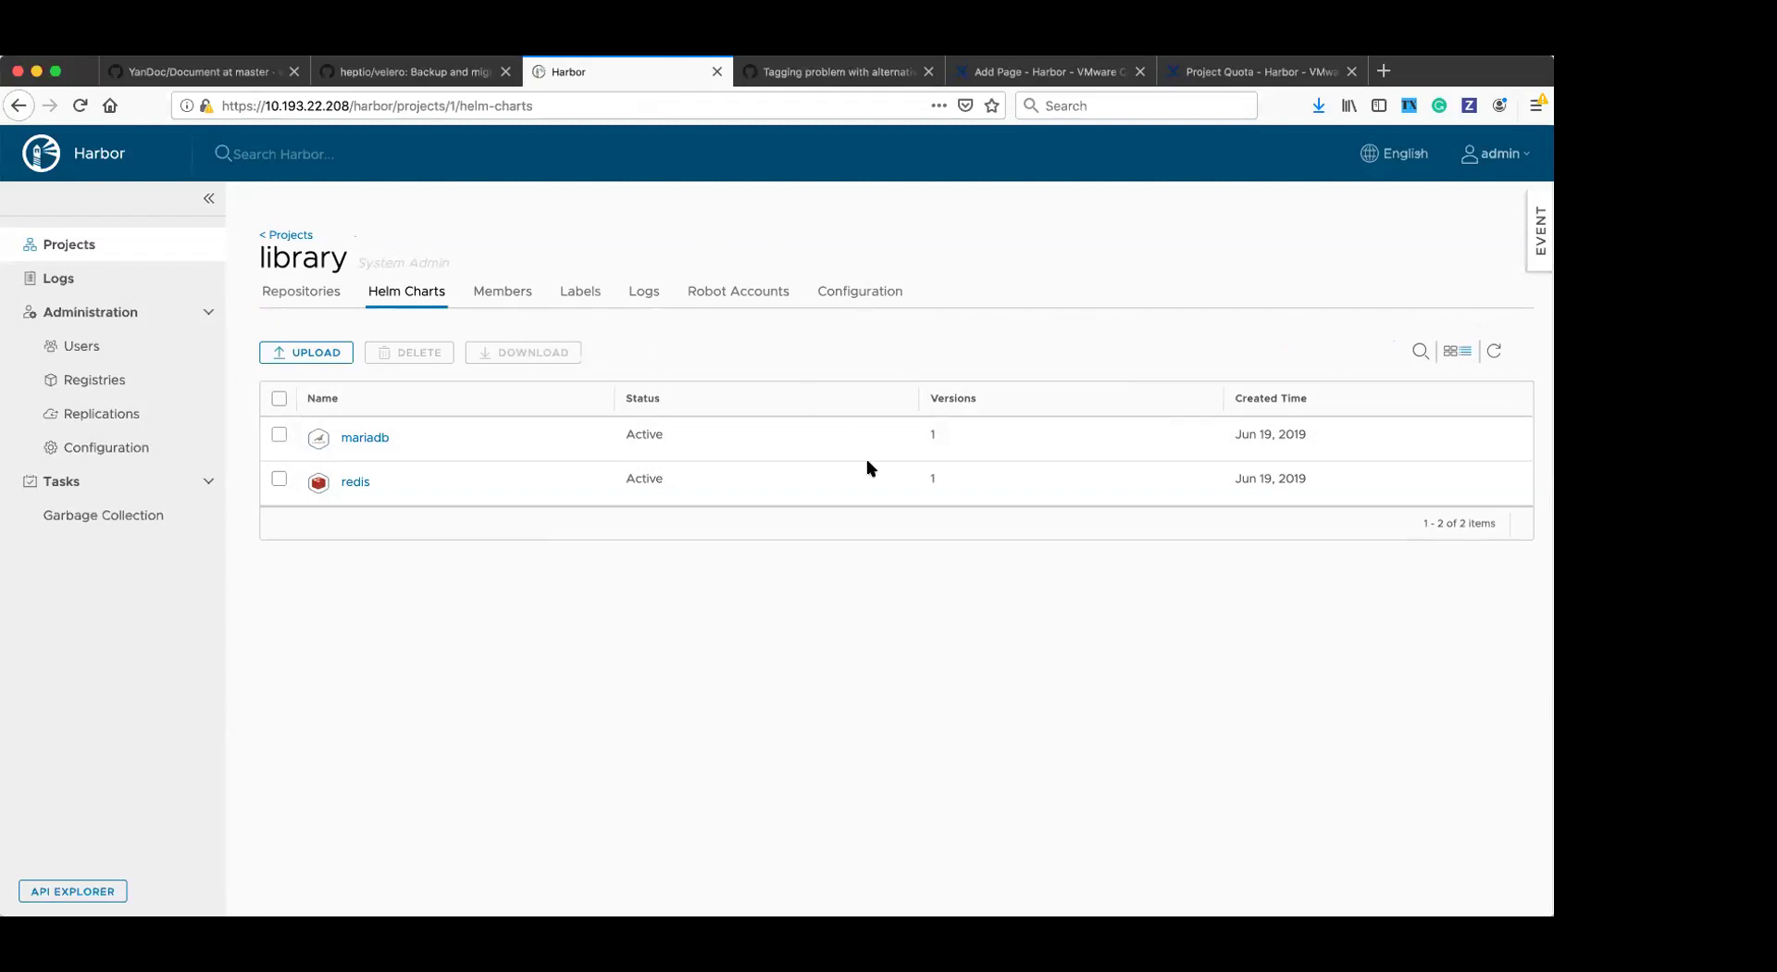
- Switch to the Termius terminal, recall the last helm push command, and strip the chart file and repository arguments from its end
key("super+Tab")
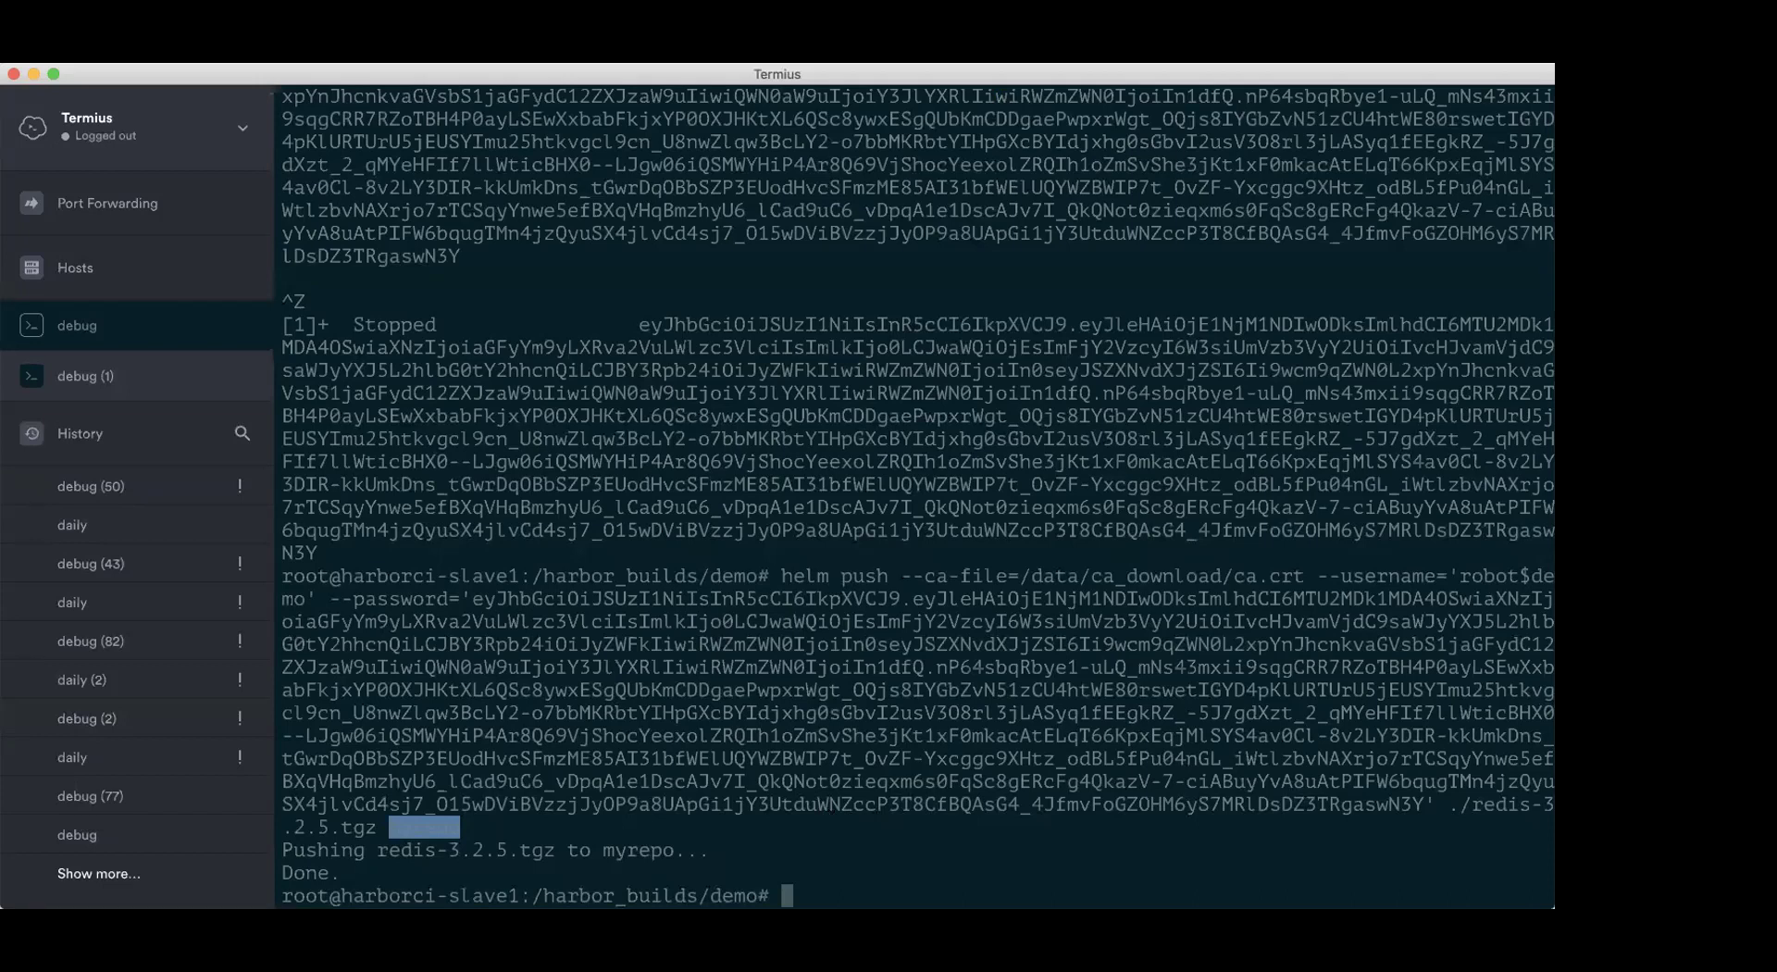
key("Up")
key("BackSpace")
key("BackSpace")
key("BackSpace")
key("BackSpace")
key("BackSpace")
key("BackSpace")
key("BackSpace")
key("BackSpace")
key("BackSpace")
key("BackSpace")
key("BackSpace")
key("BackSpace")
key("BackSpace")
key("BackSpace")
key("BackSpace")
key("BackSpace")
key("BackSpace")
key("BackSpace")
key("BackSpace")
key("BackSpace")
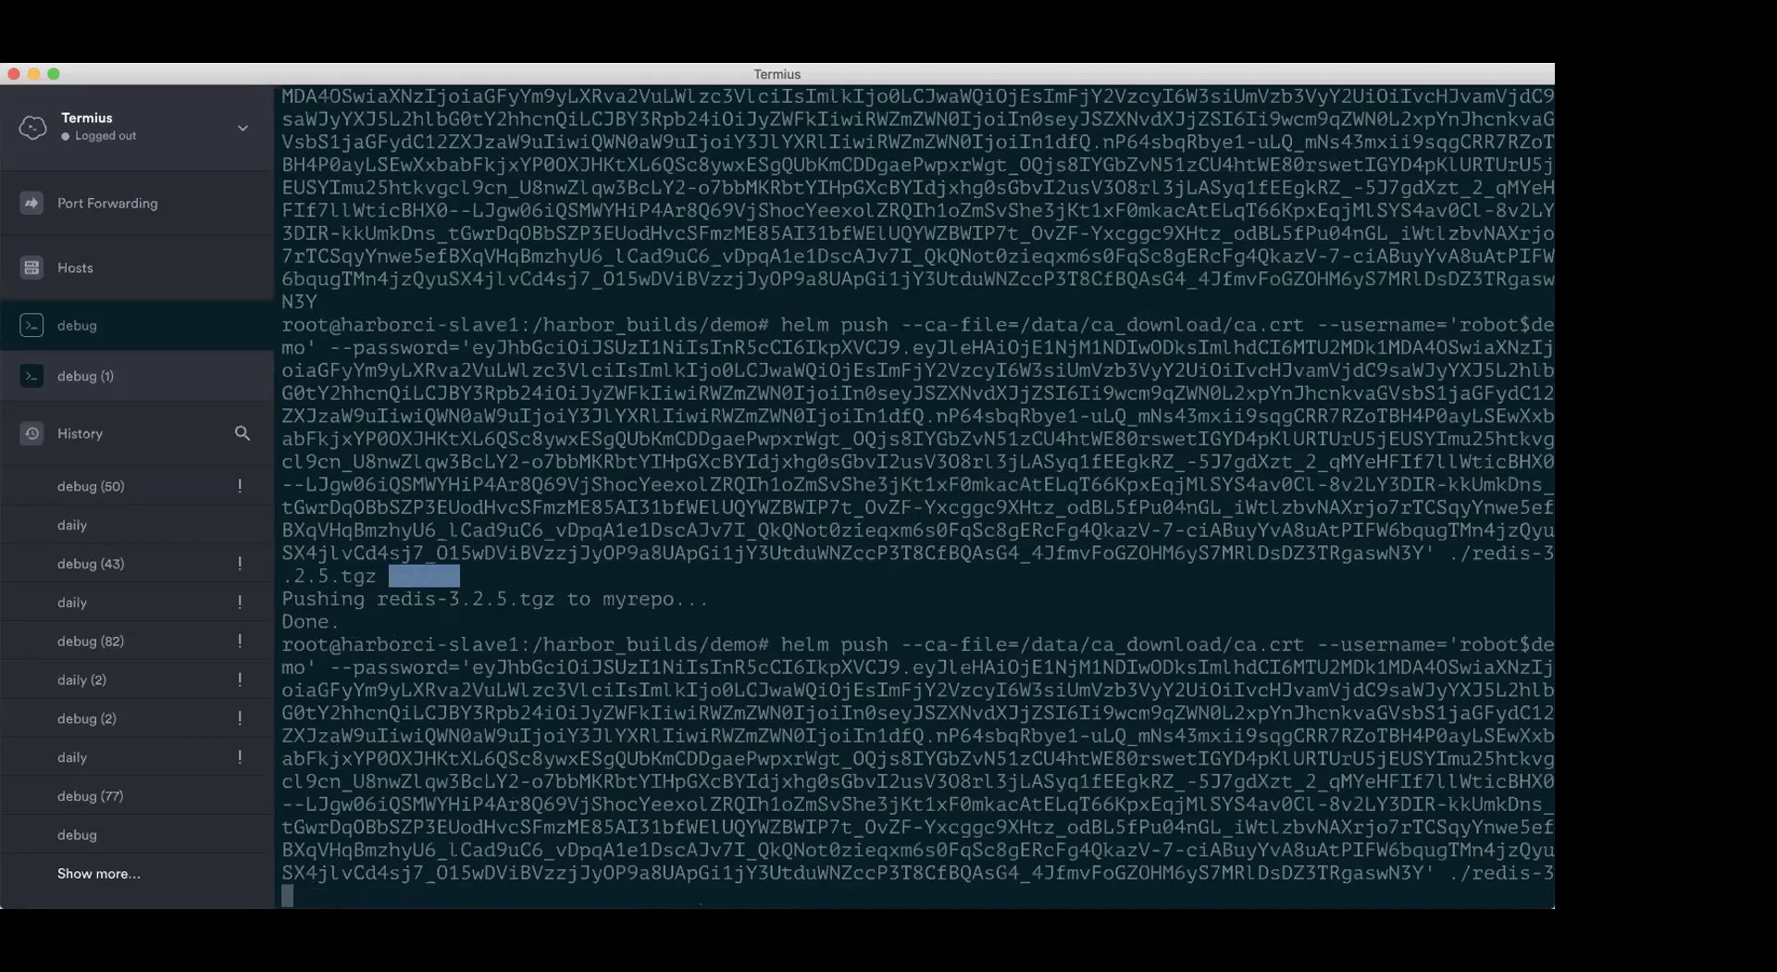
key("BackSpace")
key("BackSpace")
key("BackSpace")
- Change the recalled command's subcommand to fetch, keeping the certificate, username and password options
key("ctrl+a")
key("Right")
key("Right")
key("Right")
key("Right")
key("Right")
key("Right")
key("Right")
key("Delete")
key("Delete")
key("Delete")
key("BackSpace")
key("BackSpace")
type("fetch")
key("ctrl+e")
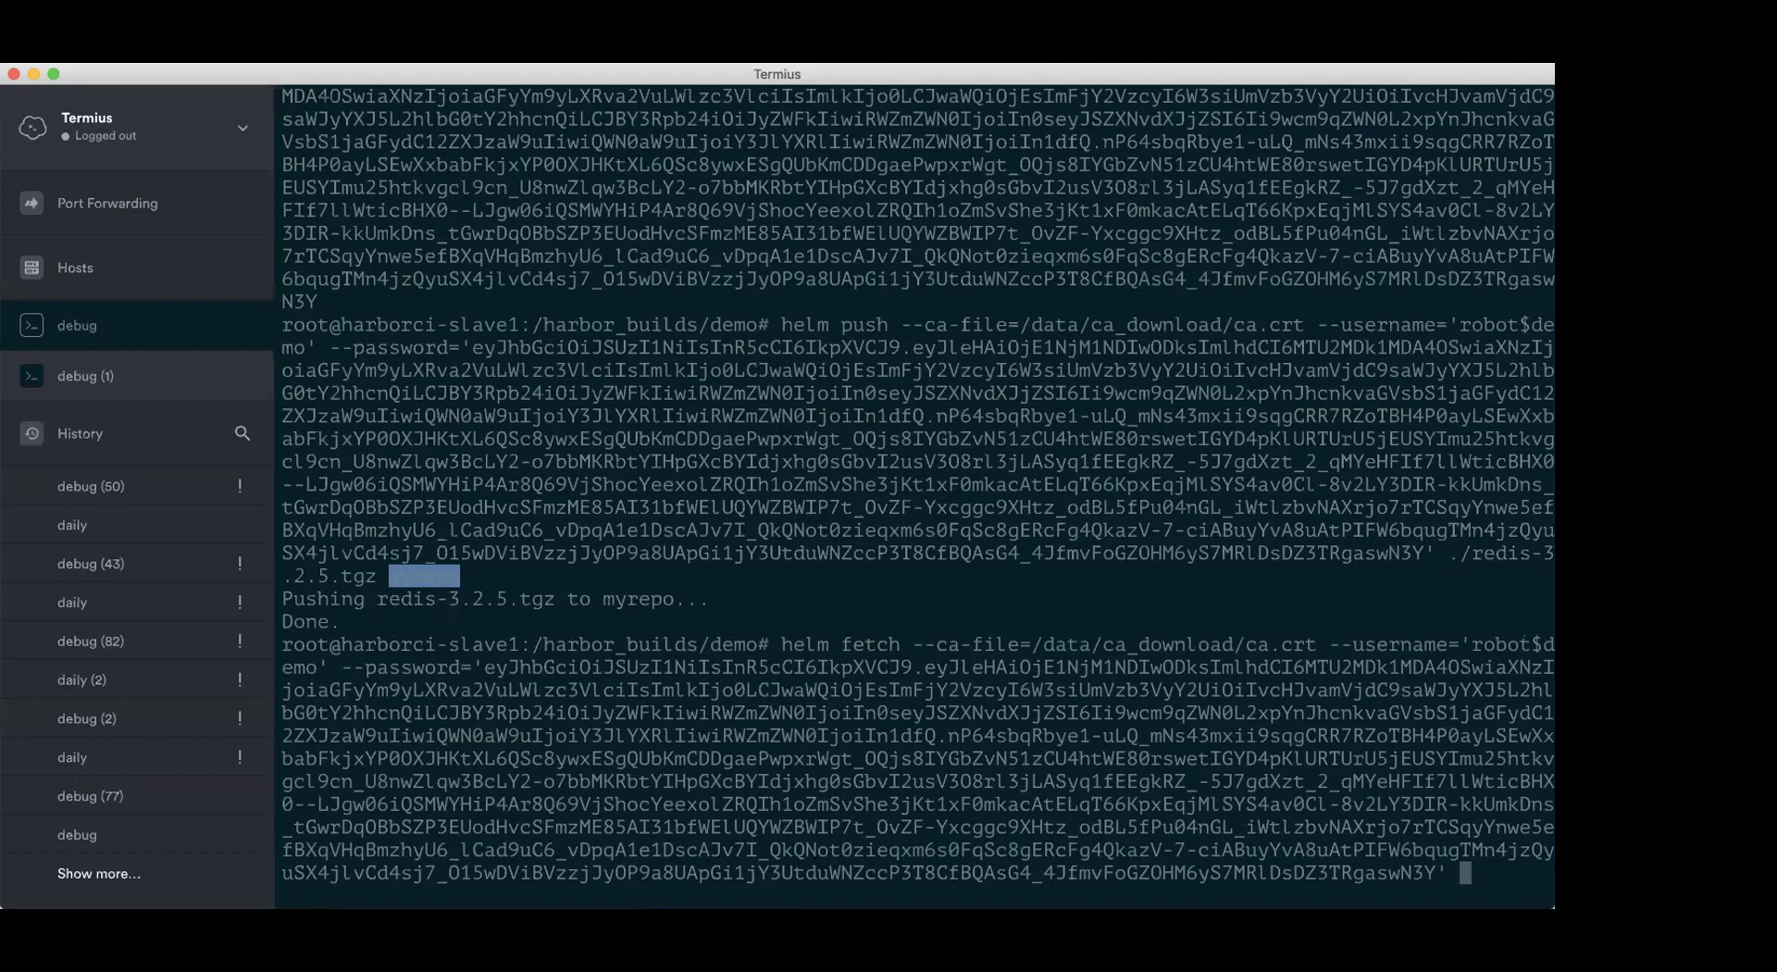
- Clear the prompt and search the Helm repositories with helm search maraidb
key("ctrl+u")
type("ls")
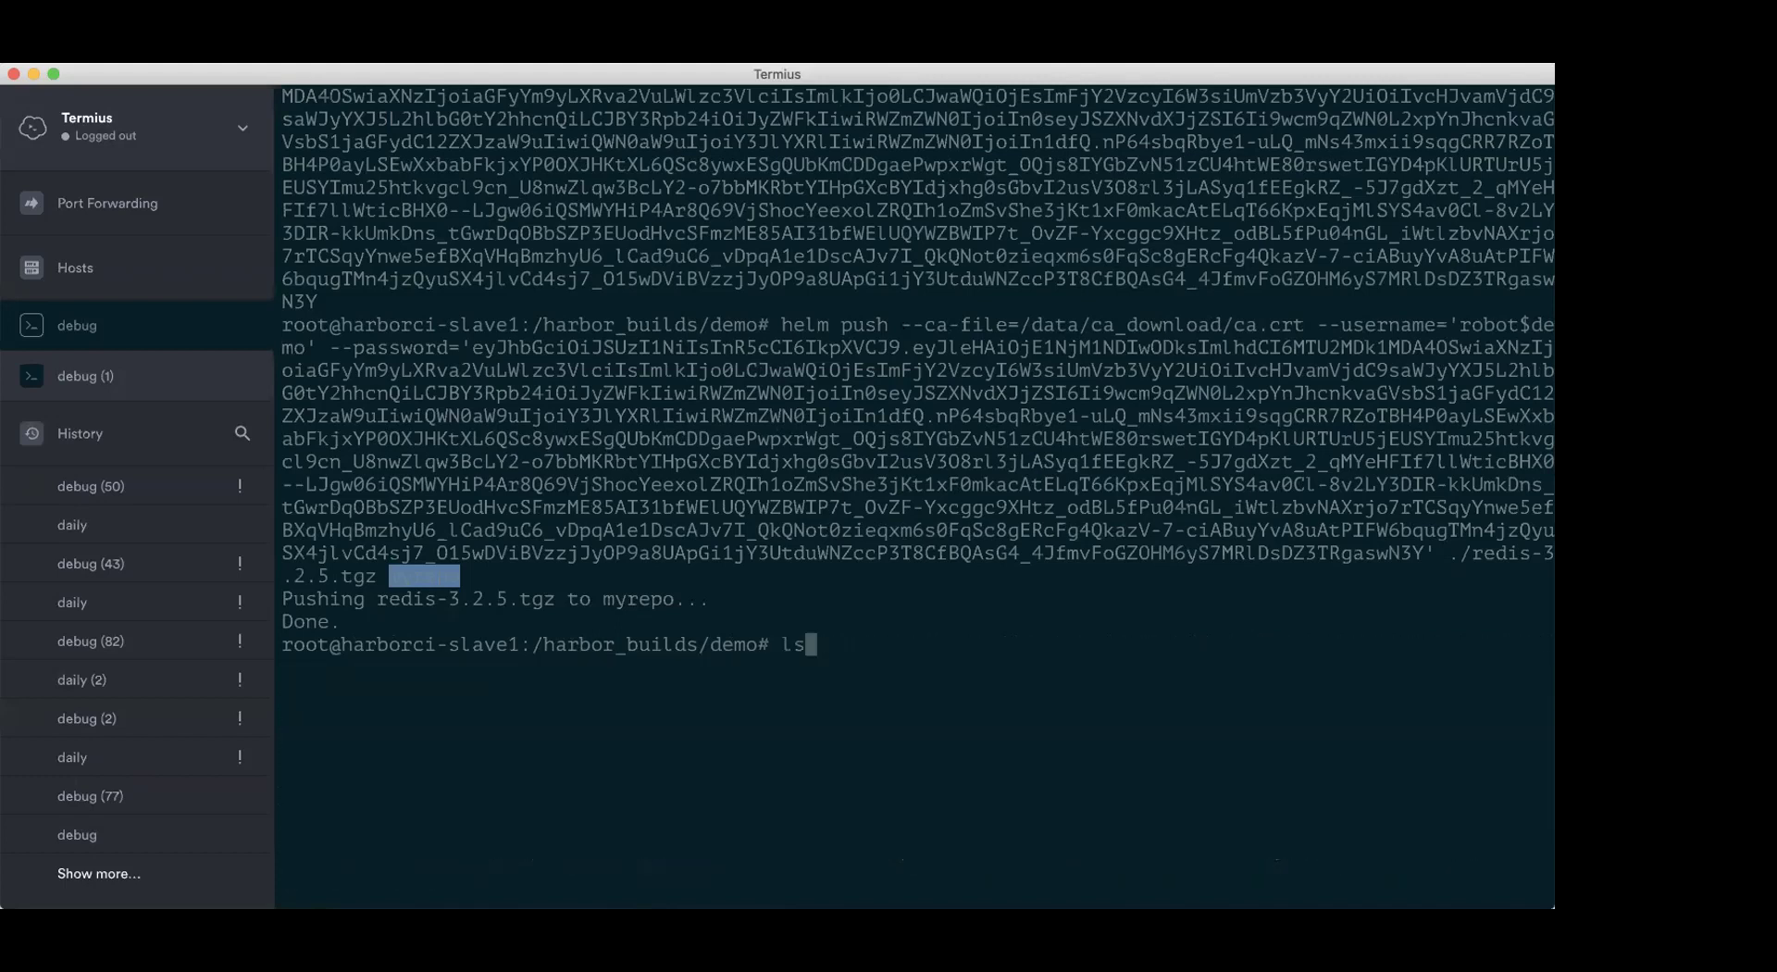
key("BackSpace")
key("BackSpace")
type("helm re")
key("BackSpace")
key("BackSpace")
type("search marr")
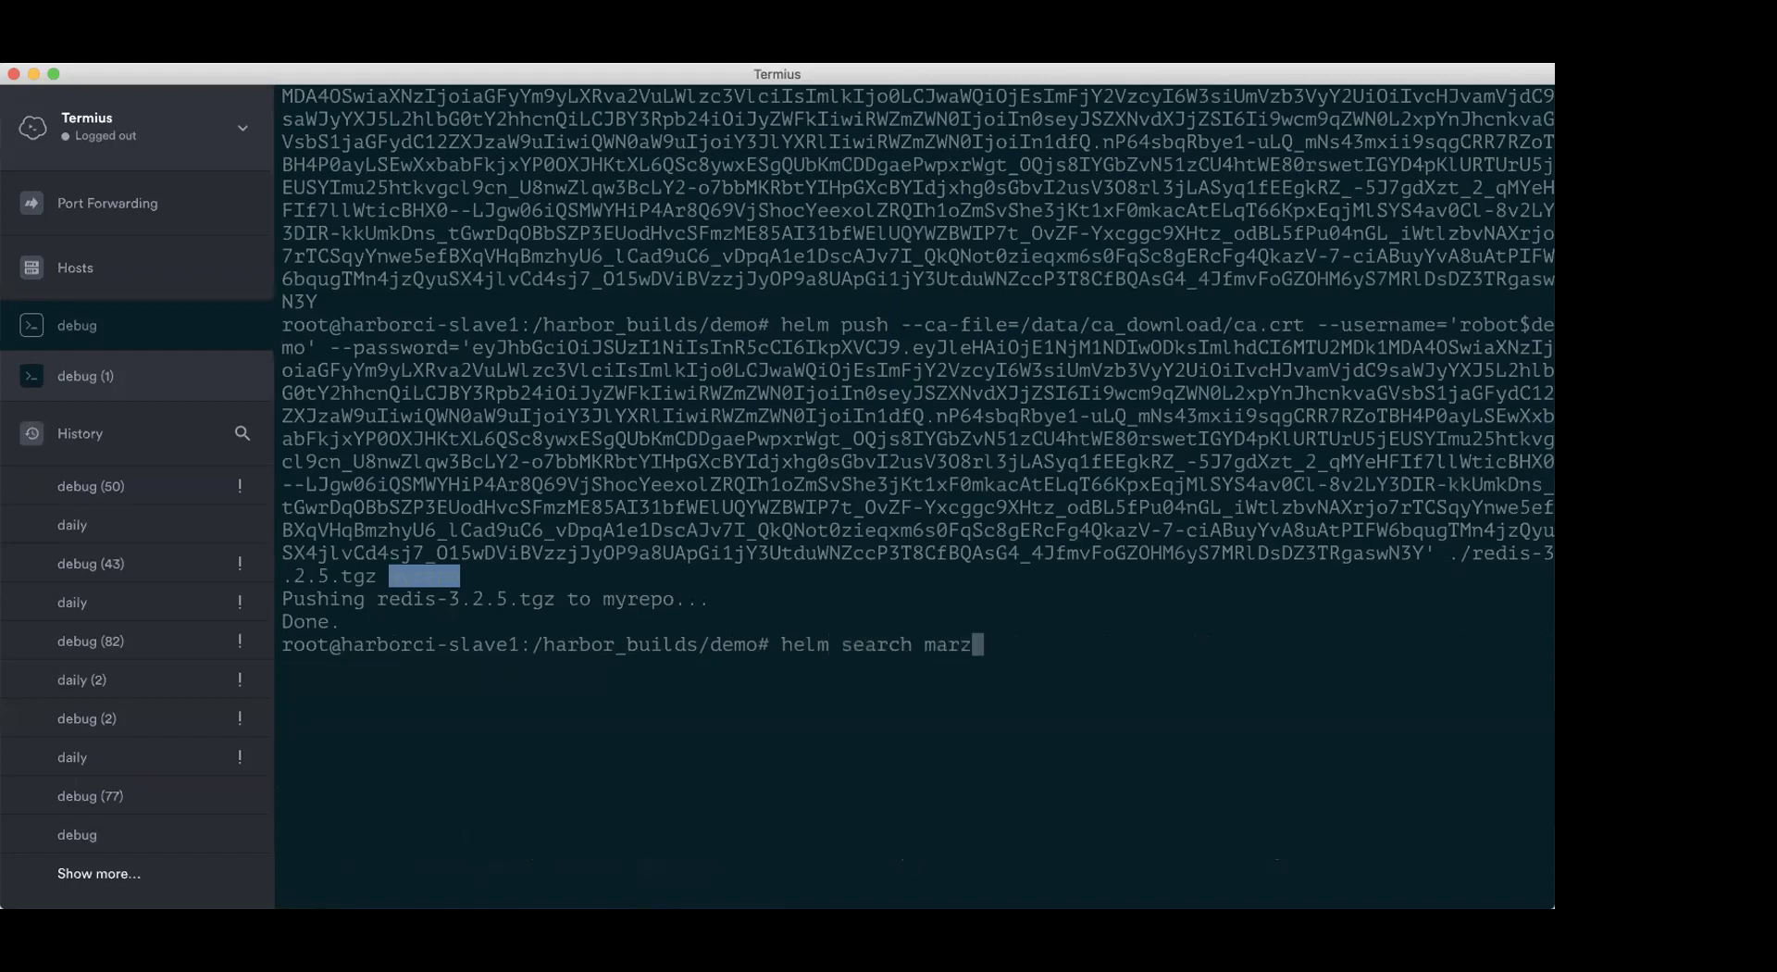
key("BackSpace")
type("aidb")
key("Return")
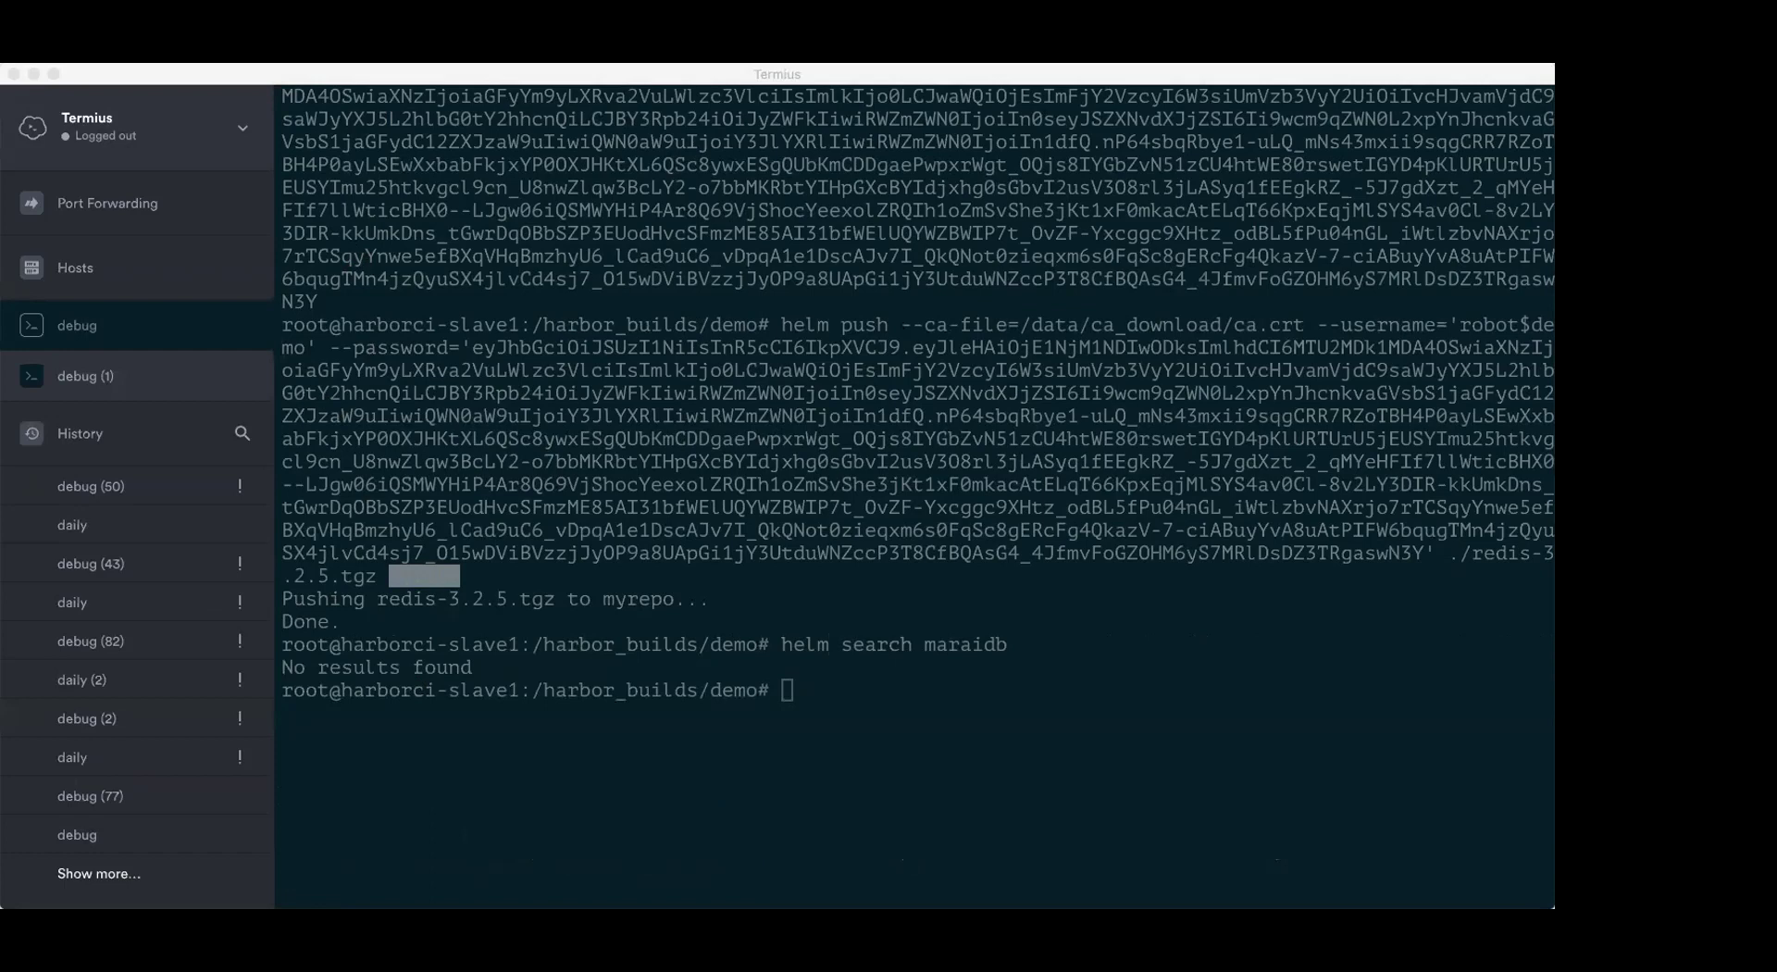
- Edit the previous search command to helm search marisdb and run it
key("super+Tab")
key("Up")
key("Left")
key("Left")
key("Left")
key("BackSpace")
key("Right")
type("s")
key("Return")
- Correct the search term to mariadb and run the helm search again
key("Up")
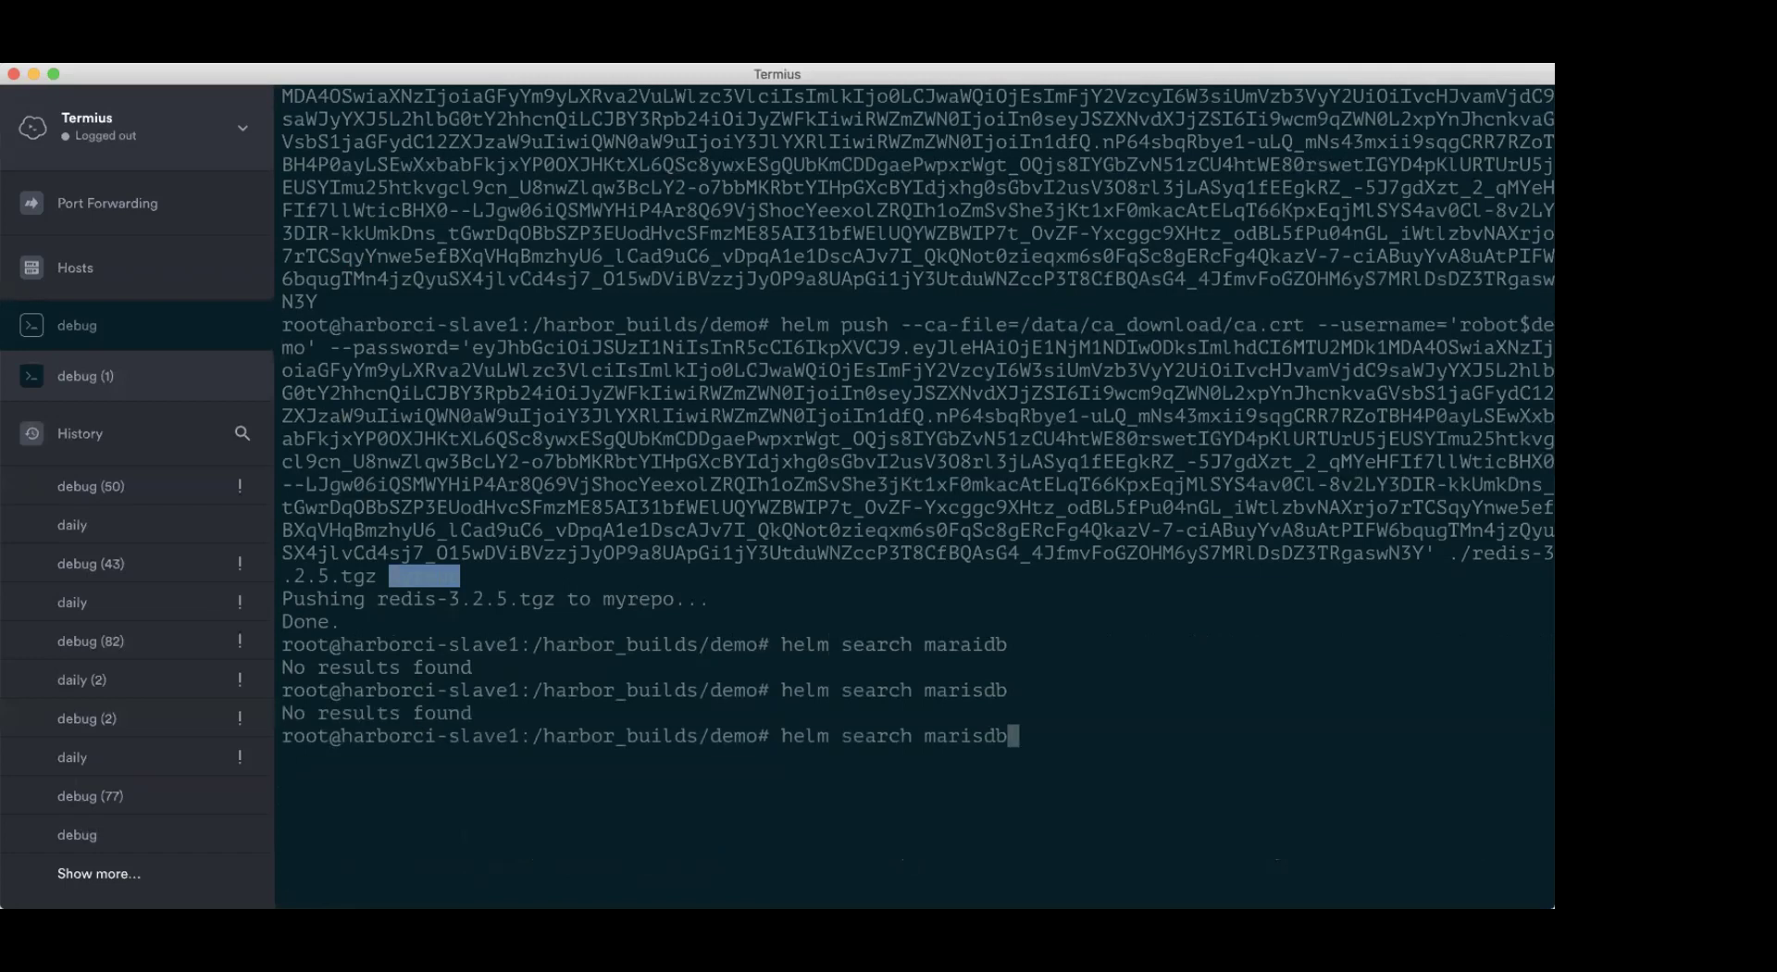
key("Left")
key("Left")
key("BackSpace")
type("a")
key("Return")
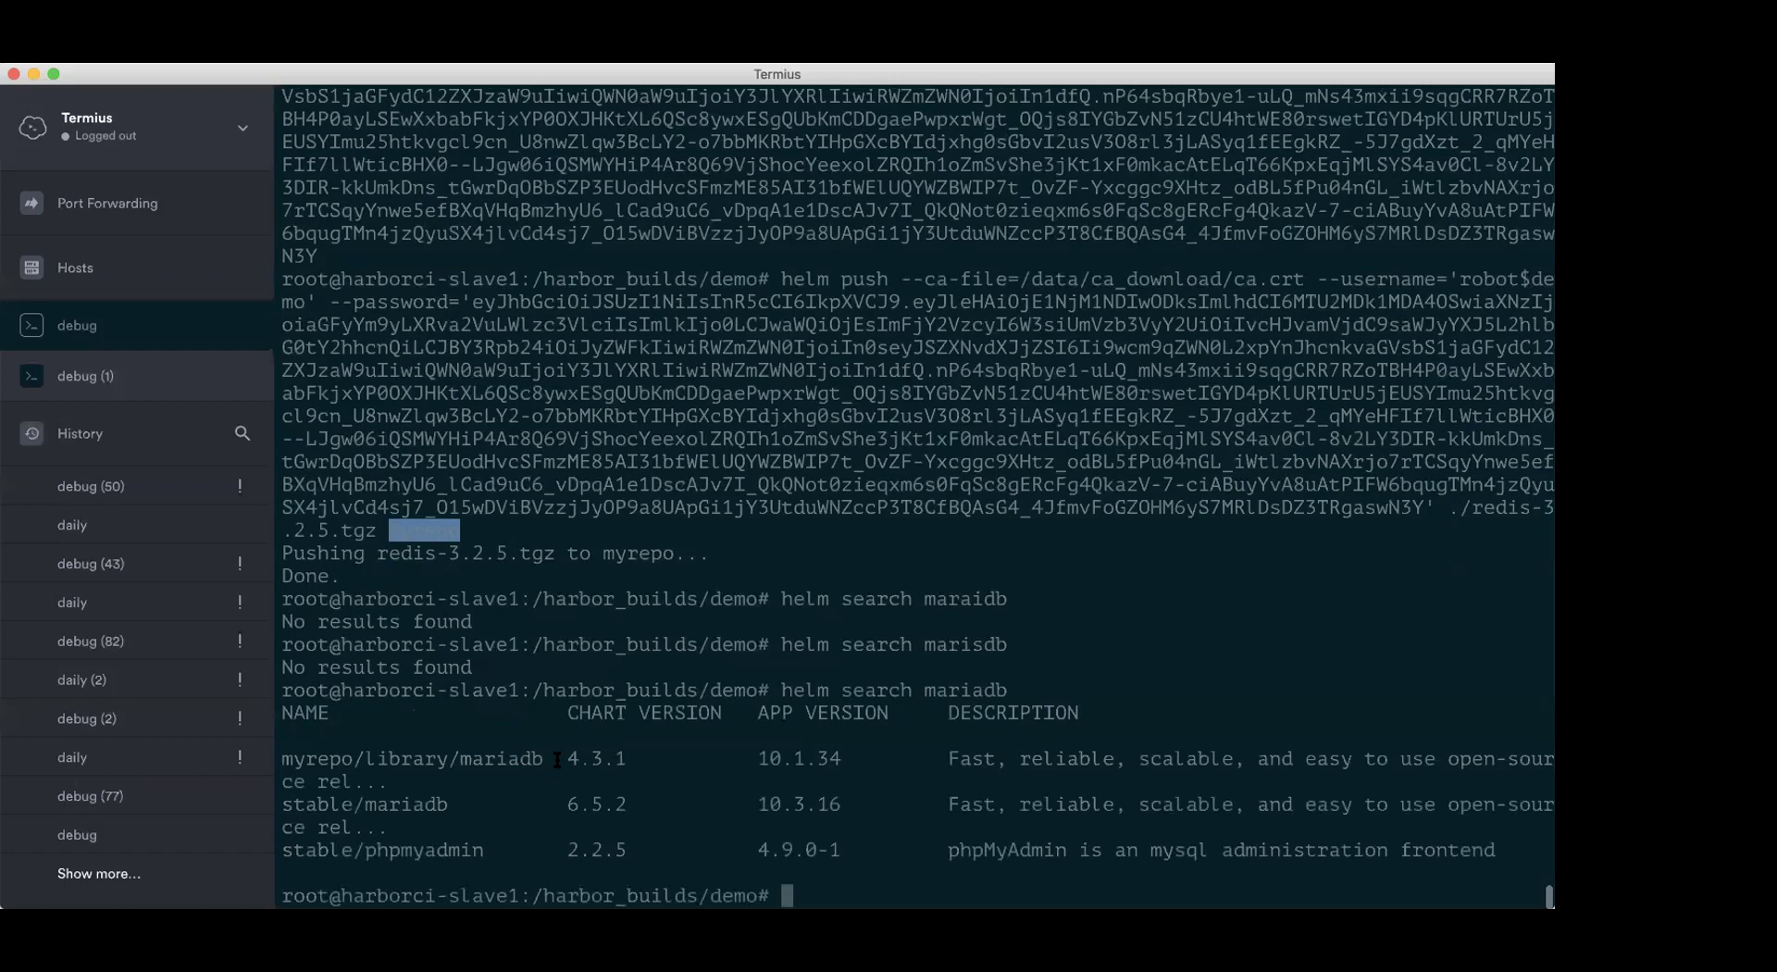
- Recall the helm fetch command, append the chart name myrepo/library/mariadb copied from the search results, and run it
left_click_drag(545, 759, 245, 754)
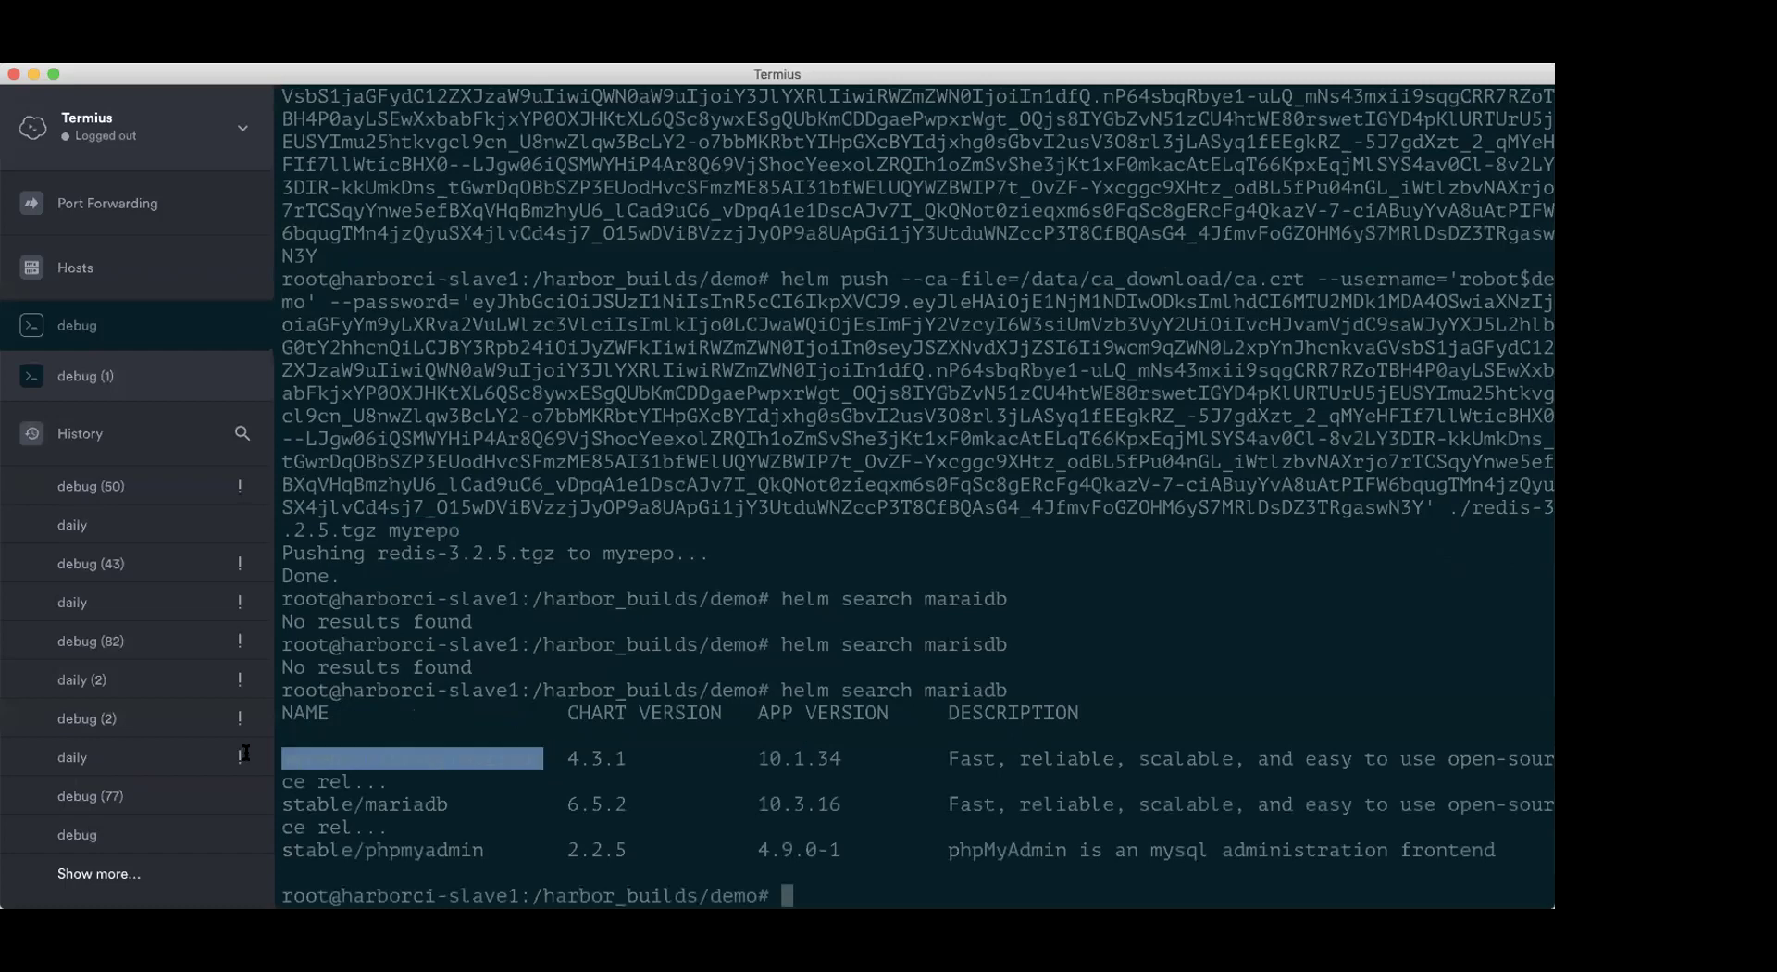
key("super+c")
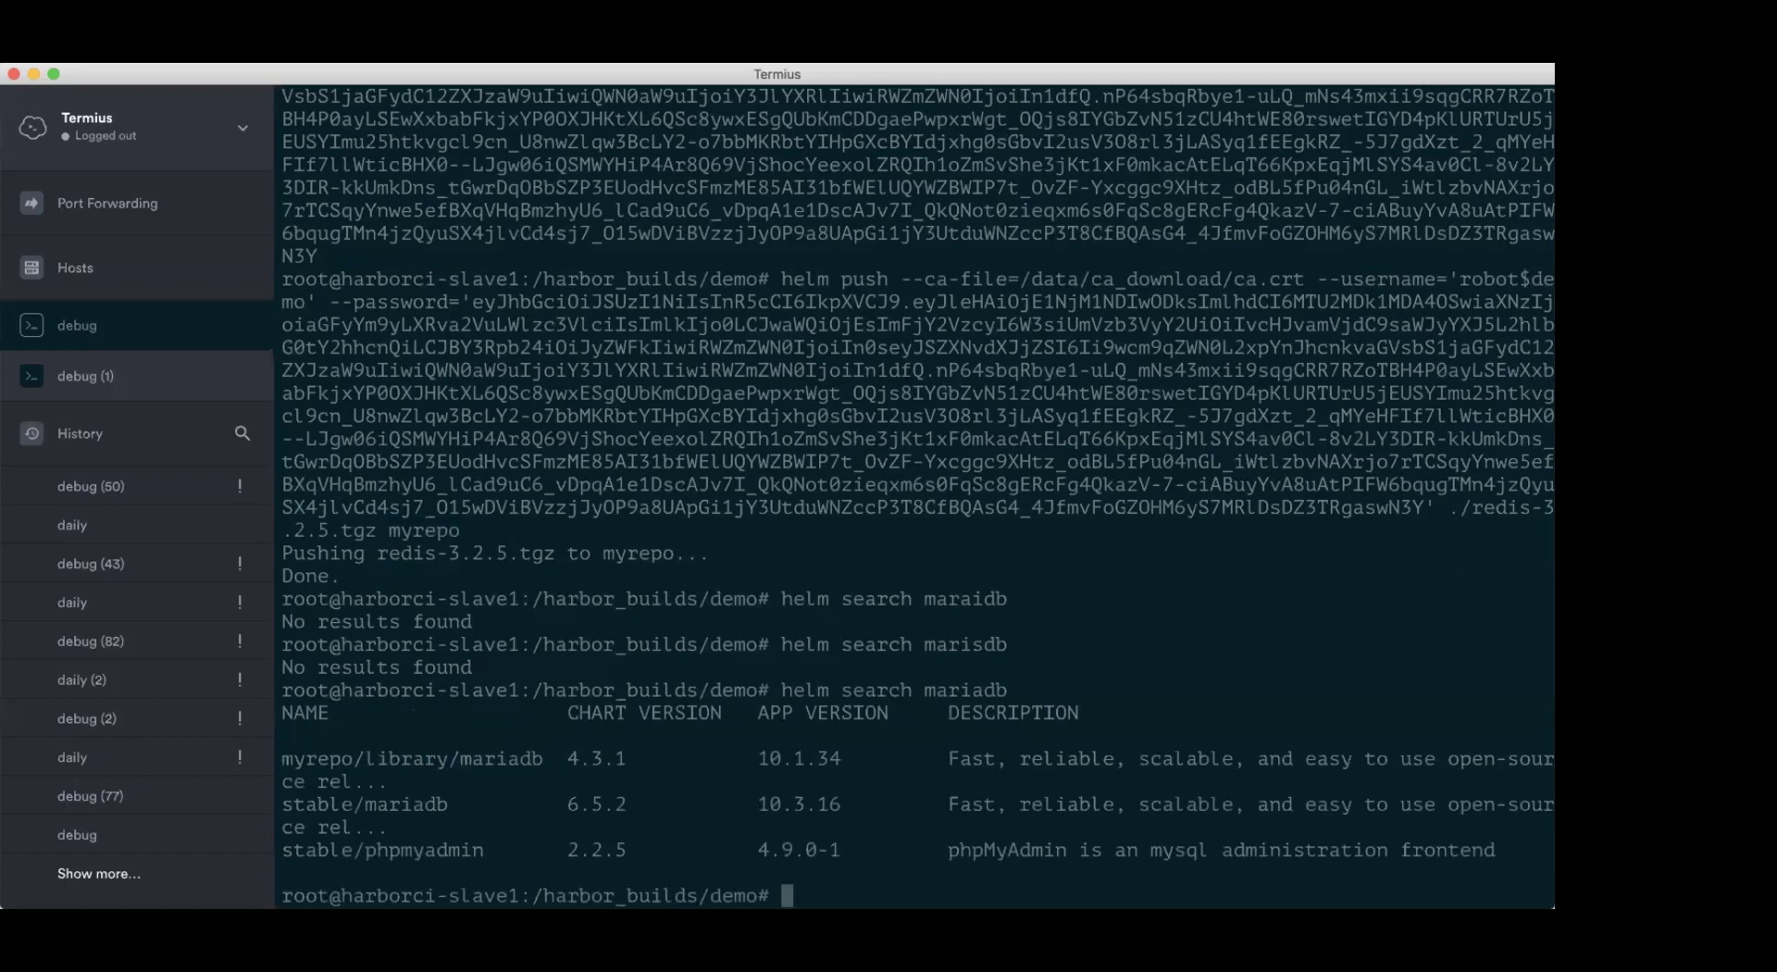
key("Up")
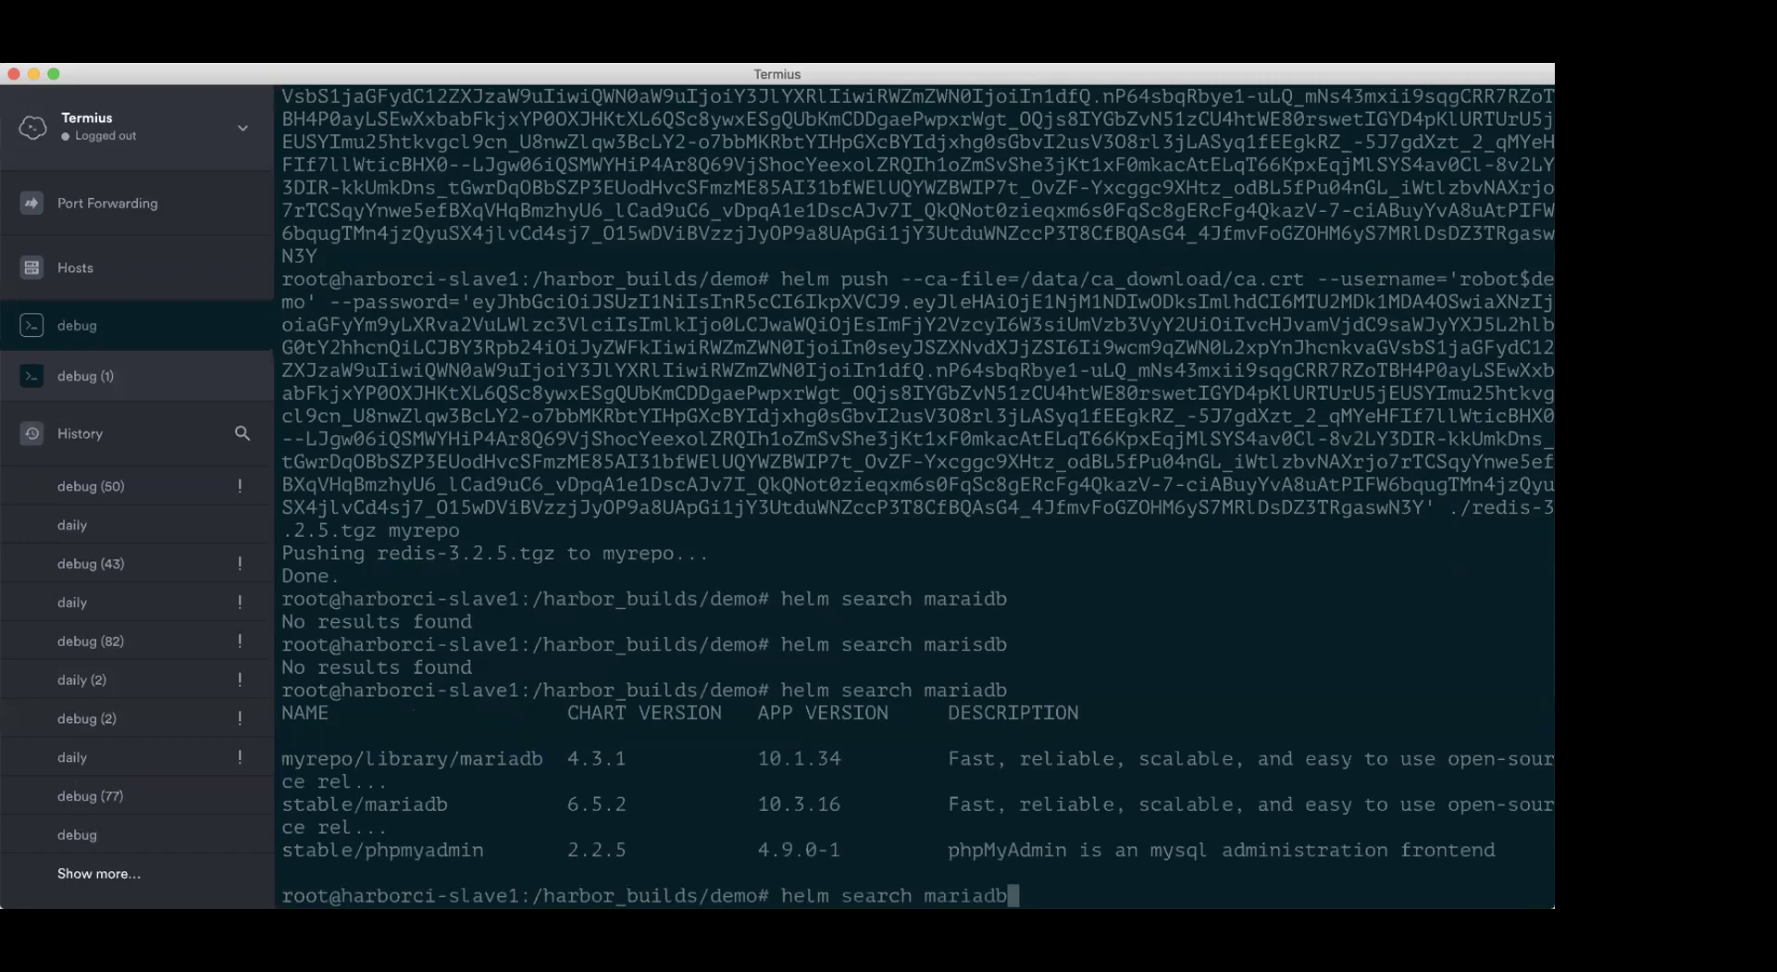
key("Up")
key("Up")
key("Up")
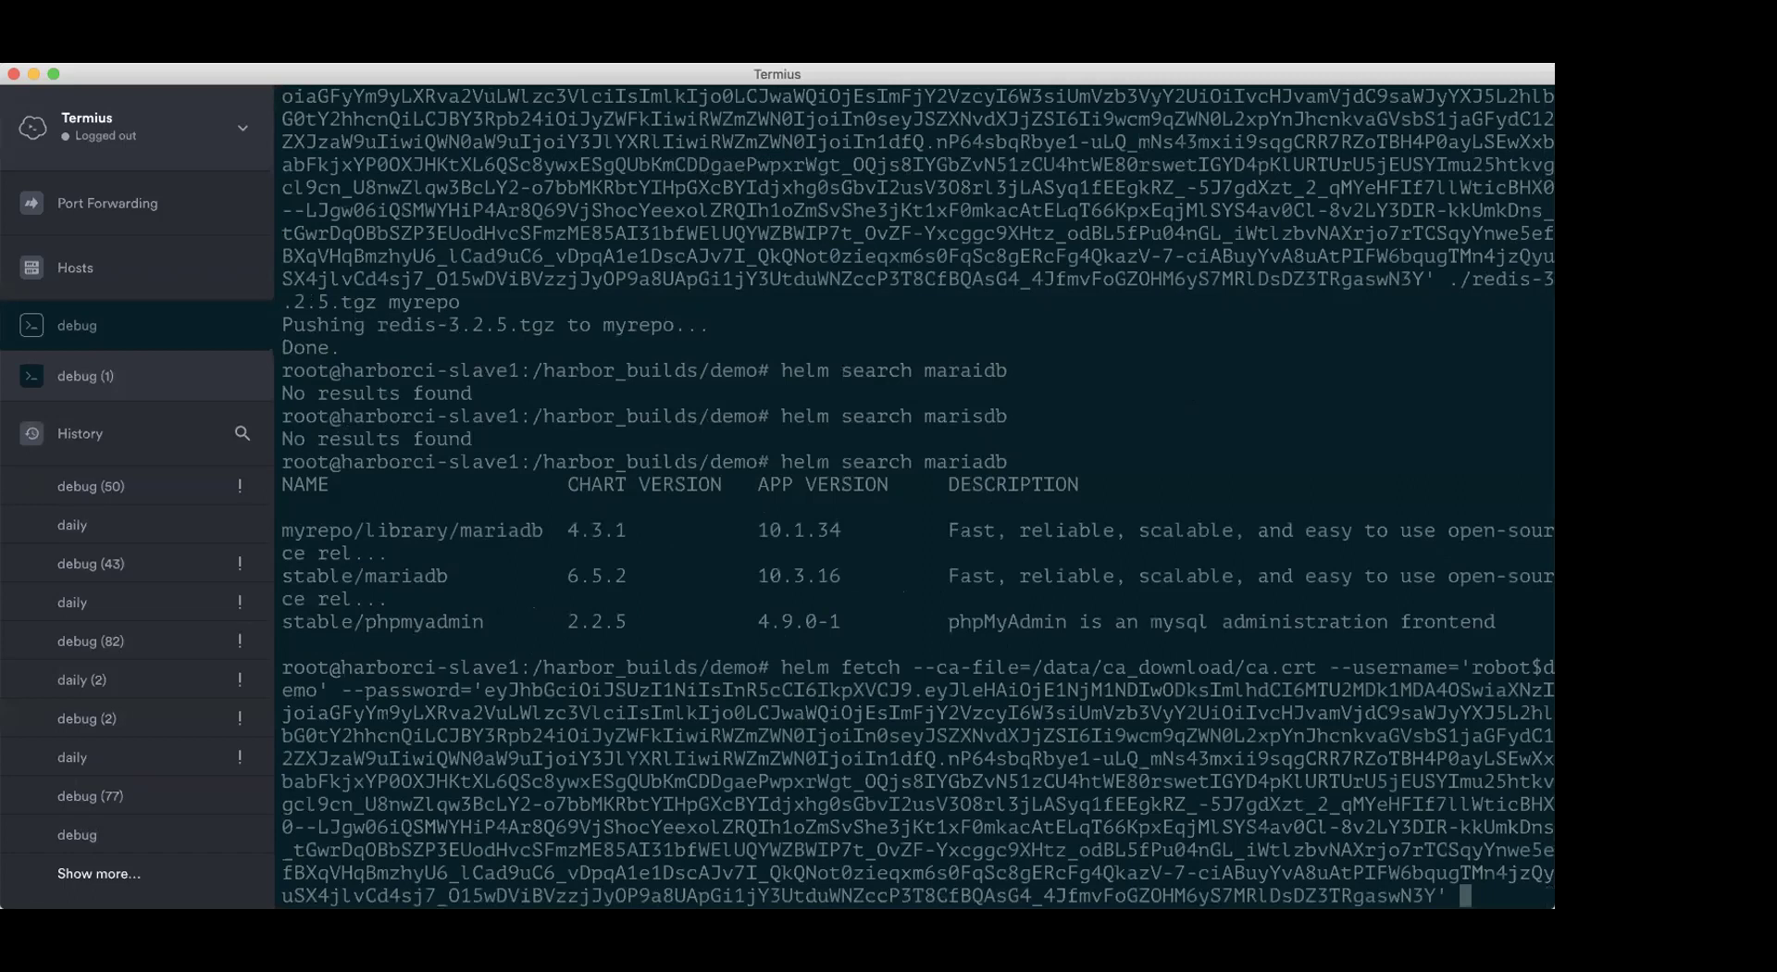
type("myrepo/library/mariadb")
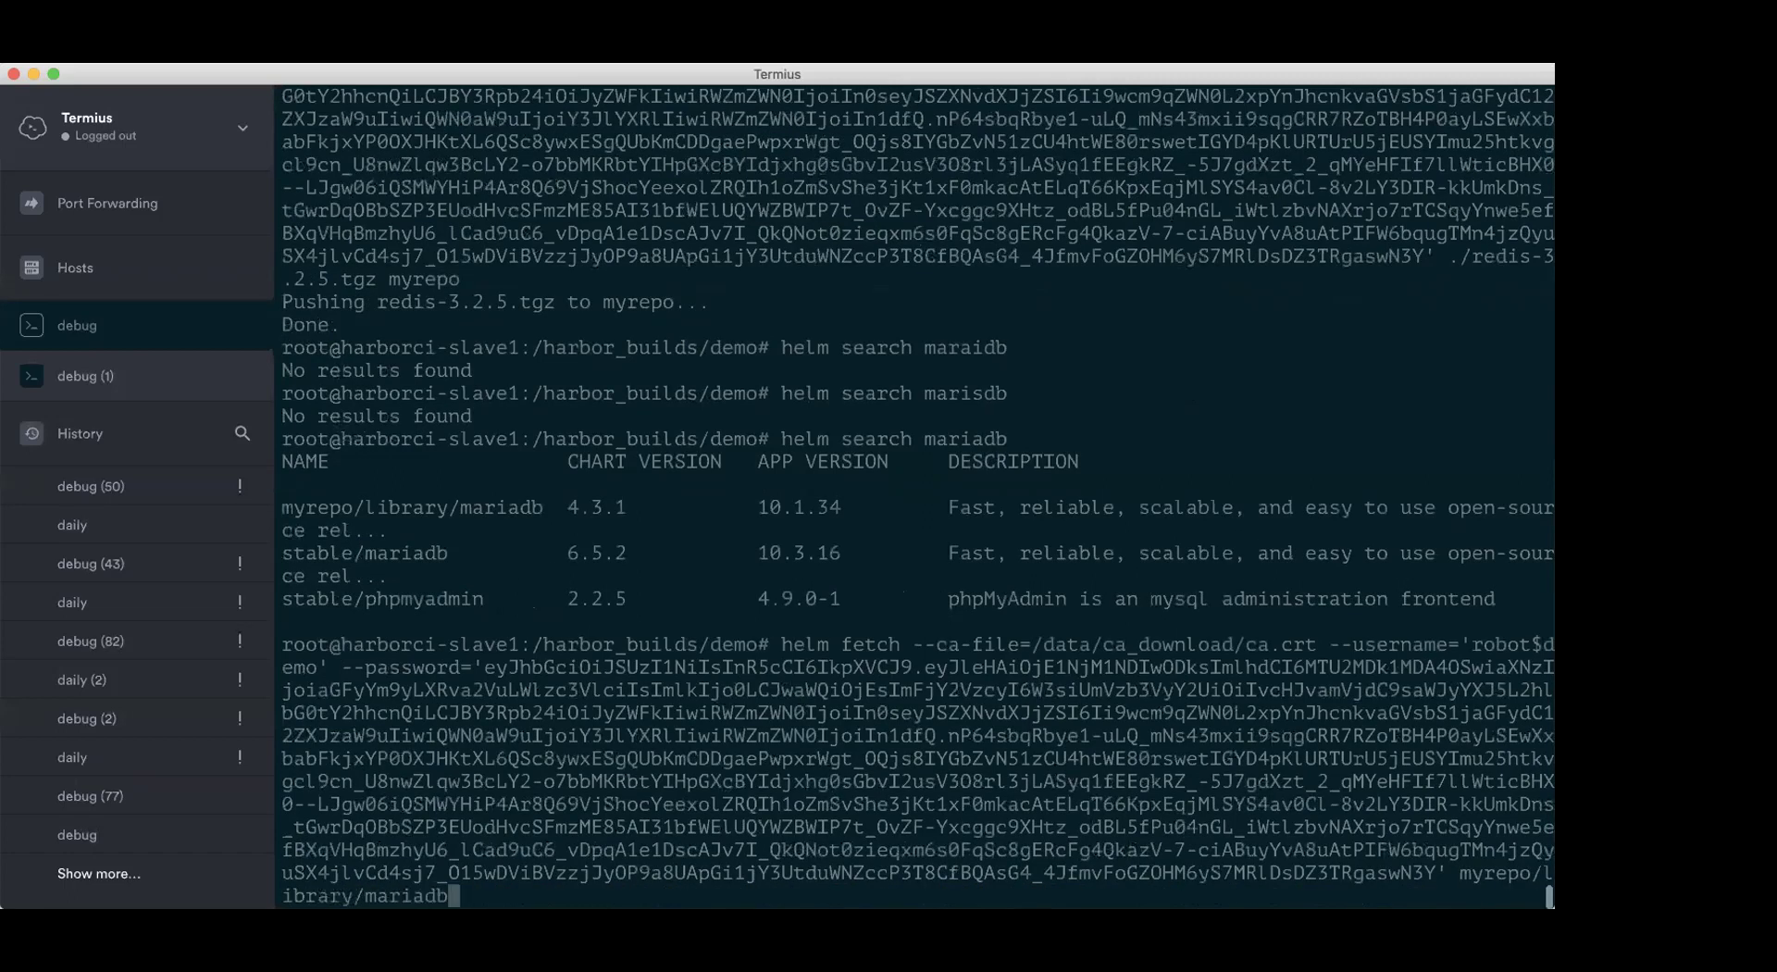
key("Return")
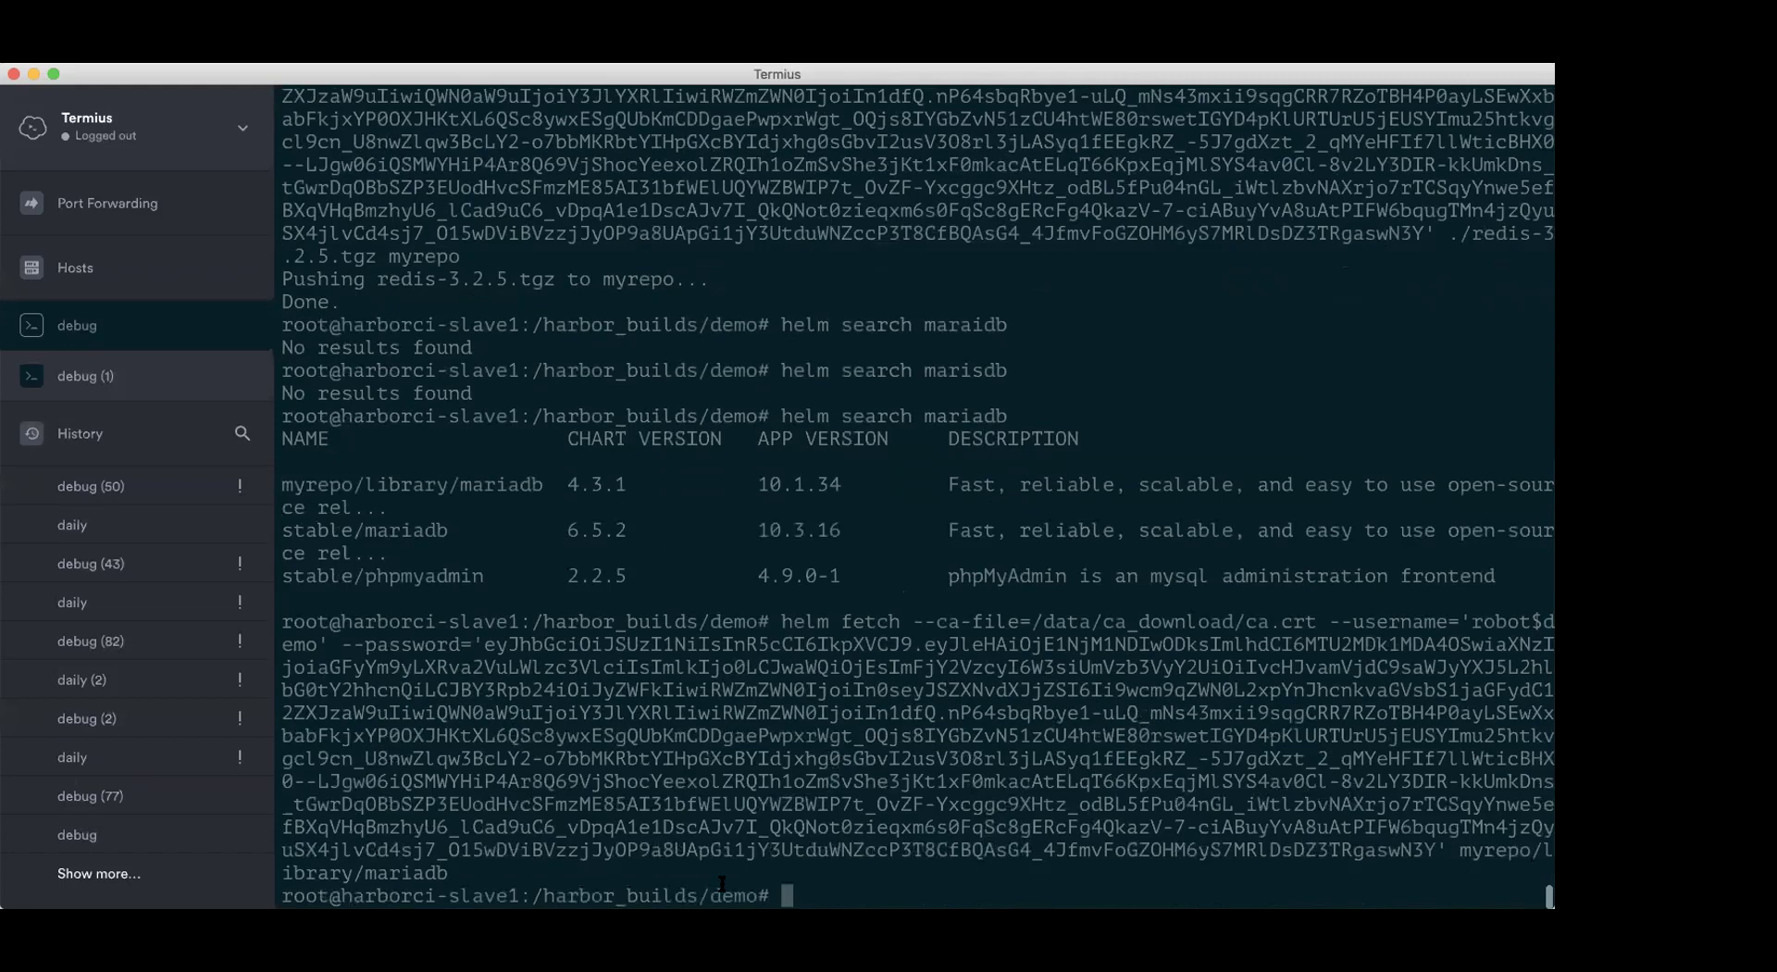
- List the demo folder in detail with ls -la and highlight the fetched mariadb archive
type("ls -la")
key("Return")
double_click(1064, 847)
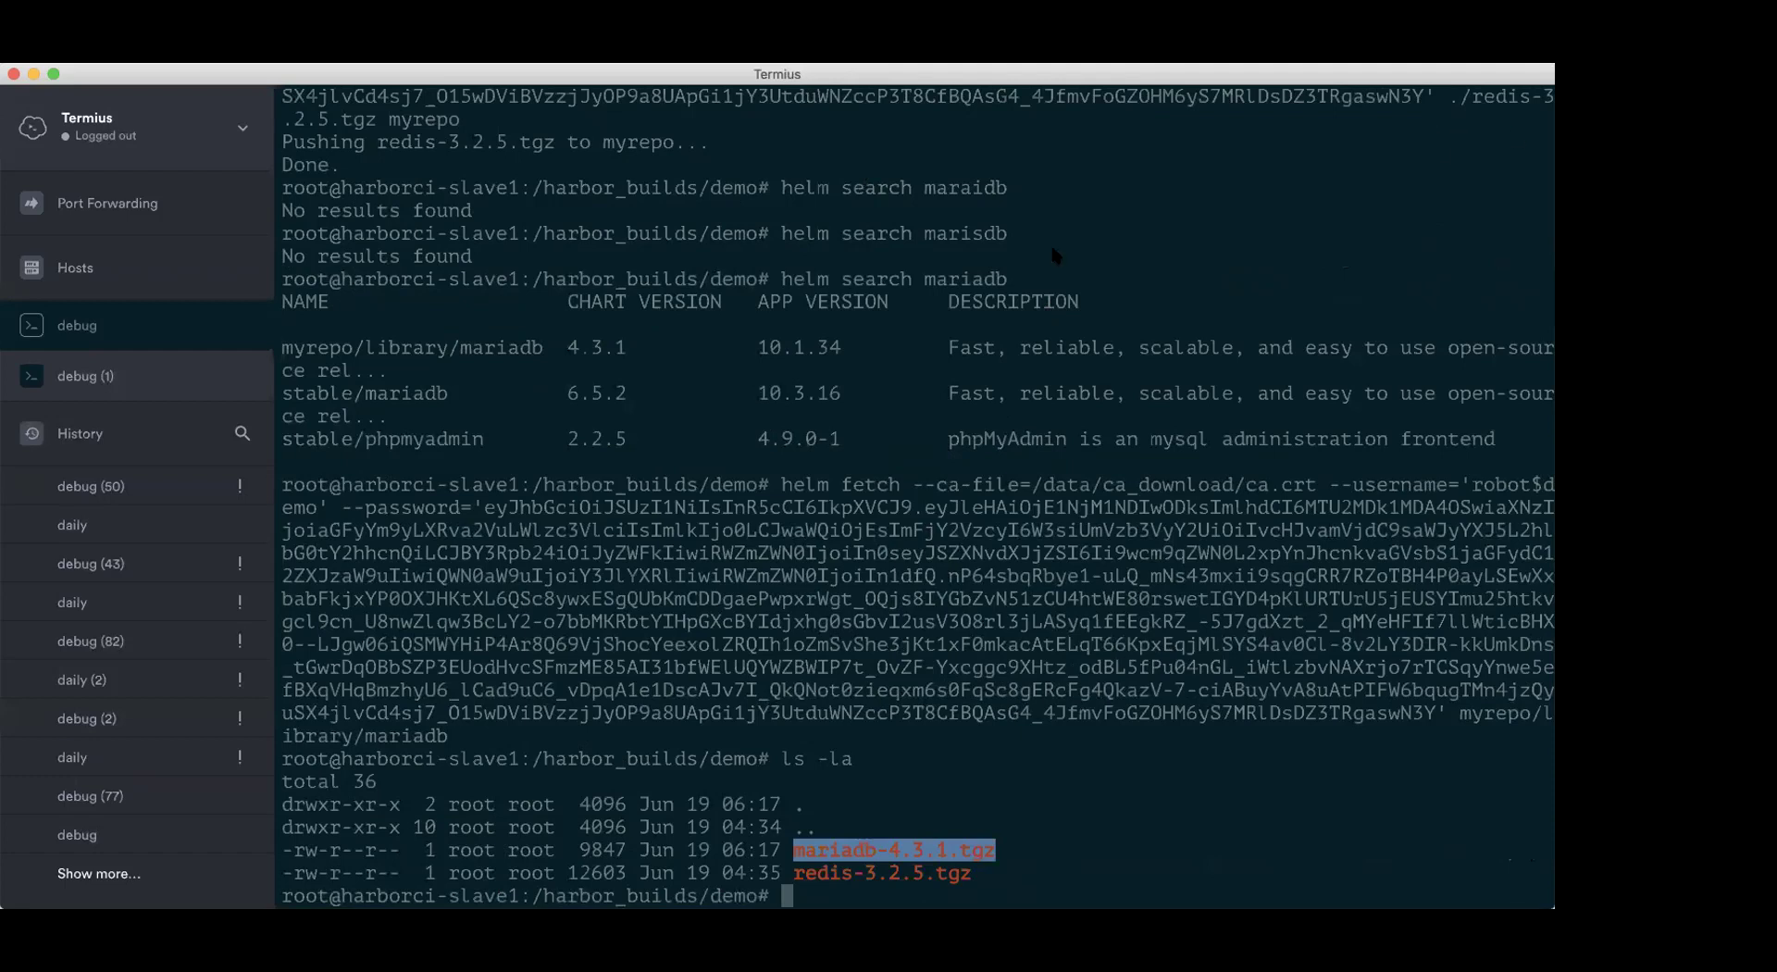
left_click(622, 419)
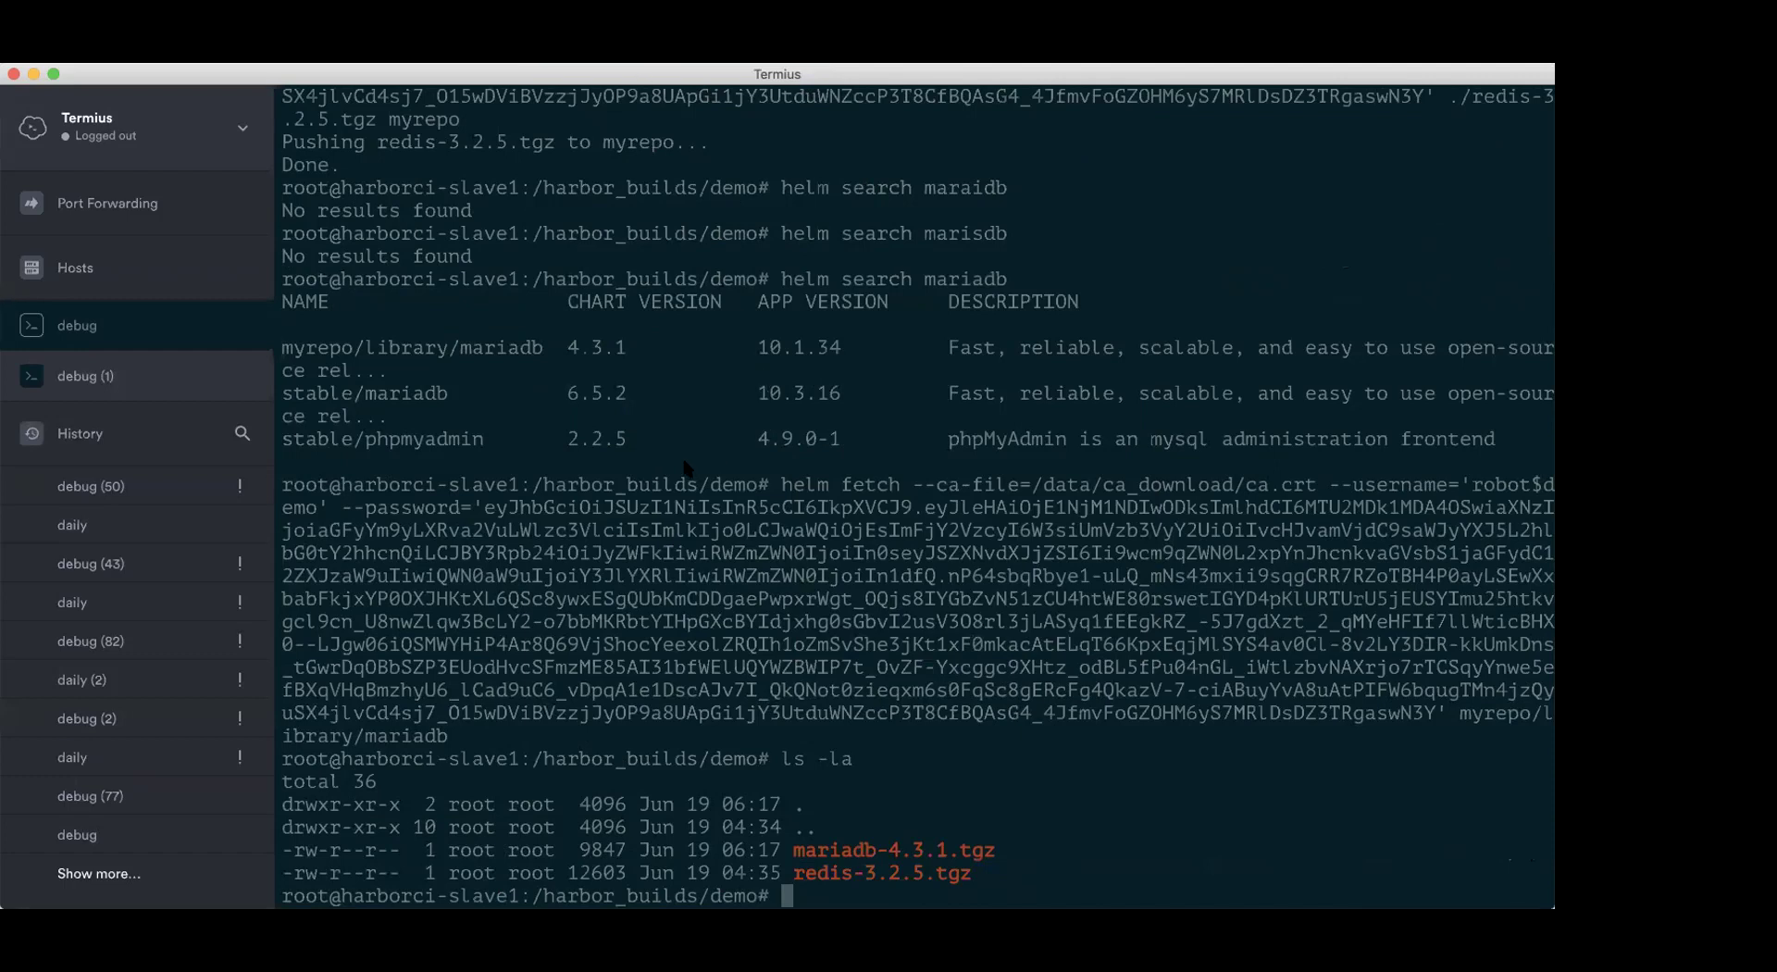
- Switch to Harbor in the browser, open the library project's robot accounts, and start a new robot account
key("super+Tab")
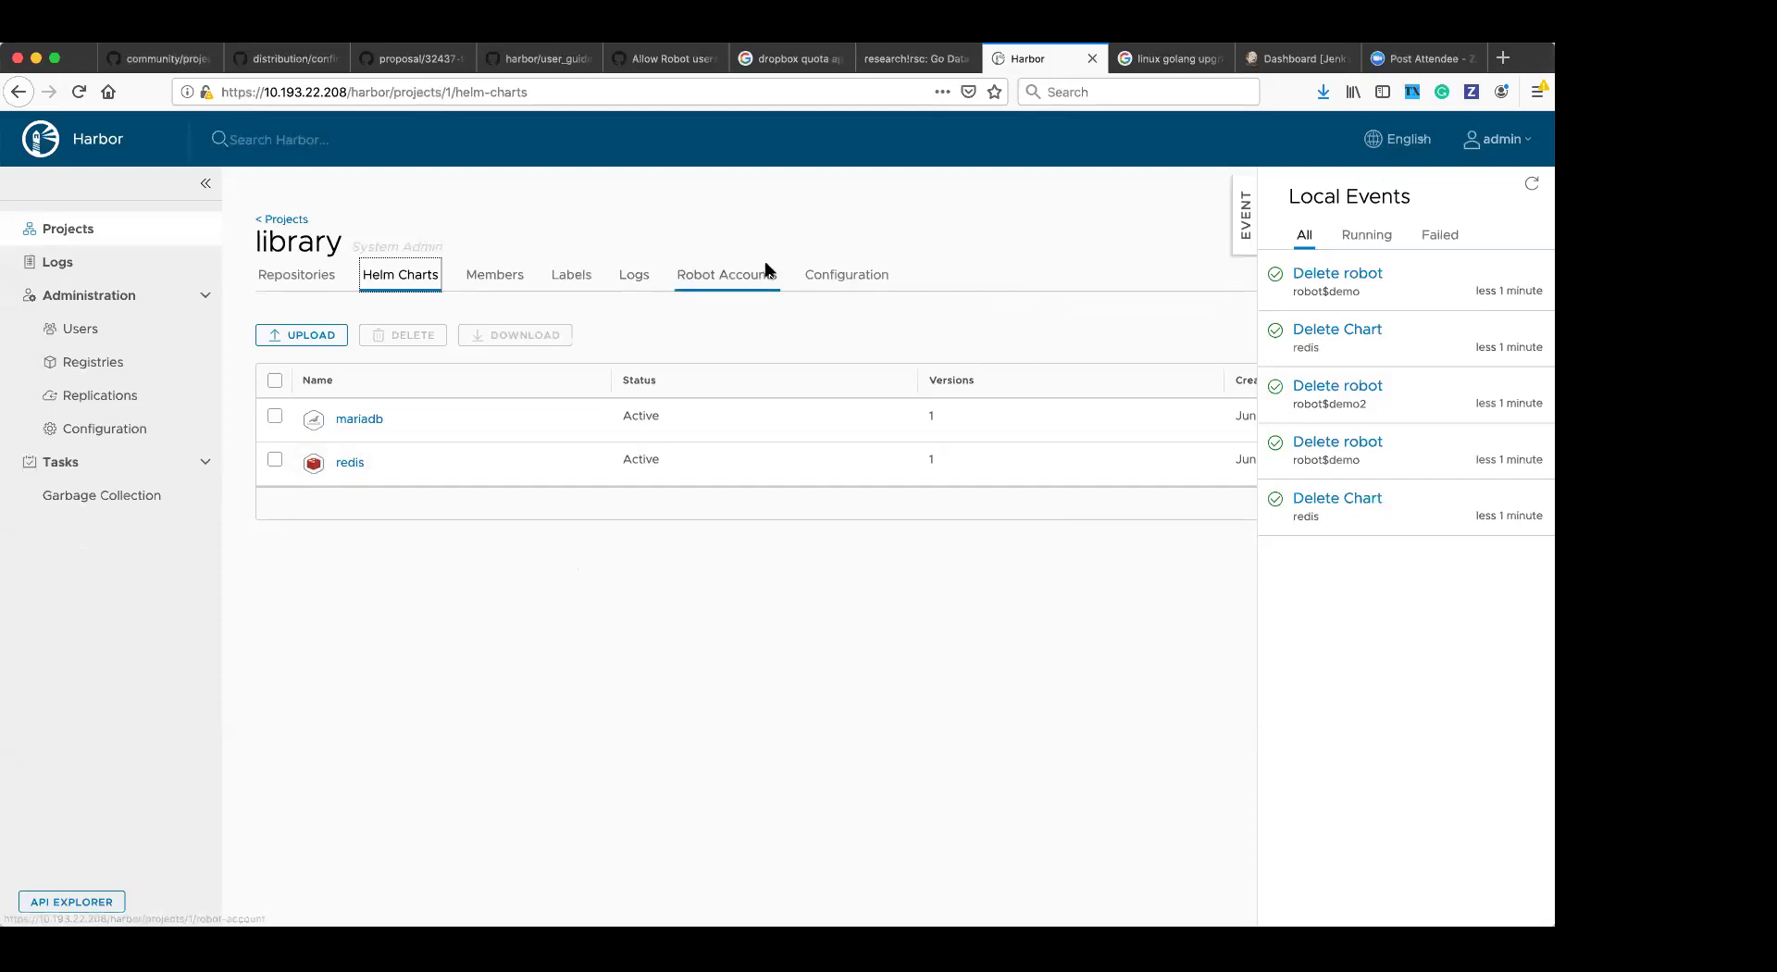
left_click(701, 275)
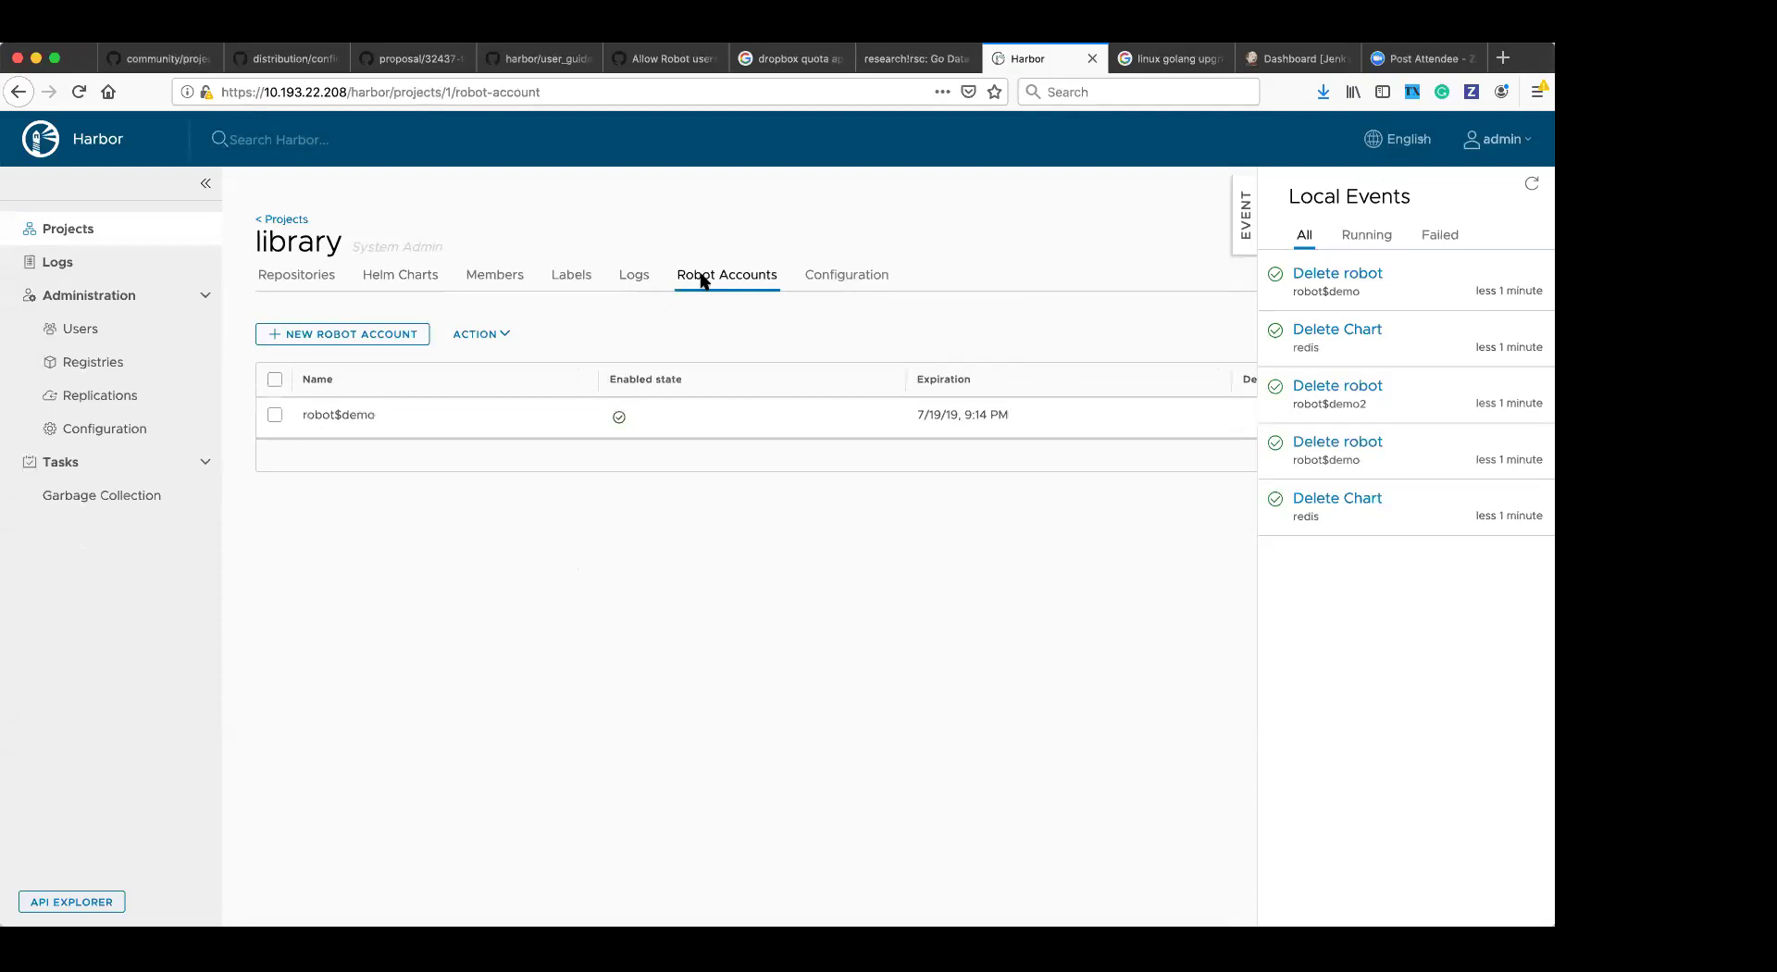
left_click(385, 335)
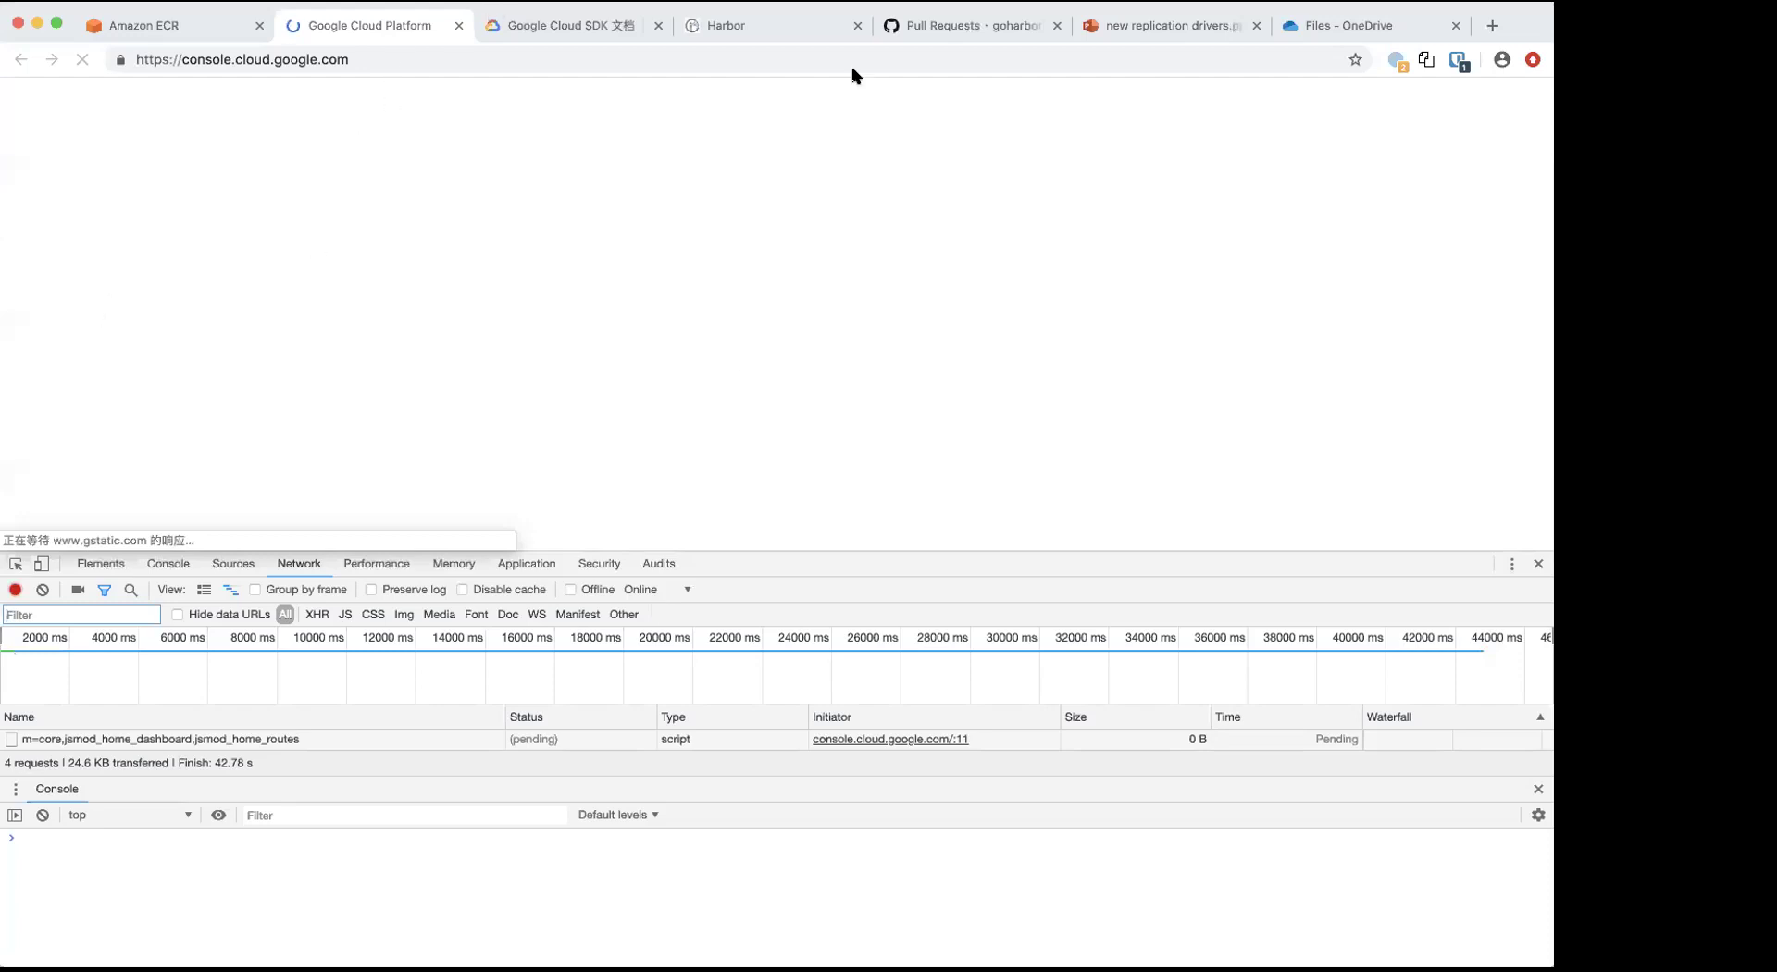
- Open the presentation new replication drivers.pptx and go through its slides from the title to the Feature Support slide
left_click(1104, 33)
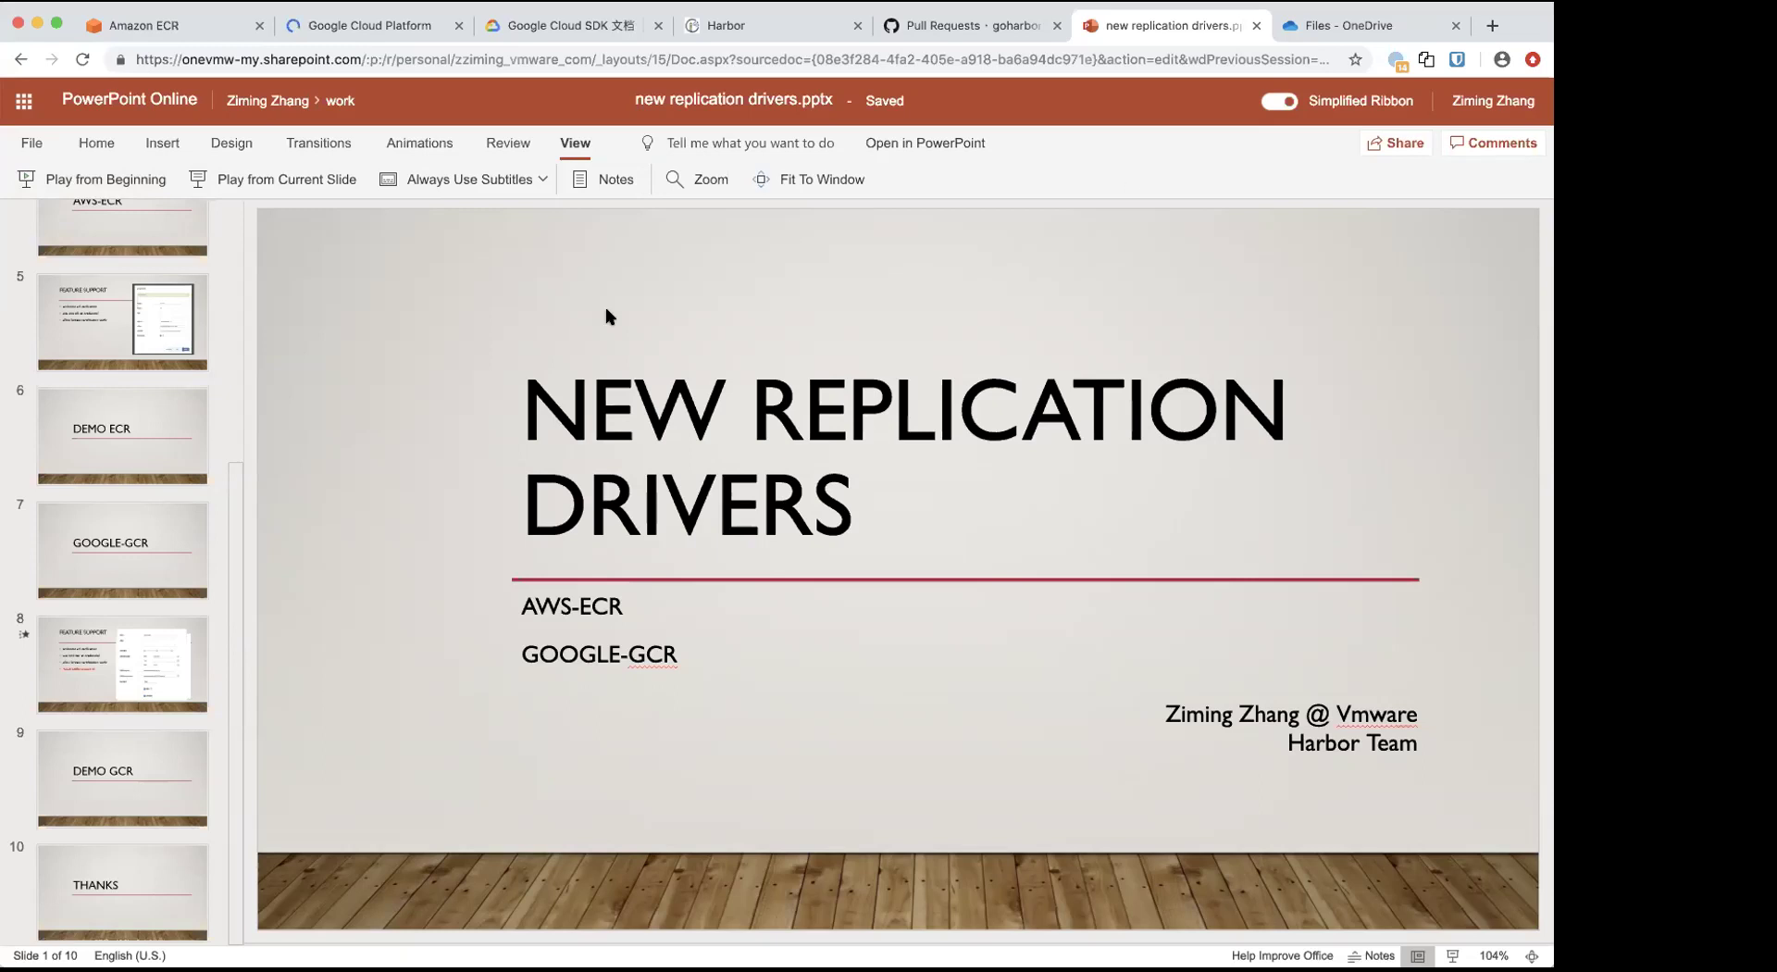
scroll(151, 456, "up", 5)
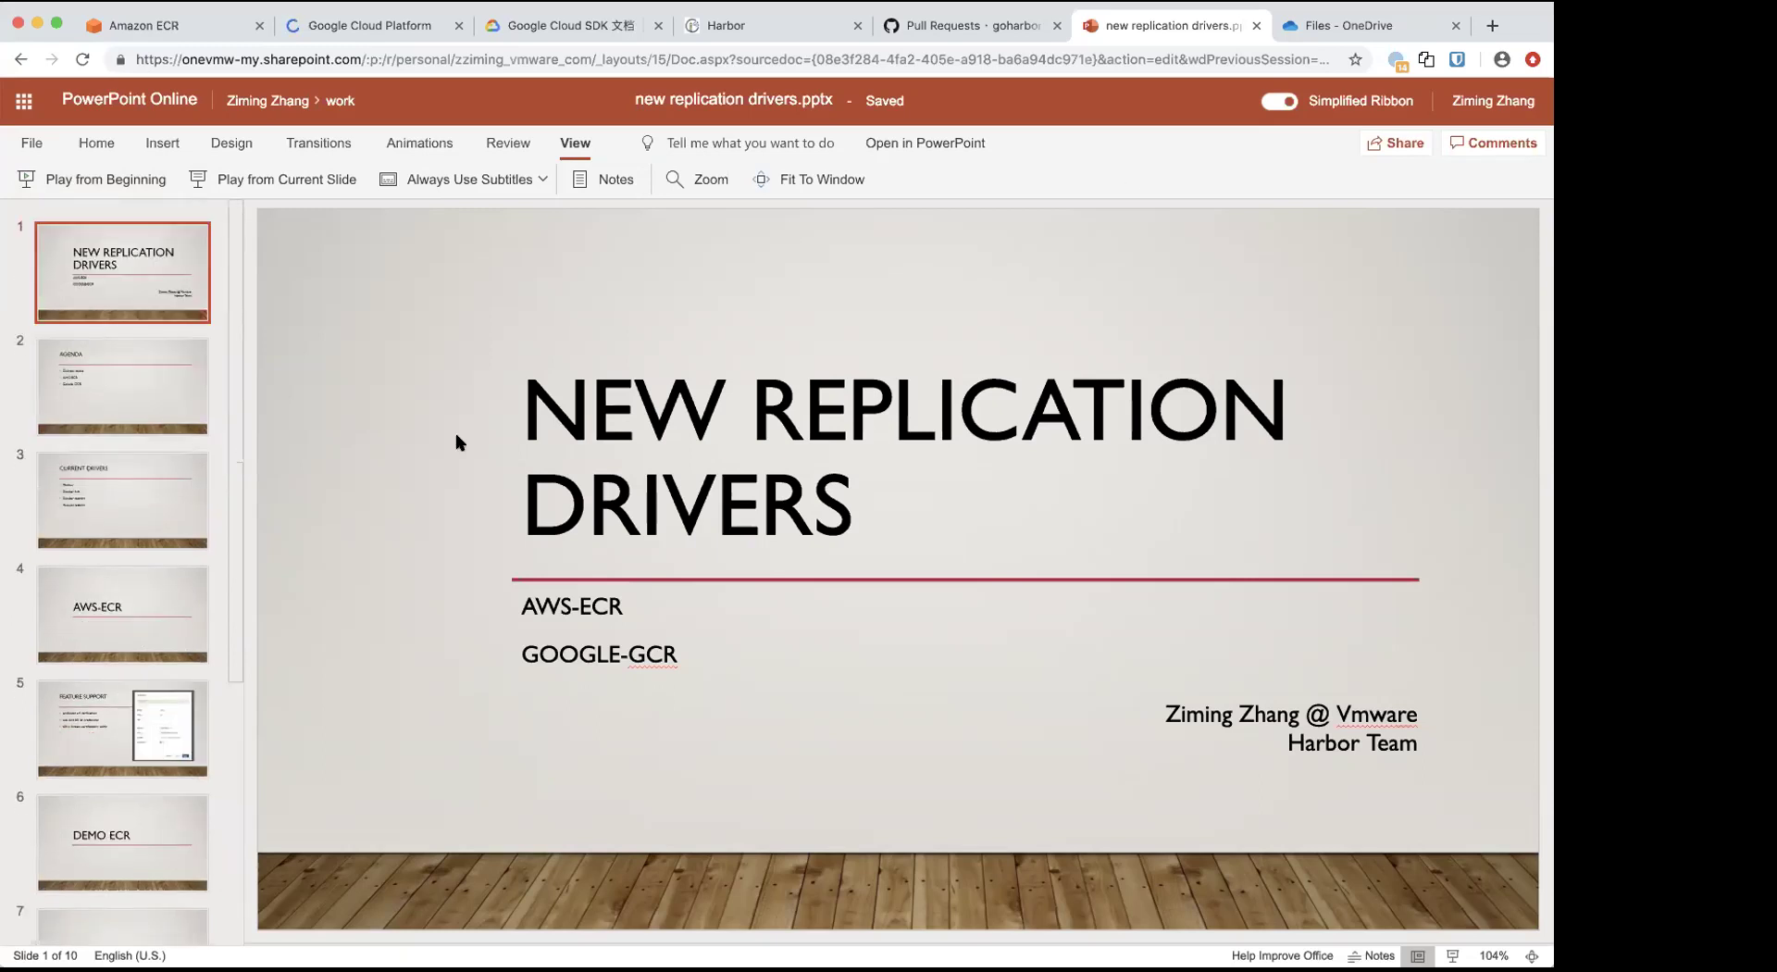
left_click(121, 410)
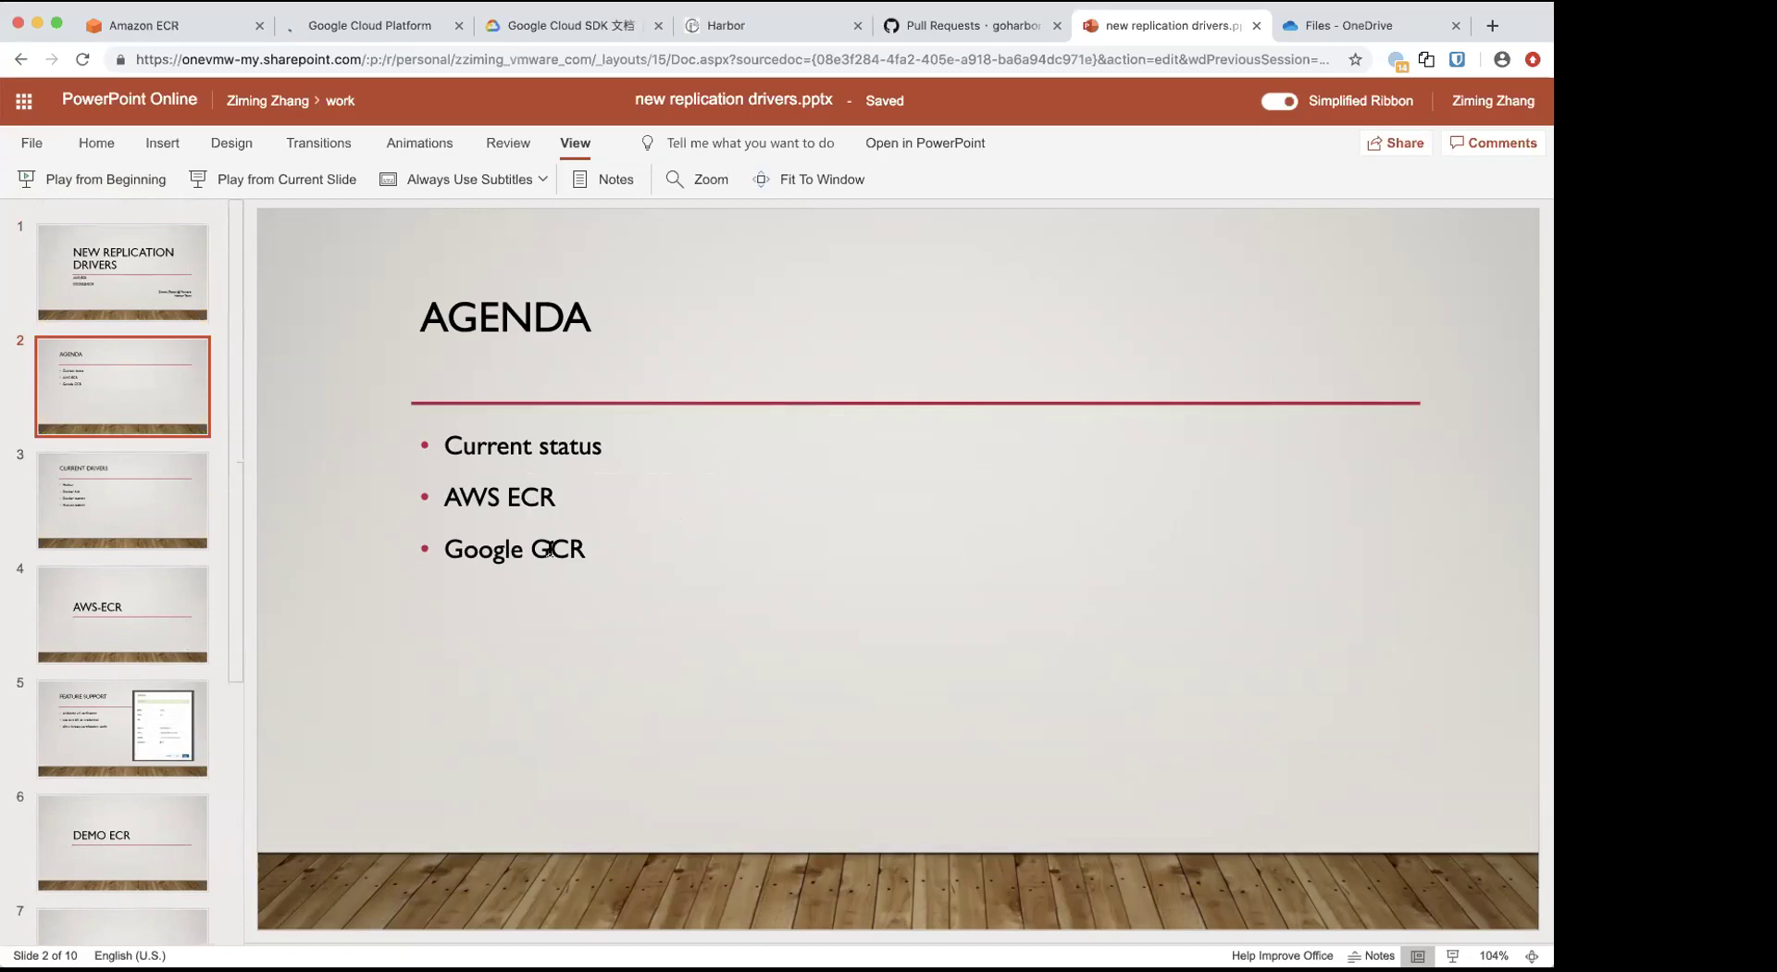
key("Down")
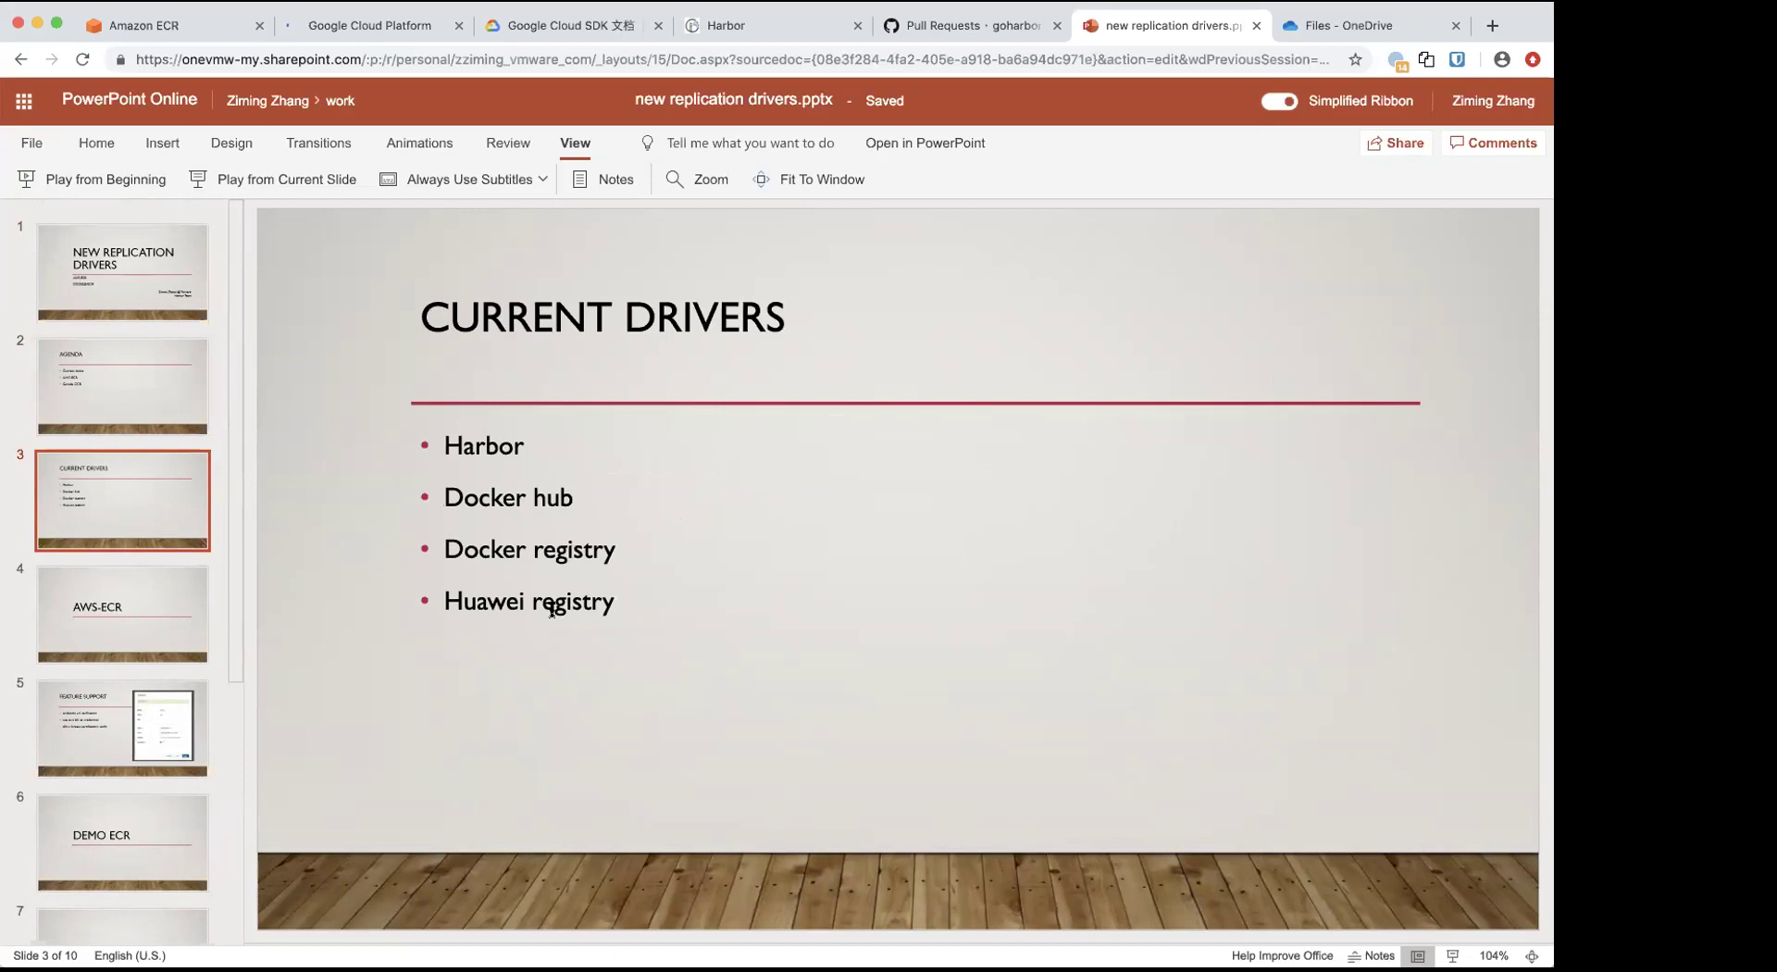
key("Down")
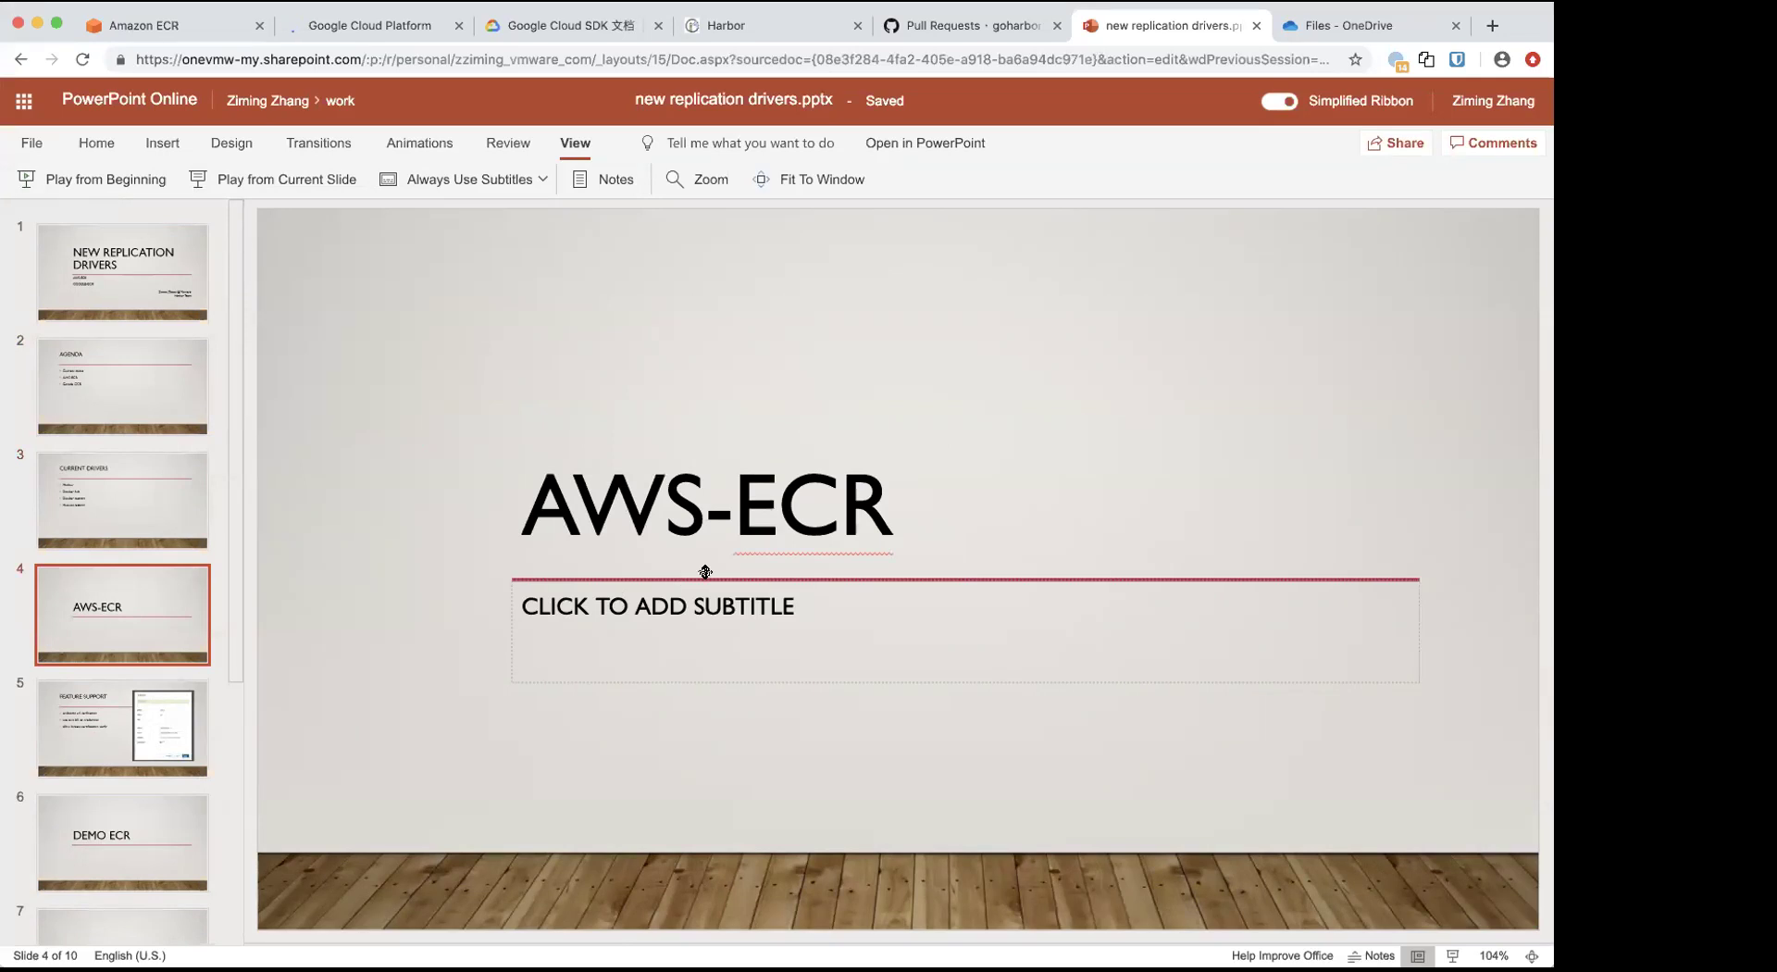
key("Down")
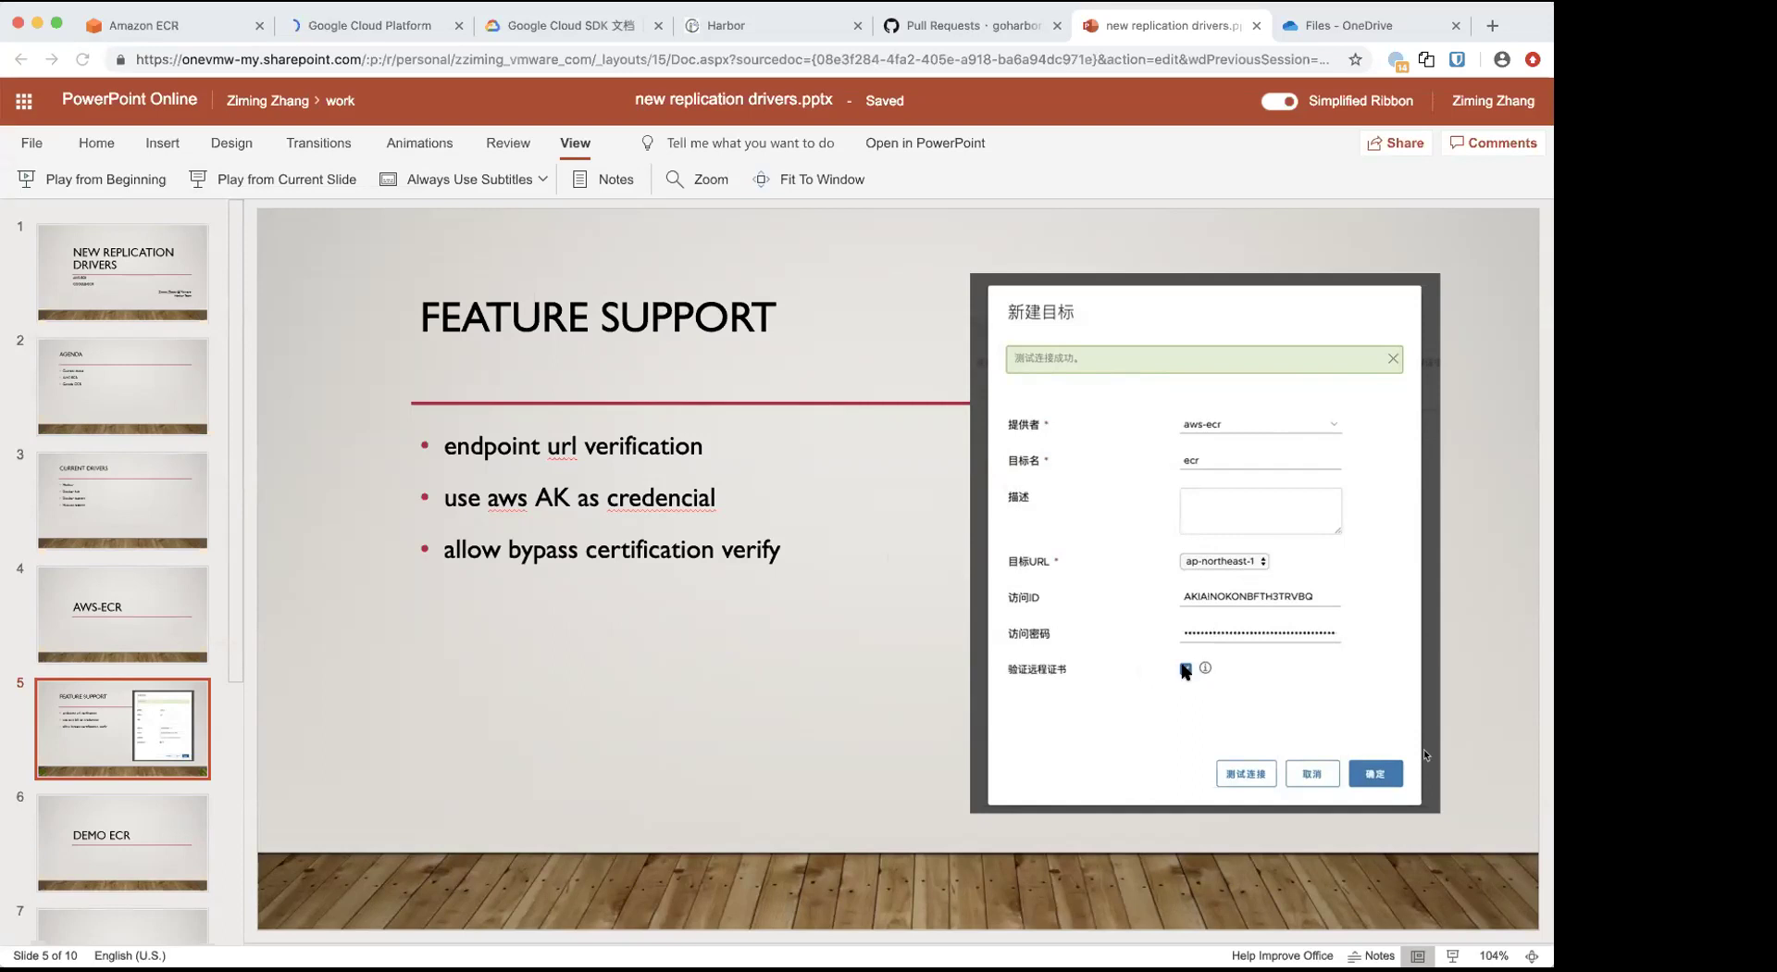
- Look over Harbor's new endpoint form and the Amazon ECR and Google Cloud pages, and return to the replication drivers slides
left_click(761, 36)
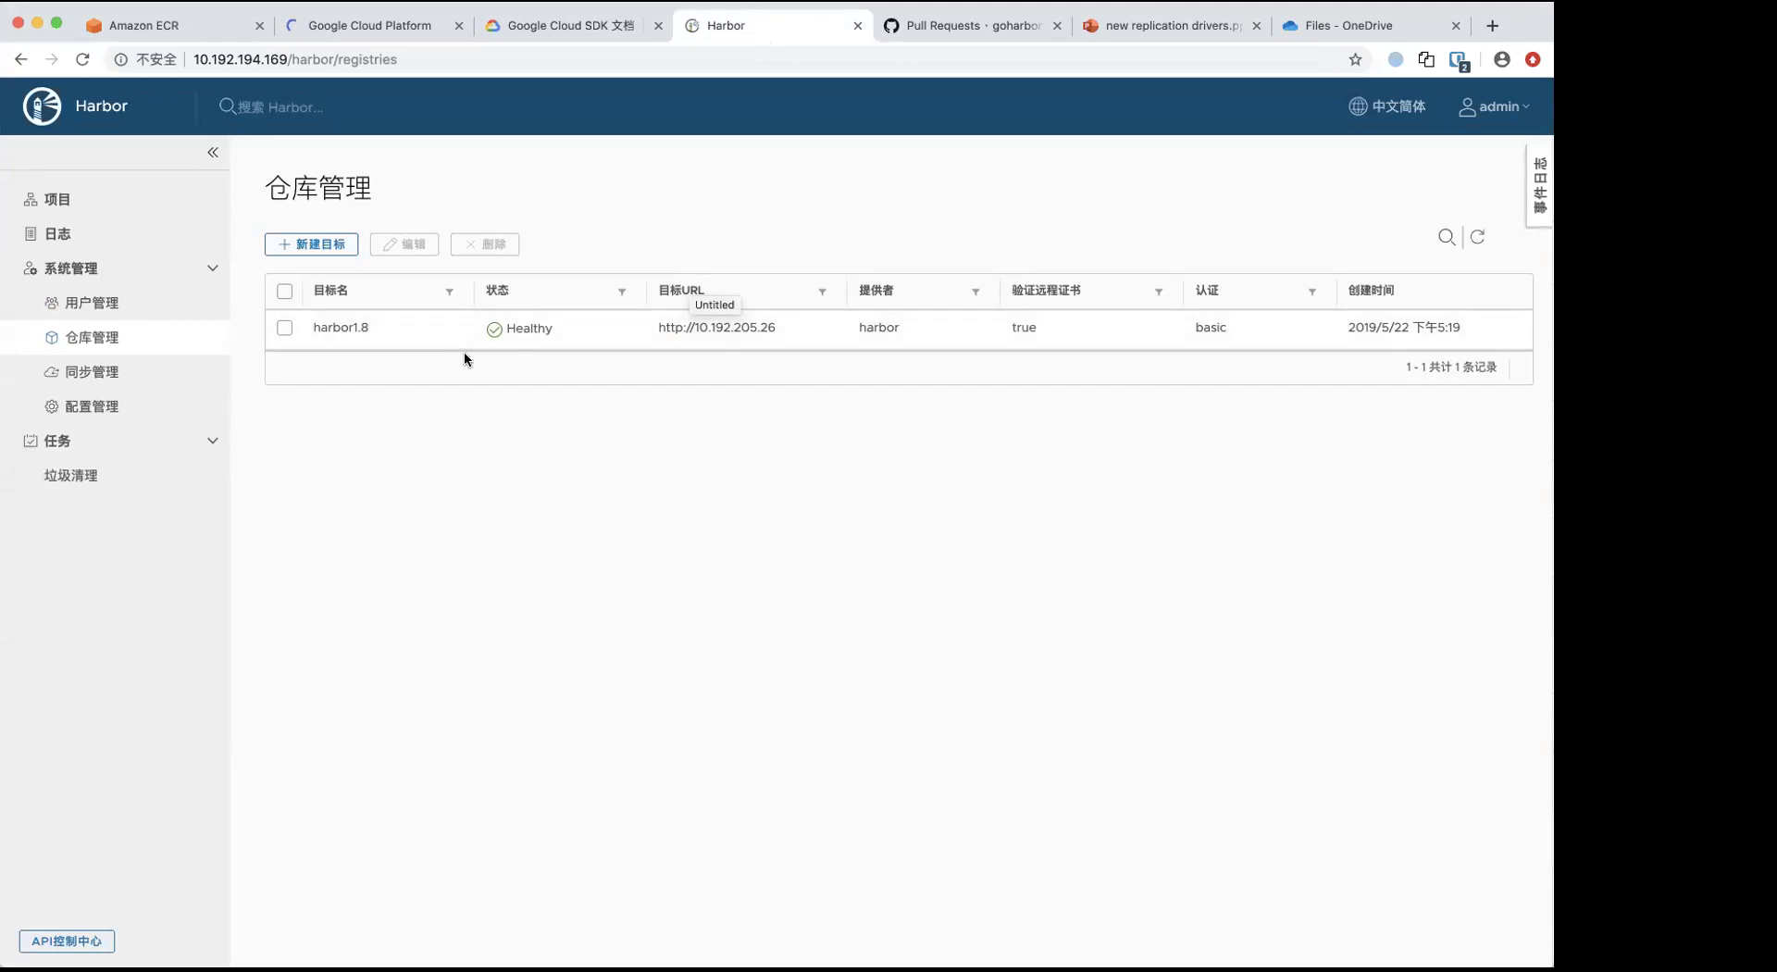
left_click(320, 244)
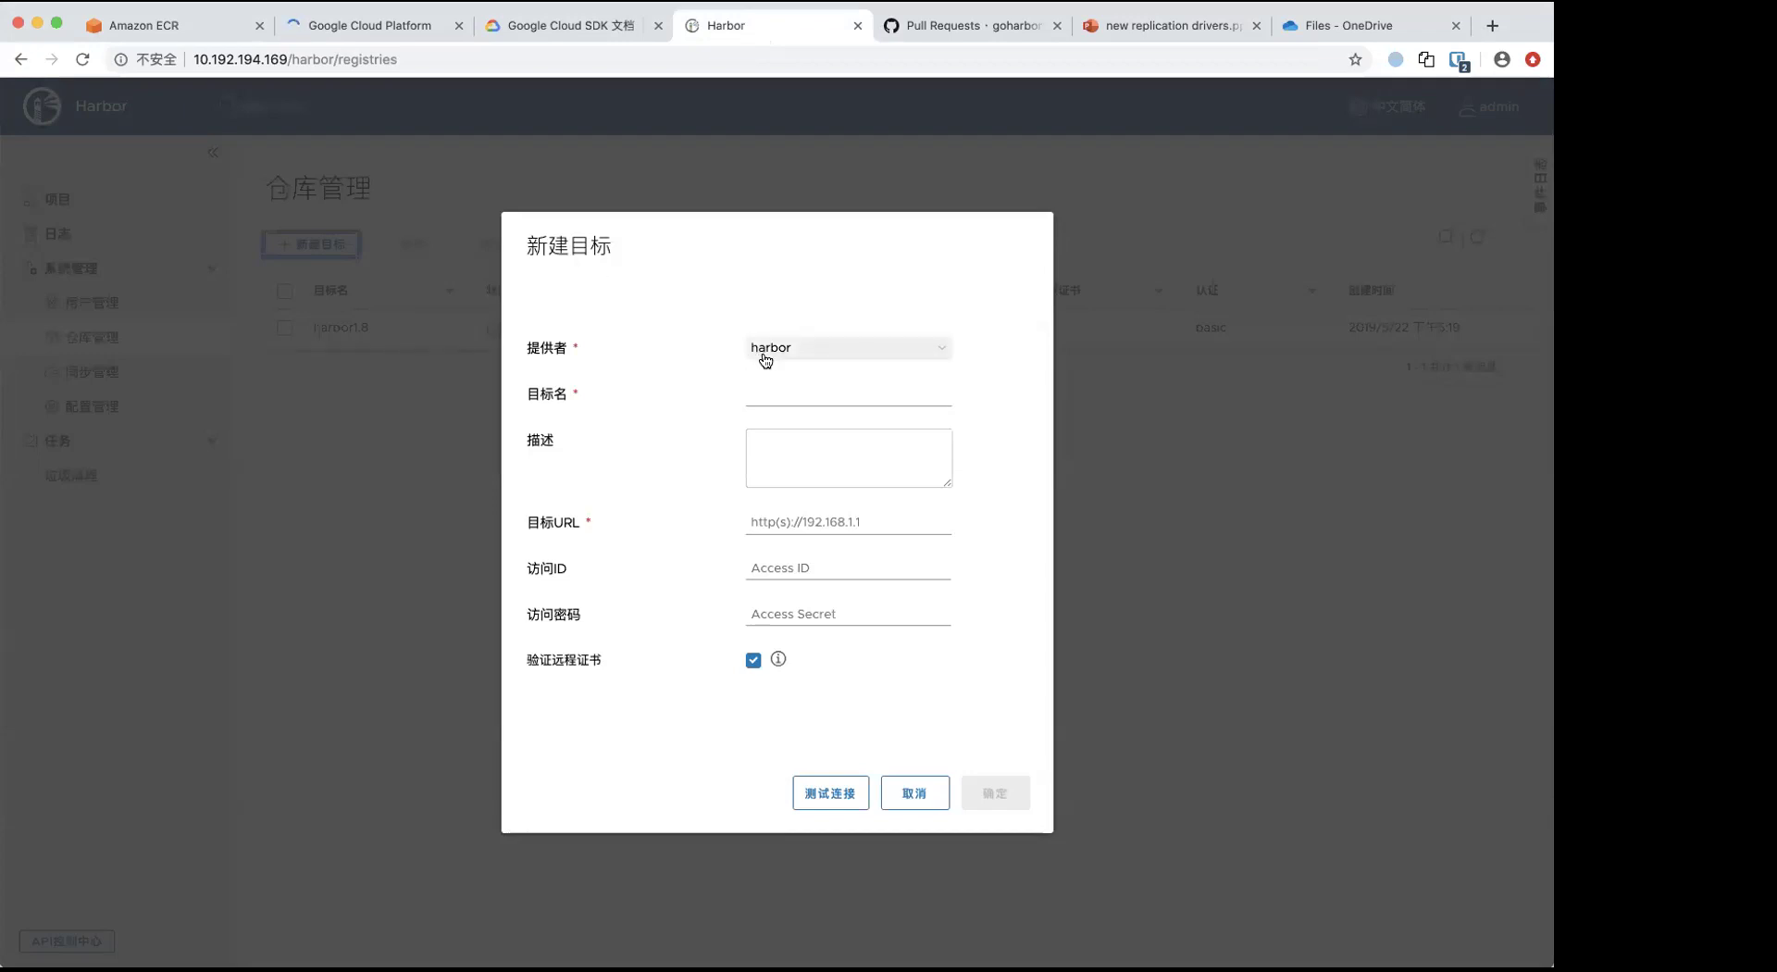
left_click(968, 26)
left_click(547, 26)
left_click(370, 26)
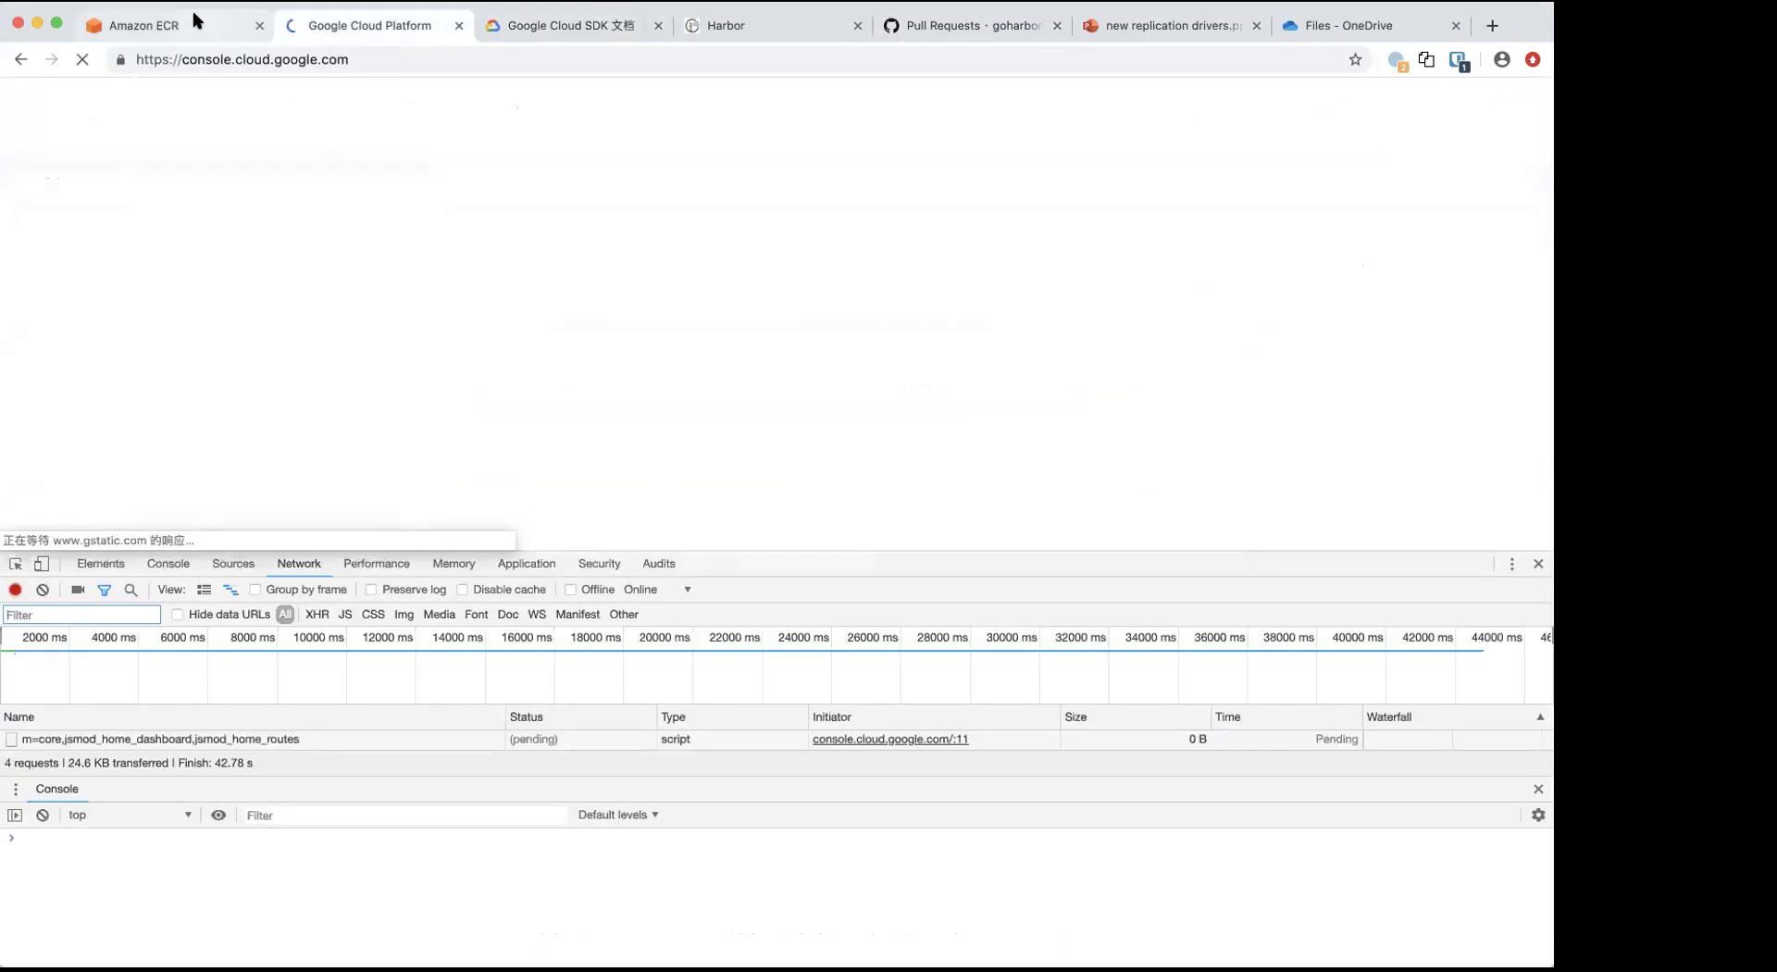
left_click(144, 26)
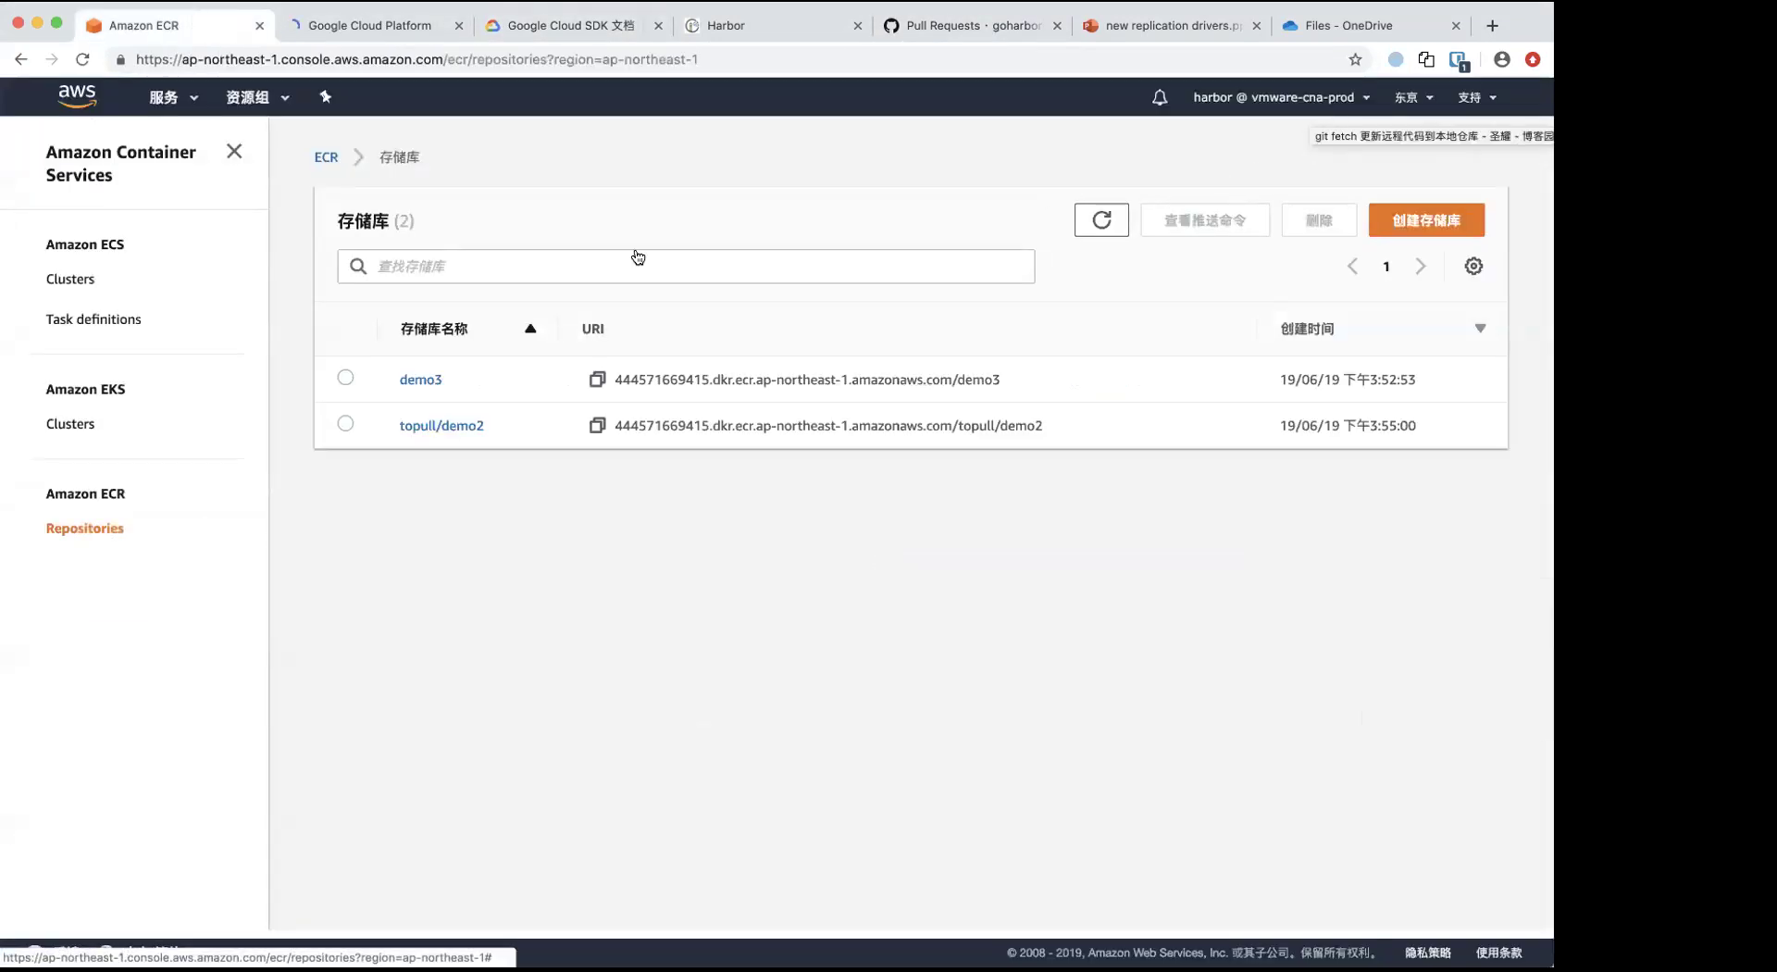
left_click(574, 26)
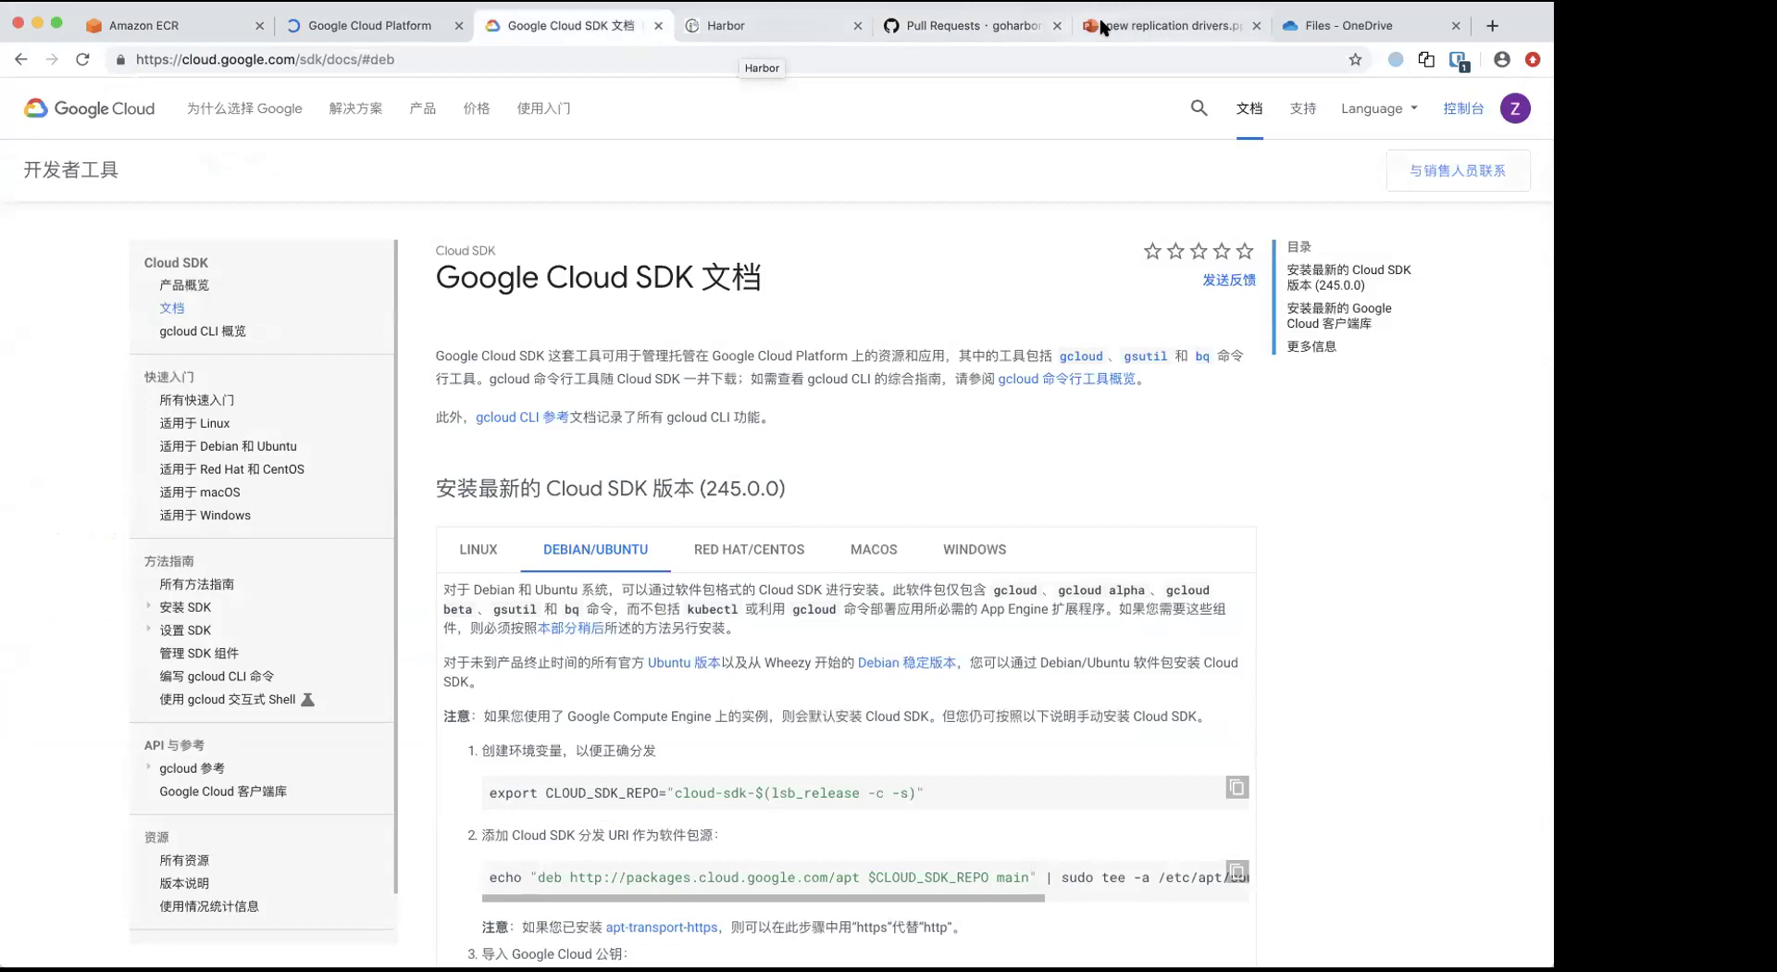
left_click(1103, 28)
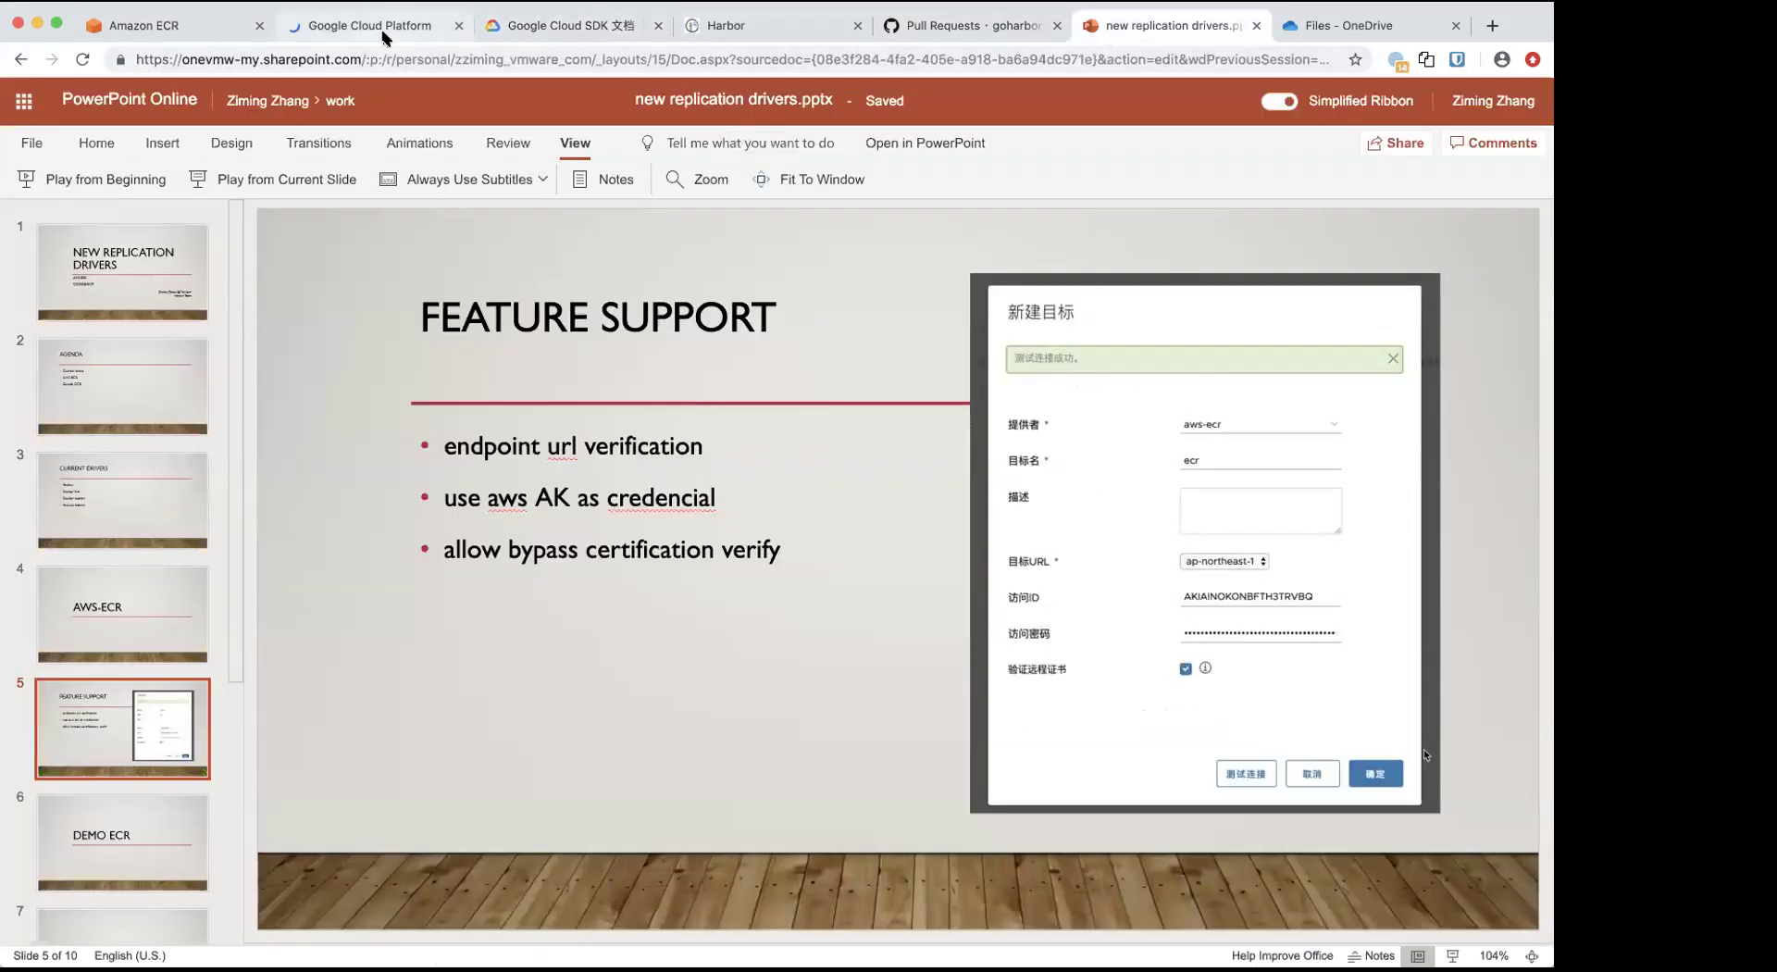
- Return to Harbor, cancel the new endpoint form, and switch the interface language to English
left_click(700, 26)
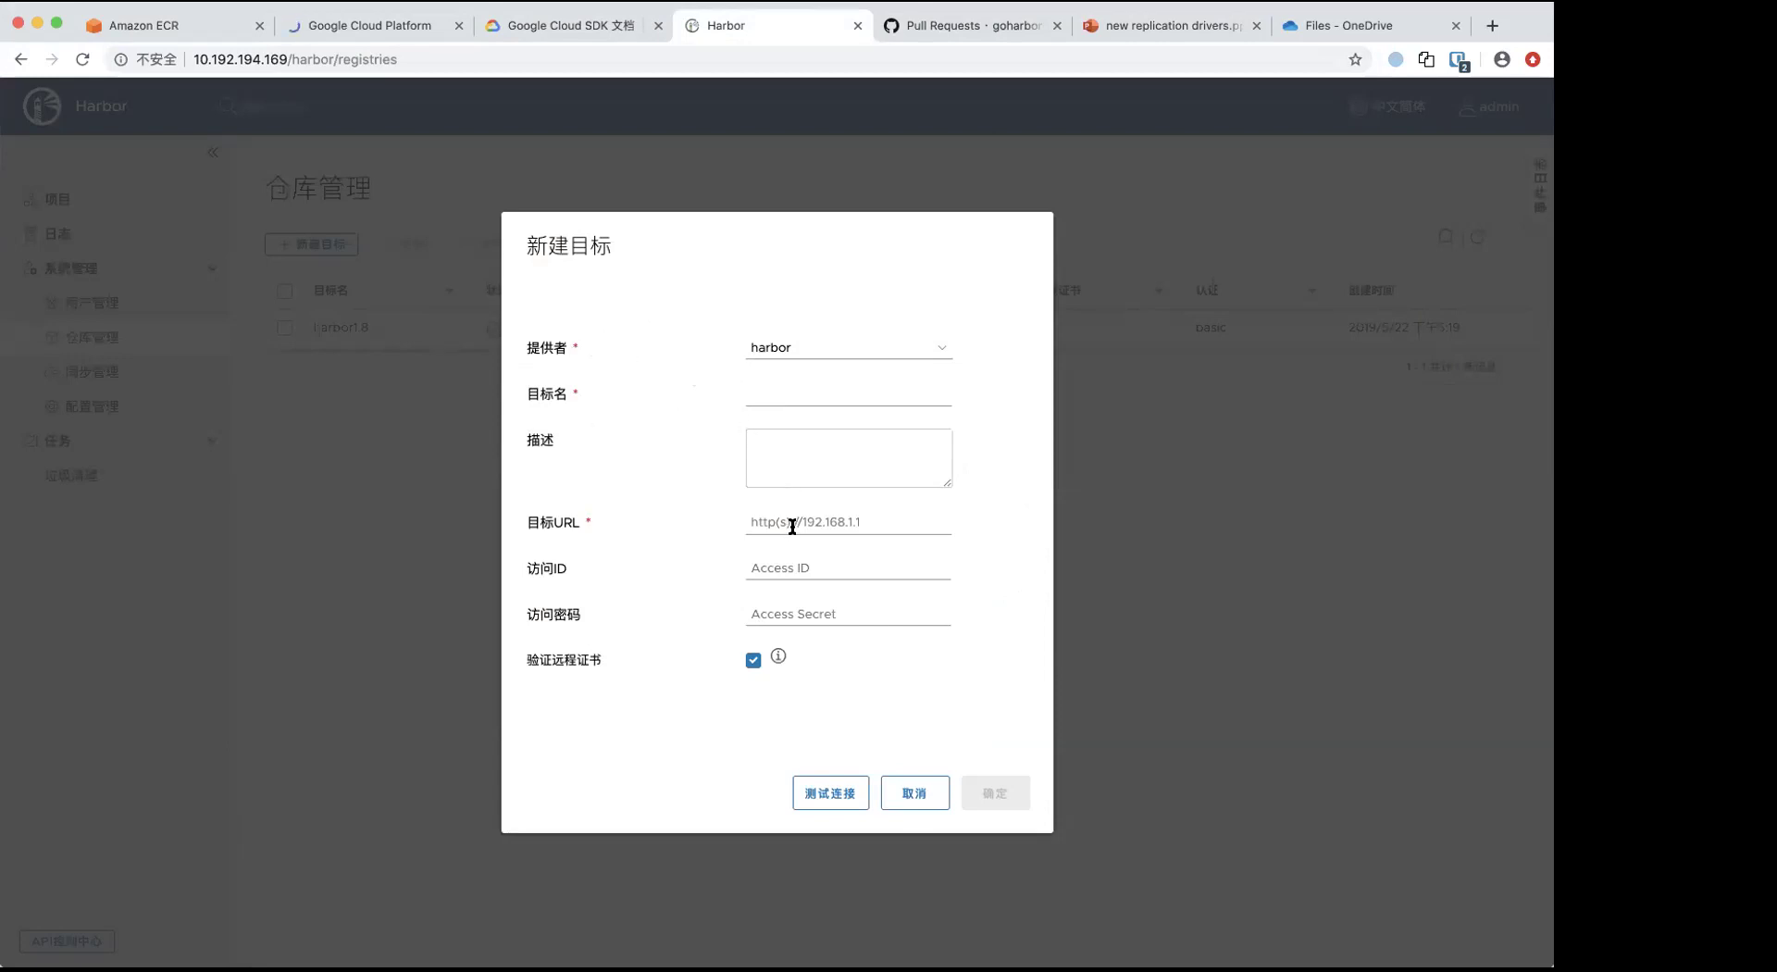
left_click(924, 790)
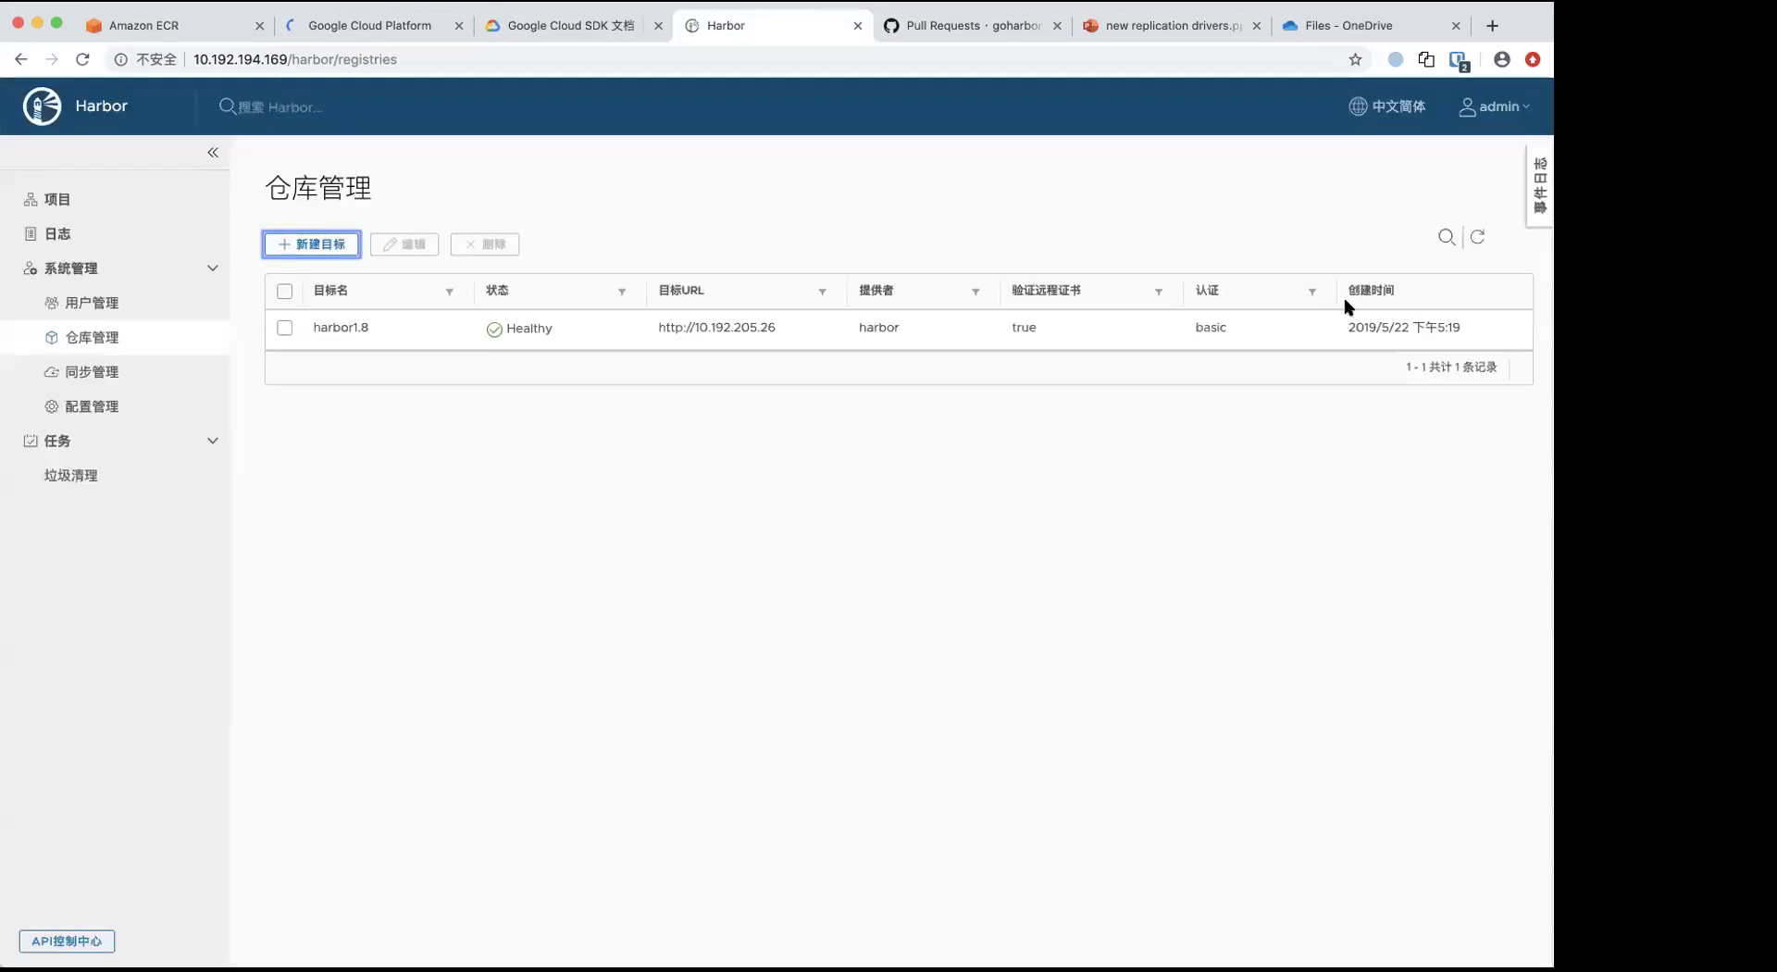
left_click(1467, 107)
left_click(1402, 116)
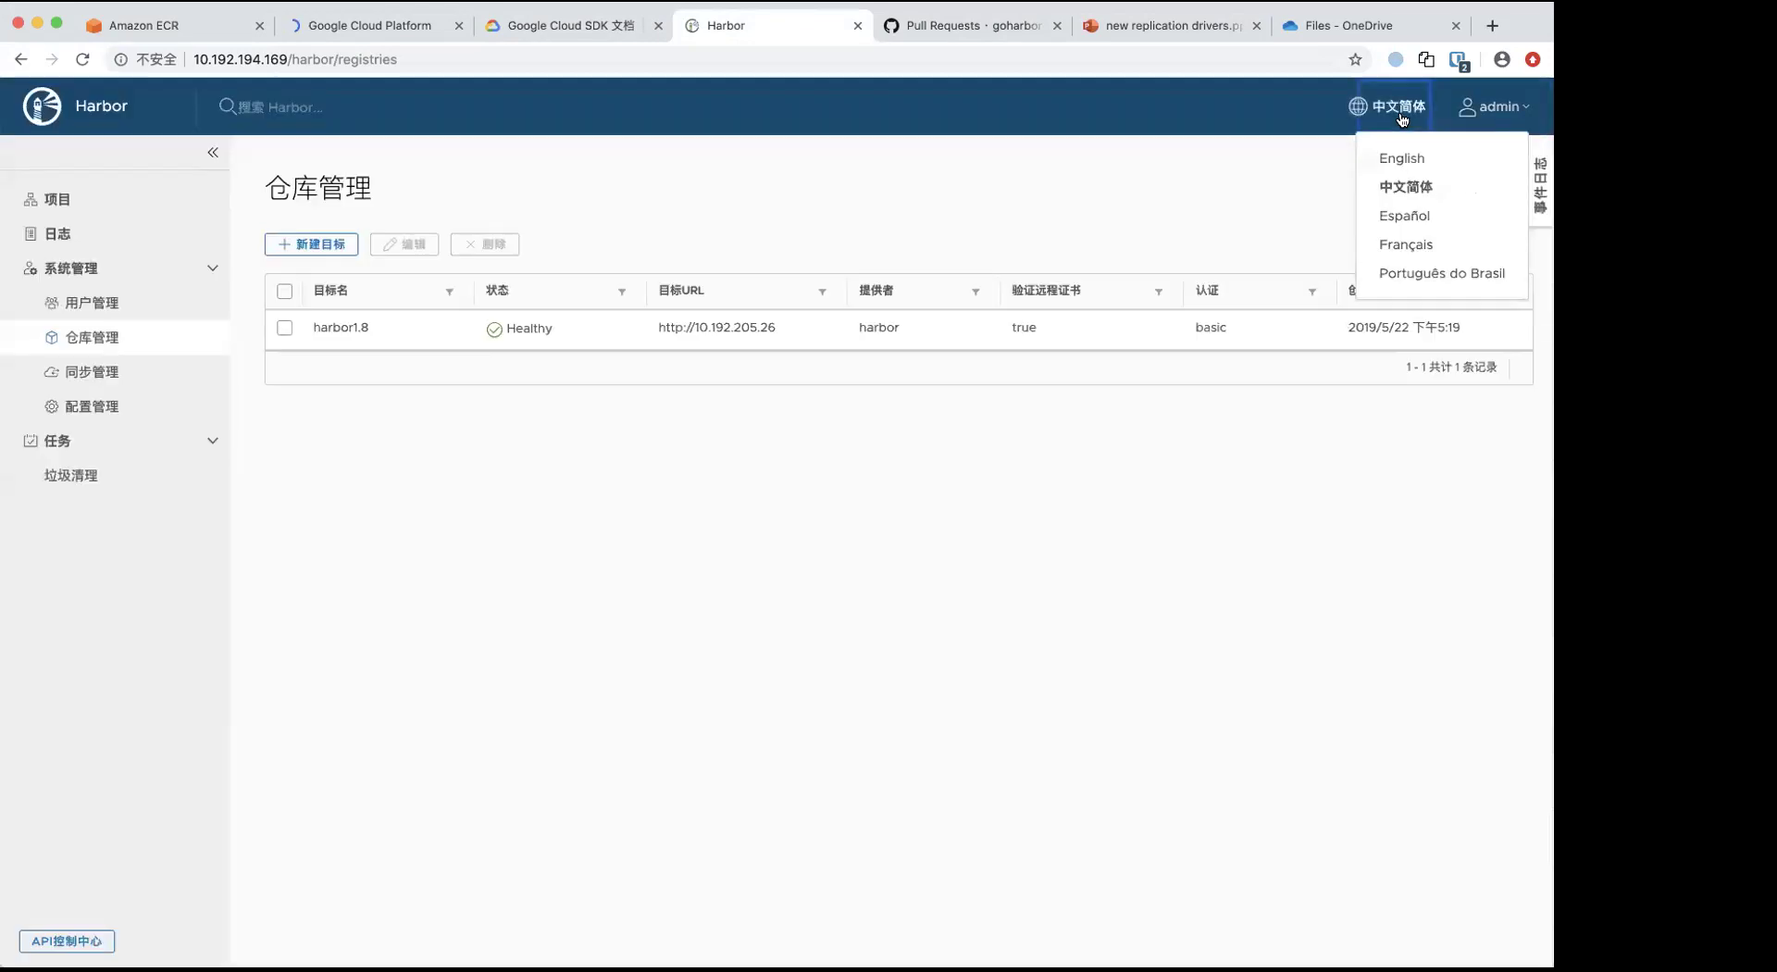
left_click(1402, 159)
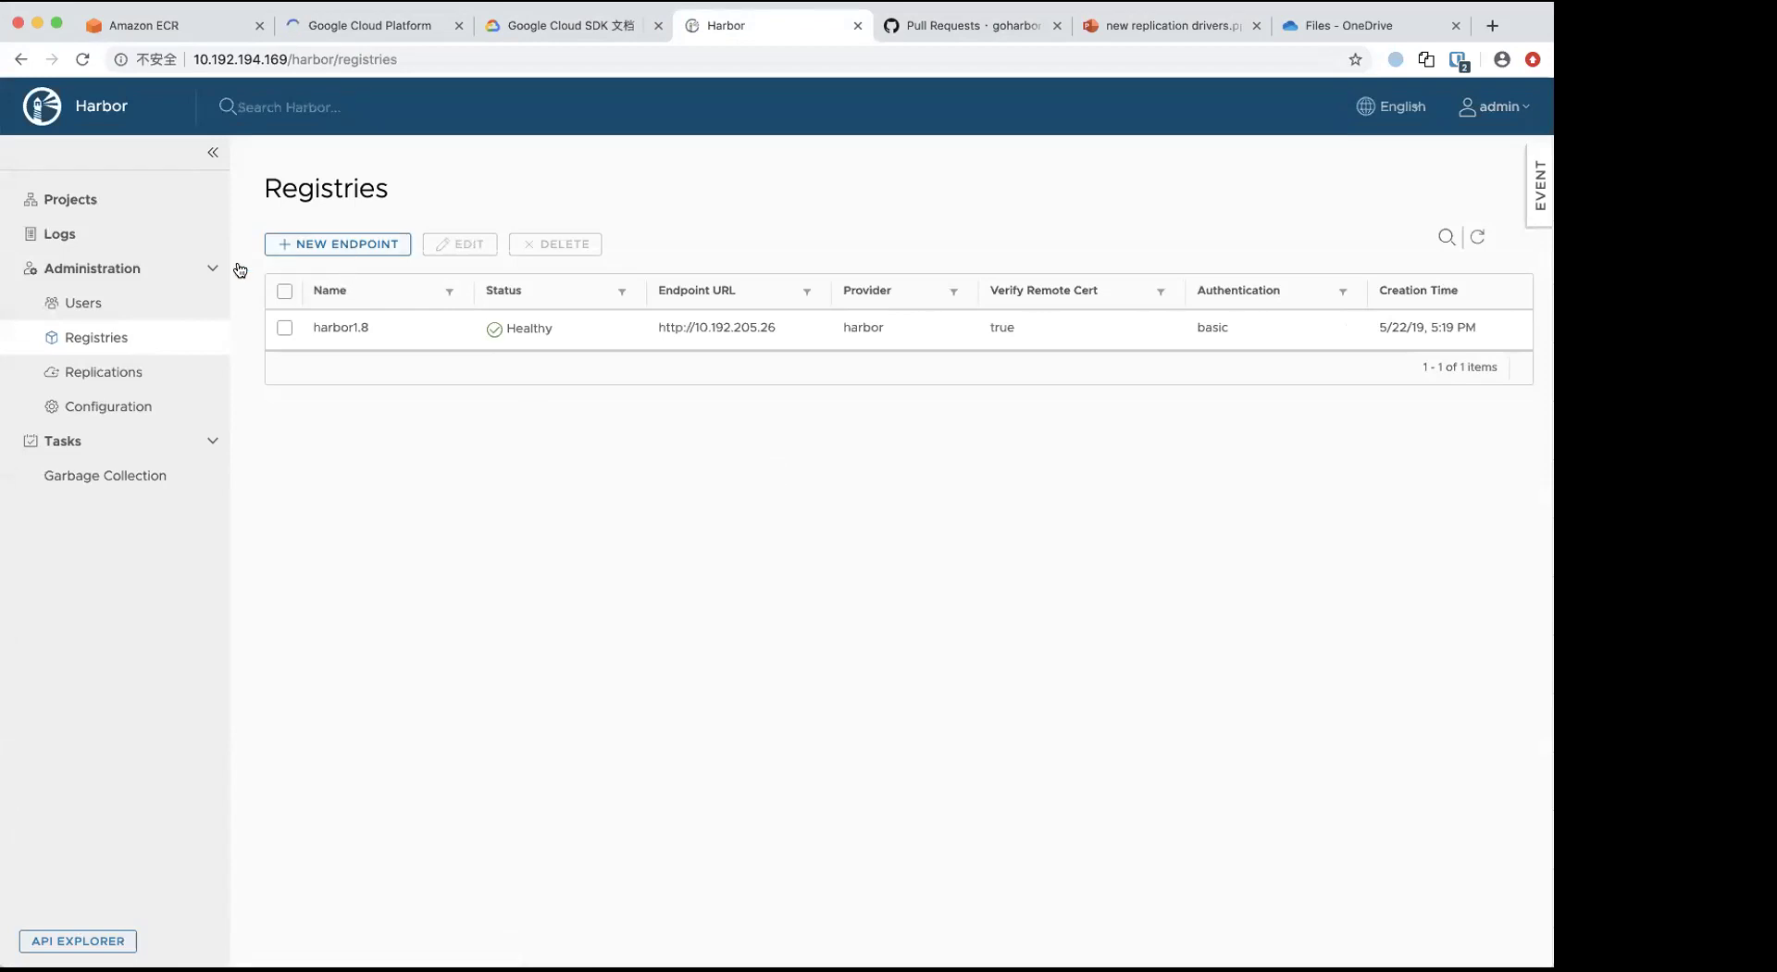
- Start a new registry endpoint with aws-ecr as the provider and ecr as the name
left_click(370, 250)
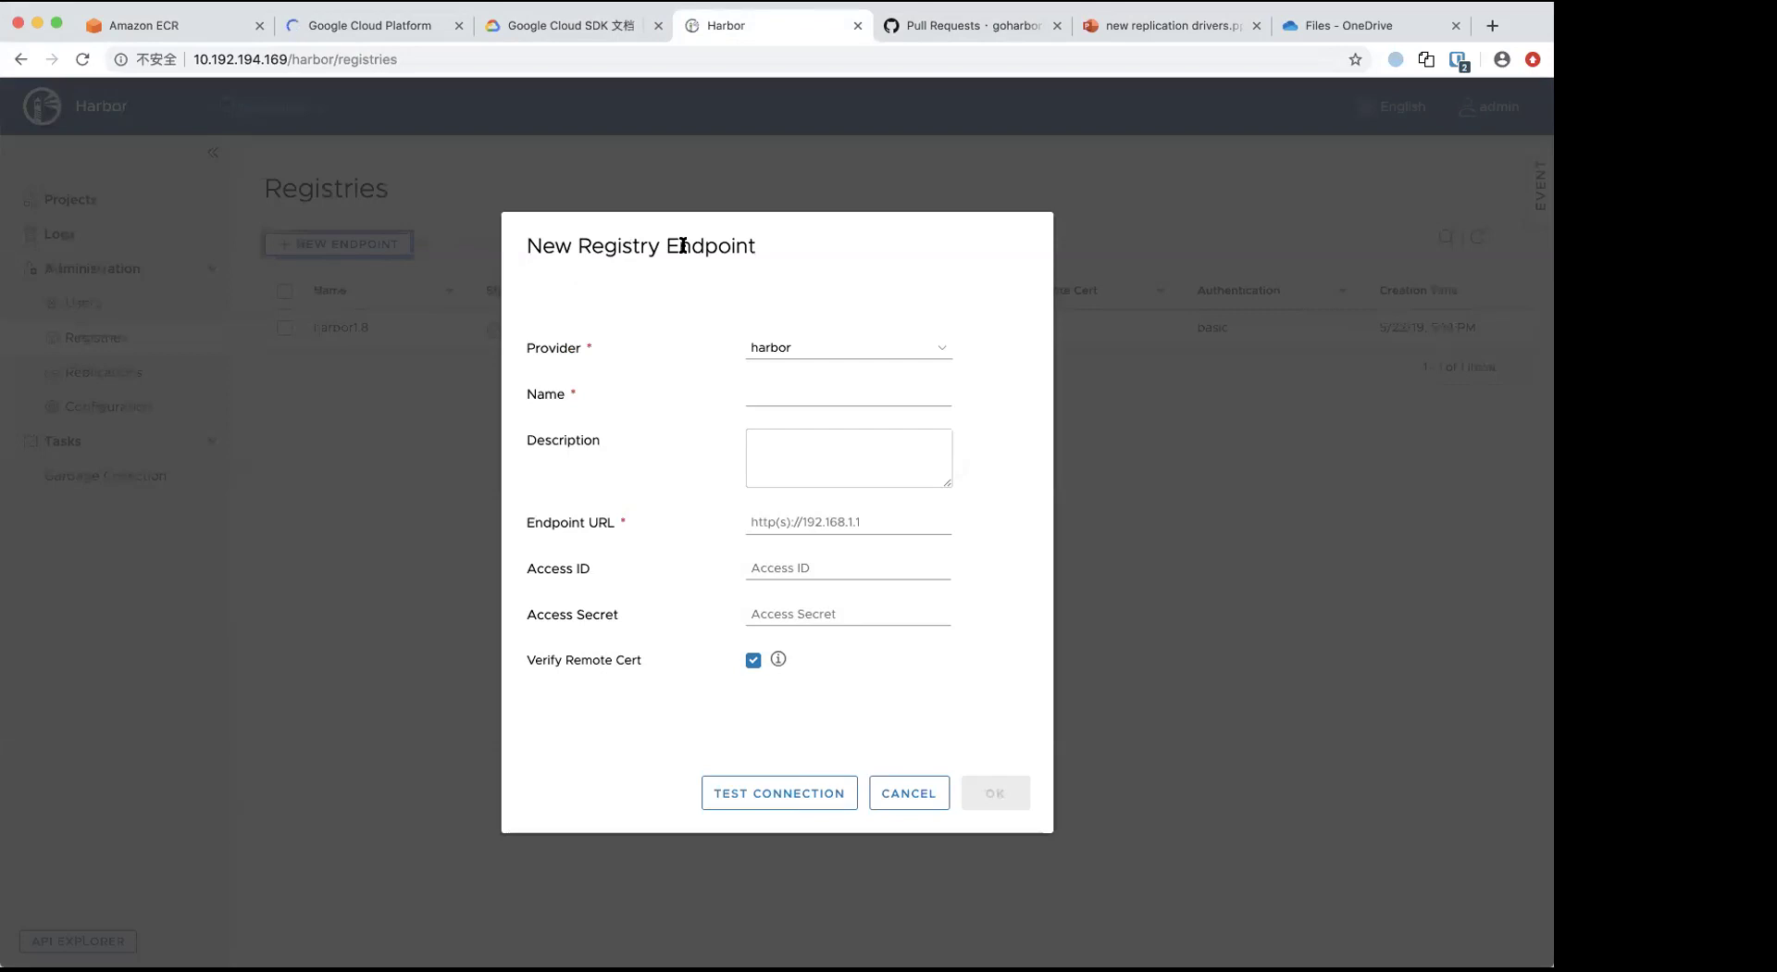
left_click(809, 349)
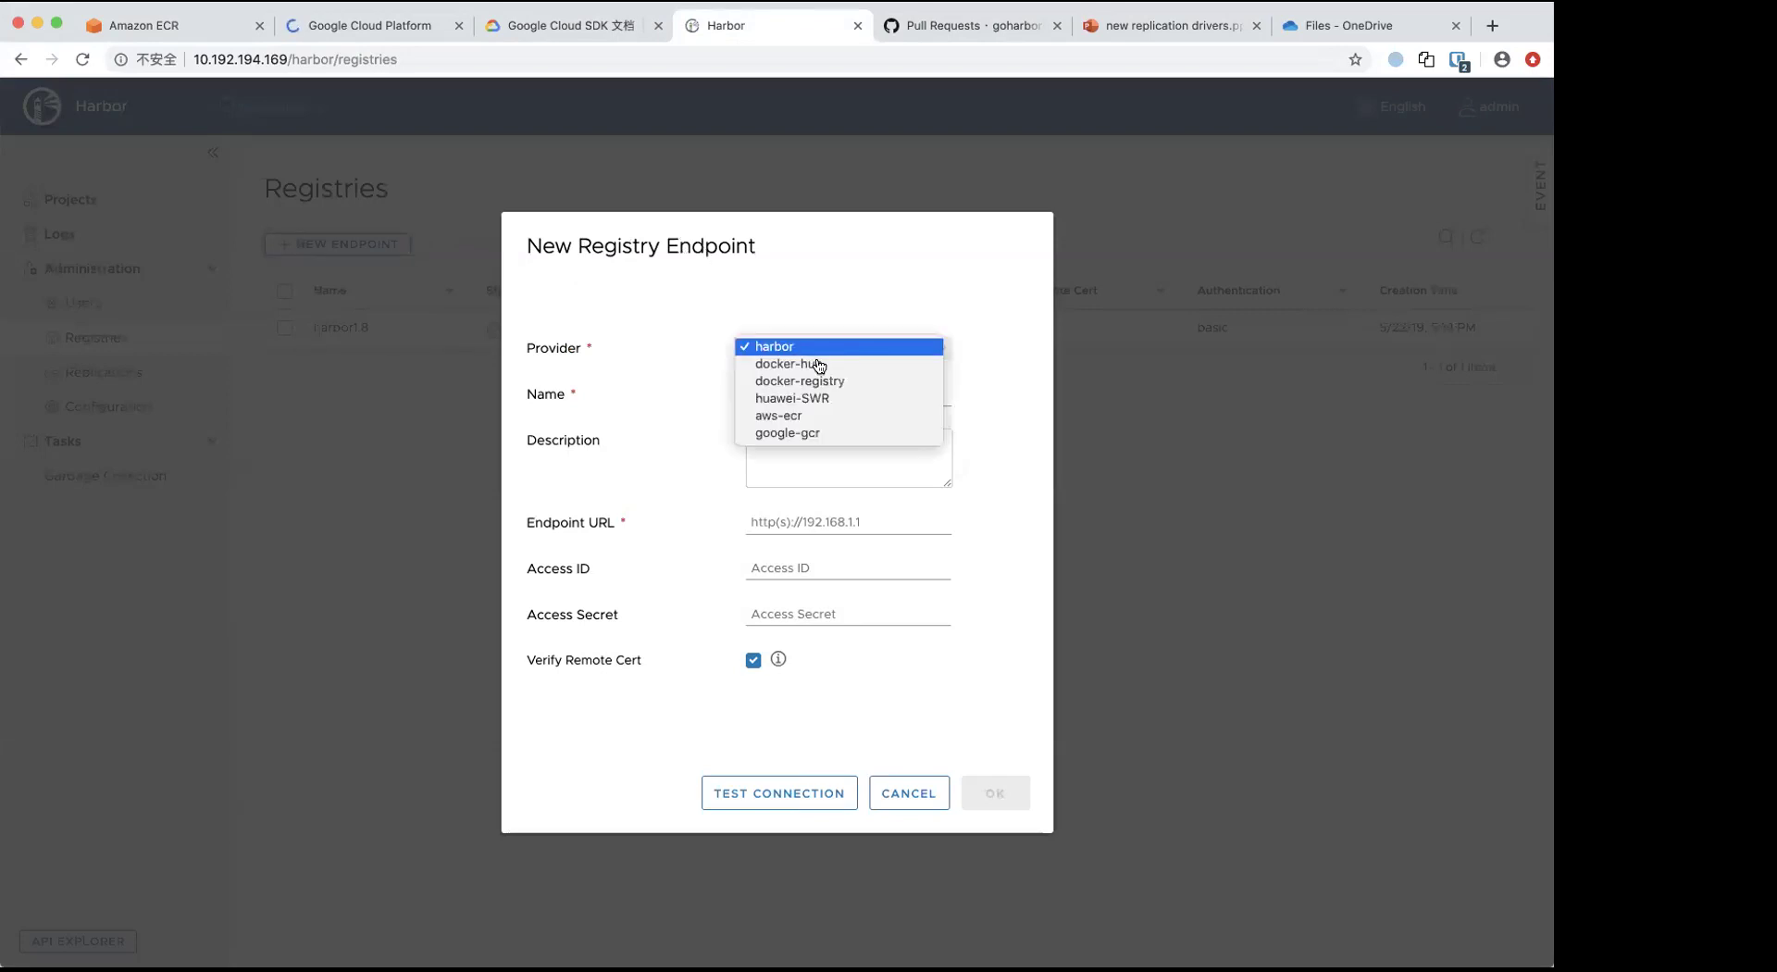
left_click(791, 418)
left_click(826, 400)
type("ecr-")
key("BackSpace")
- Try us-east-2 as the endpoint region and set it back to ap-northeast-1
left_click(801, 521)
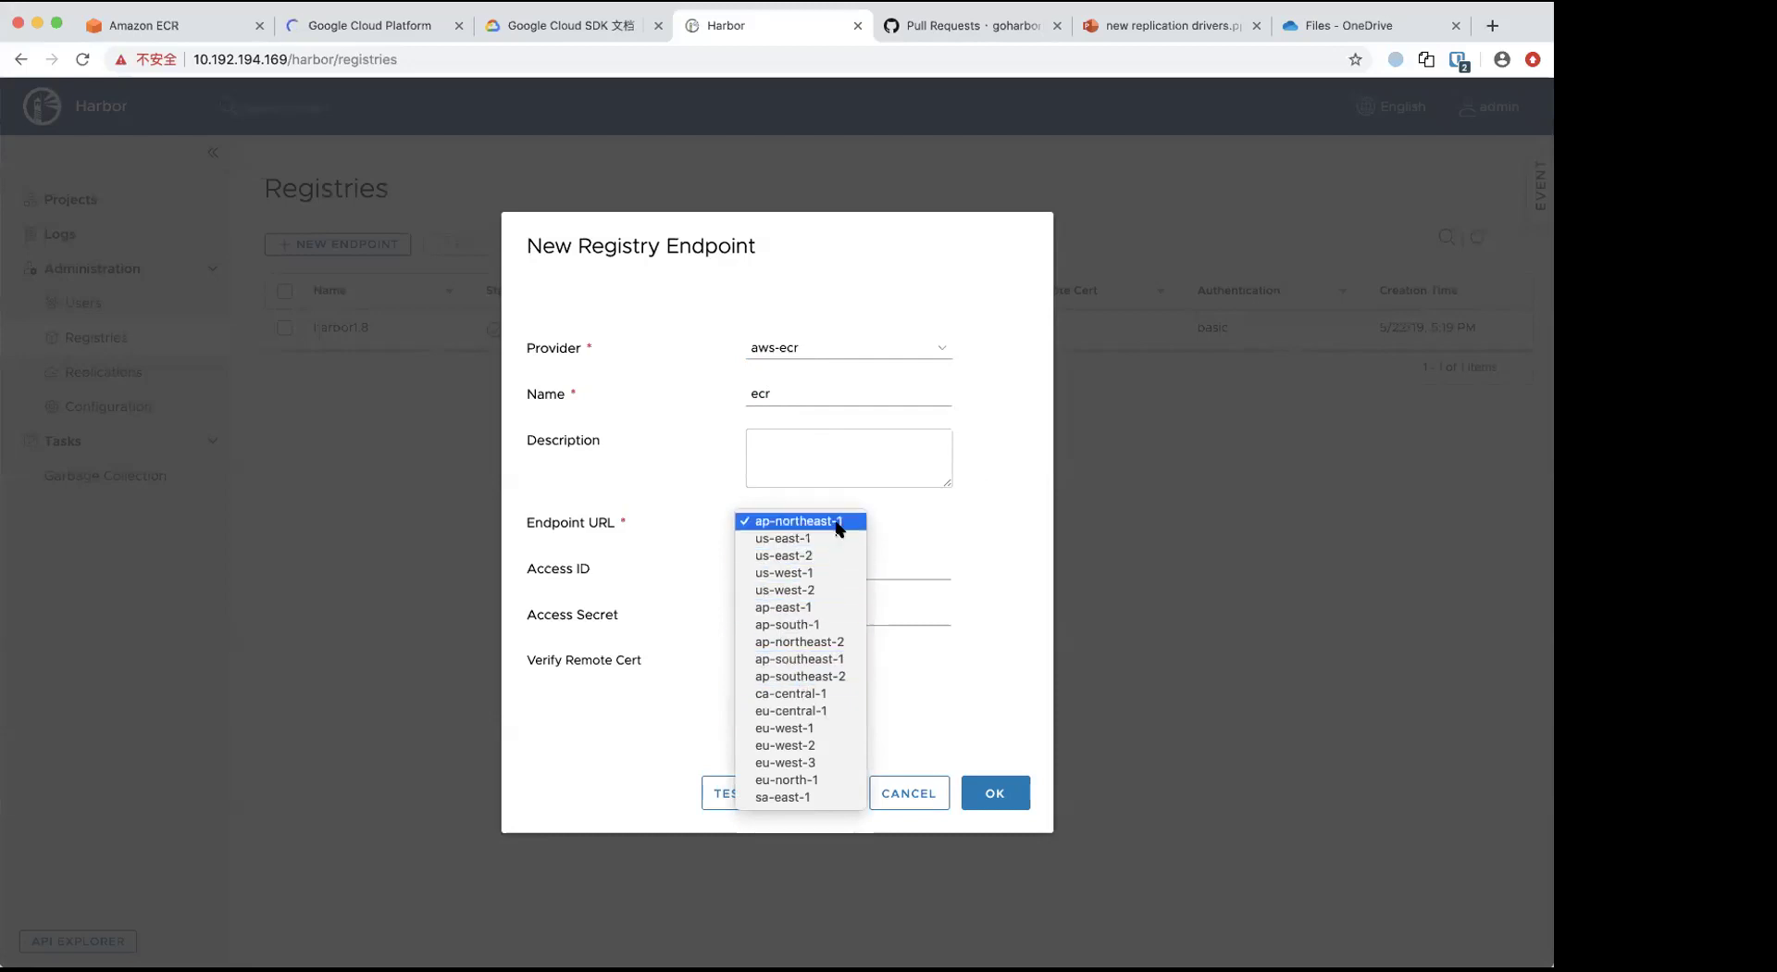
left_click(823, 555)
left_click(816, 523)
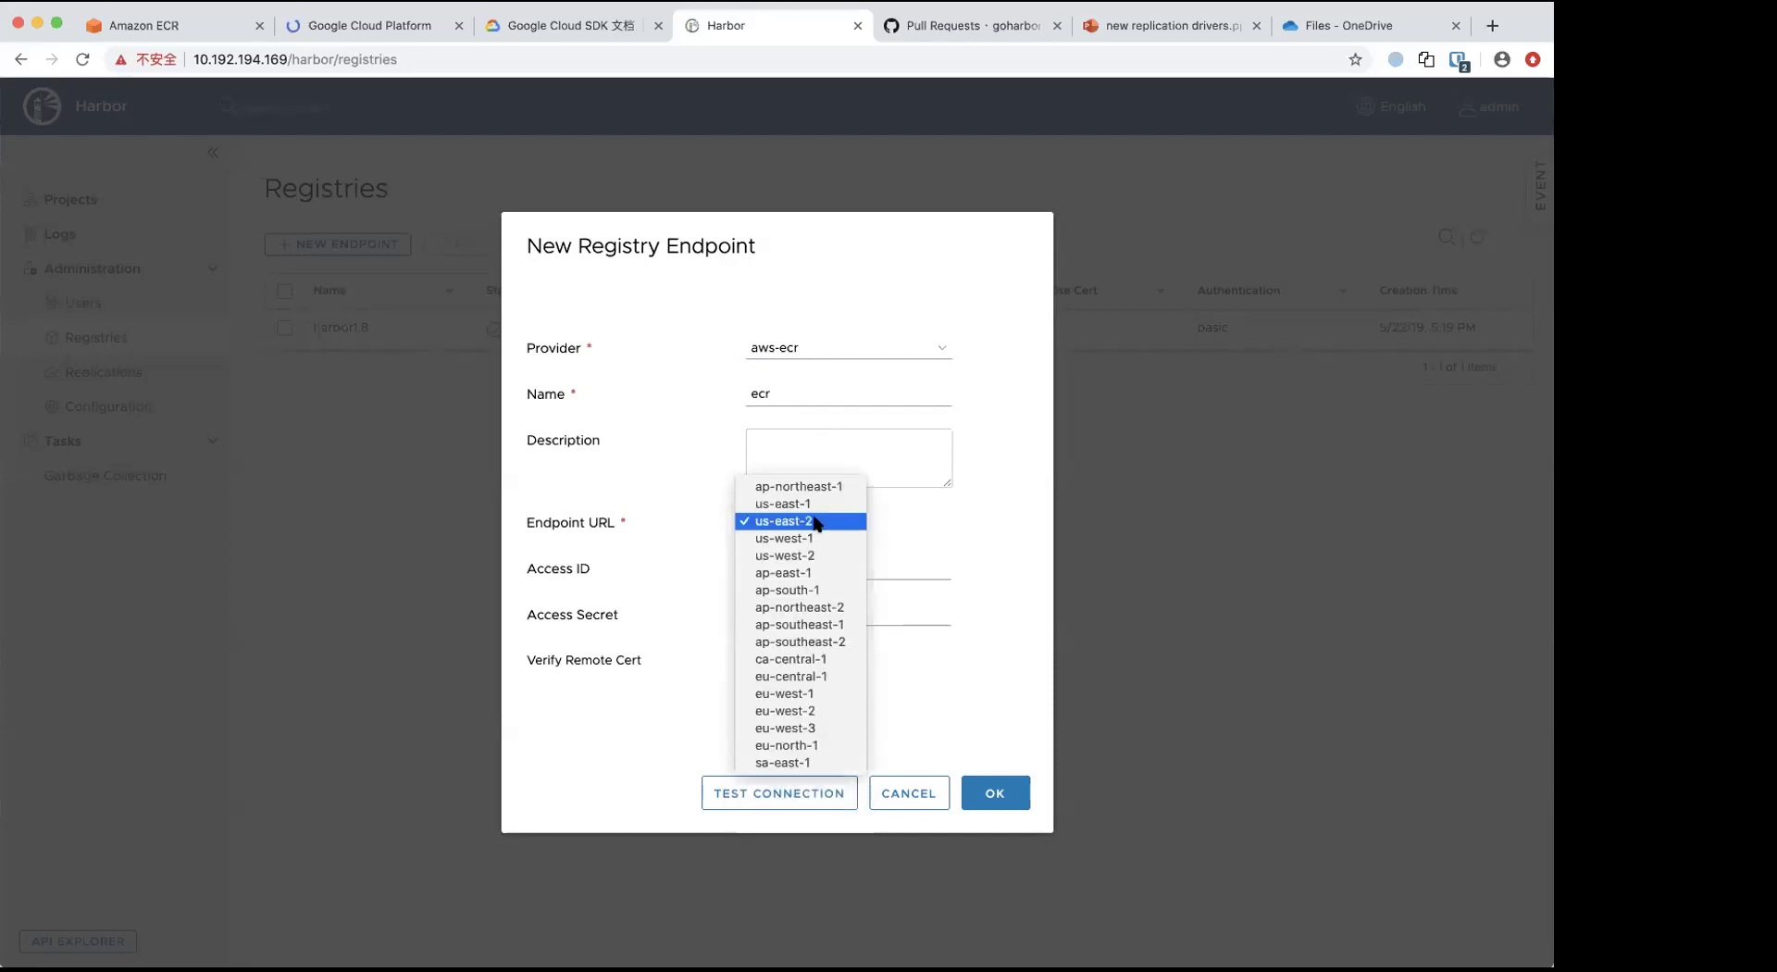
left_click(828, 492)
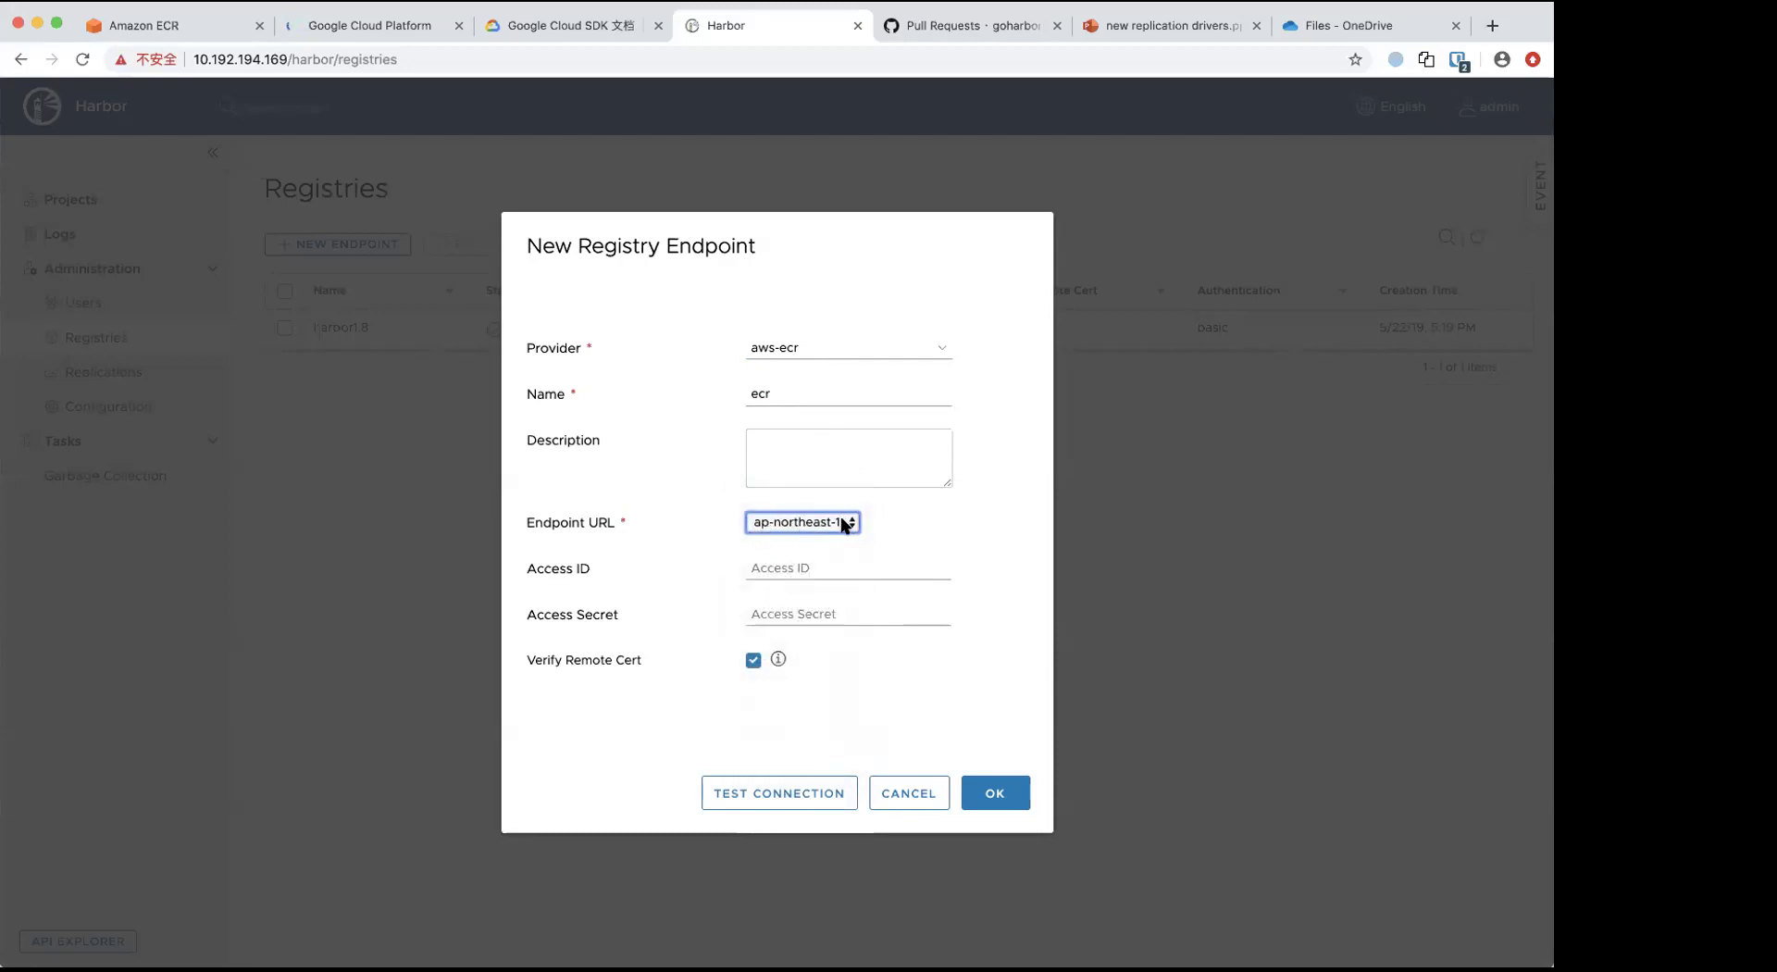
left_click(802, 561)
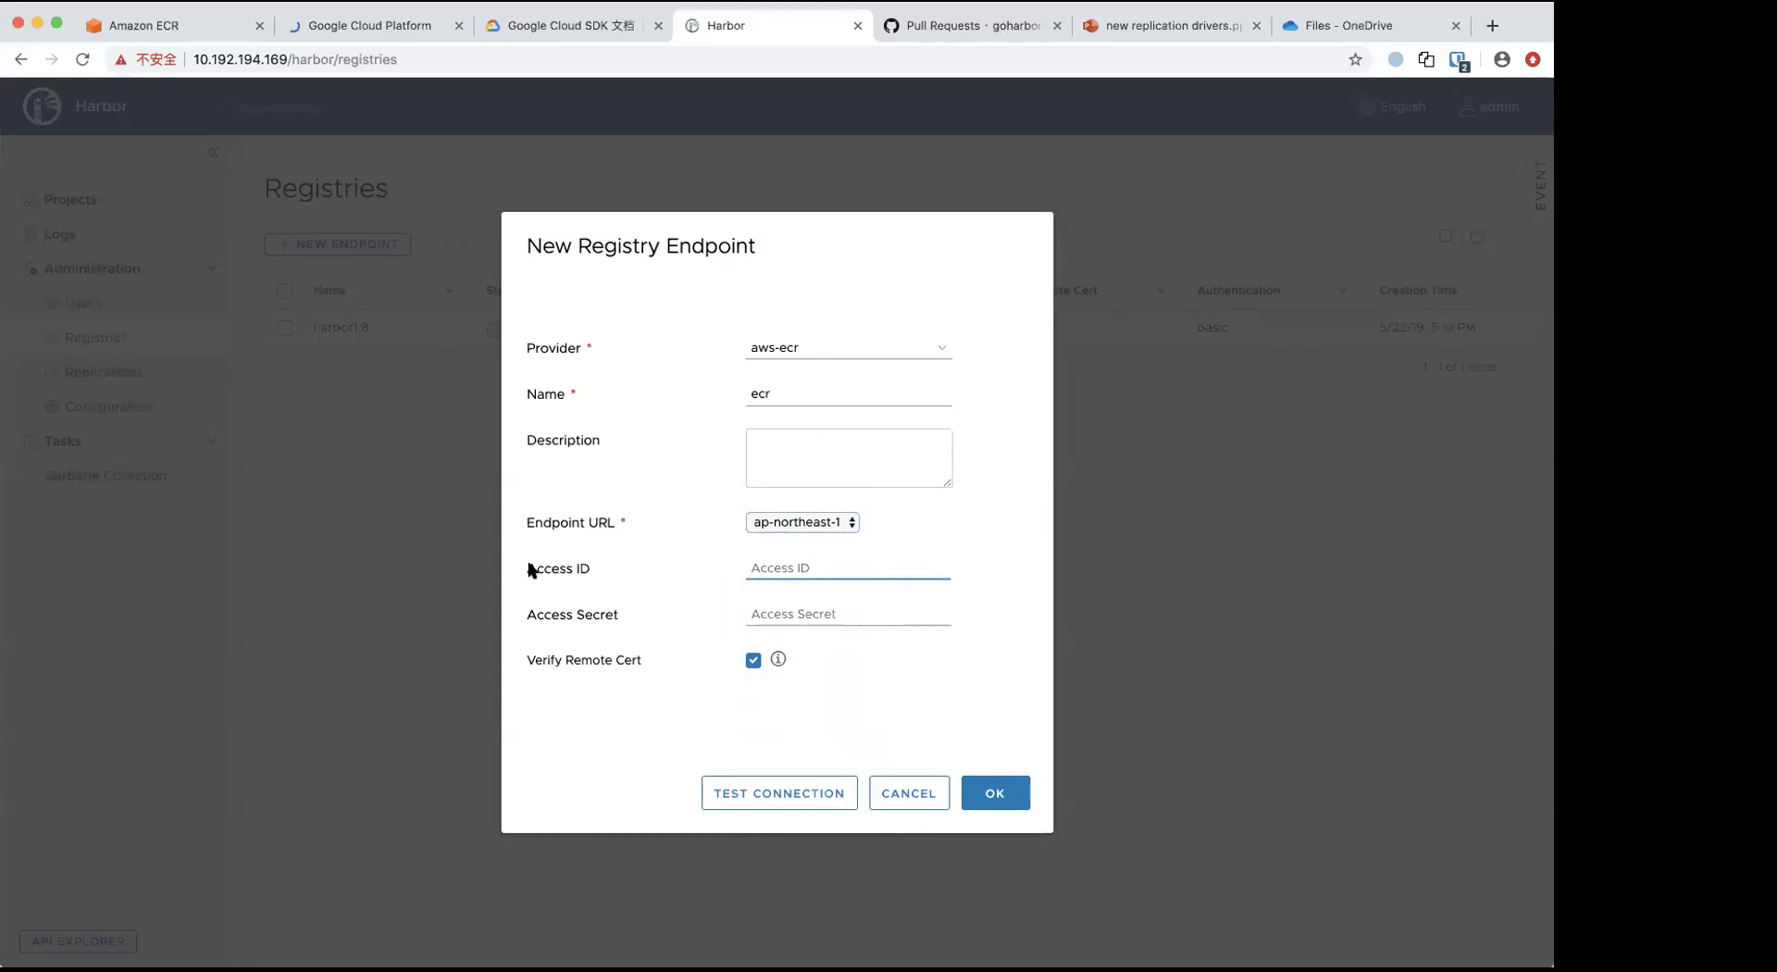
- Switch to the Amazon ECR console and open the account's security credentials page
left_click(163, 32)
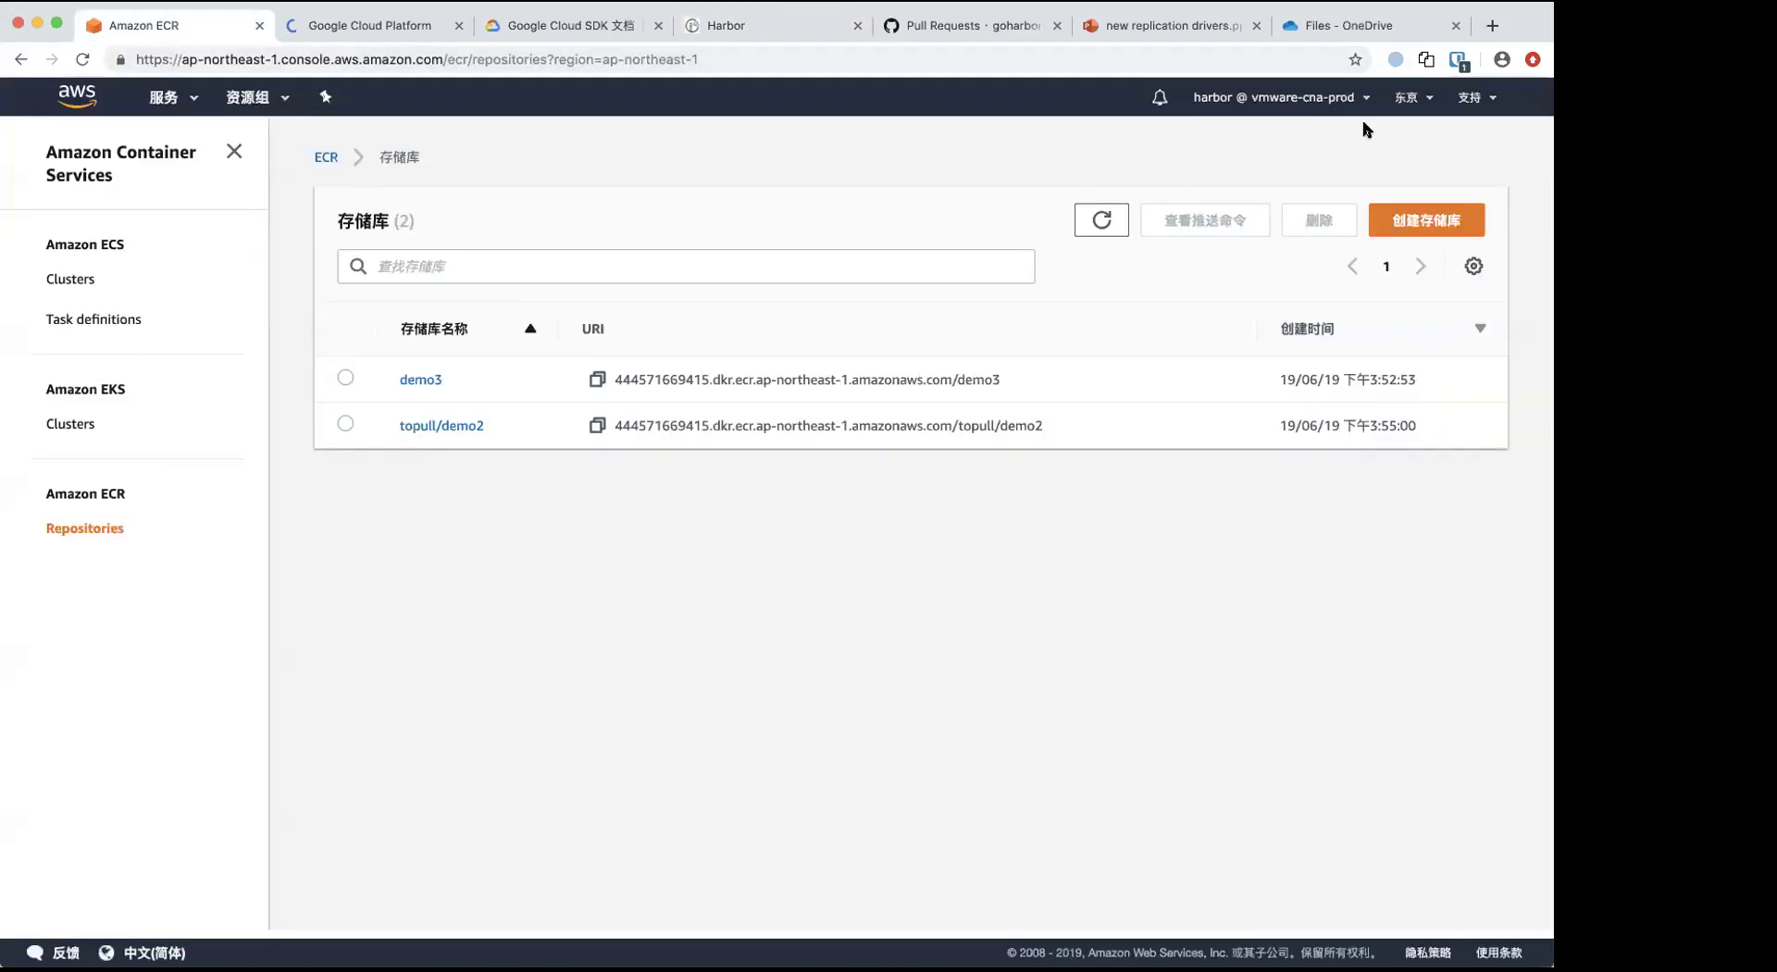
left_click(1336, 99)
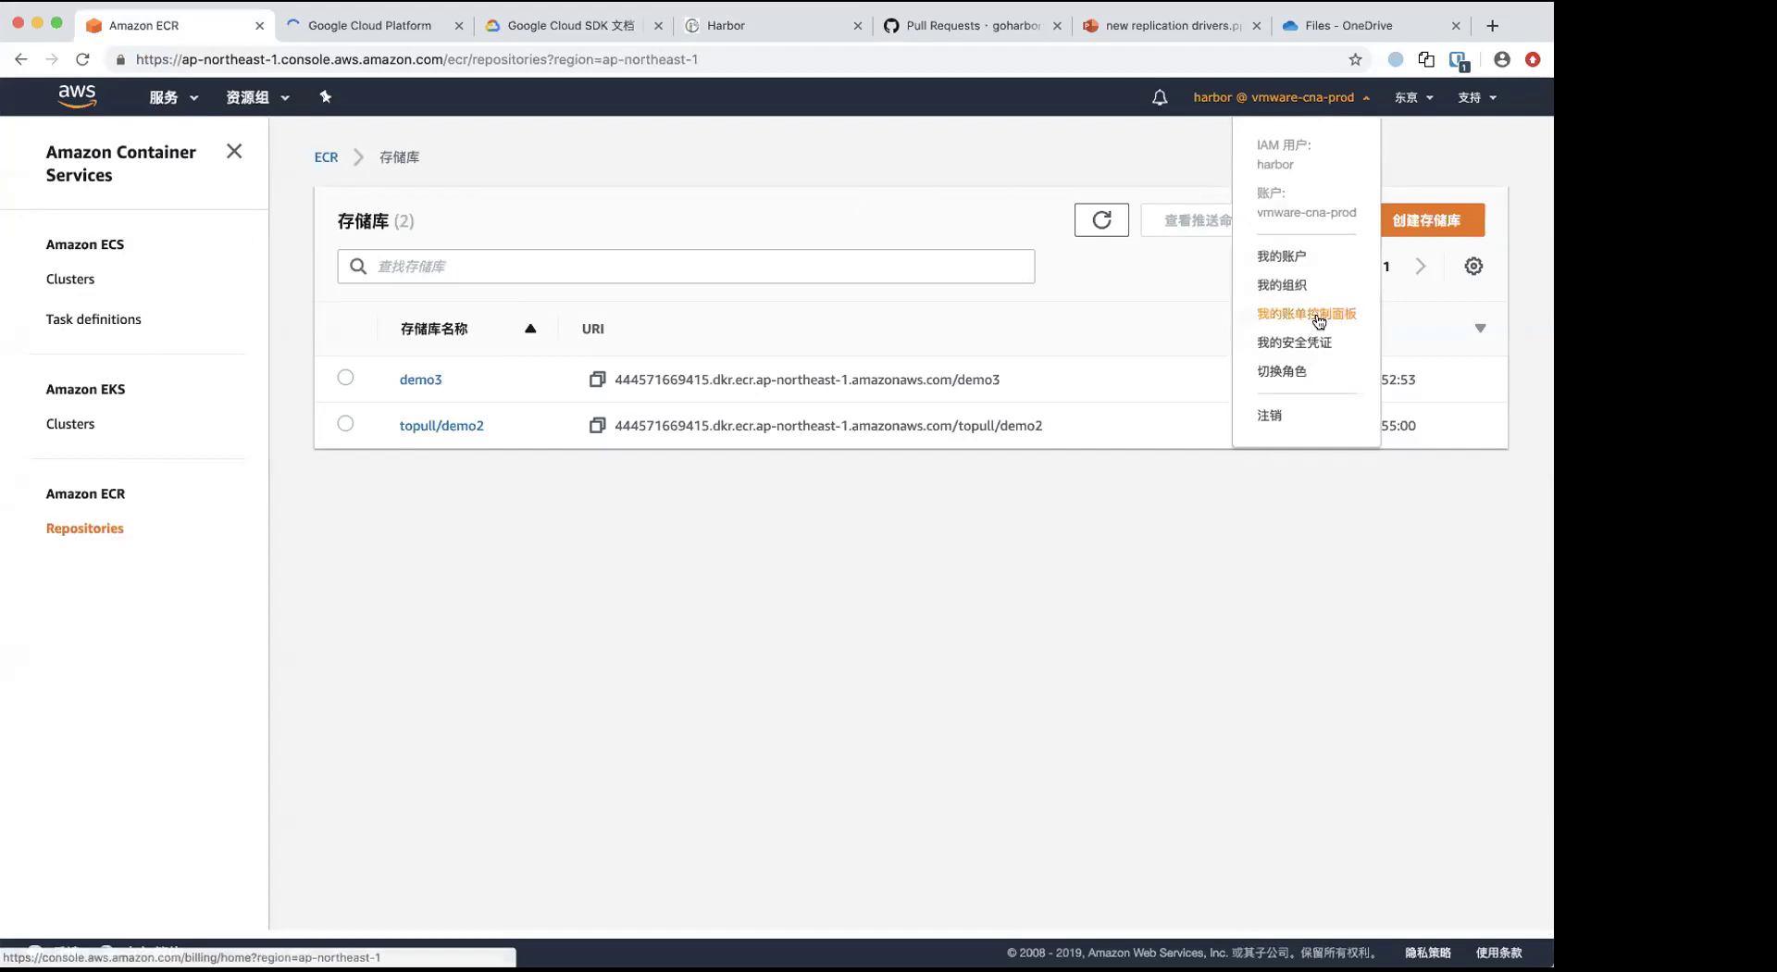
left_click(1300, 344)
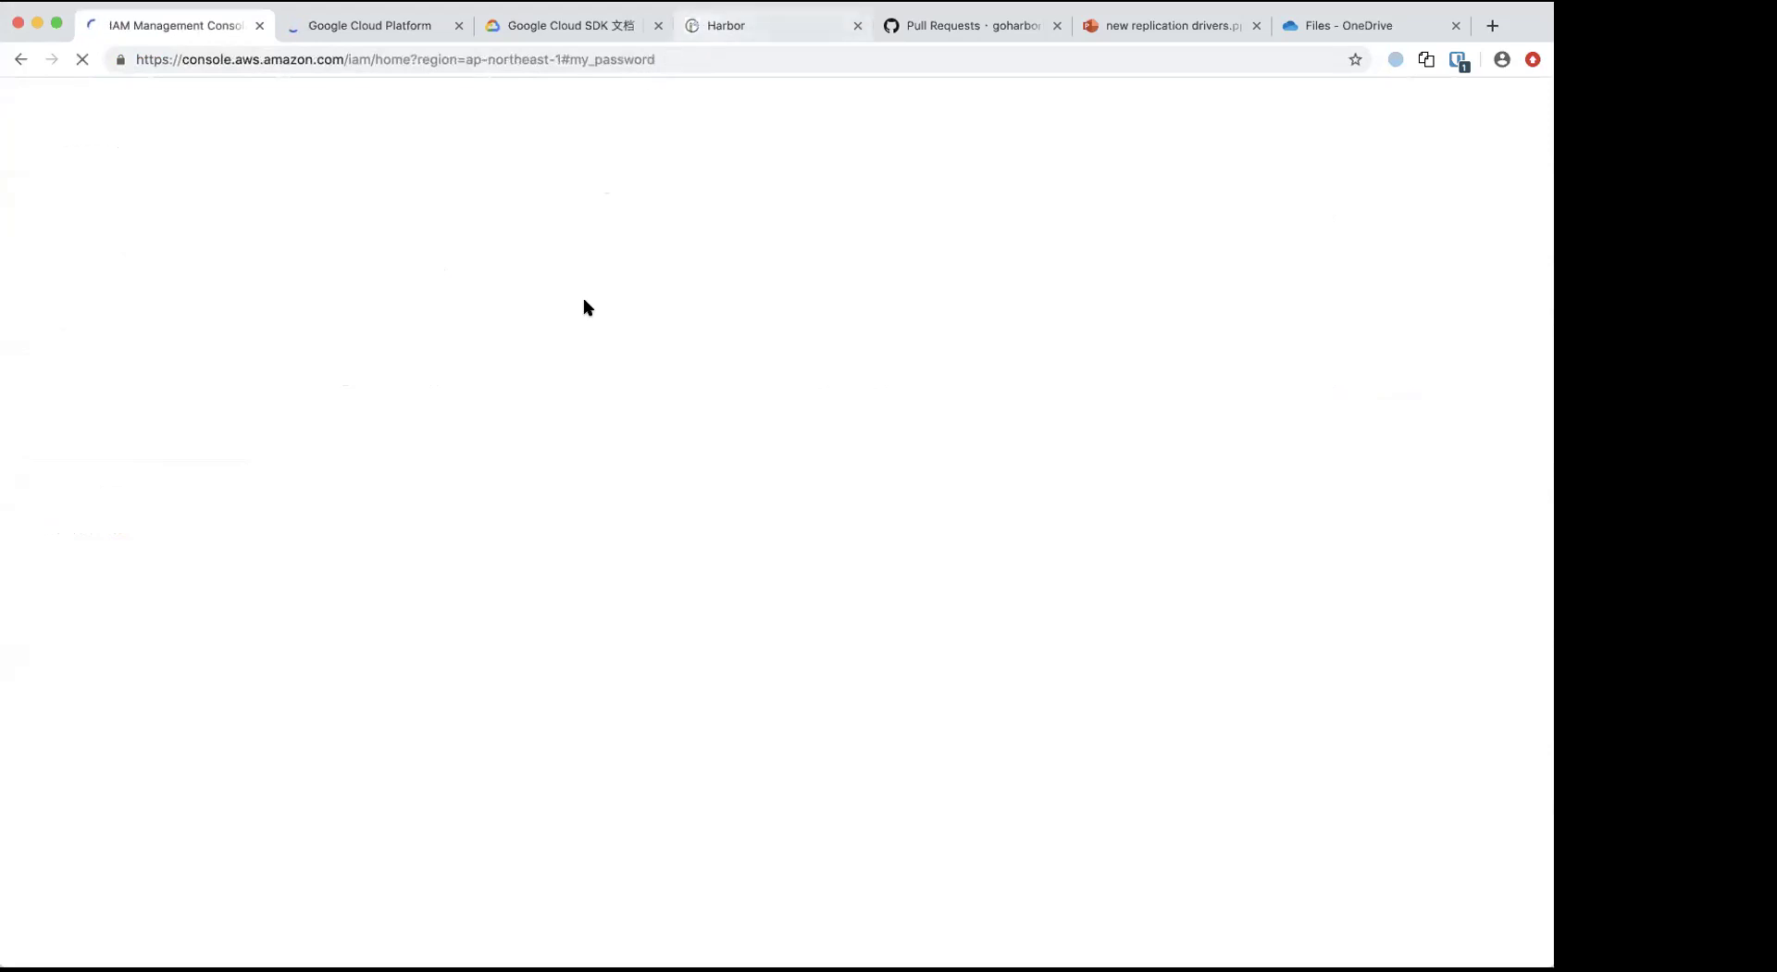
left_click(376, 35)
left_click(159, 21)
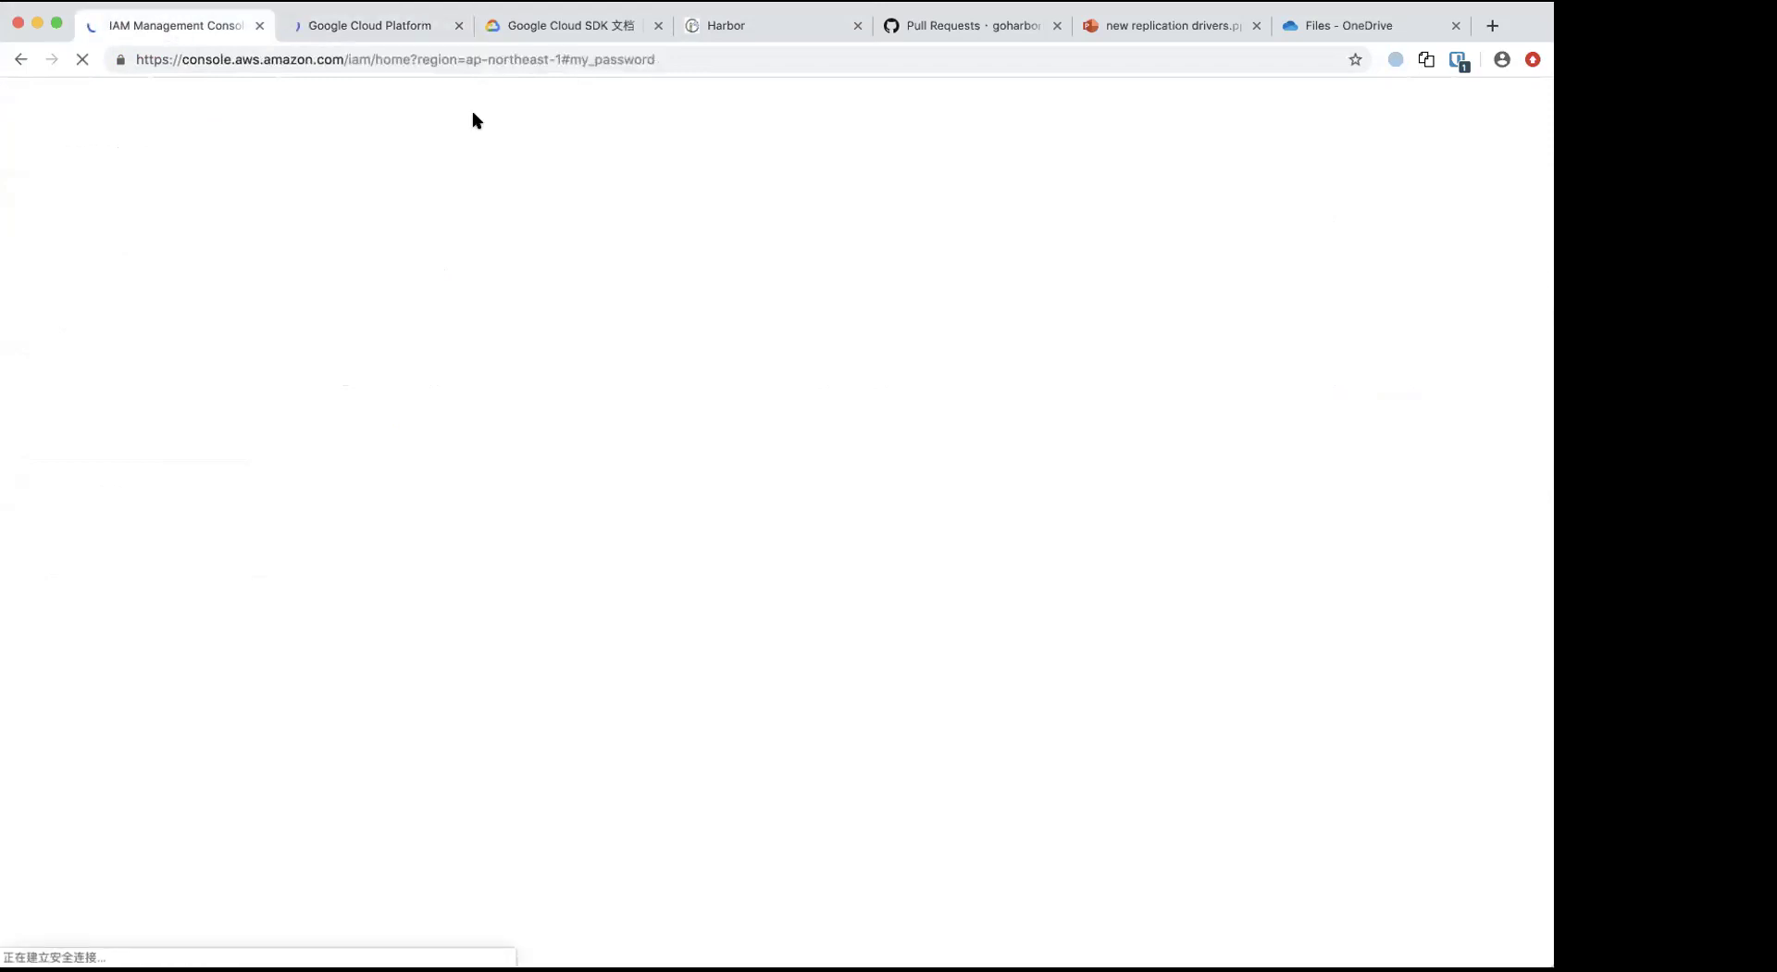
left_click(1395, 59)
left_click(1038, 289)
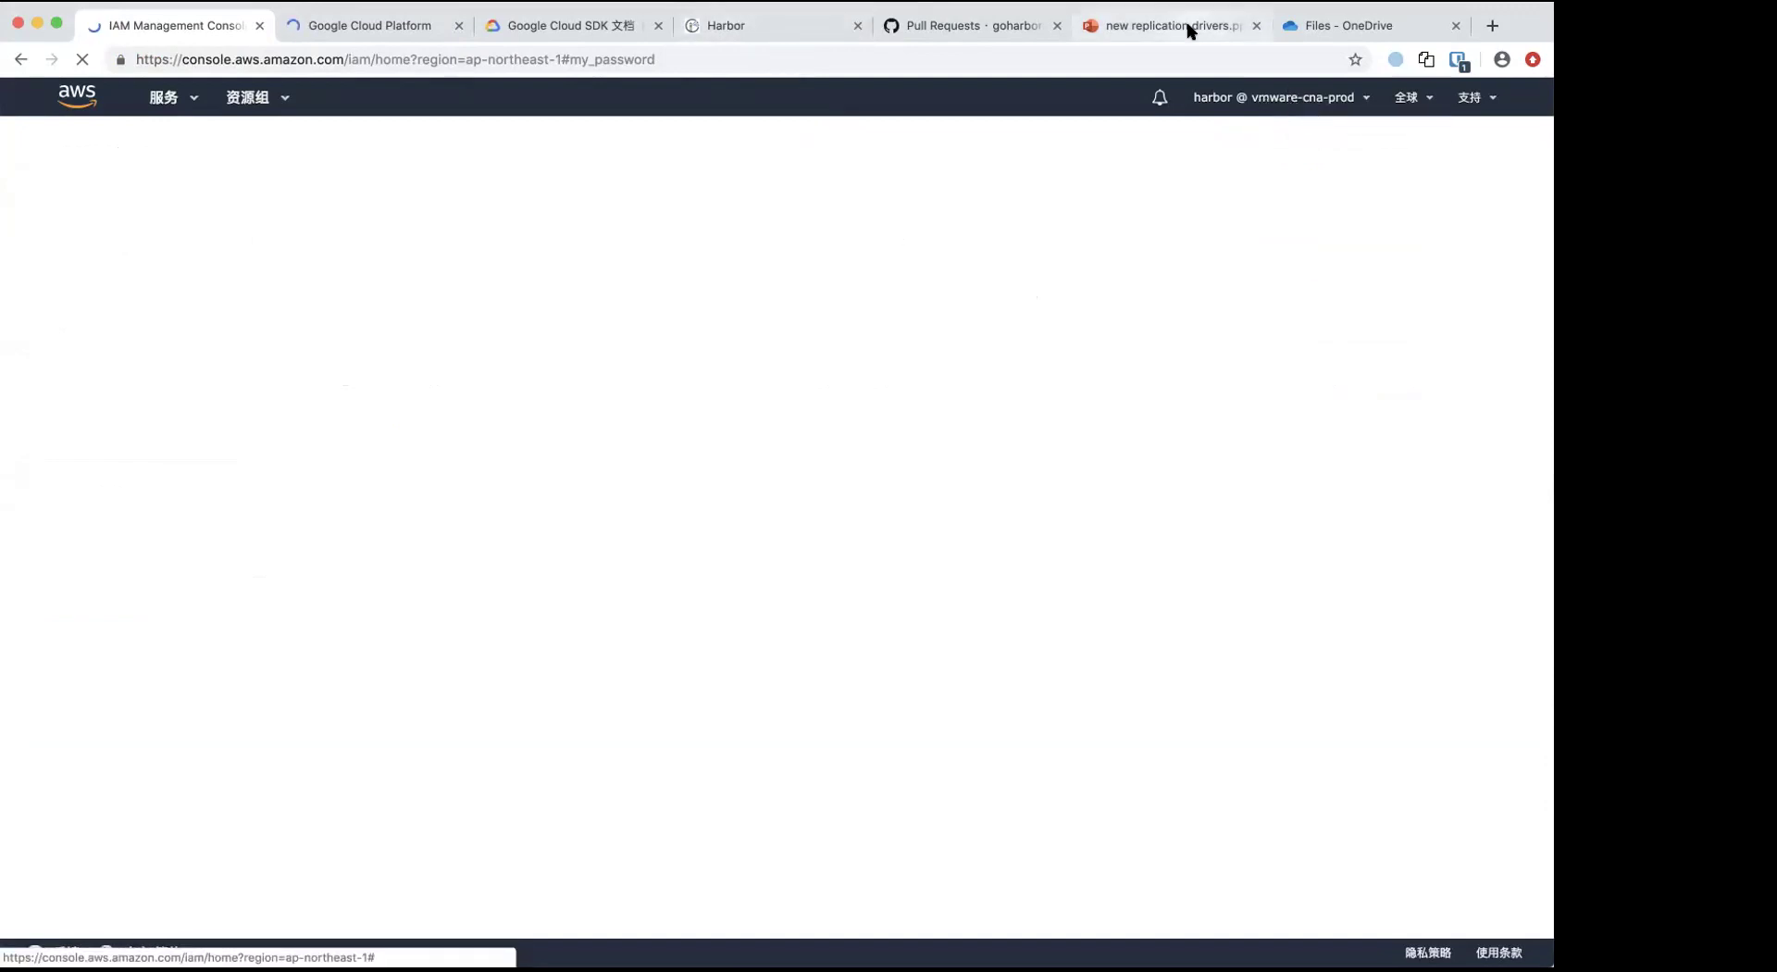
- Return to Harbor, fill in the endpoint's access ID and access secret from the saved aws-ak login, and test the connection
left_click(761, 28)
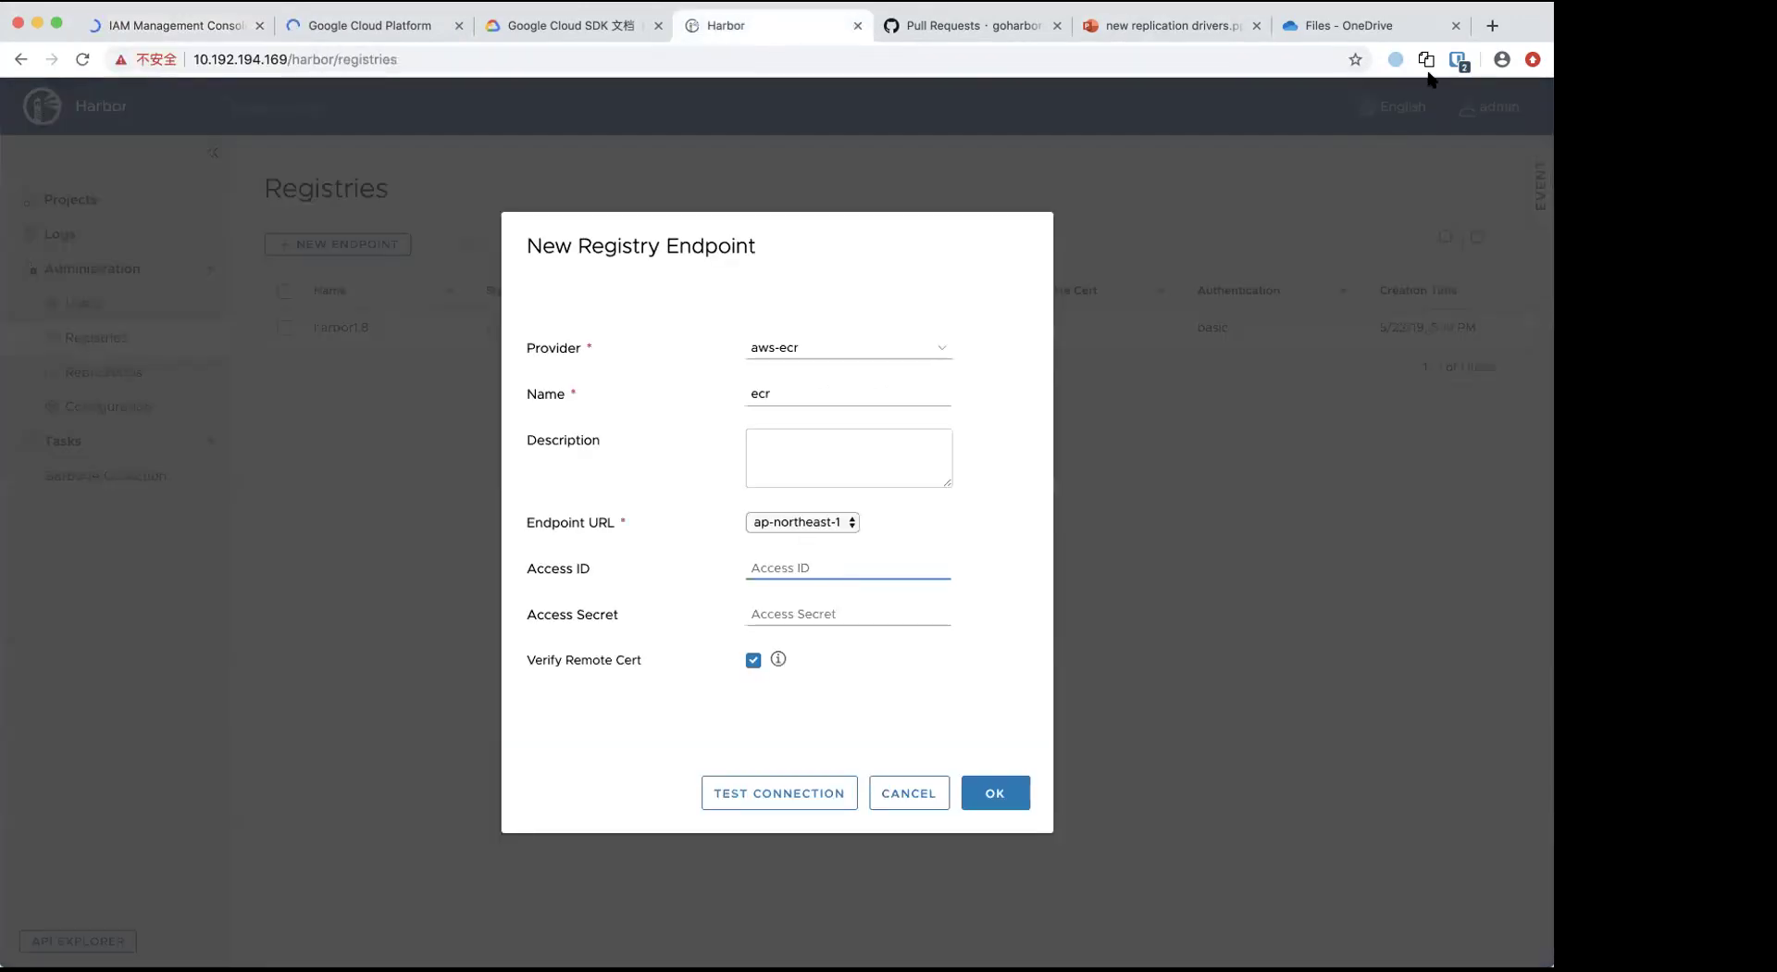
left_click(1458, 59)
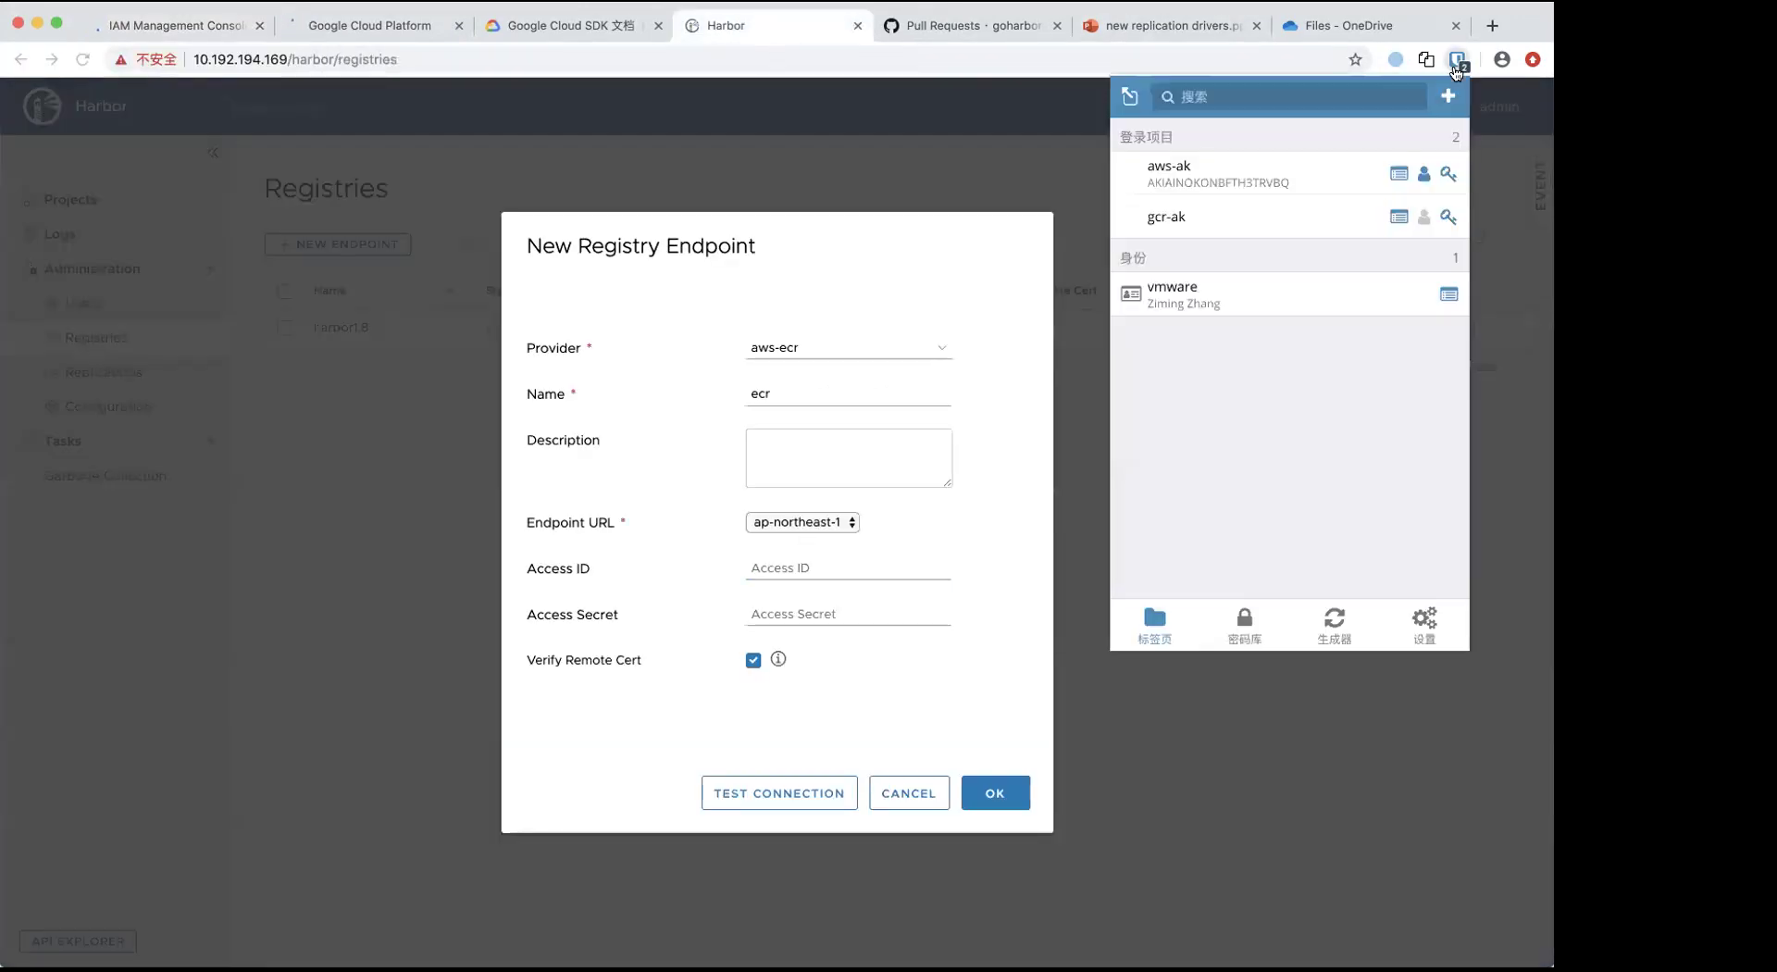
left_click(1244, 181)
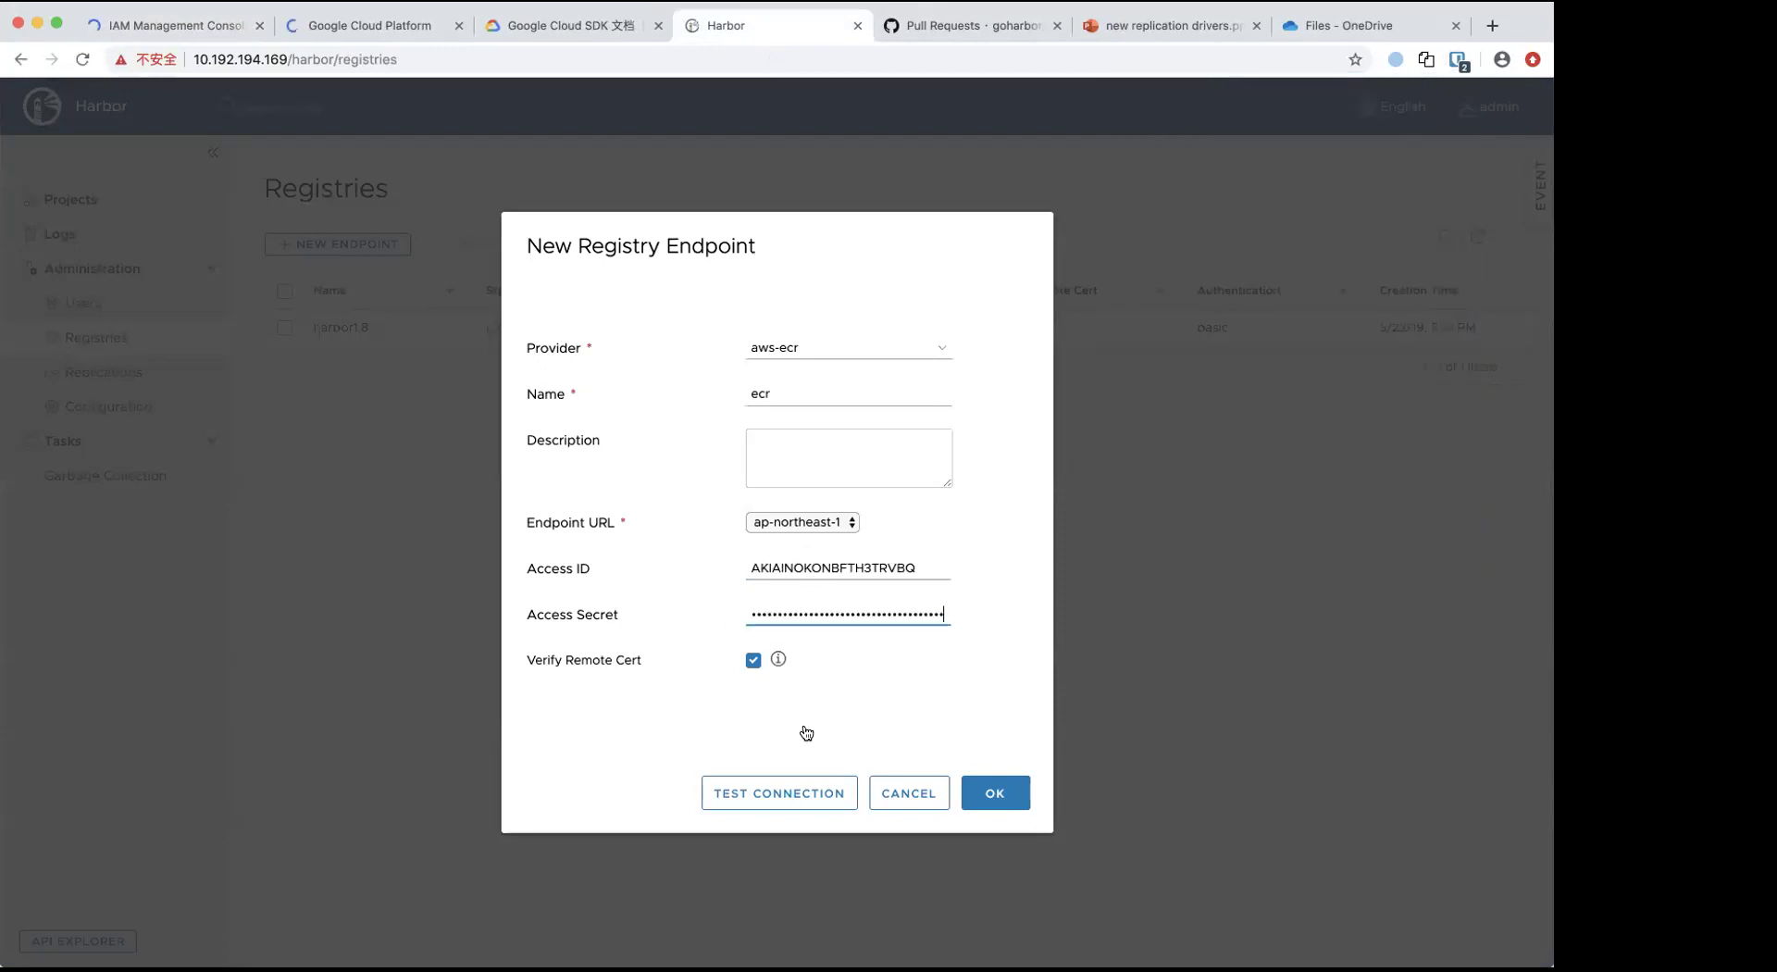
left_click(787, 793)
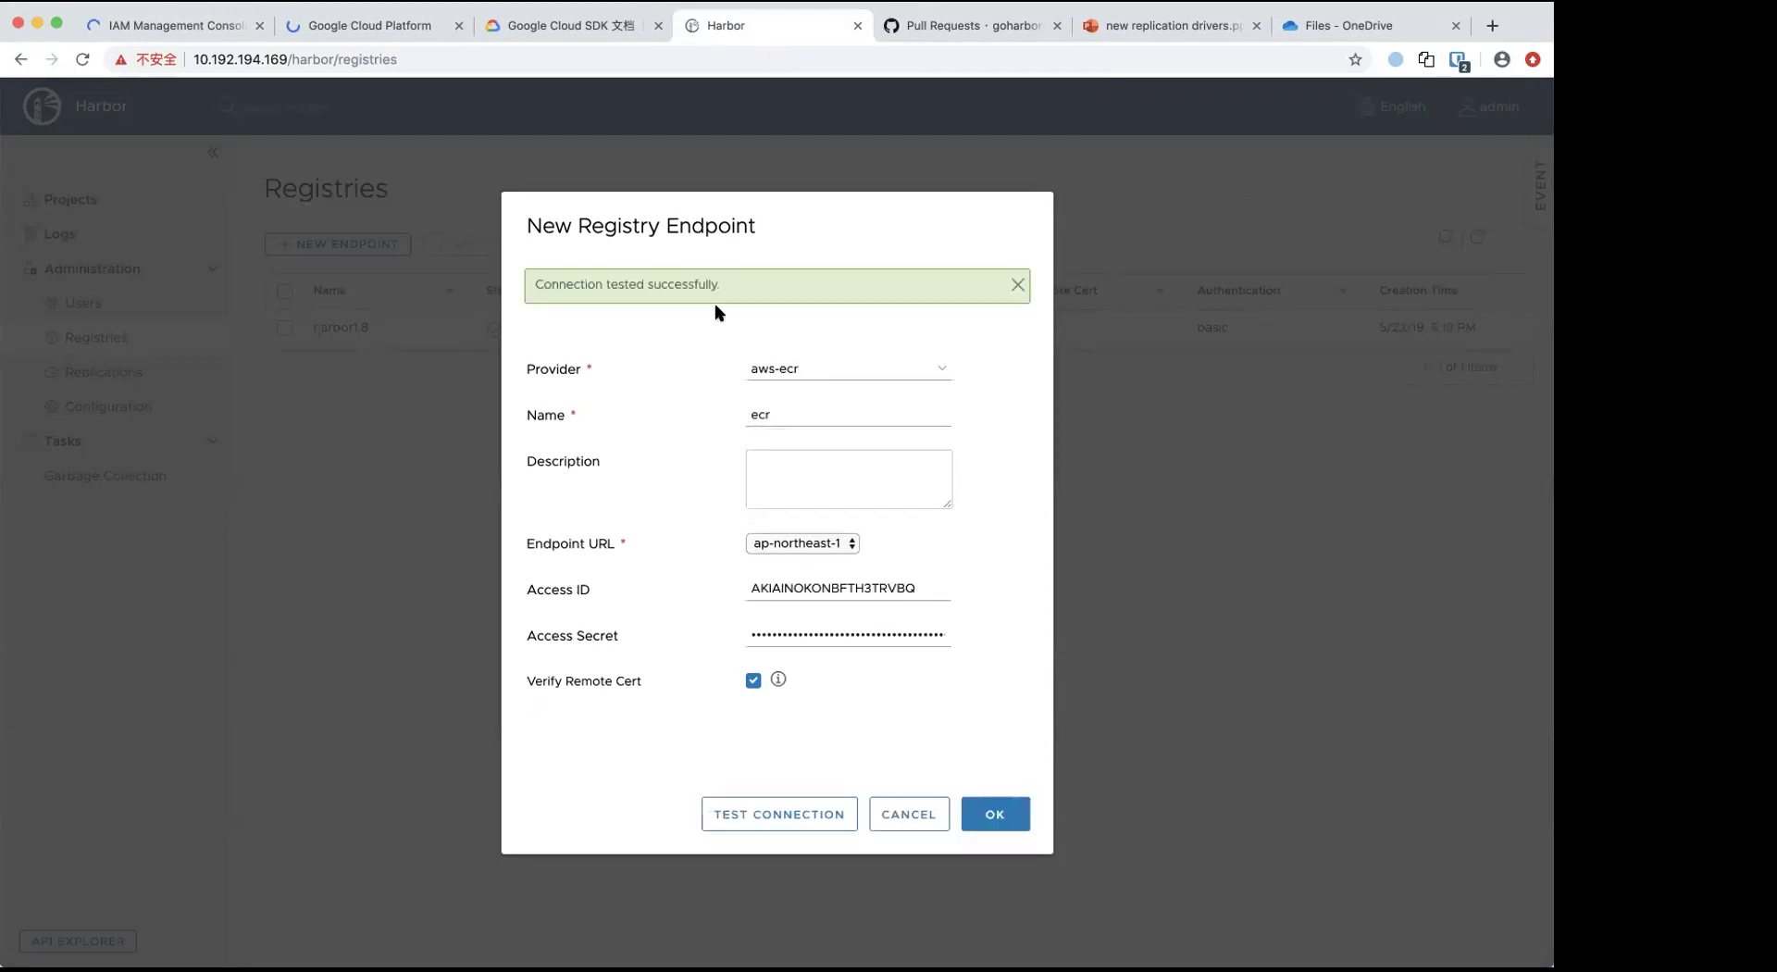
- Test the connection with an incorrect access ID, and restore the correct access ID to save the ecr endpoint
left_click(914, 587)
left_click(793, 811)
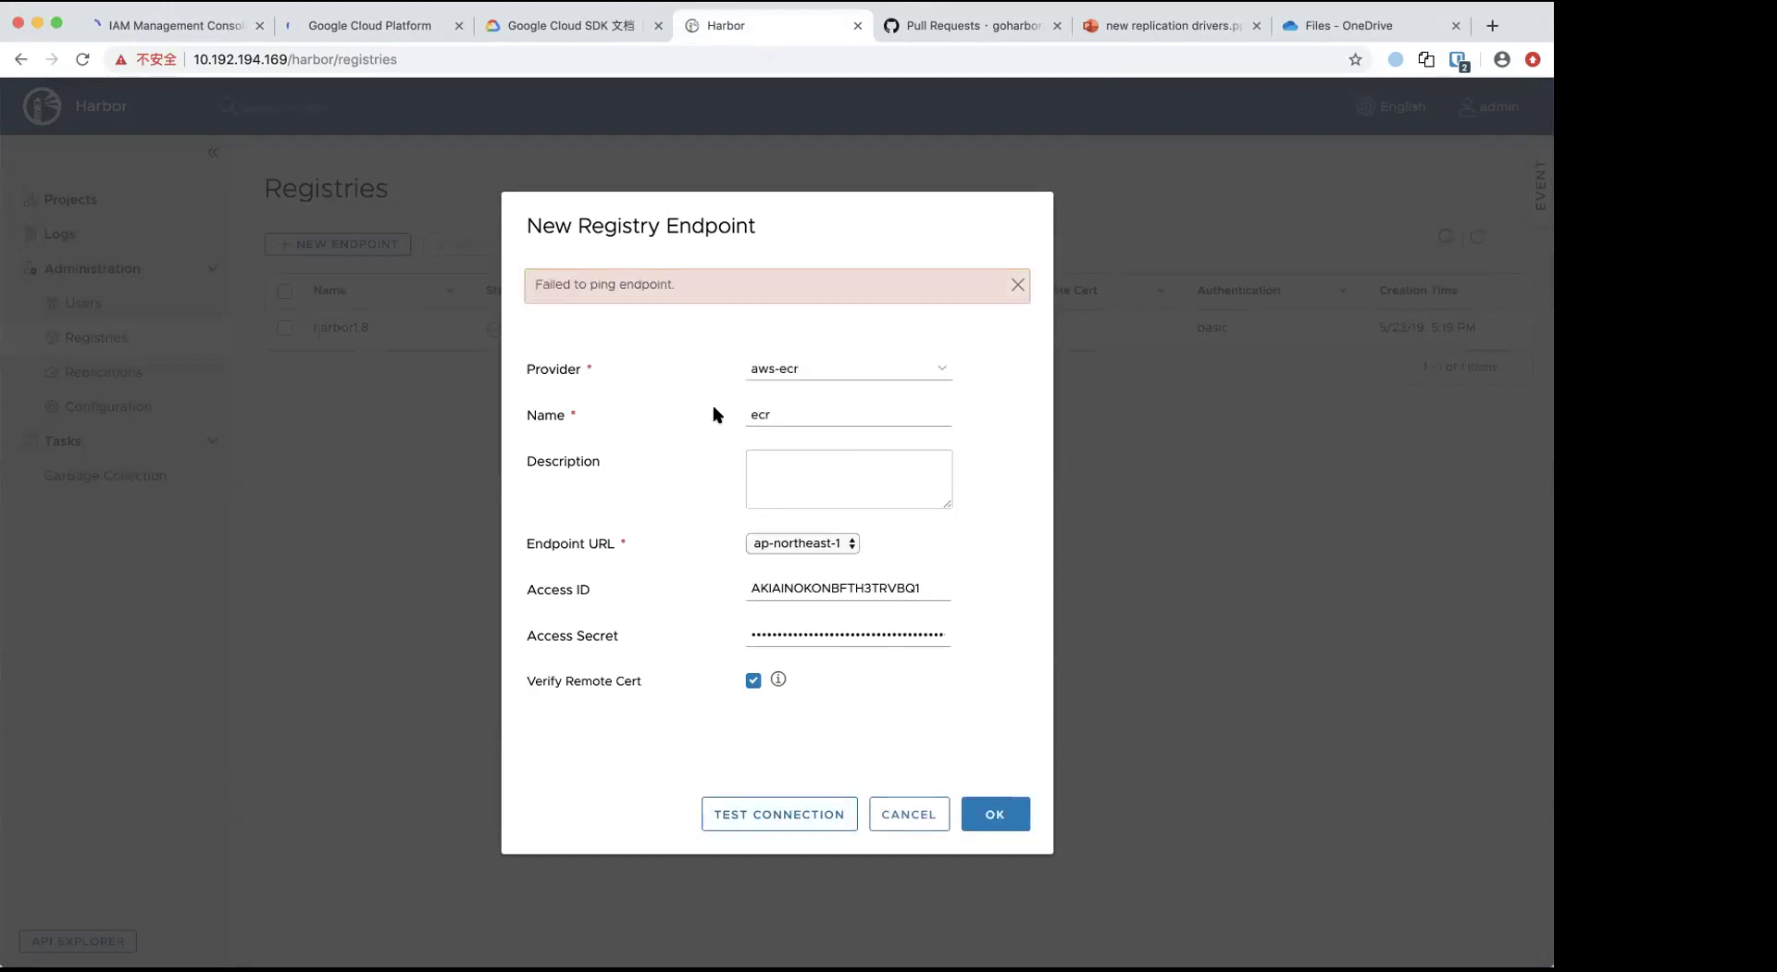
left_click(925, 586)
left_click(993, 815)
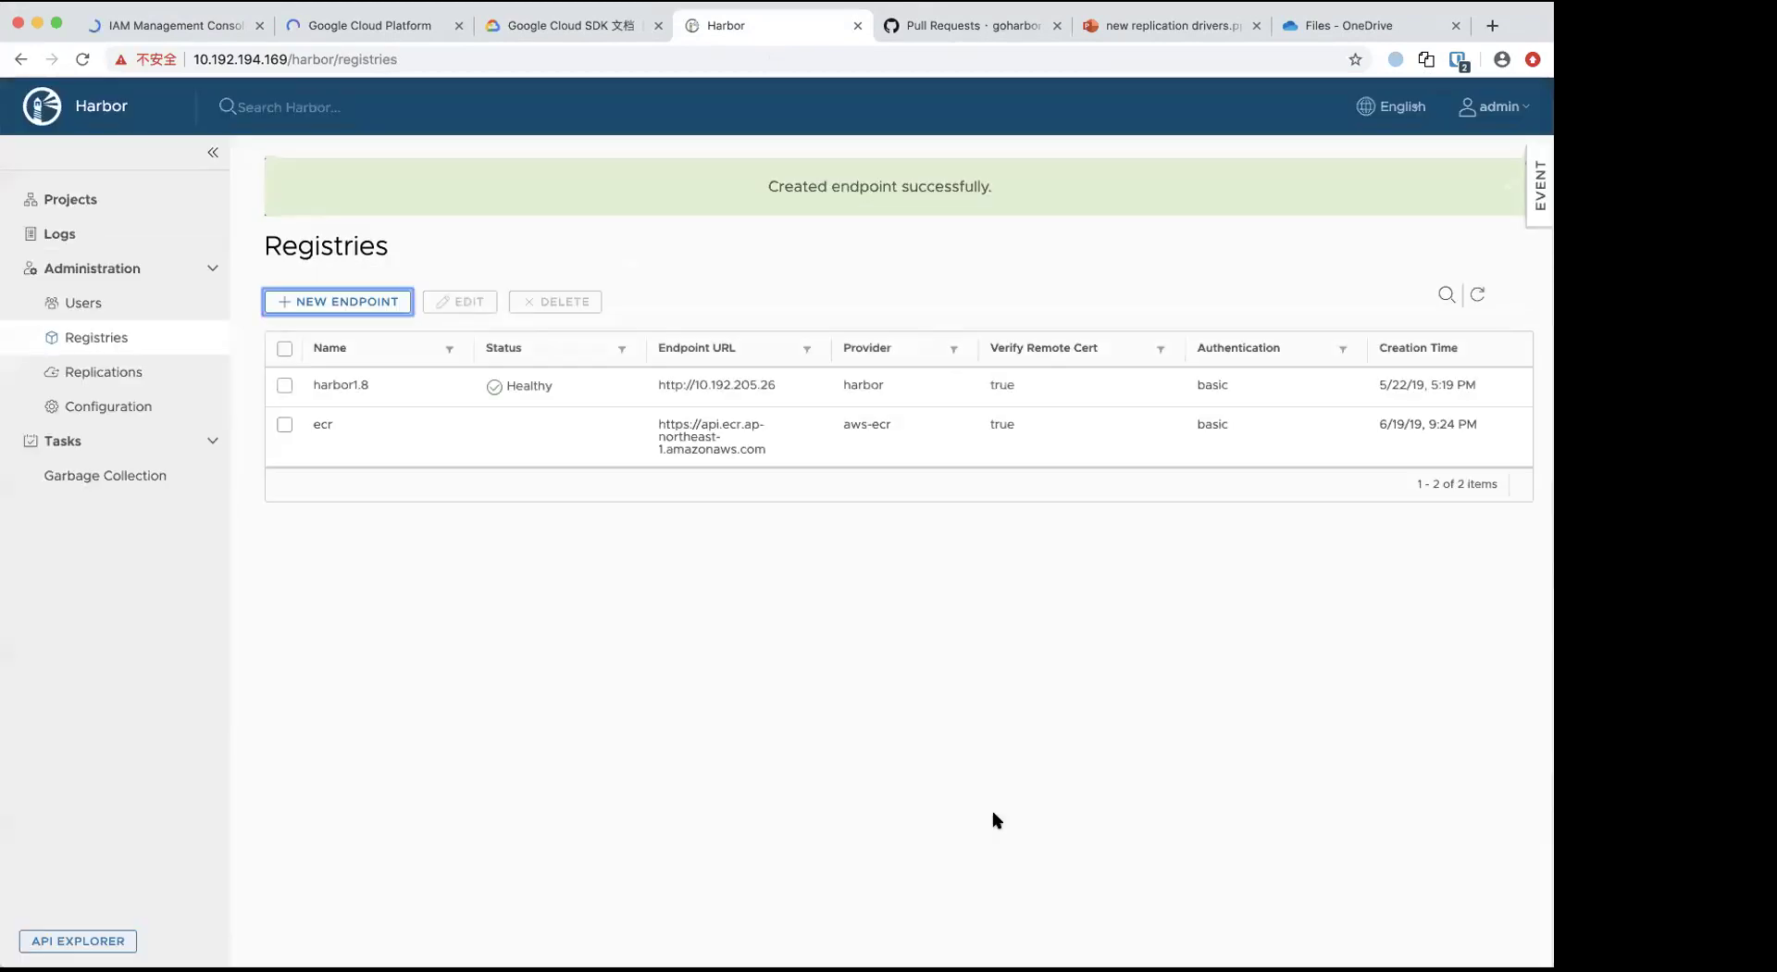
left_click(121, 378)
left_click(401, 243)
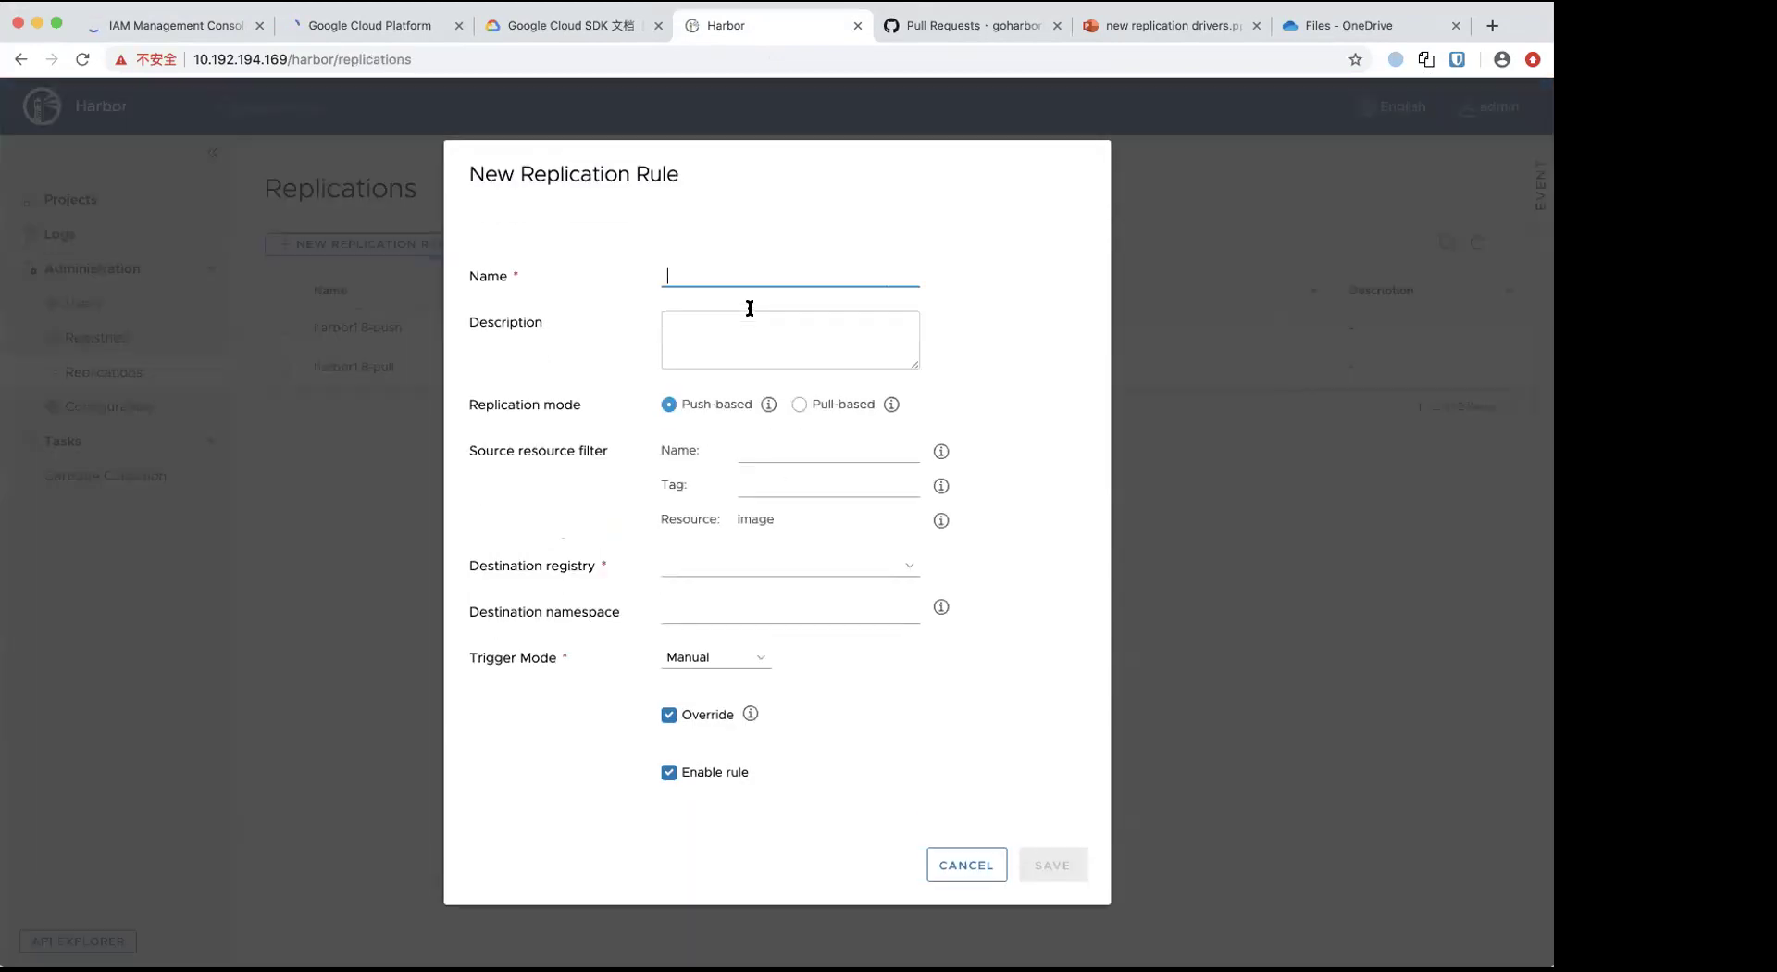
type("ecr-pull")
left_click(772, 454)
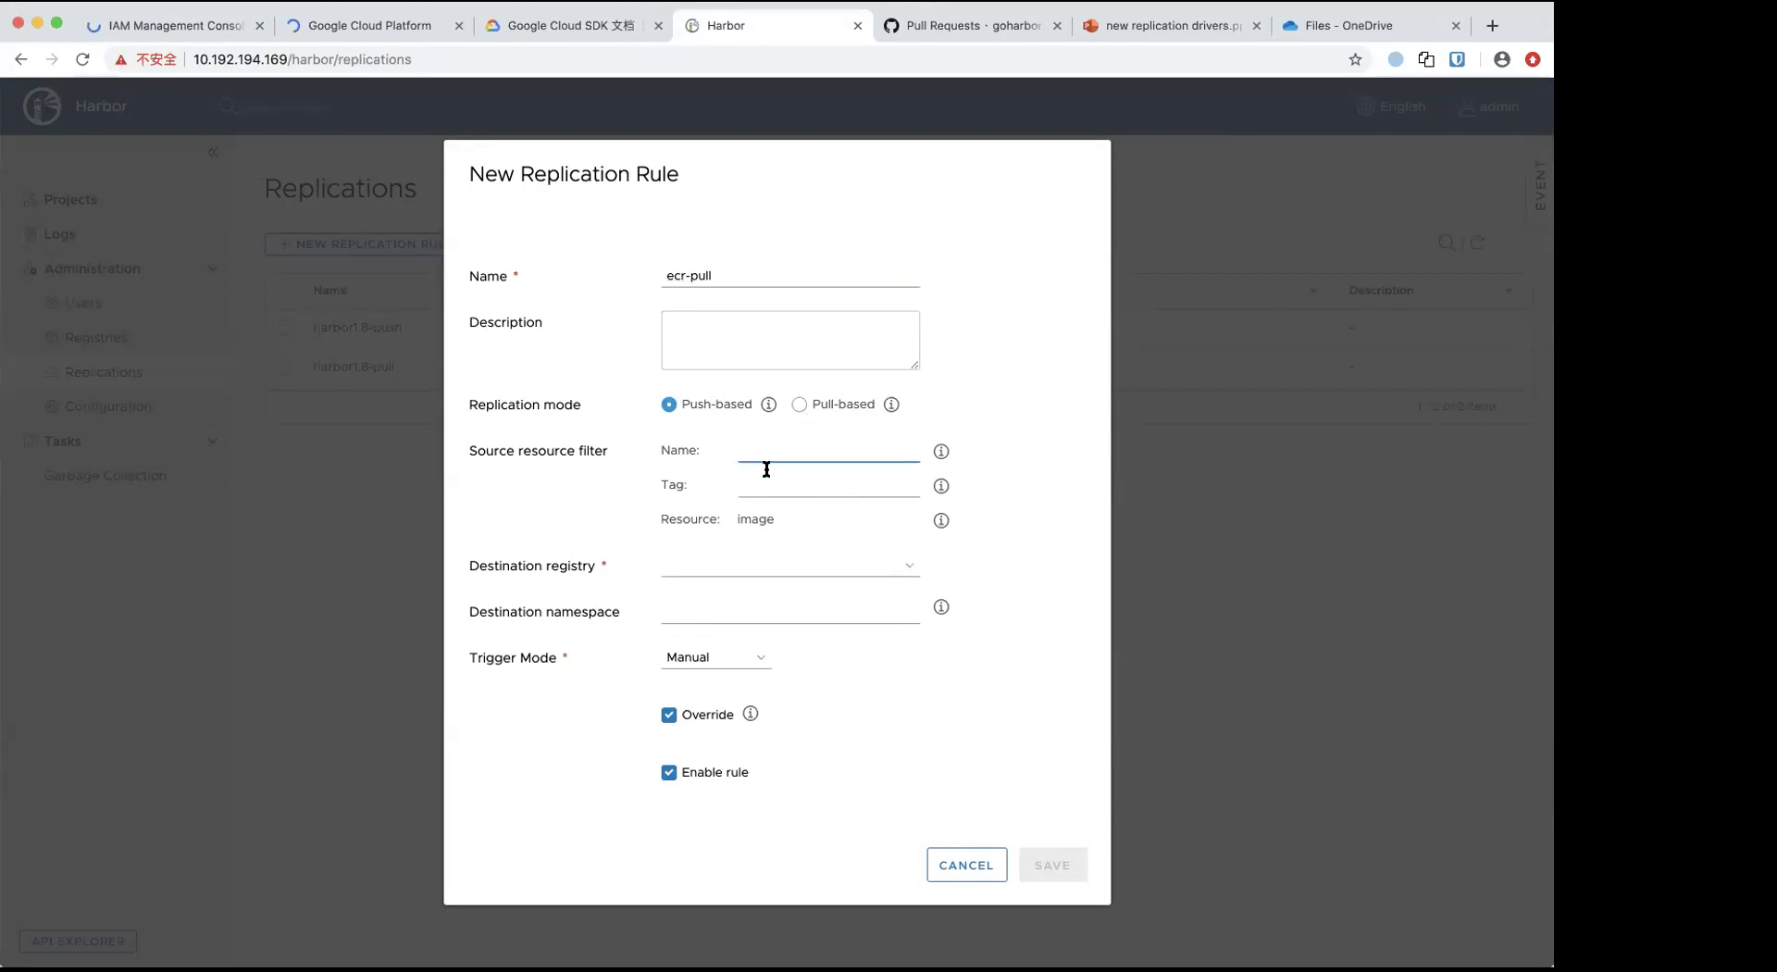
left_click(964, 874)
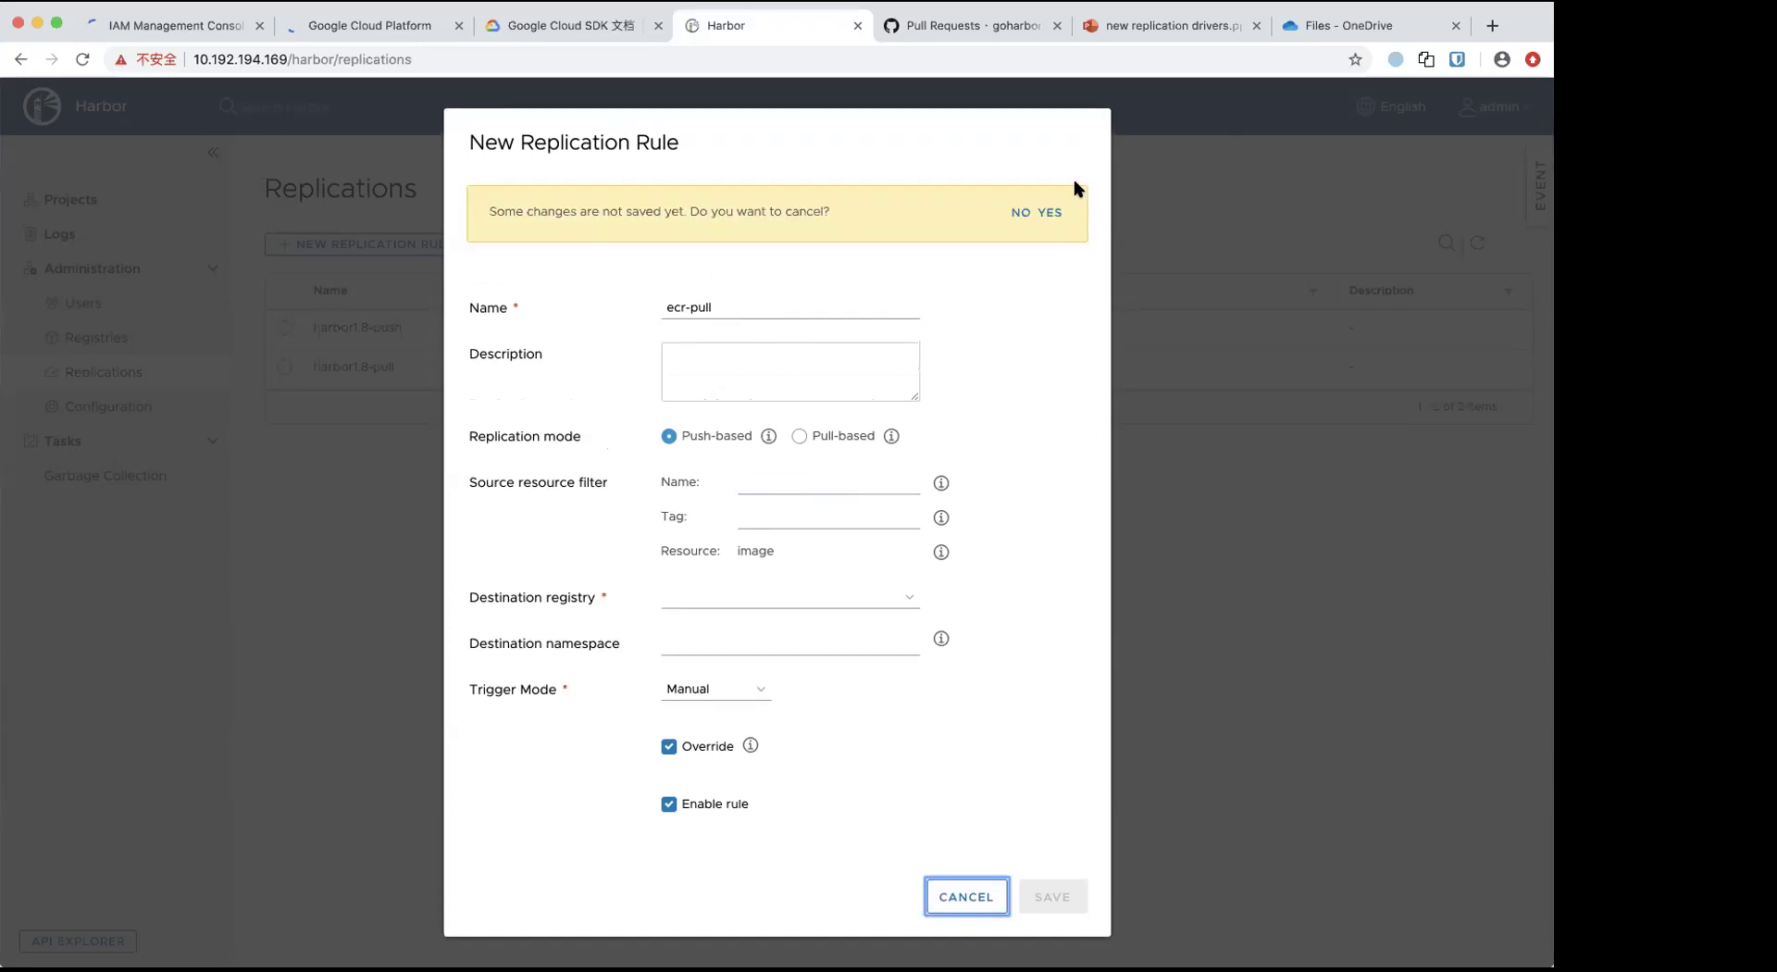
left_click(1046, 214)
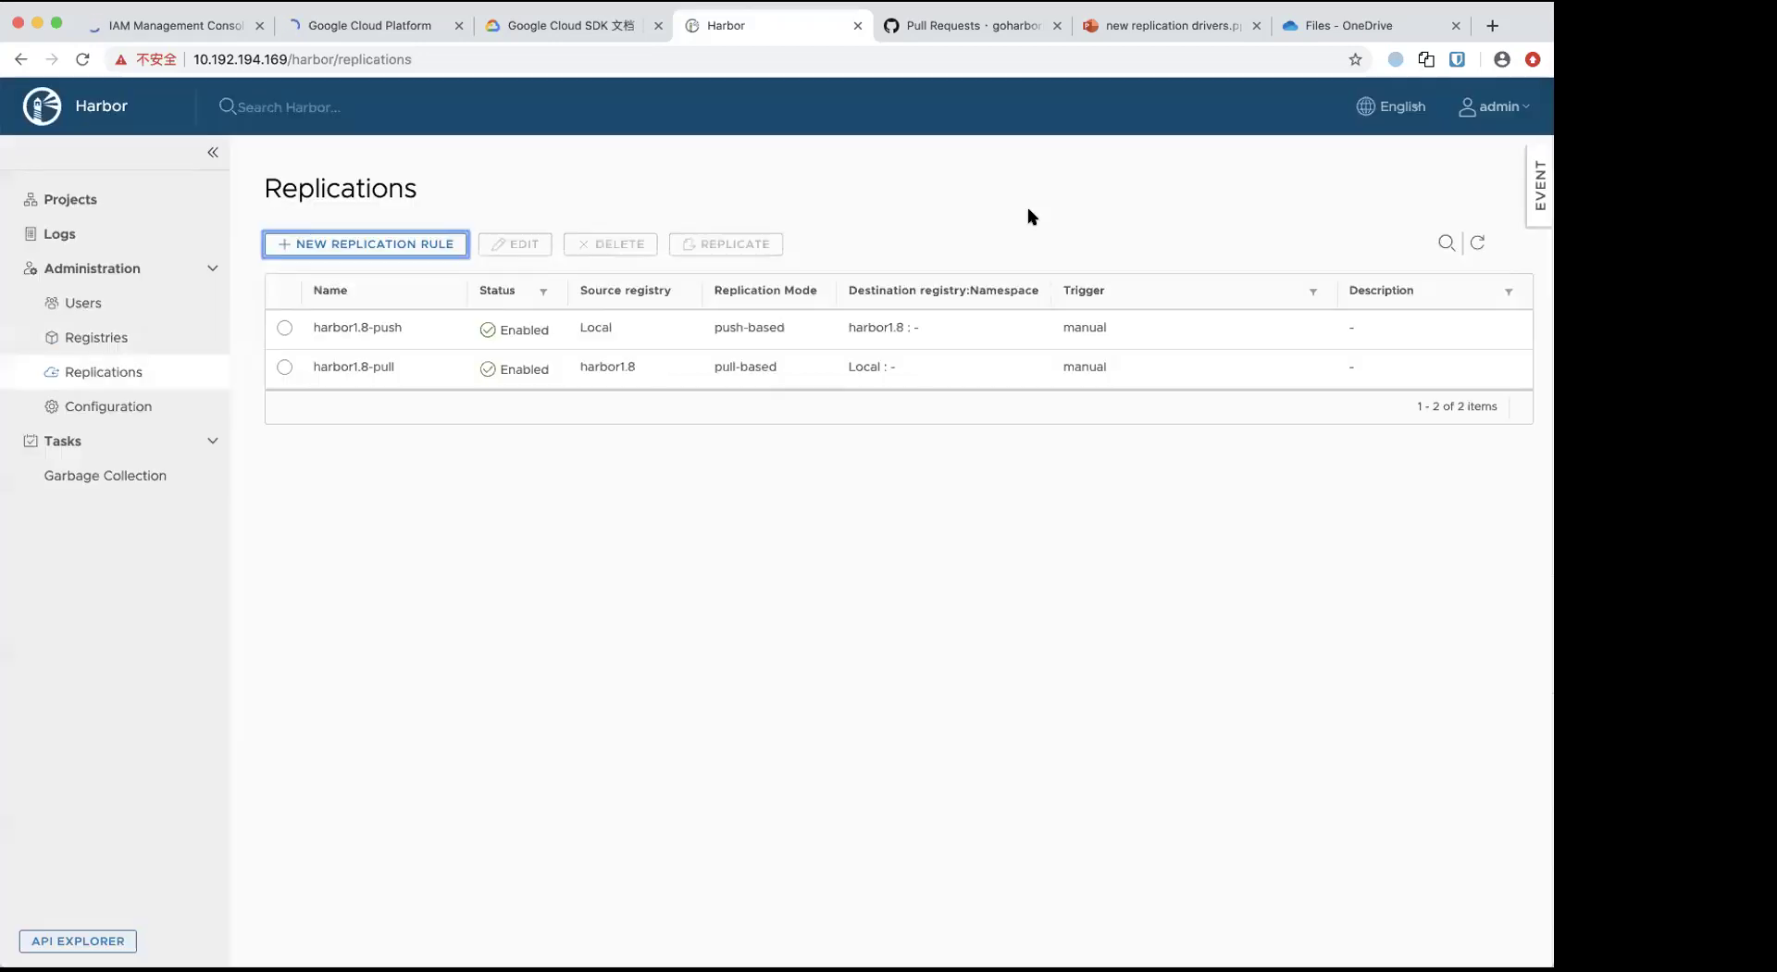
- Check the topush project's repositories and start a new replication rule named ecr-pull
left_click(88, 199)
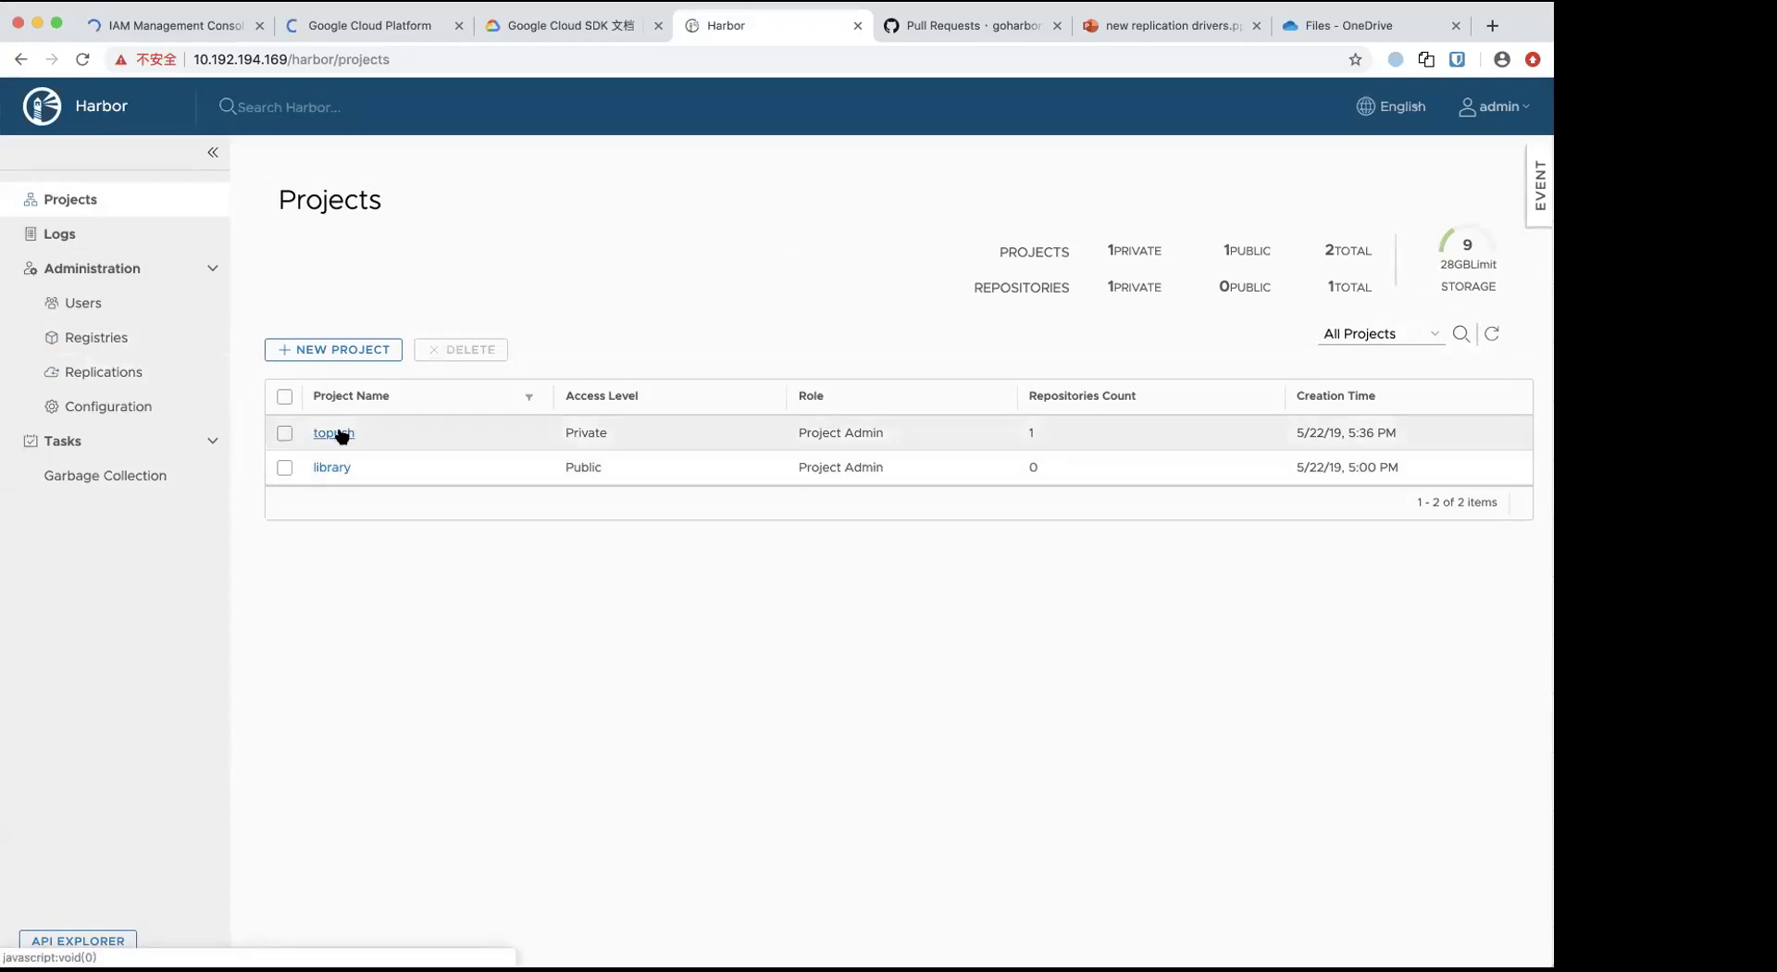
left_click(342, 435)
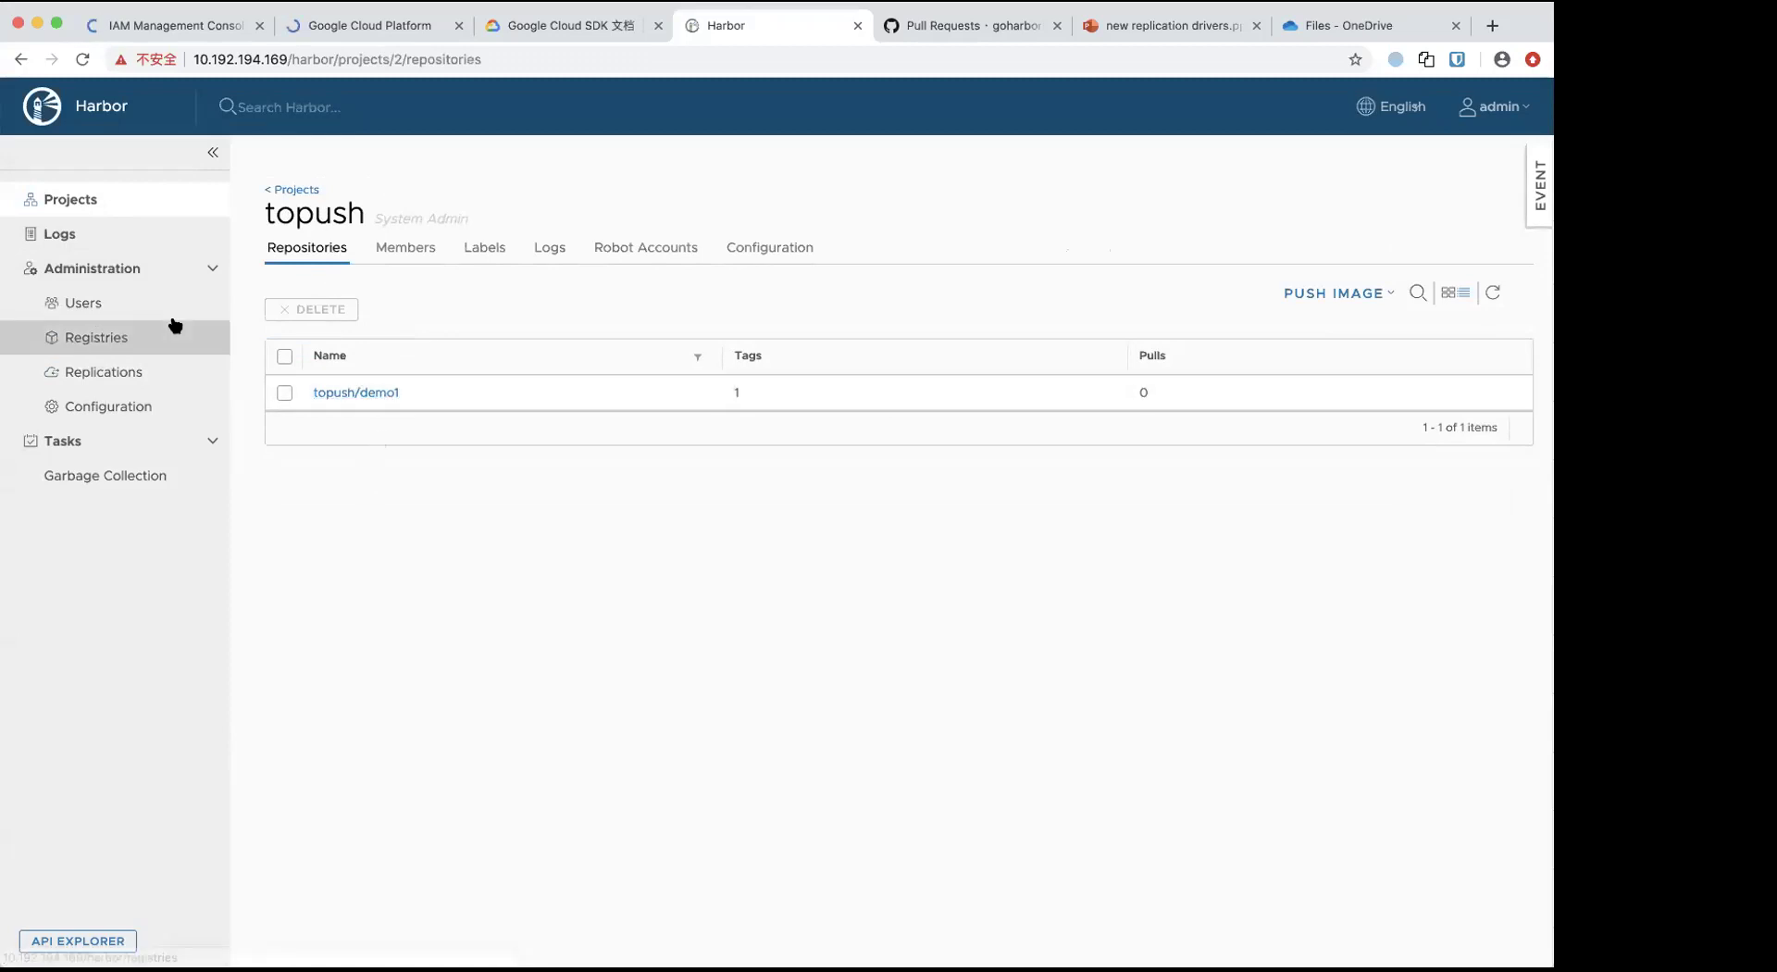
left_click(123, 371)
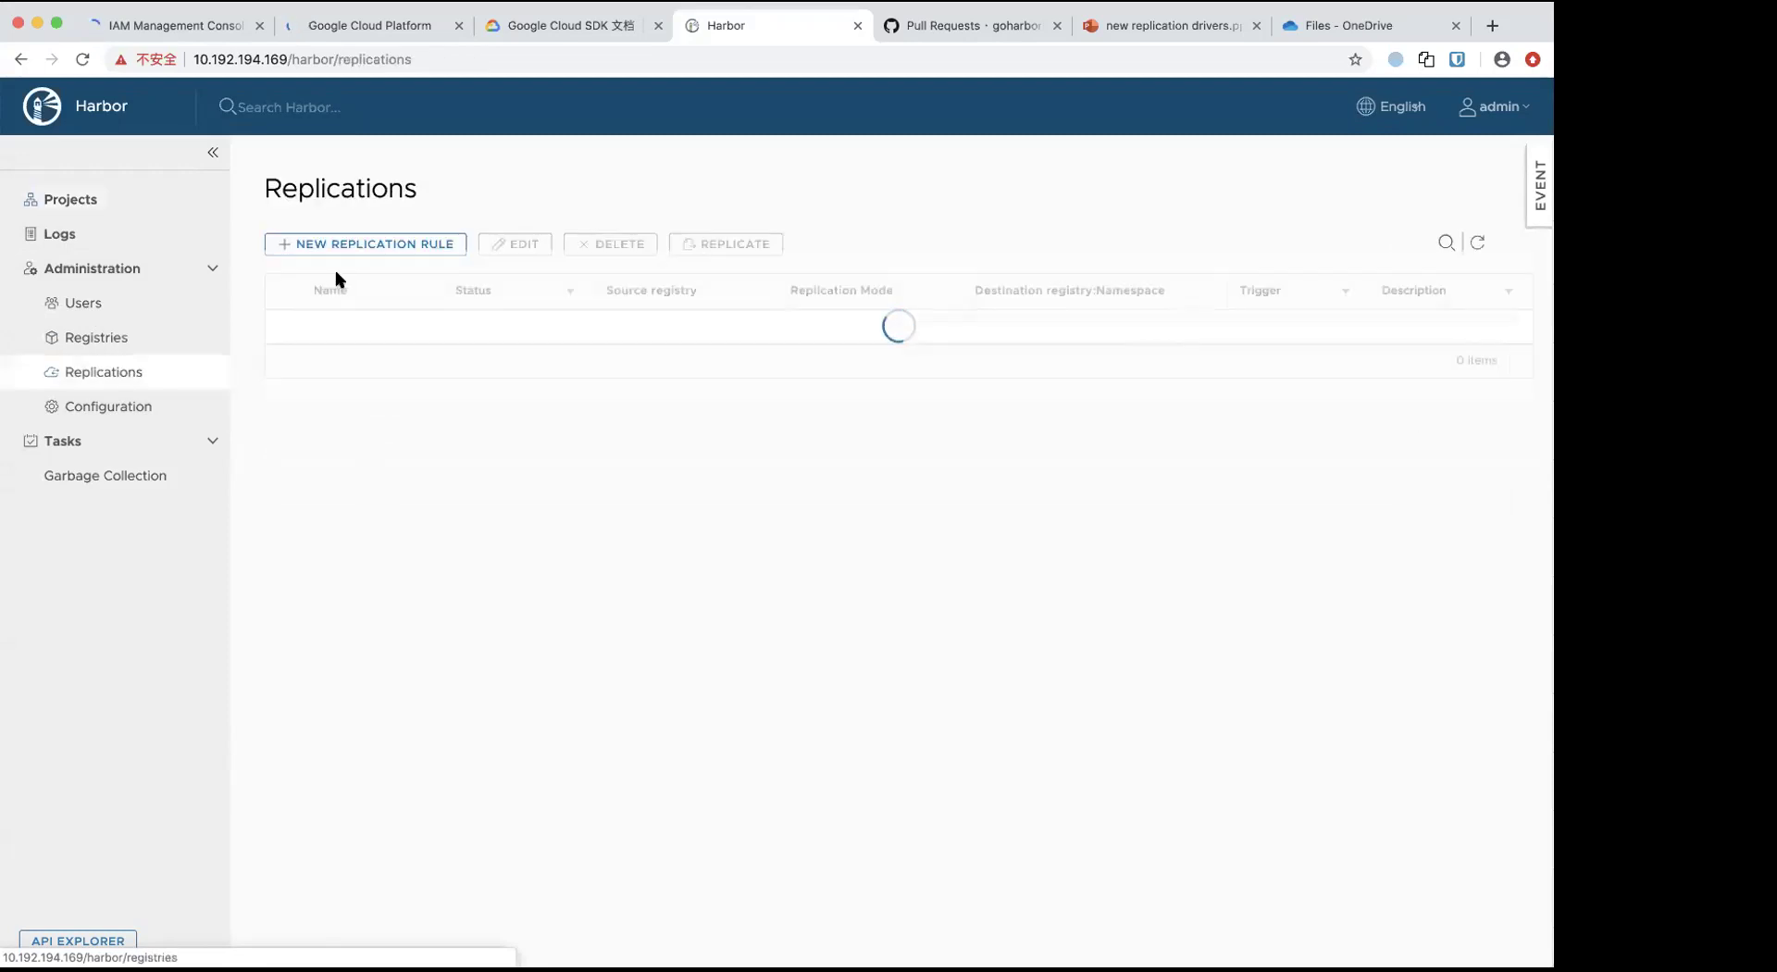
left_click(401, 244)
left_click(755, 274)
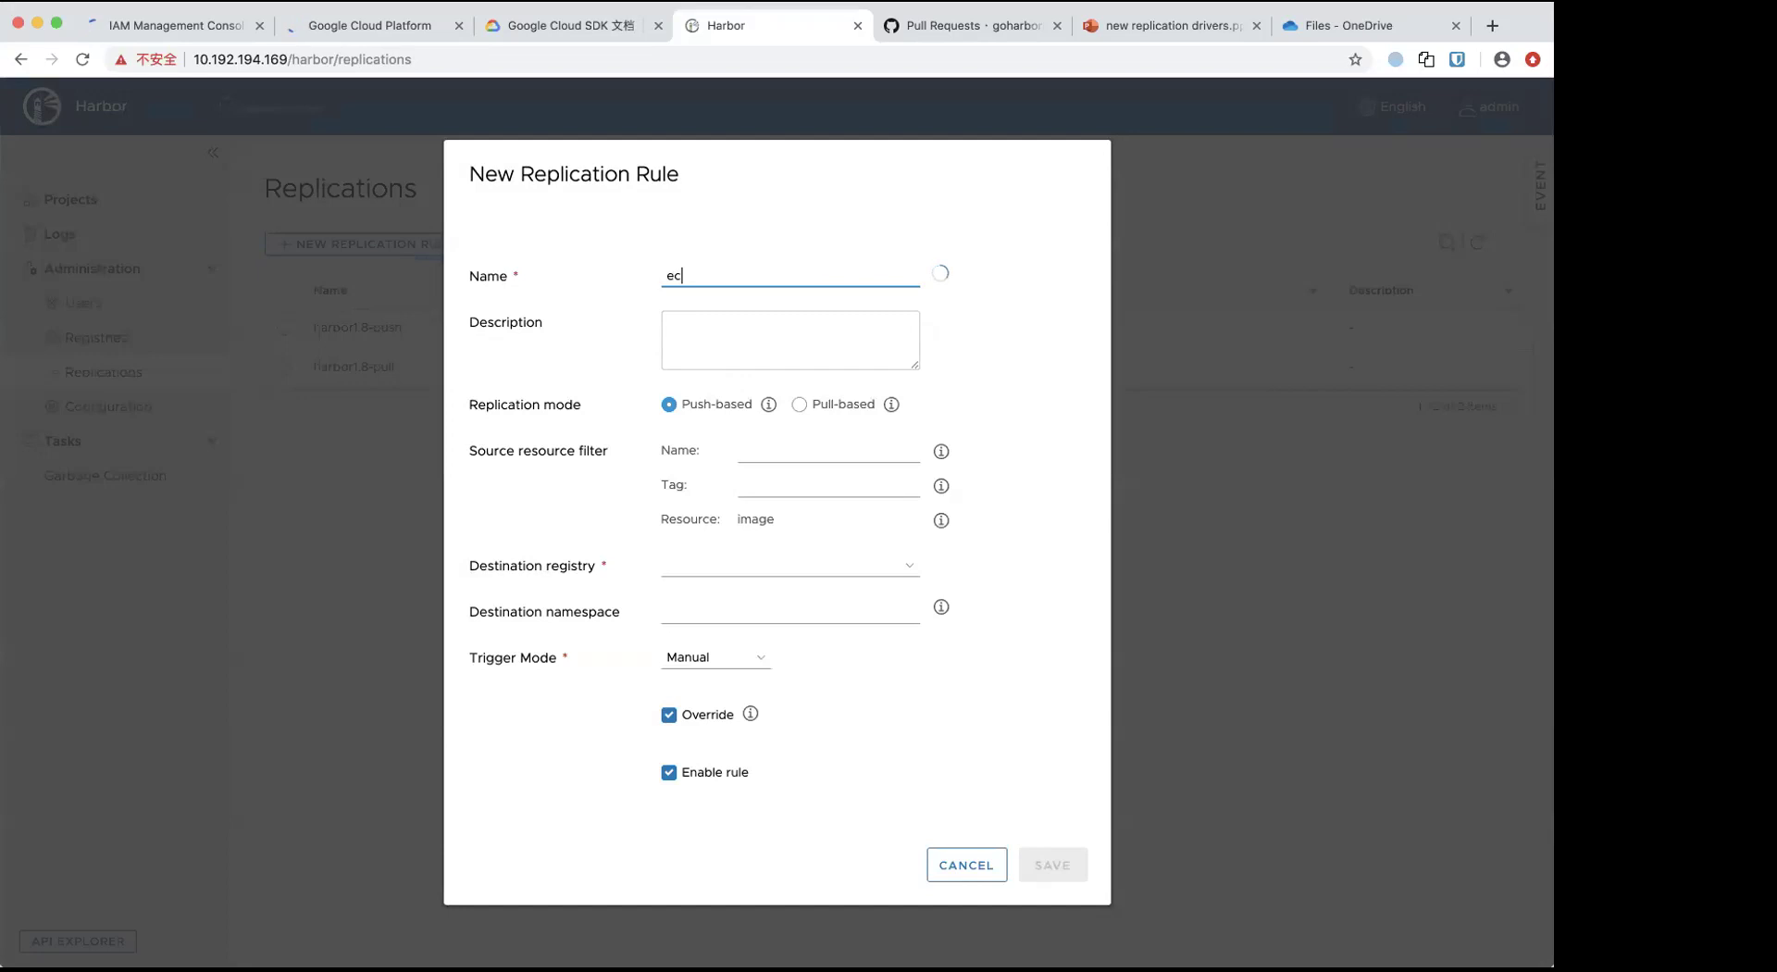
- Set the rule's source name filter to topush, its destination to the ecr registry with namespace topush, and save the rule
left_click(786, 454)
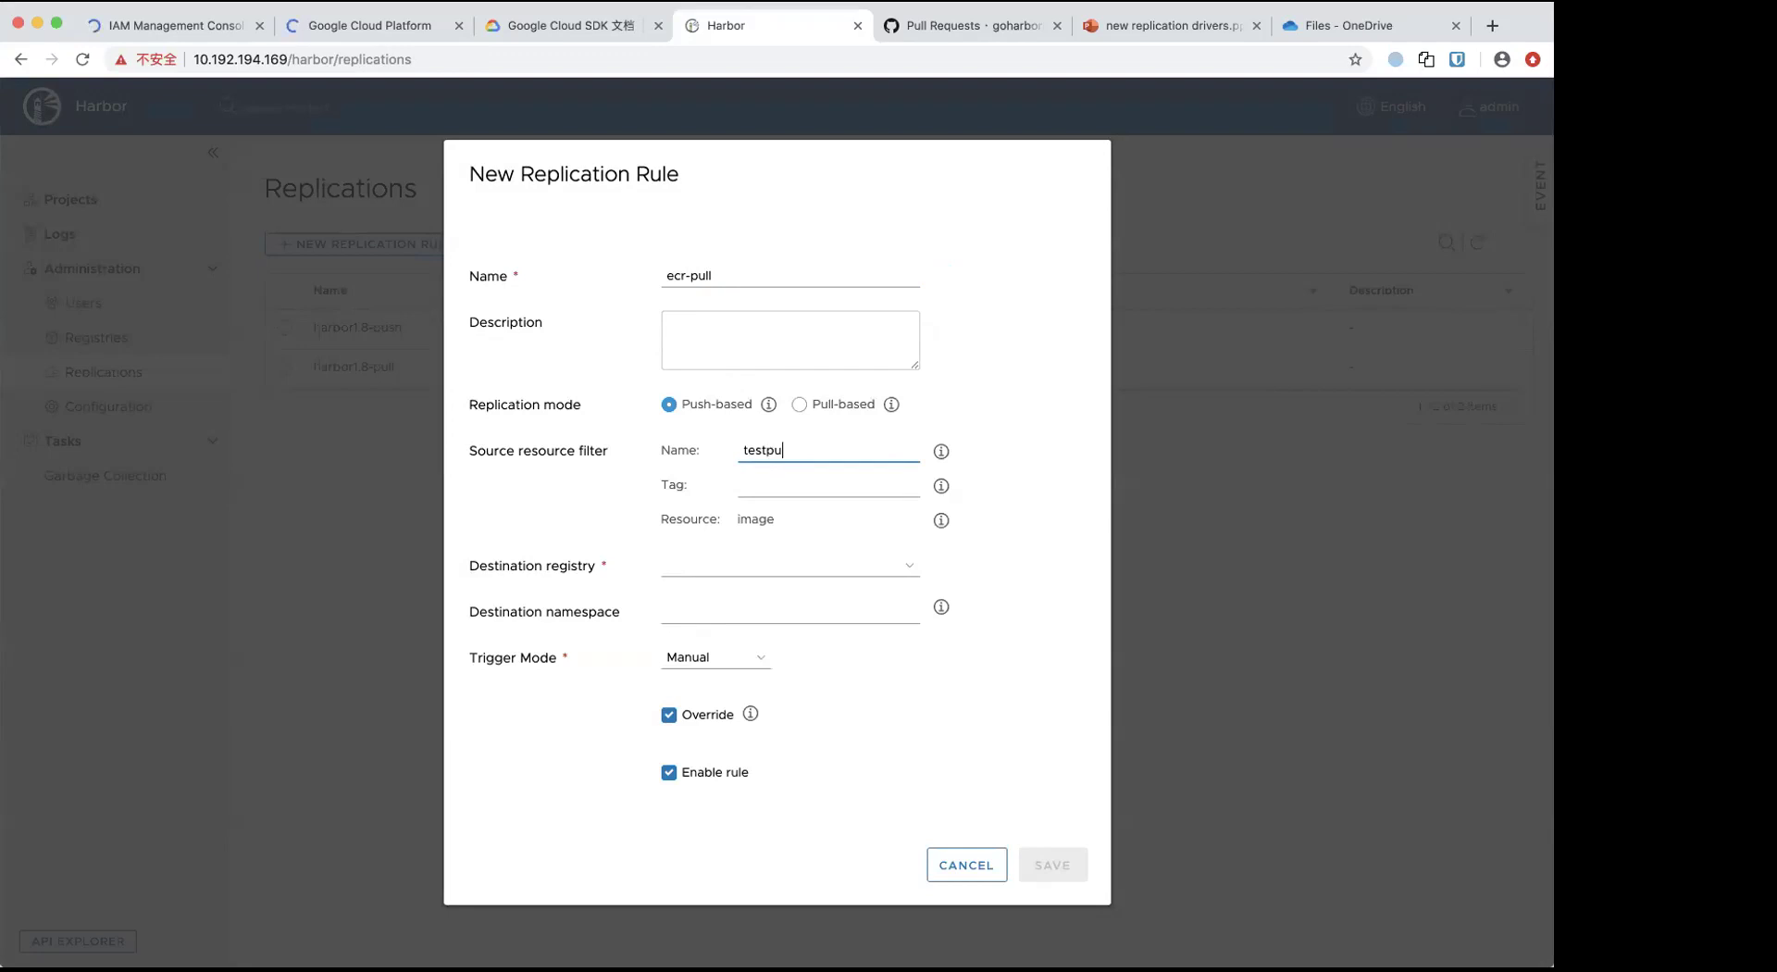
left_click(758, 564)
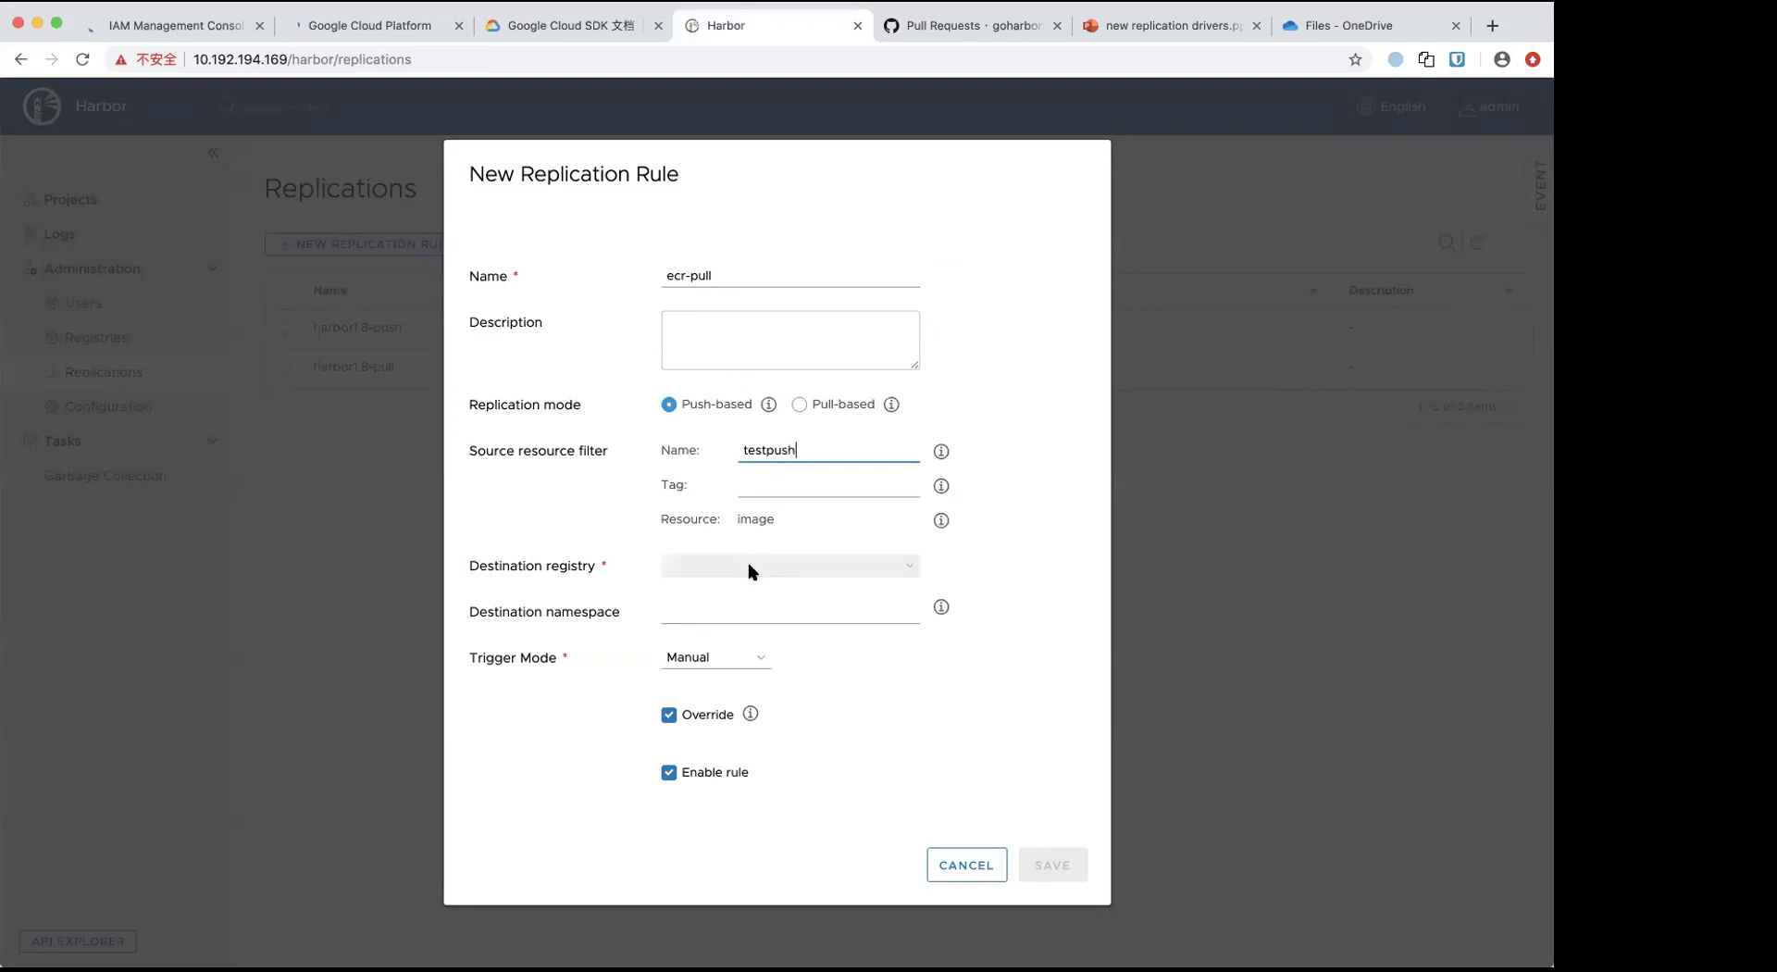
left_click(746, 582)
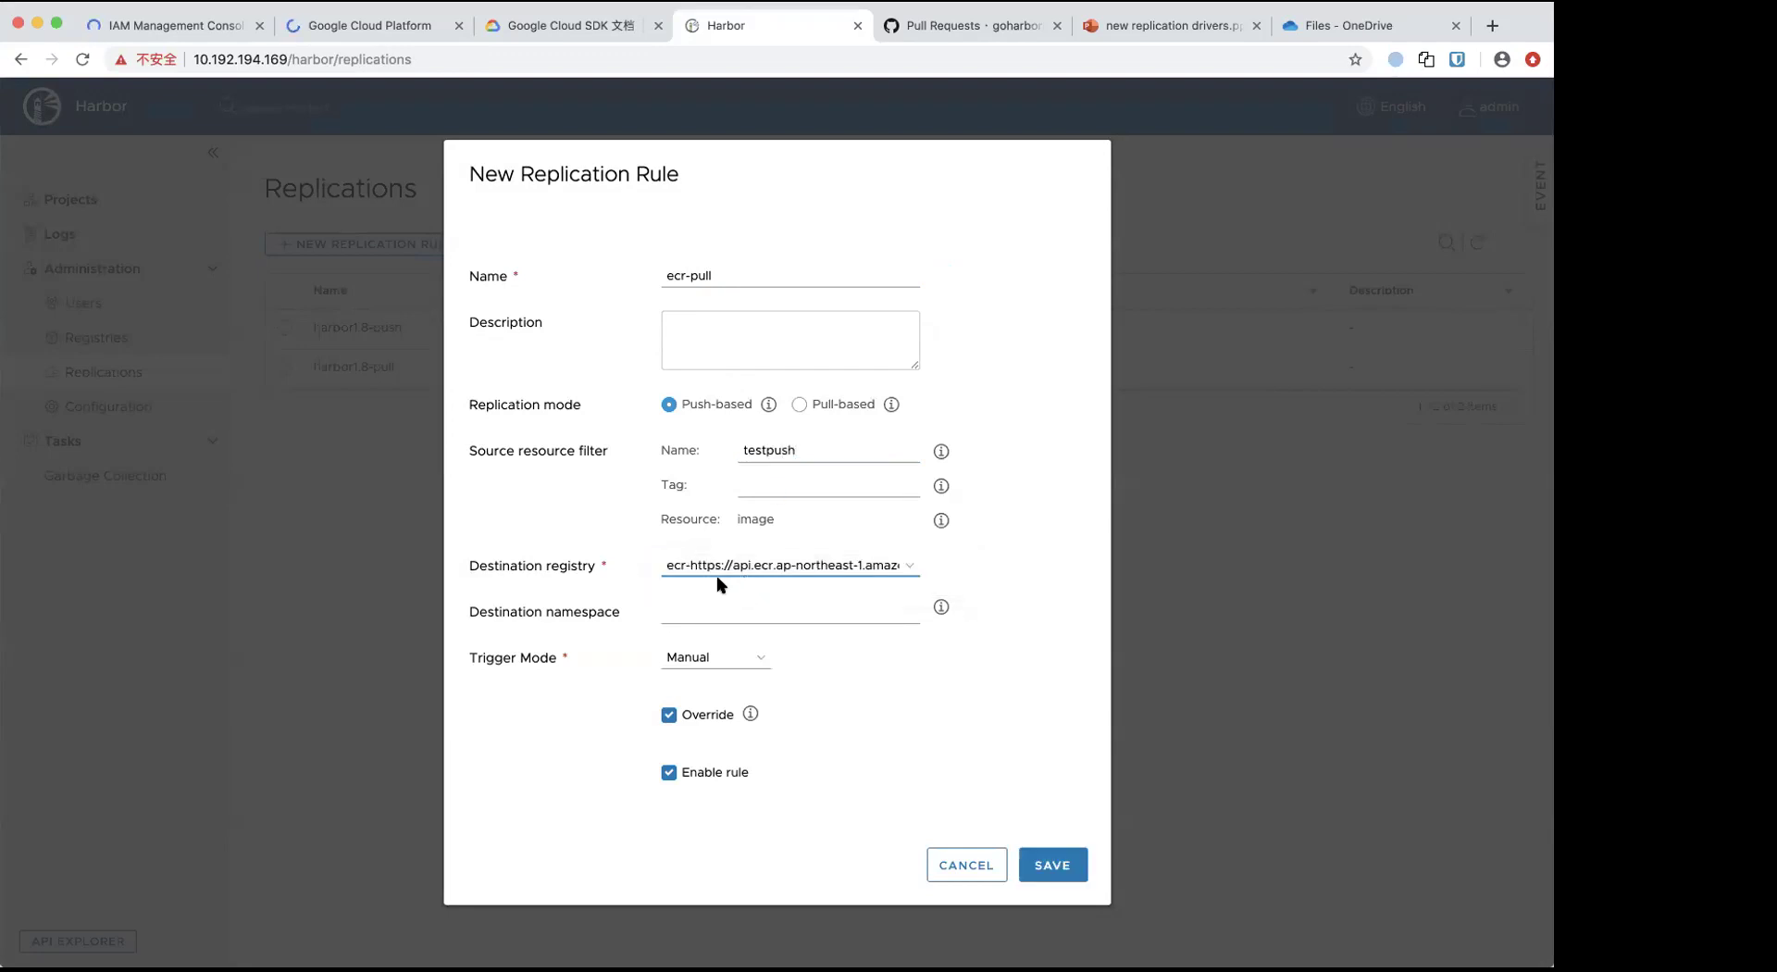
left_click(680, 608)
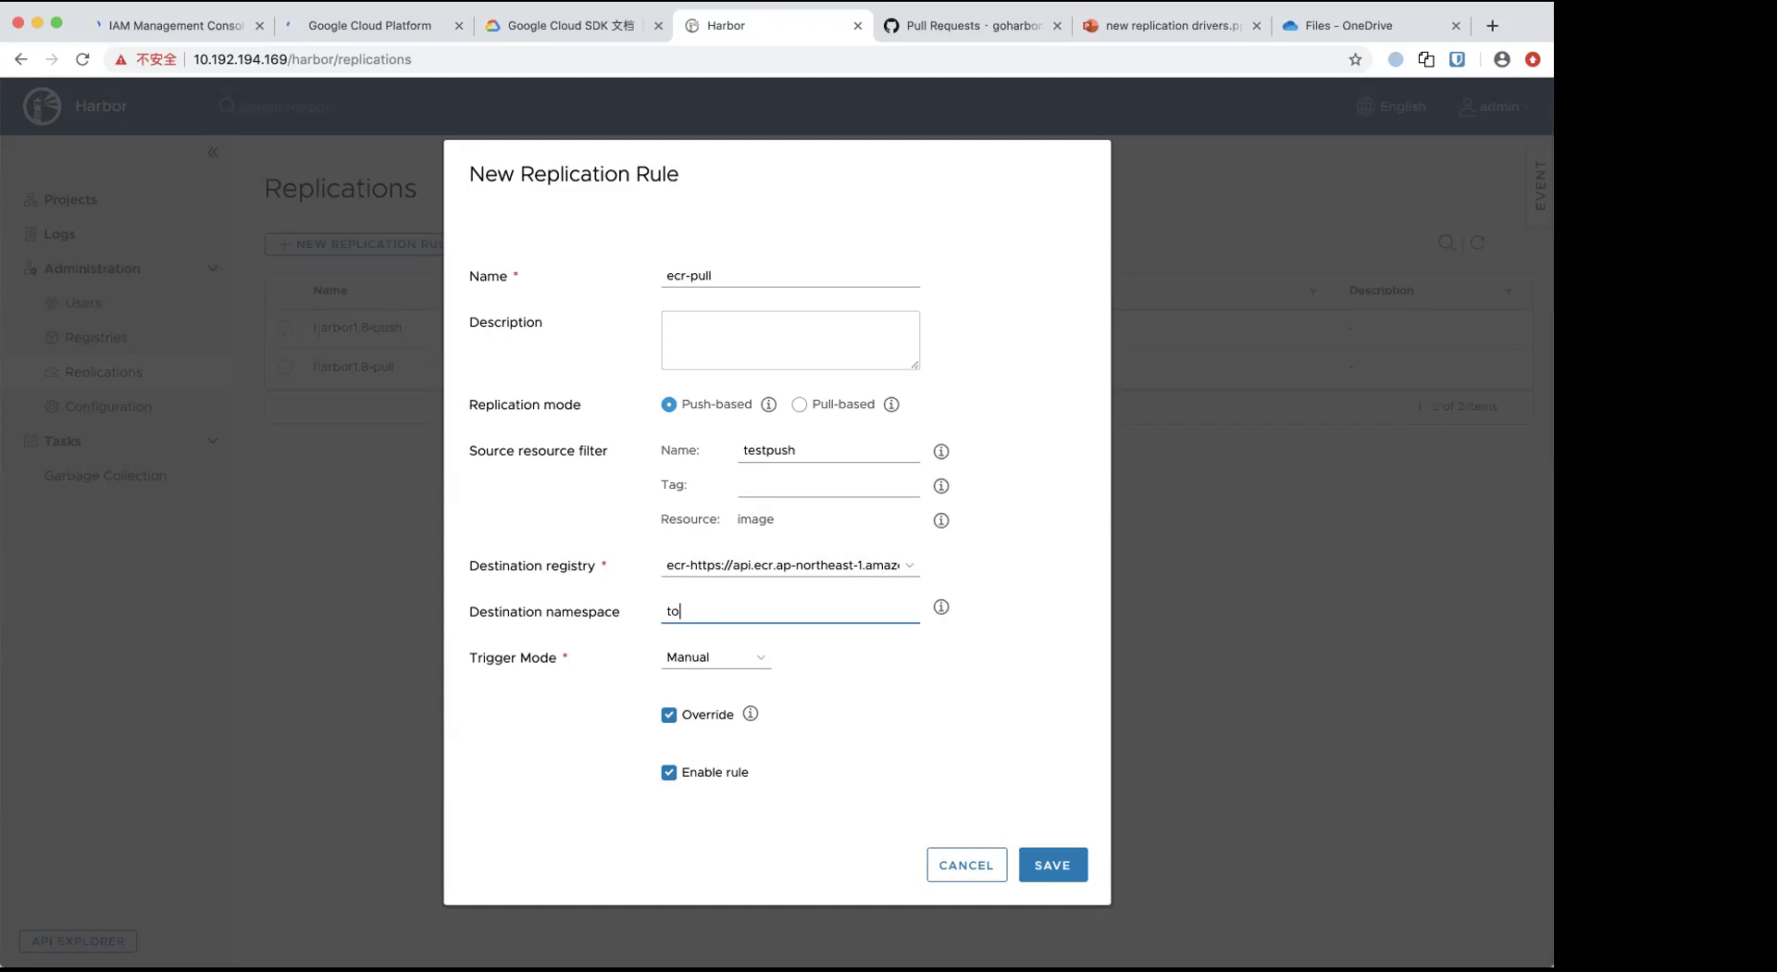
left_click_drag(765, 450, 719, 454)
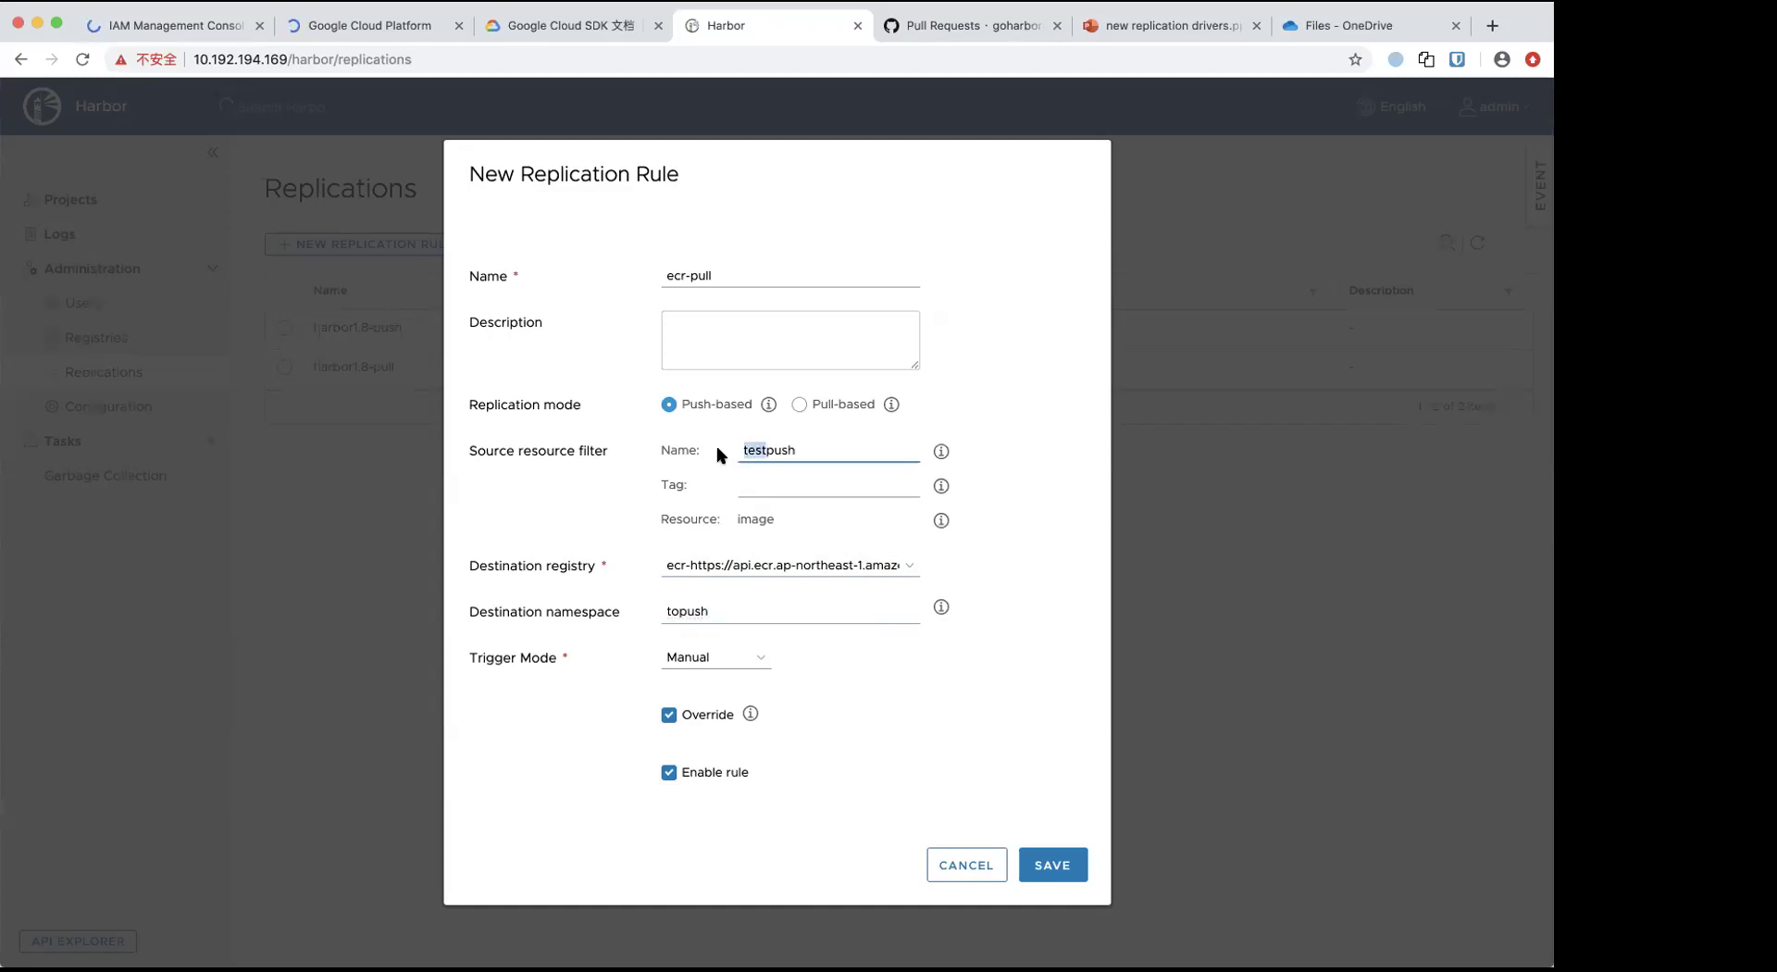
type("to")
left_click(1062, 864)
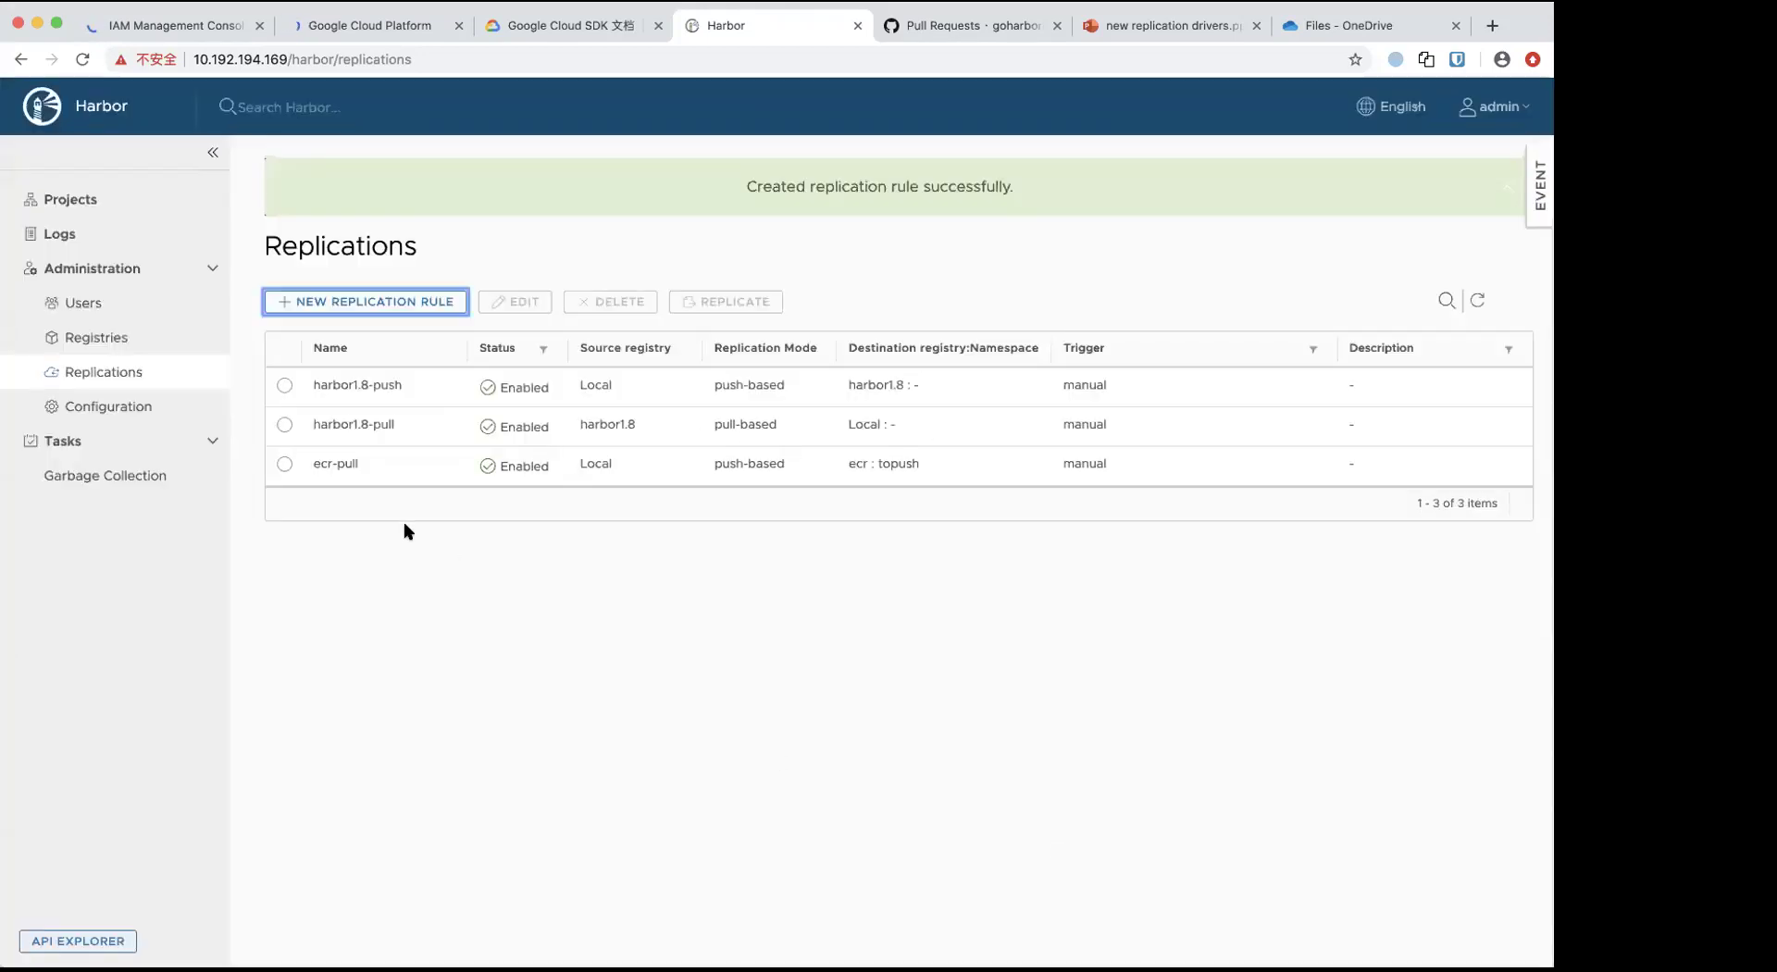
- Open Harbor's project list, return to the AWS console page, and set the browser's proxy profile to auto switch
left_click(67, 201)
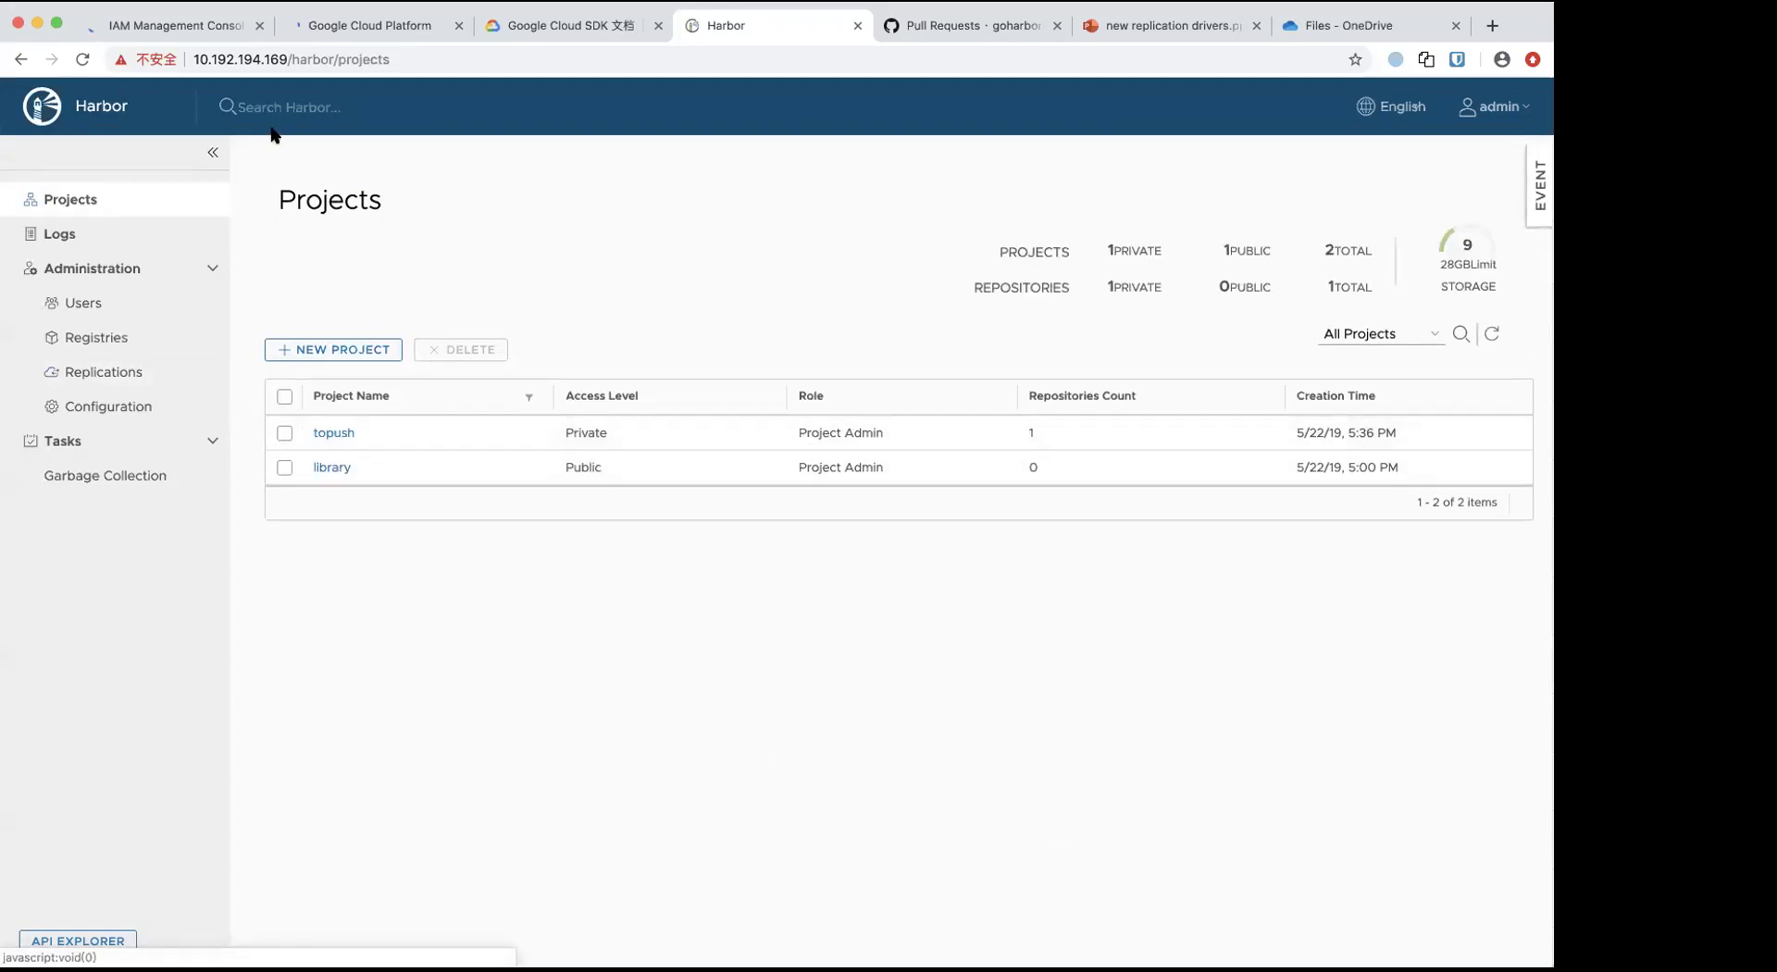
left_click(193, 25)
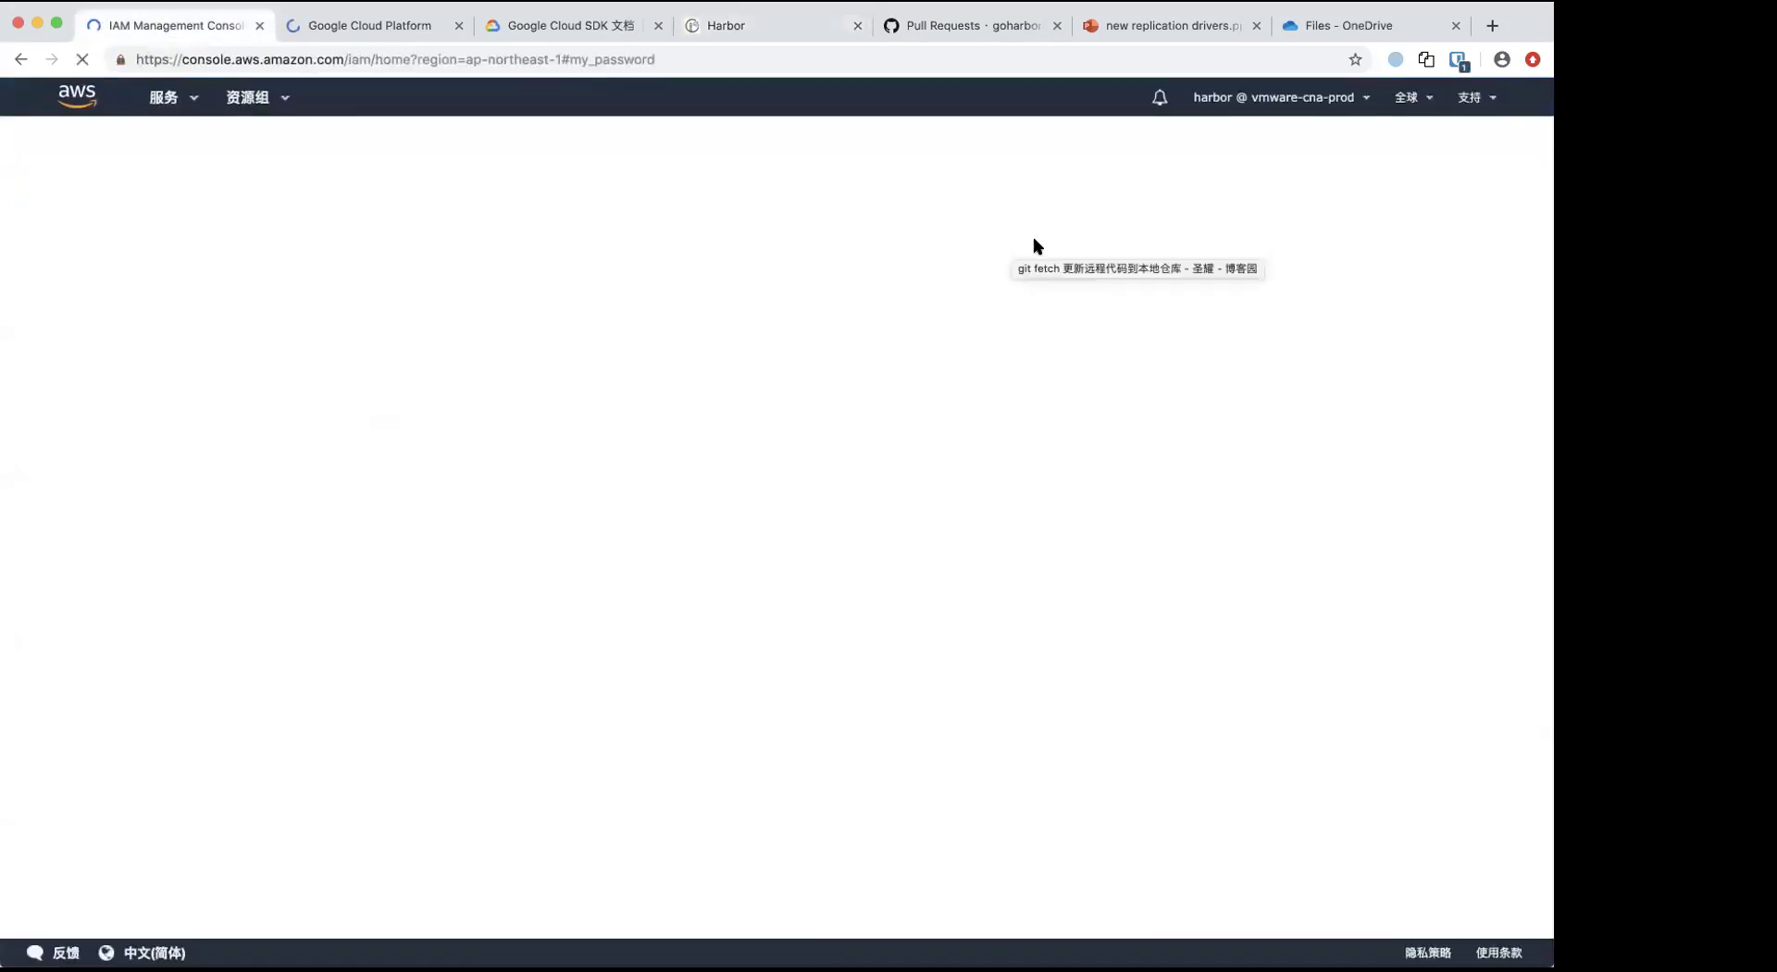
left_click(1395, 59)
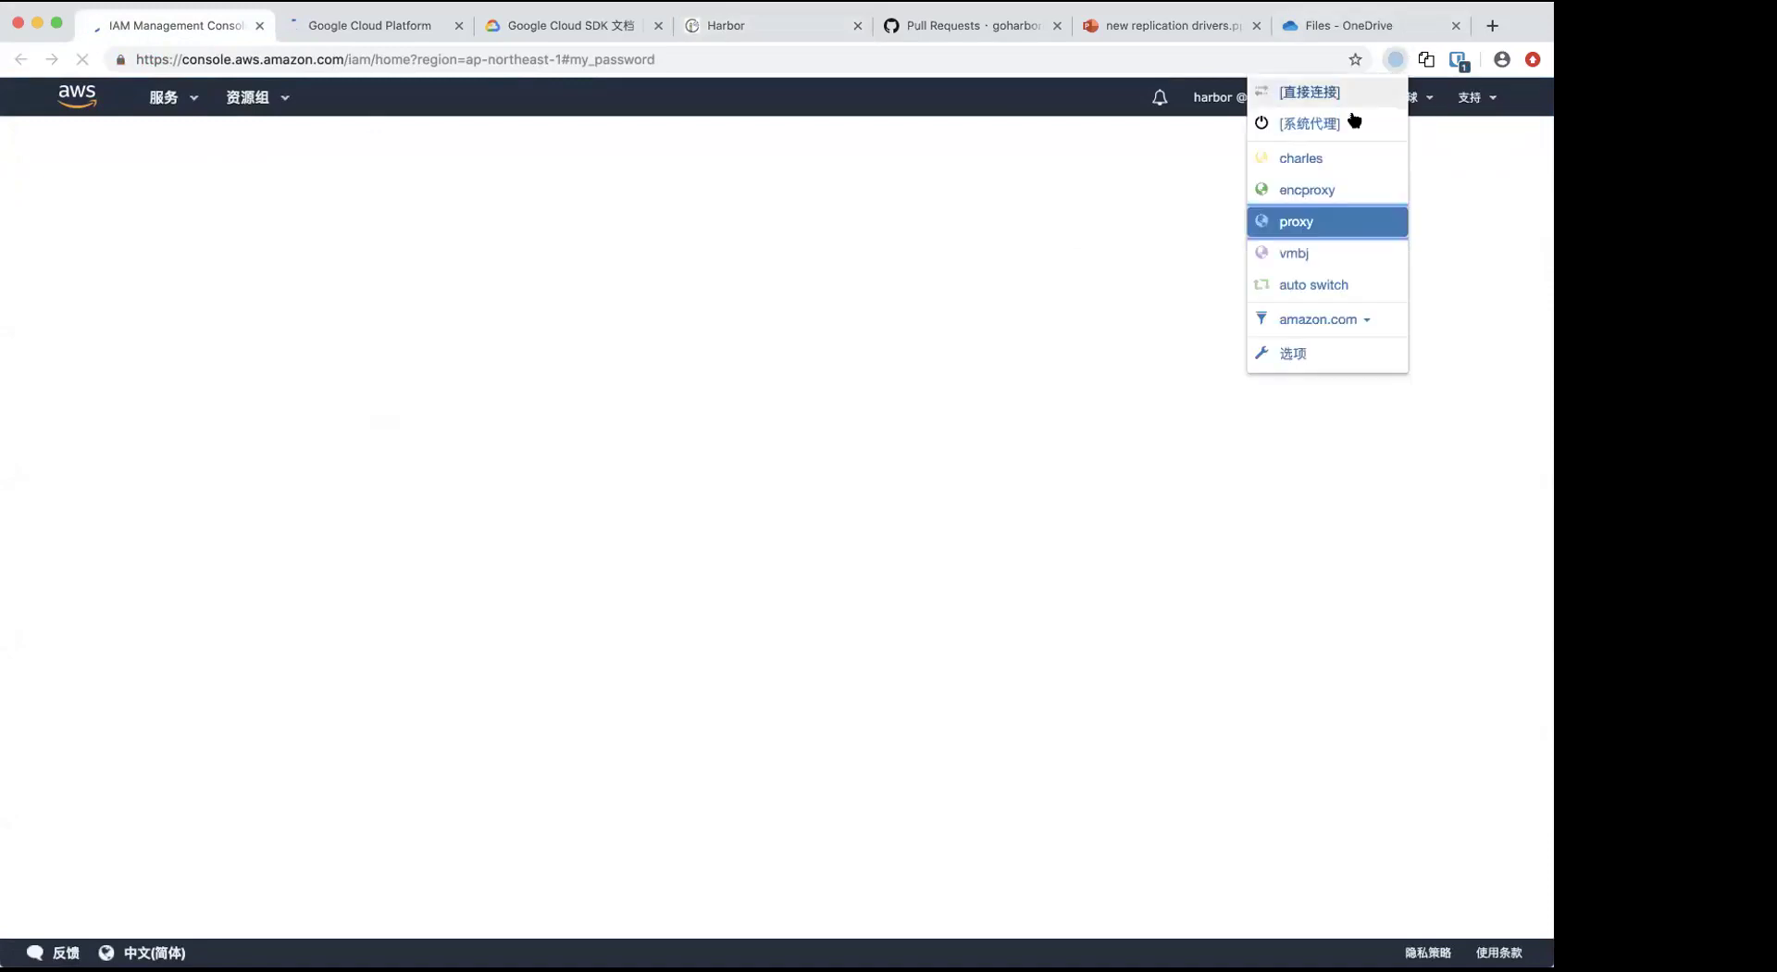
left_click(1318, 285)
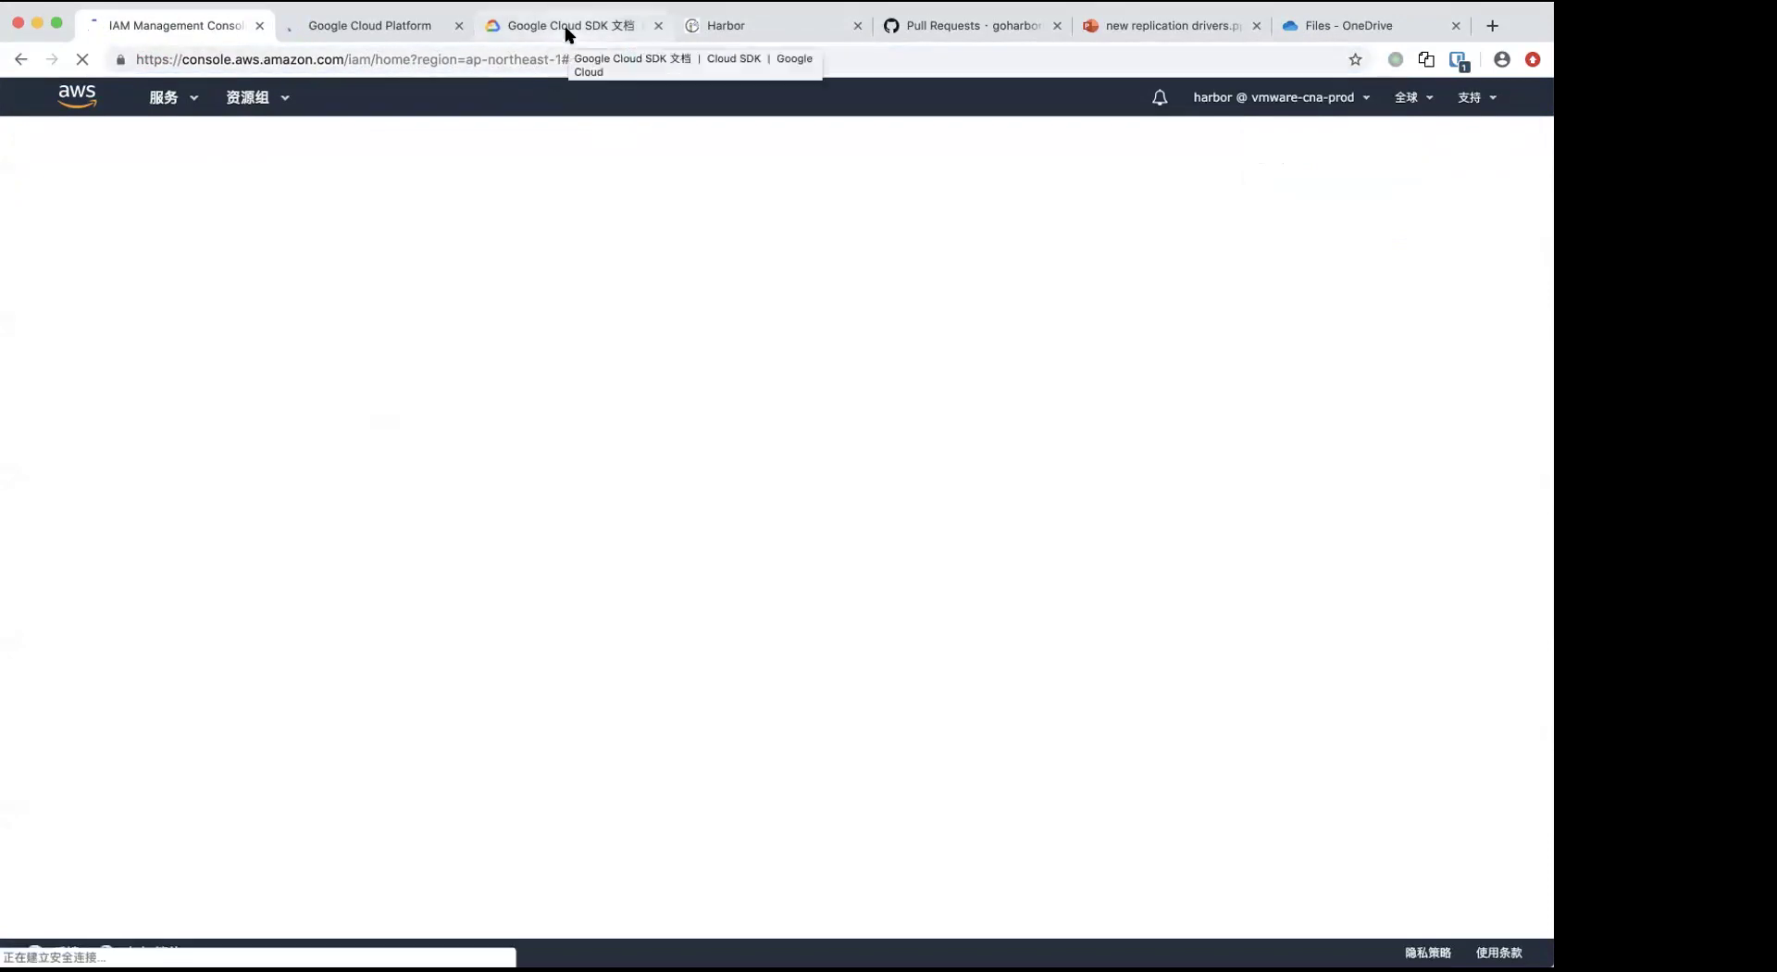
left_click(559, 60)
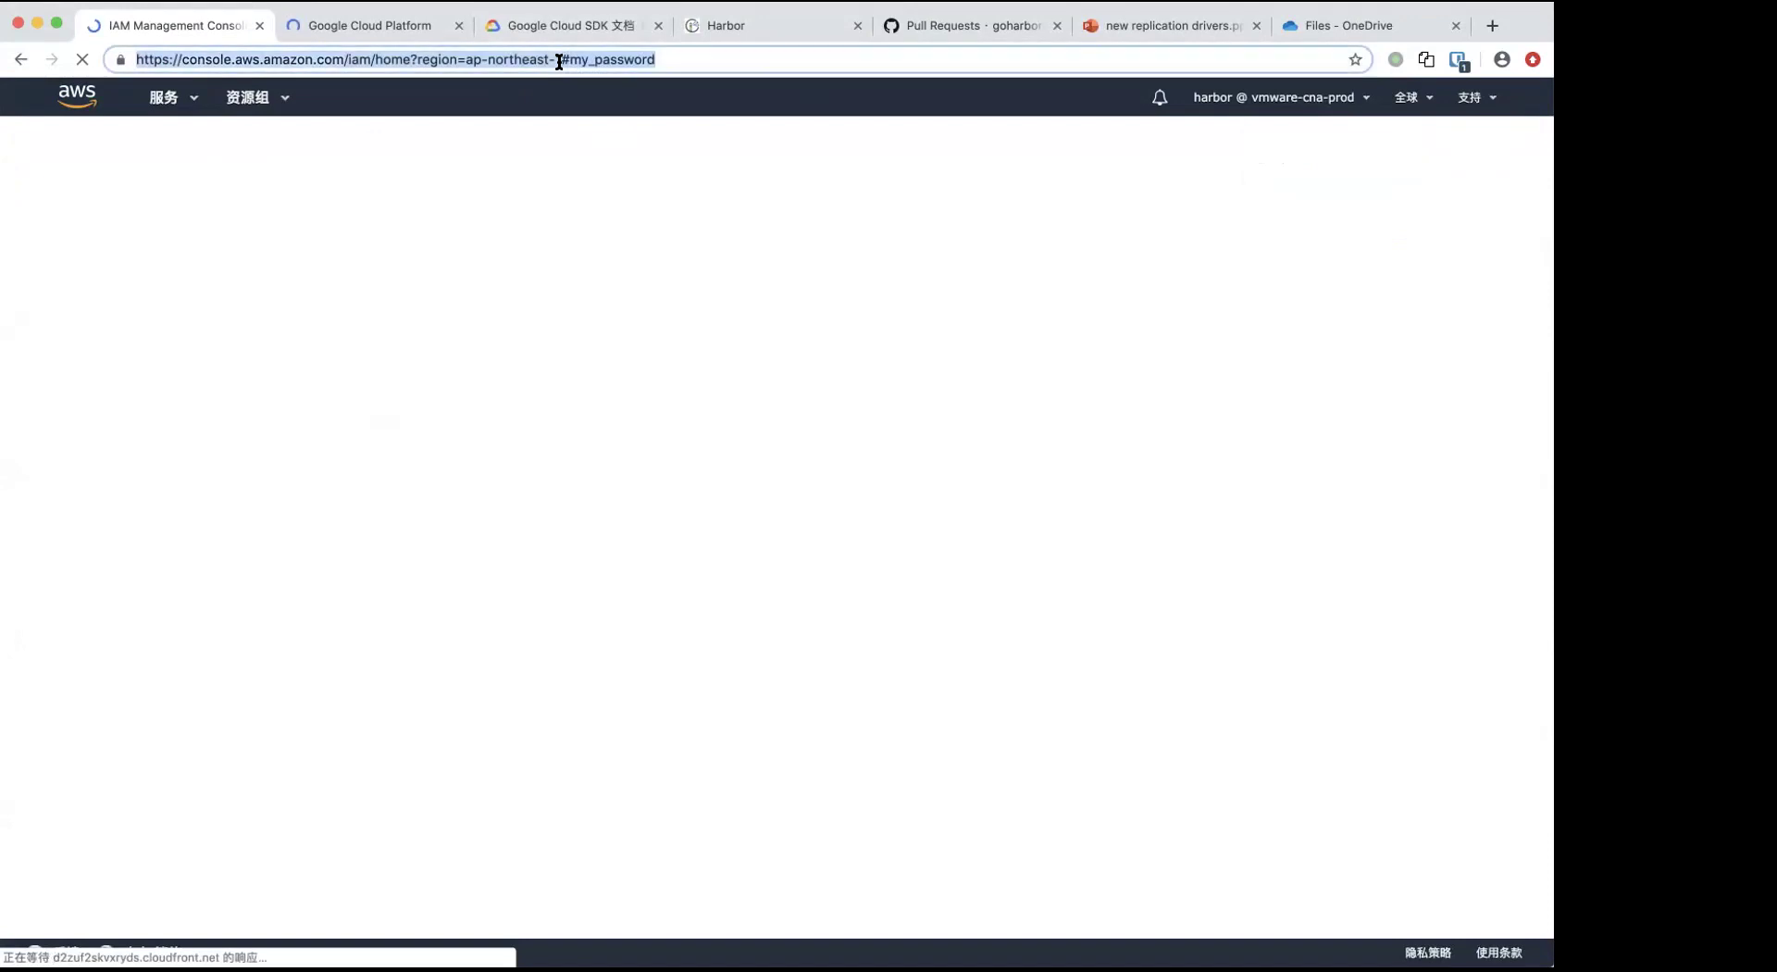
left_click(559, 61)
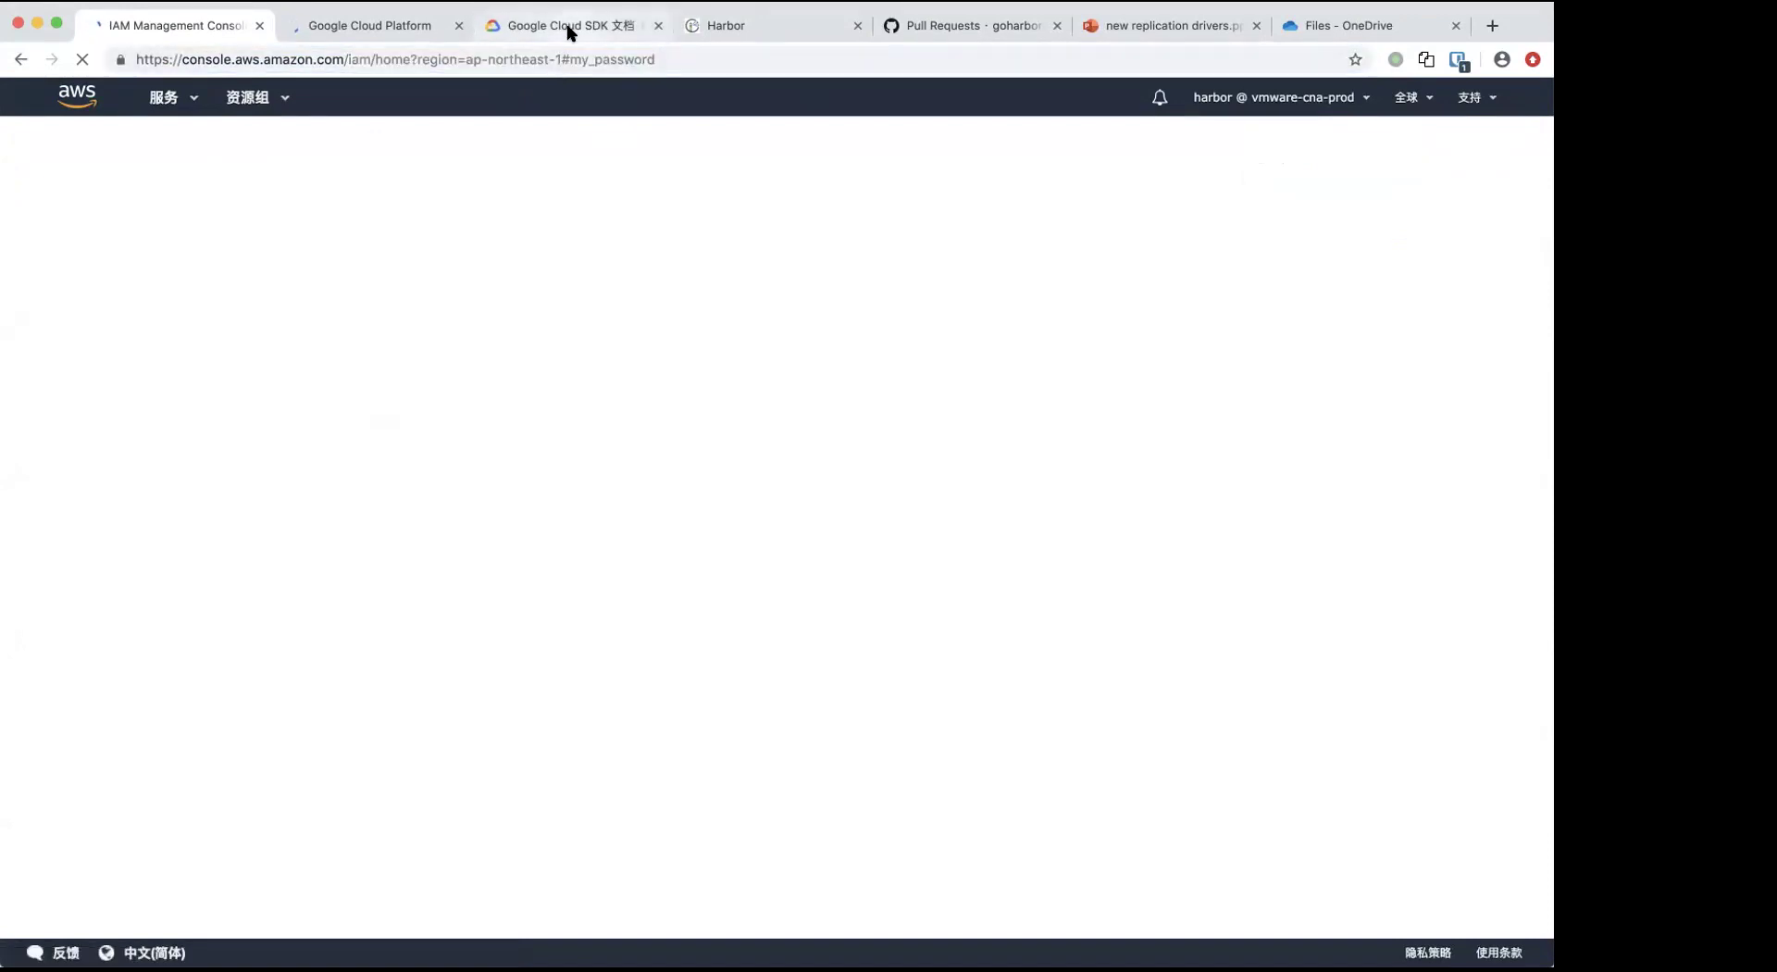
- Run the ecr-pull replication rule manually from Harbor's replication rules and confirm the replication
left_click(727, 28)
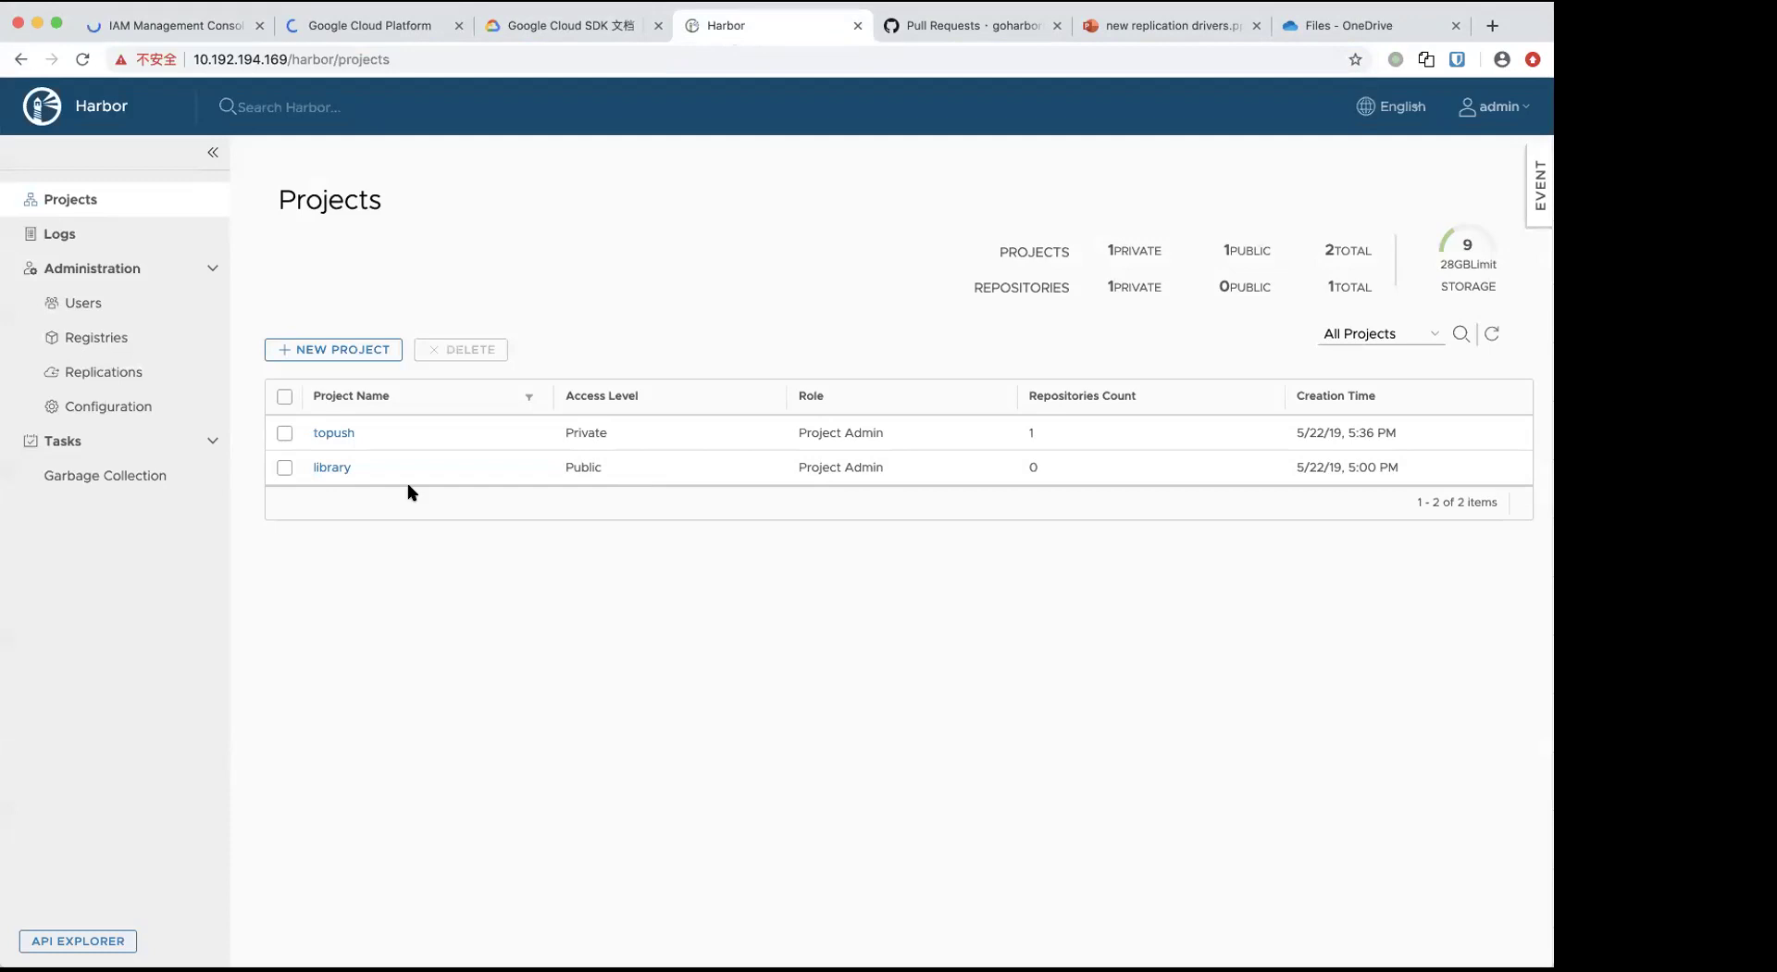
left_click(129, 370)
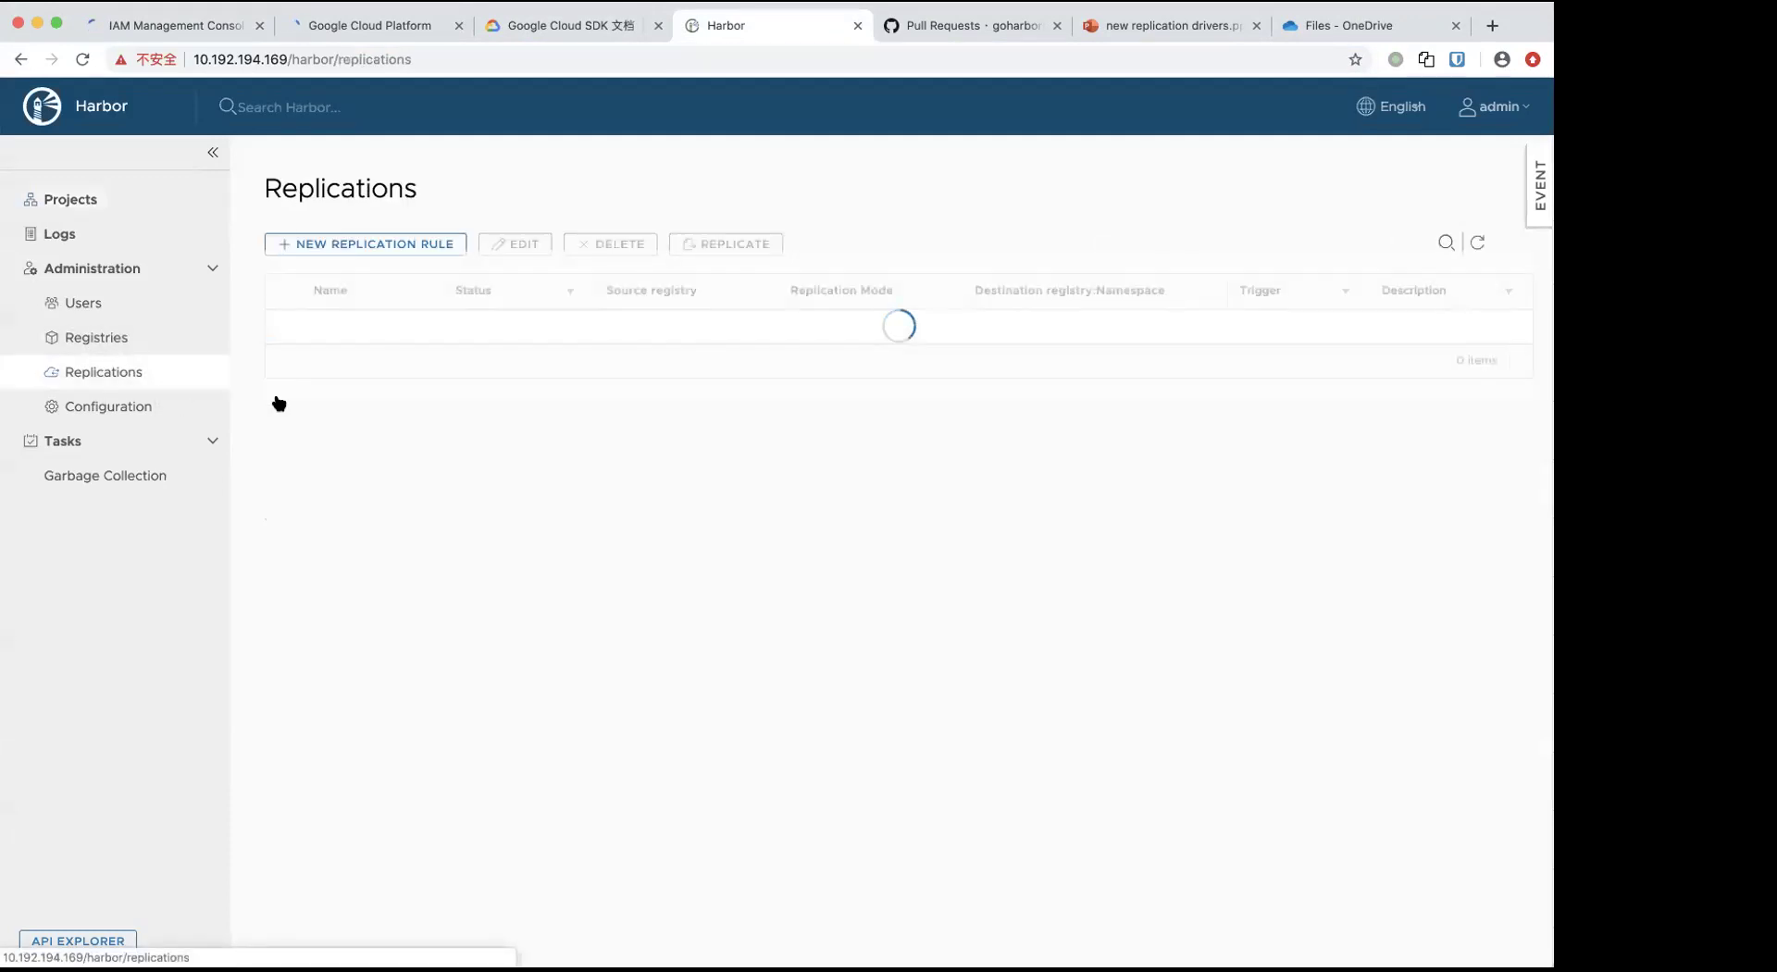
left_click(284, 407)
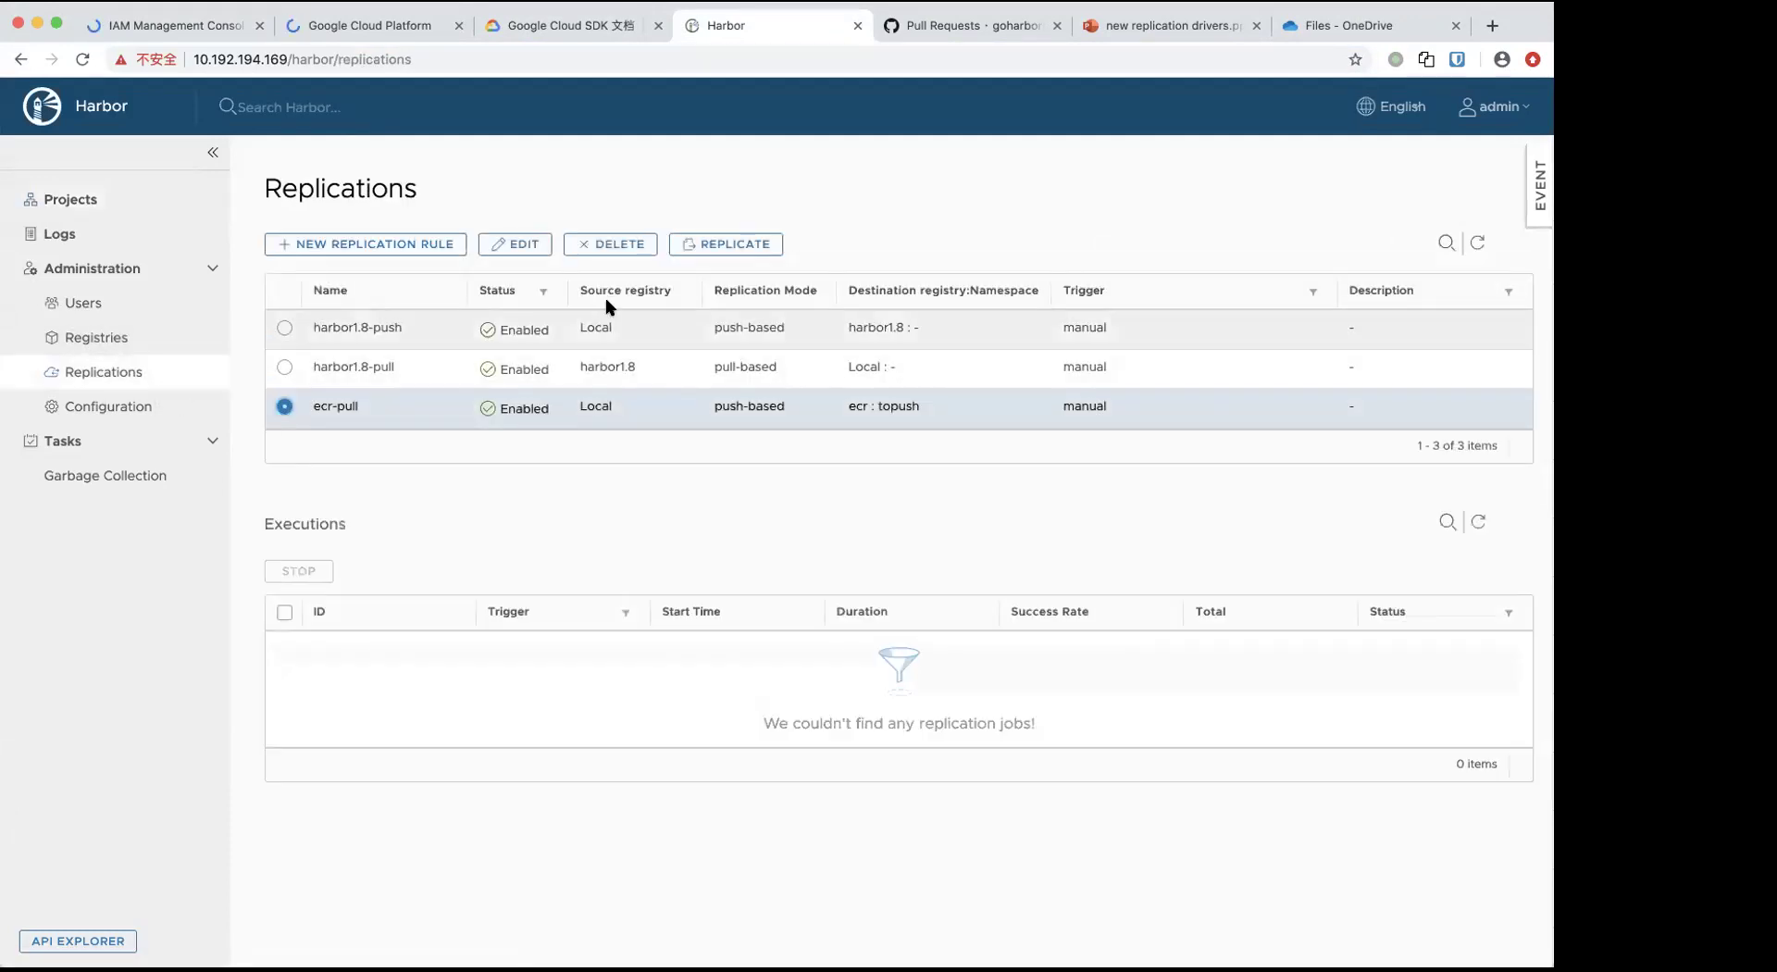
left_click(746, 246)
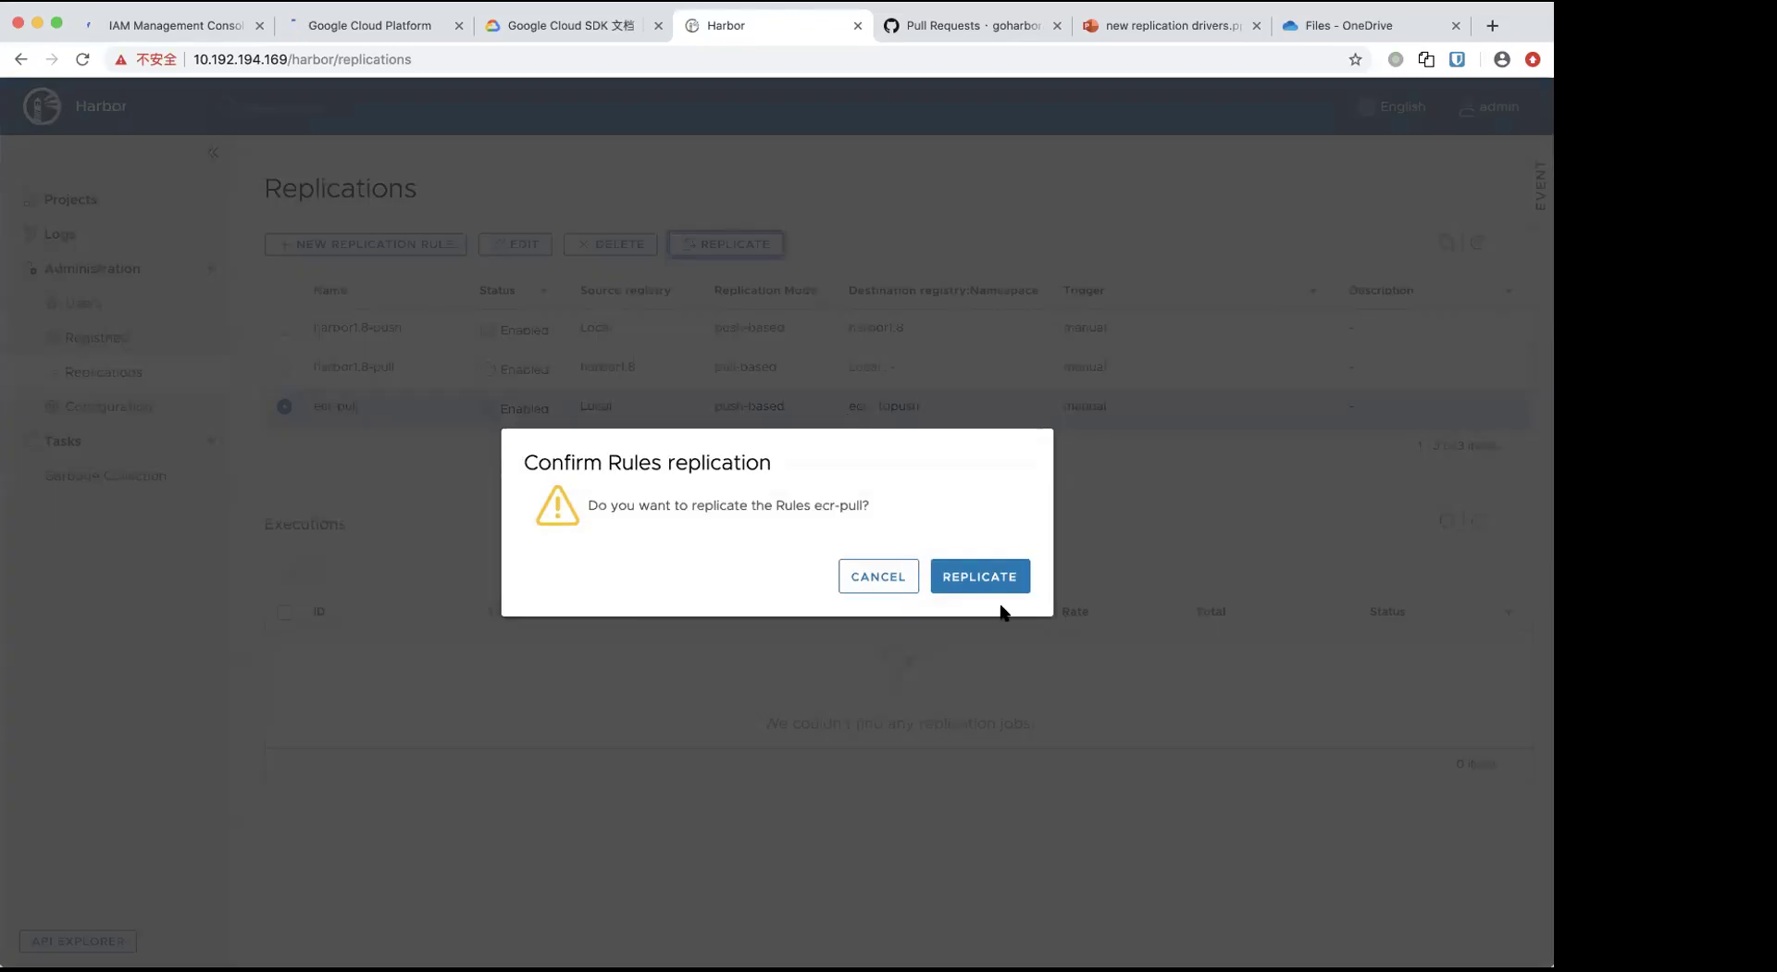
left_click(1001, 576)
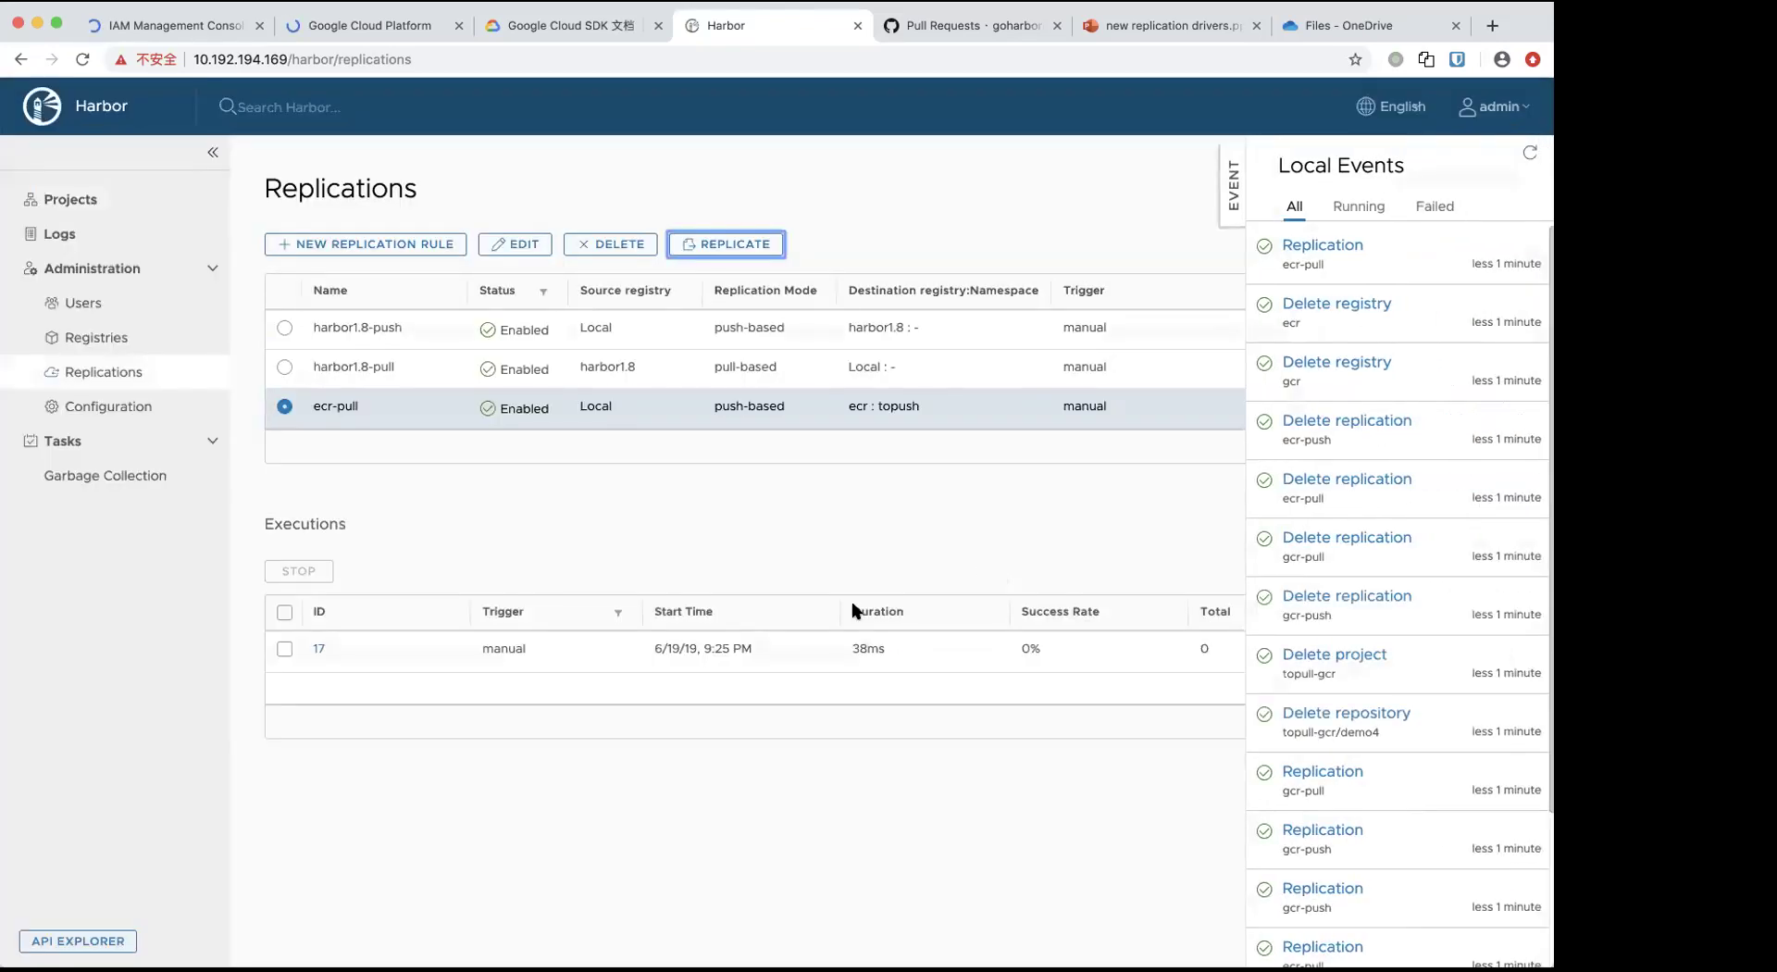
- Inspect the task list of the ecr-pull rule's execution, reopening and refreshing it to check for replicated images
left_click(1226, 190)
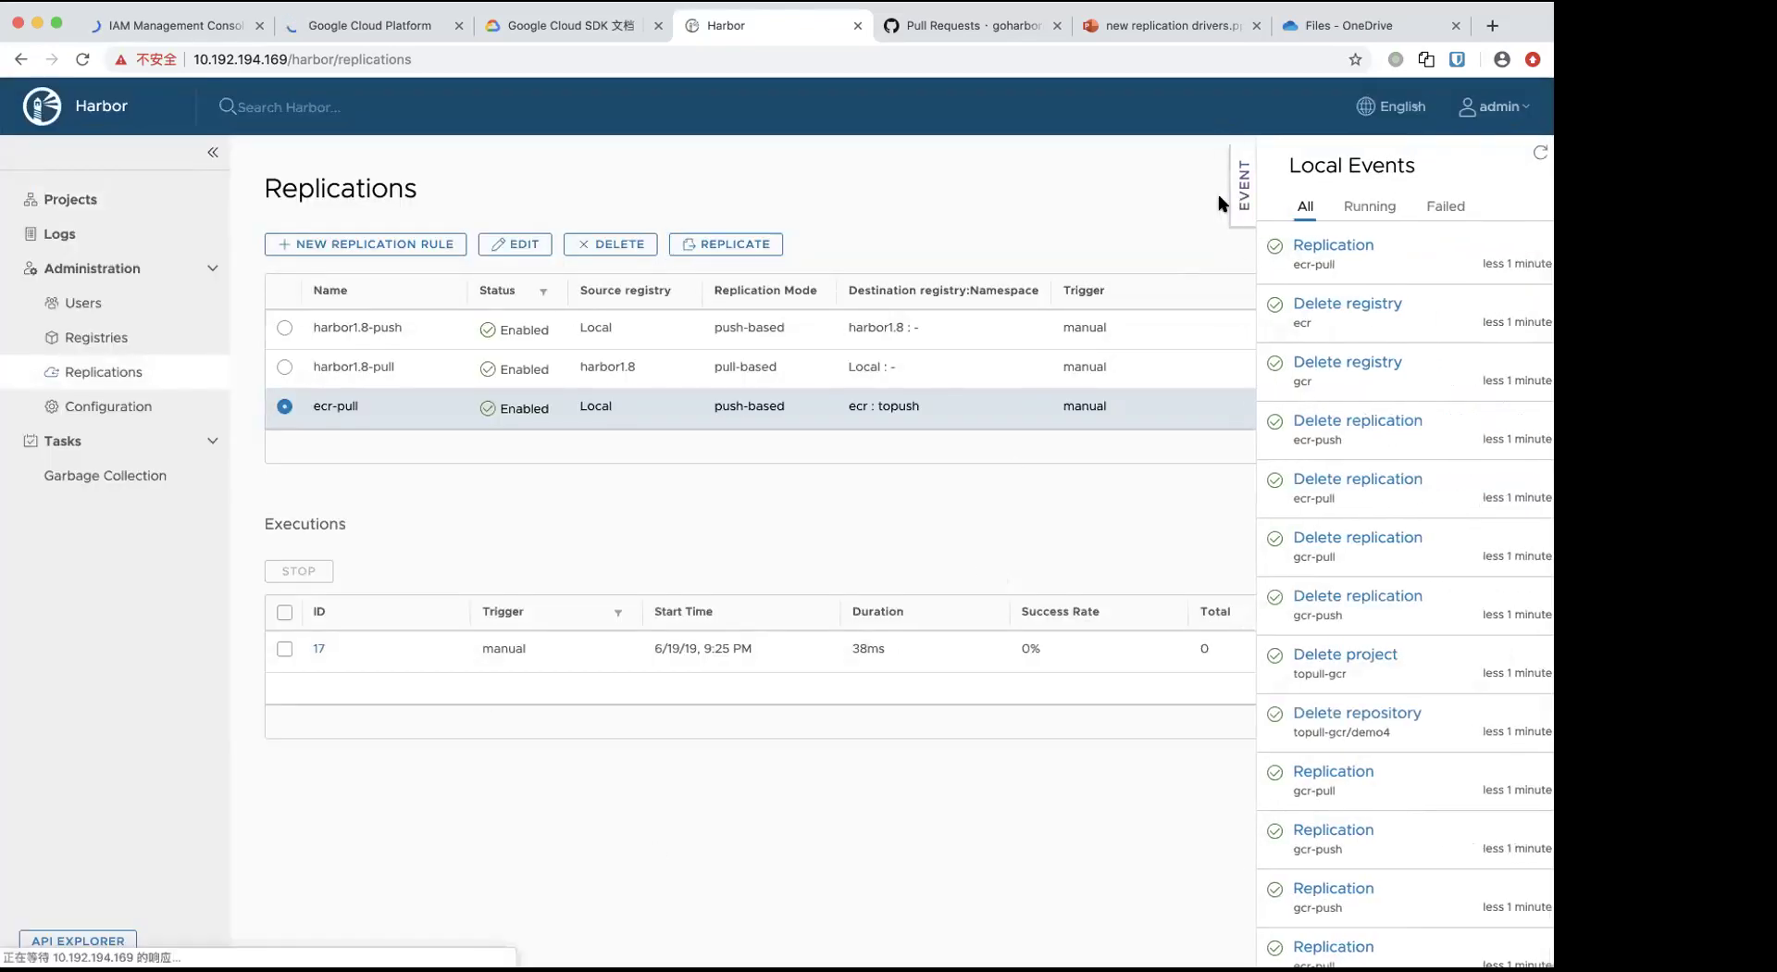
left_click(319, 648)
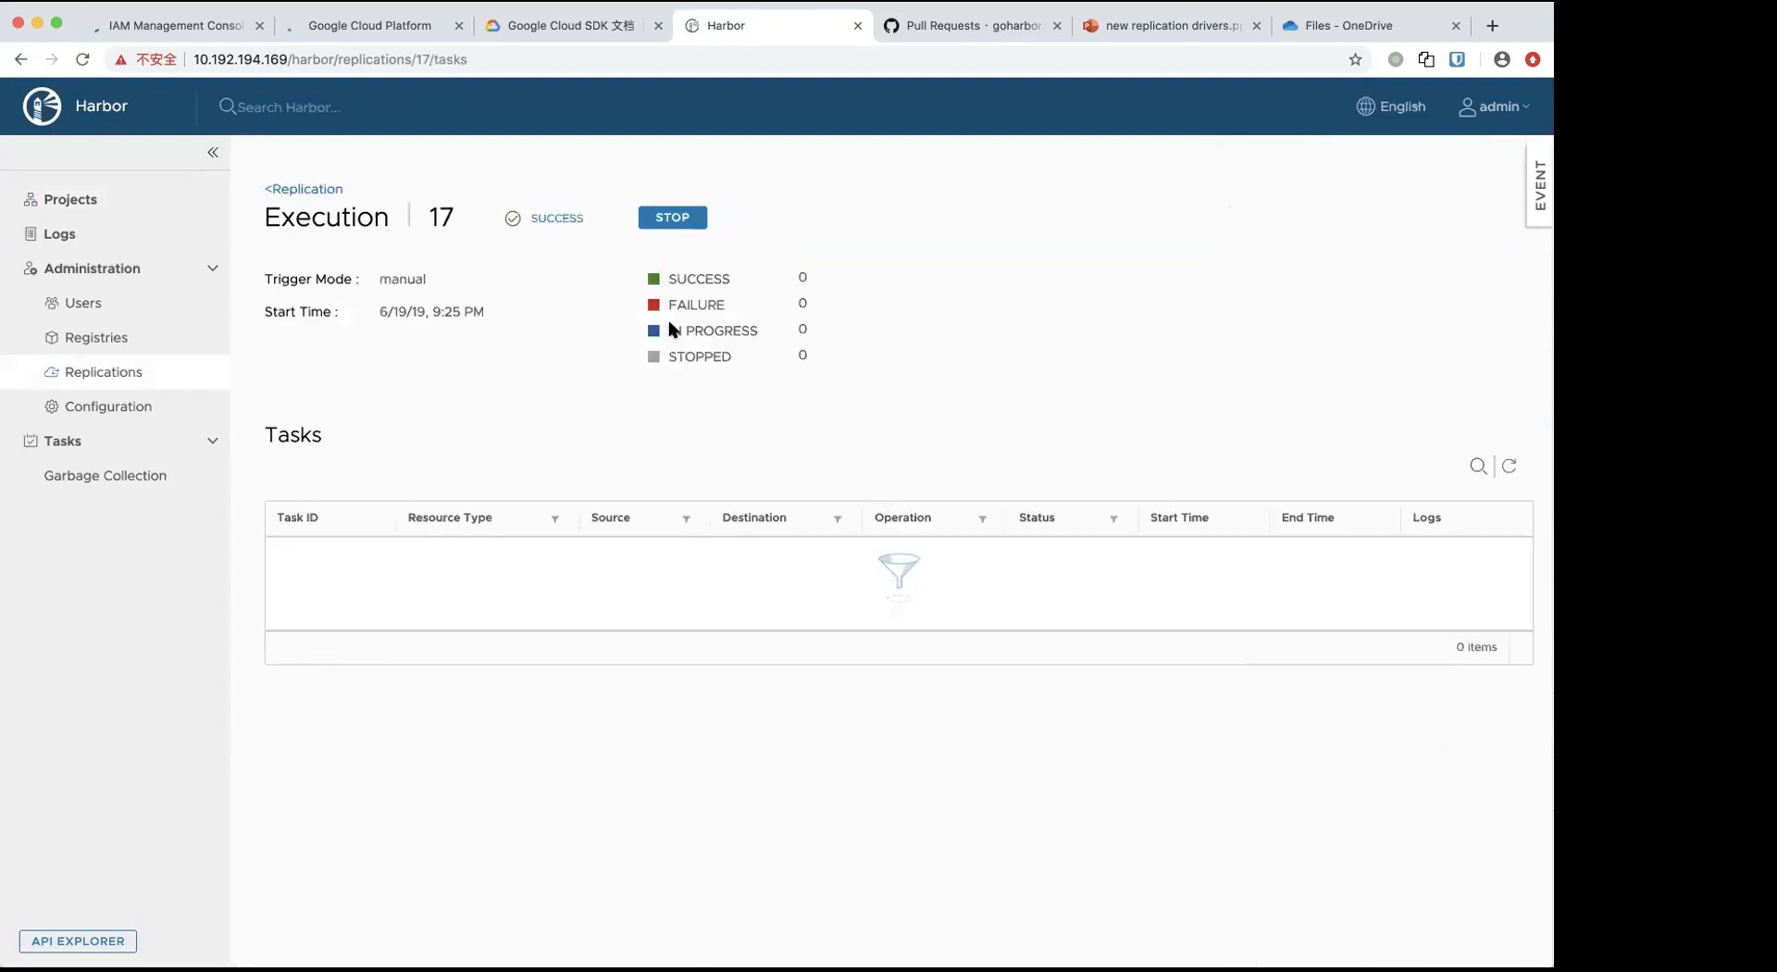
left_click(308, 190)
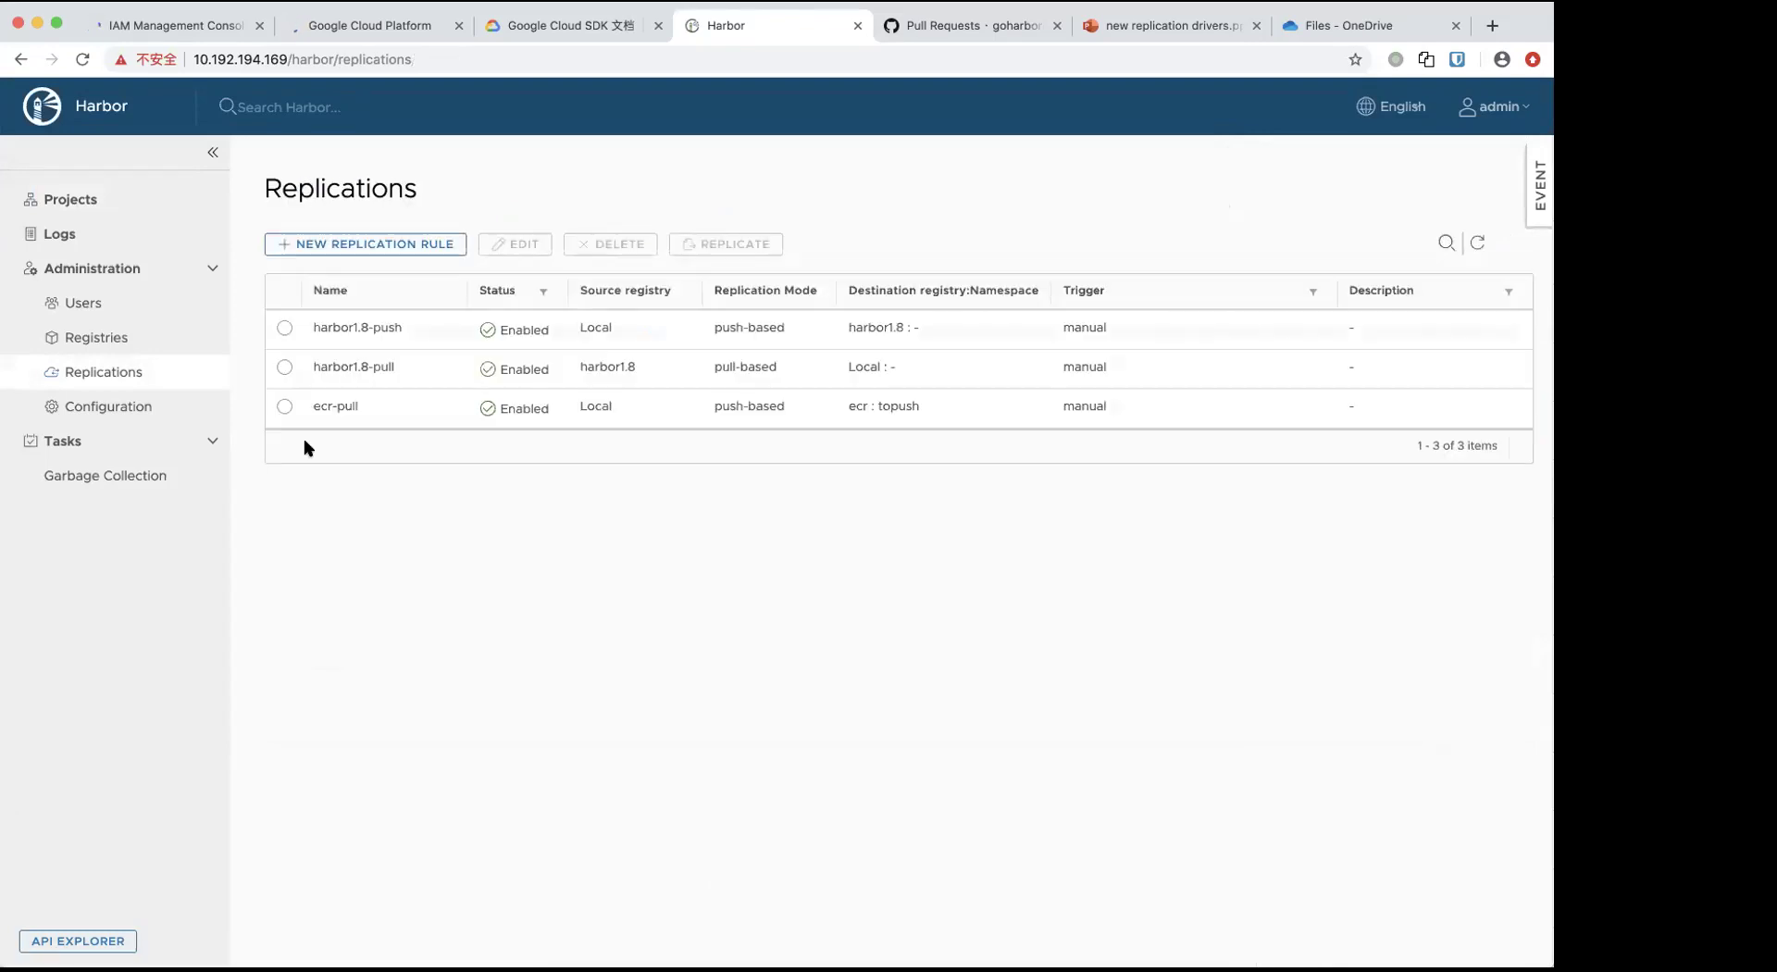
left_click(284, 408)
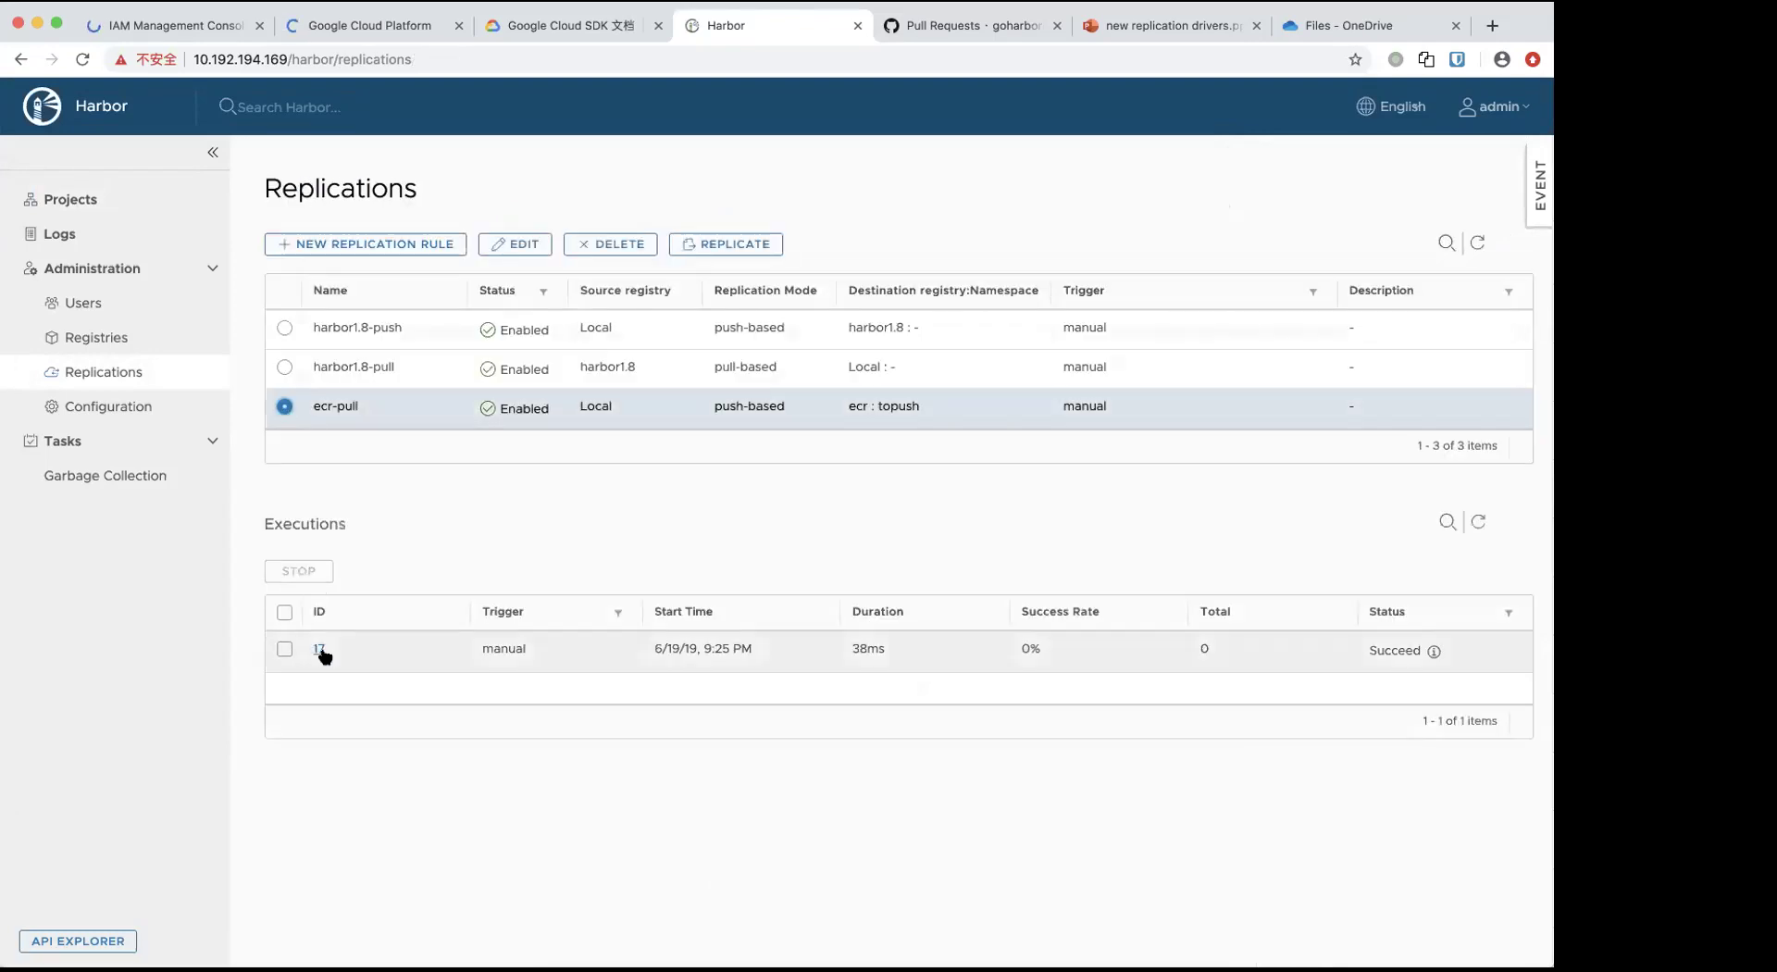
left_click(318, 647)
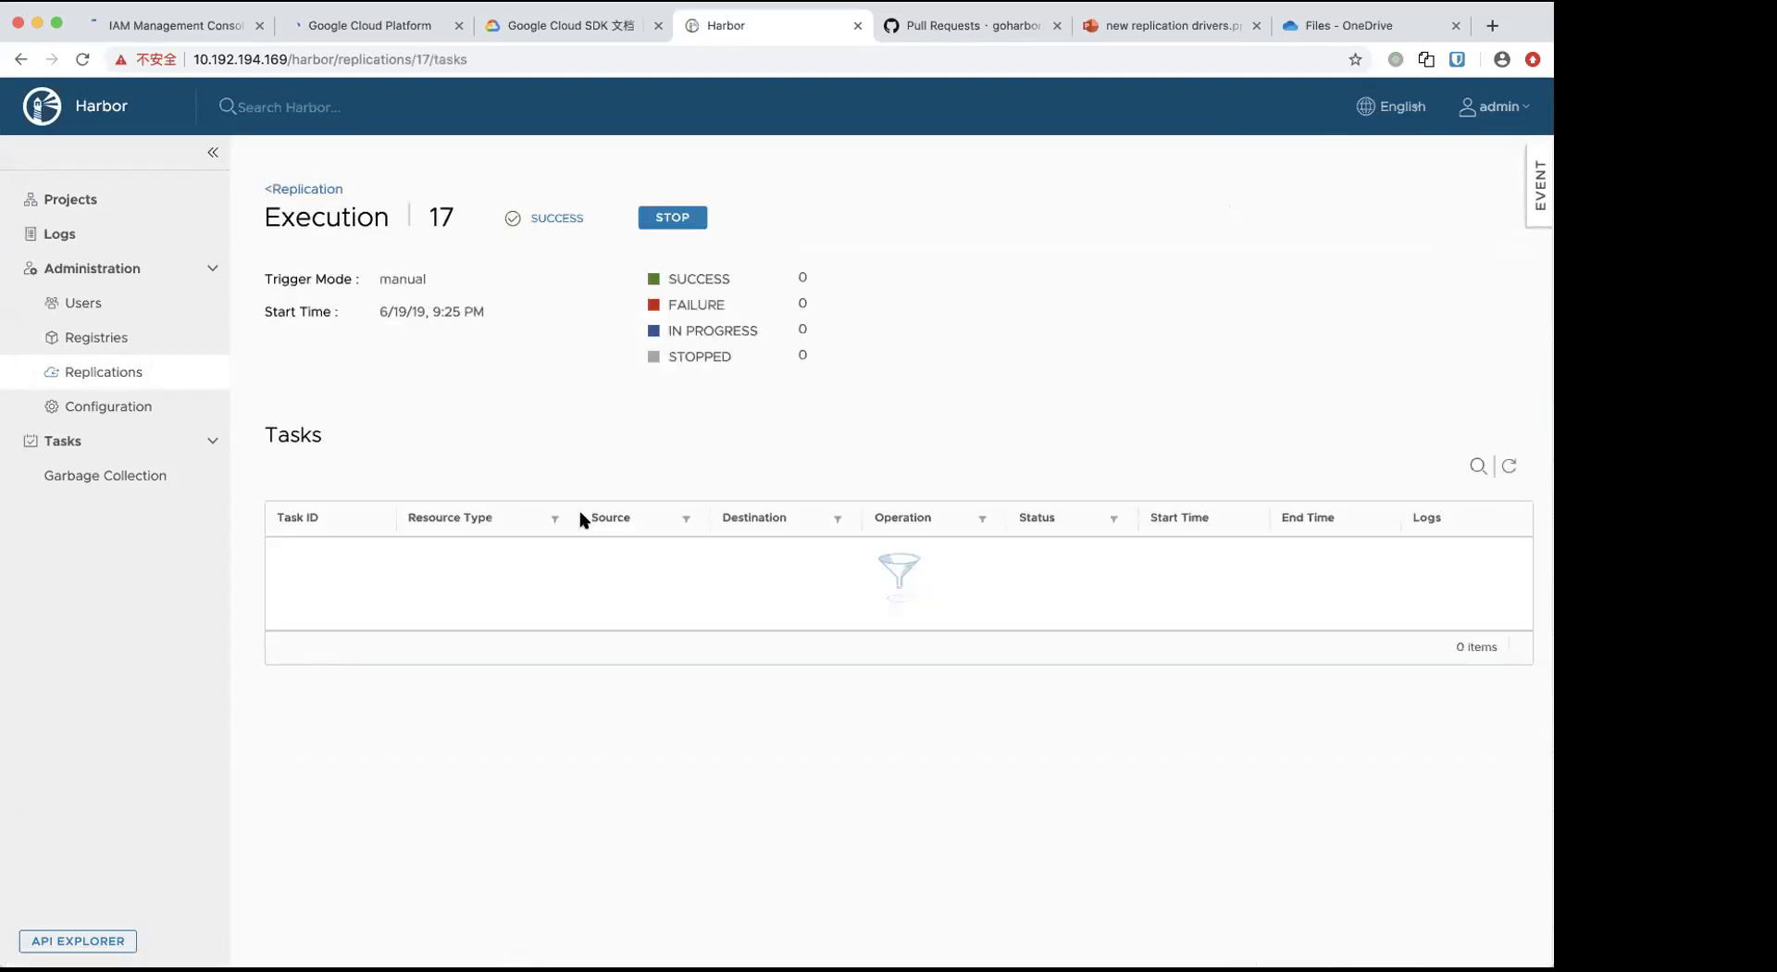
left_click(1509, 465)
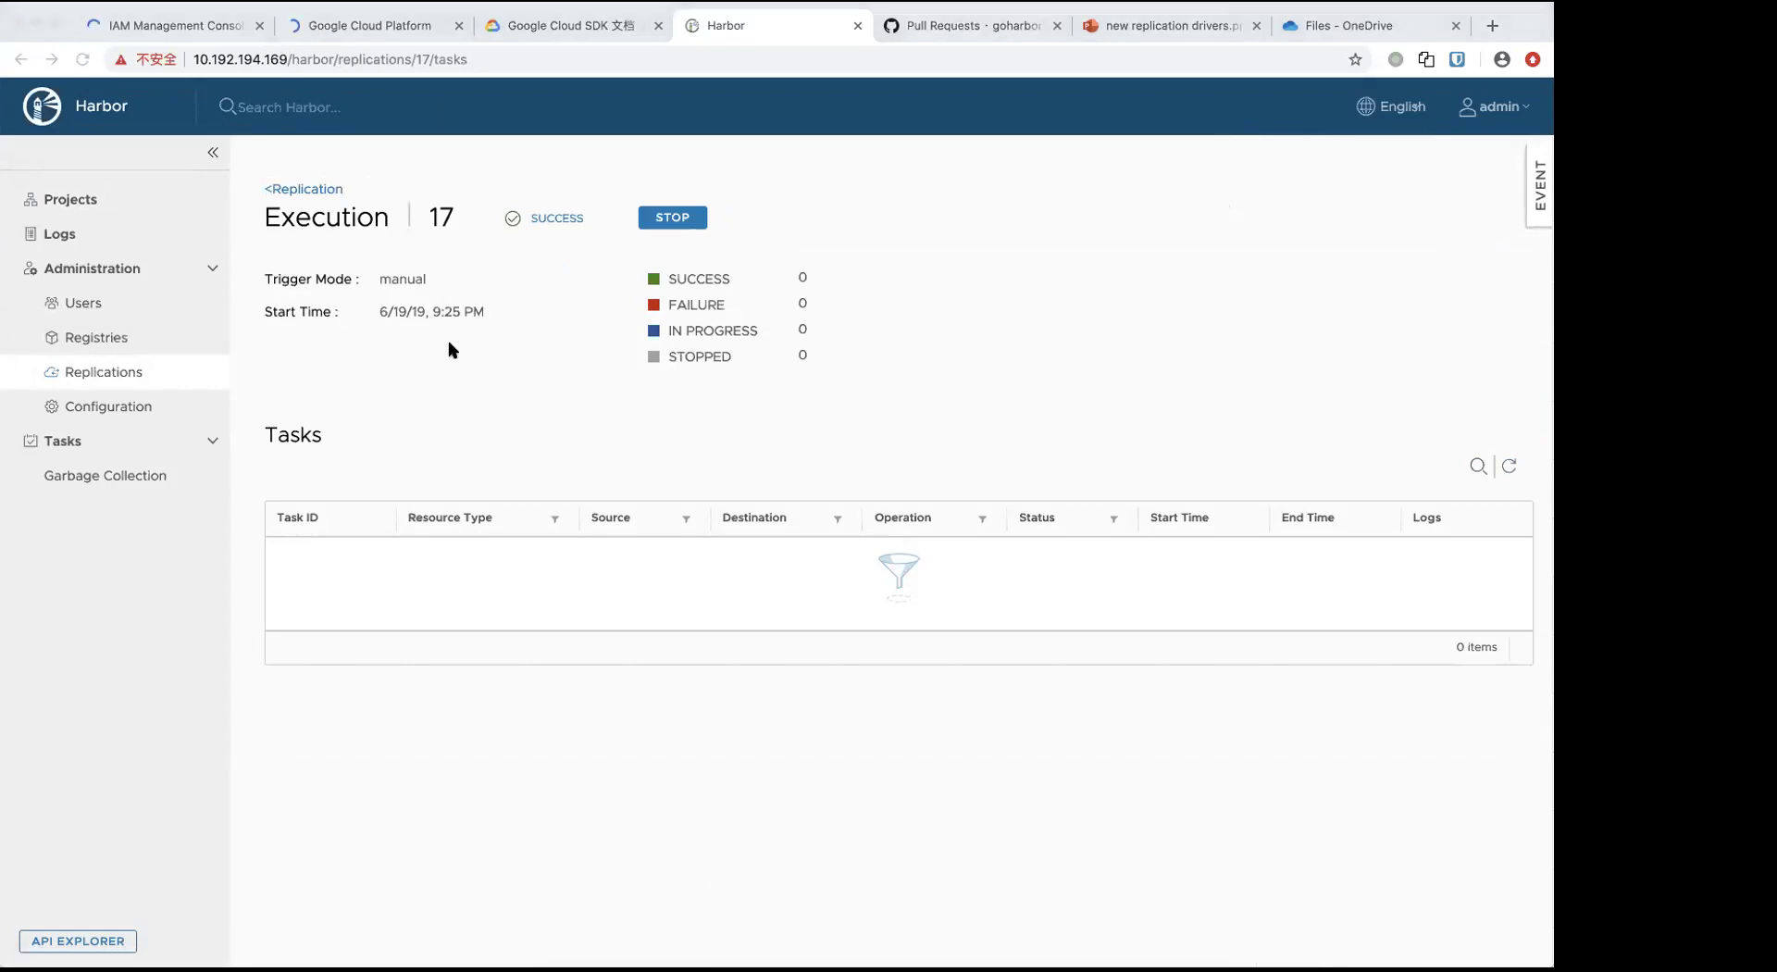
left_click(453, 427)
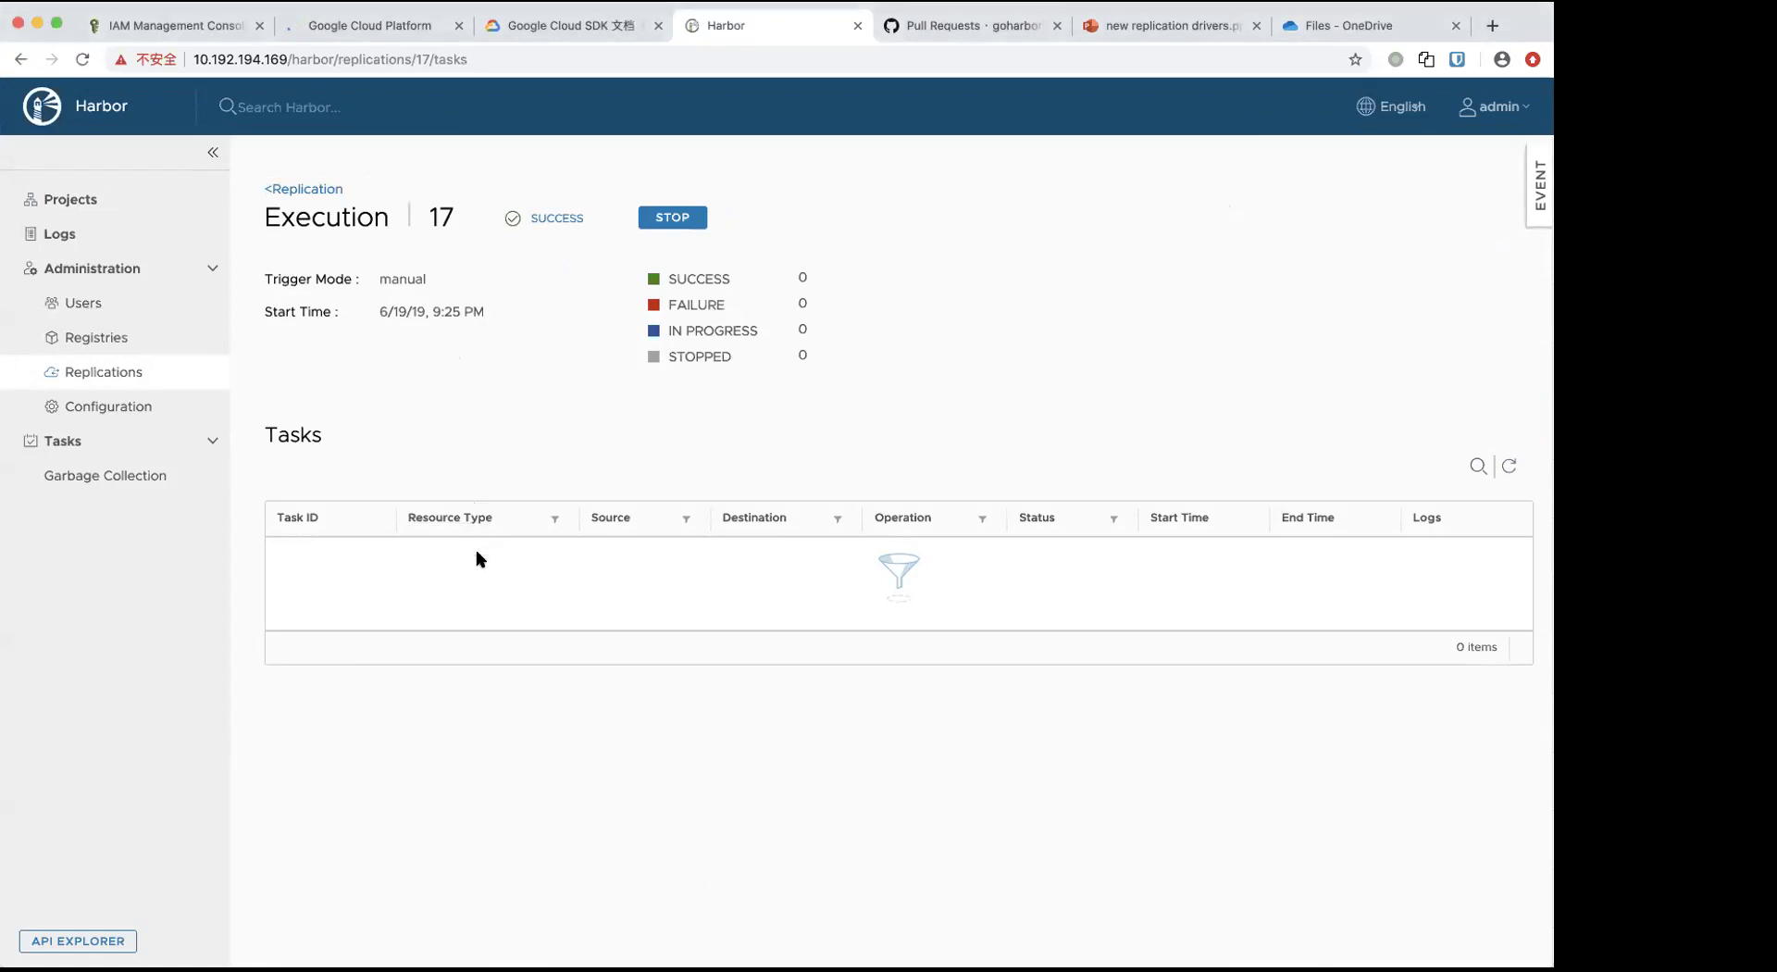
- Edit the ecr-pull rule so its source name filter is topush/* and save it
left_click(305, 189)
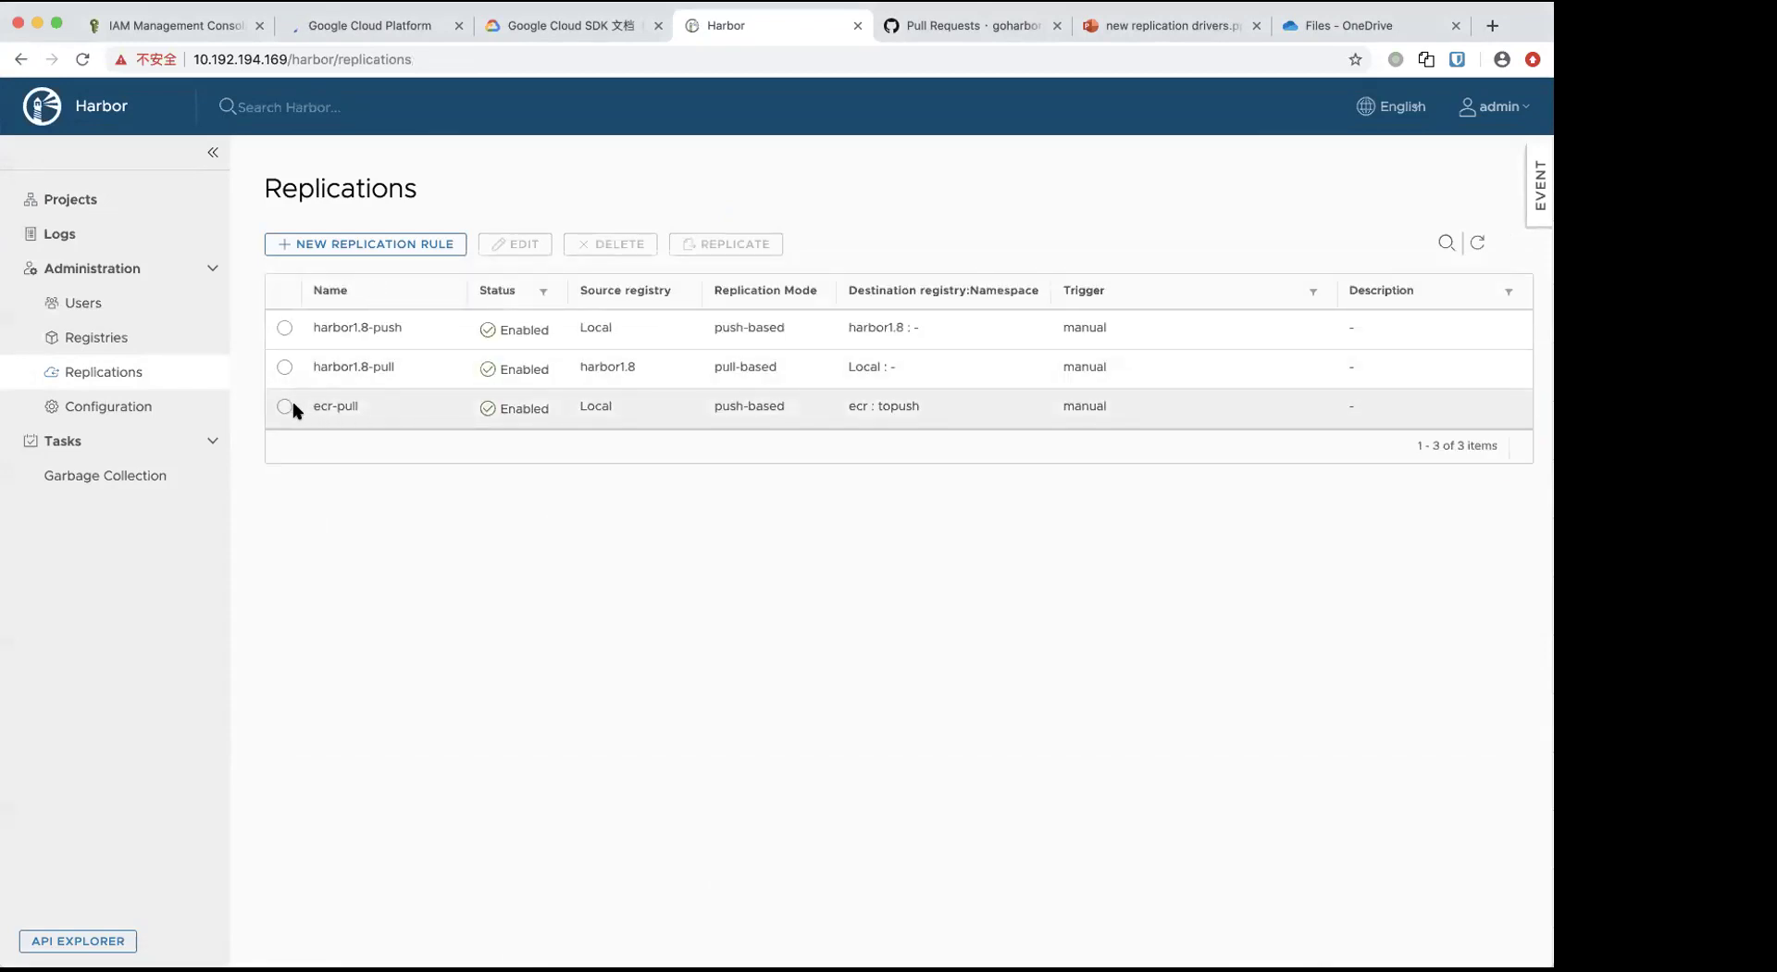
left_click(286, 406)
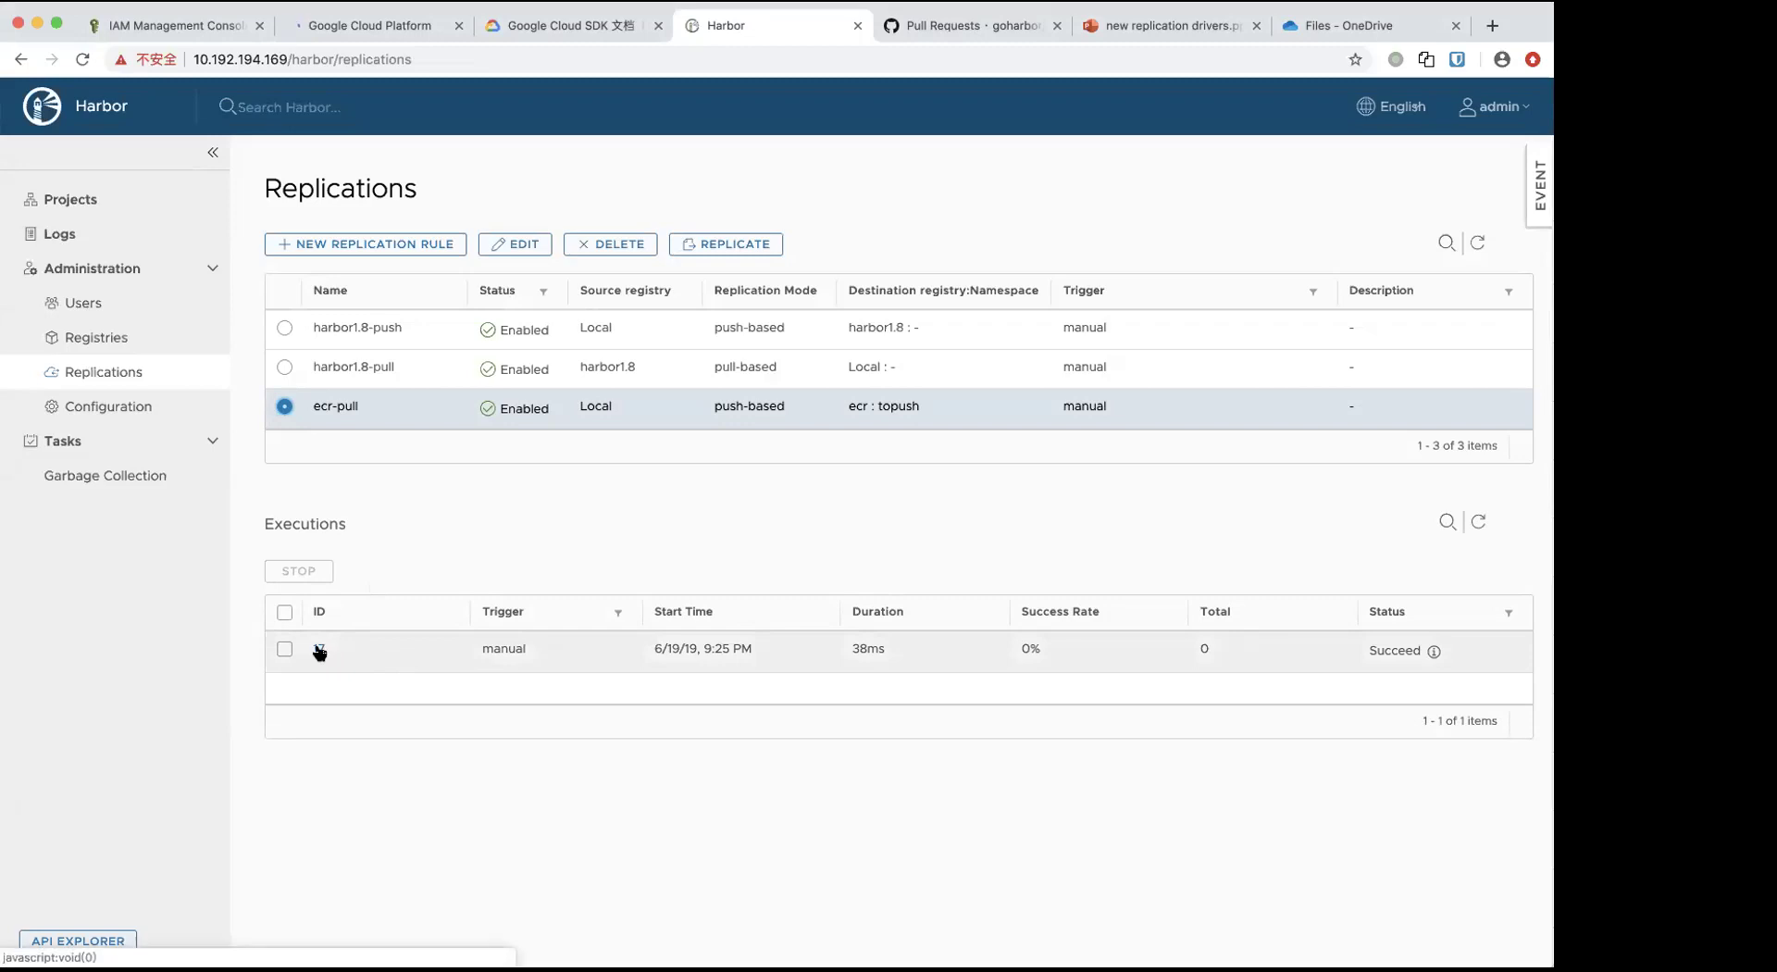
left_click(524, 243)
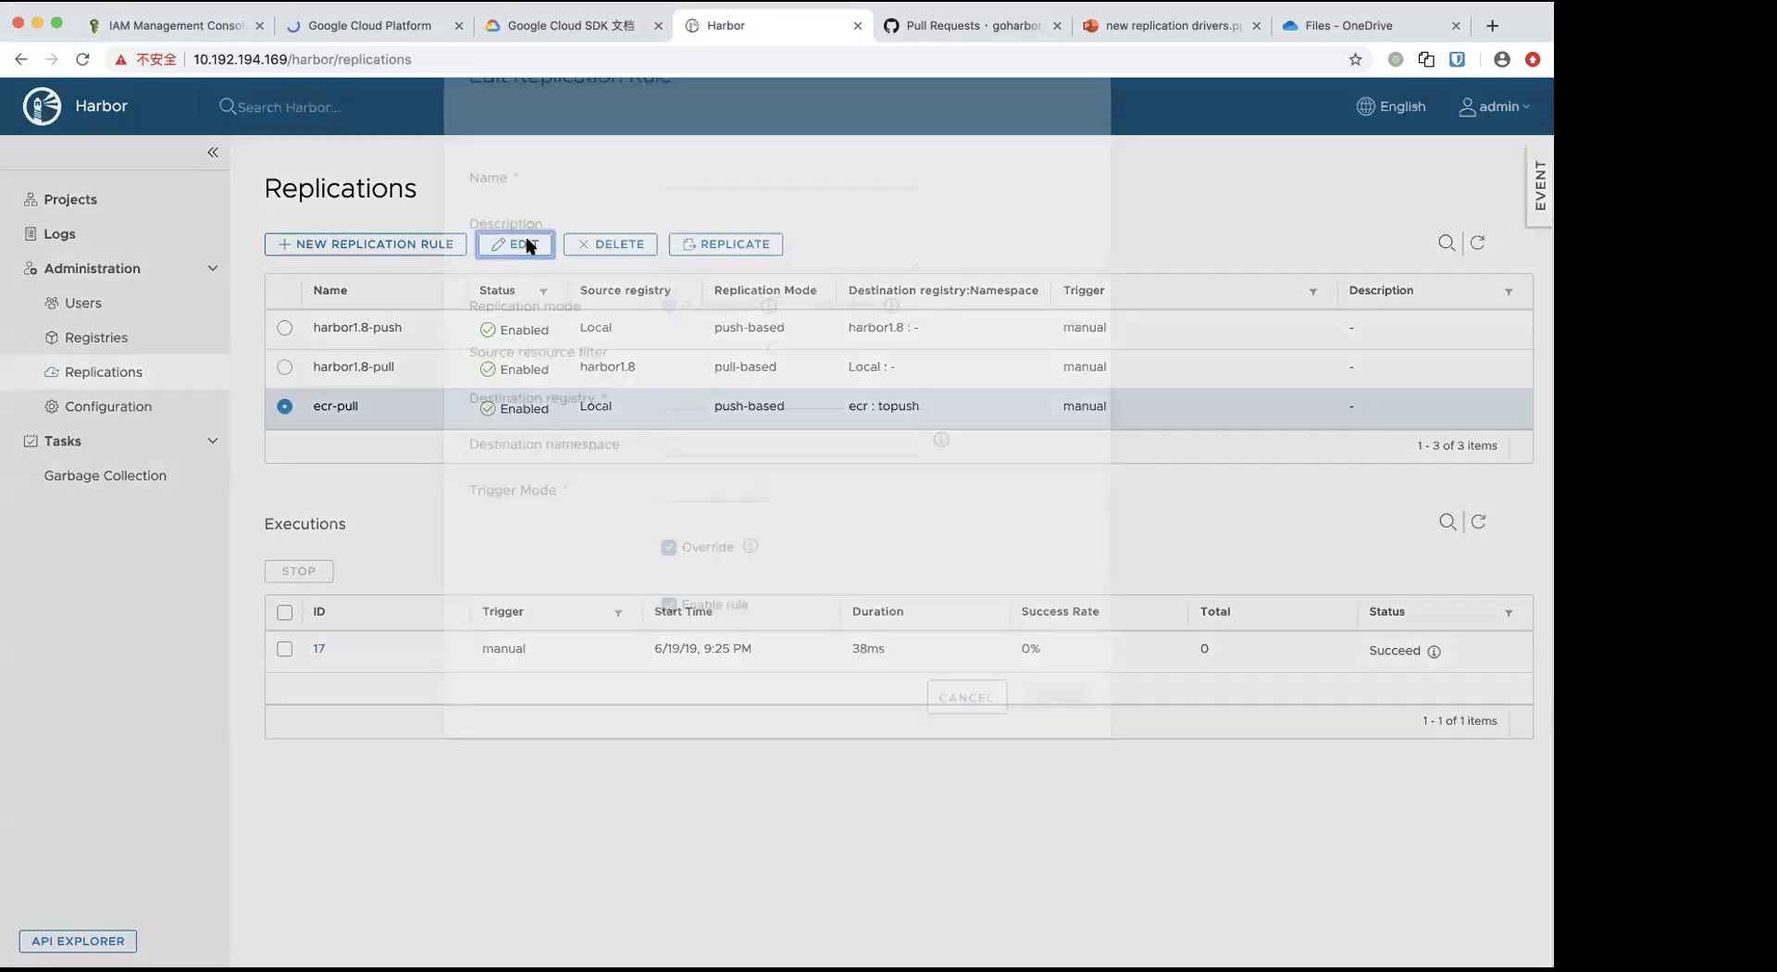
left_click(804, 449)
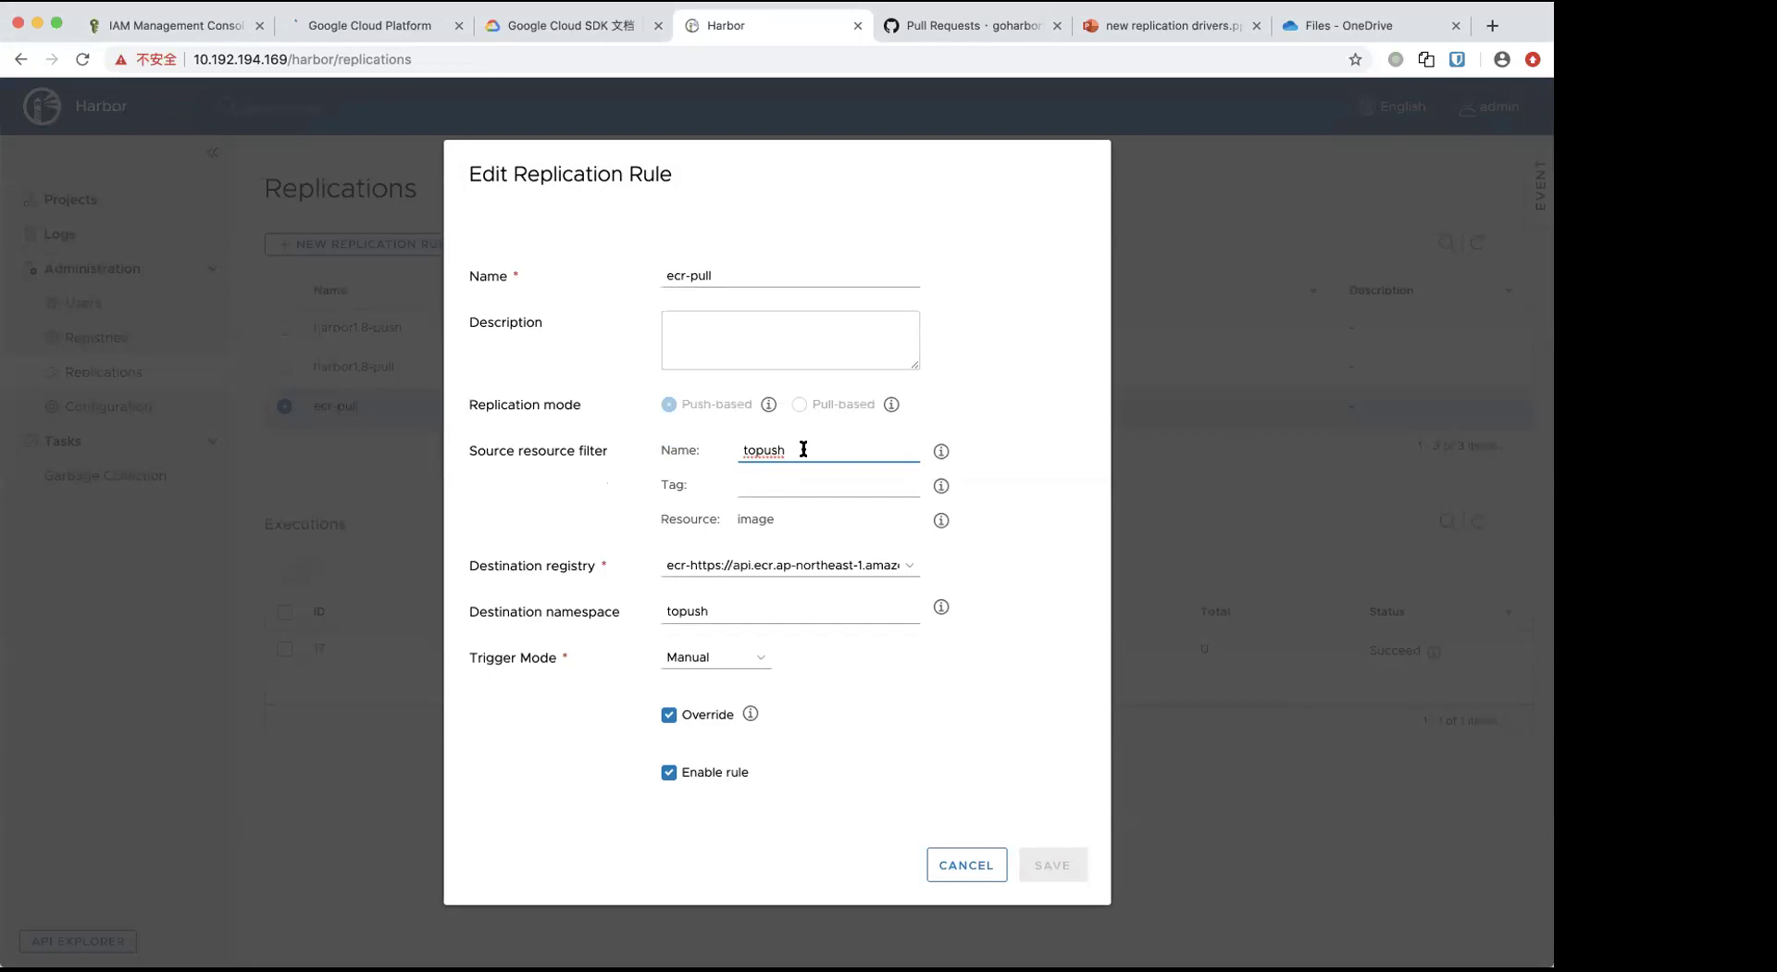
type("/*")
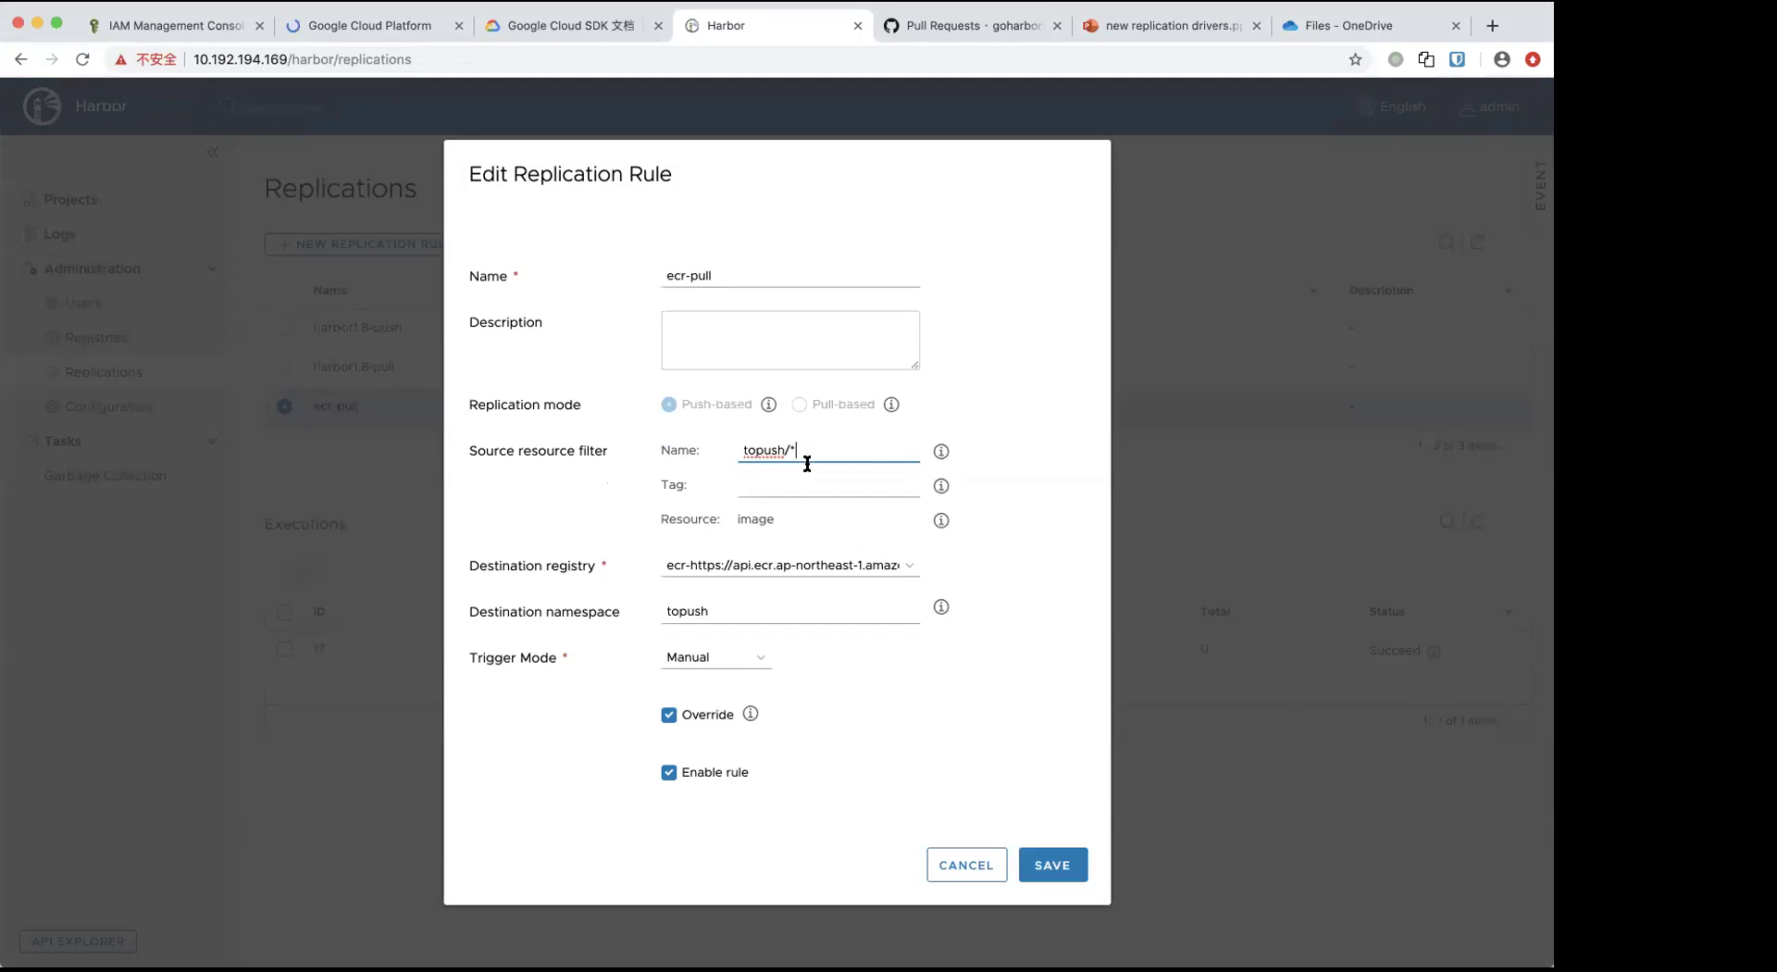
left_click(1055, 866)
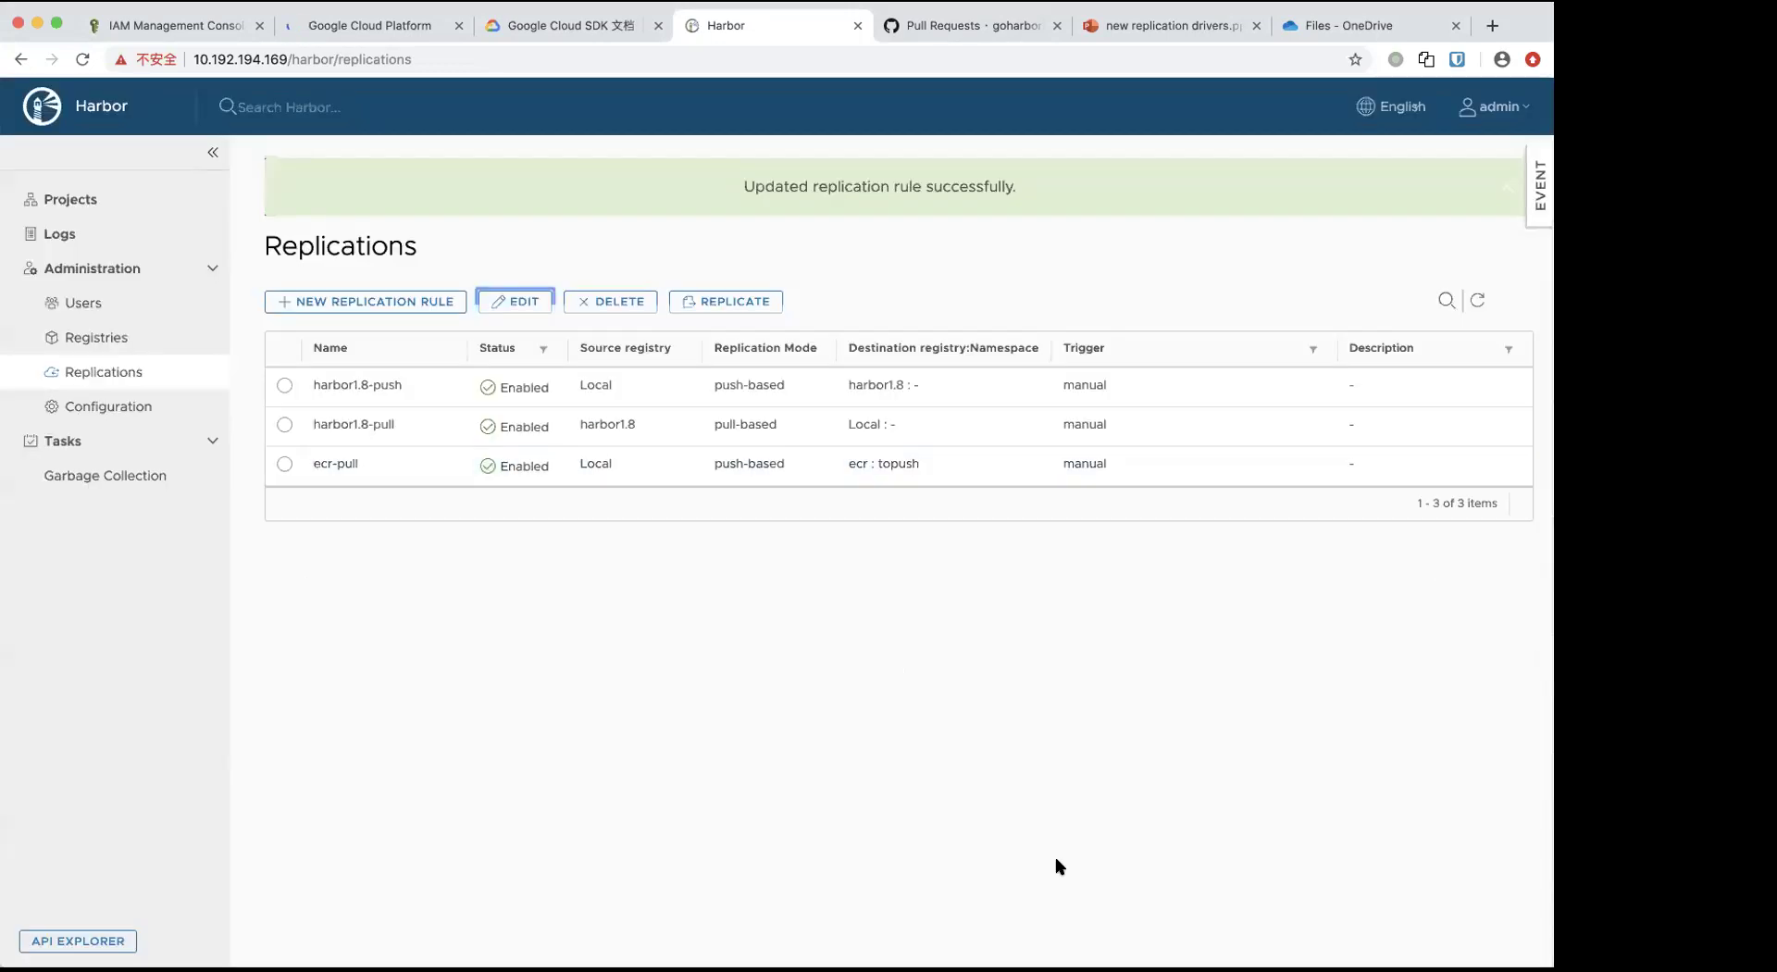
- Replicate the updated ecr-pull rule again and confirm
left_click(283, 465)
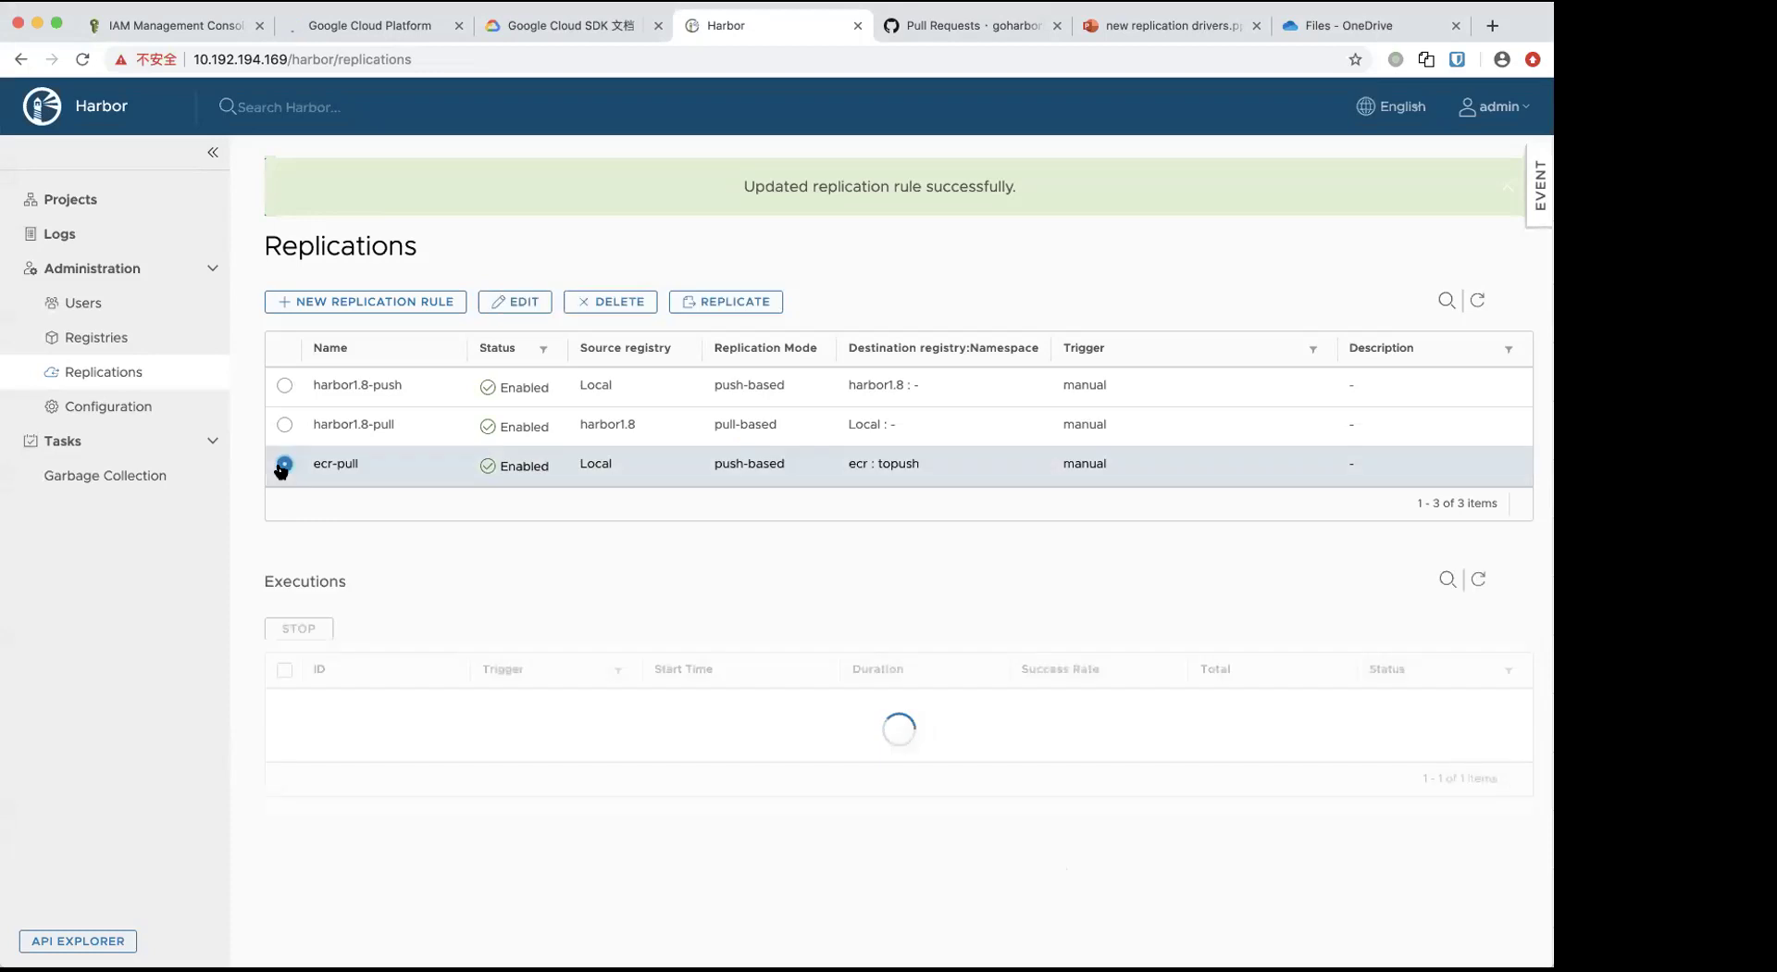
left_click(738, 307)
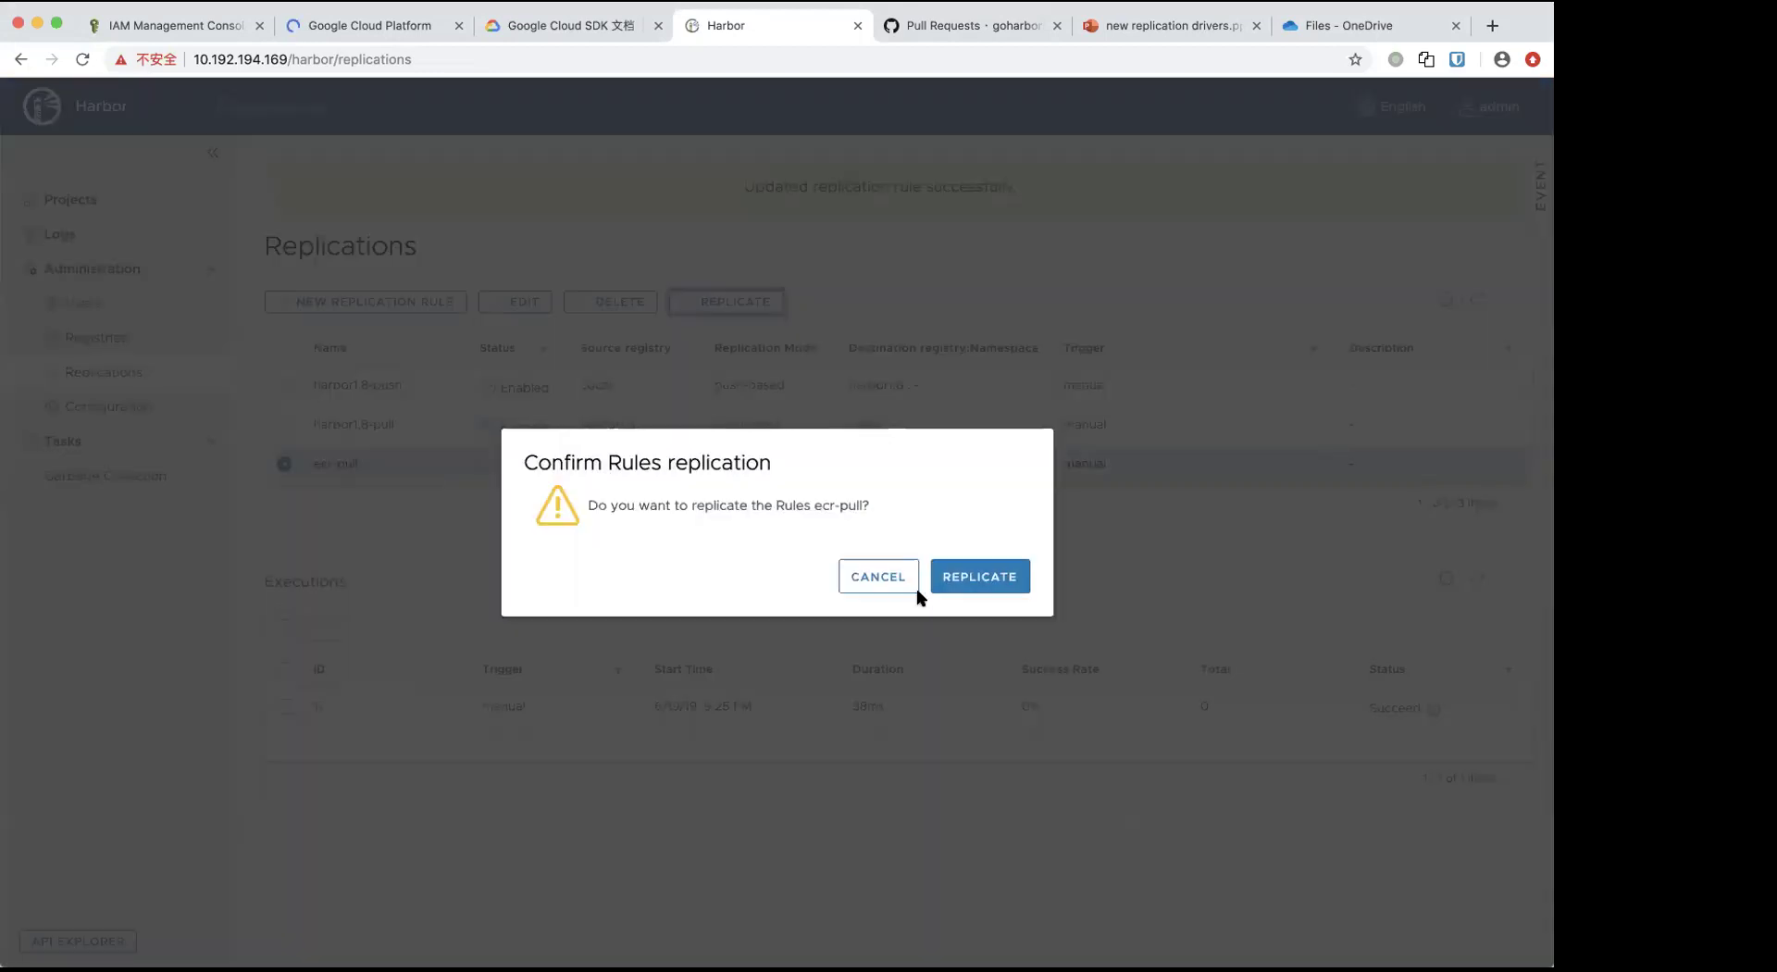
left_click(982, 580)
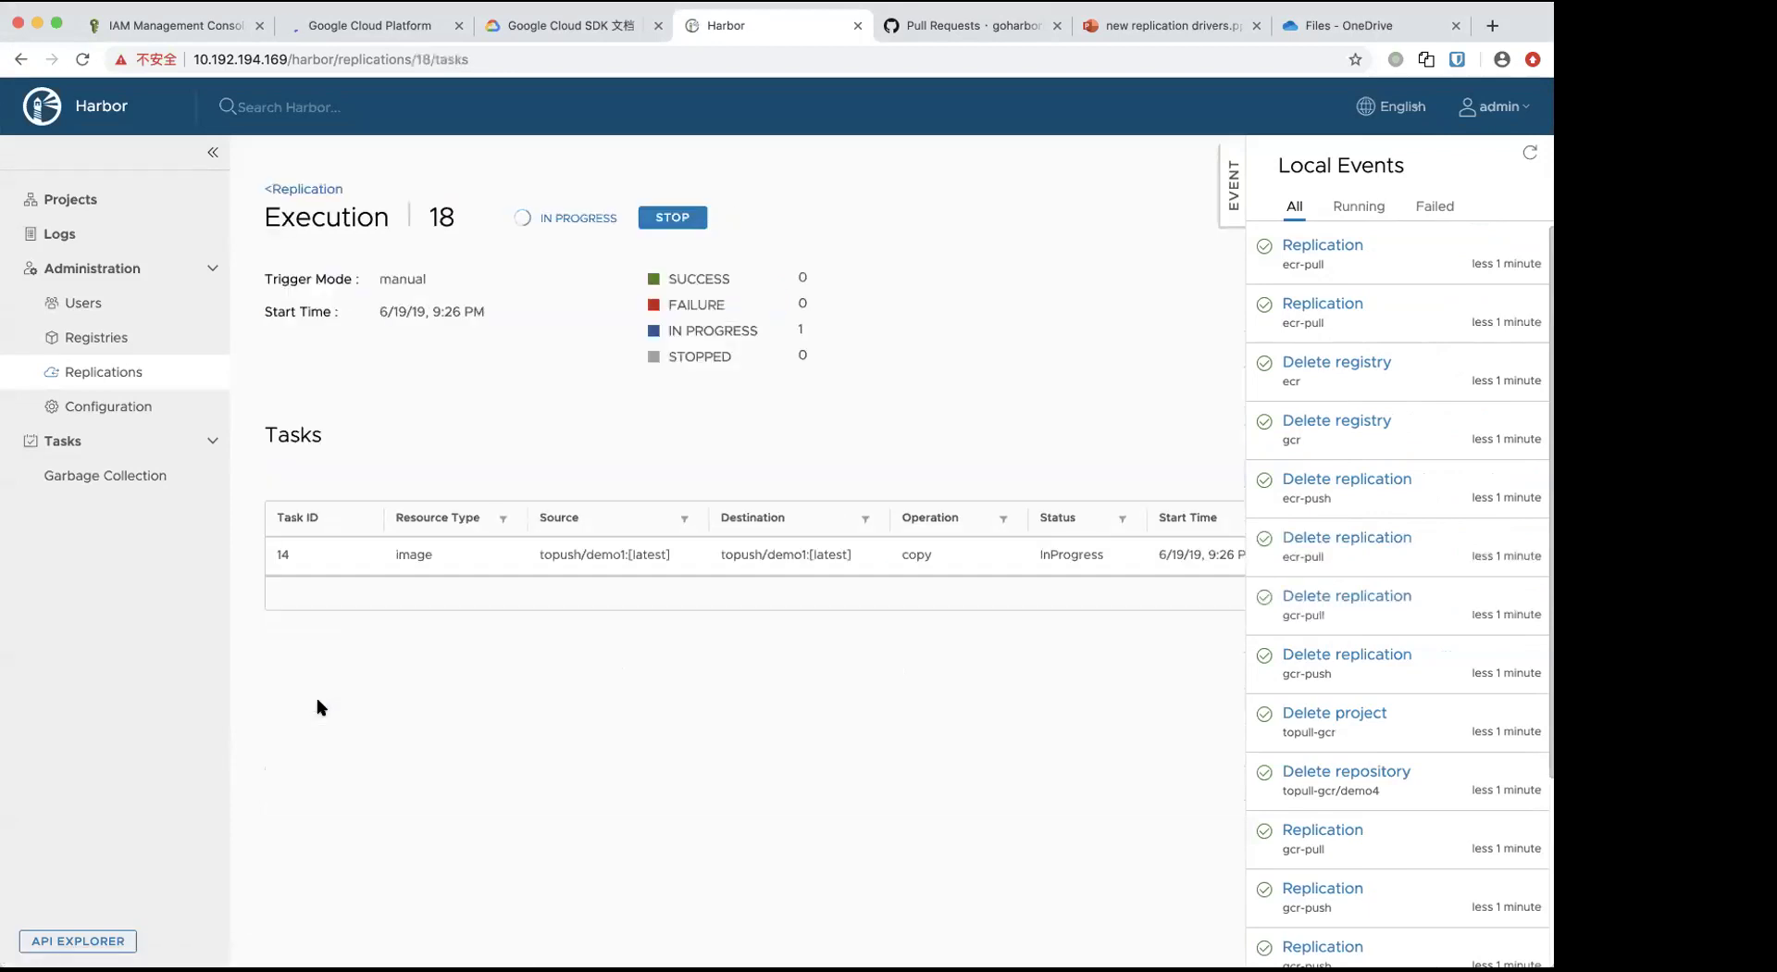
- Read the log of the topush/demo1 image copy task, and check the AWS console page before returning to Harbor
left_click(1230, 178)
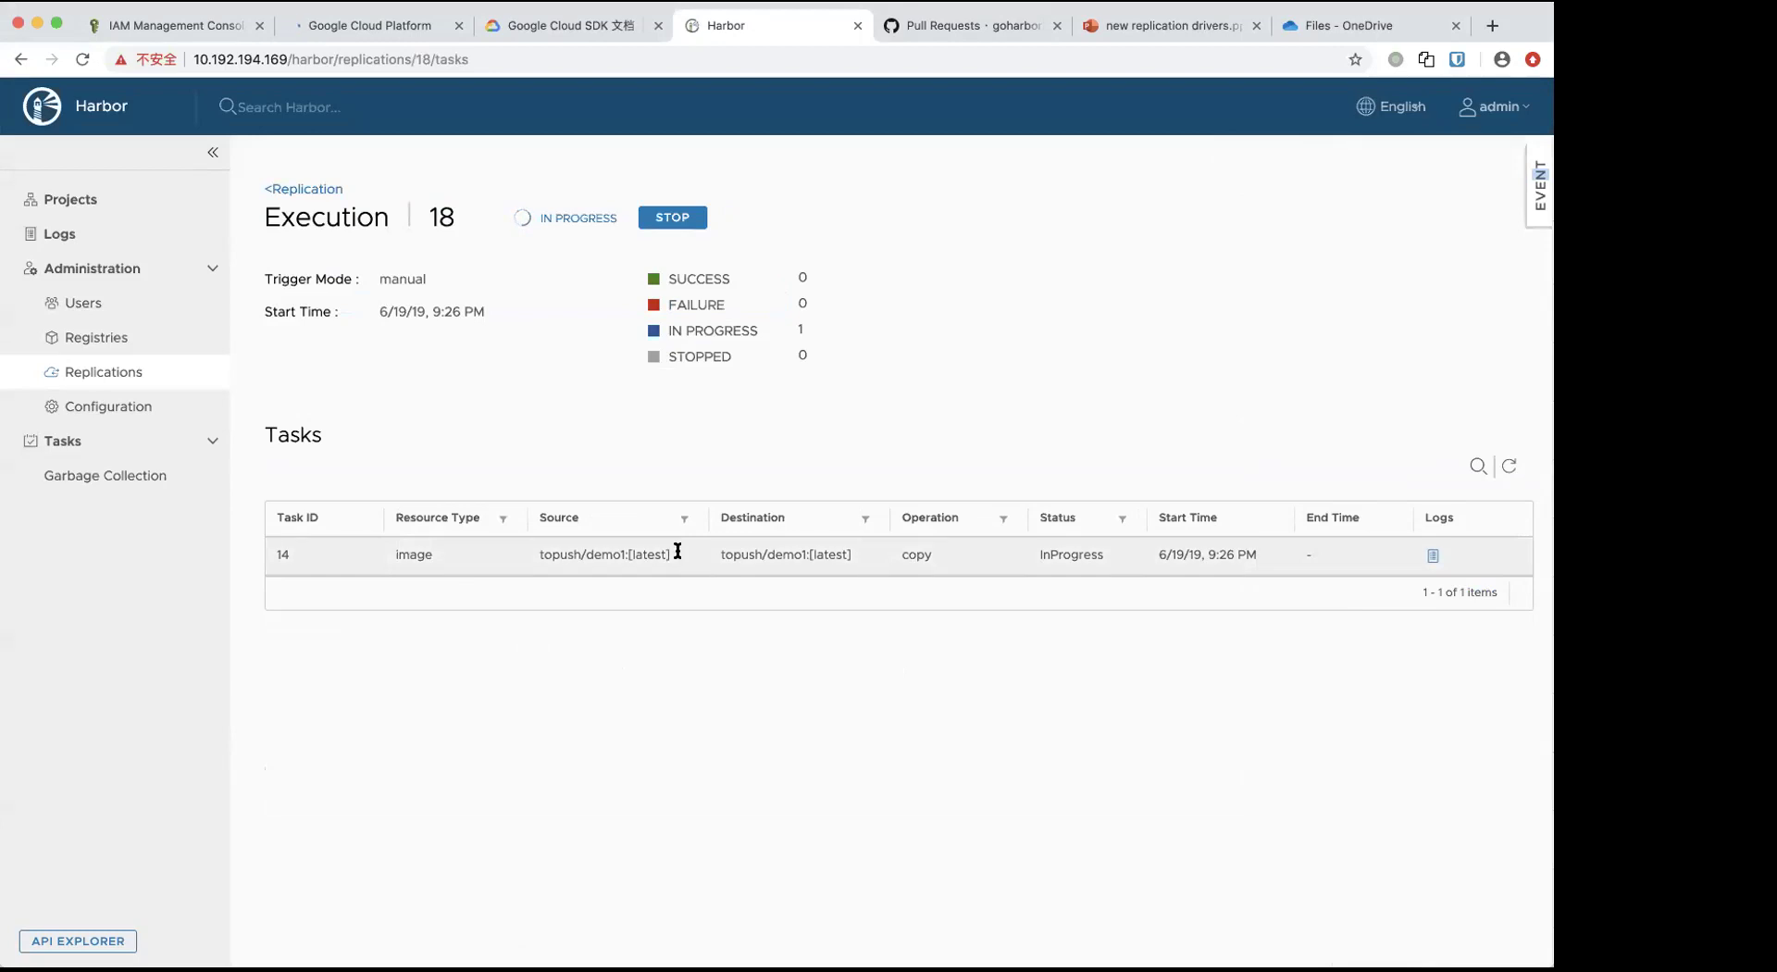
left_click(1432, 556)
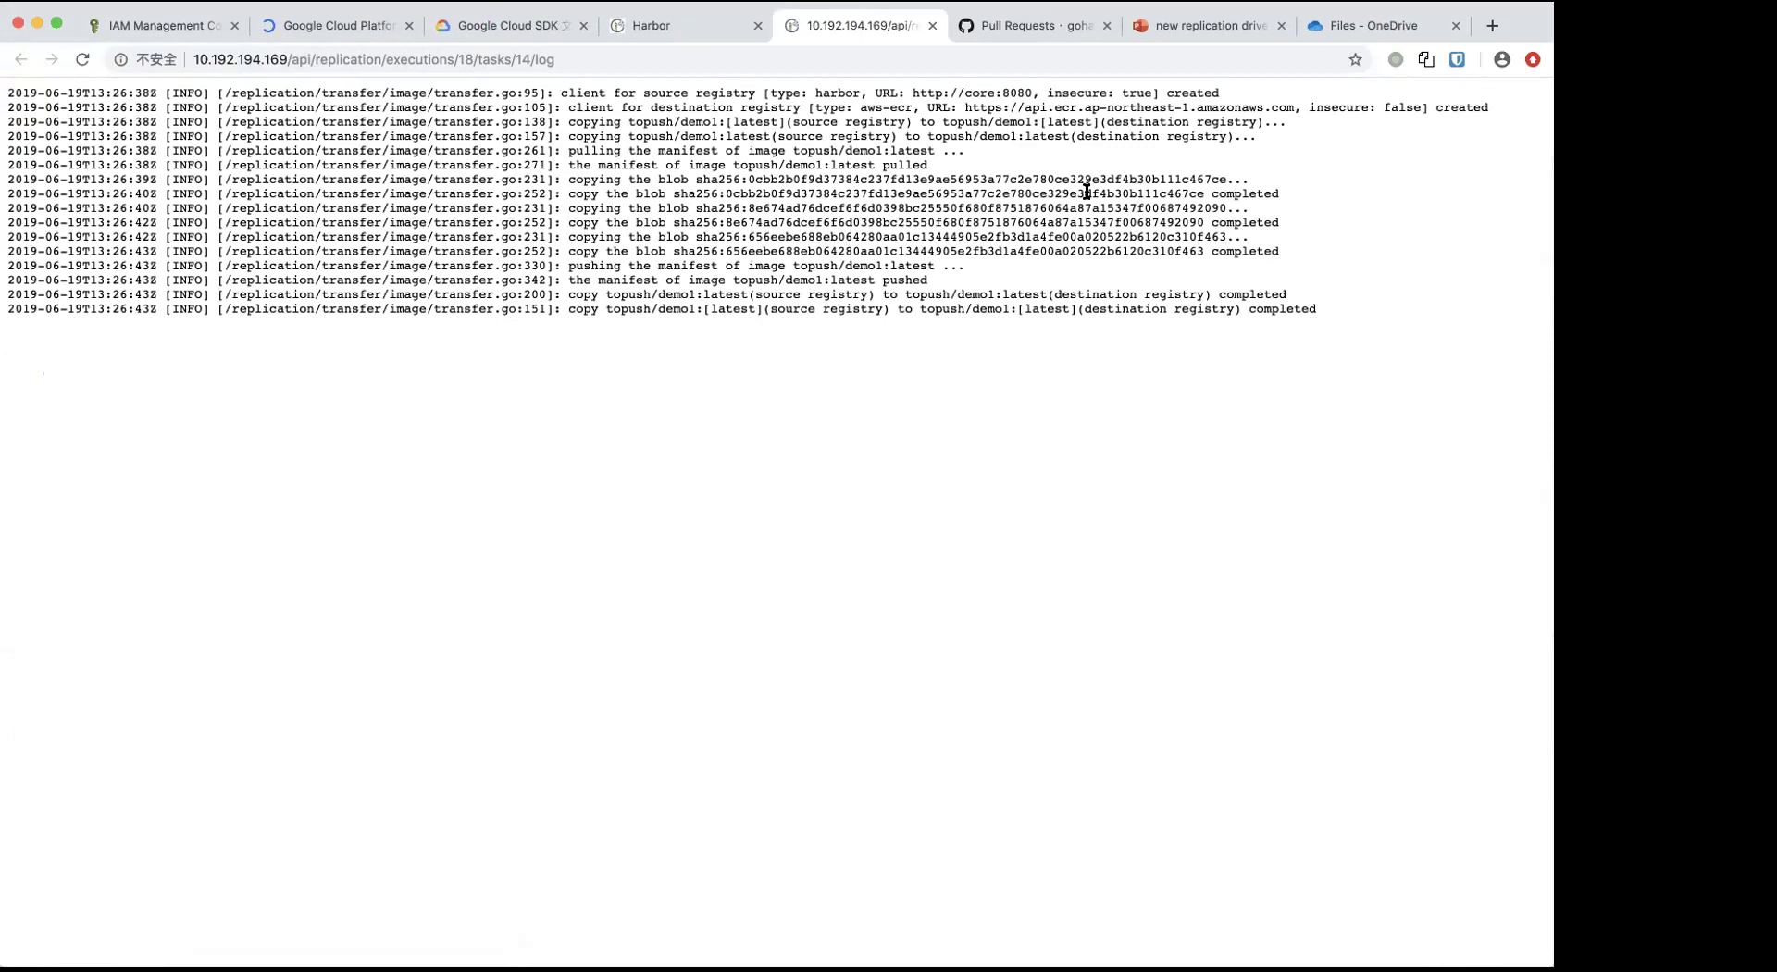
left_click_drag(1088, 194, 1257, 193)
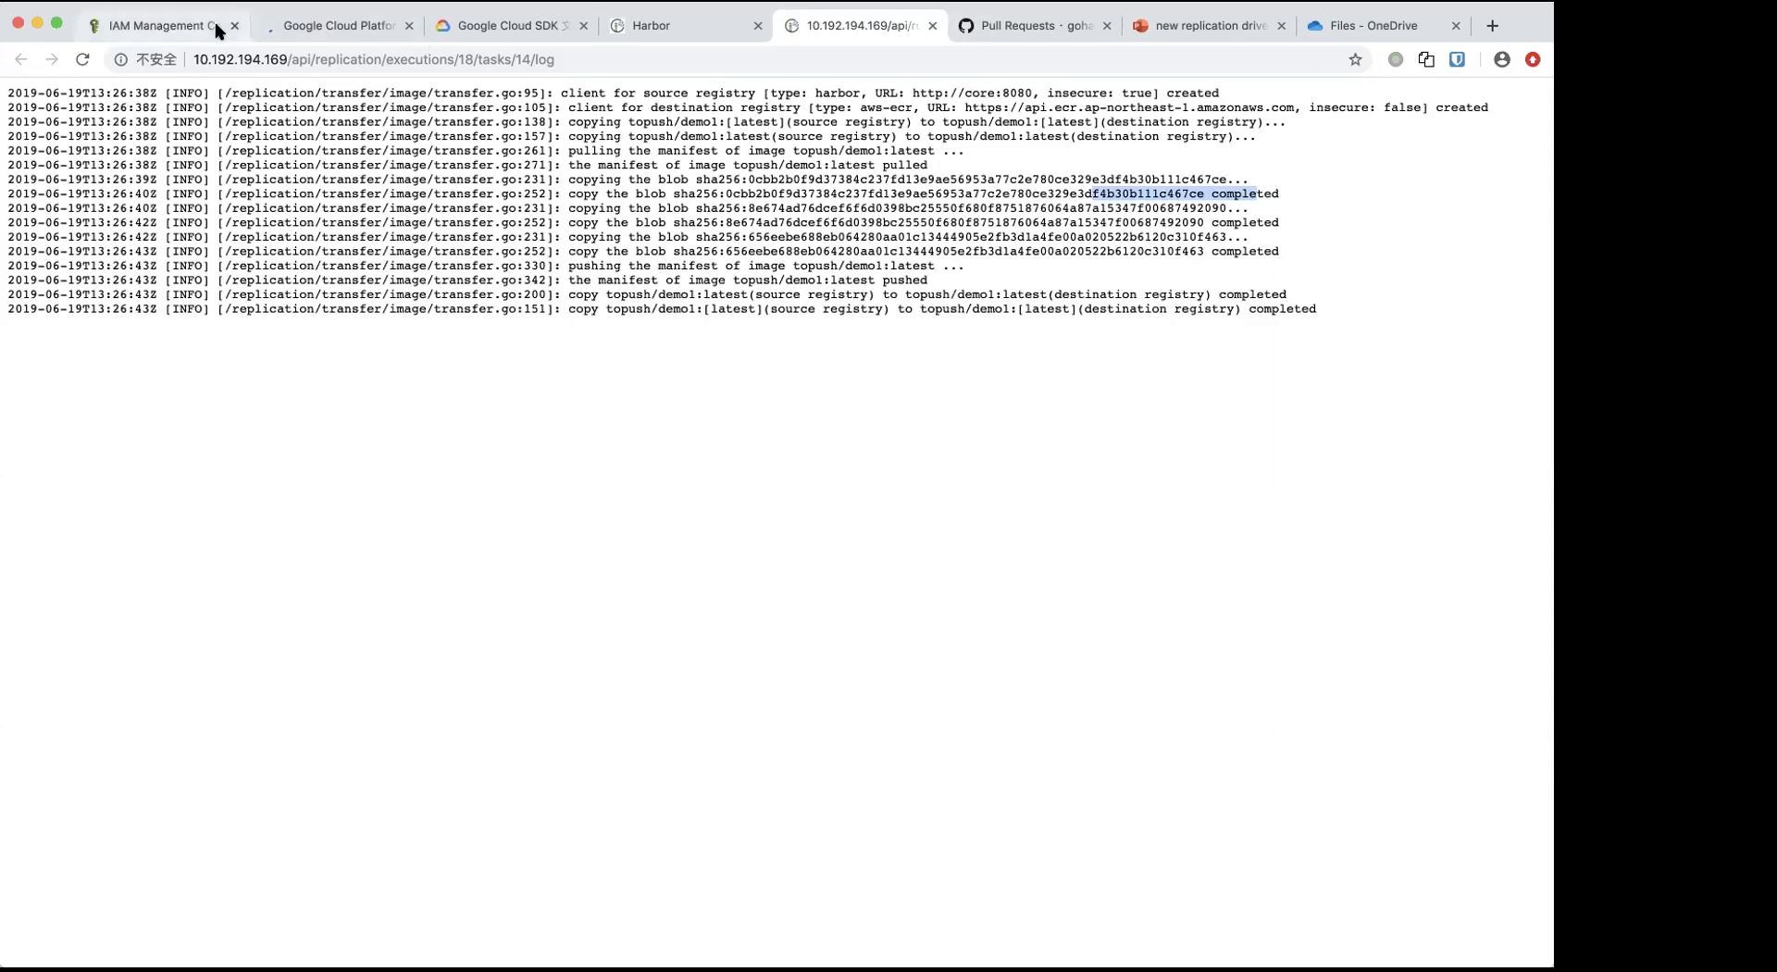
left_click(176, 28)
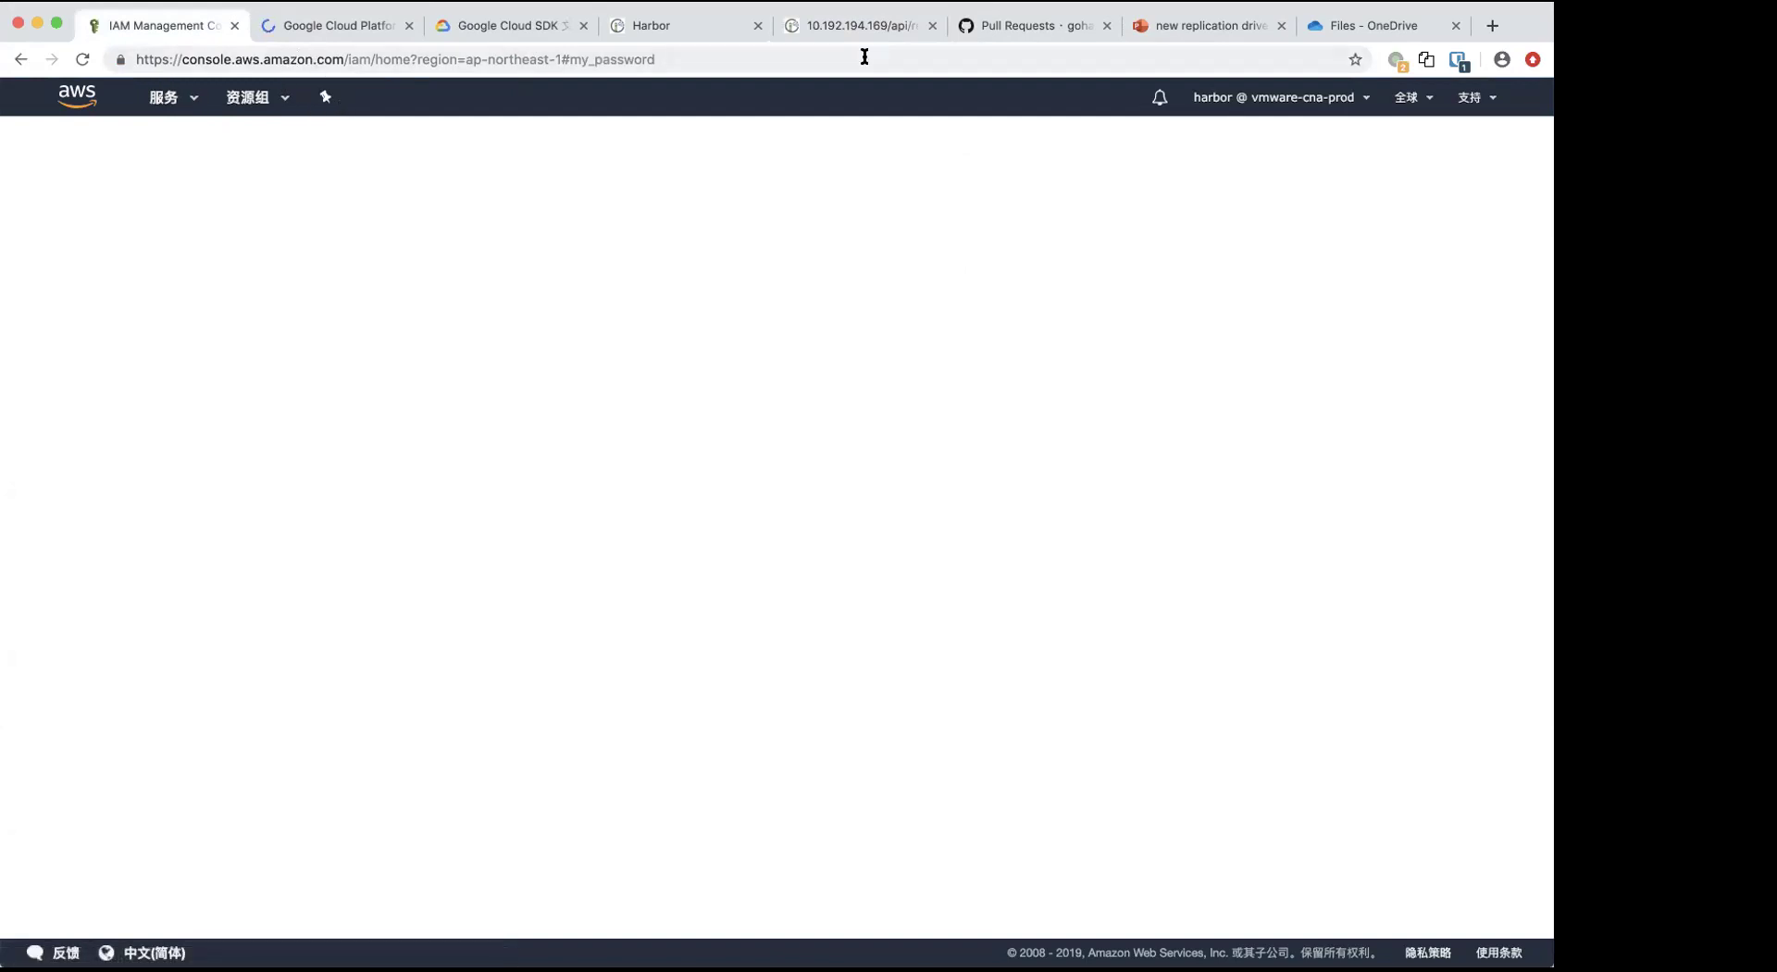
left_click(690, 35)
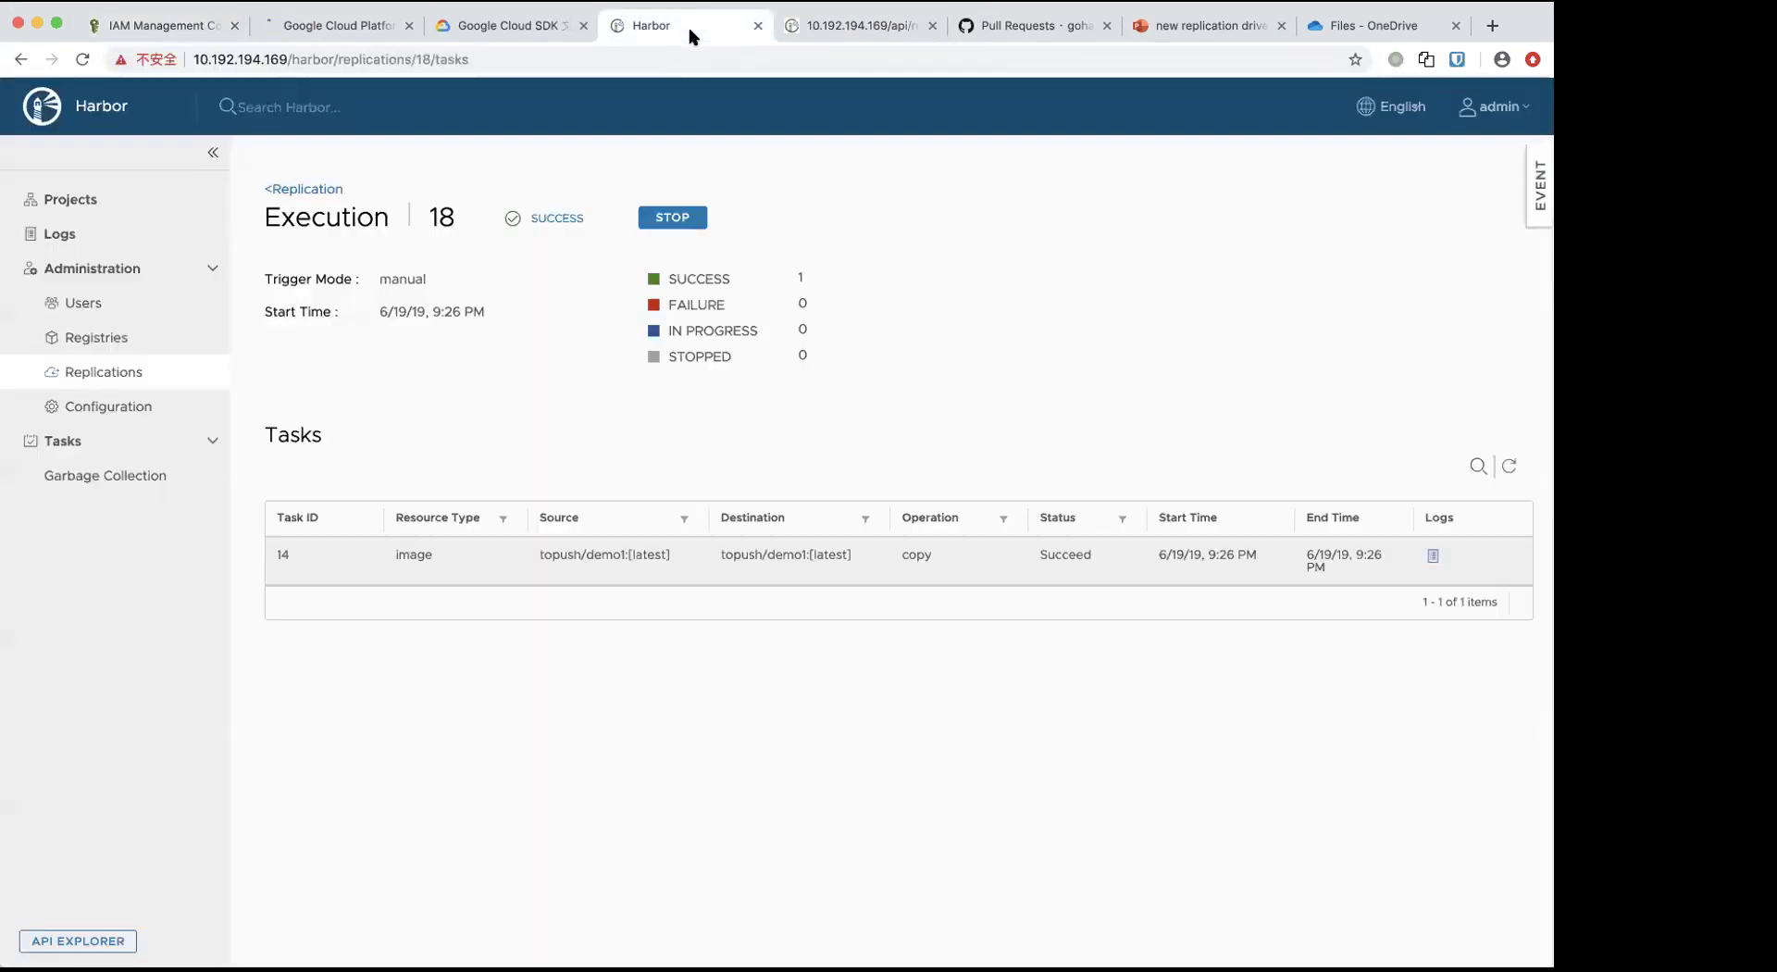
- Start a new pull-based replication rule named ecr-pull with the ecr endpoint as its source registry
left_click(151, 339)
left_click(148, 370)
left_click(377, 244)
left_click(735, 316)
left_click(719, 275)
type("ecr-pull")
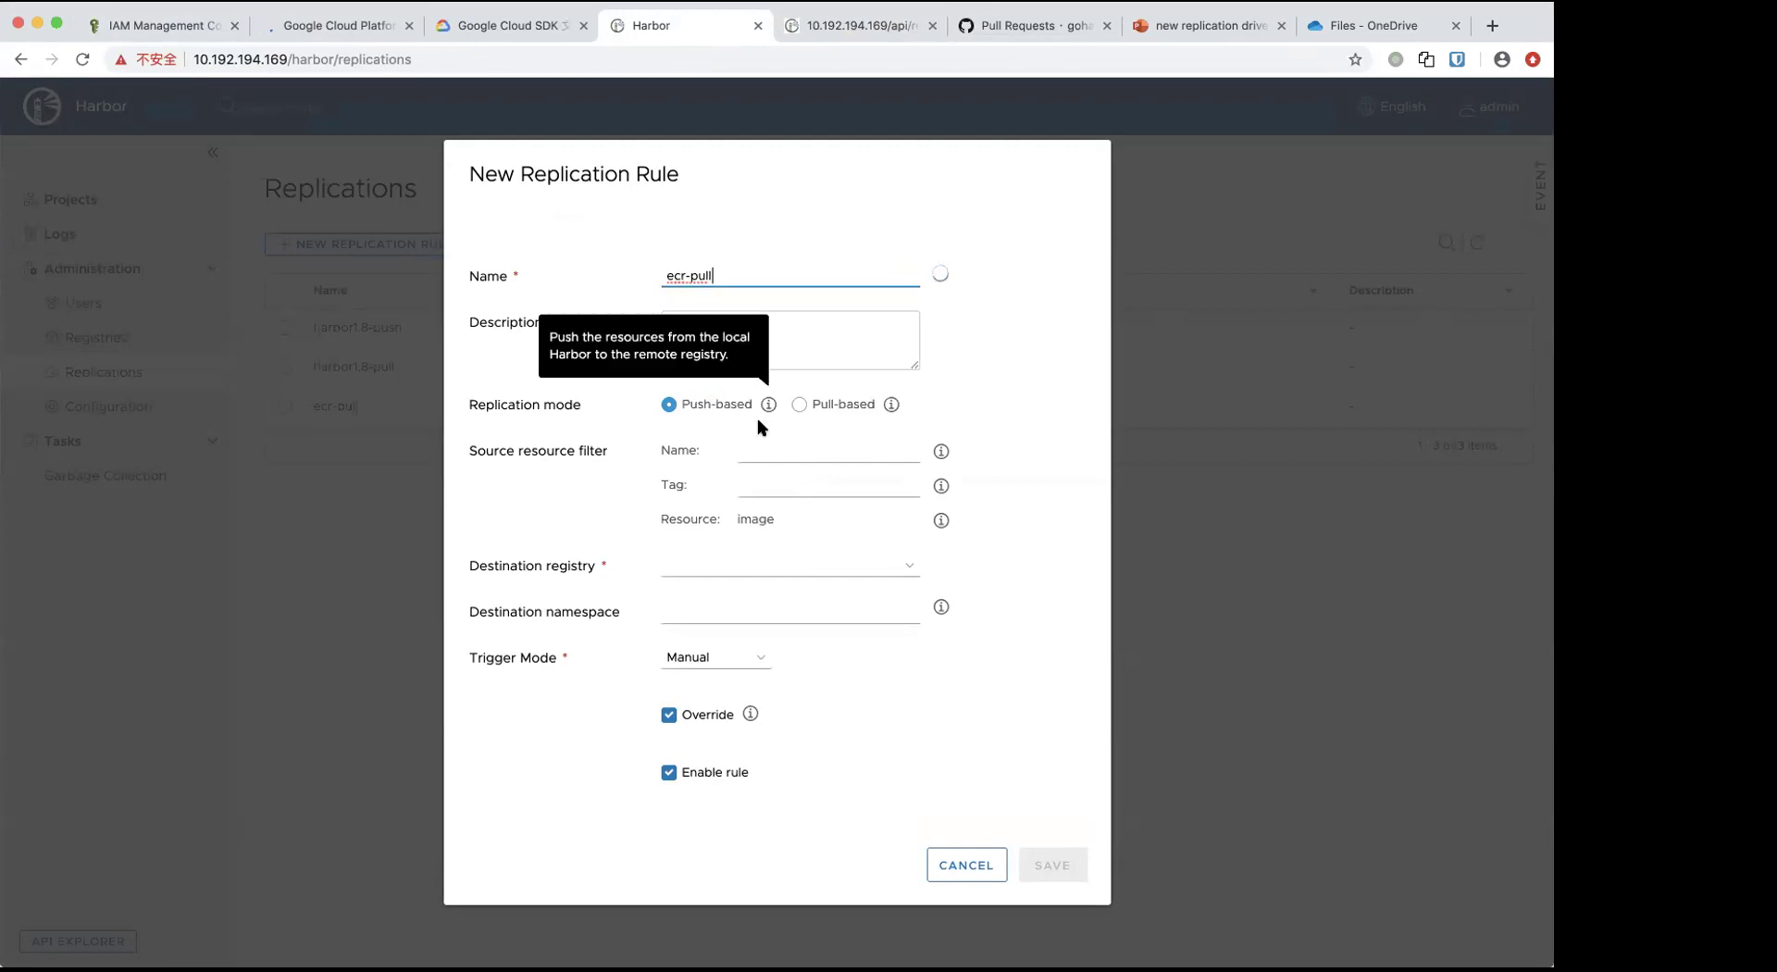
left_click(760, 451)
left_click(832, 409)
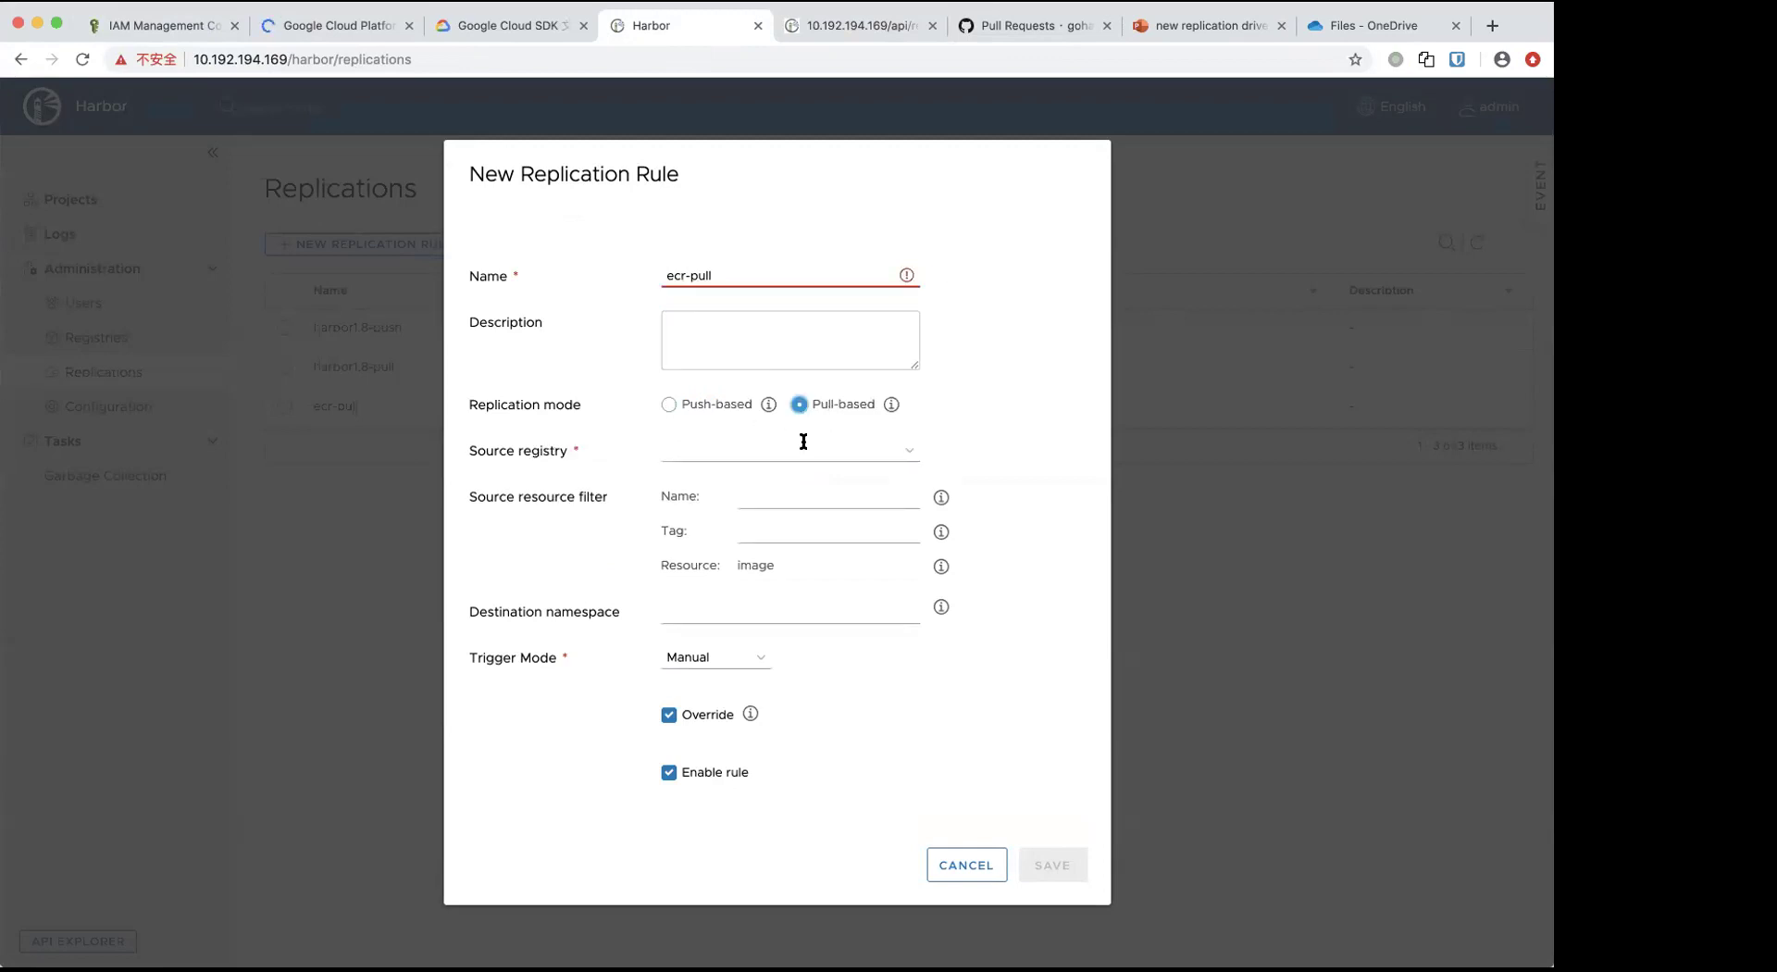
left_click(778, 453)
left_click(776, 470)
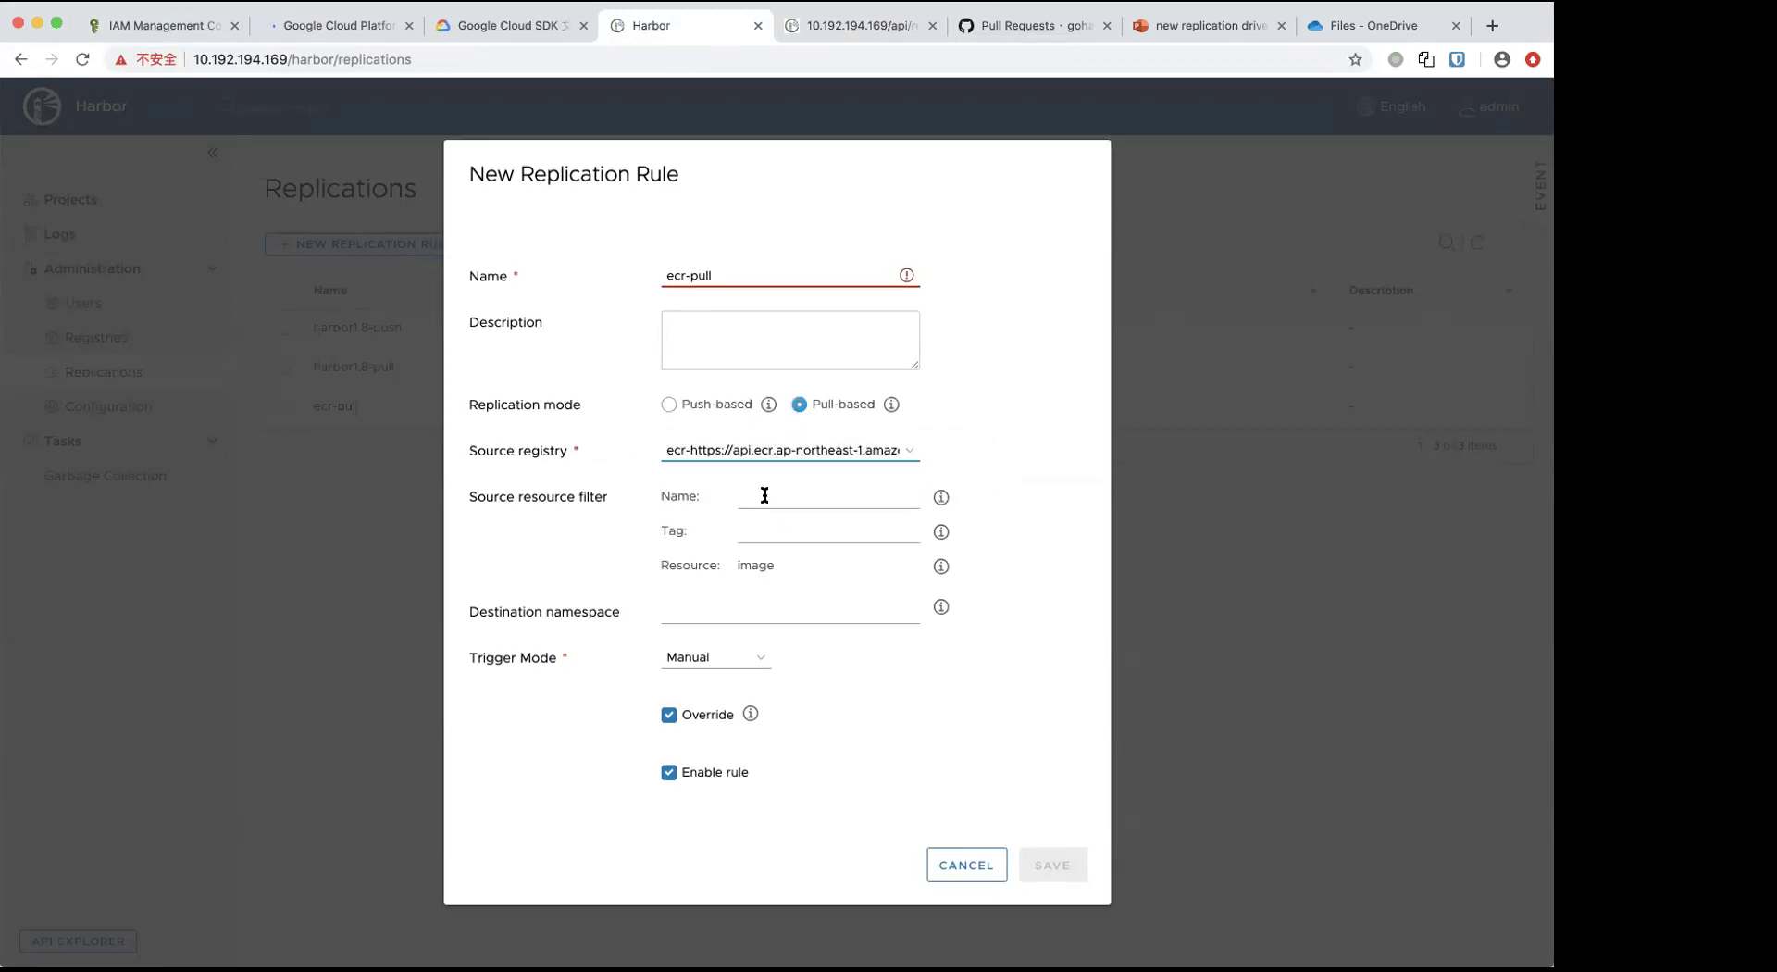
- Change the new rule's name to ecr-pull1 and set its destination namespace to totest
left_click(774, 498)
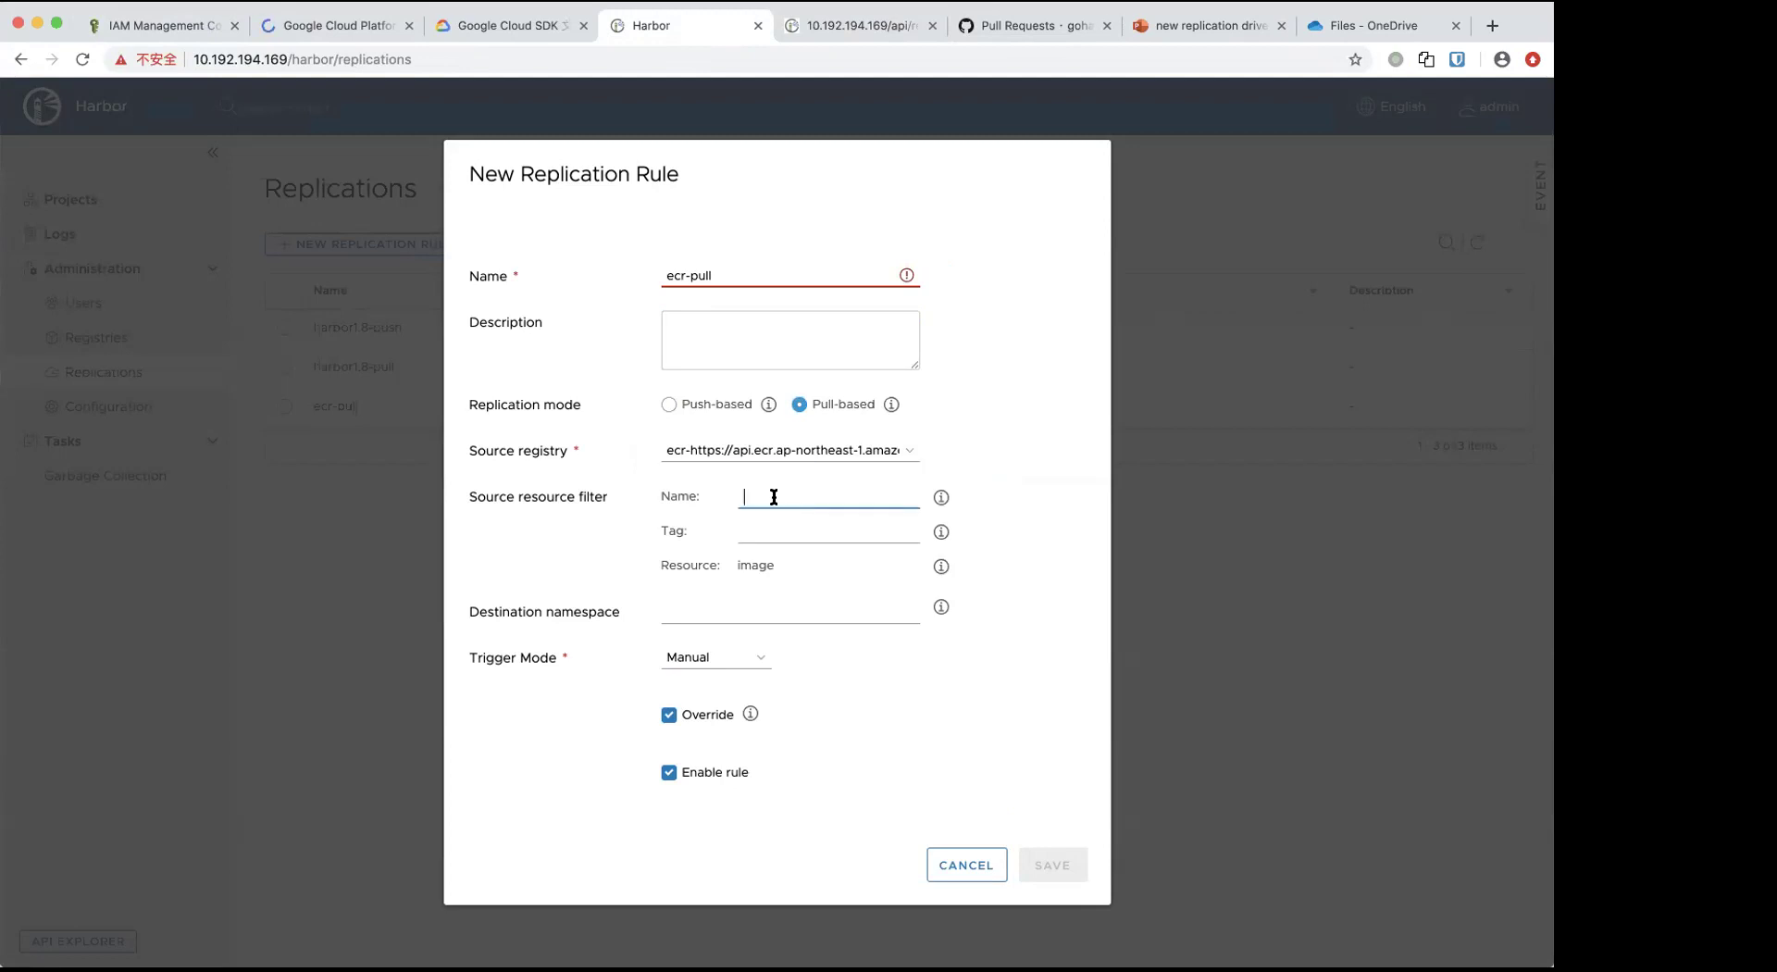
left_click(707, 276)
key("BackSpace")
key("BackSpace")
key("BackSpace")
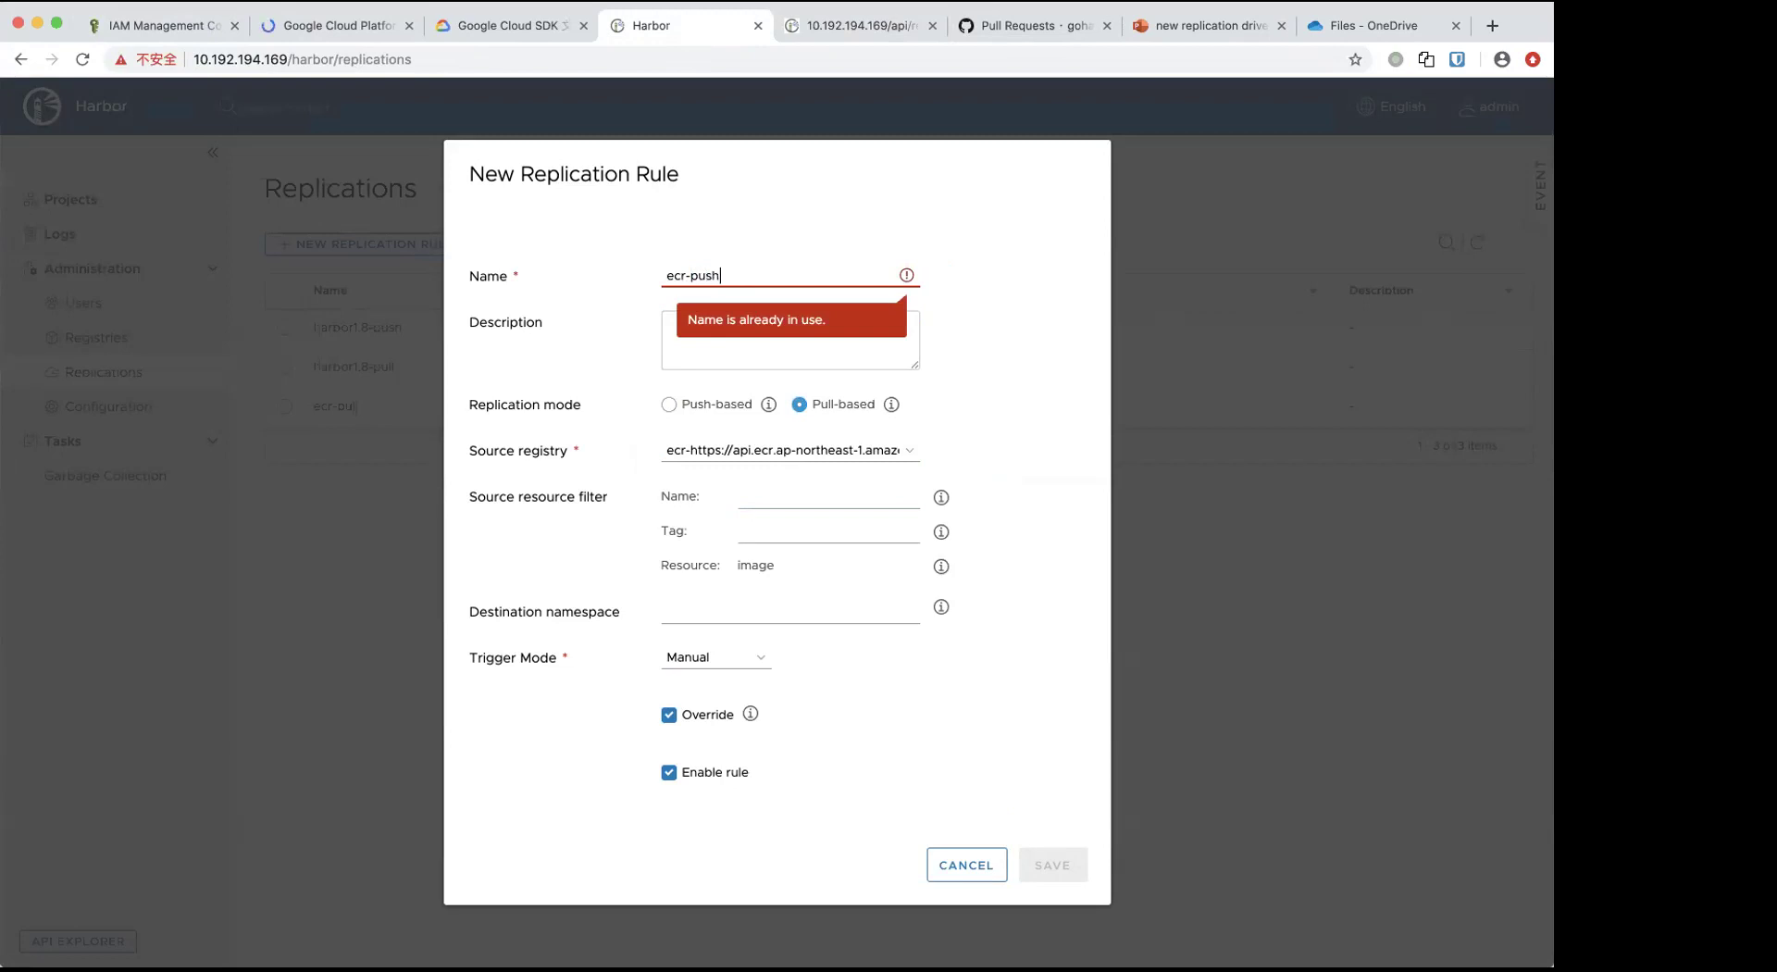
key("BackSpace")
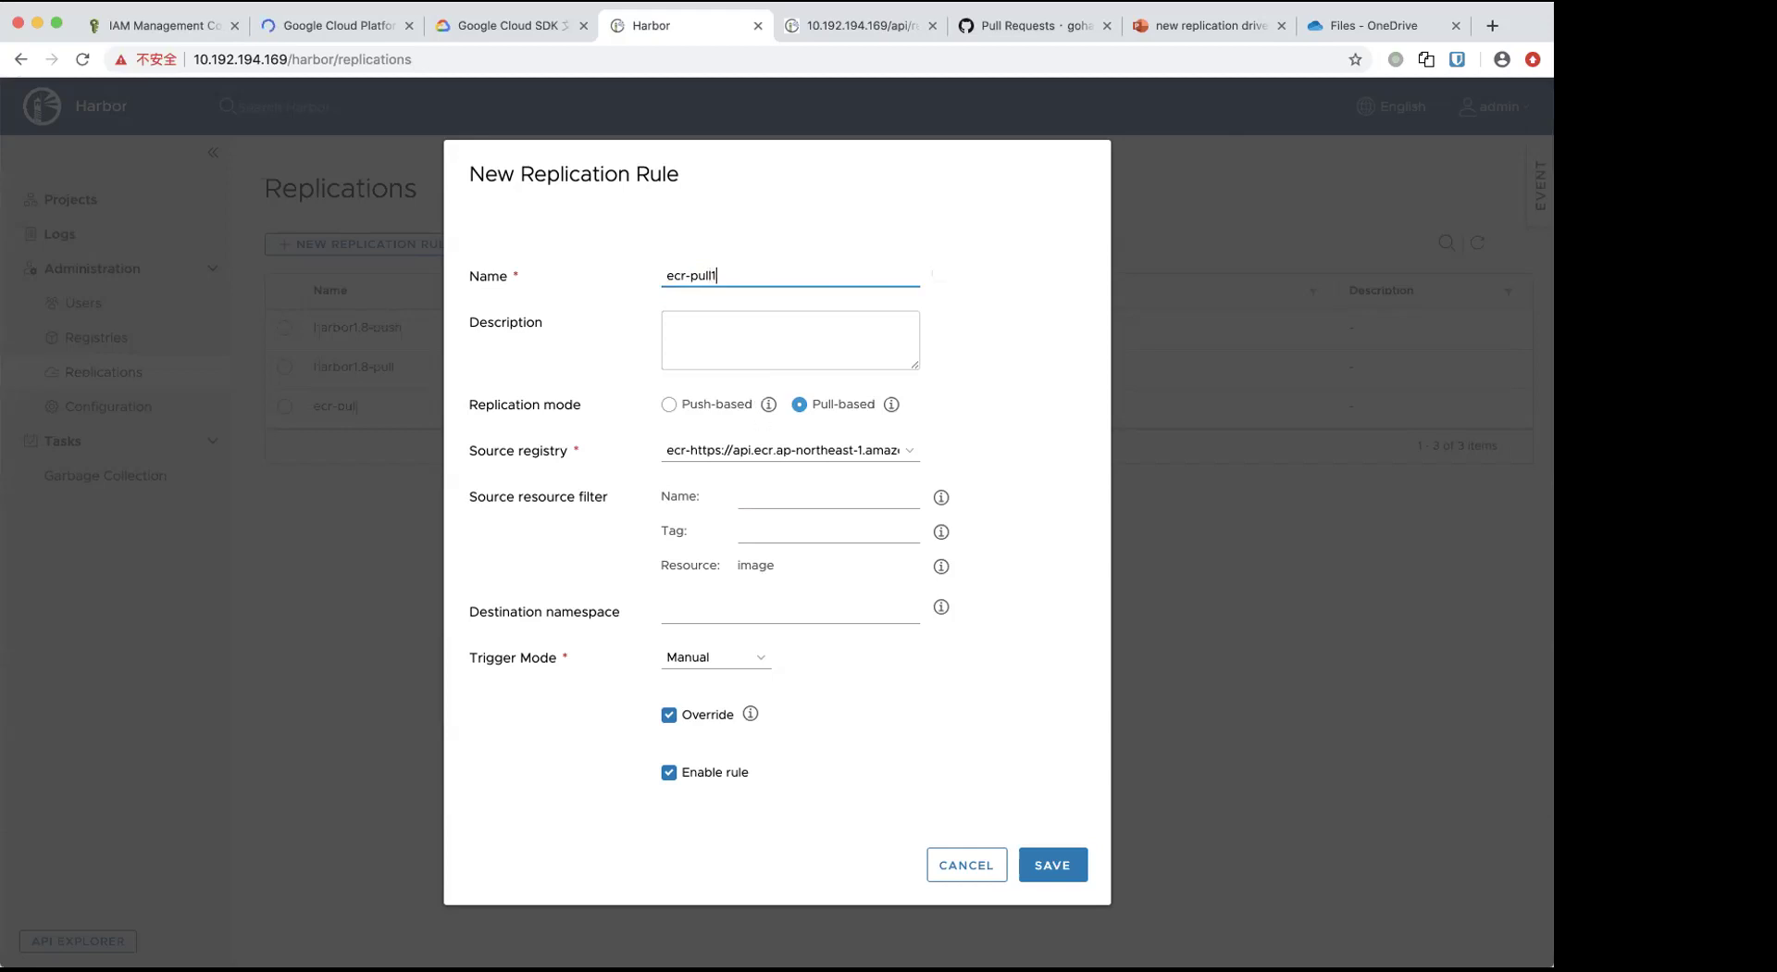
left_click(746, 606)
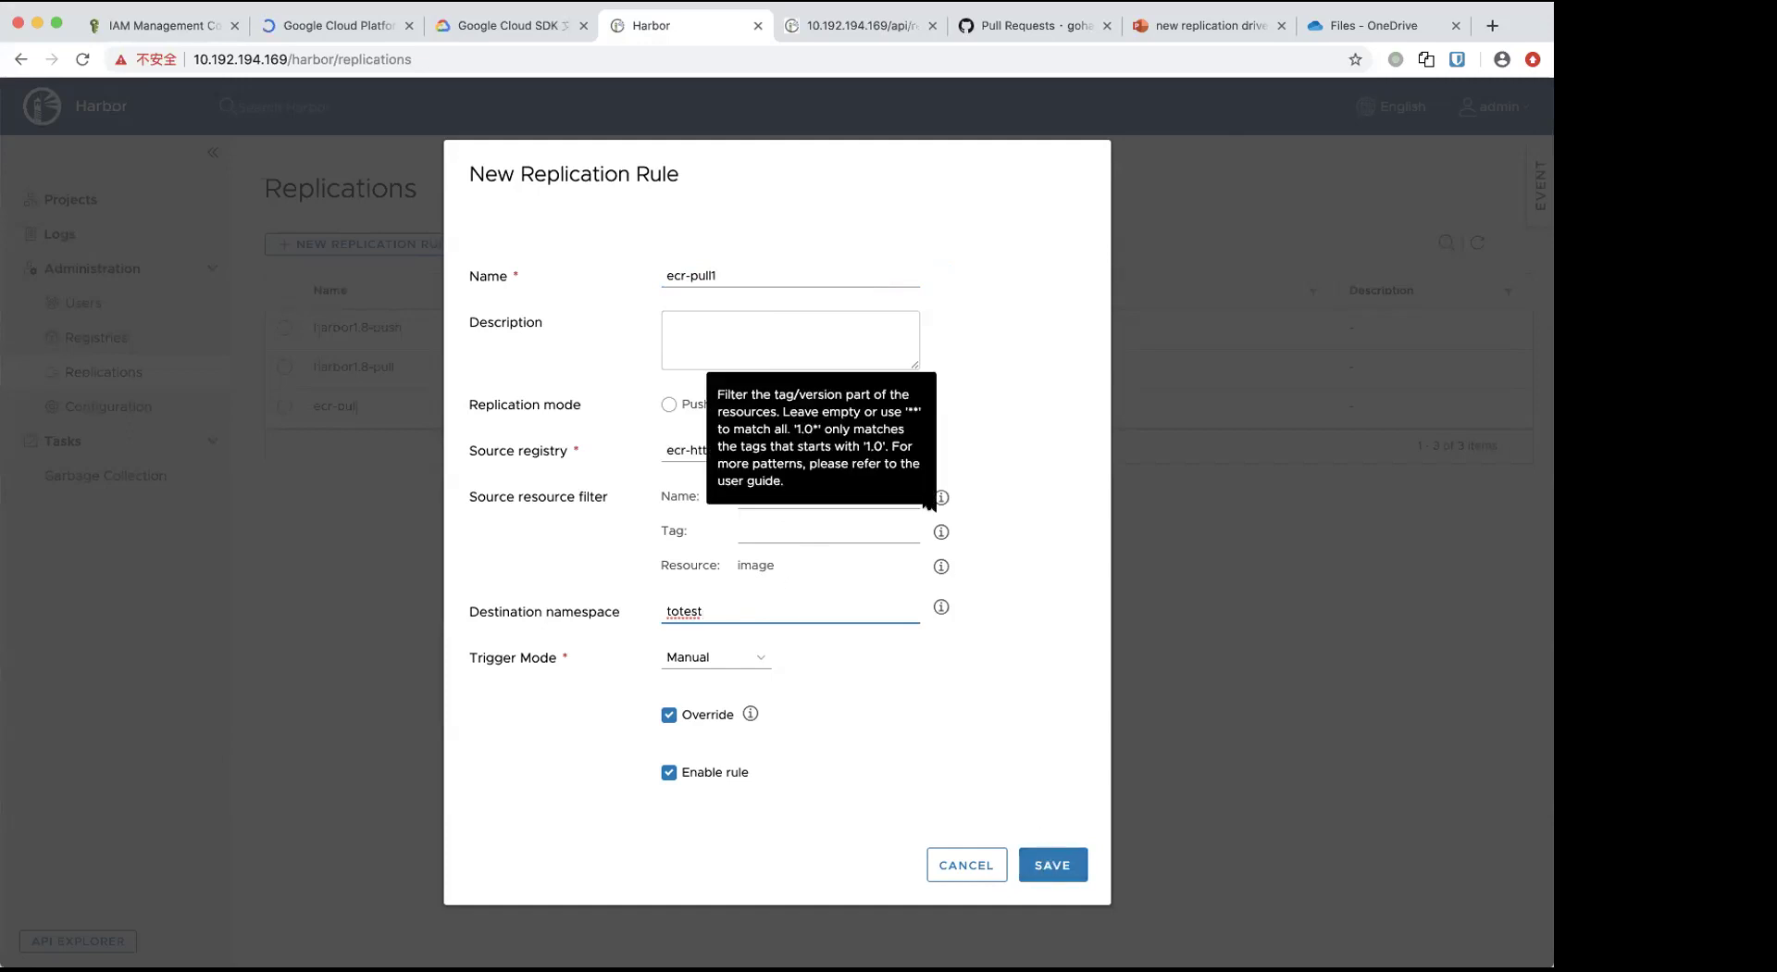
- In the iTerm terminal, push the topull/demo2 image to the ECR registry again
left_click(902, 450)
left_click(870, 499)
left_click(852, 492)
left_click(153, 23)
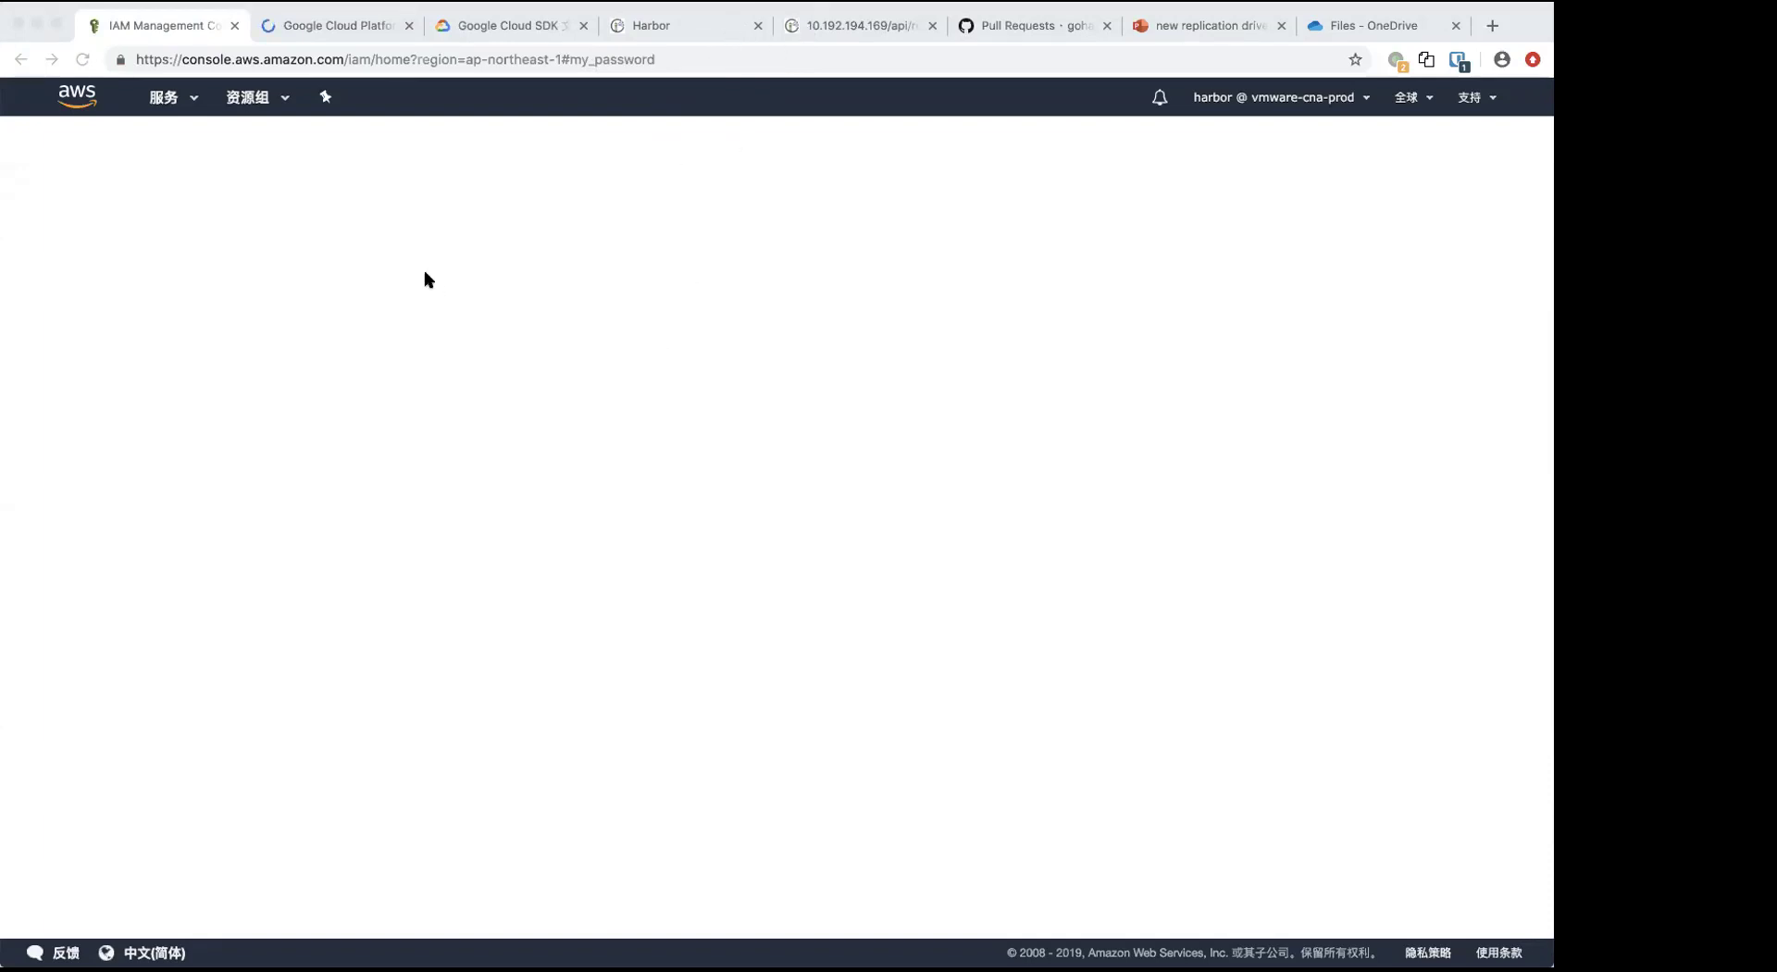
key("super+Tab")
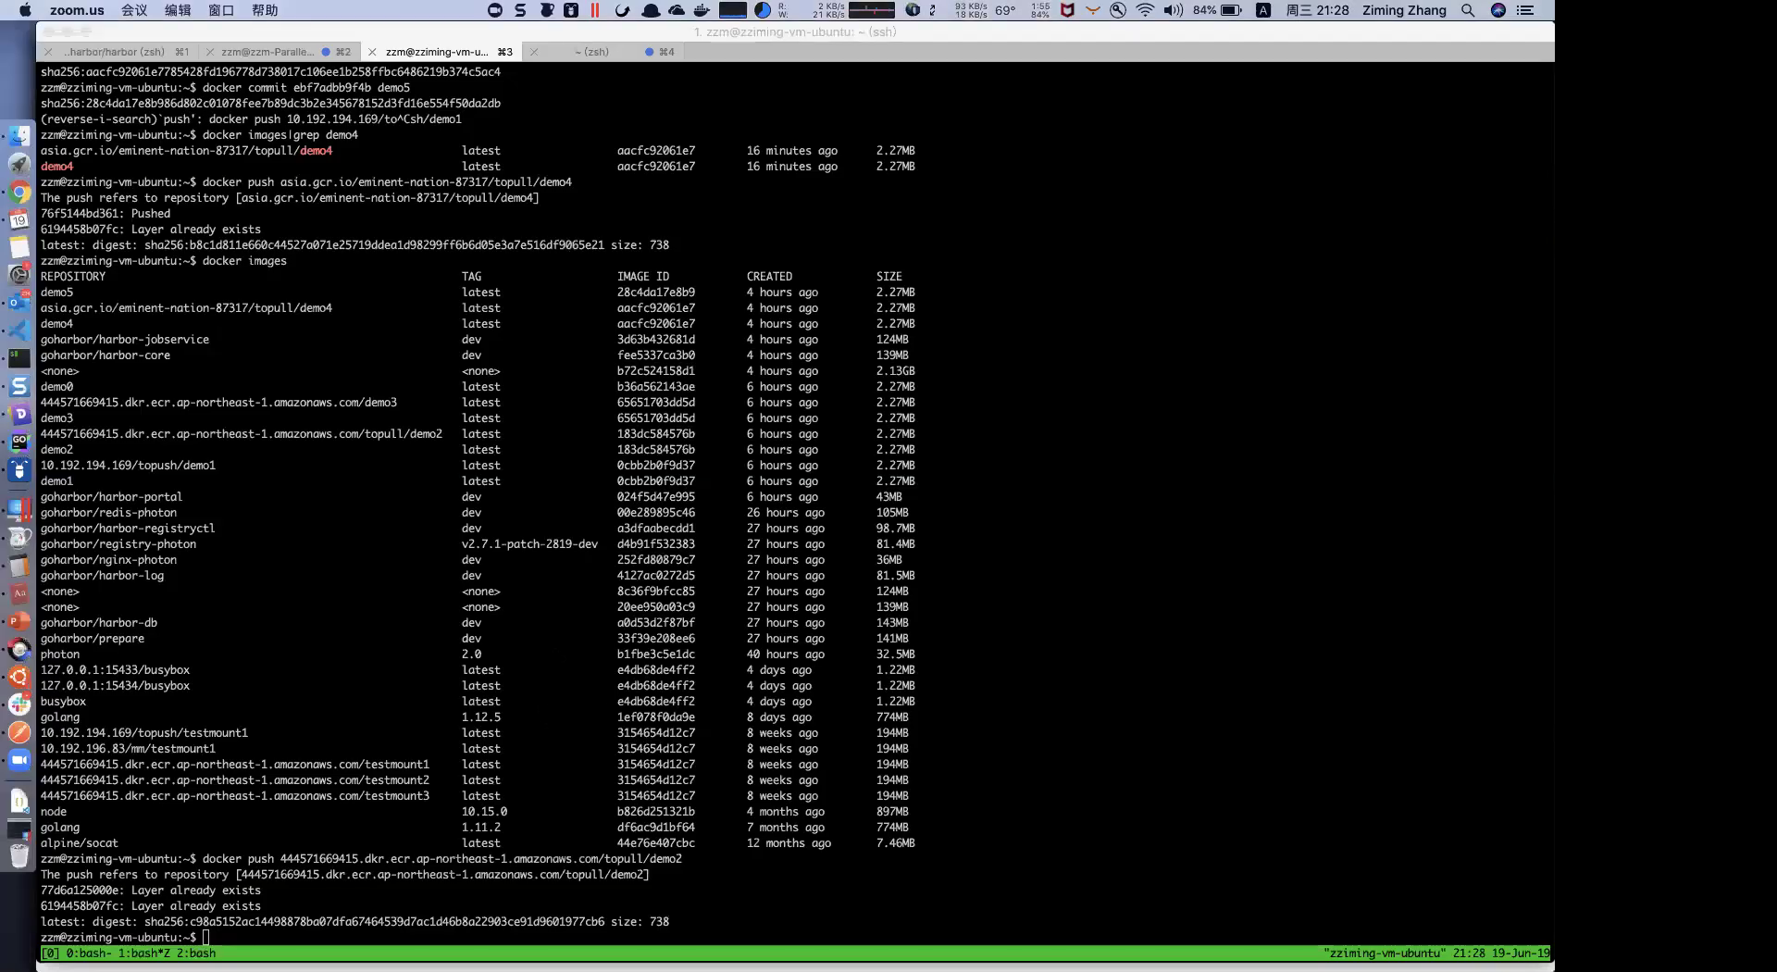
left_click(570, 794)
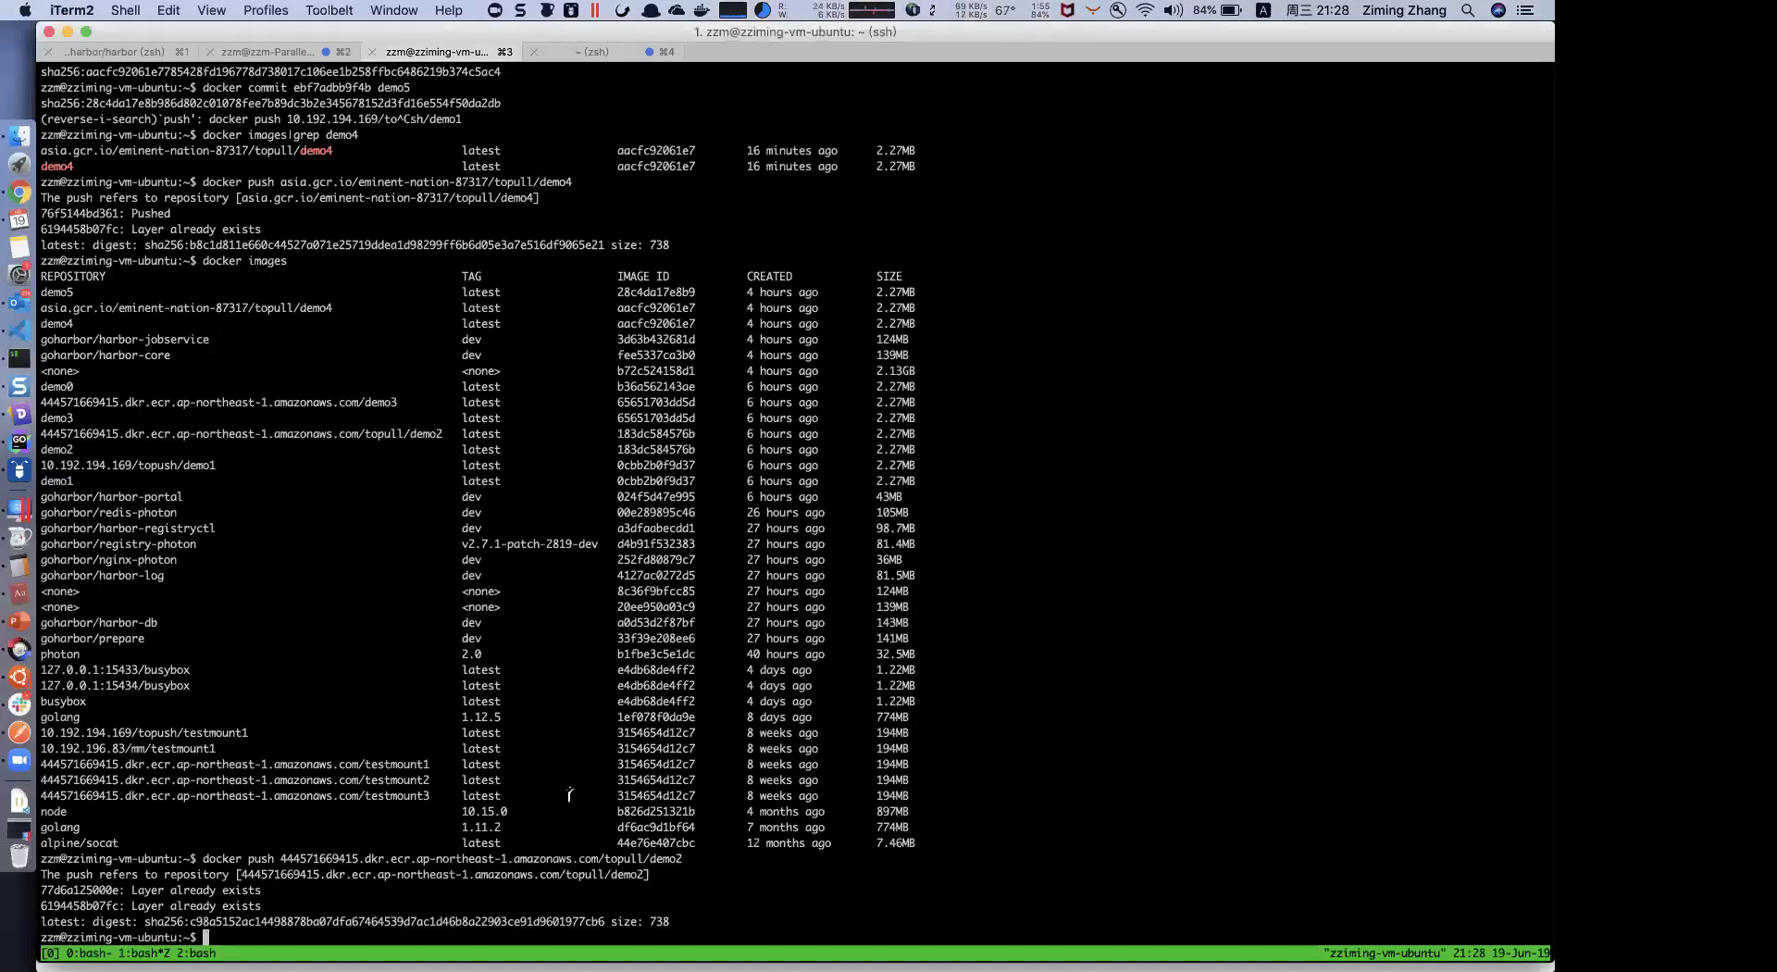
key("Up")
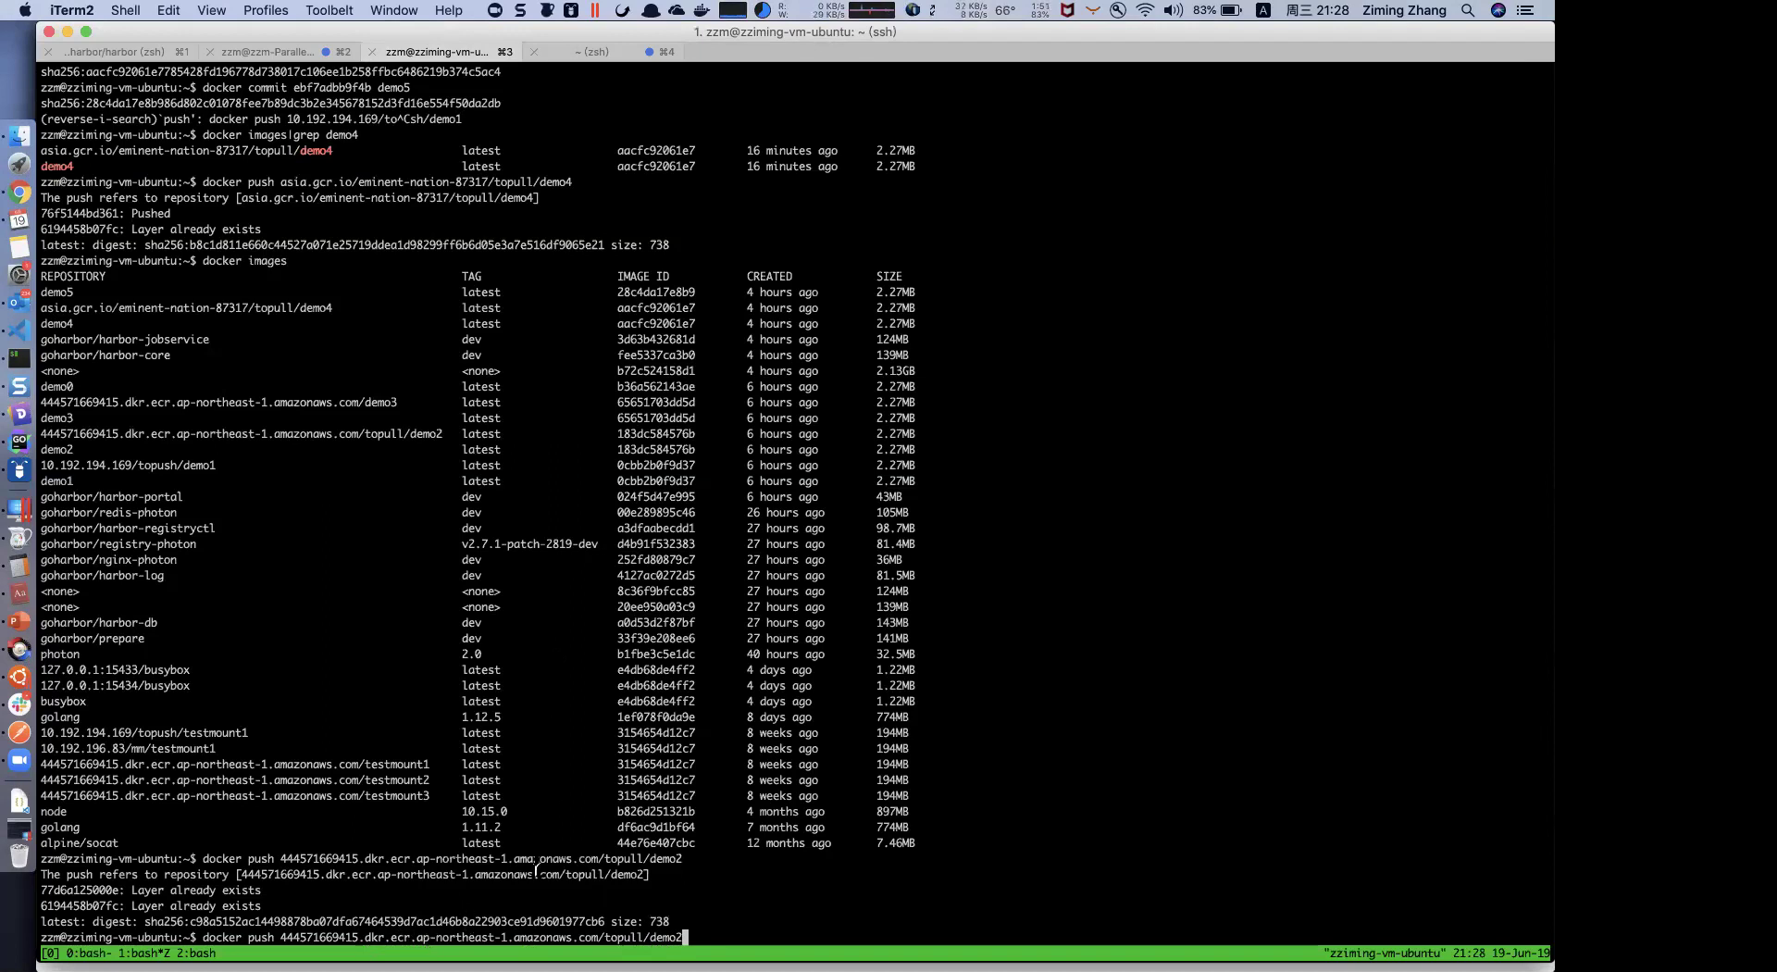
key("Return")
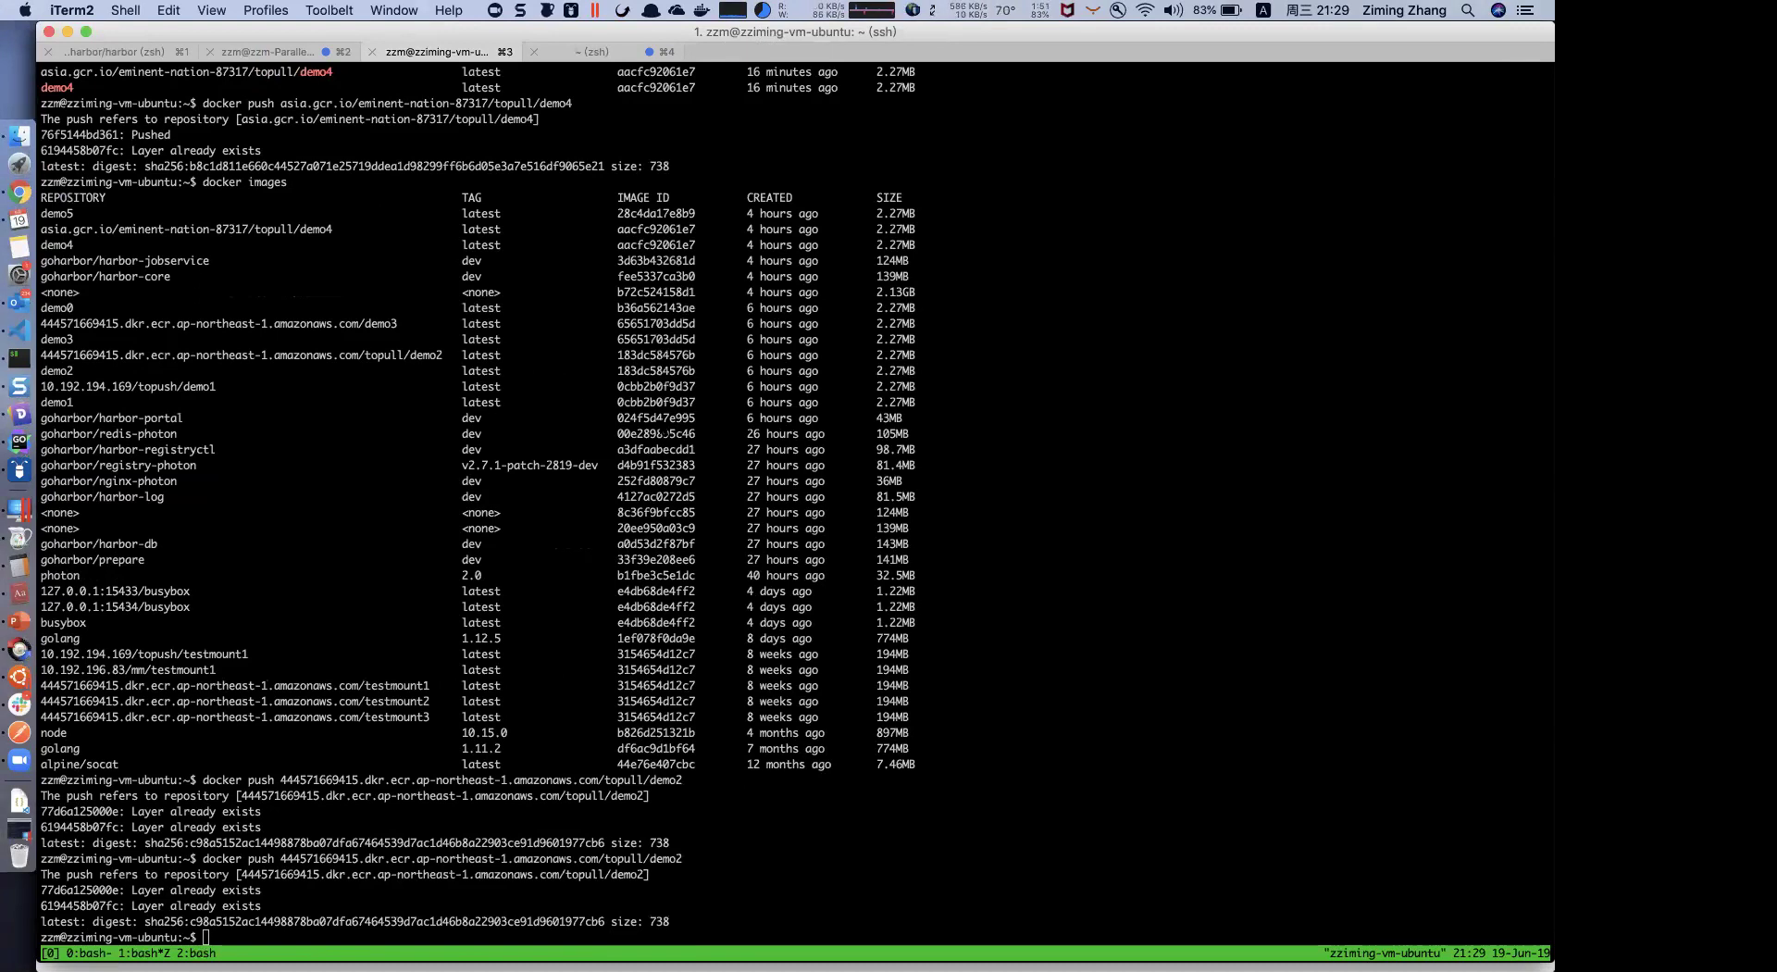
- Back in Harbor, set the ecr-pull1 rule's source name filter to match the topull repositories and save the rule
key("ctrl+Right")
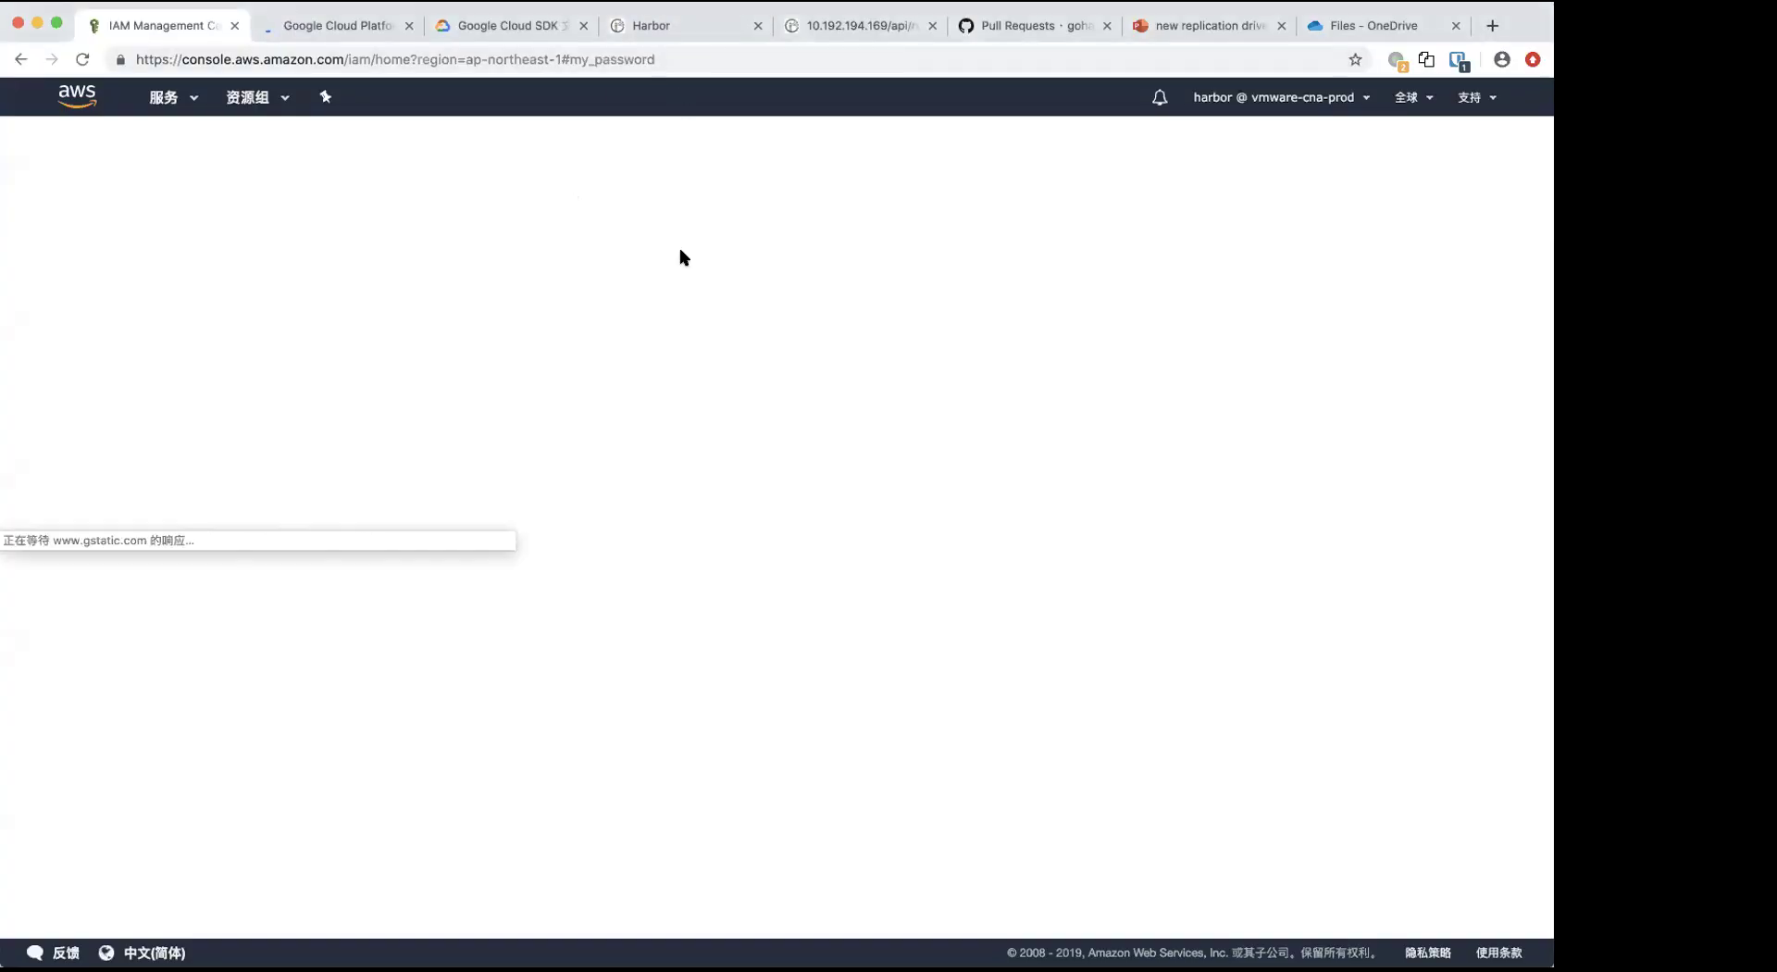
key("ctrl+Tab")
key("ctrl+Tab")
key("ctrl+Tab")
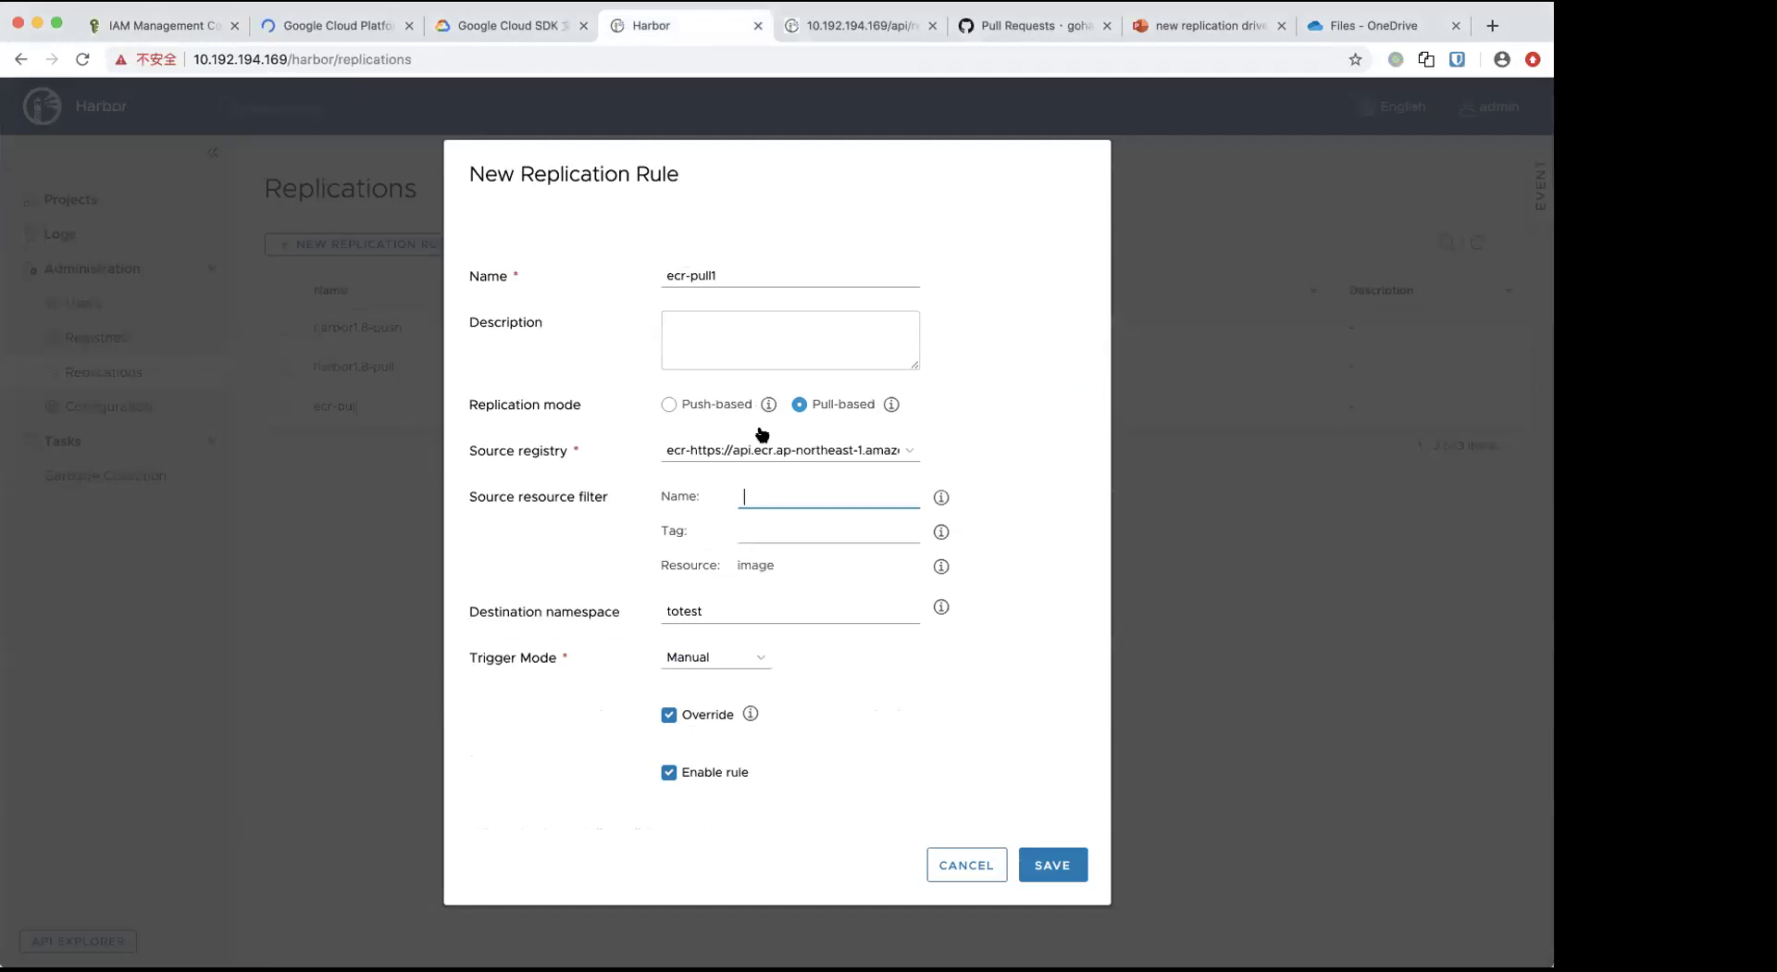
type("pull/*")
left_click(1056, 866)
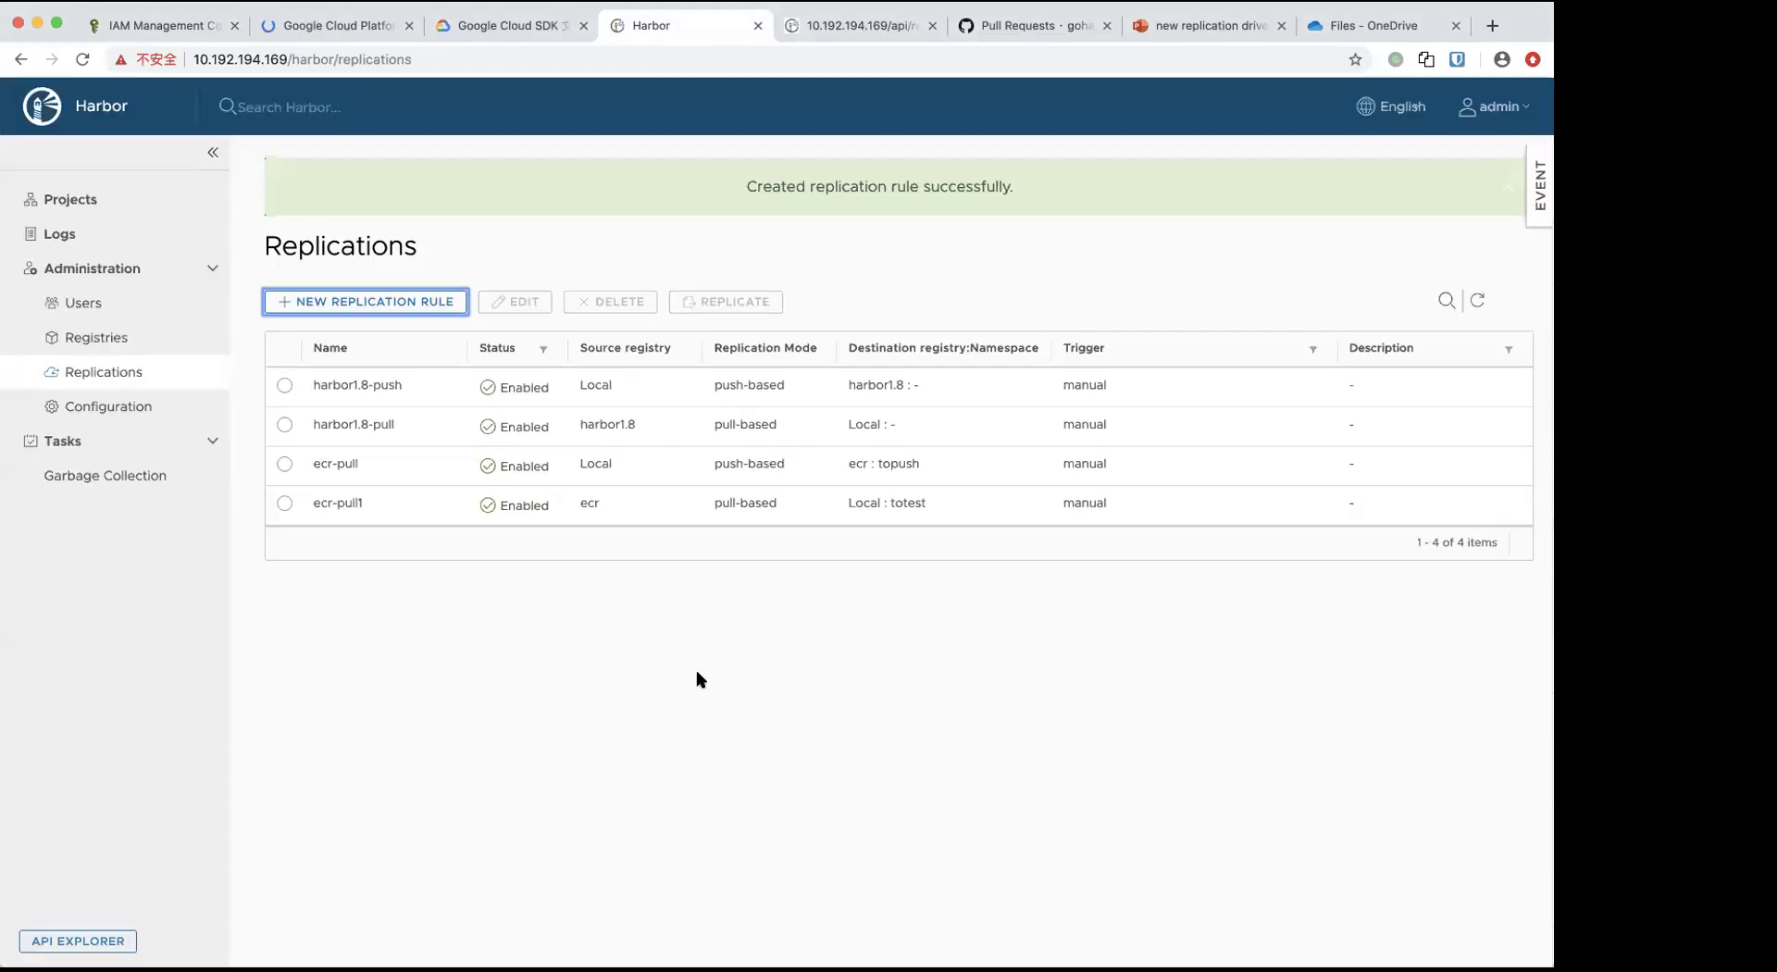
- Replicate the ecr-pull1 rule and confirm
left_click(285, 504)
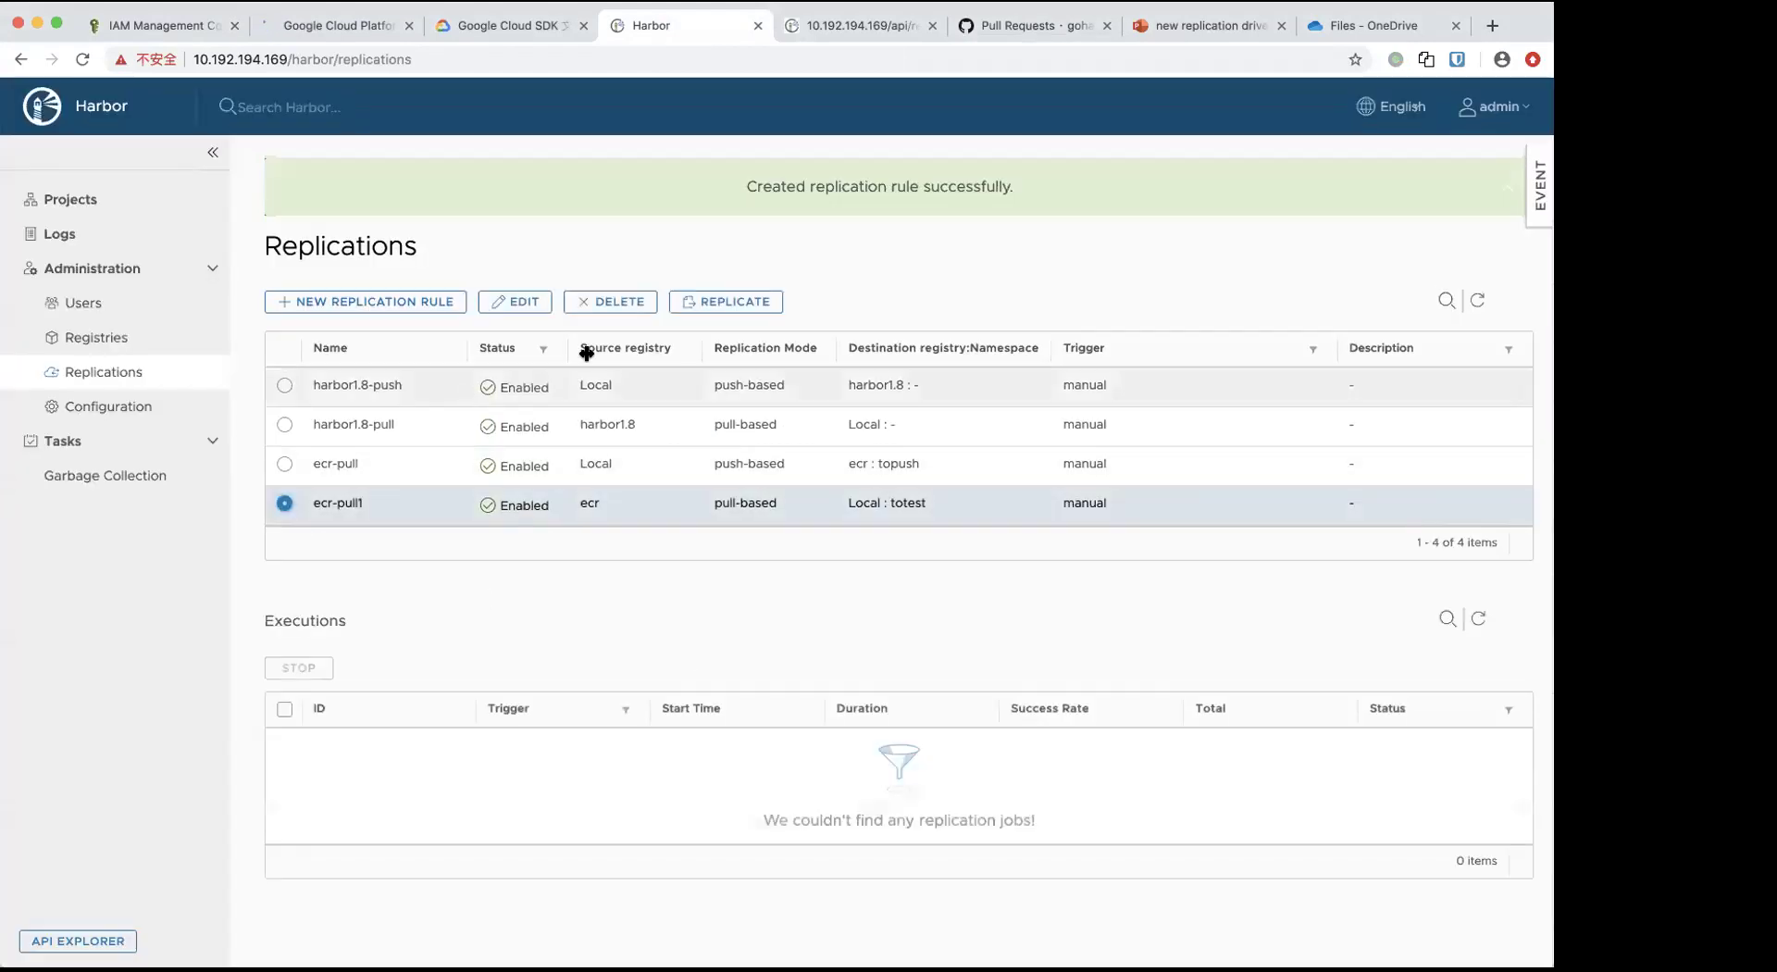
left_click(739, 303)
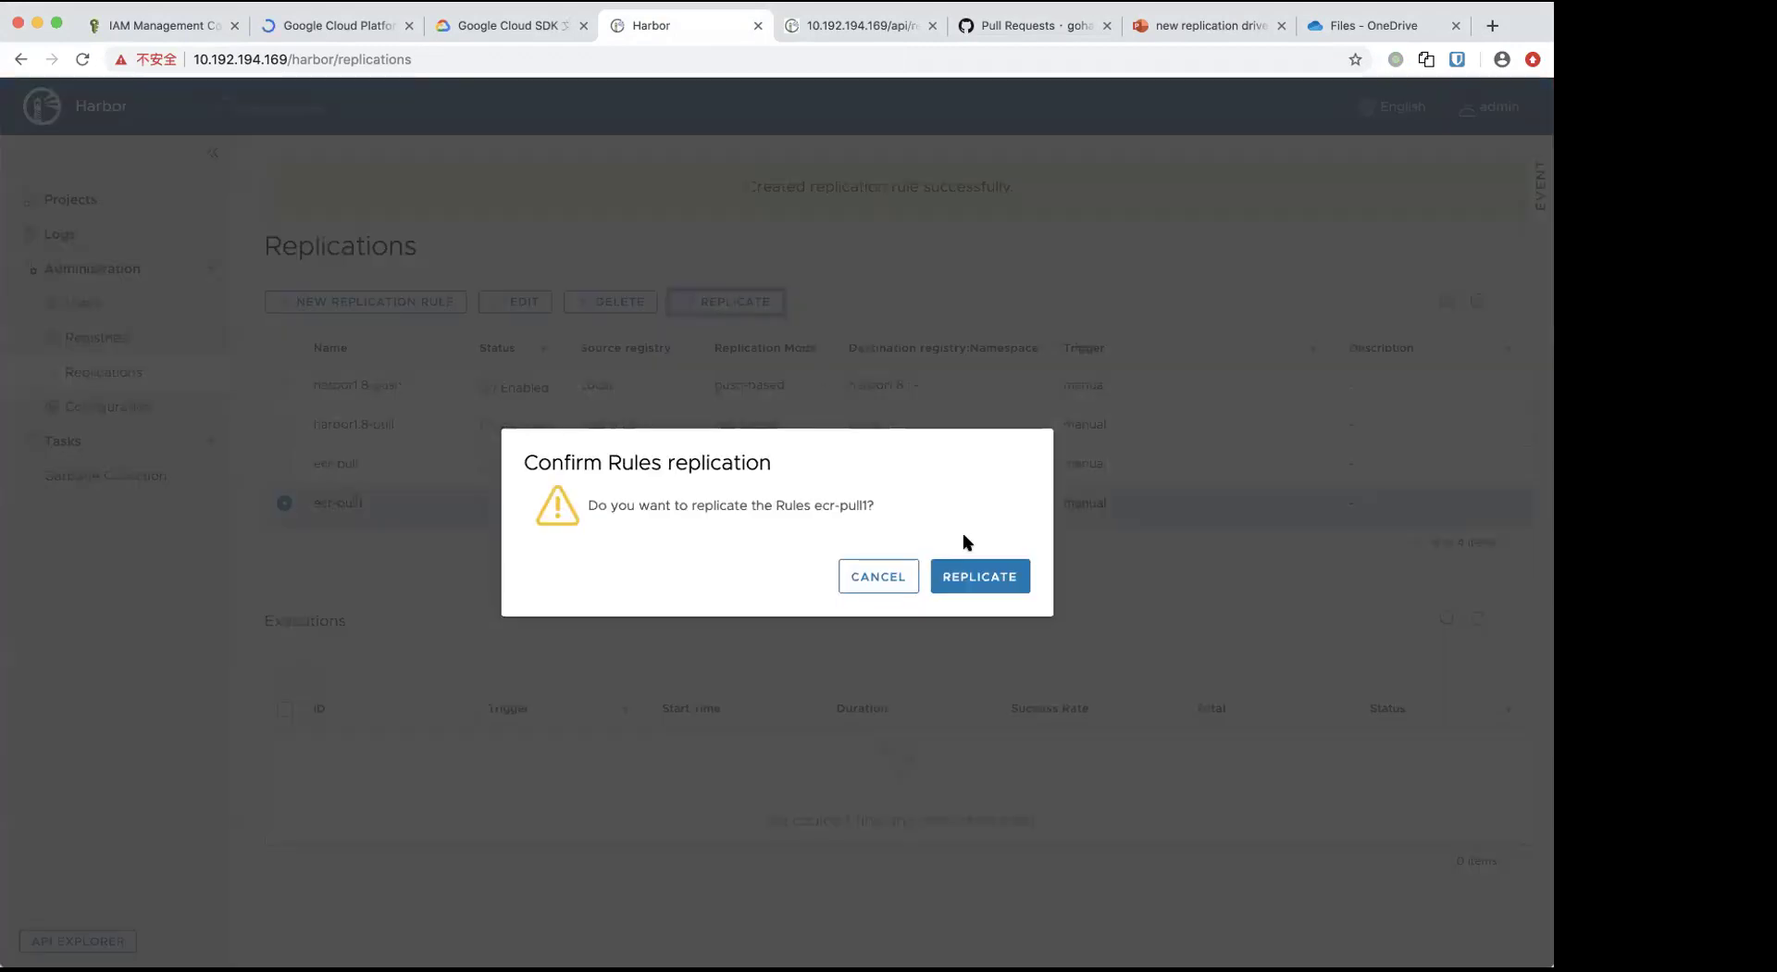
left_click(979, 588)
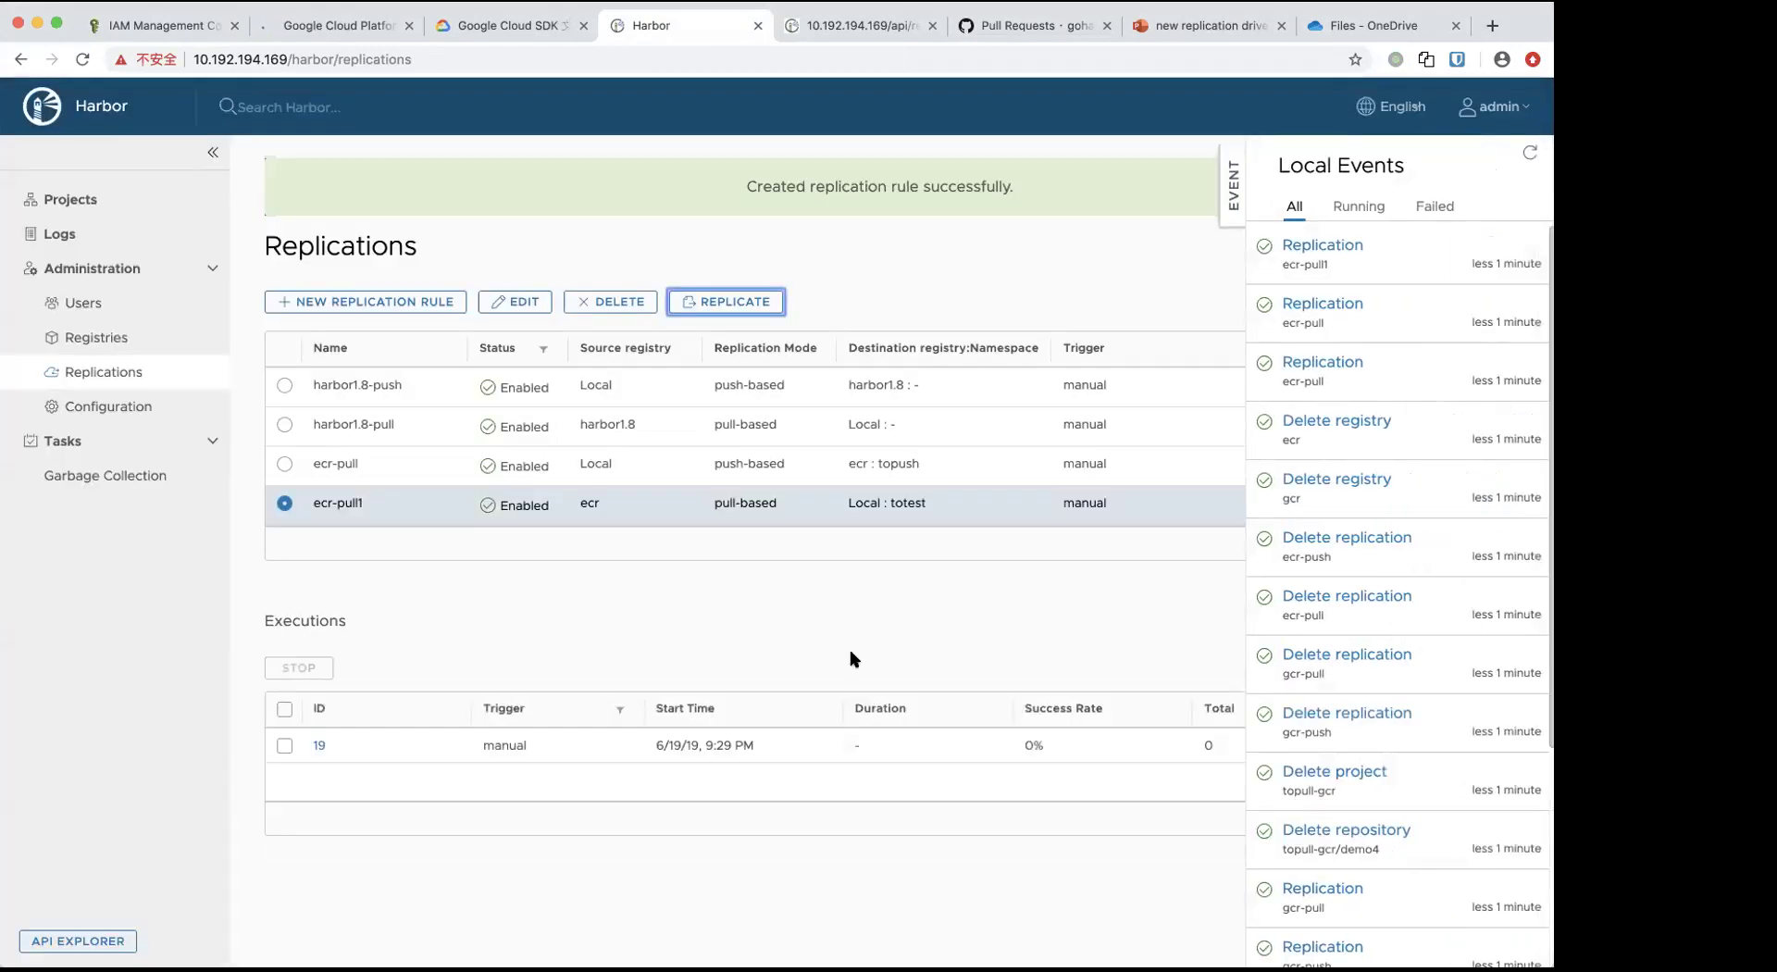
- Open the latest ecr-pull1 execution and read the log of its topull/demo2 copy task
left_click(319, 745)
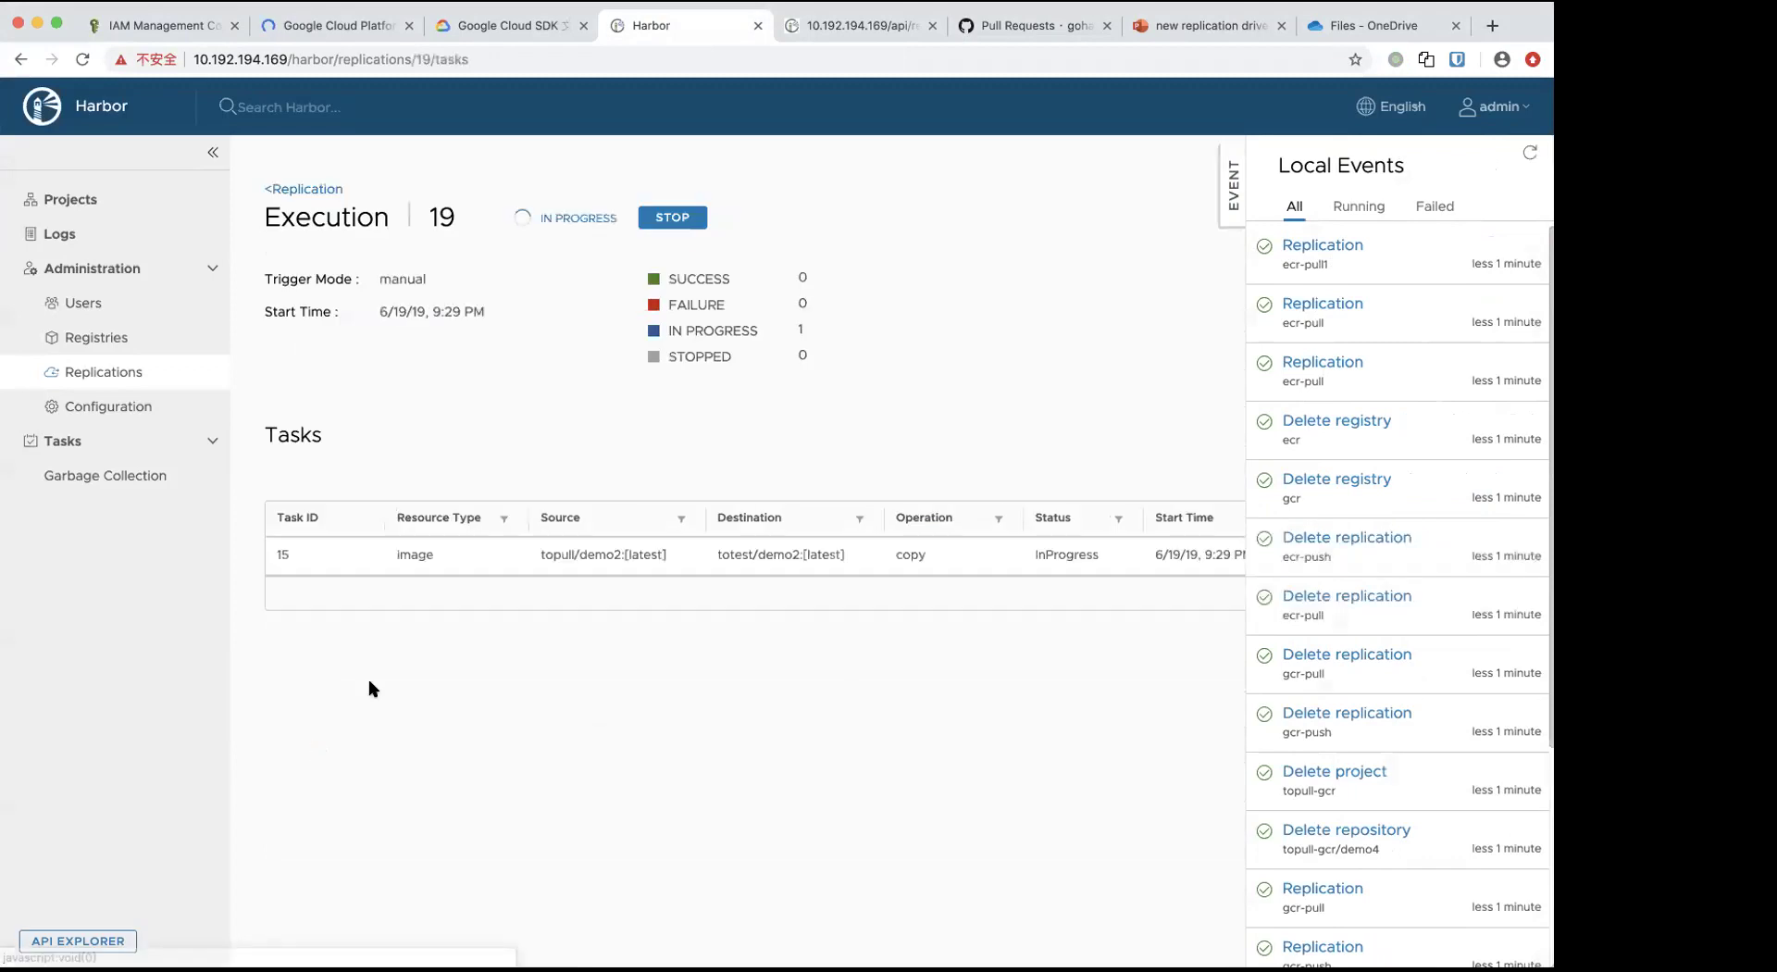
left_click(1232, 190)
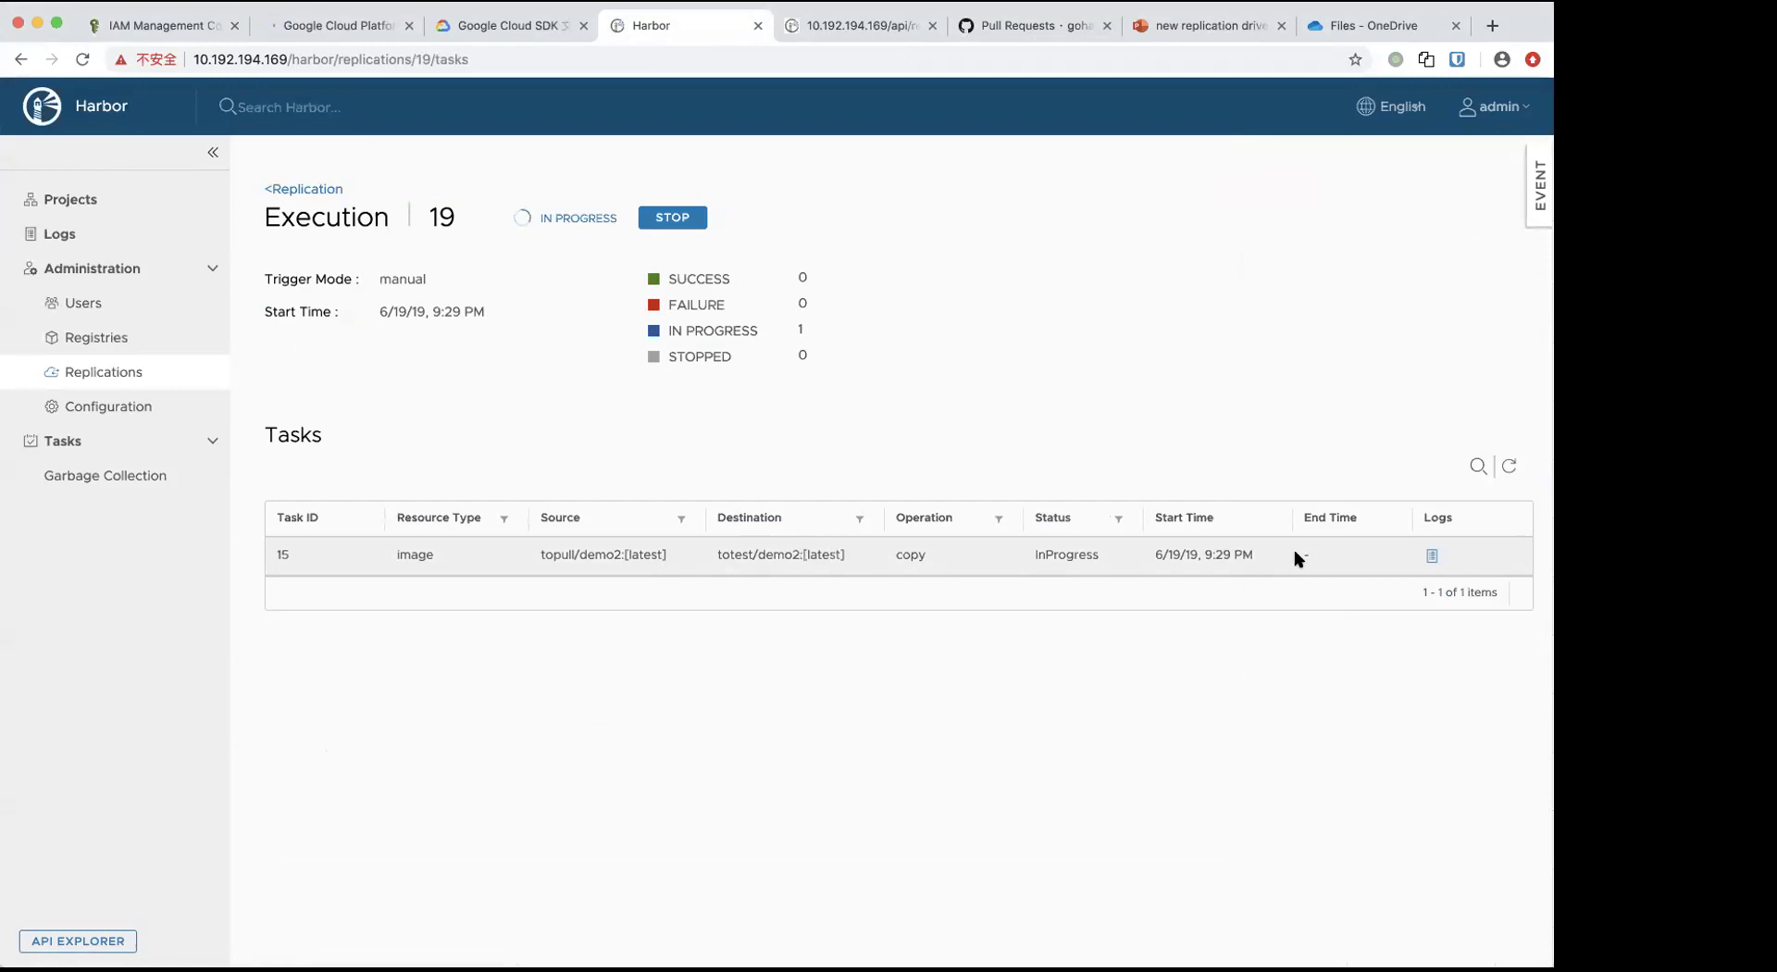
left_click(1432, 556)
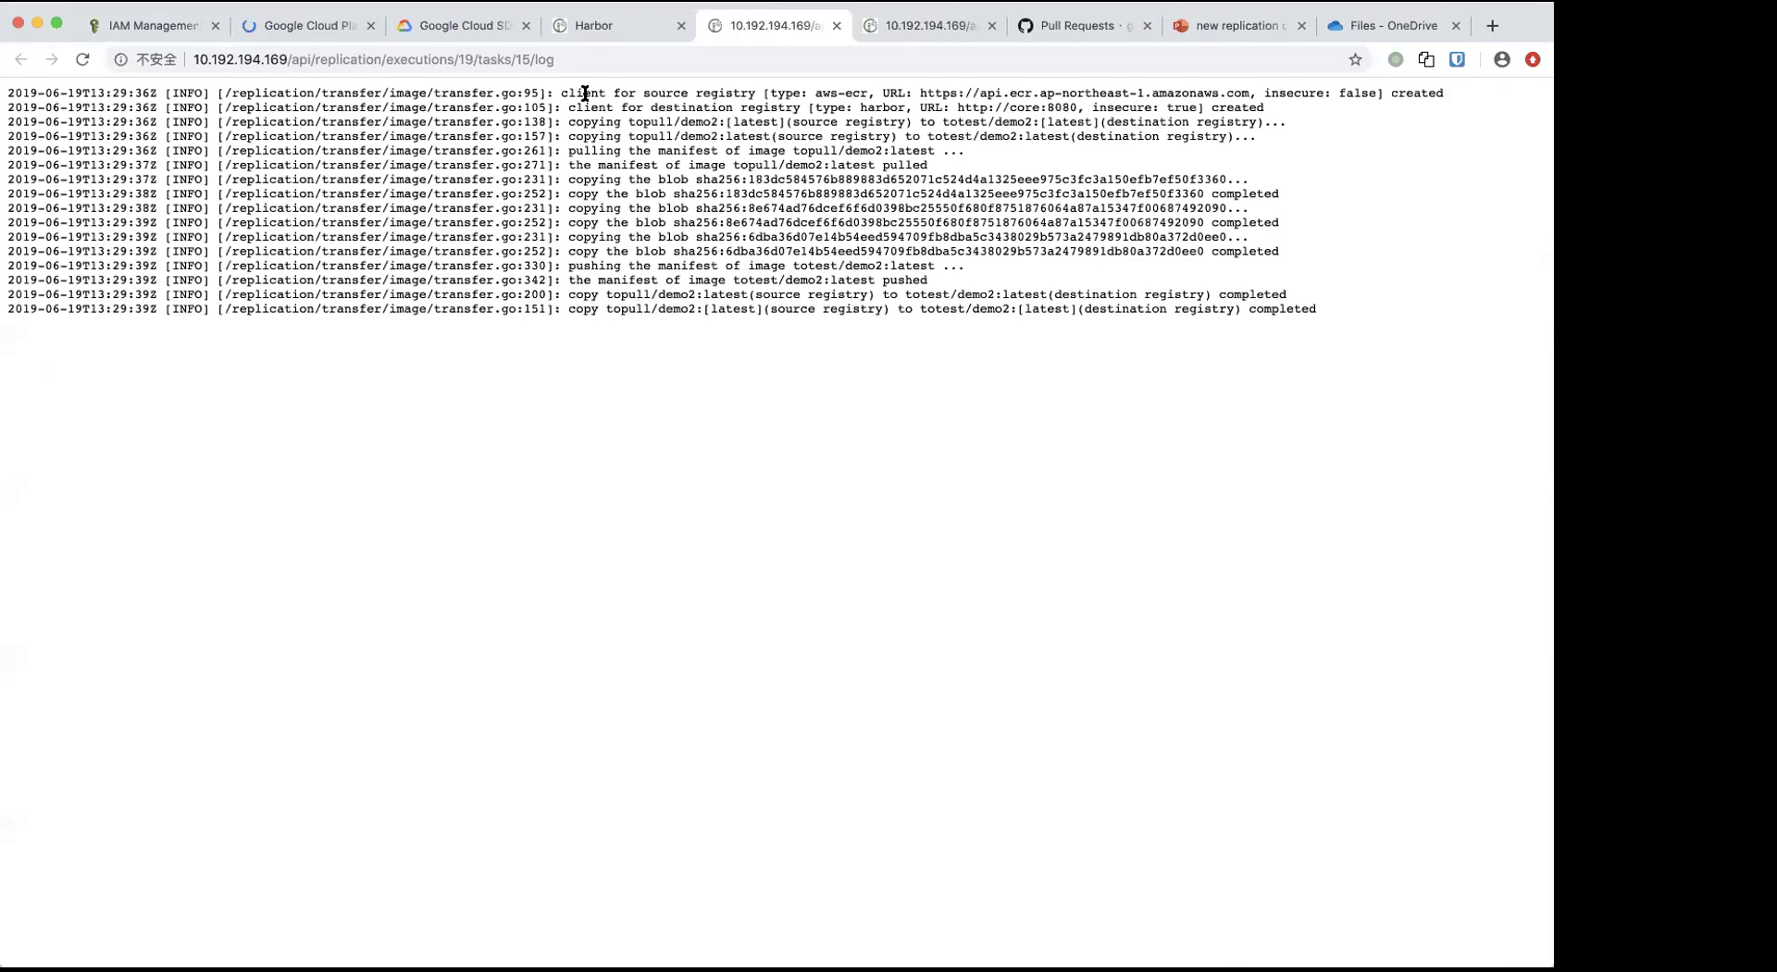
- Return to Harbor and check the repositories in the totest project
left_click(586, 28)
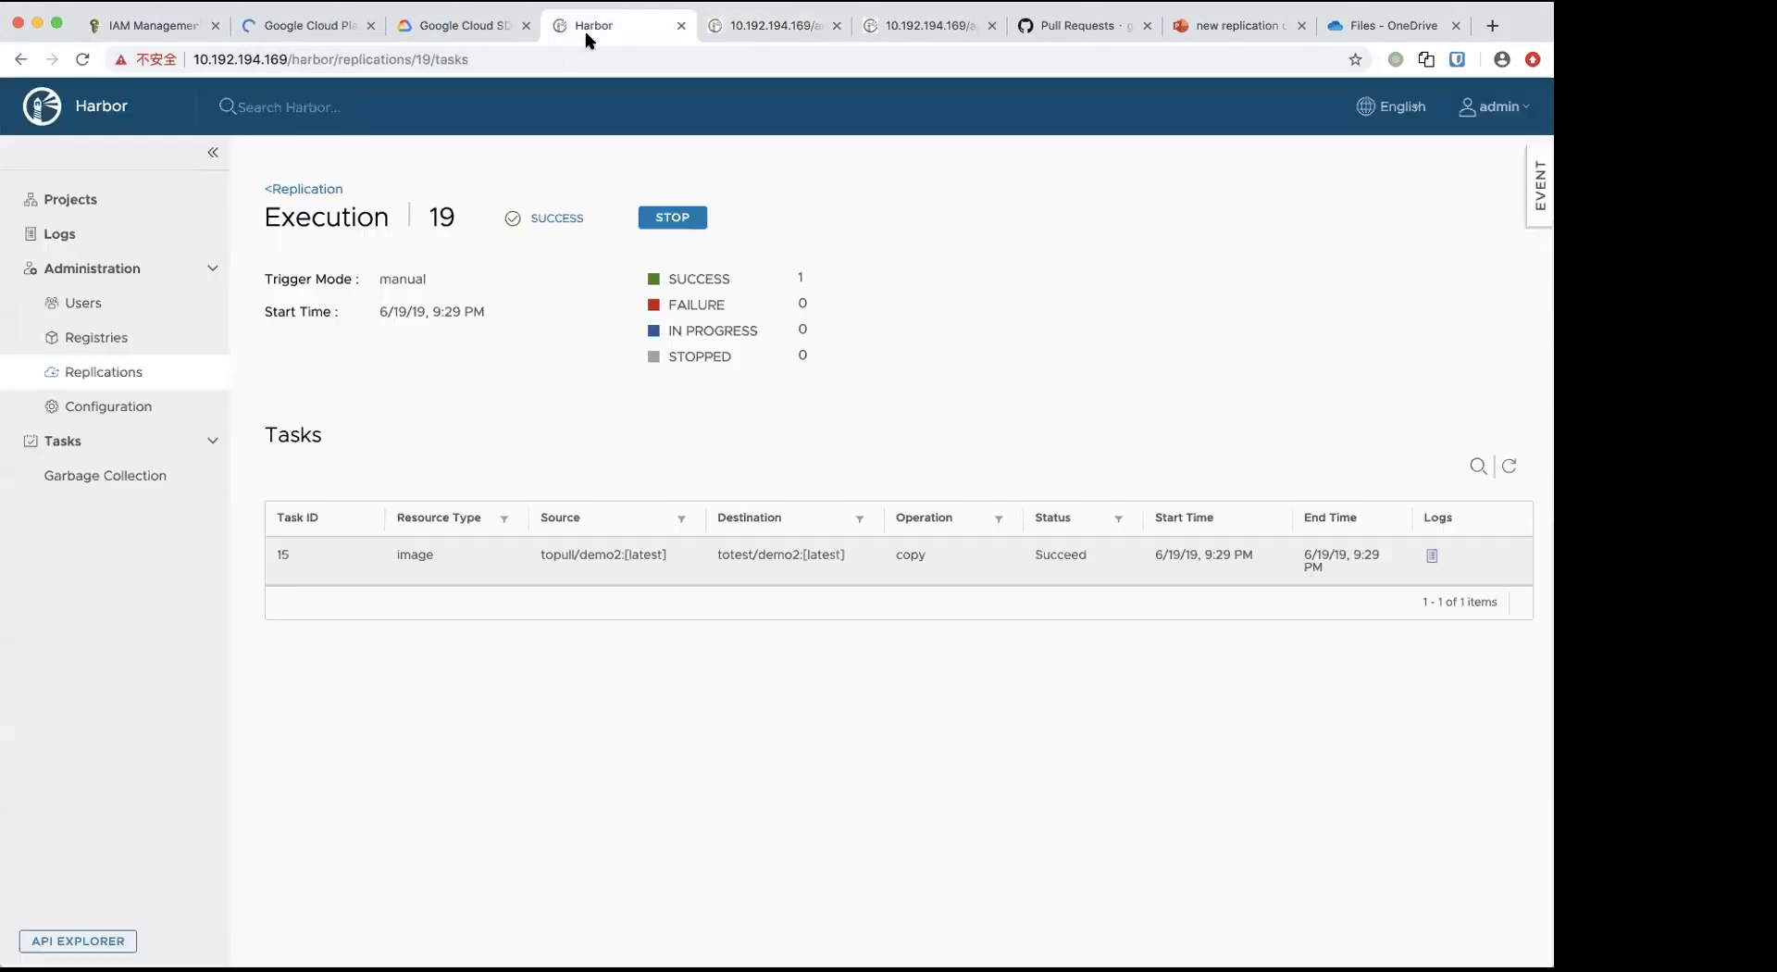
left_click(97, 204)
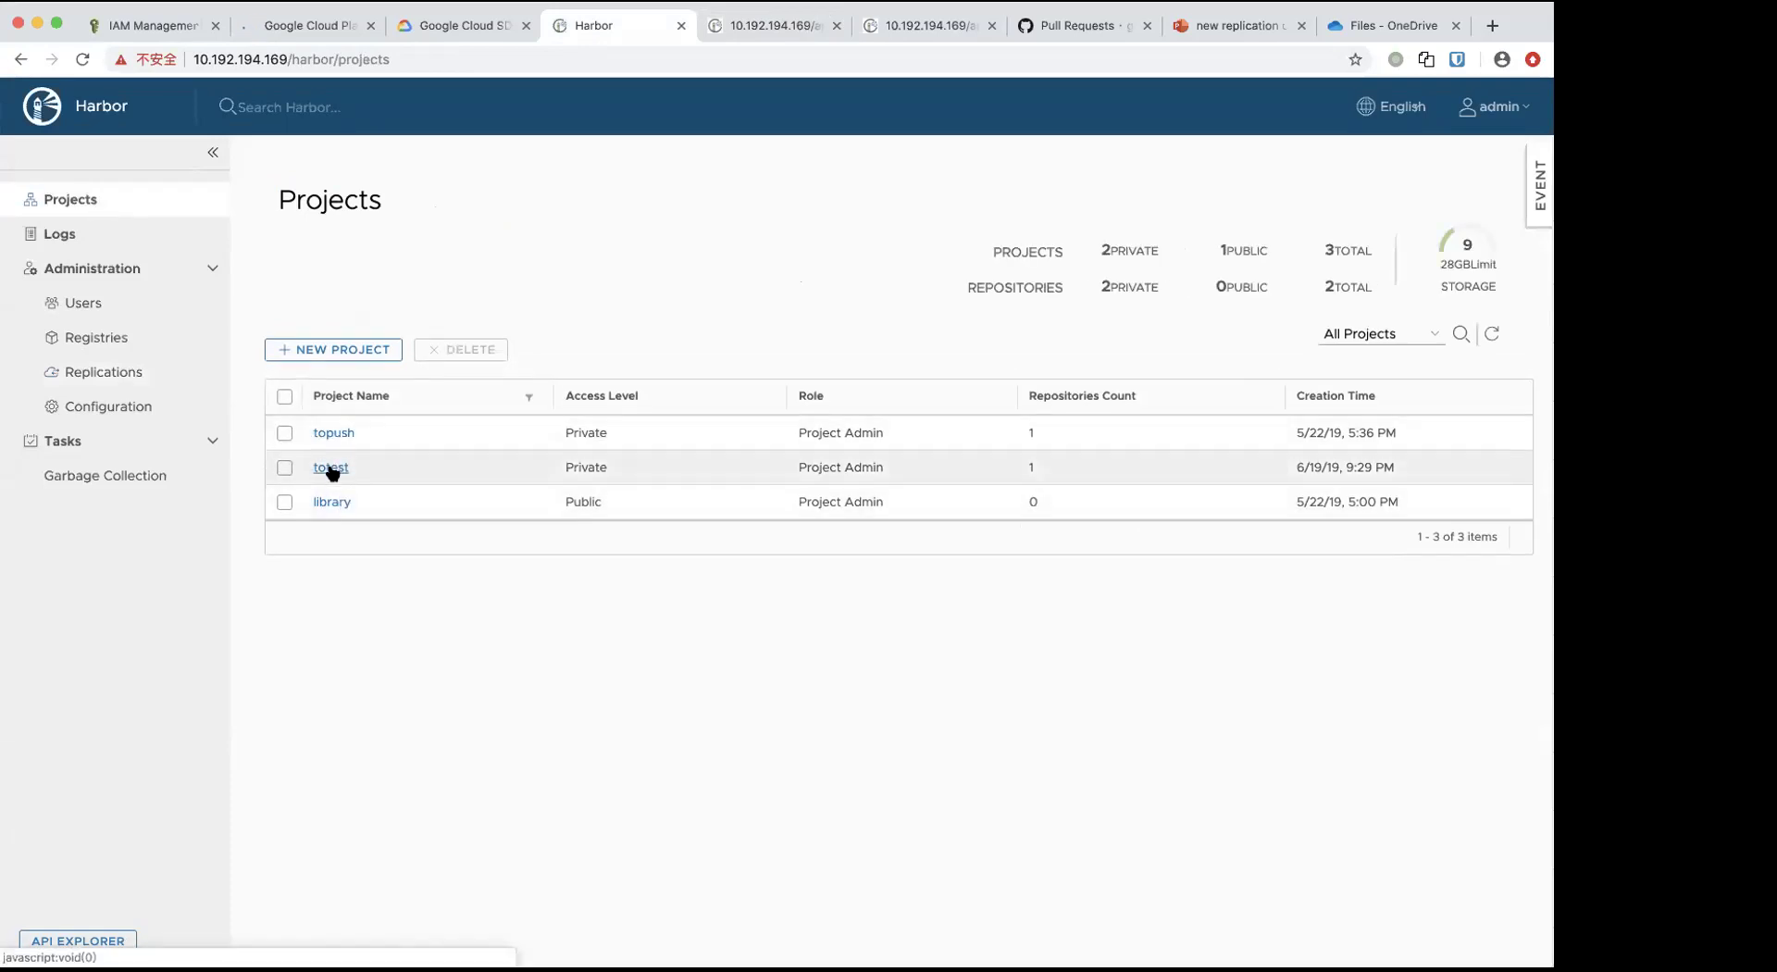
left_click(332, 471)
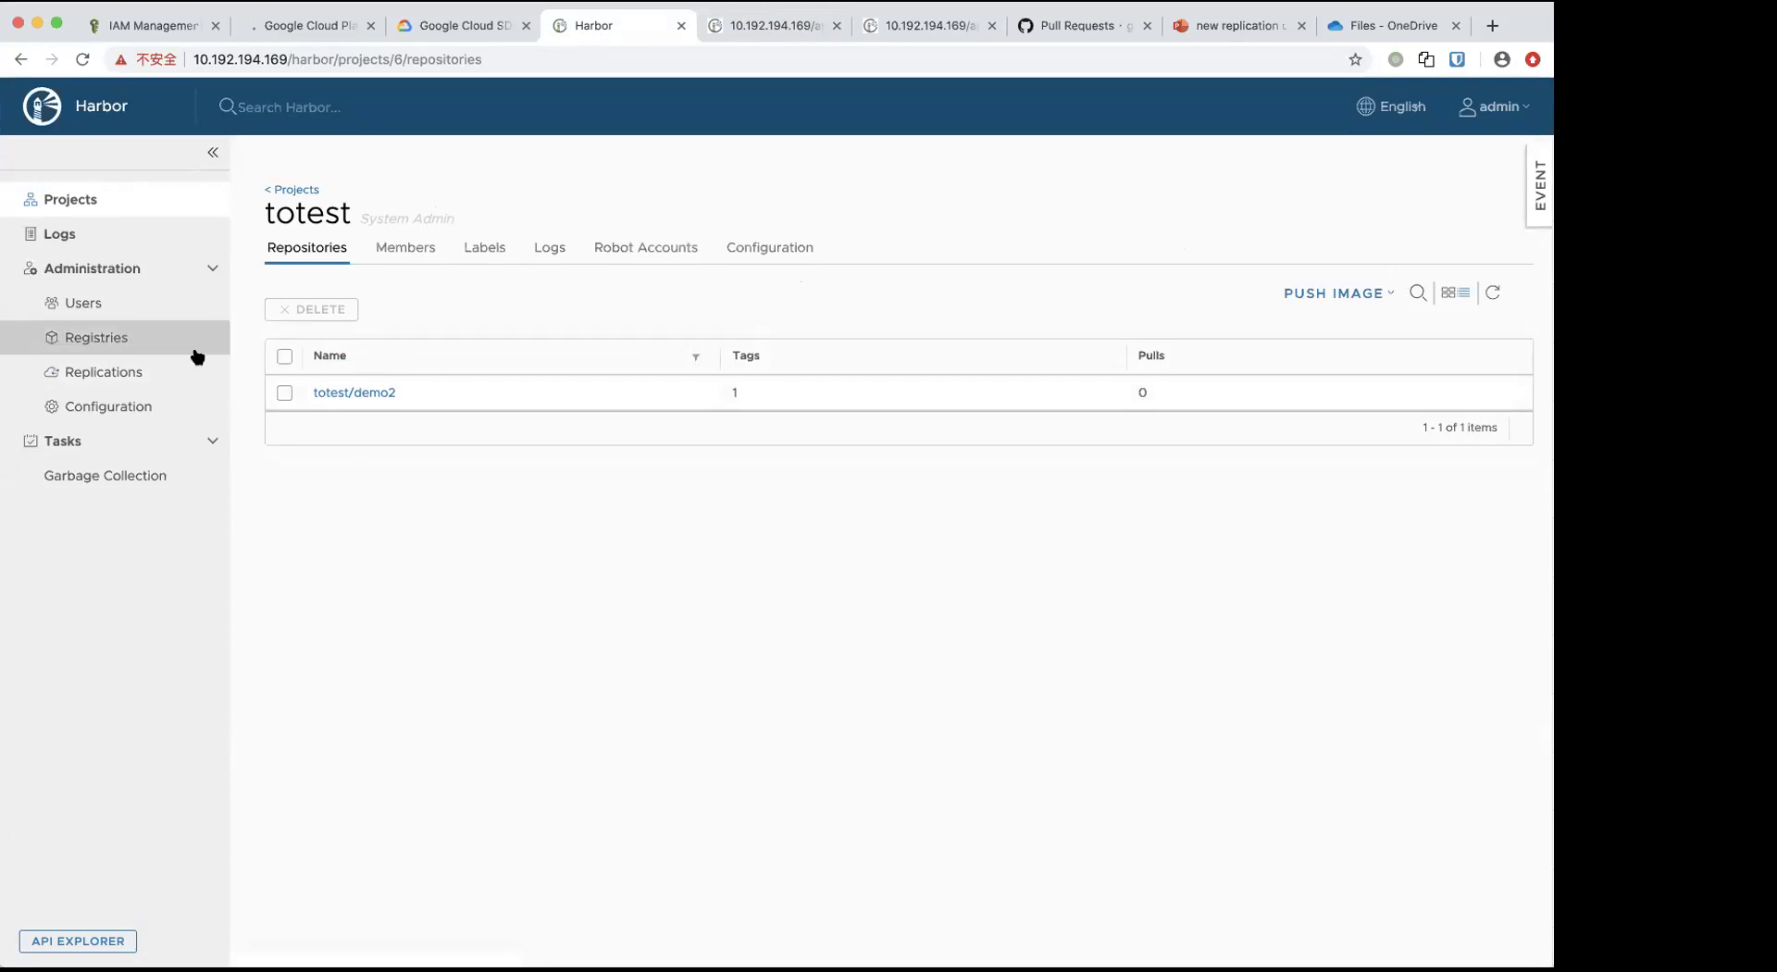
- Switch to the new replication drivers presentation and advance to the GOOGLE-GCR slide
left_click(1204, 25)
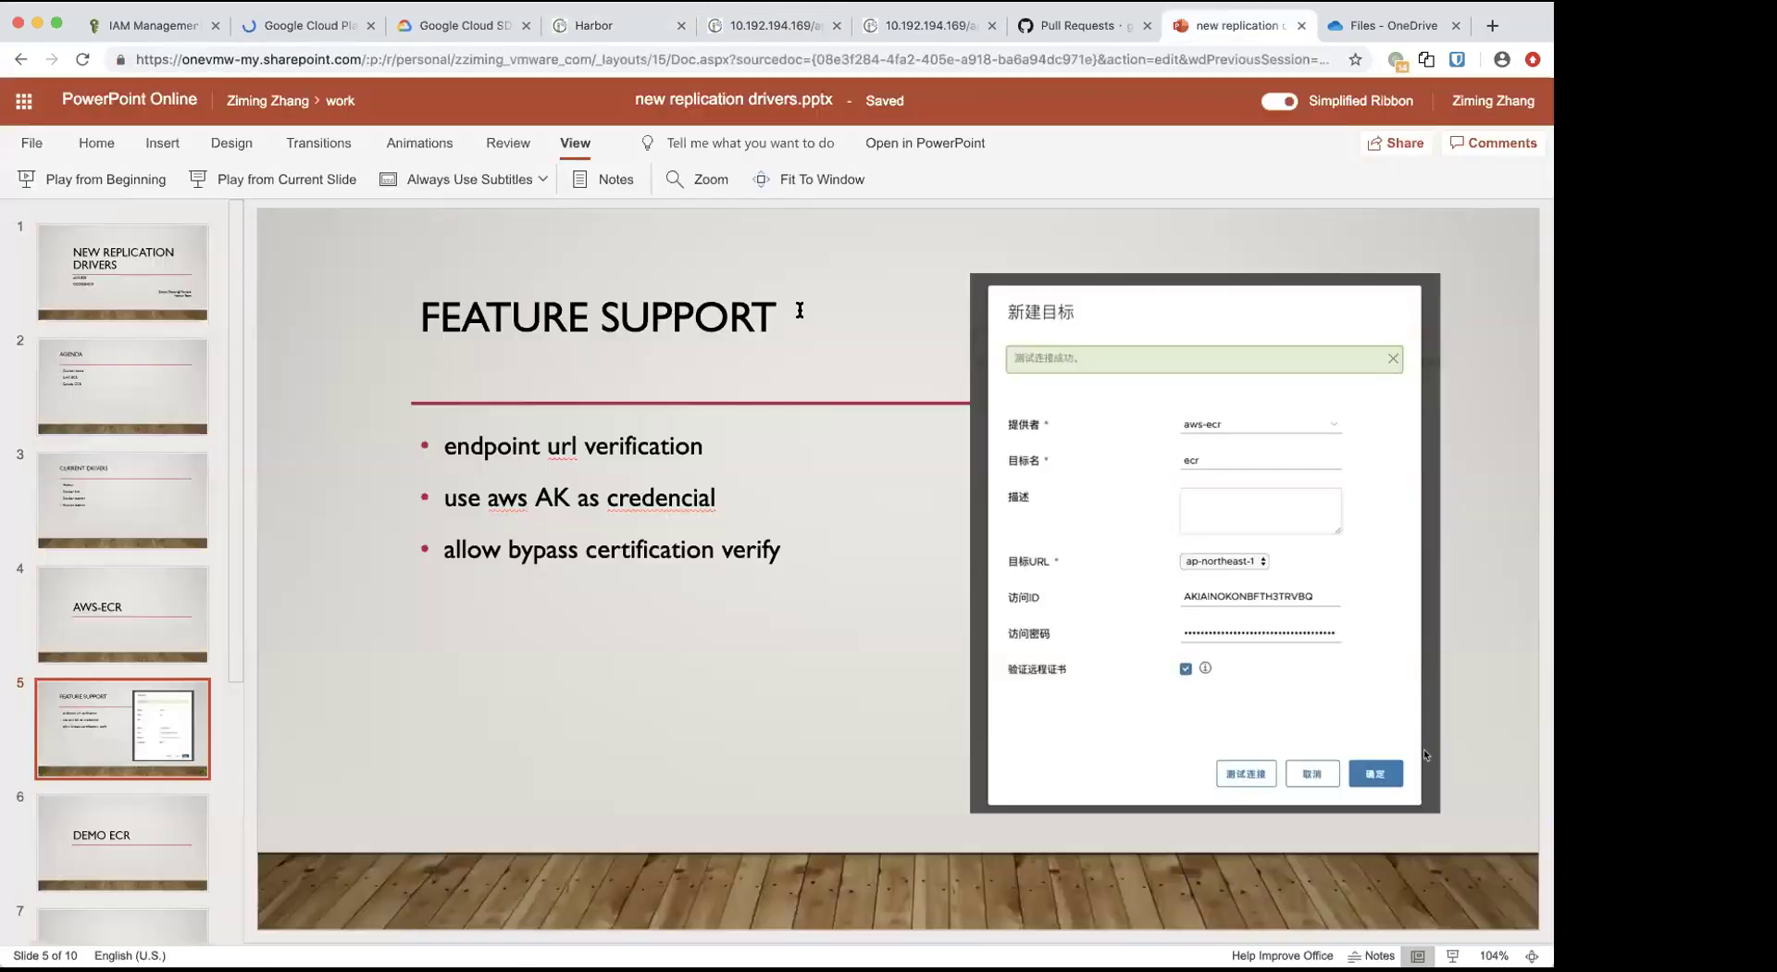
scroll(527, 659, "down", 1)
scroll(528, 659, "up", 1)
scroll(527, 655, "down", 1)
scroll(527, 653, "down", 1)
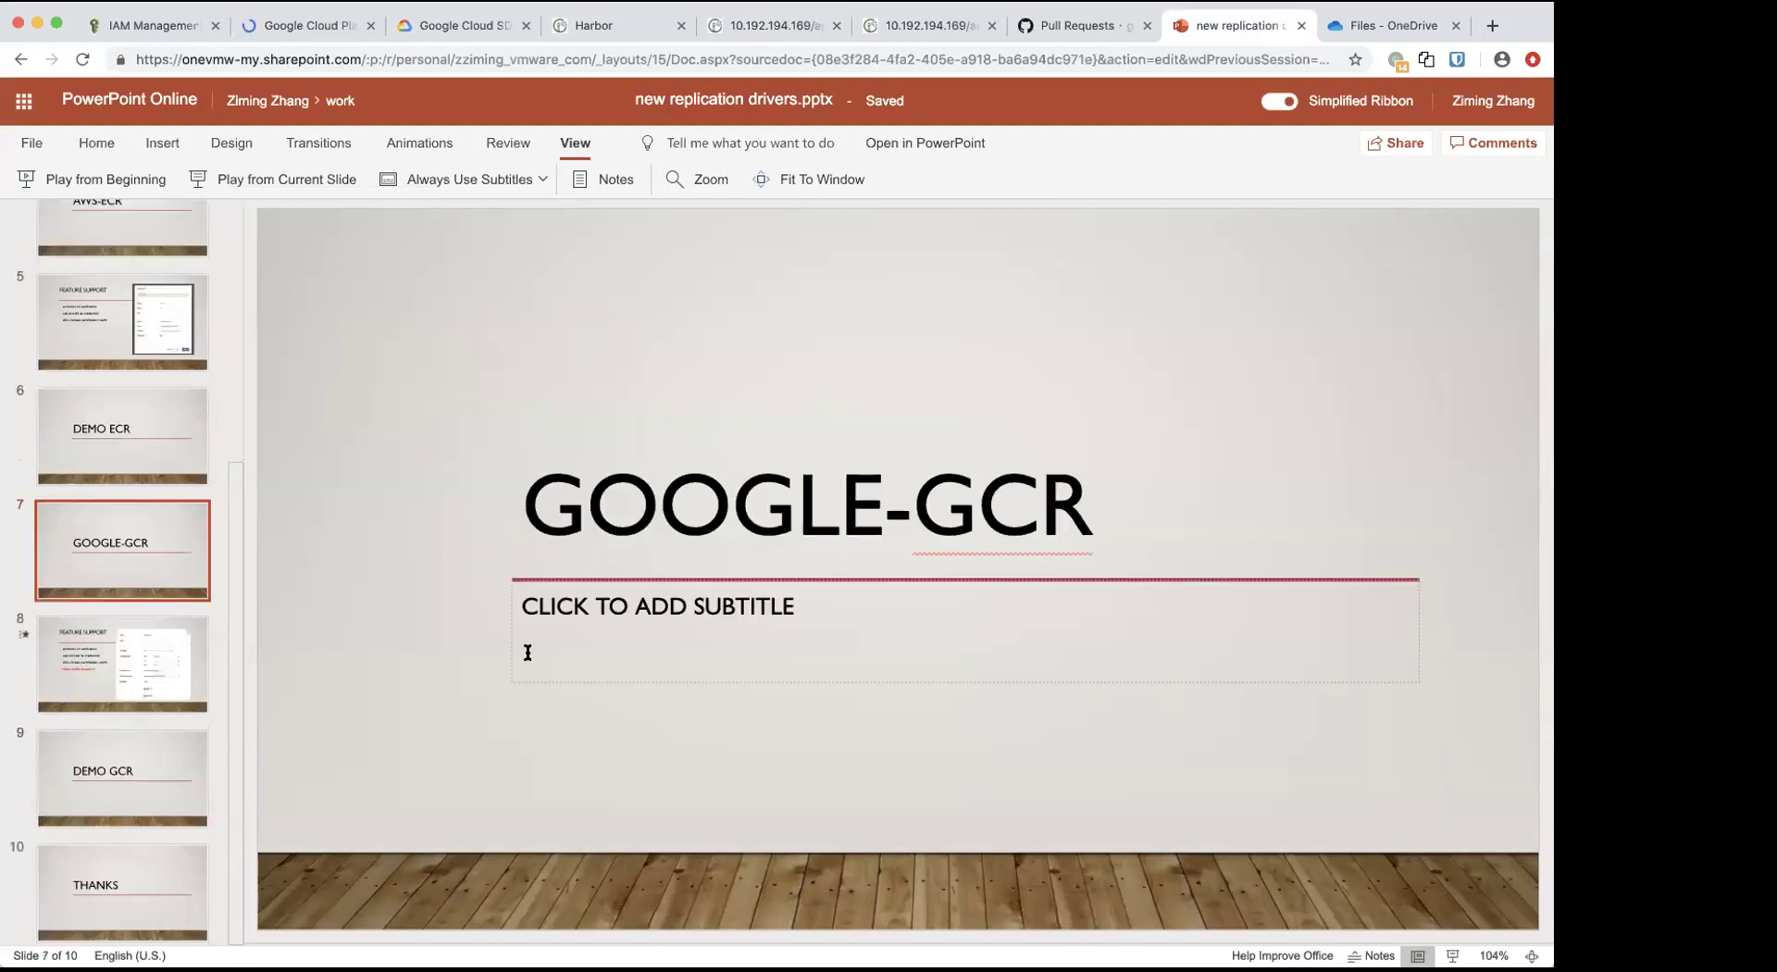
scroll(527, 653, "up", 1)
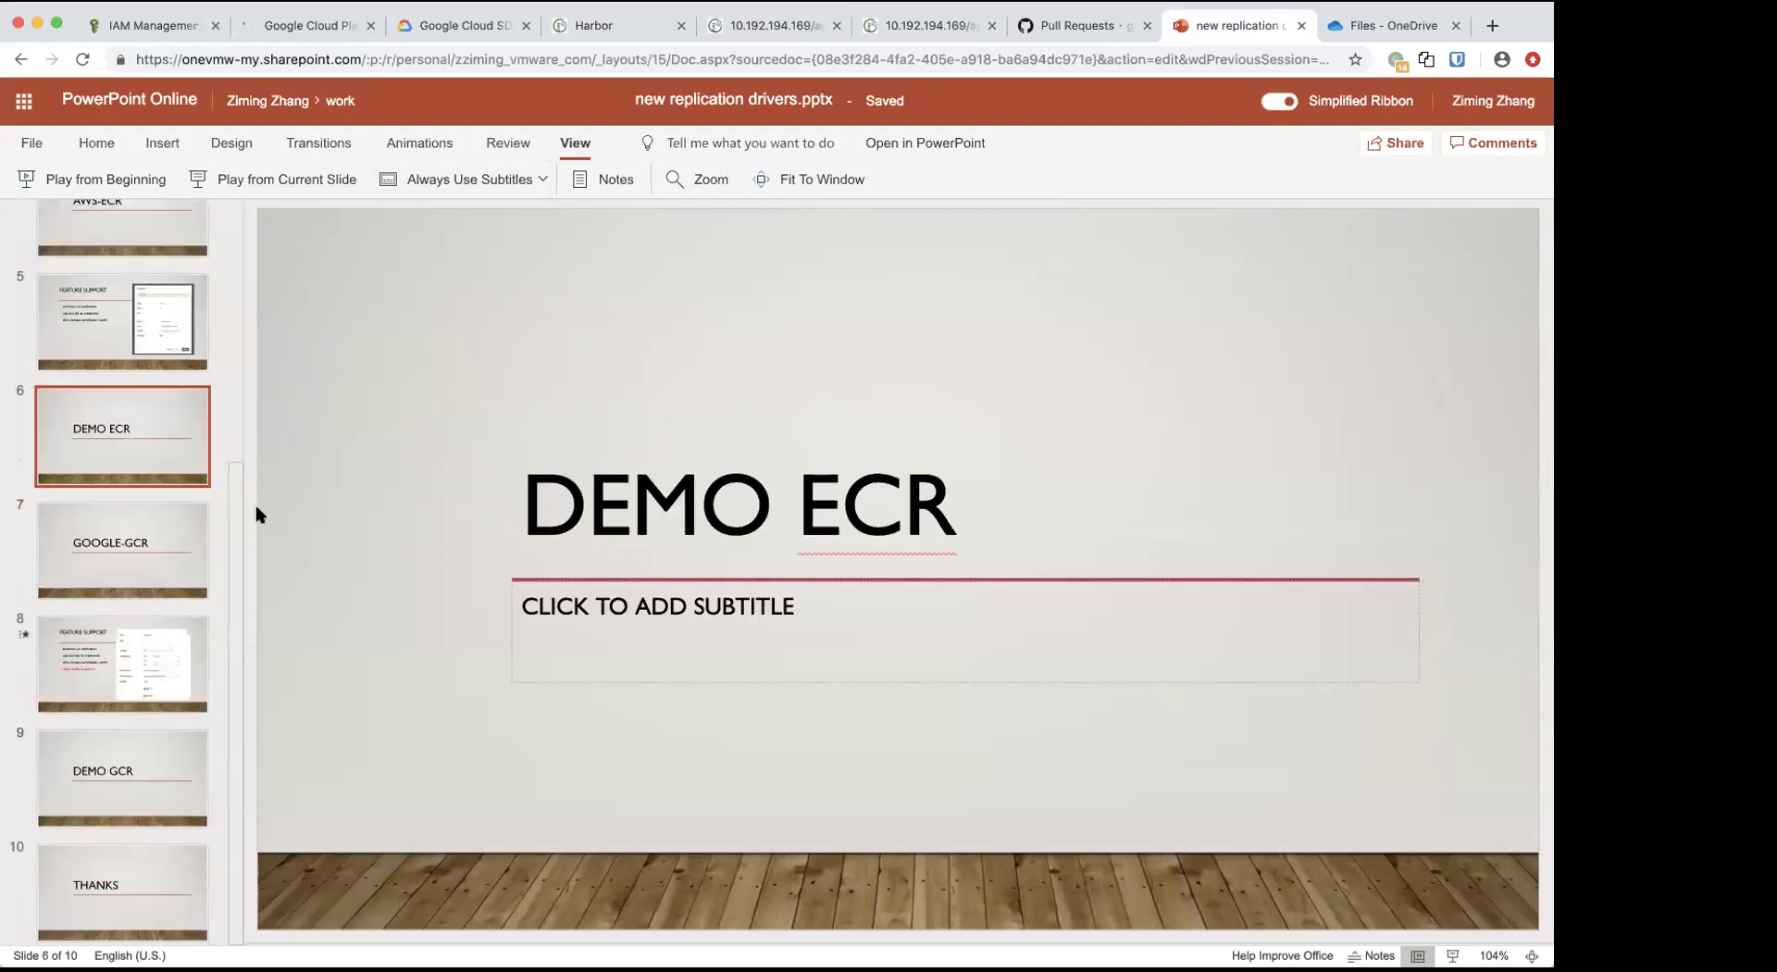
scroll(256, 508, "down", 1)
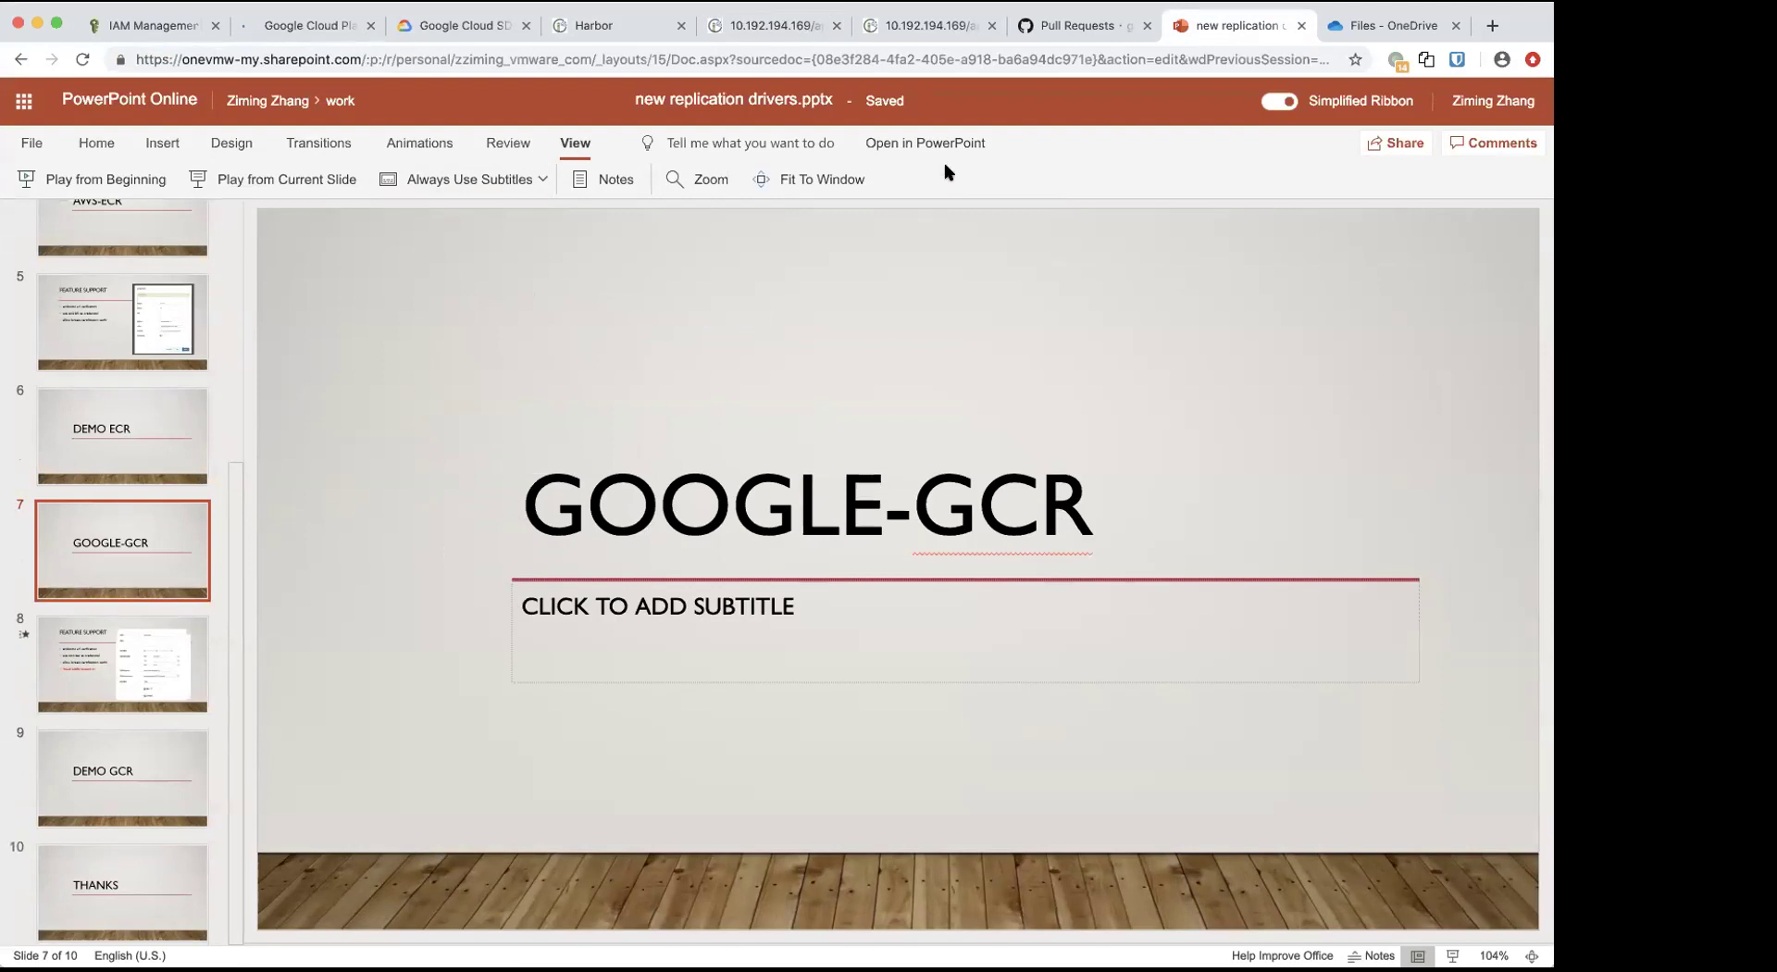
left_click(811, 37)
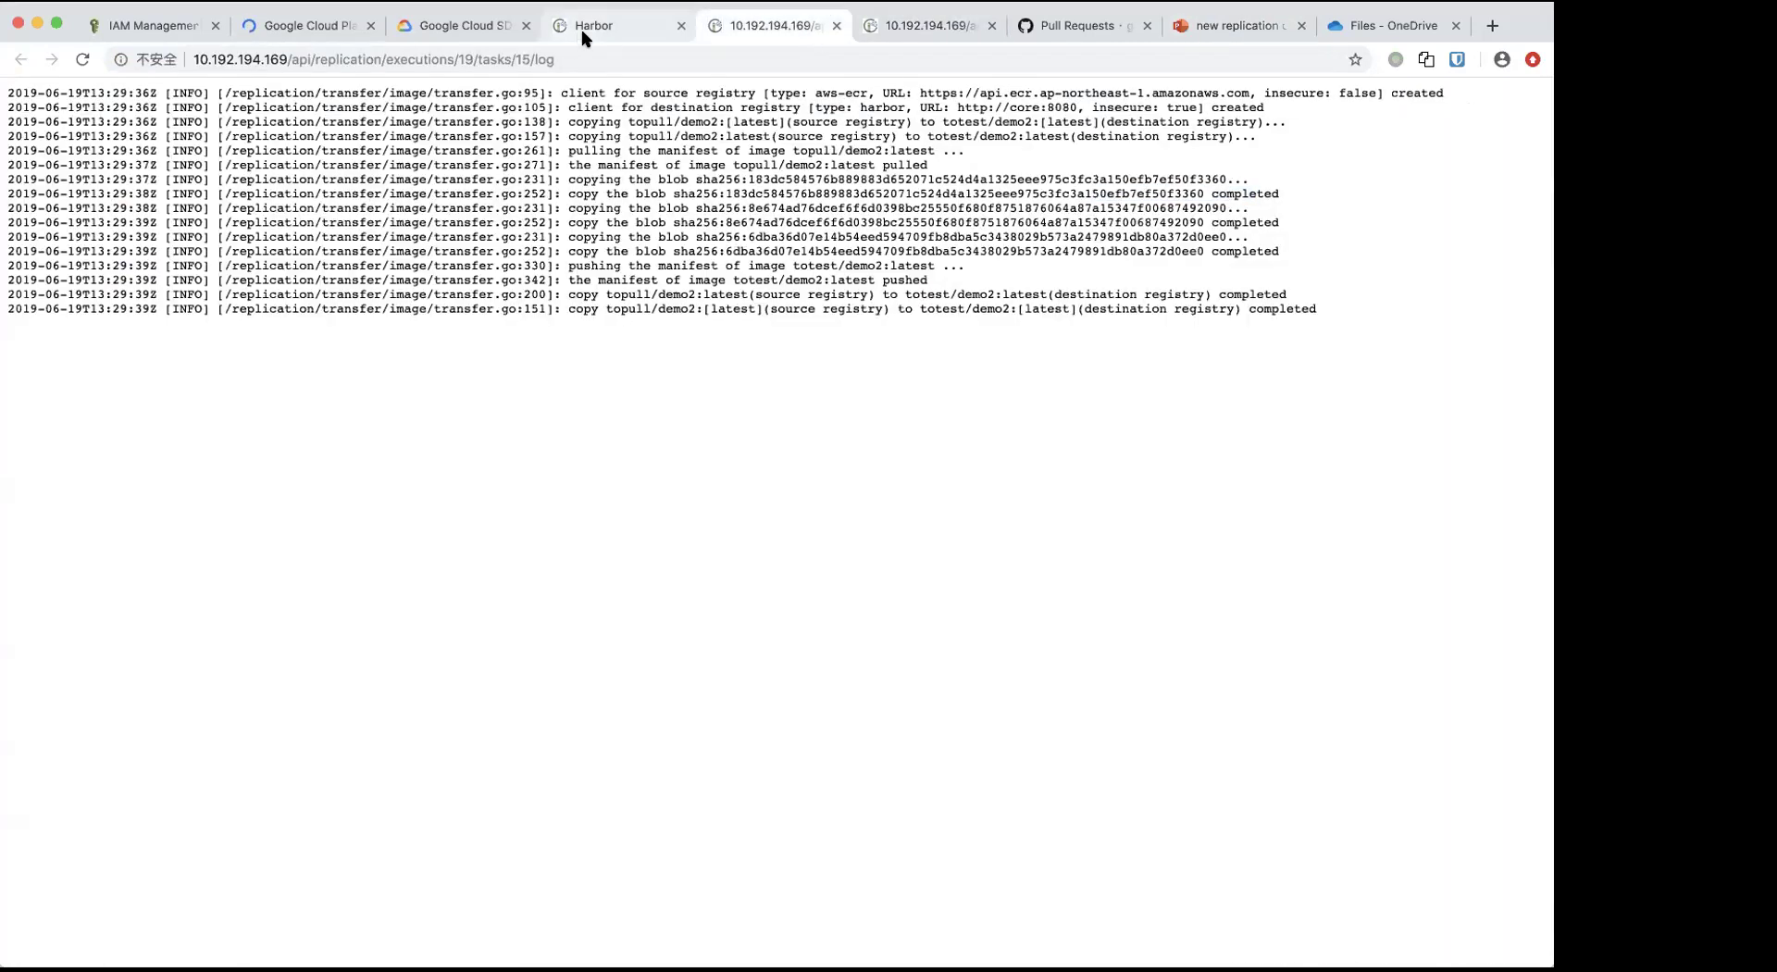
left_click(583, 30)
left_click(95, 339)
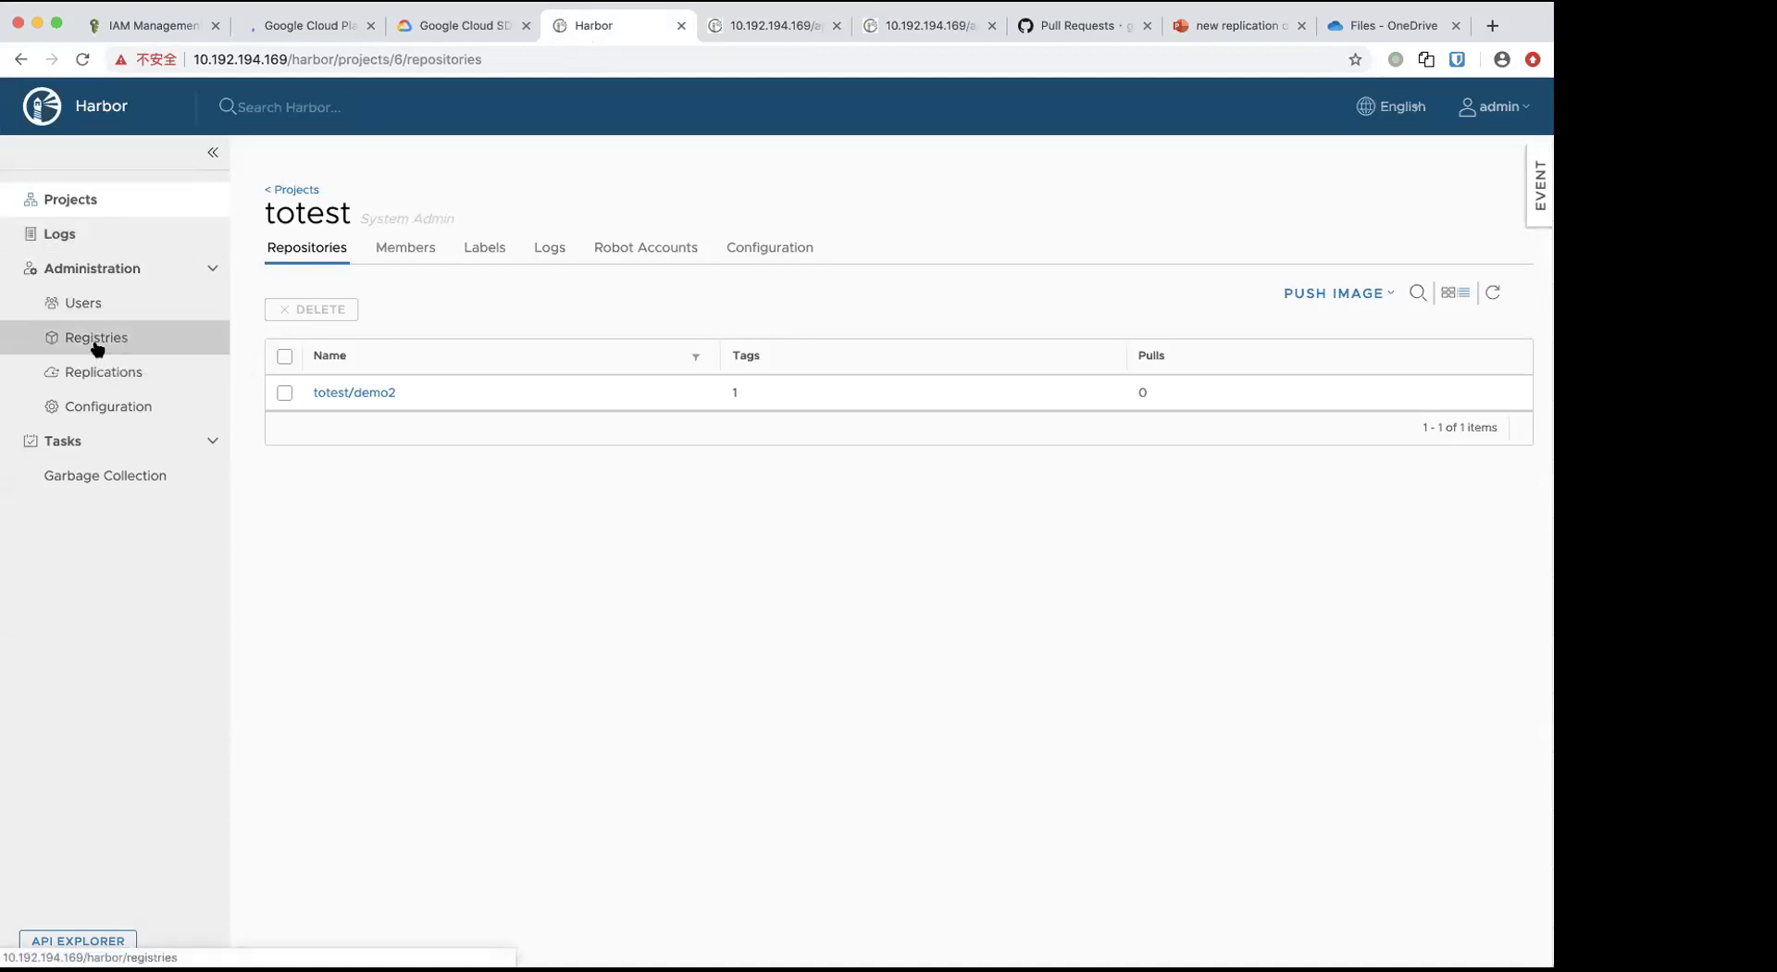
left_click(375, 243)
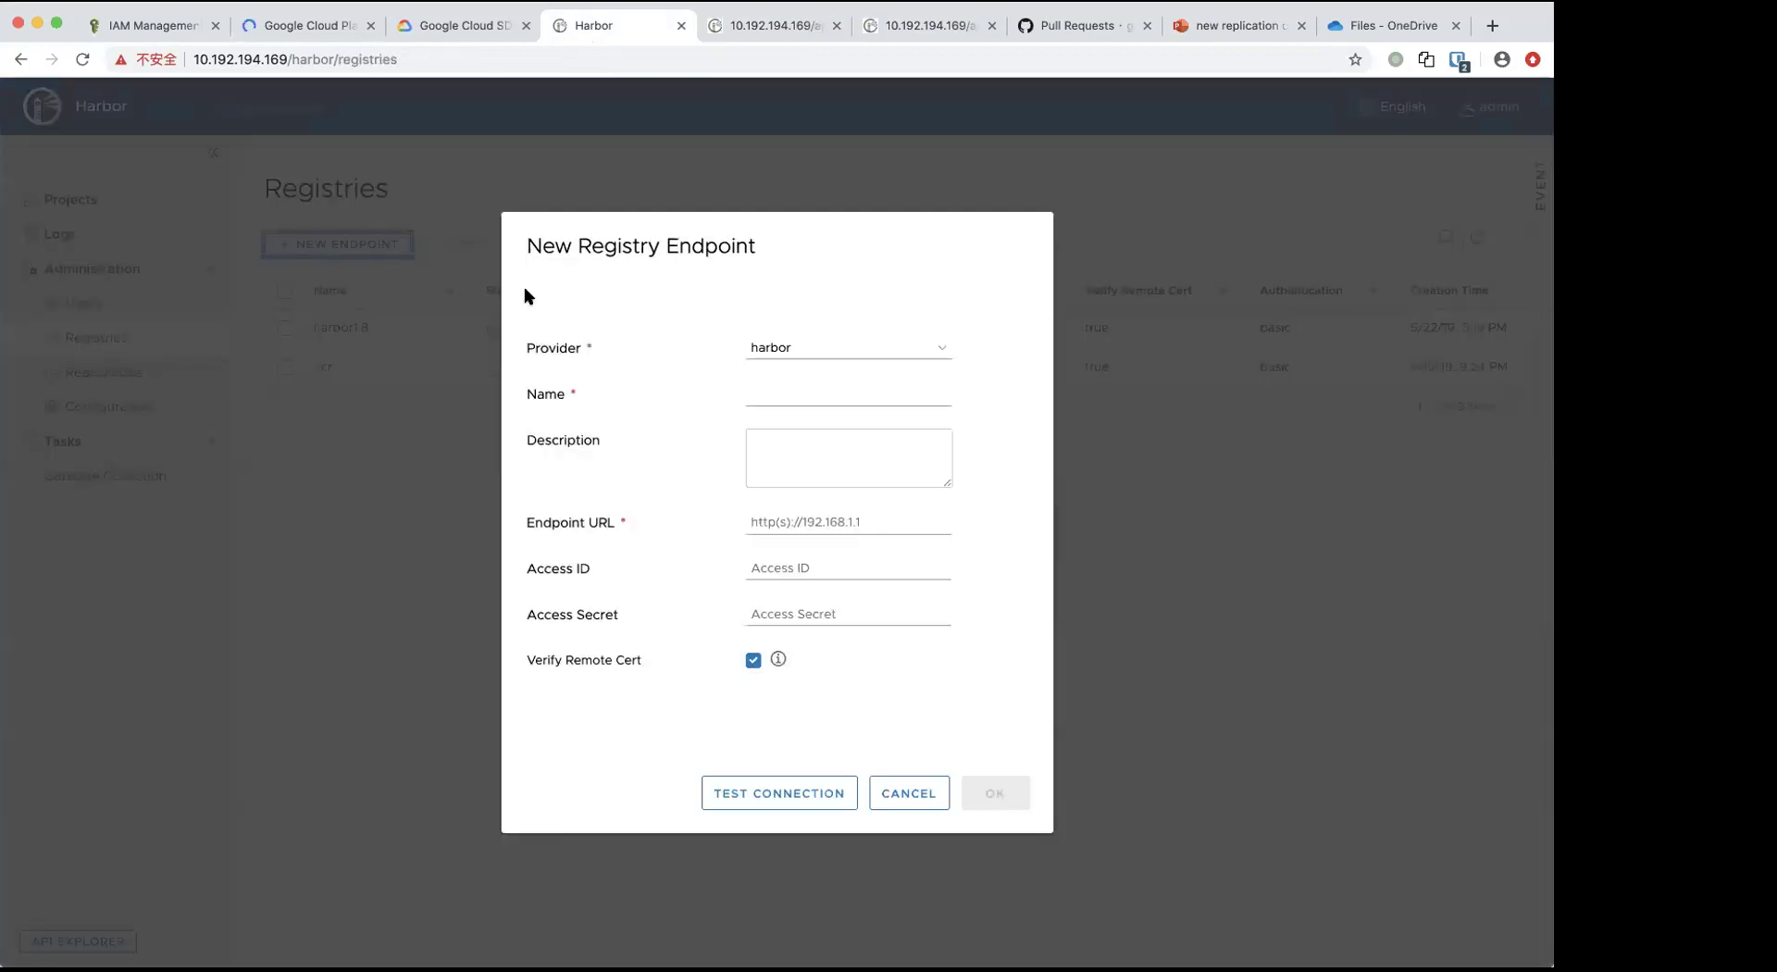
left_click(784, 359)
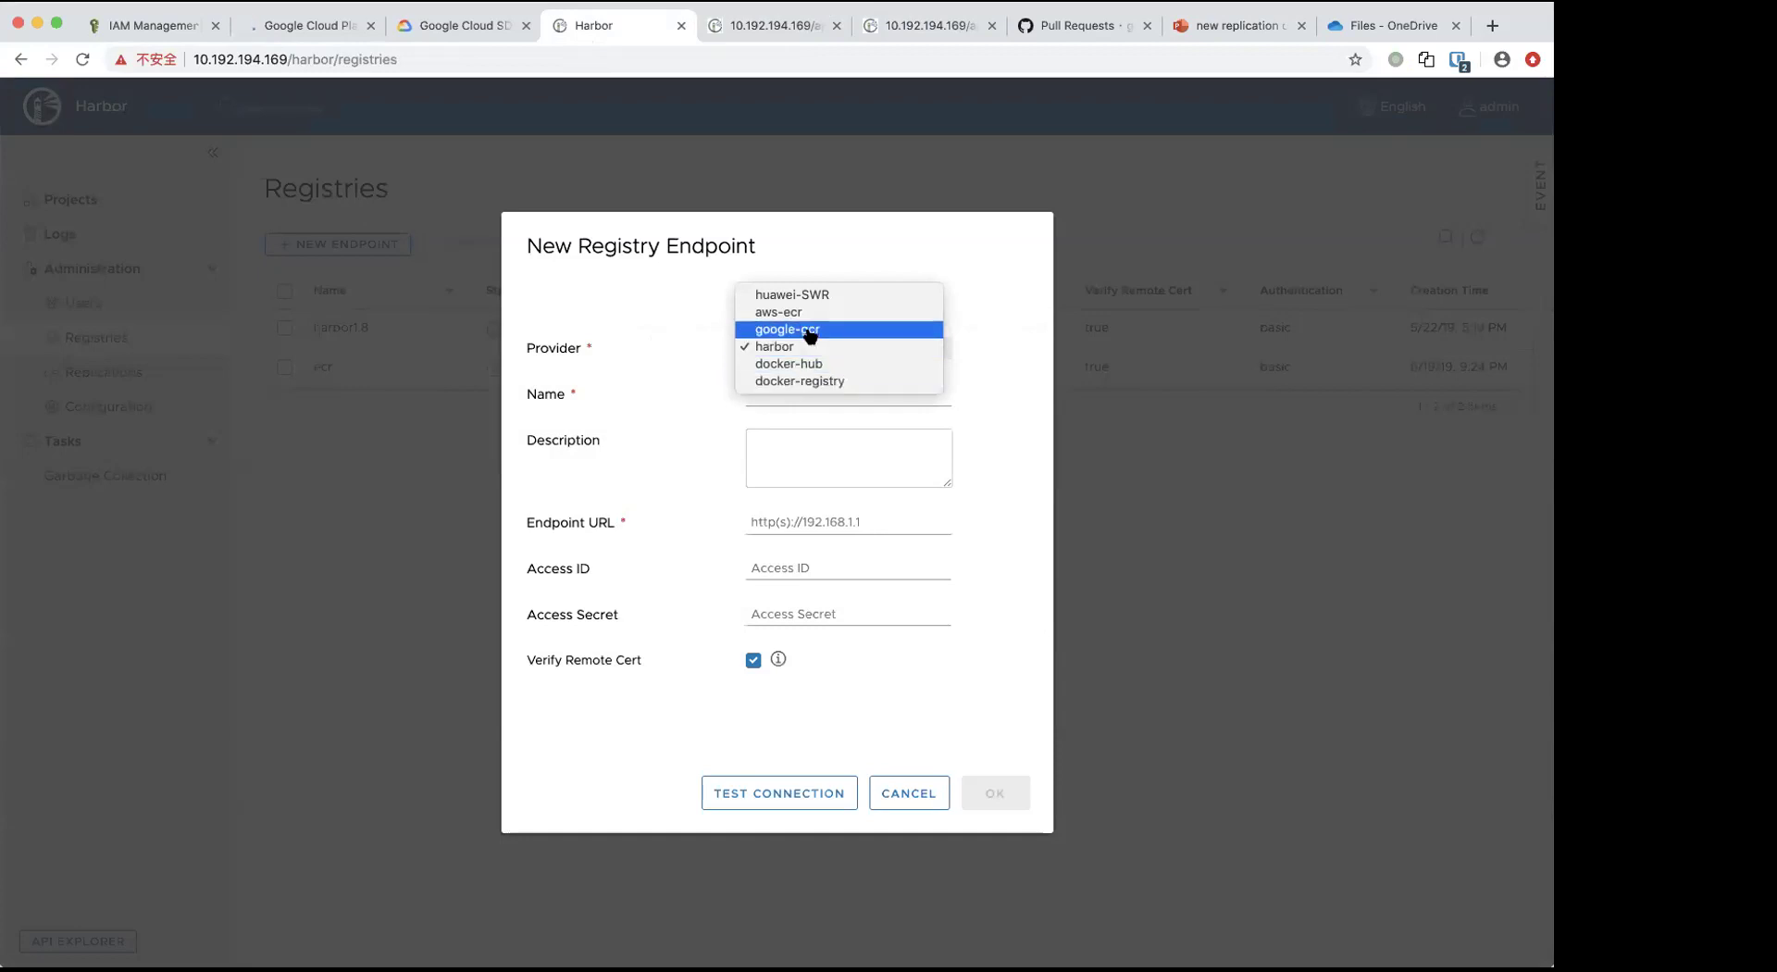
left_click(815, 332)
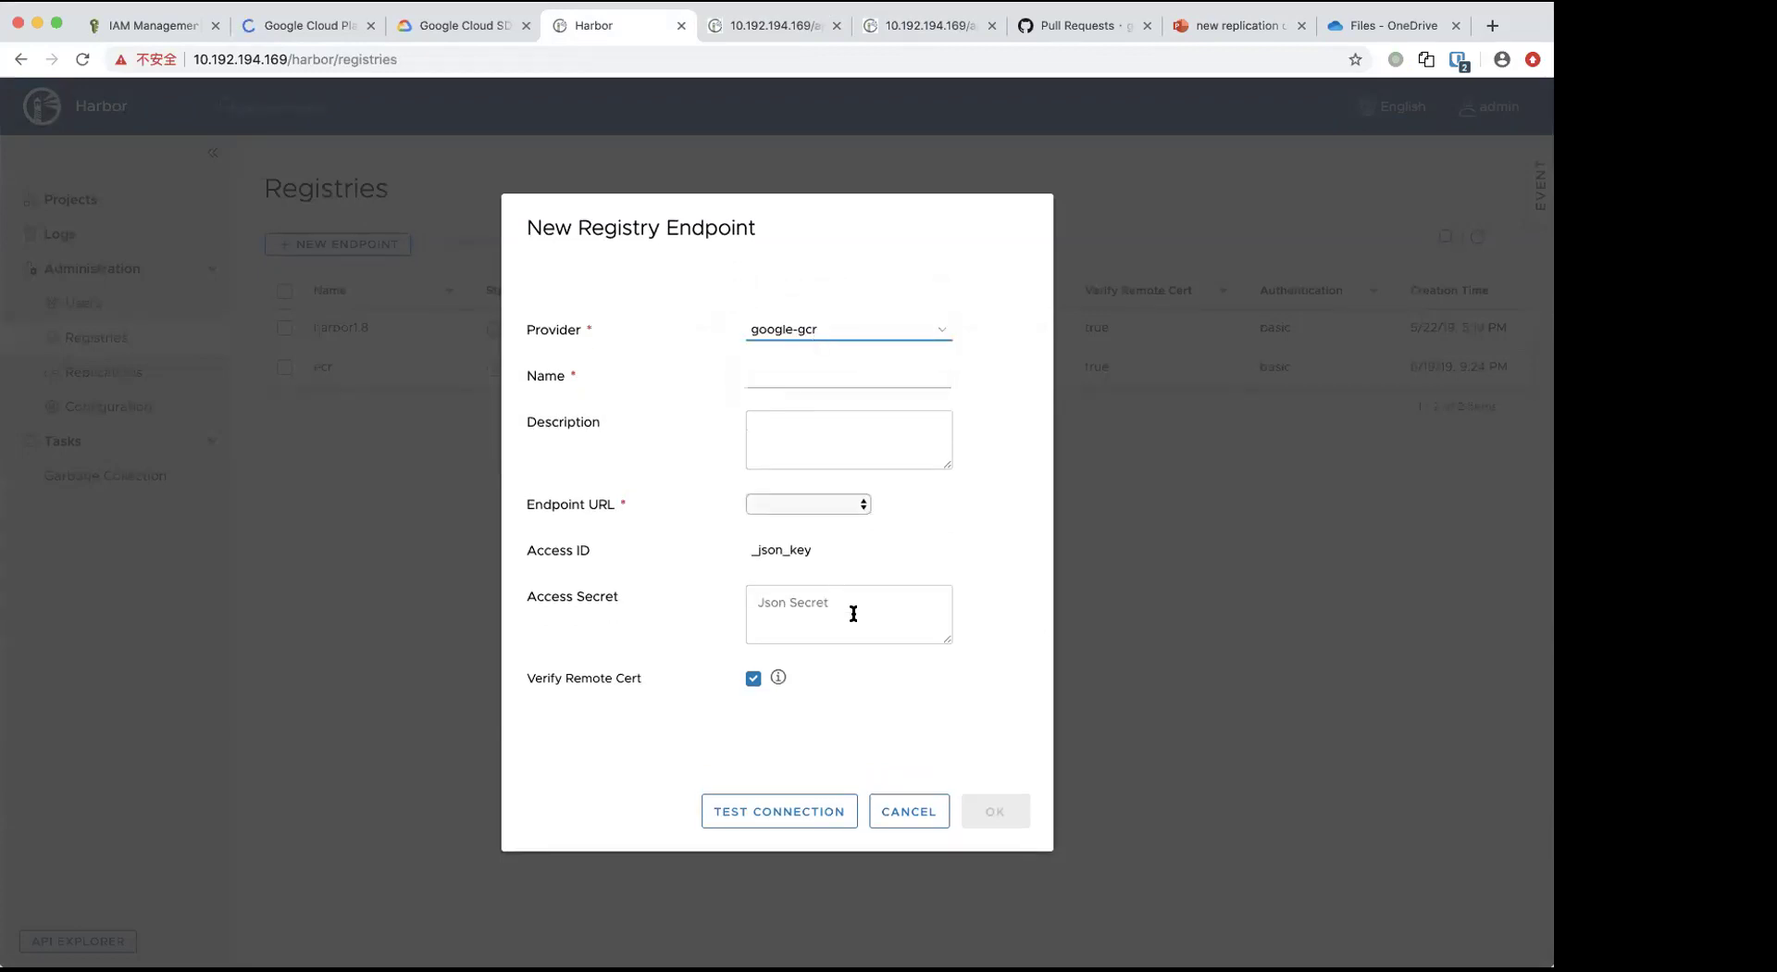
left_click(843, 506)
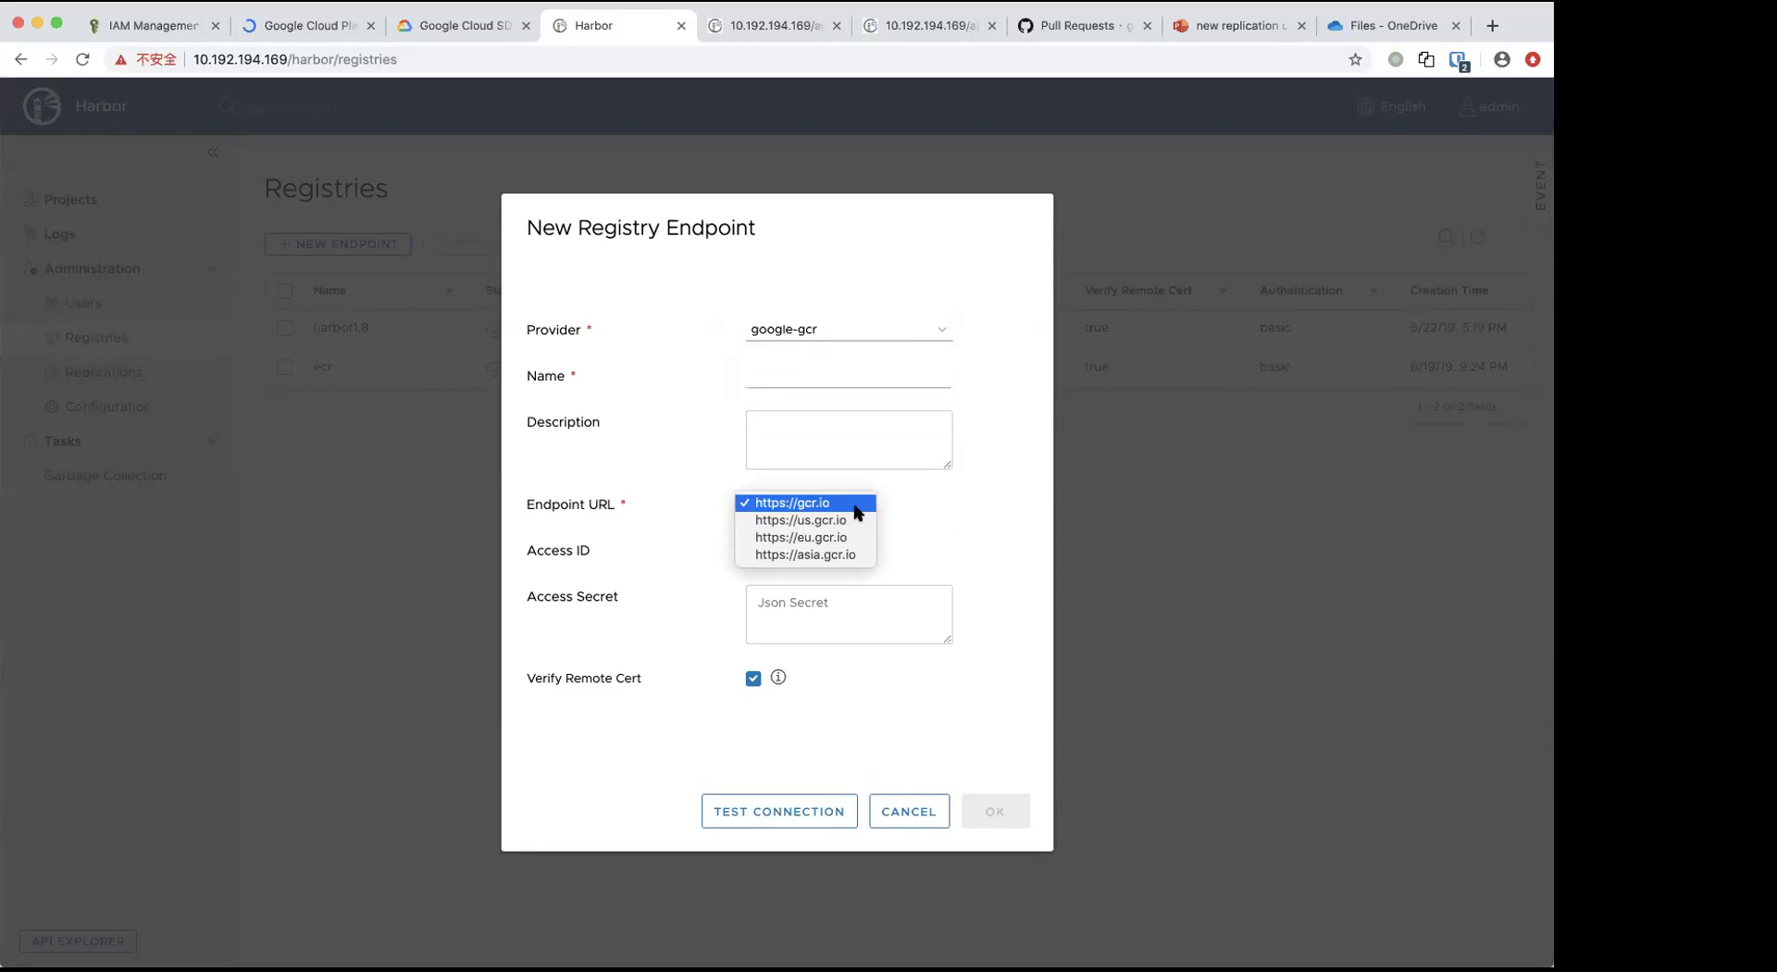
left_click(850, 555)
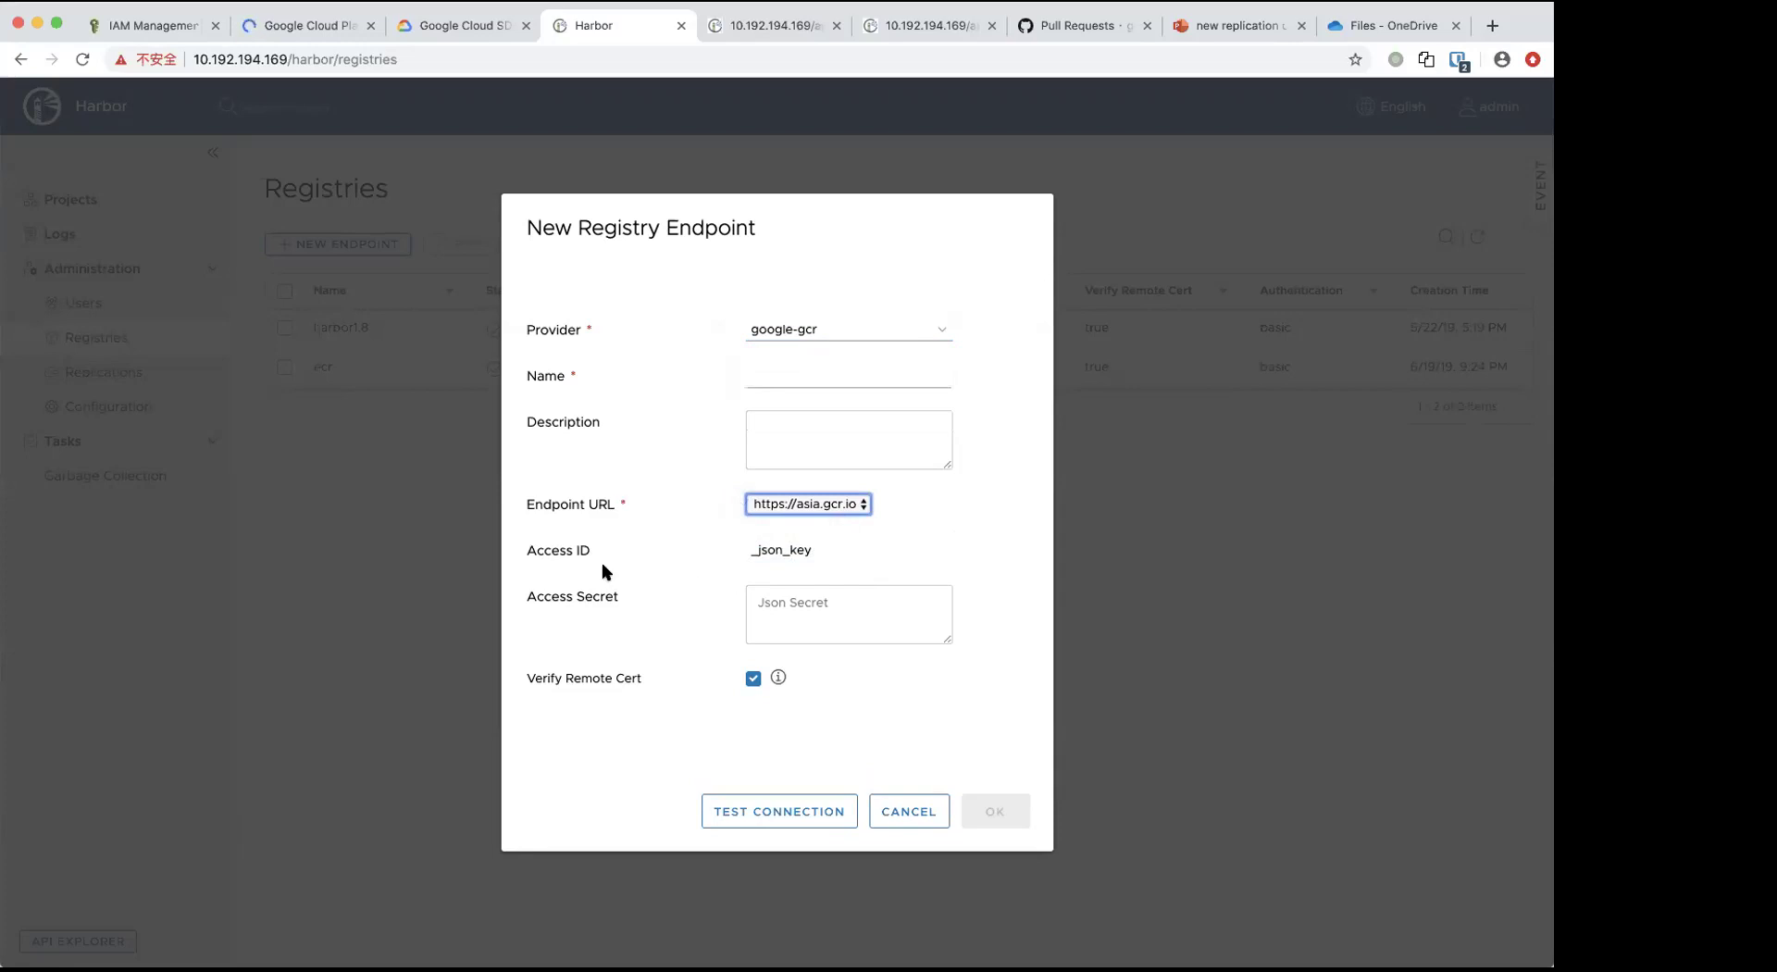
- Check the Google Cloud console page and return to Harbor's new registry endpoint form
left_click(774, 599)
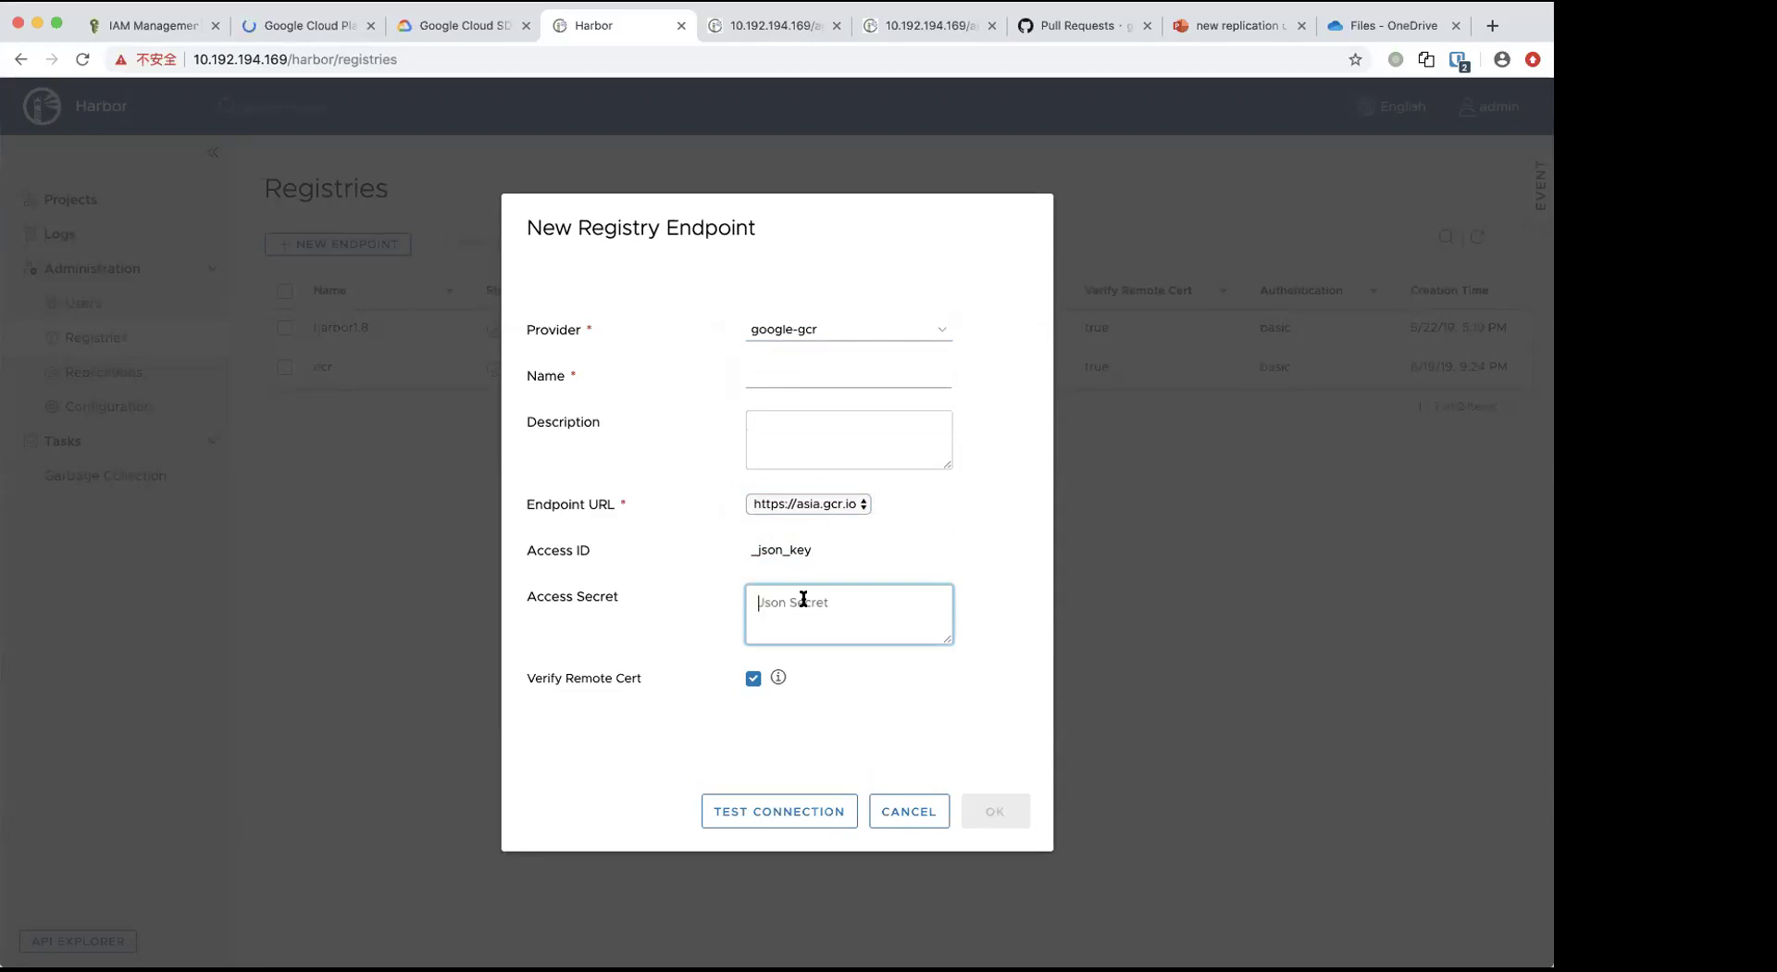
left_click(305, 26)
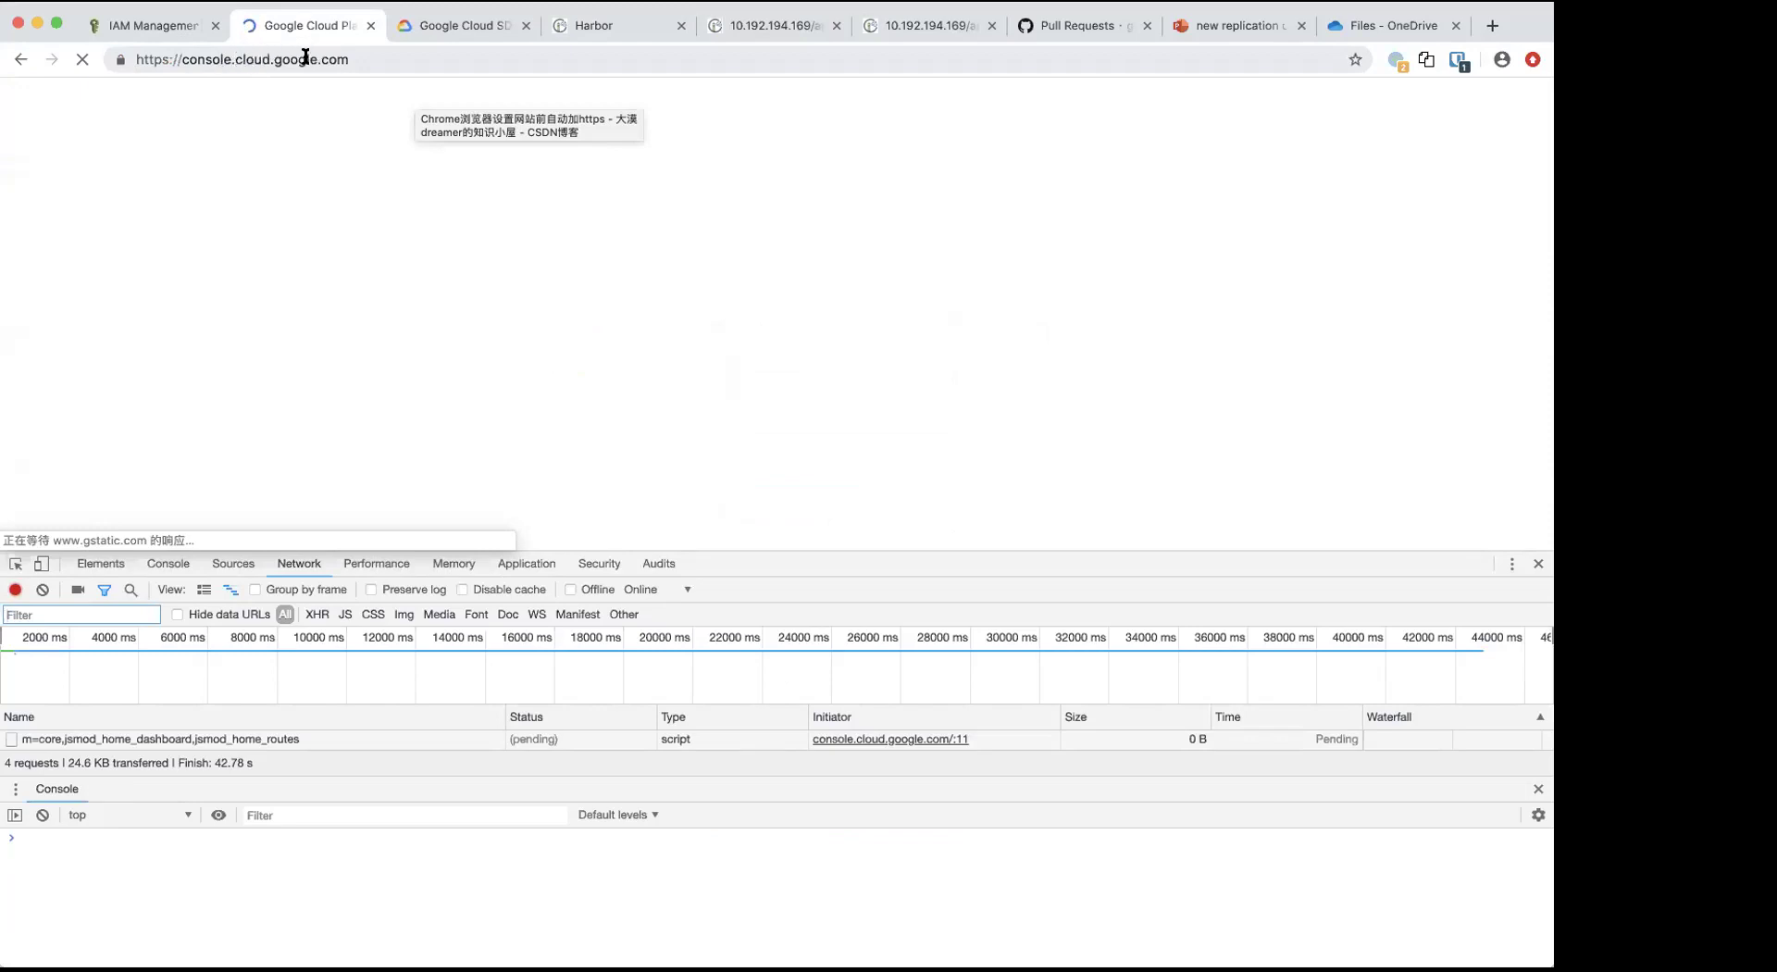
left_click(585, 32)
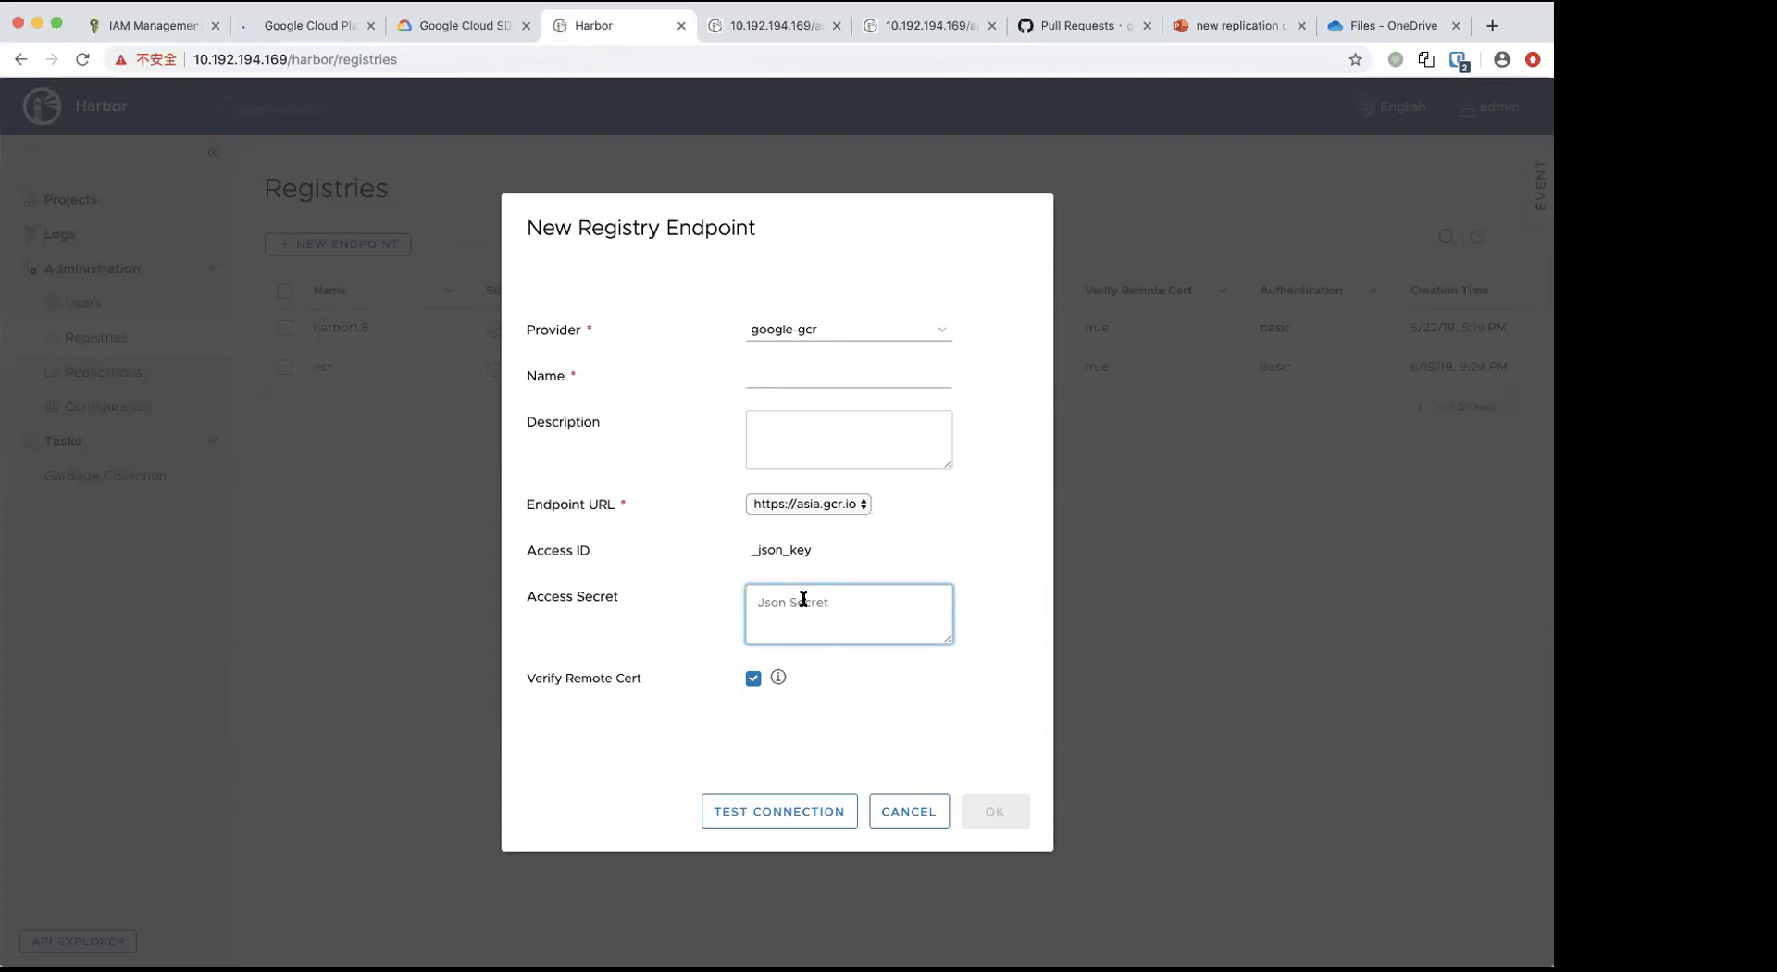
- Name the endpoint gcr and paste the service account's JSON key, copied from the gcr-ak password manager entry, as its access secret
left_click(837, 380)
type("gcr")
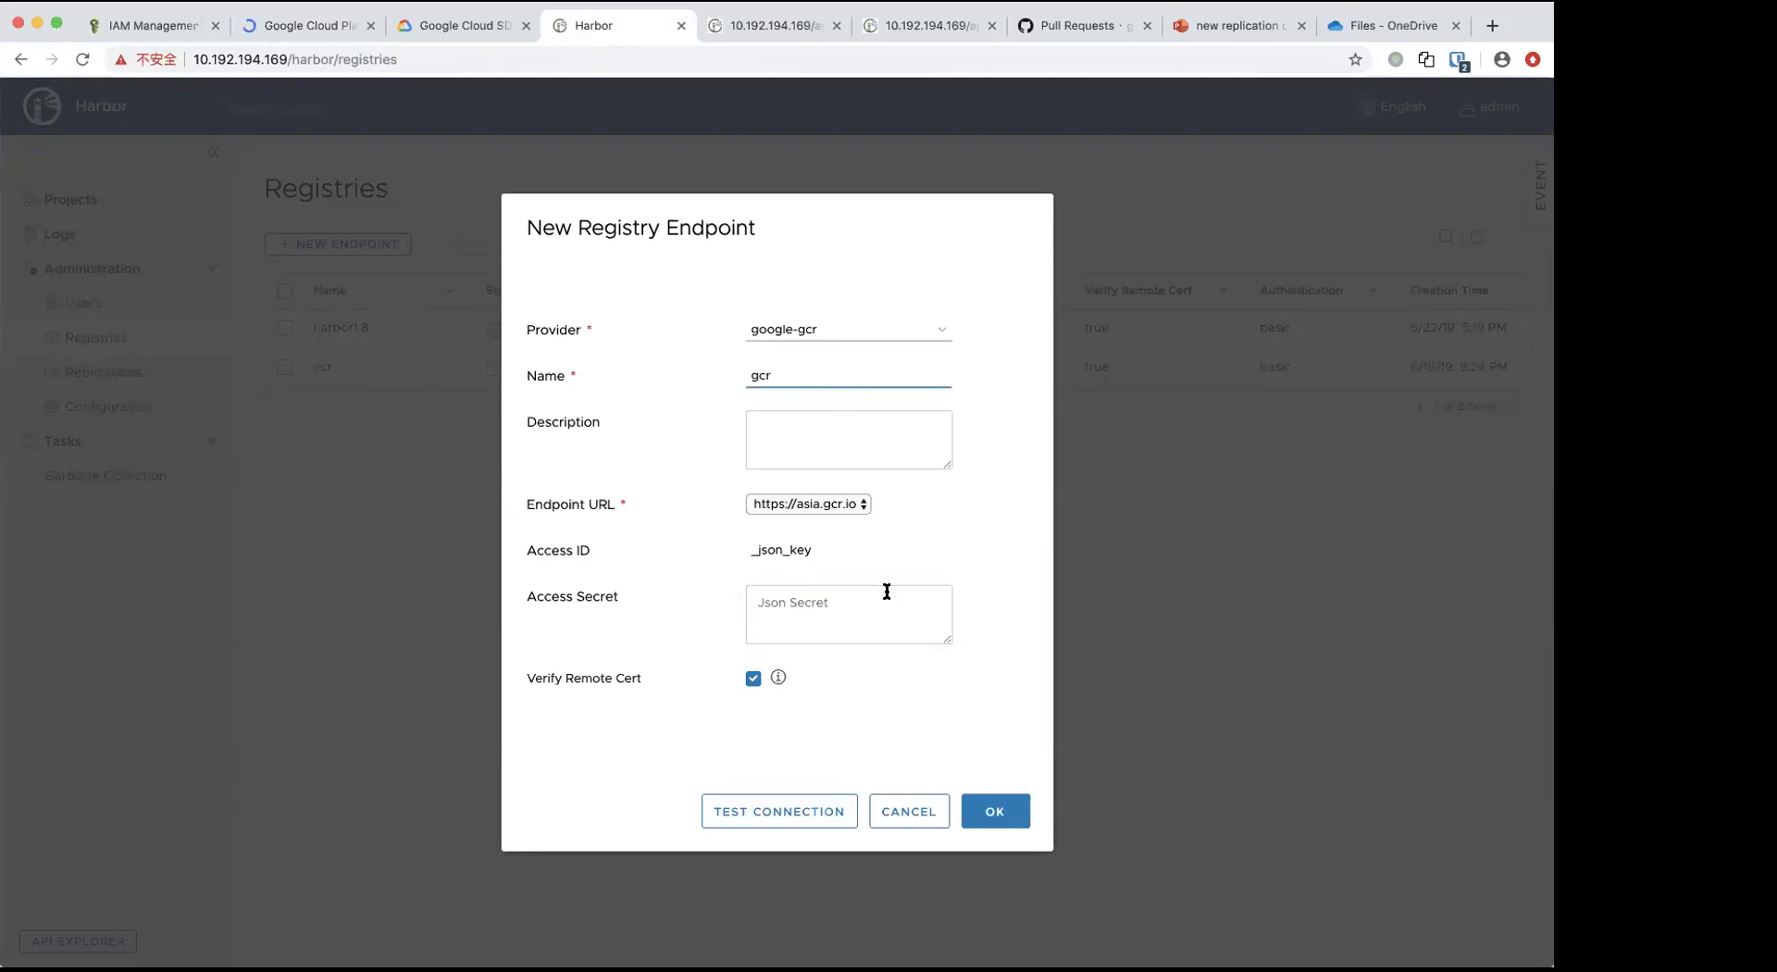
left_click(885, 593)
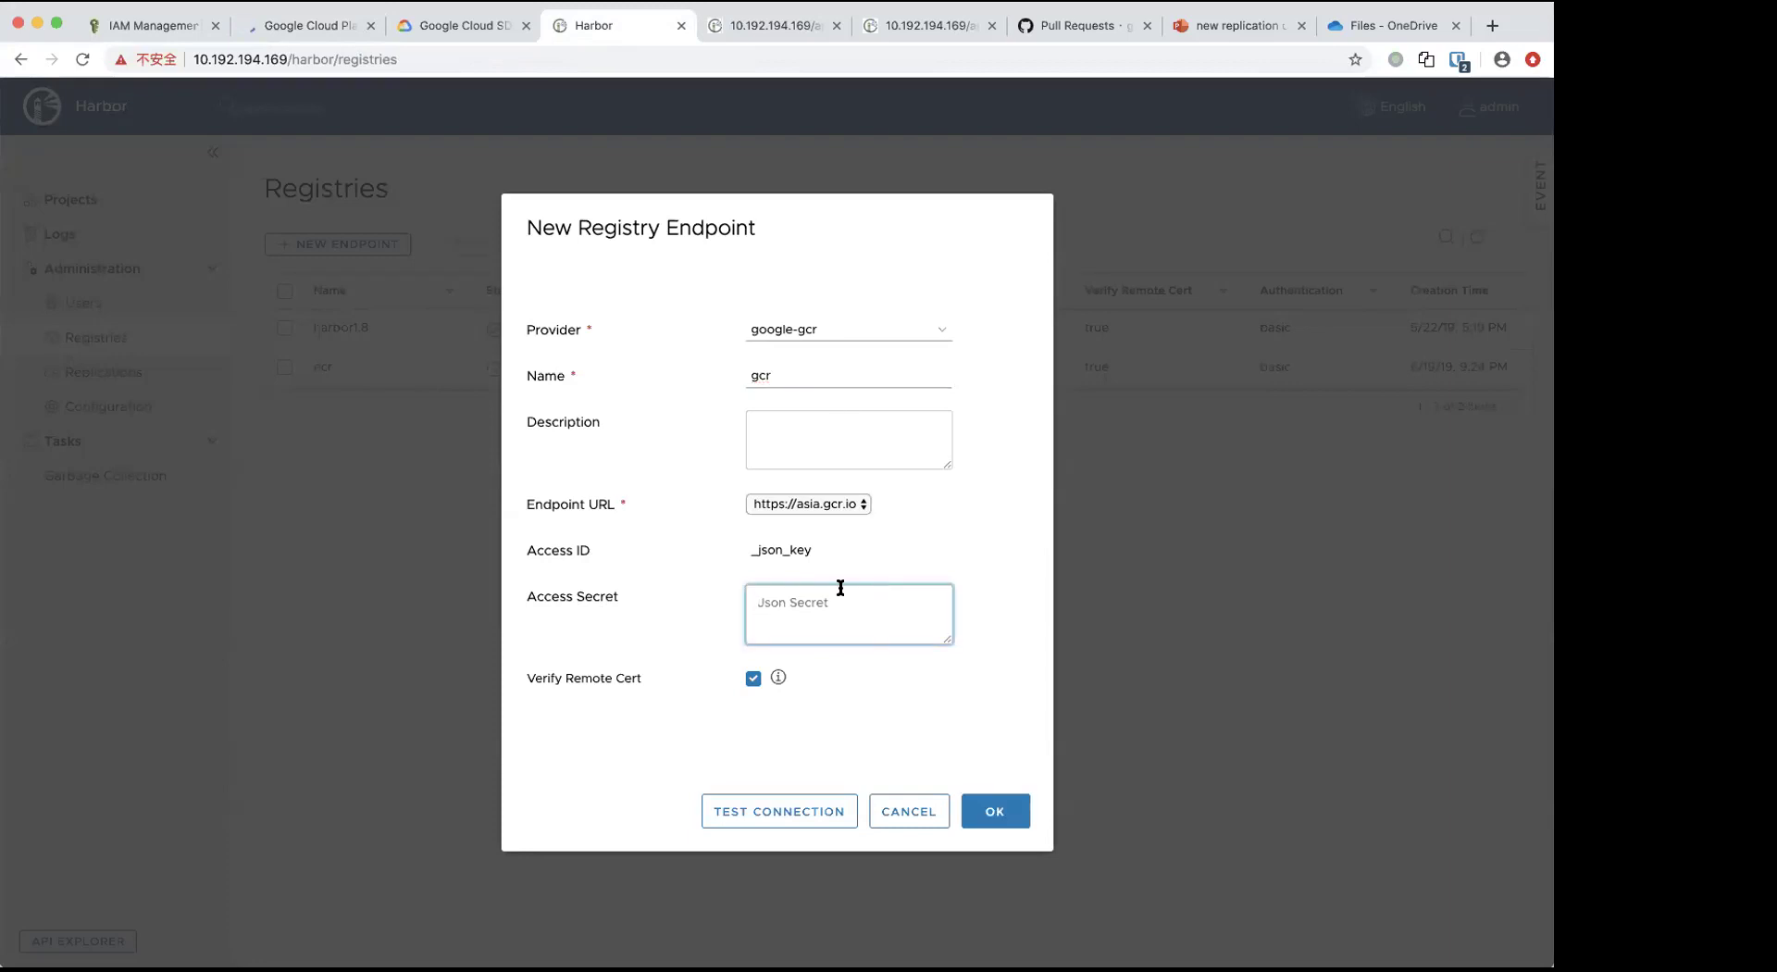
left_click(1459, 61)
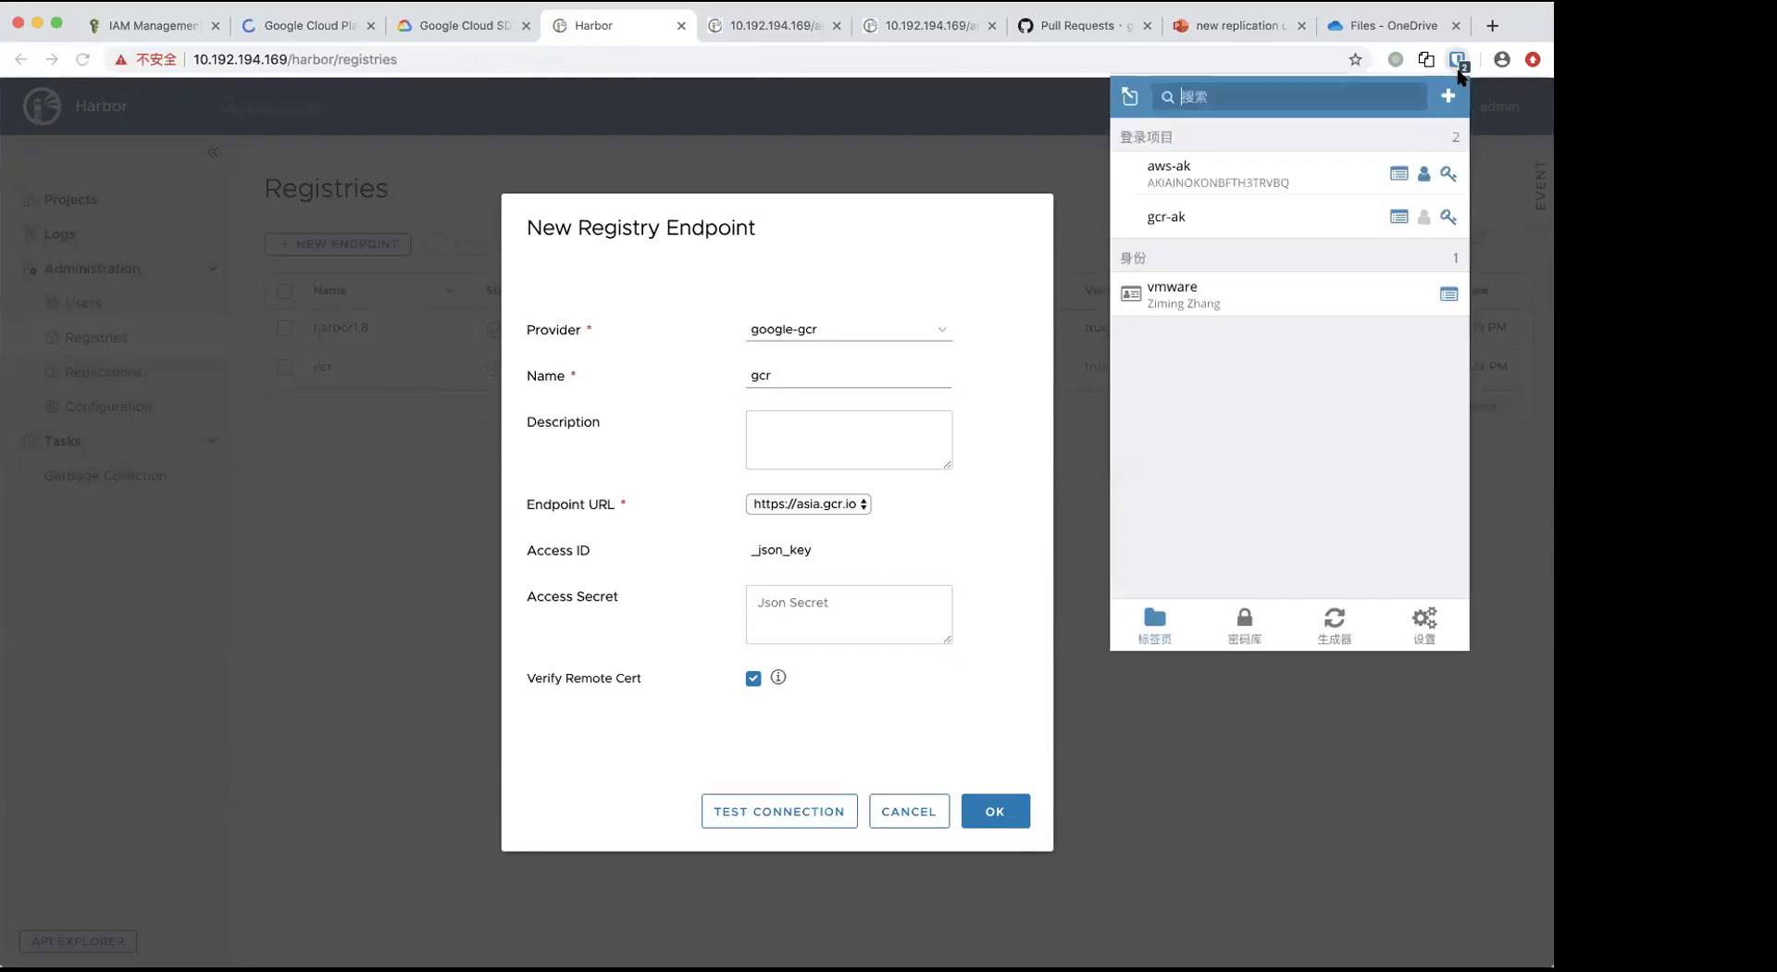
left_click(1211, 225)
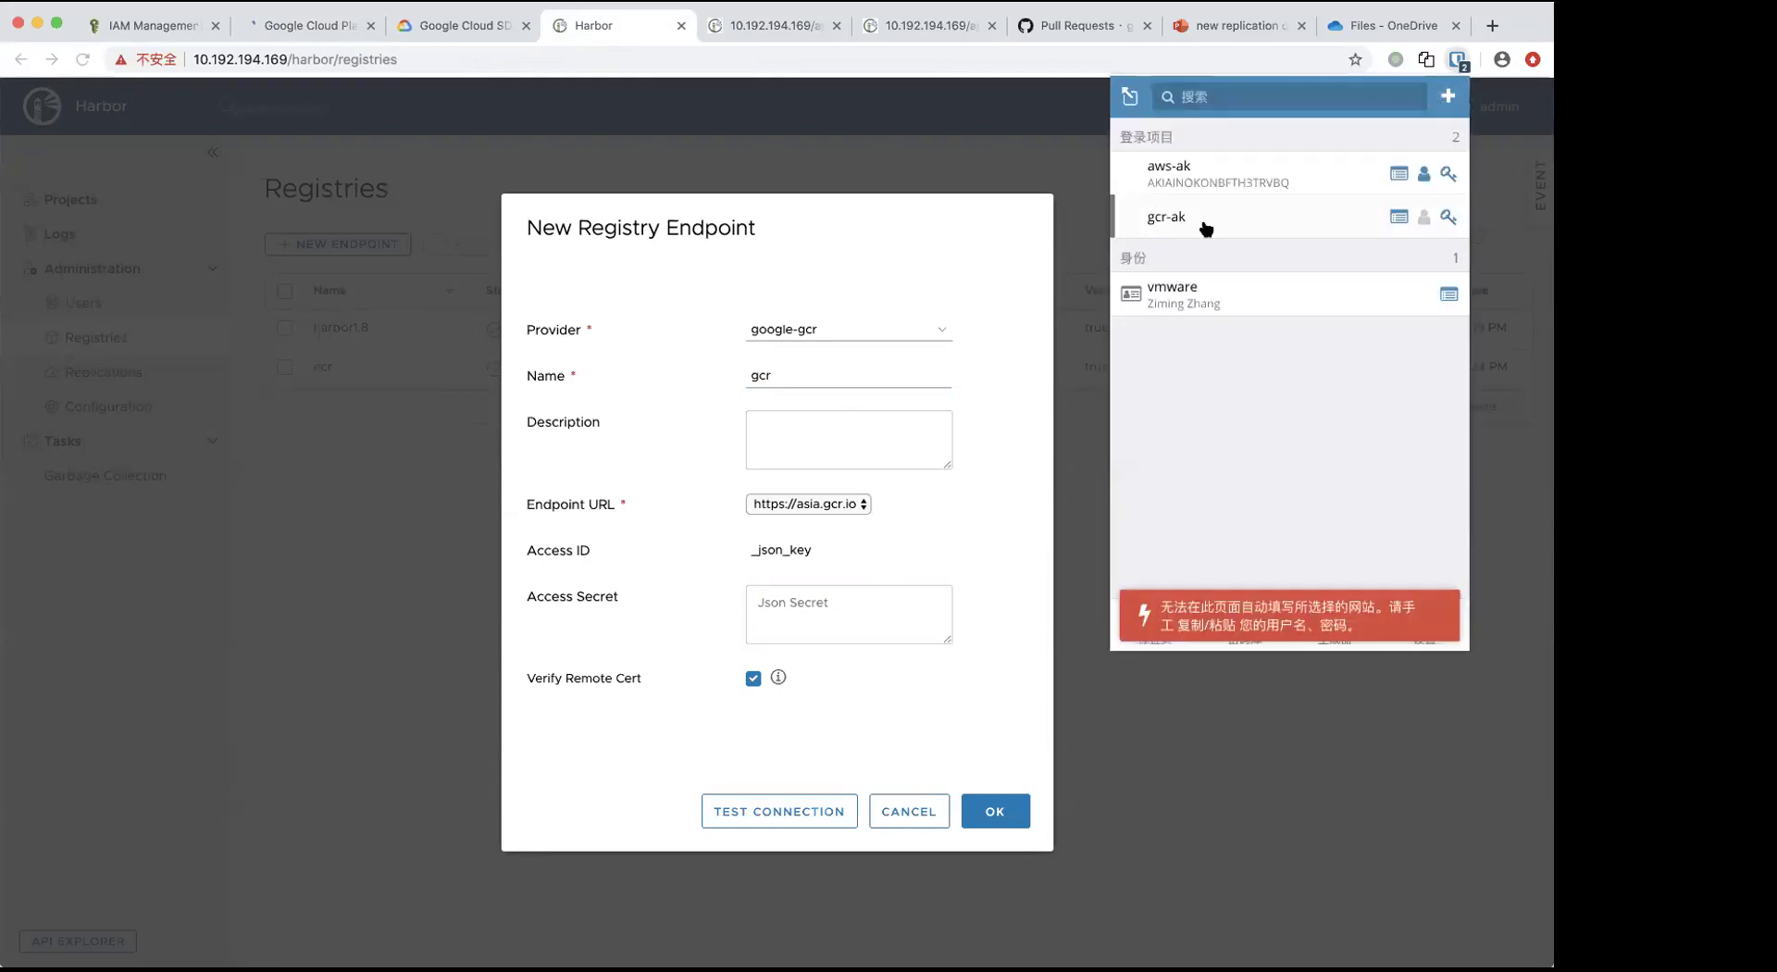
left_click(1448, 218)
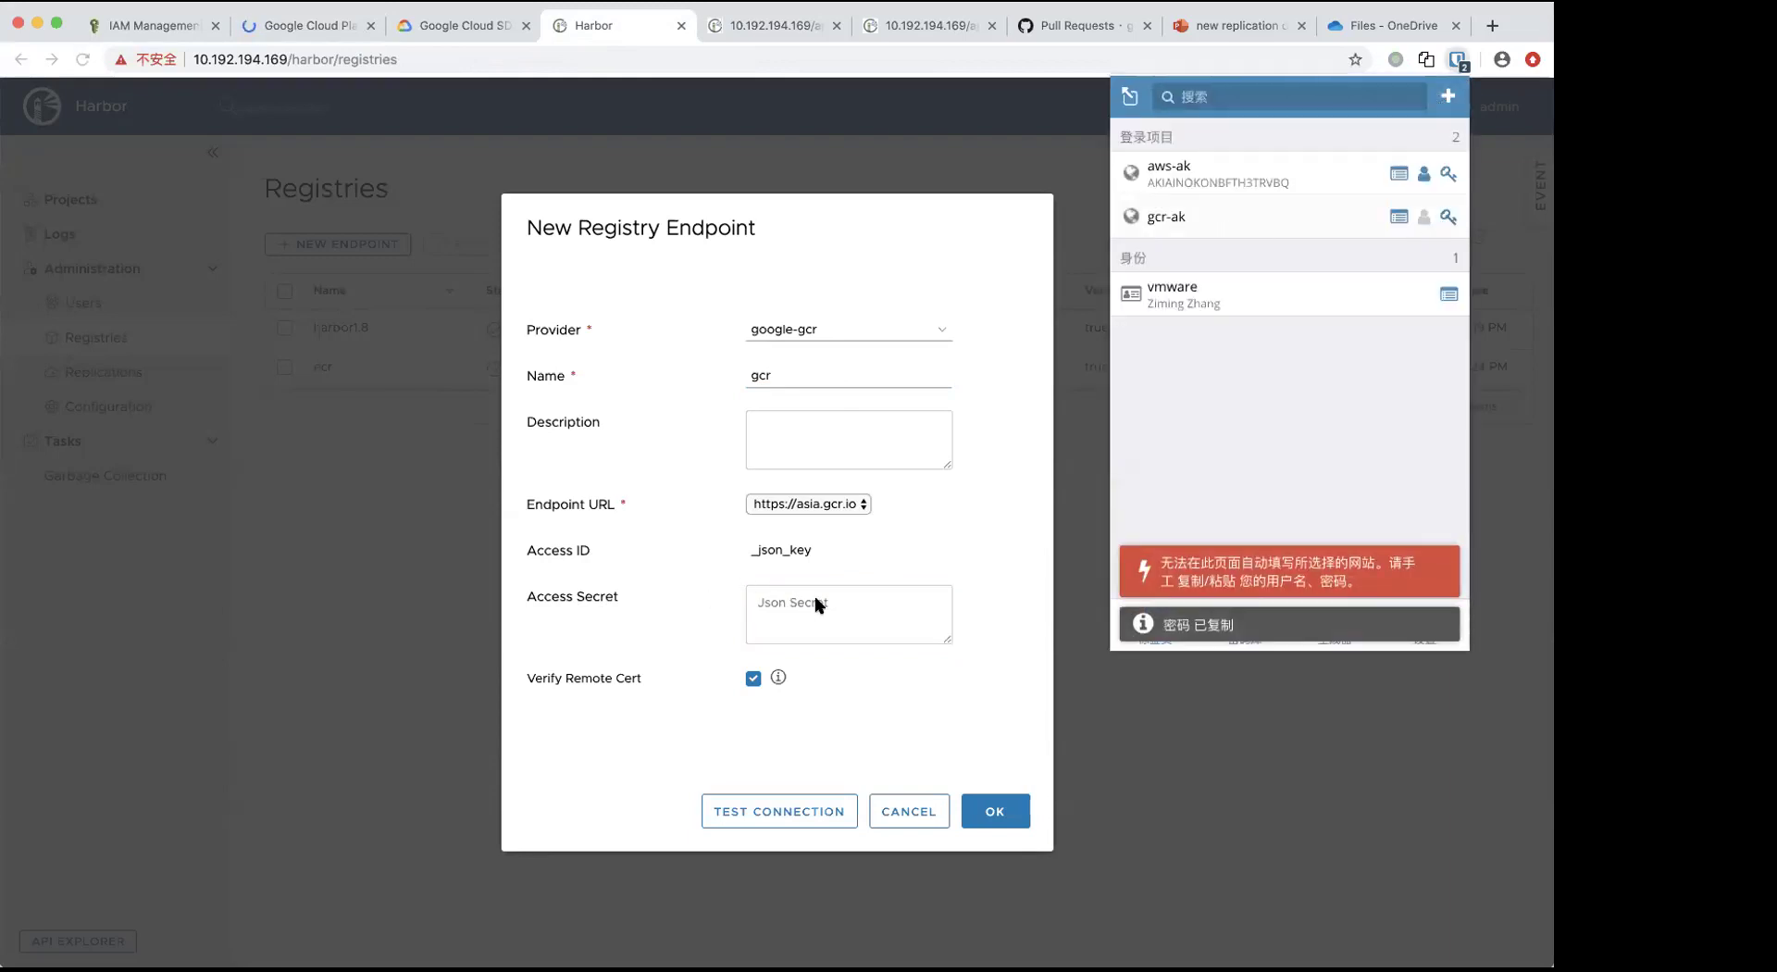
left_click(817, 604)
key("super+v")
scroll(820, 603, "up", 3)
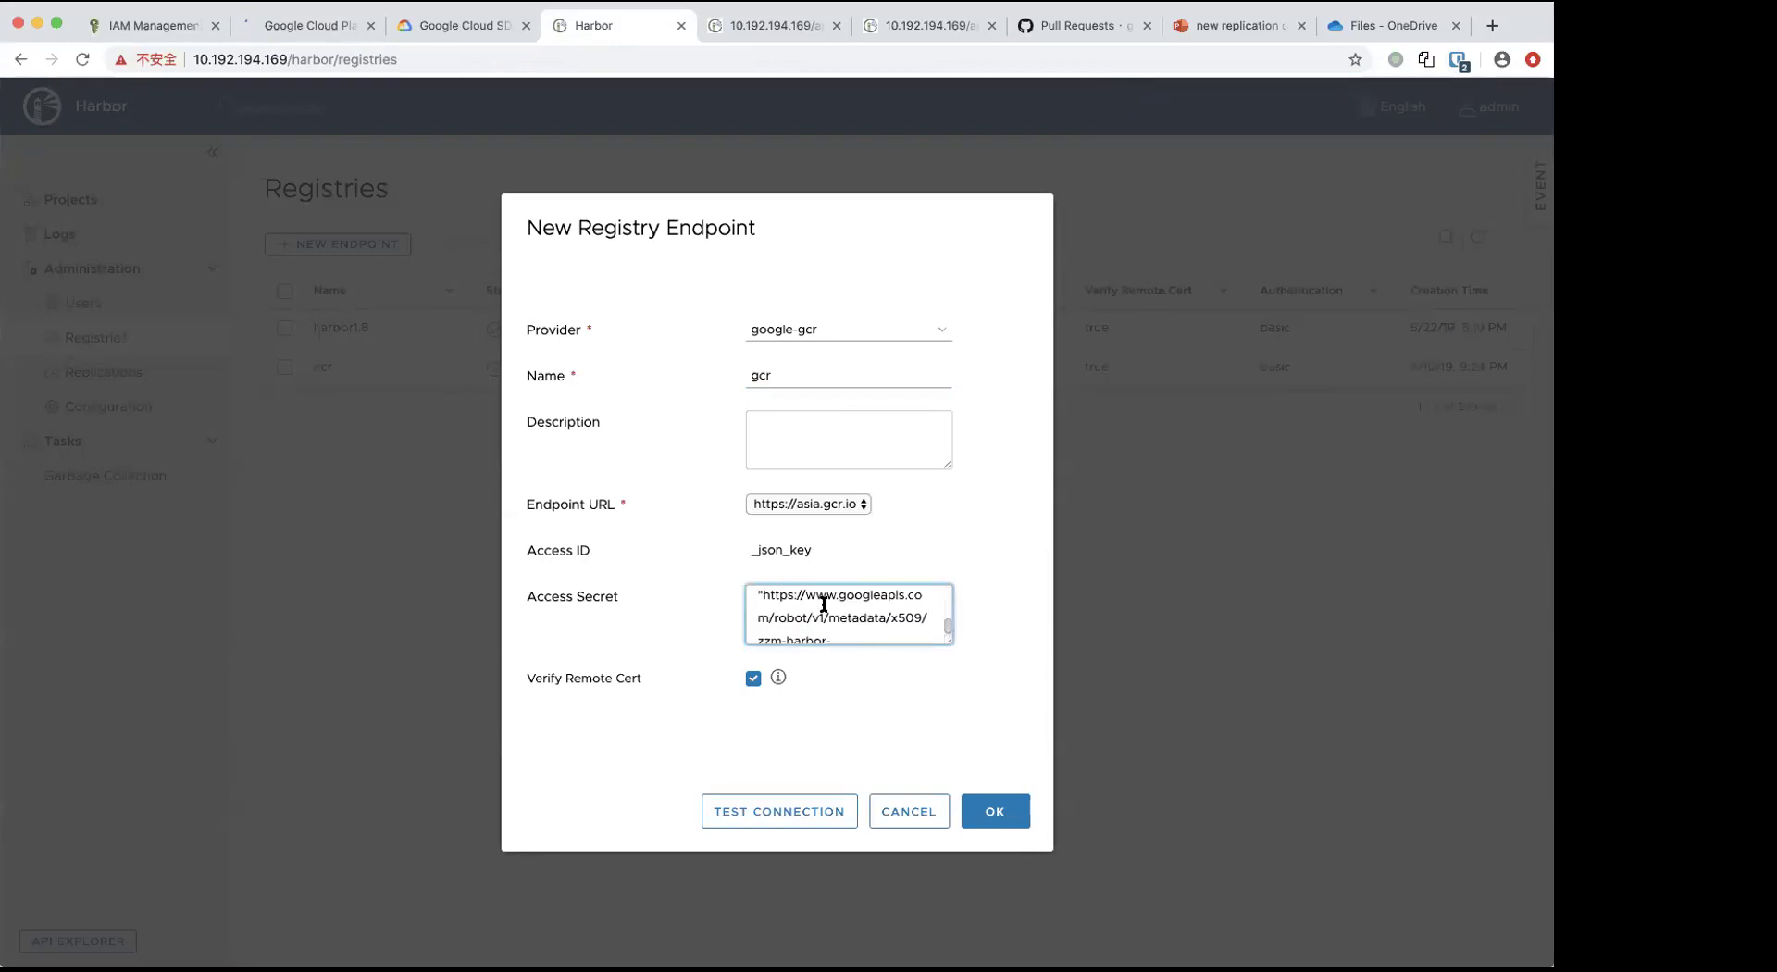
scroll(824, 604, "up", 10)
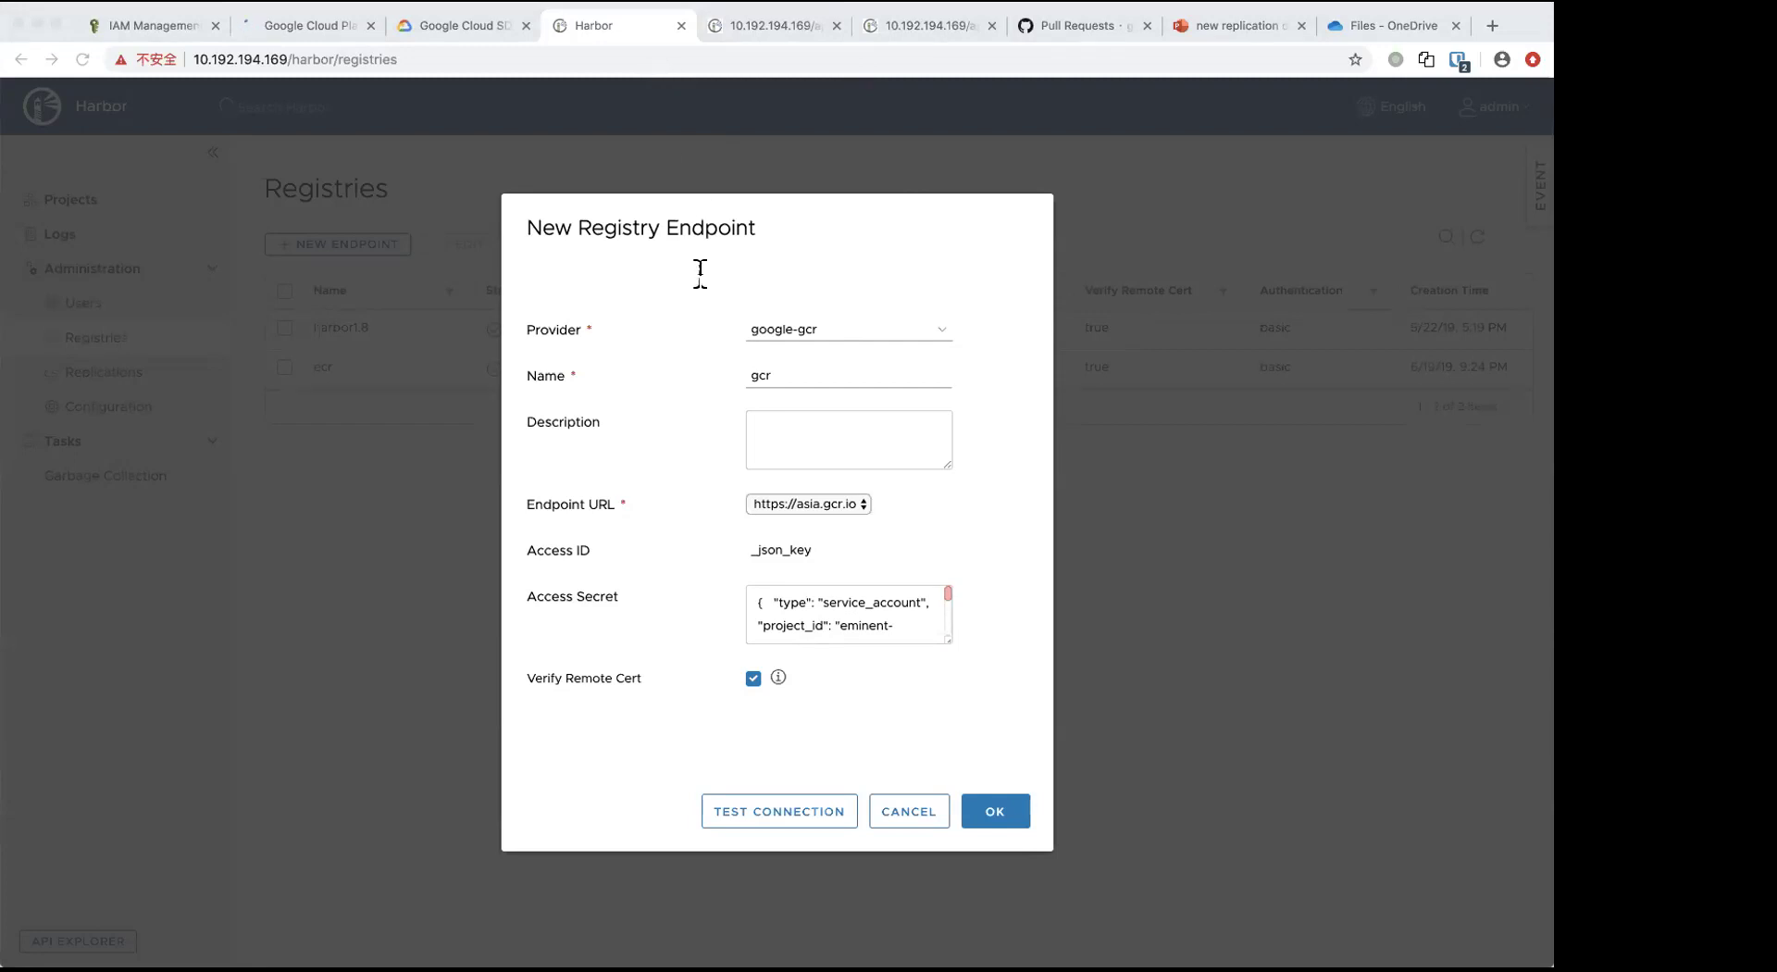
- Look over the pasted JSON key in the access secret and test the connection to the GCR endpoint
left_click(769, 615)
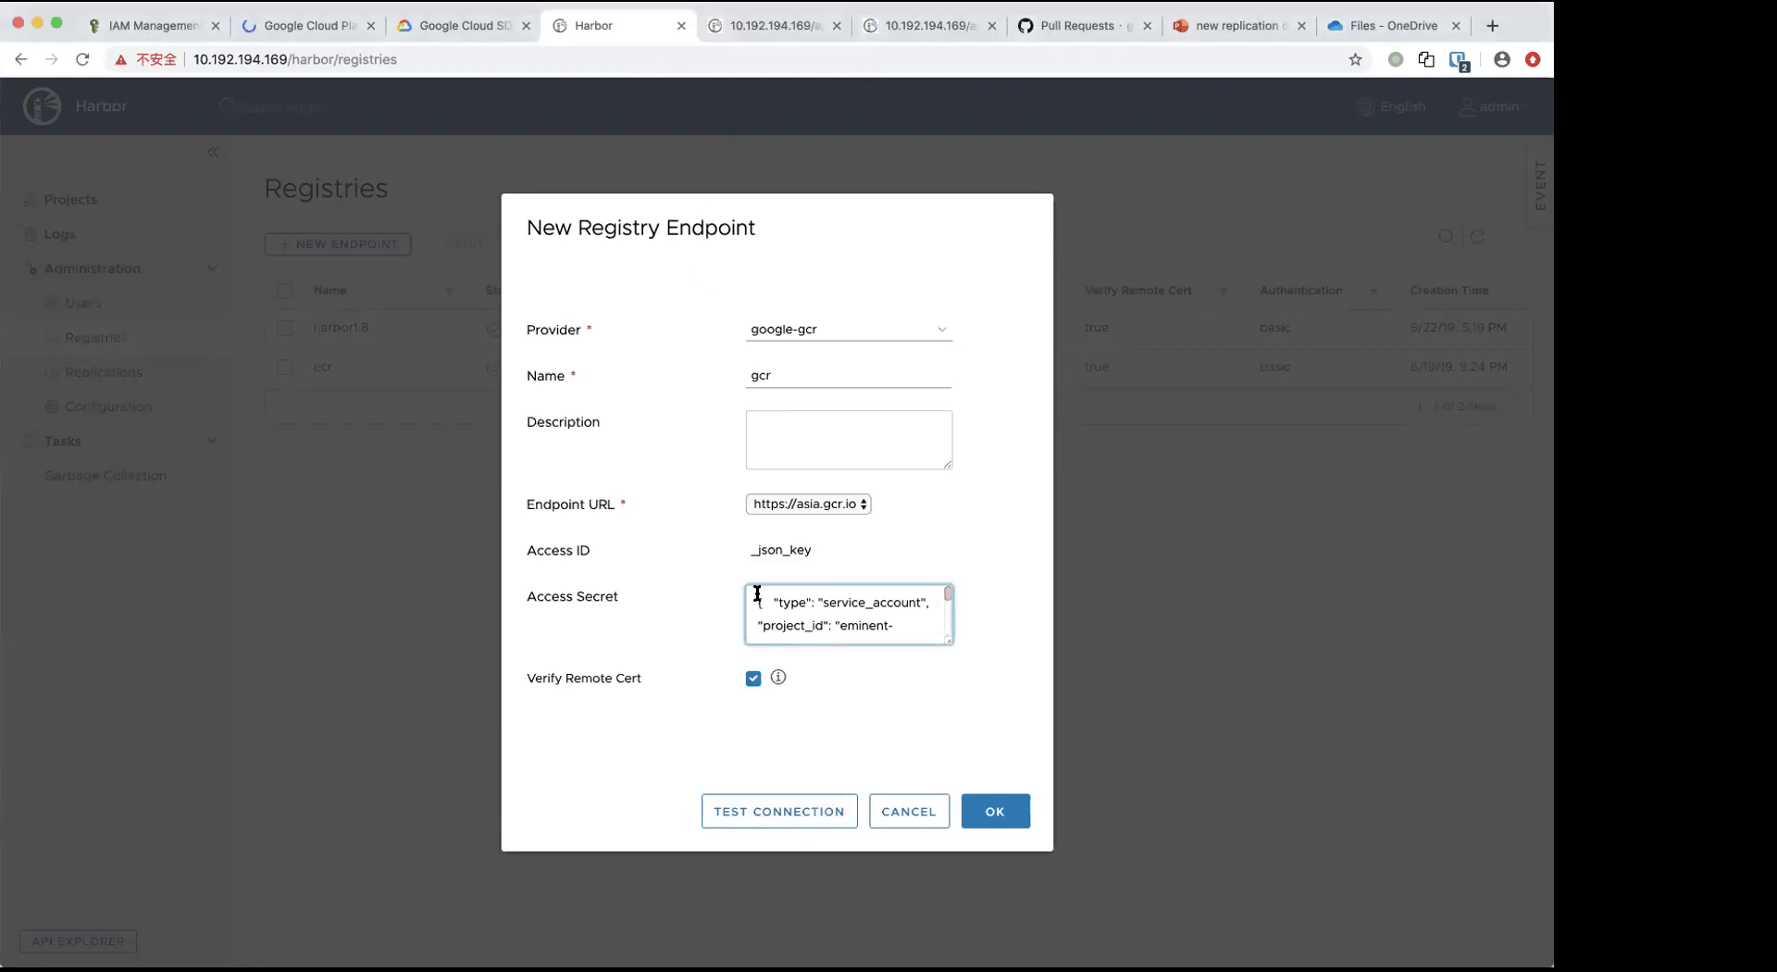
left_click_drag(794, 614, 837, 631)
left_click(837, 629)
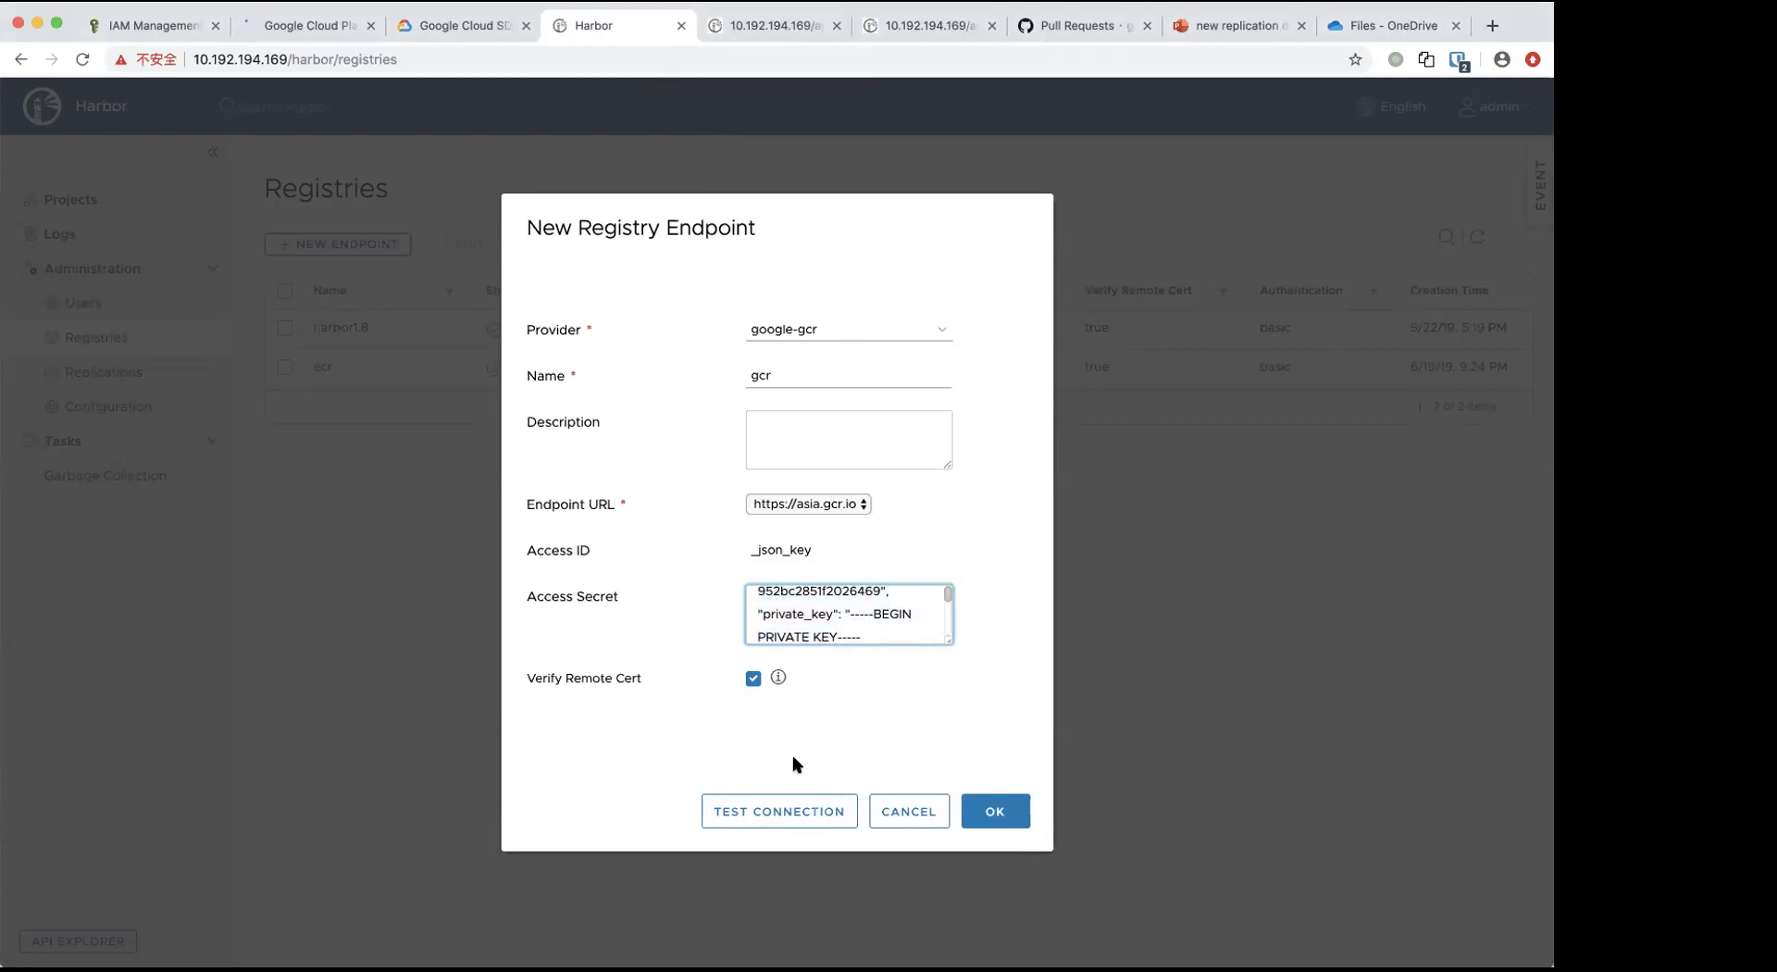
left_click(762, 815)
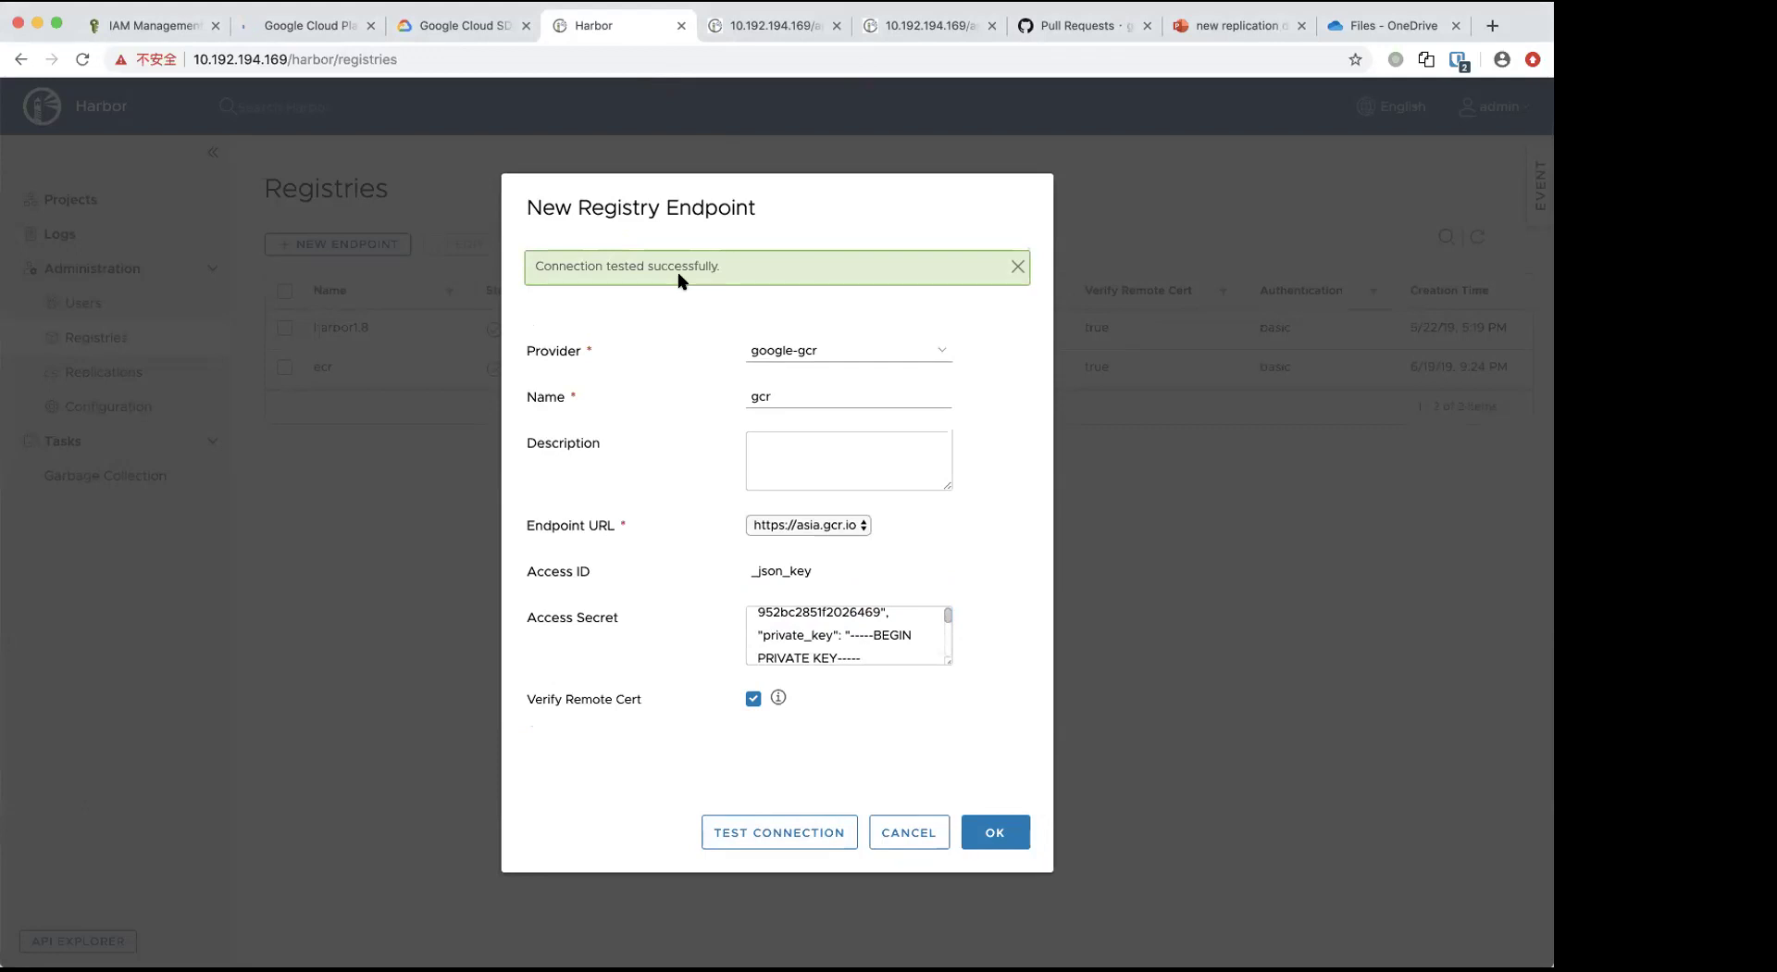
- Test the connection with an extra character inserted into the access secret's private key, and remove that character again
scroll(879, 633, "down", 2)
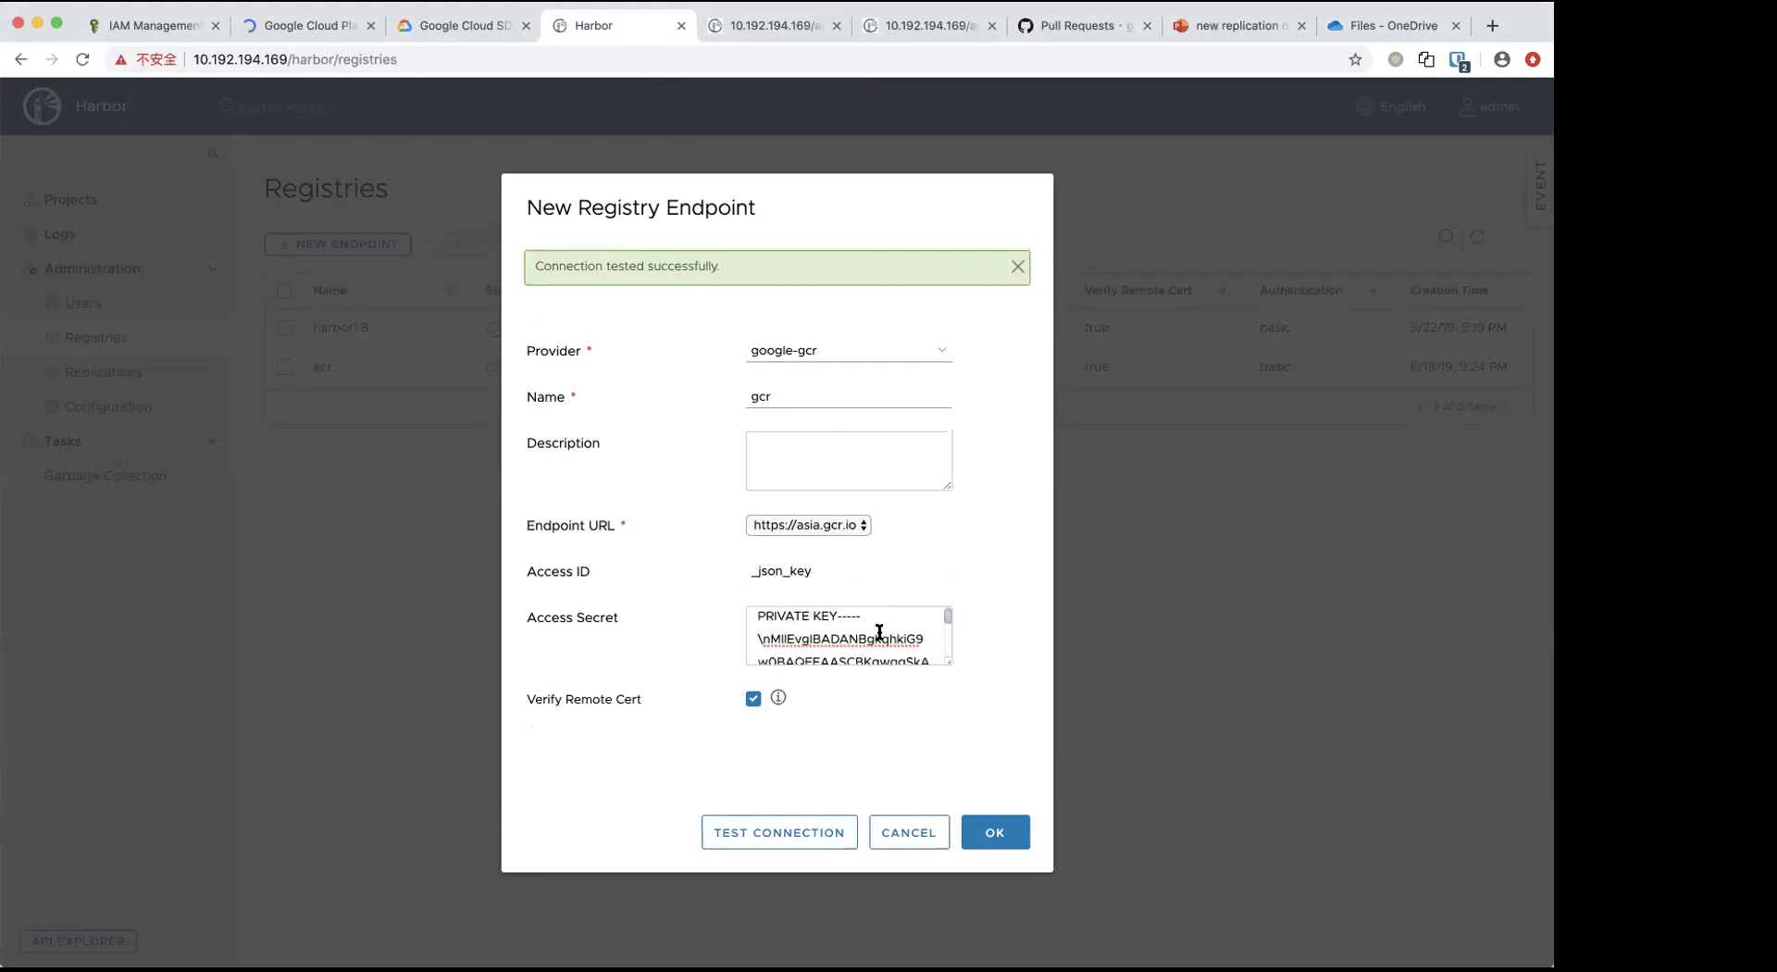
scroll(879, 633, "down", 1)
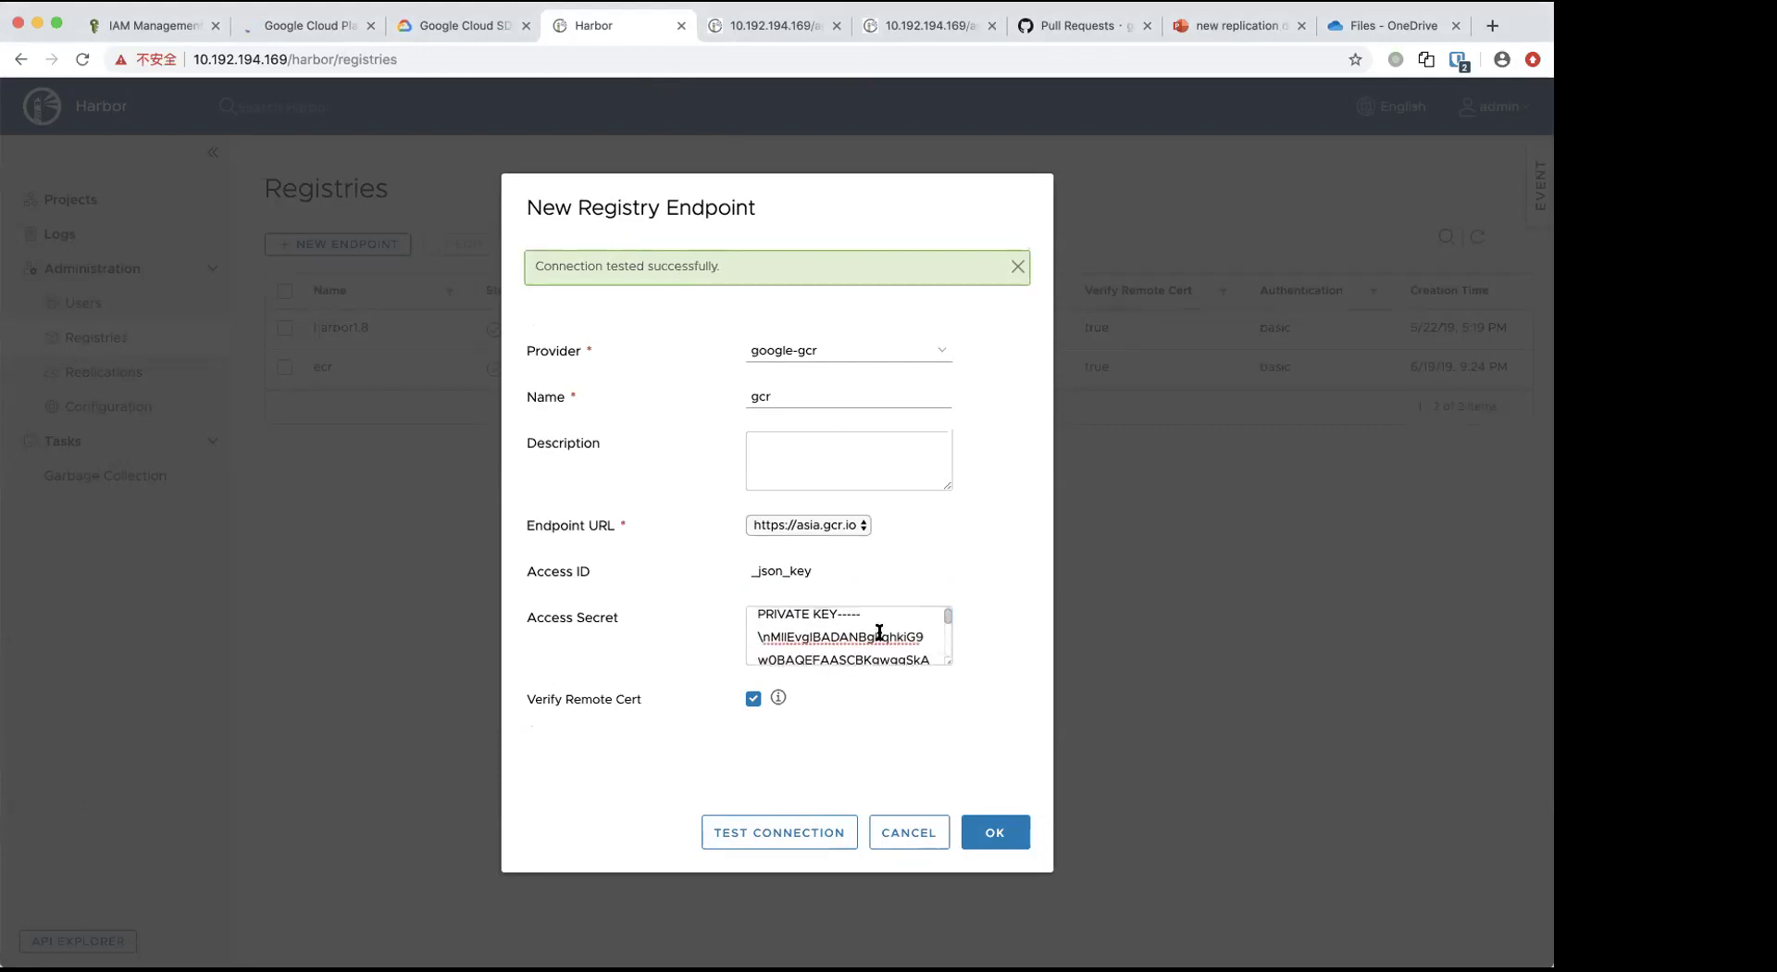
scroll(880, 633, "up", 1)
left_click(766, 638)
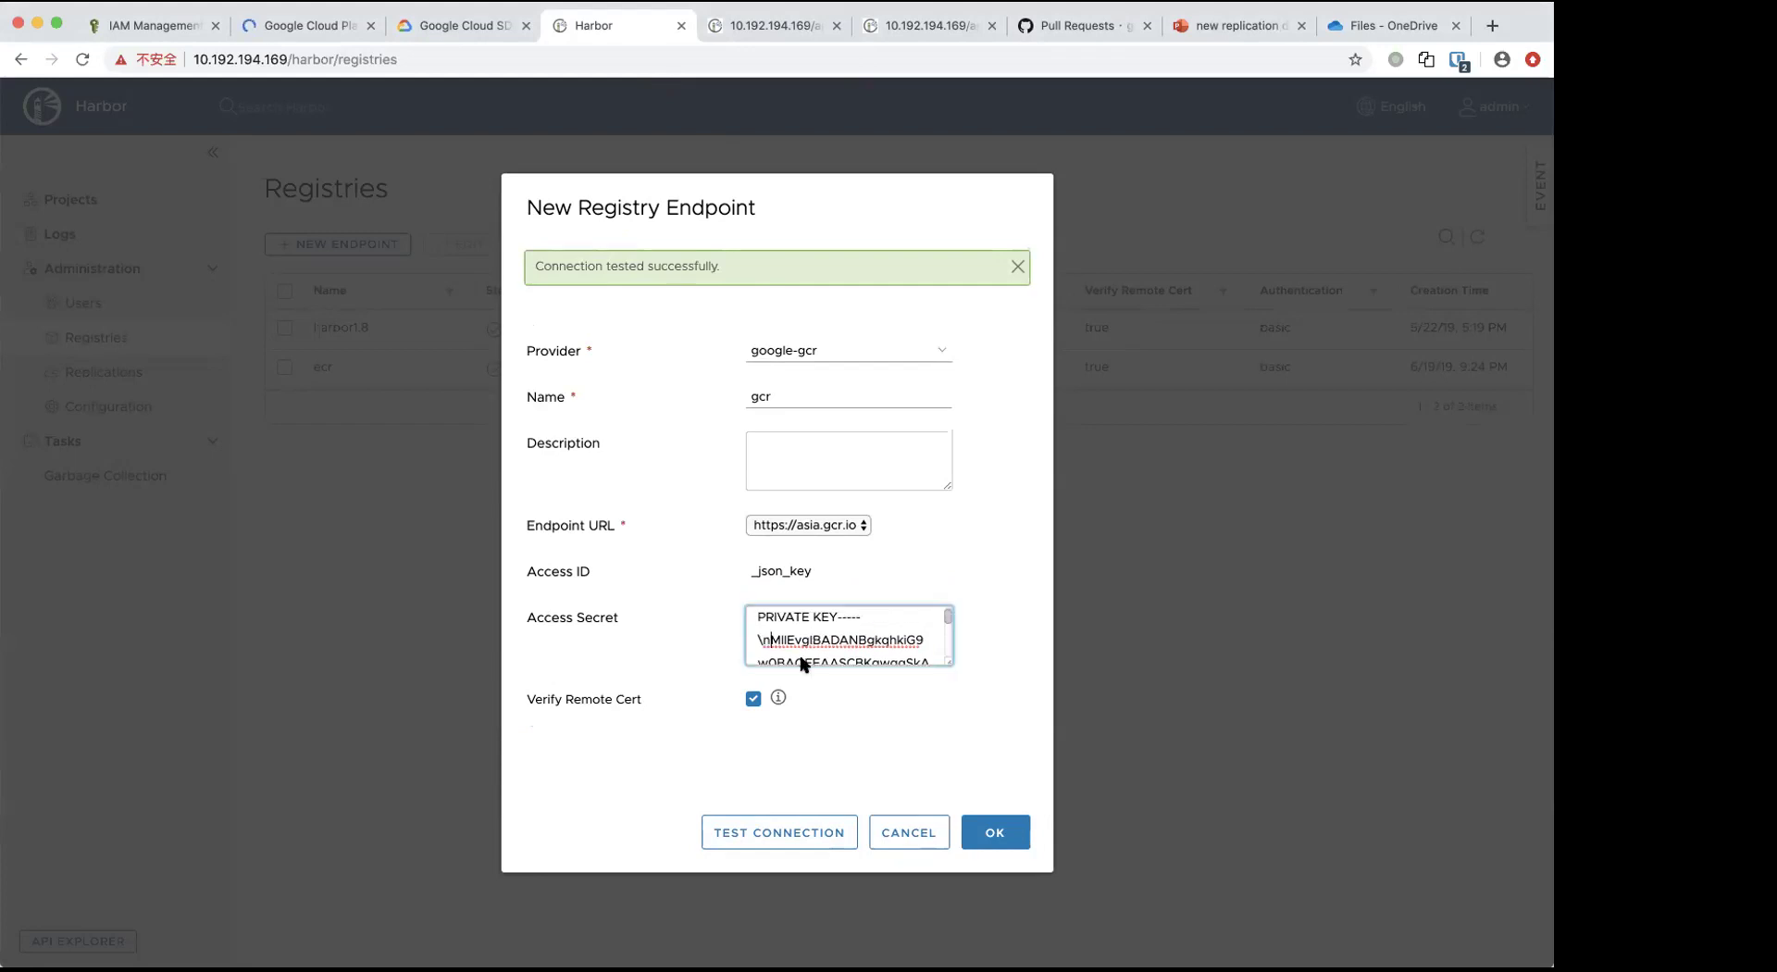
type("1")
left_click(782, 830)
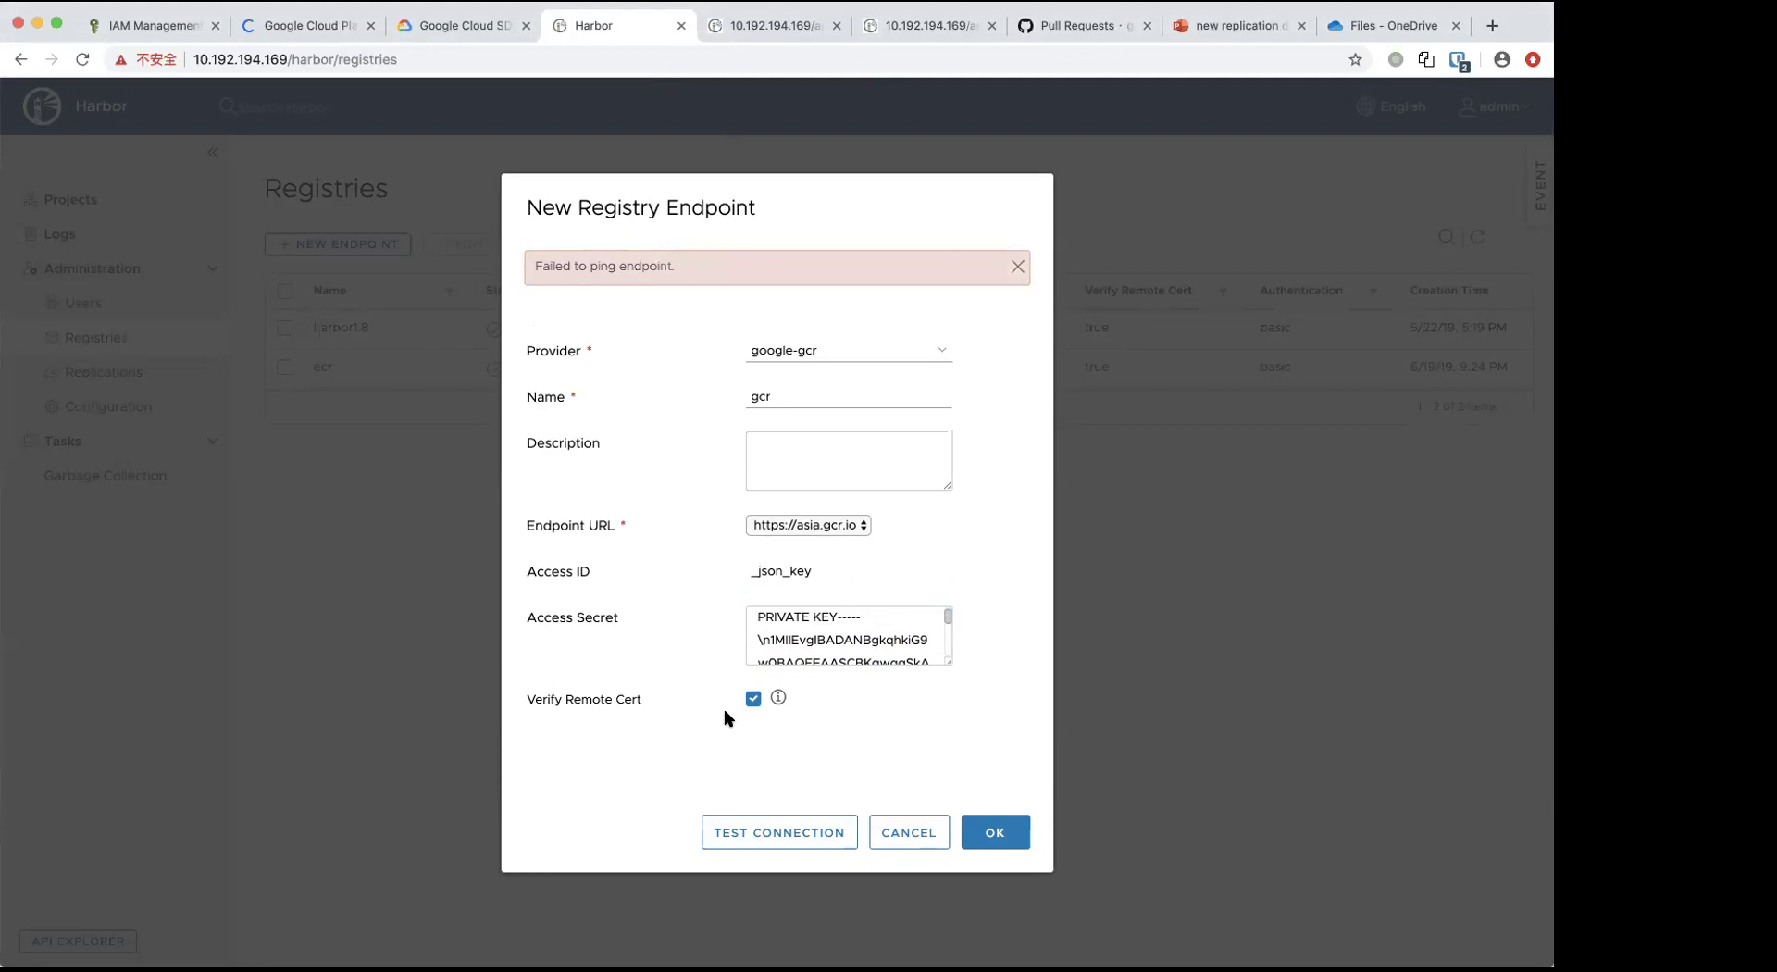
left_click(774, 639)
key("BackSpace")
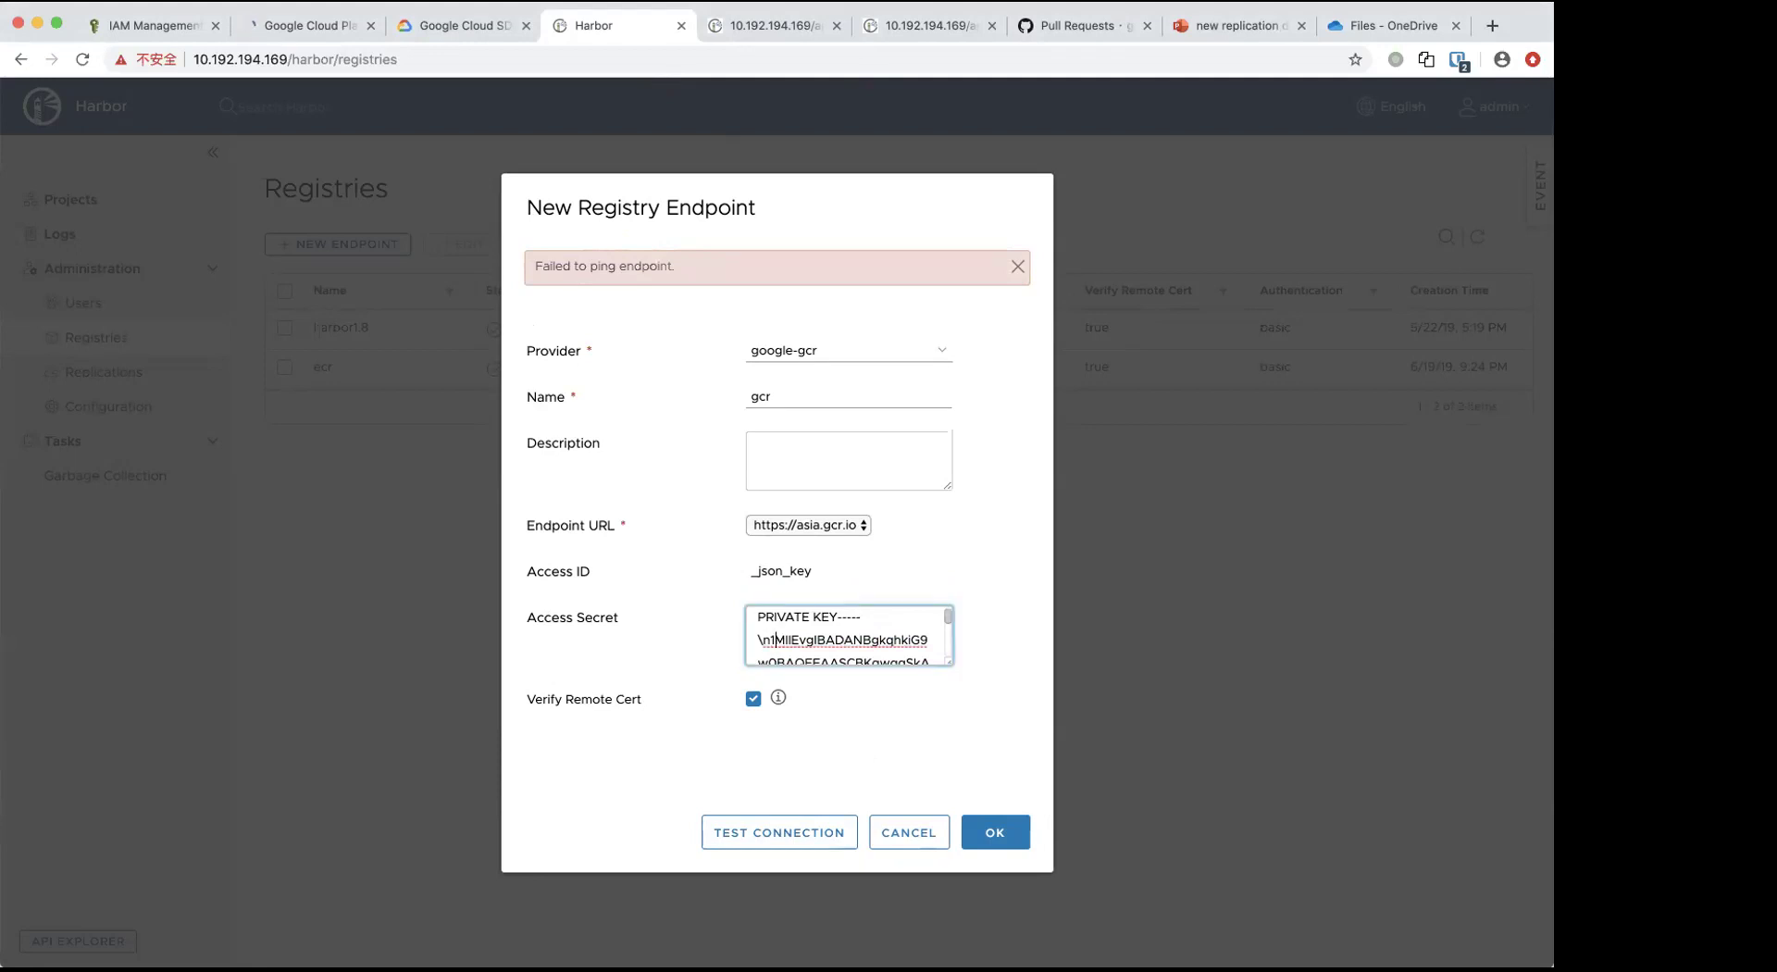
- Save the gcr registry endpoint and start a new replication rule
left_click(1003, 834)
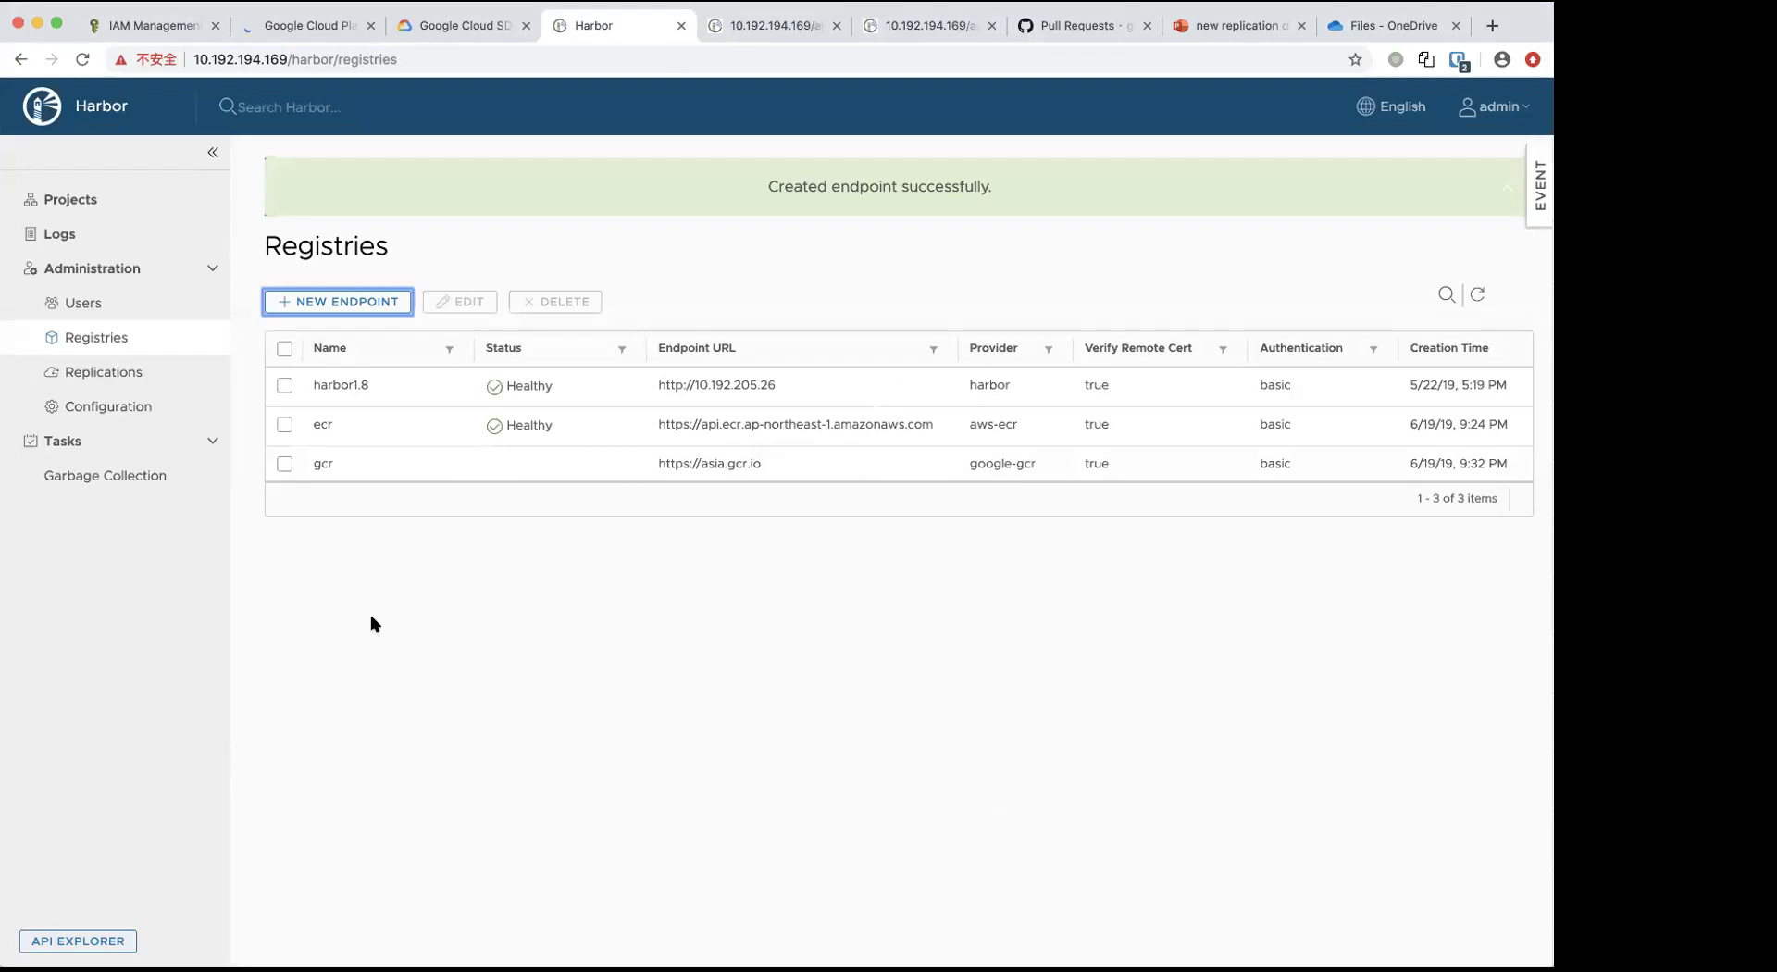
left_click(97, 373)
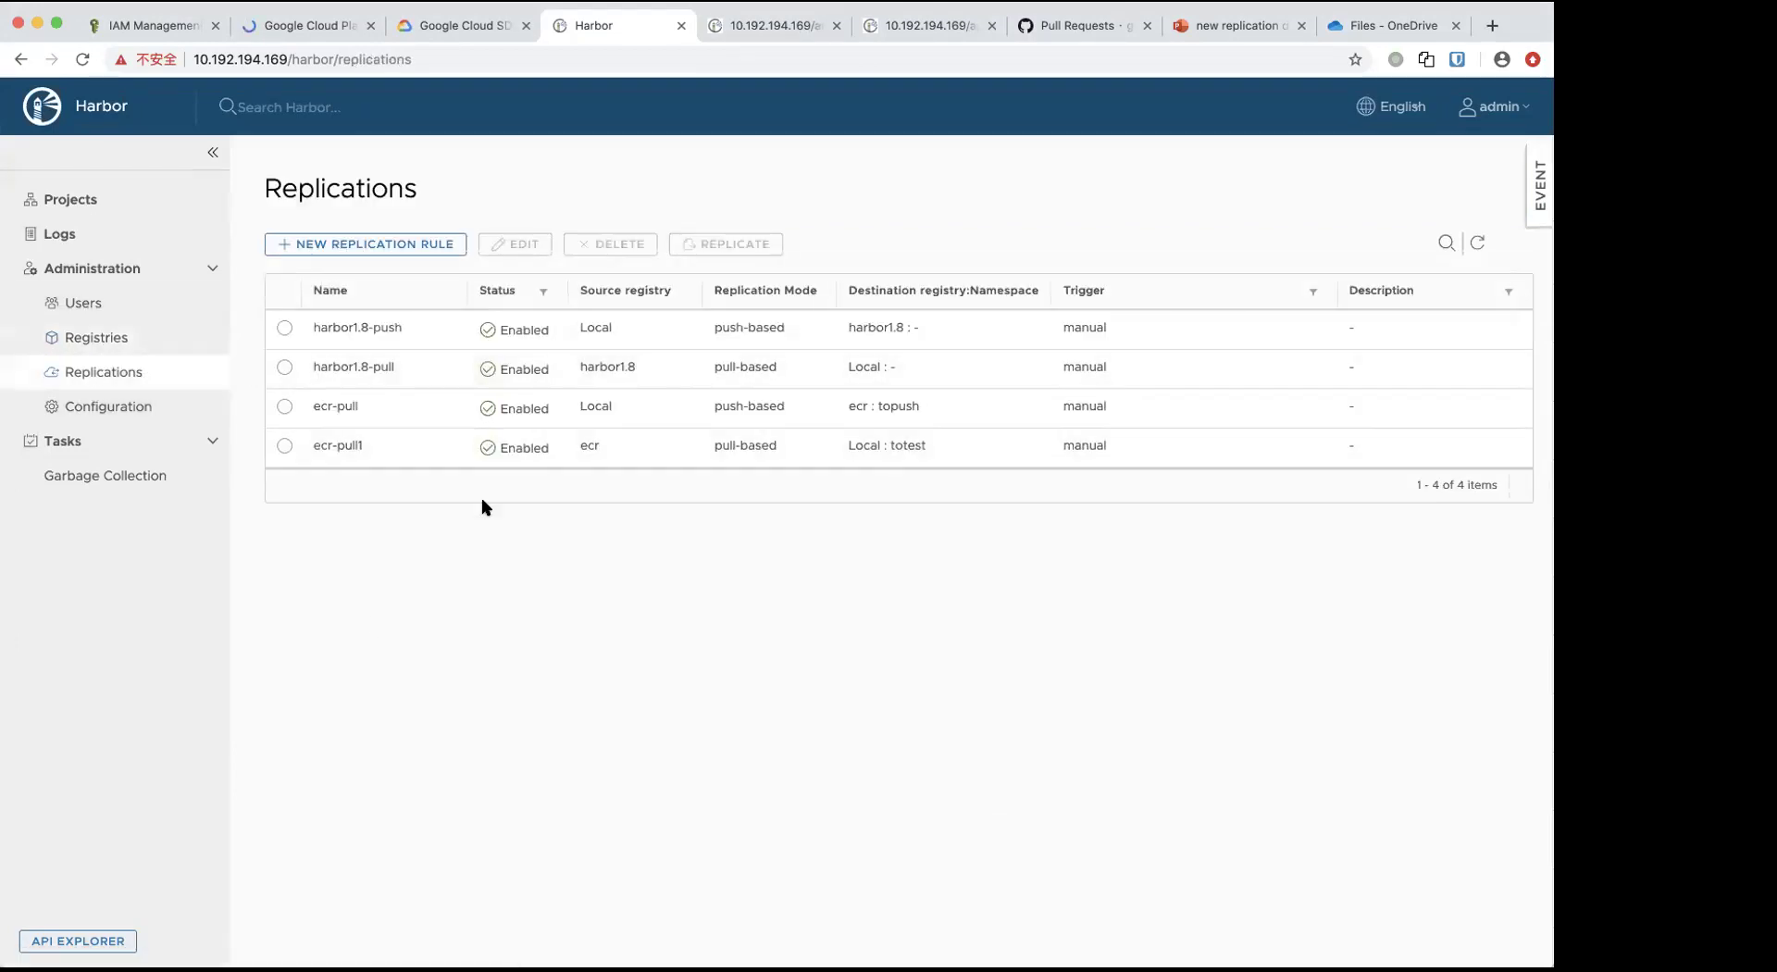
left_click(392, 246)
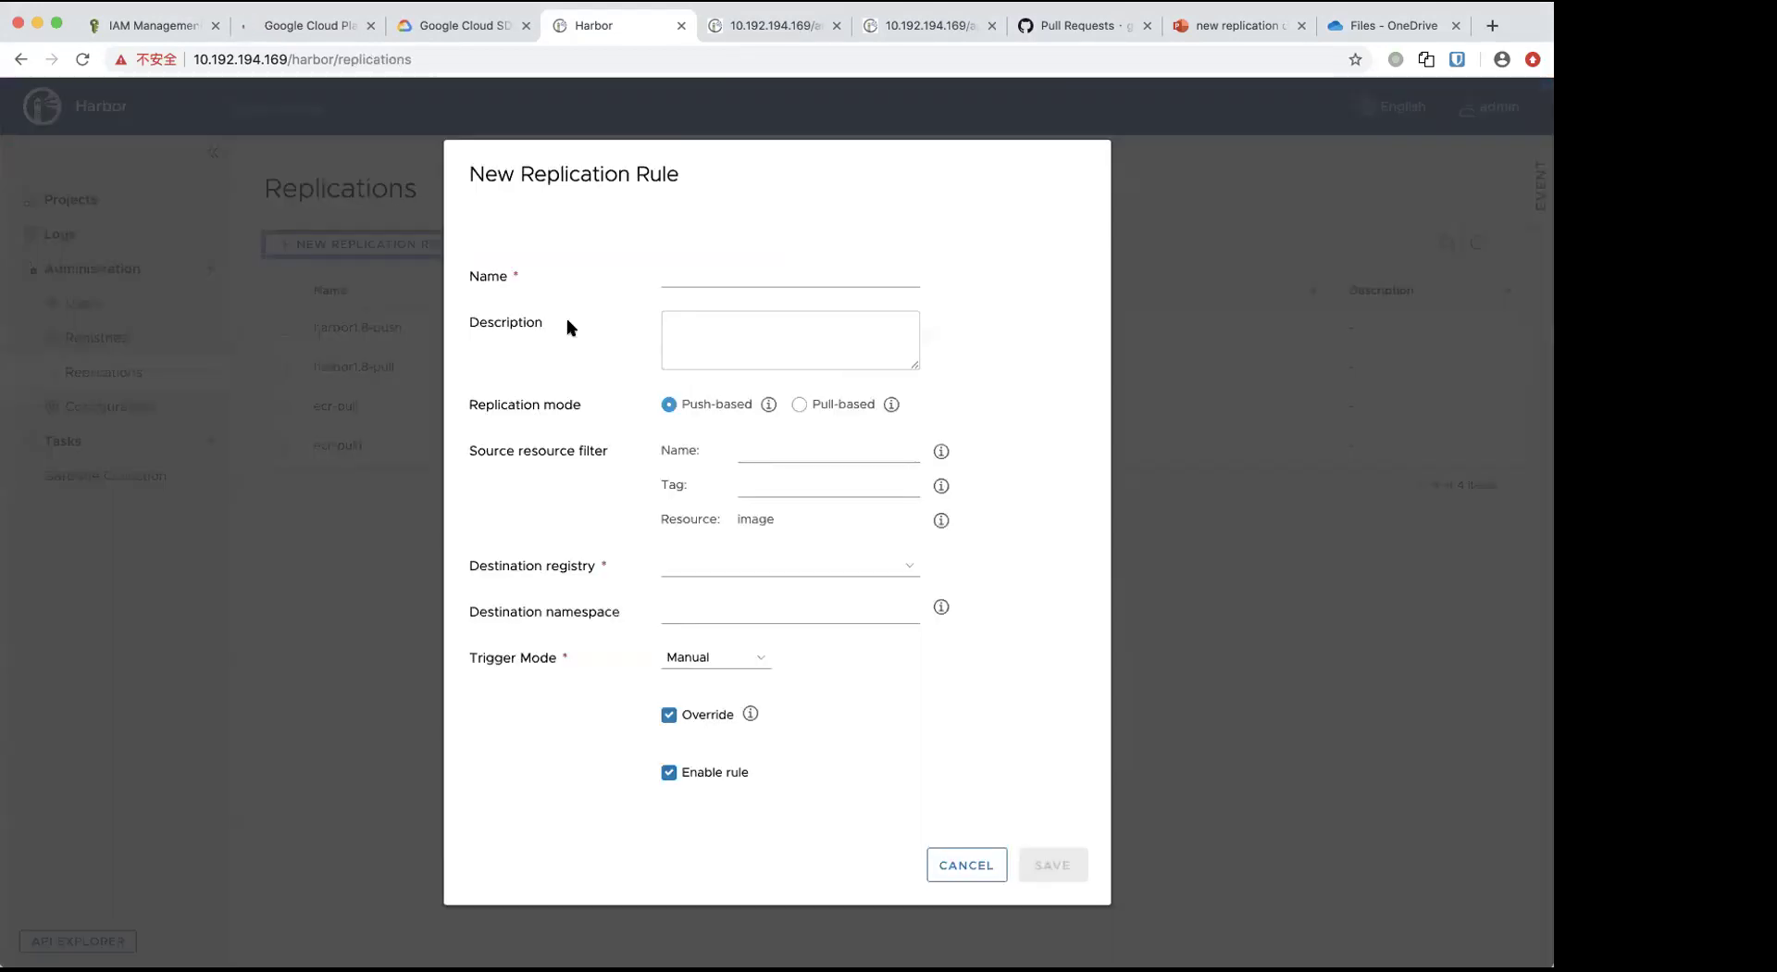
left_click(790, 277)
type("gcr-push")
left_click(782, 448)
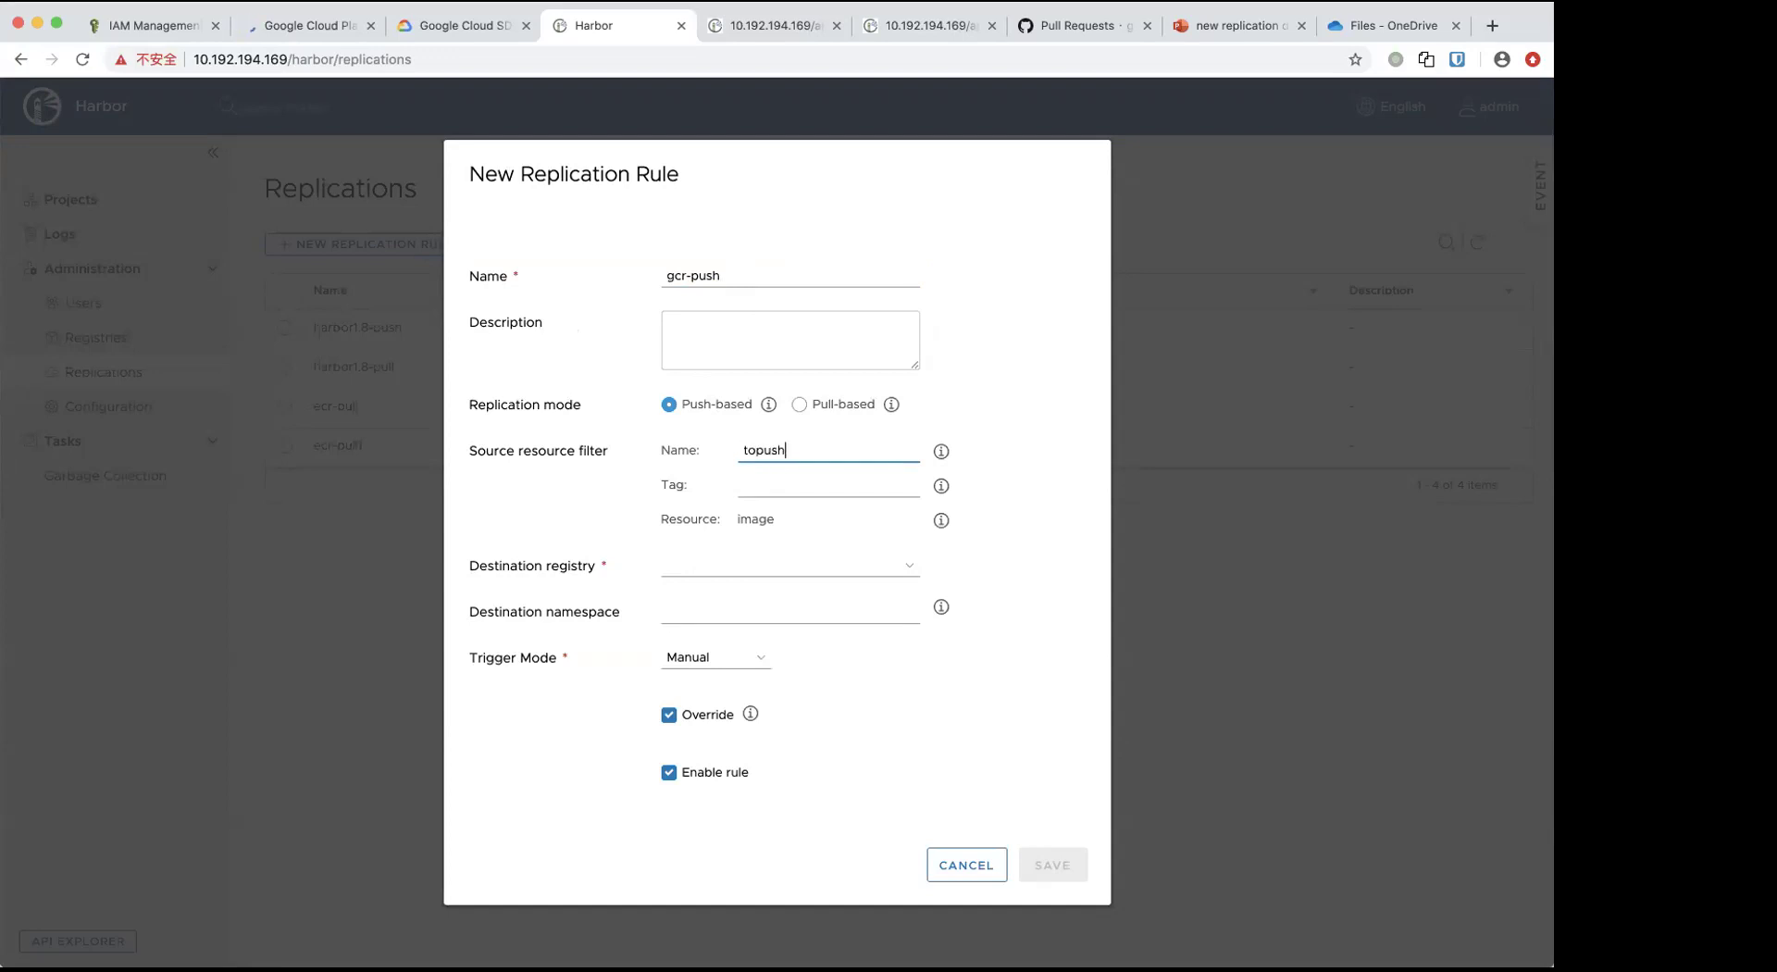
left_click(761, 565)
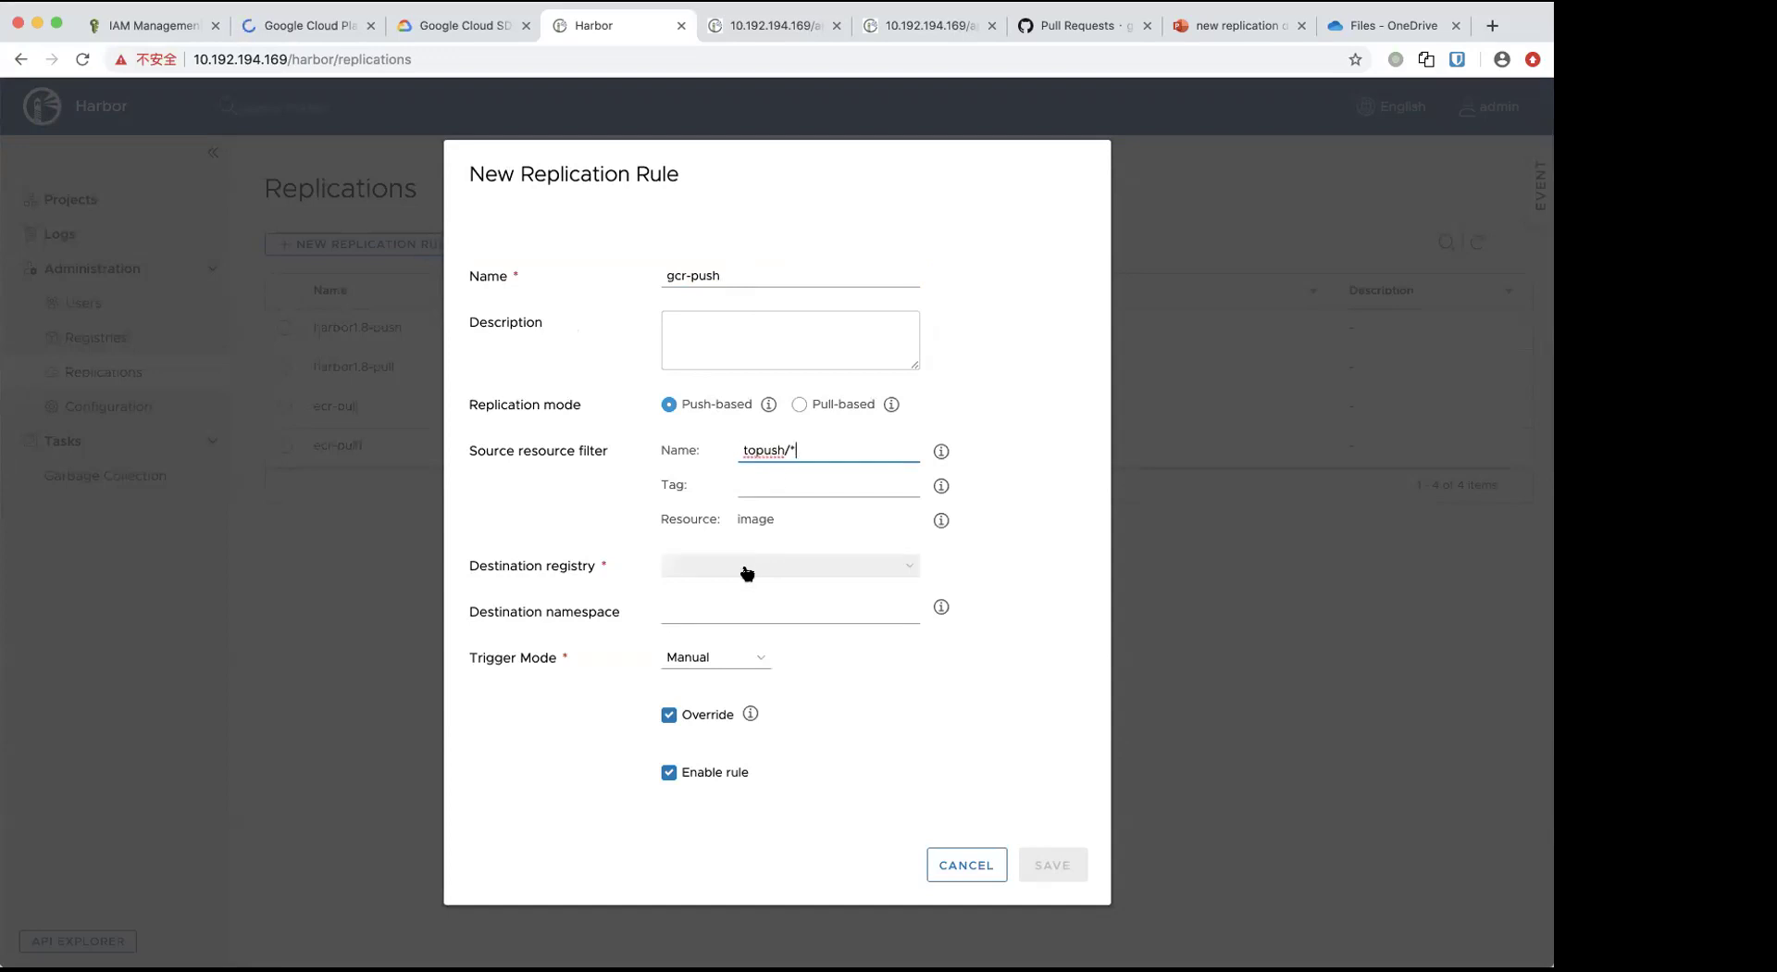
left_click(746, 599)
- Set the rule's destination namespace to eminent-nation-87317/testpush and save the rule
left_click(704, 614)
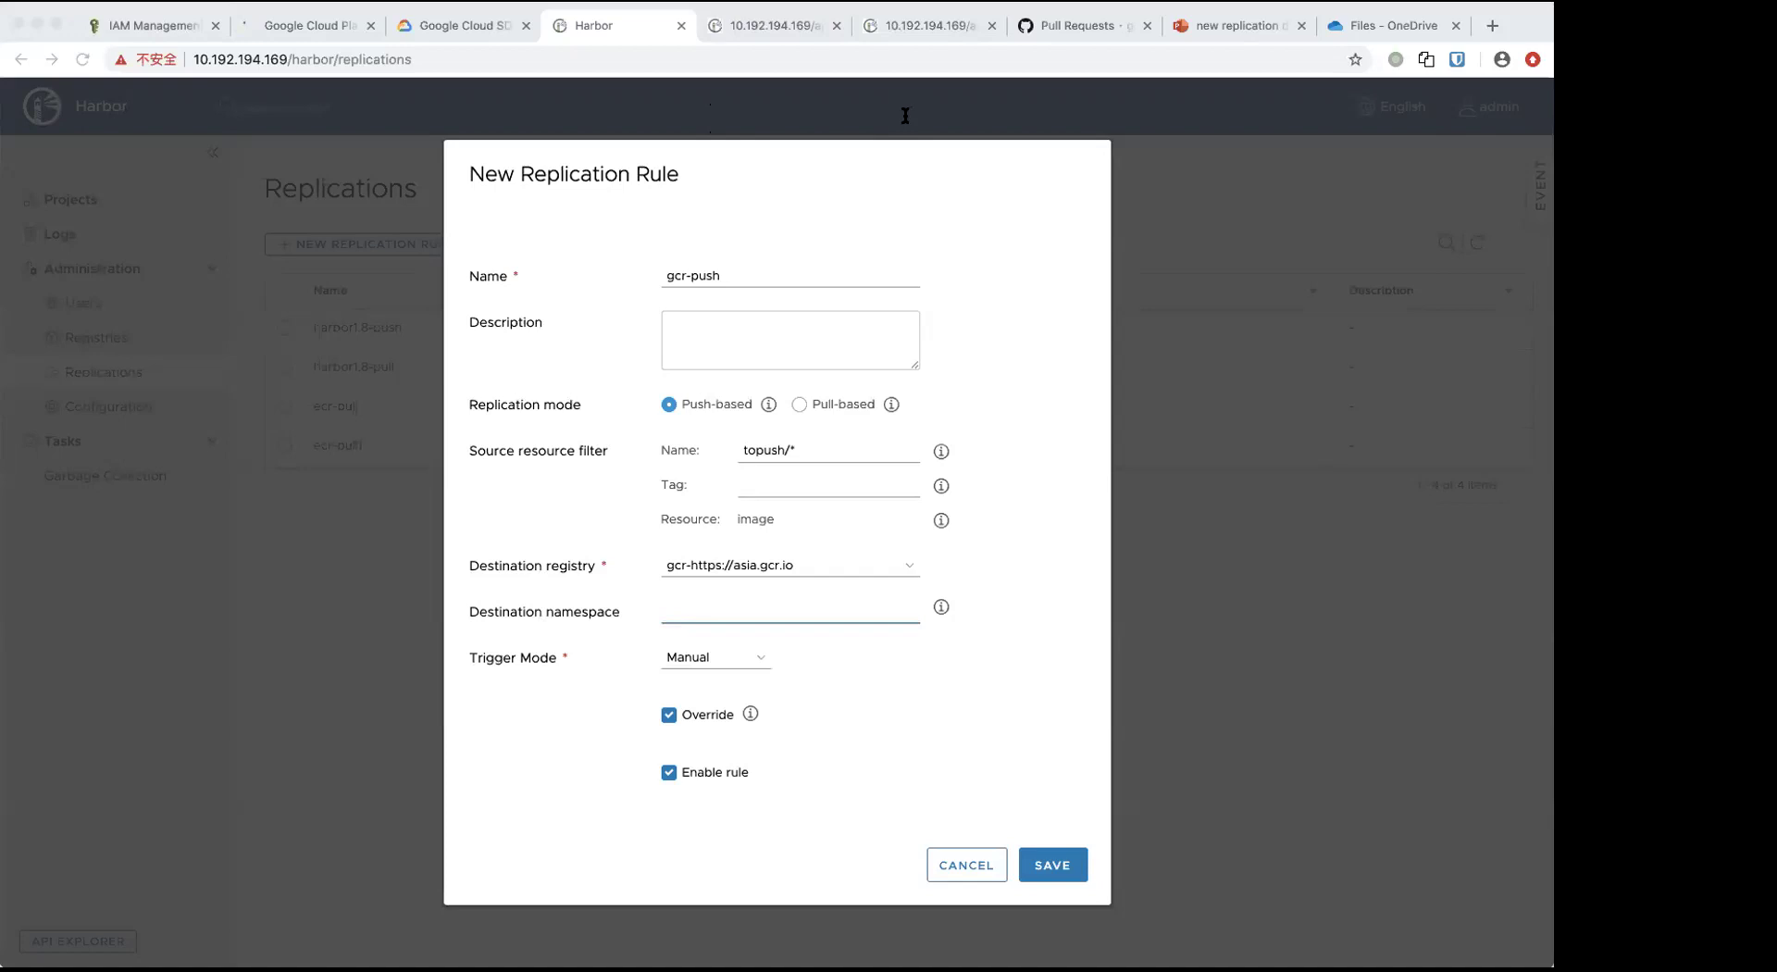
type("eminent-nation-87317")
type("/")
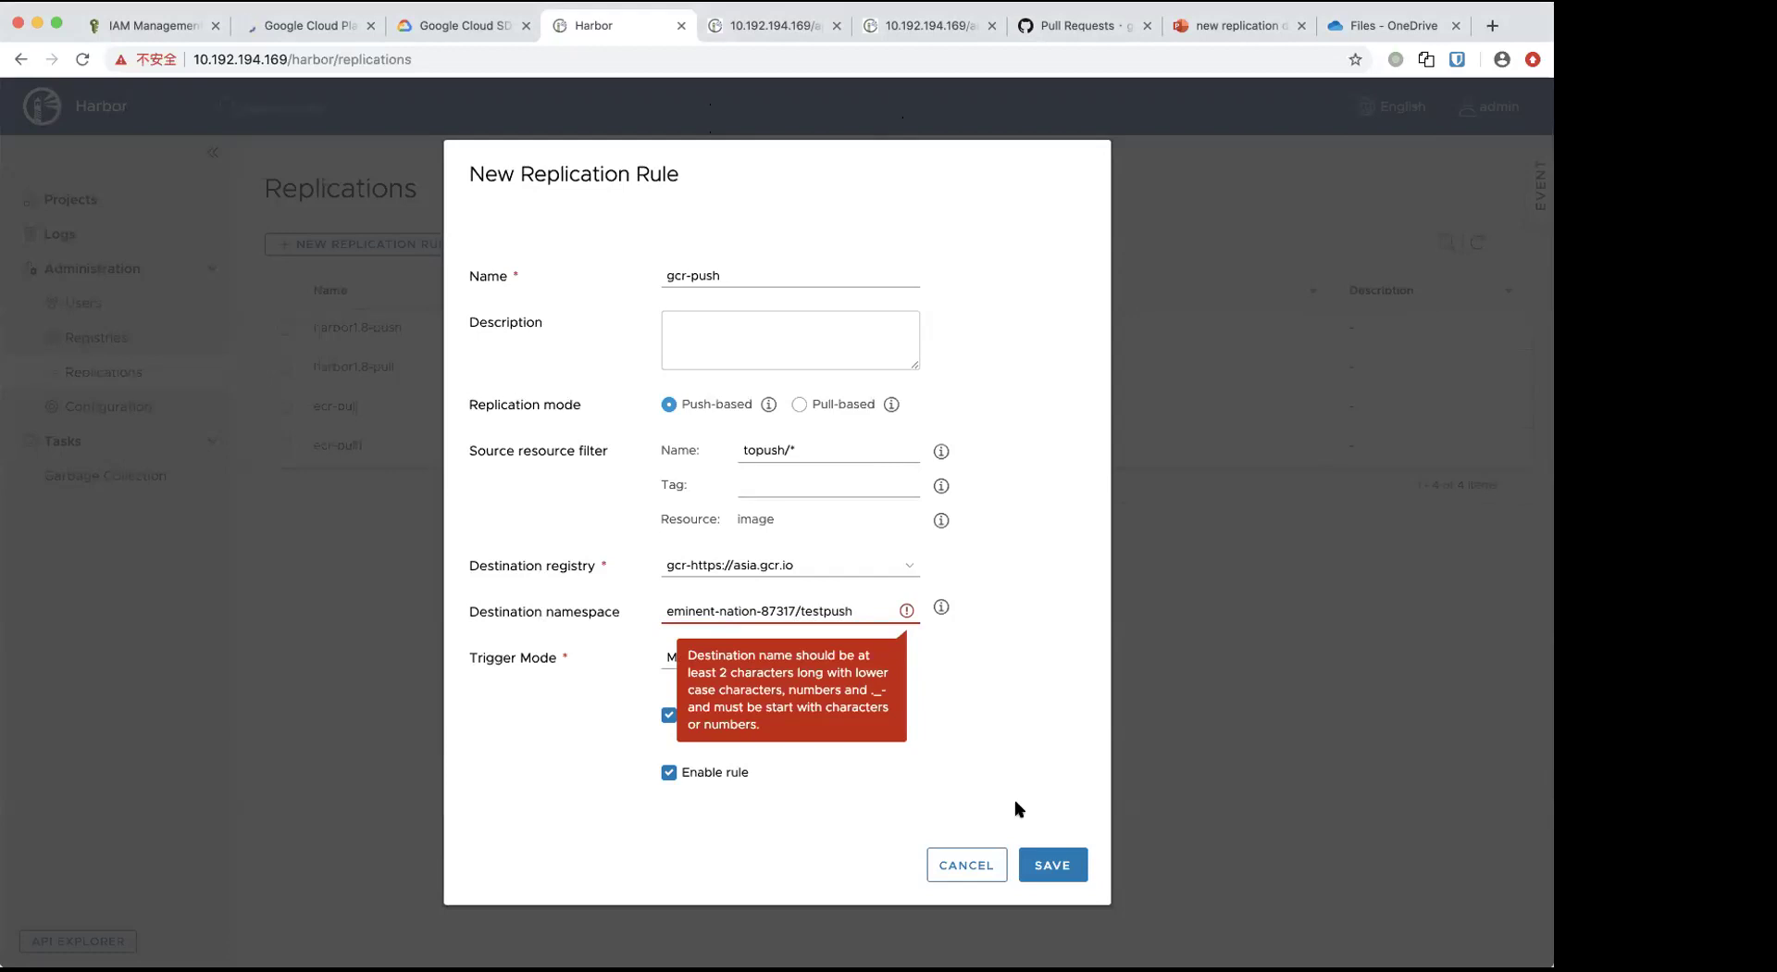
left_click(792, 608)
key("alt+shift+Left")
key("alt+shift+Left")
key("alt+shift+Left")
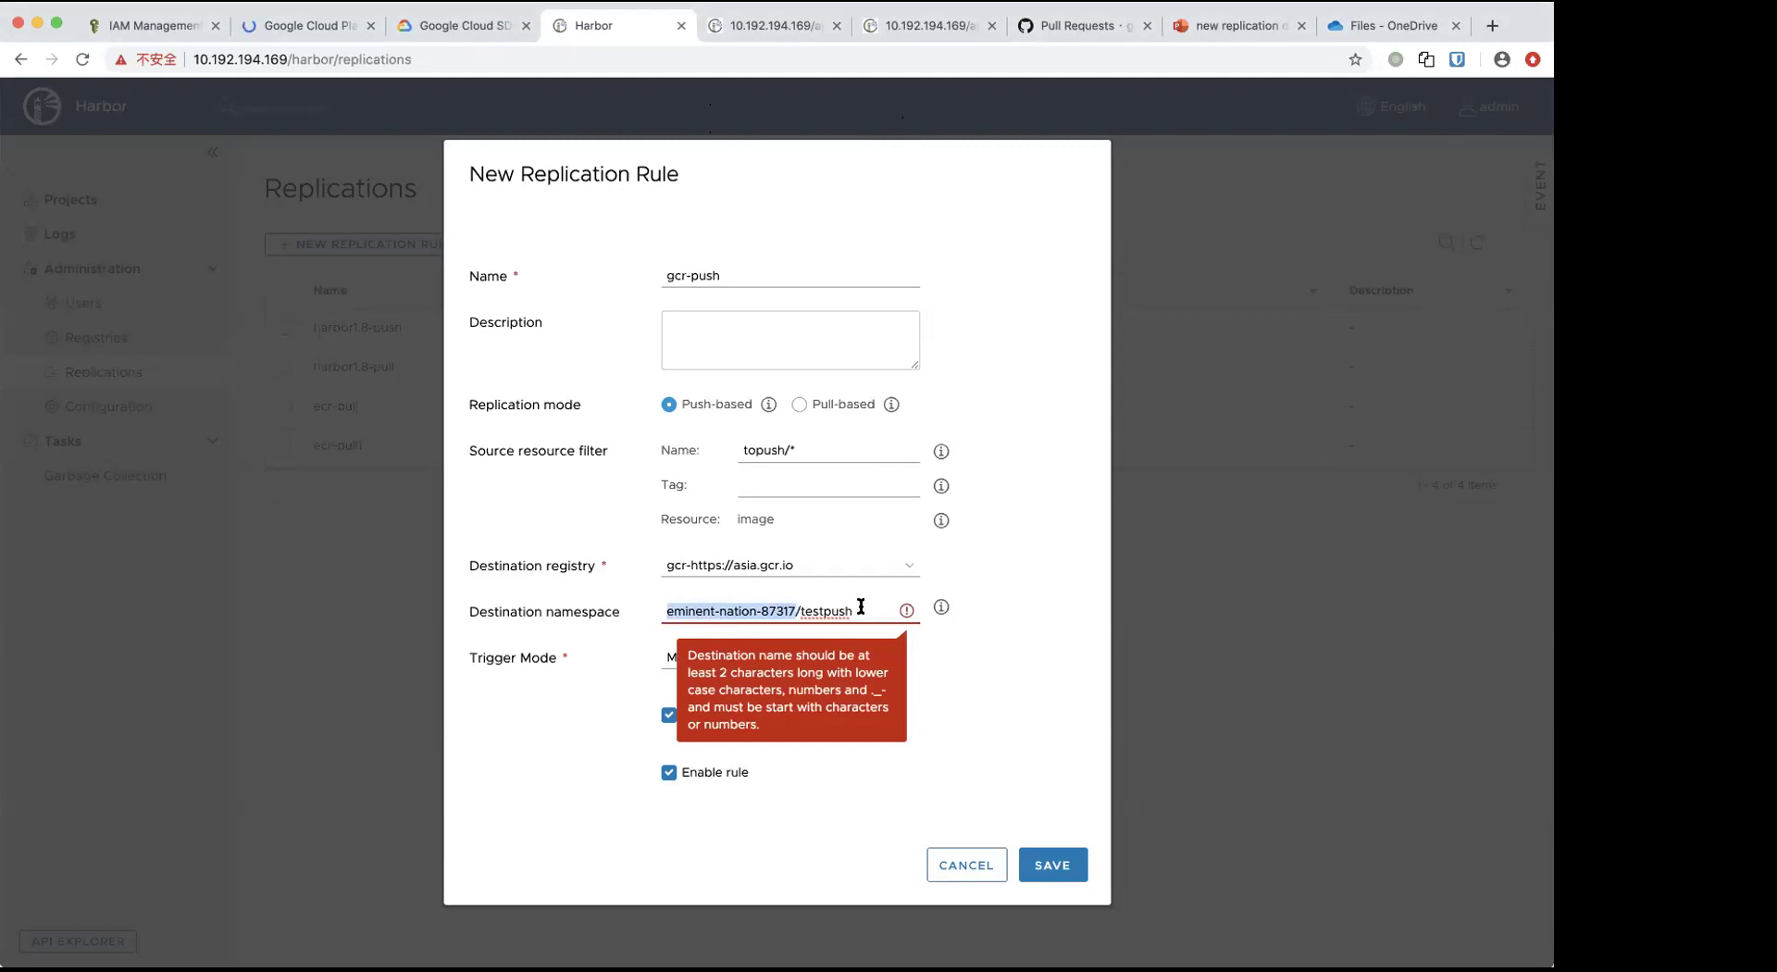
left_click(979, 753)
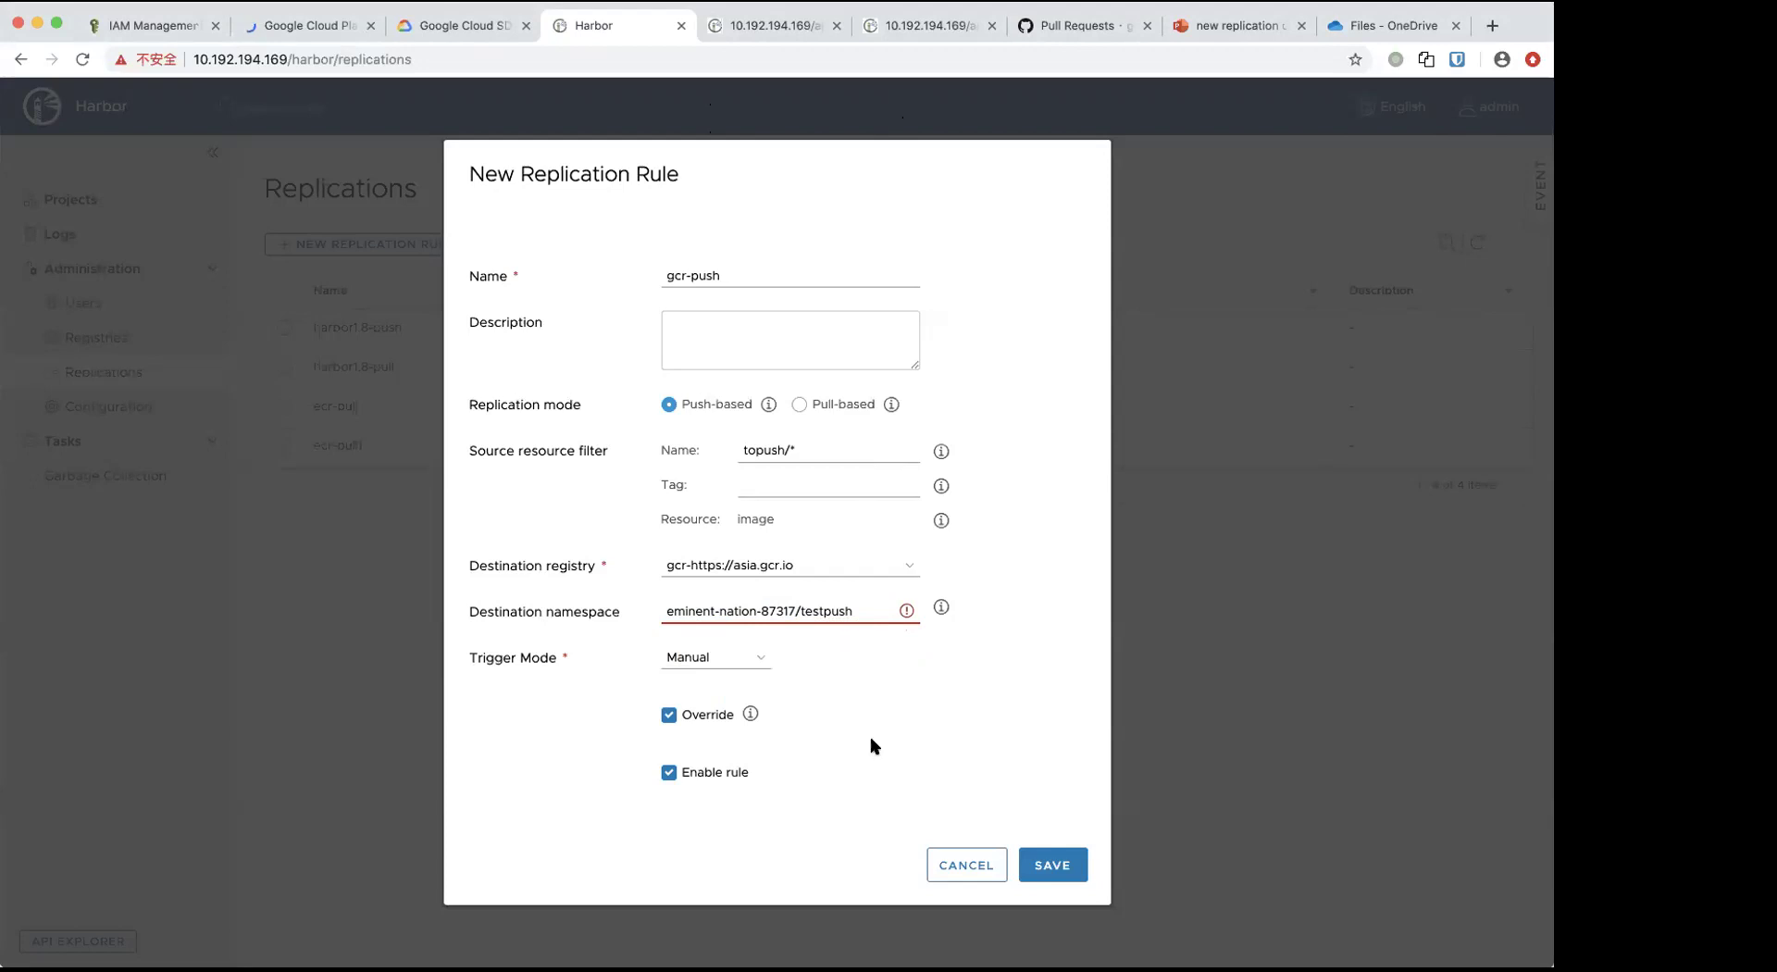
left_click(1051, 865)
- Run the gcr-push replication rule and confirm the replication
left_click(284, 542)
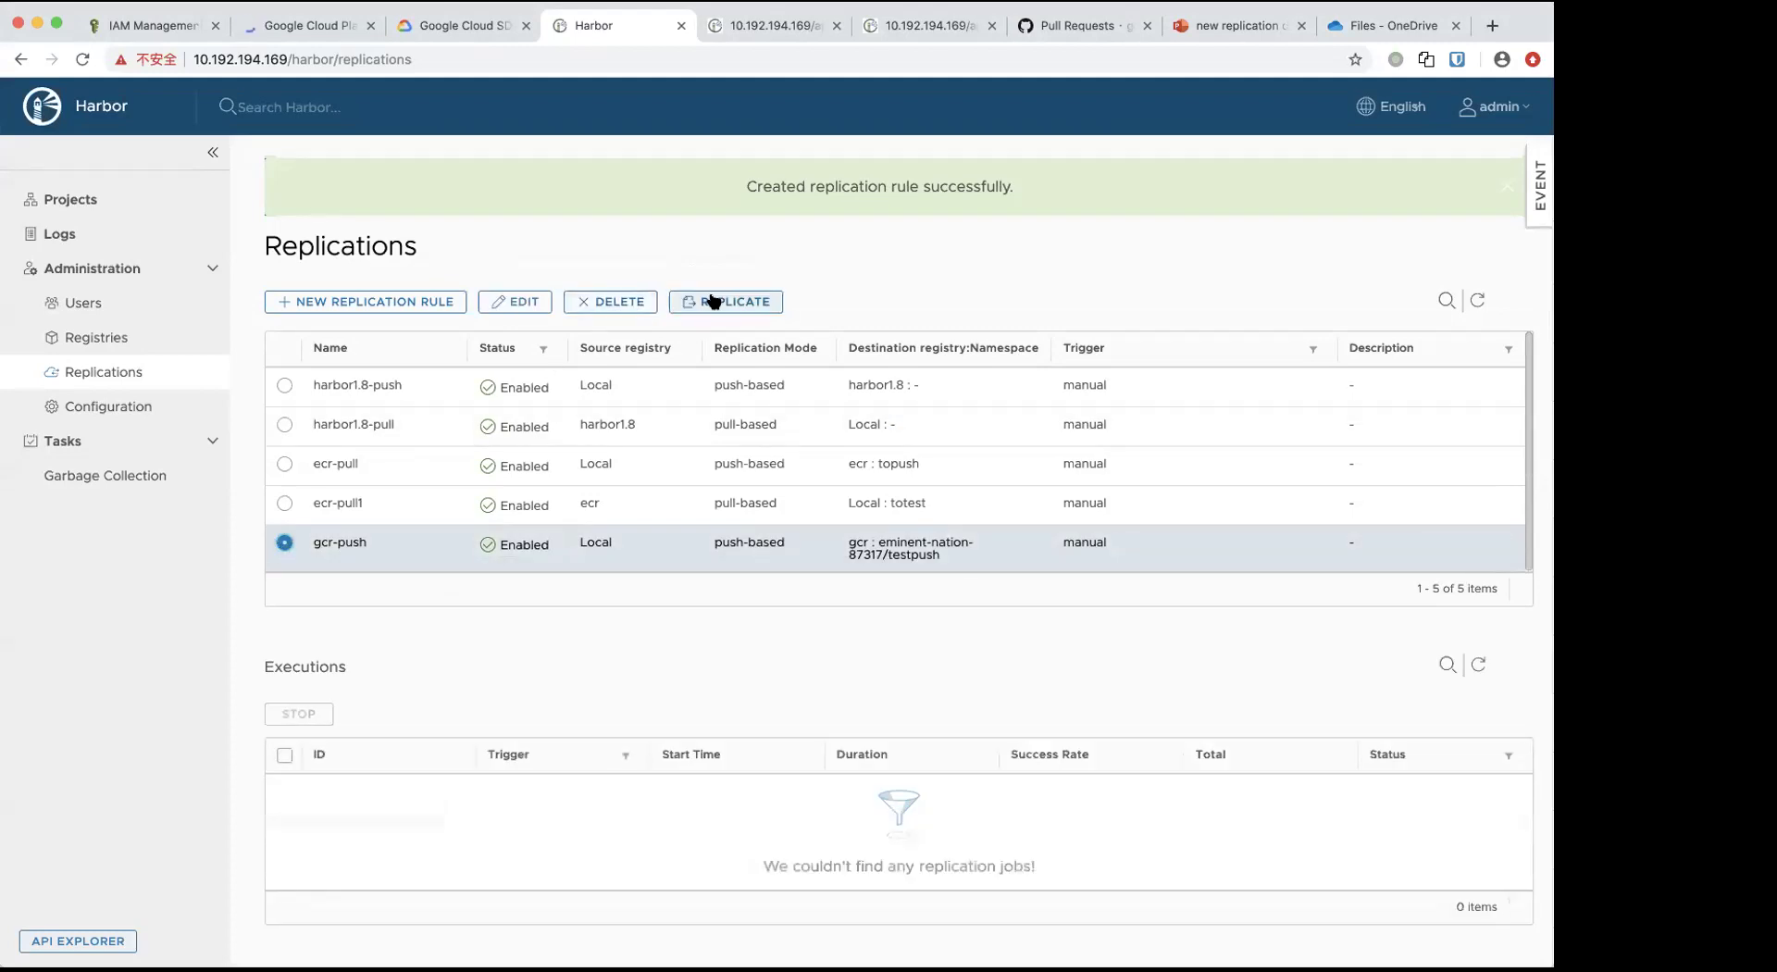
left_click(714, 301)
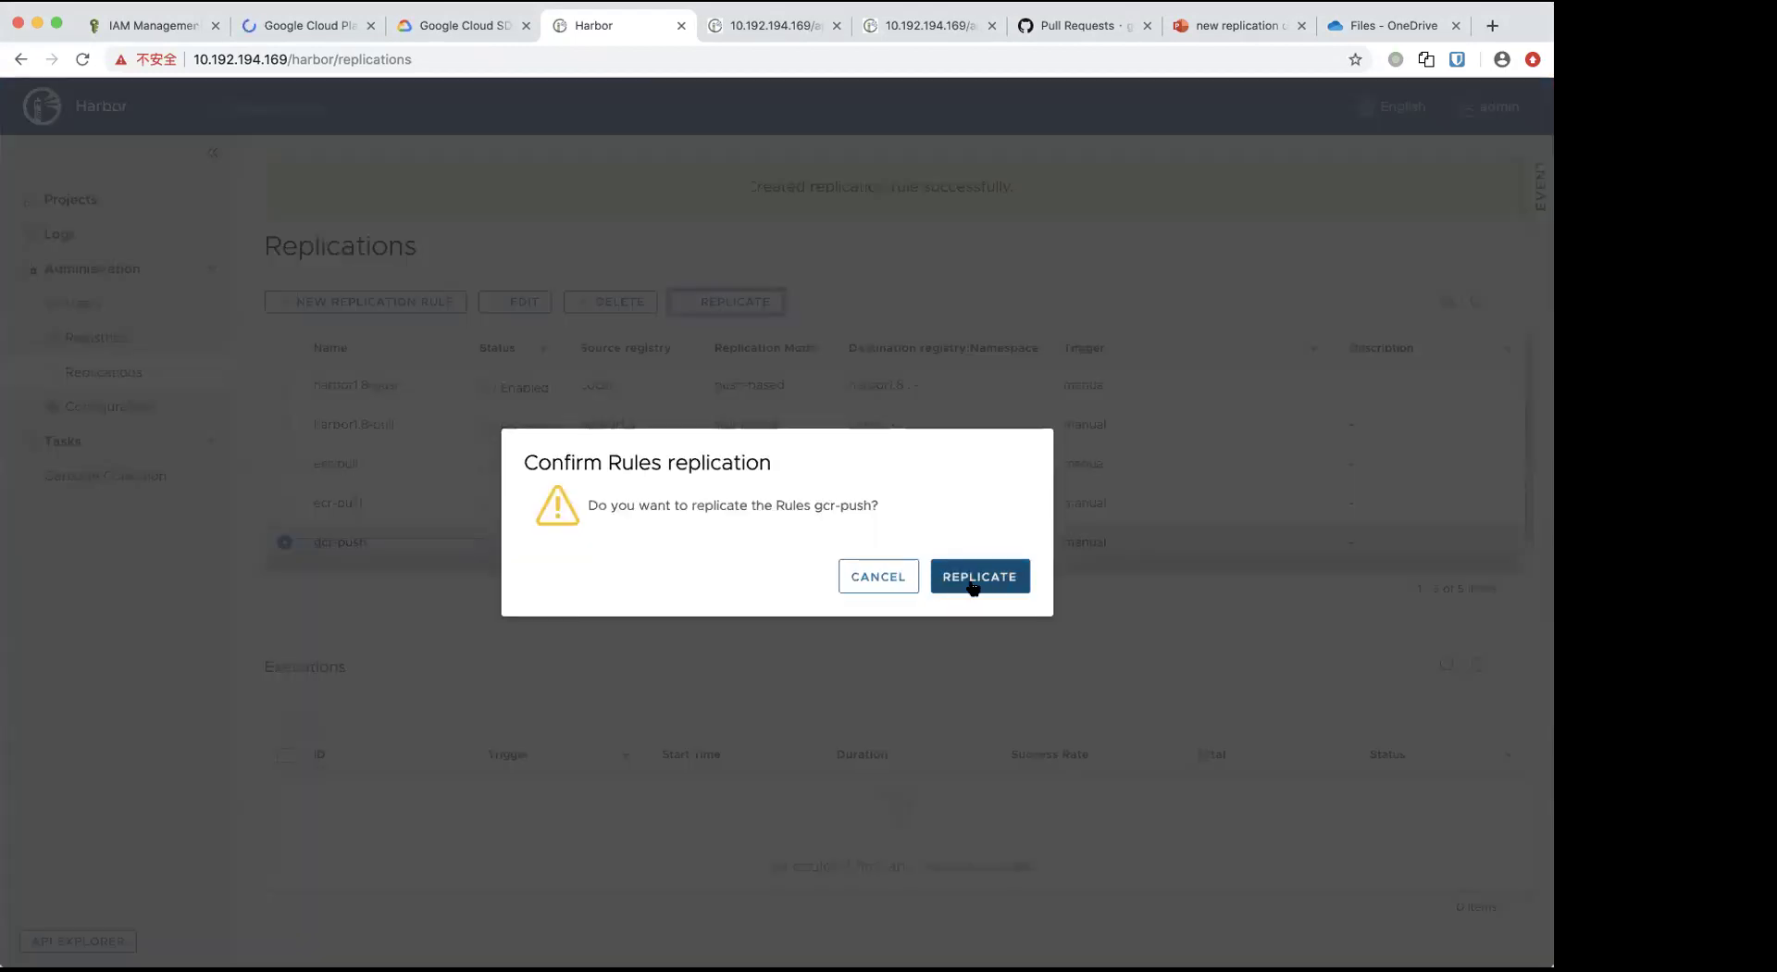
left_click(976, 576)
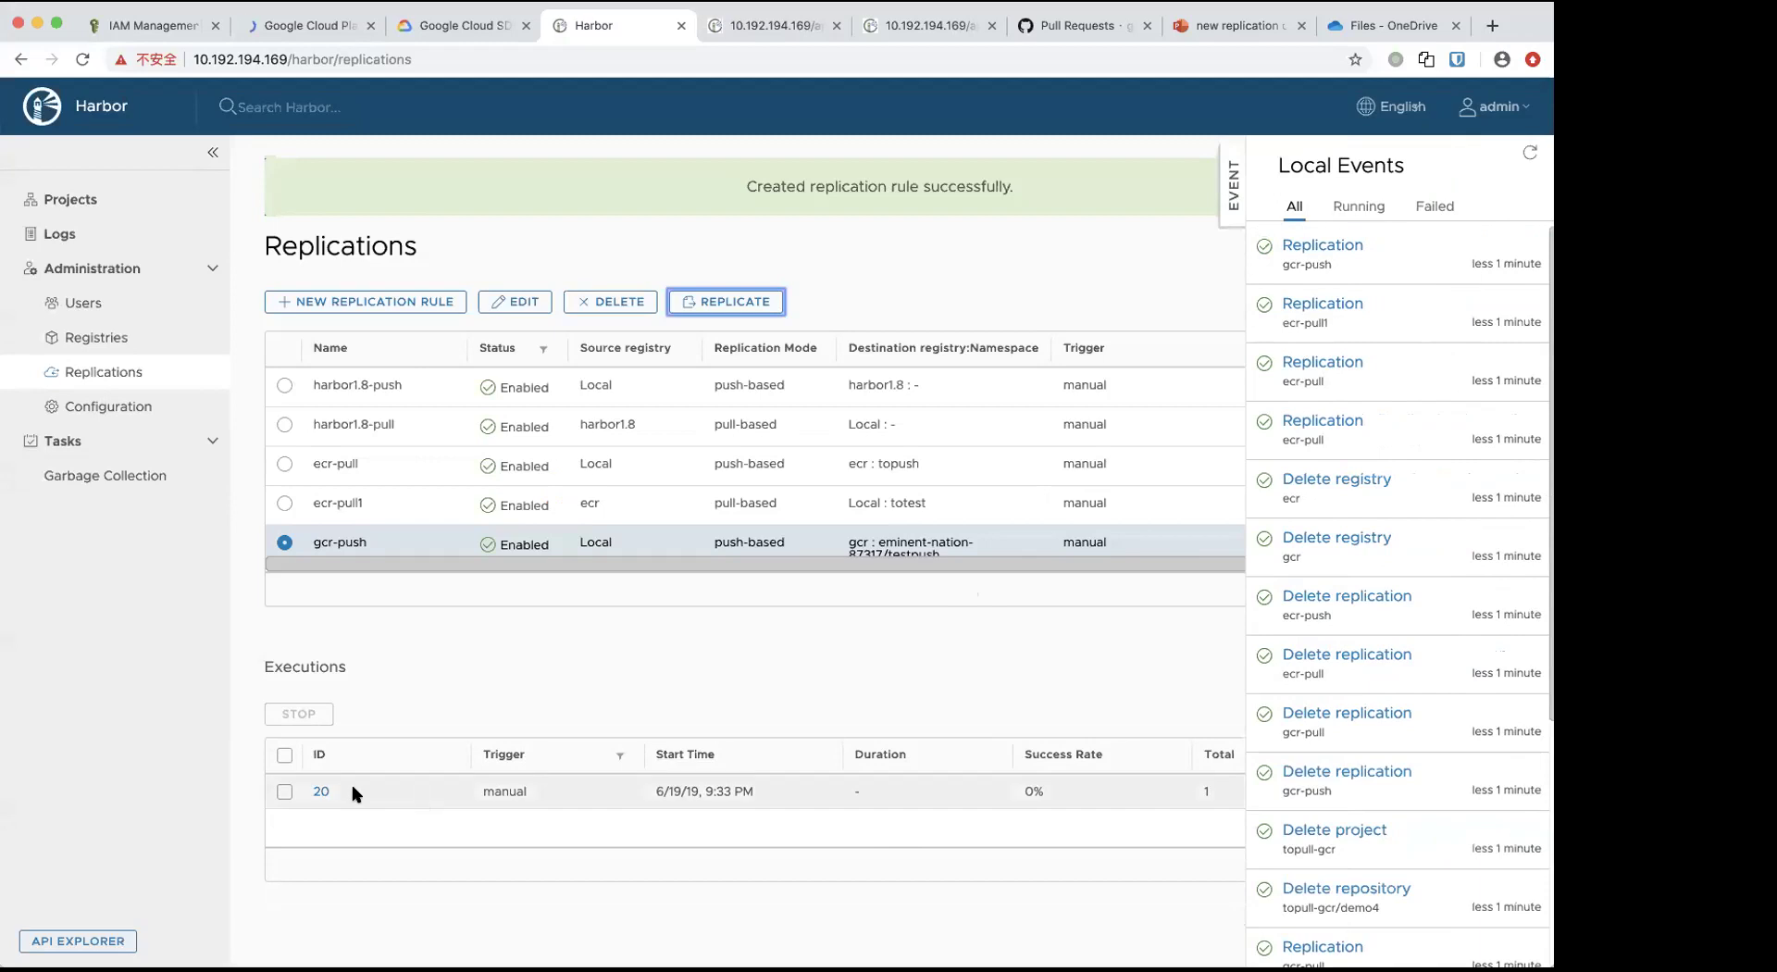
- Open the new execution's details, collapse the local events list, and open the log of its image task
left_click(321, 791)
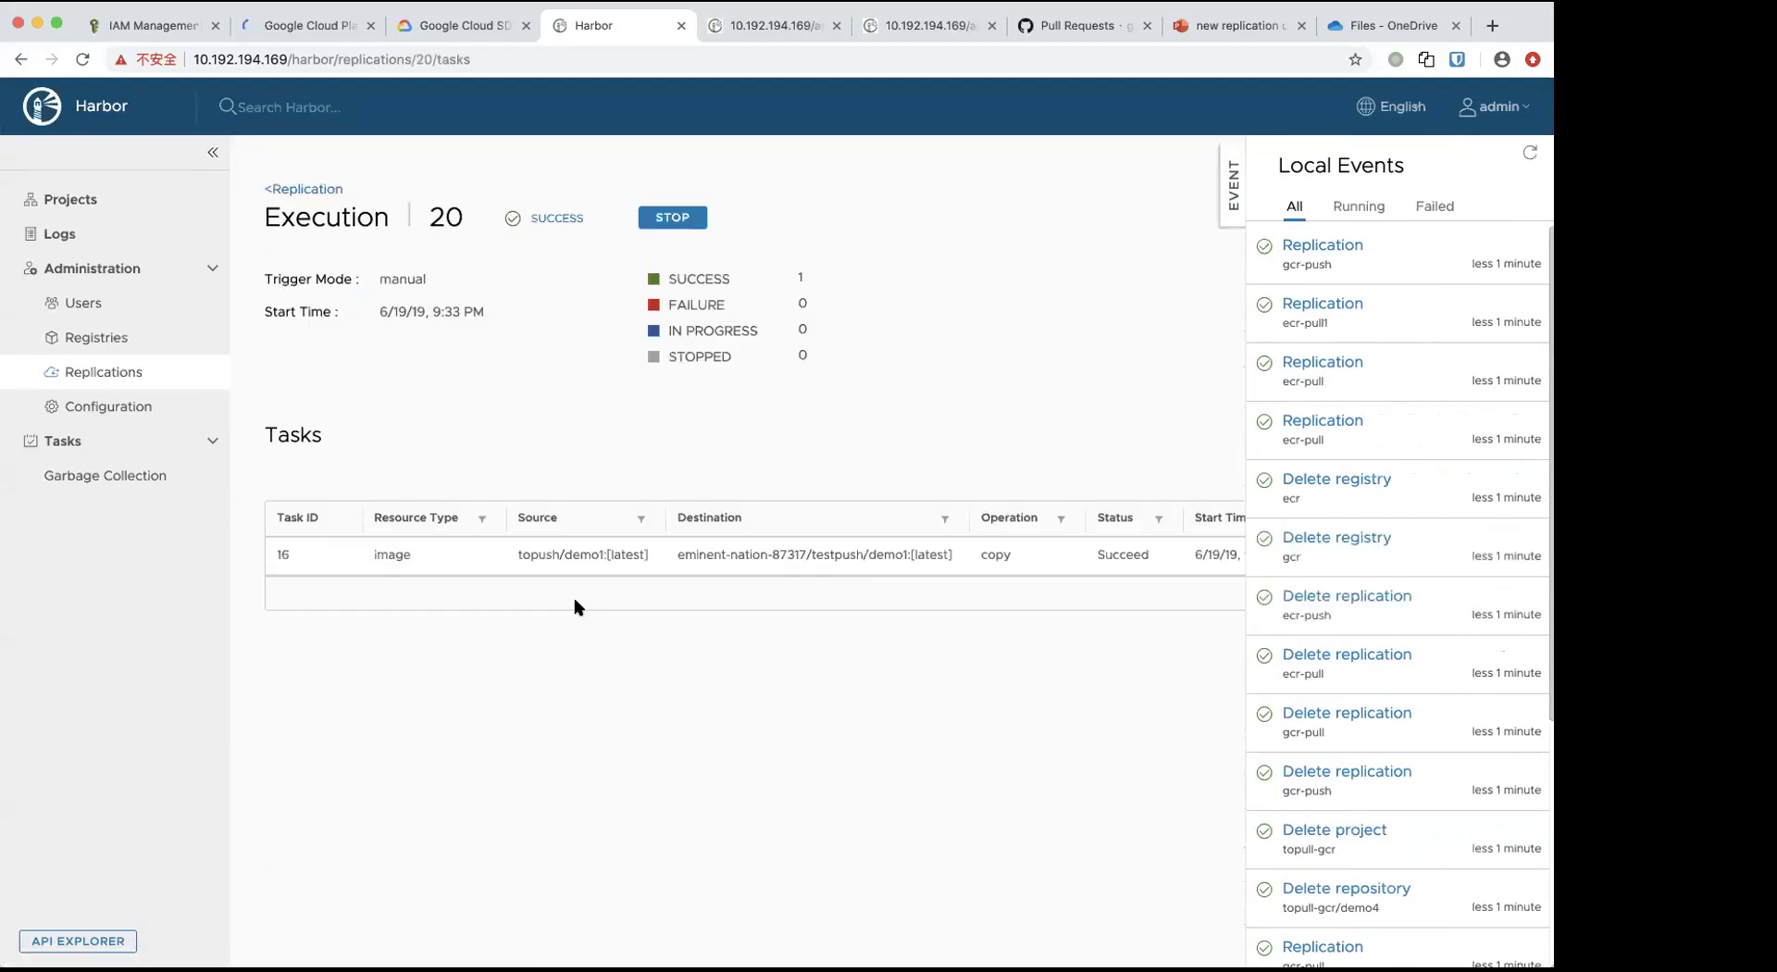
left_click(1234, 213)
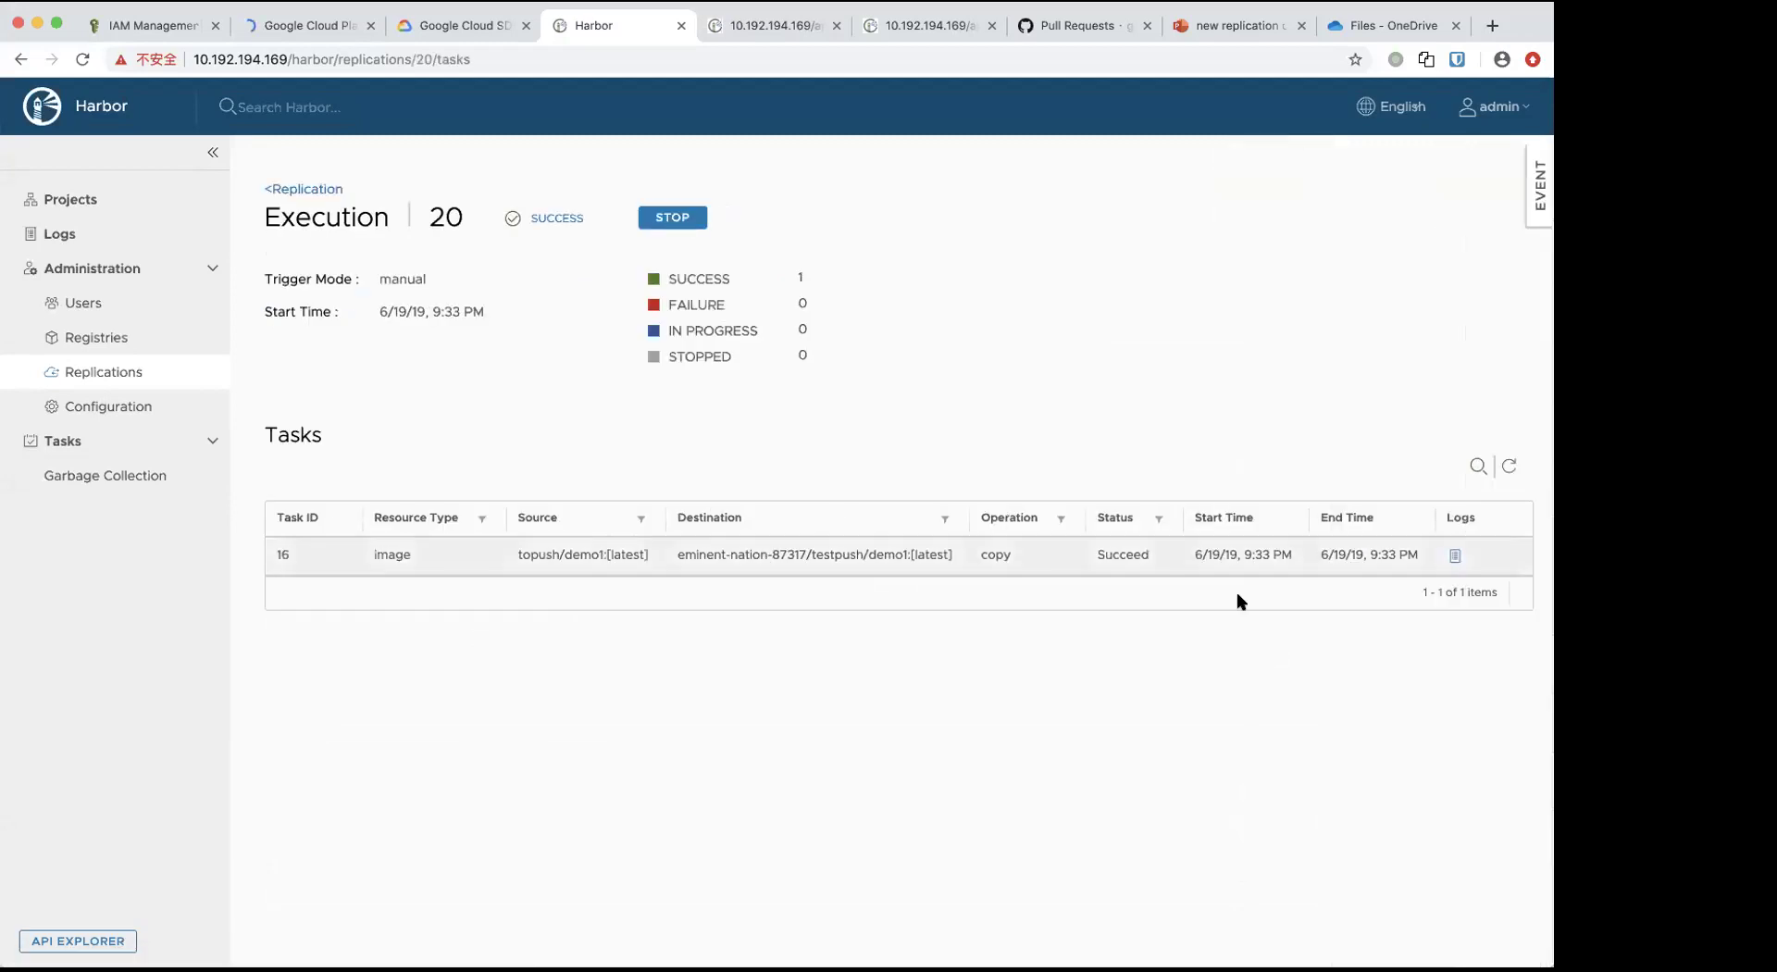
left_click(1455, 556)
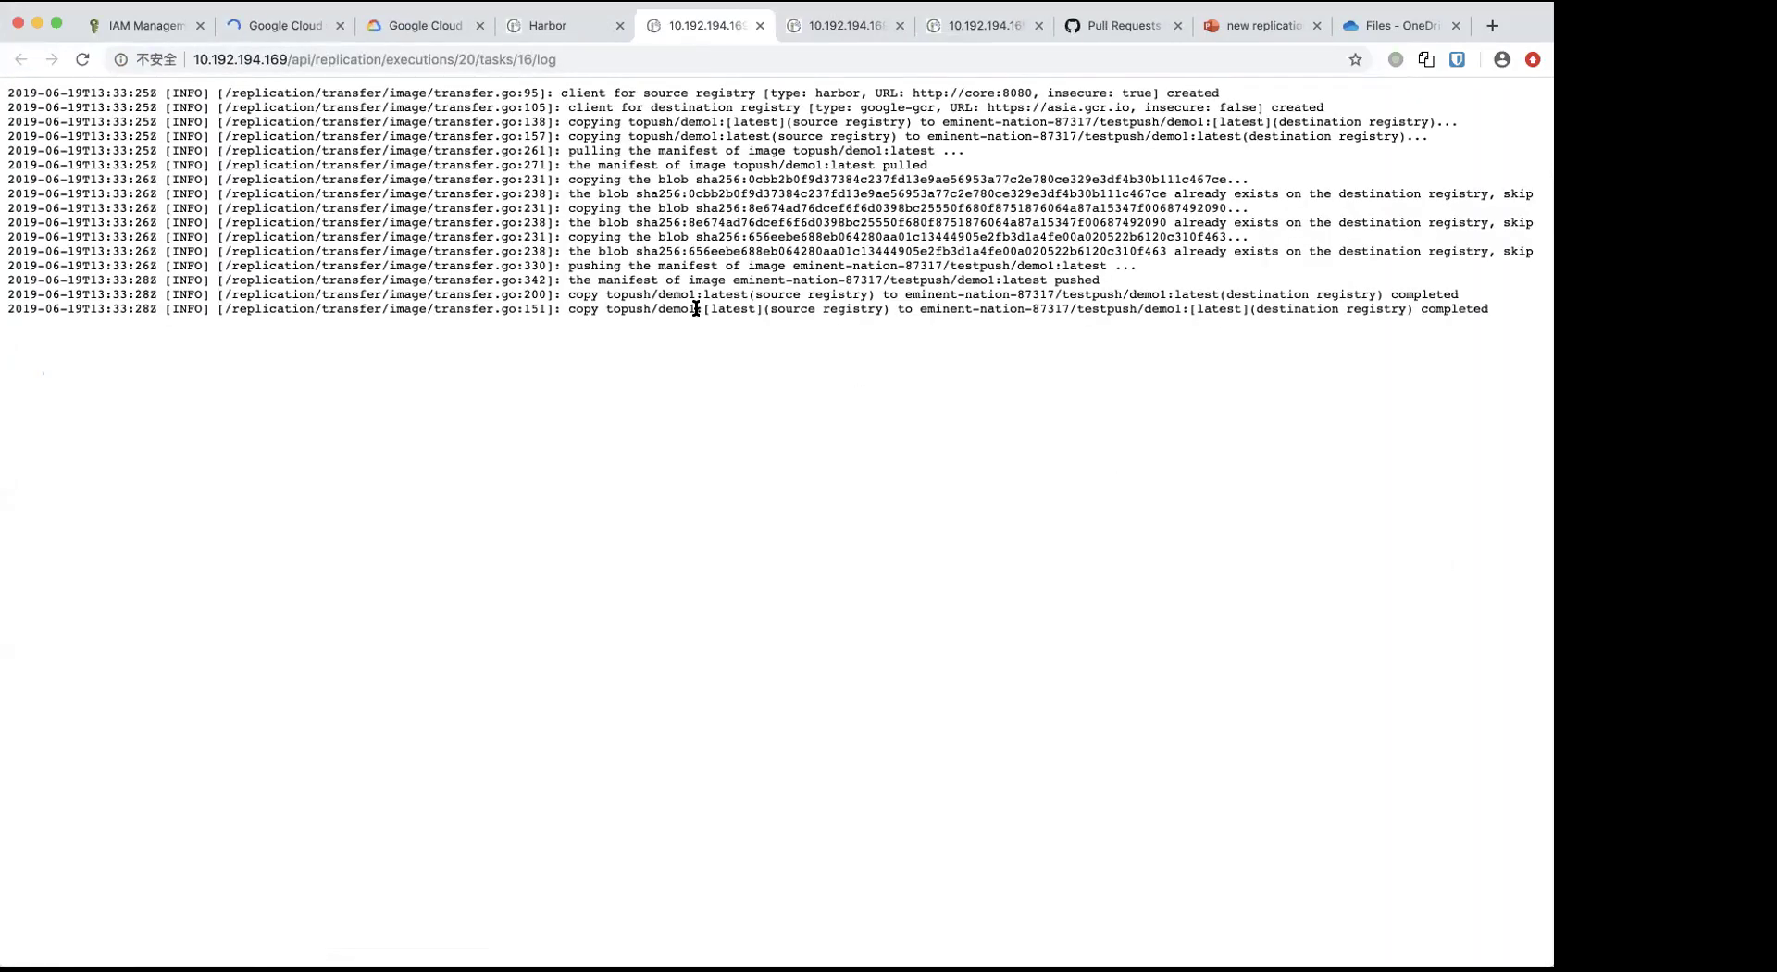
- Examine the replication log's lines on copying each blob to the destination registry
left_click_drag(600, 180, 711, 301)
left_click(748, 317)
left_click_drag(1174, 222, 1253, 225)
left_click_drag(1176, 194, 1279, 194)
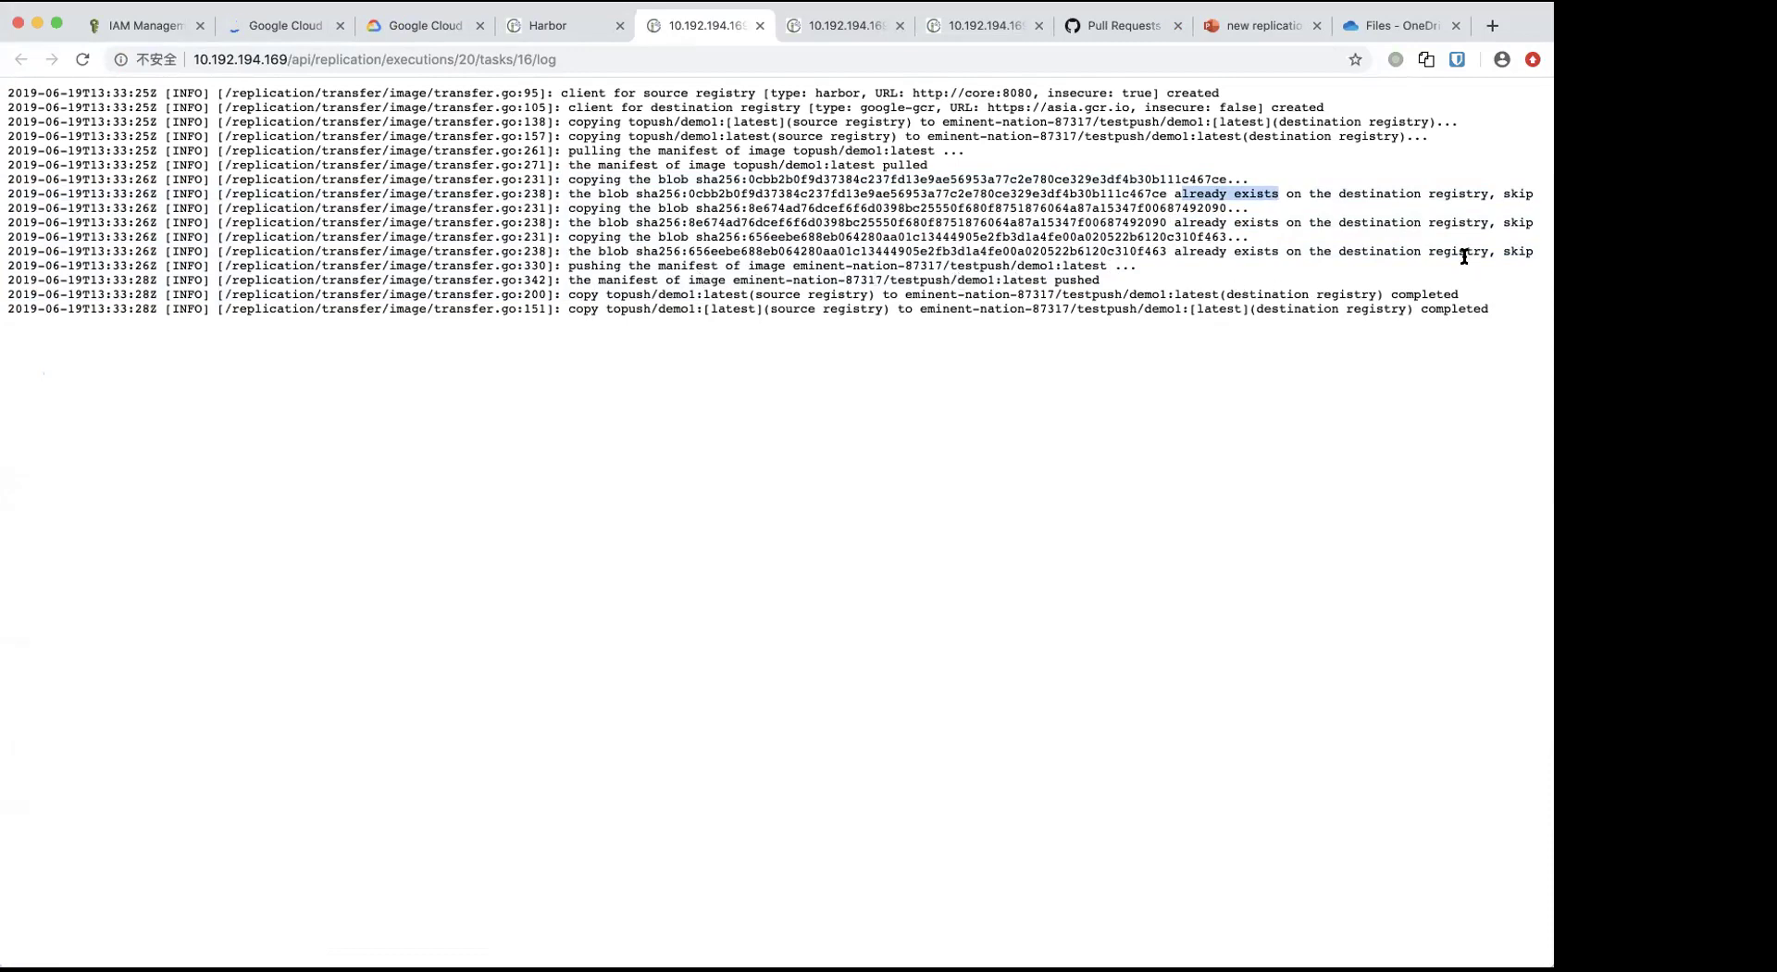
double_click(1516, 251)
double_click(1512, 220)
double_click(1513, 192)
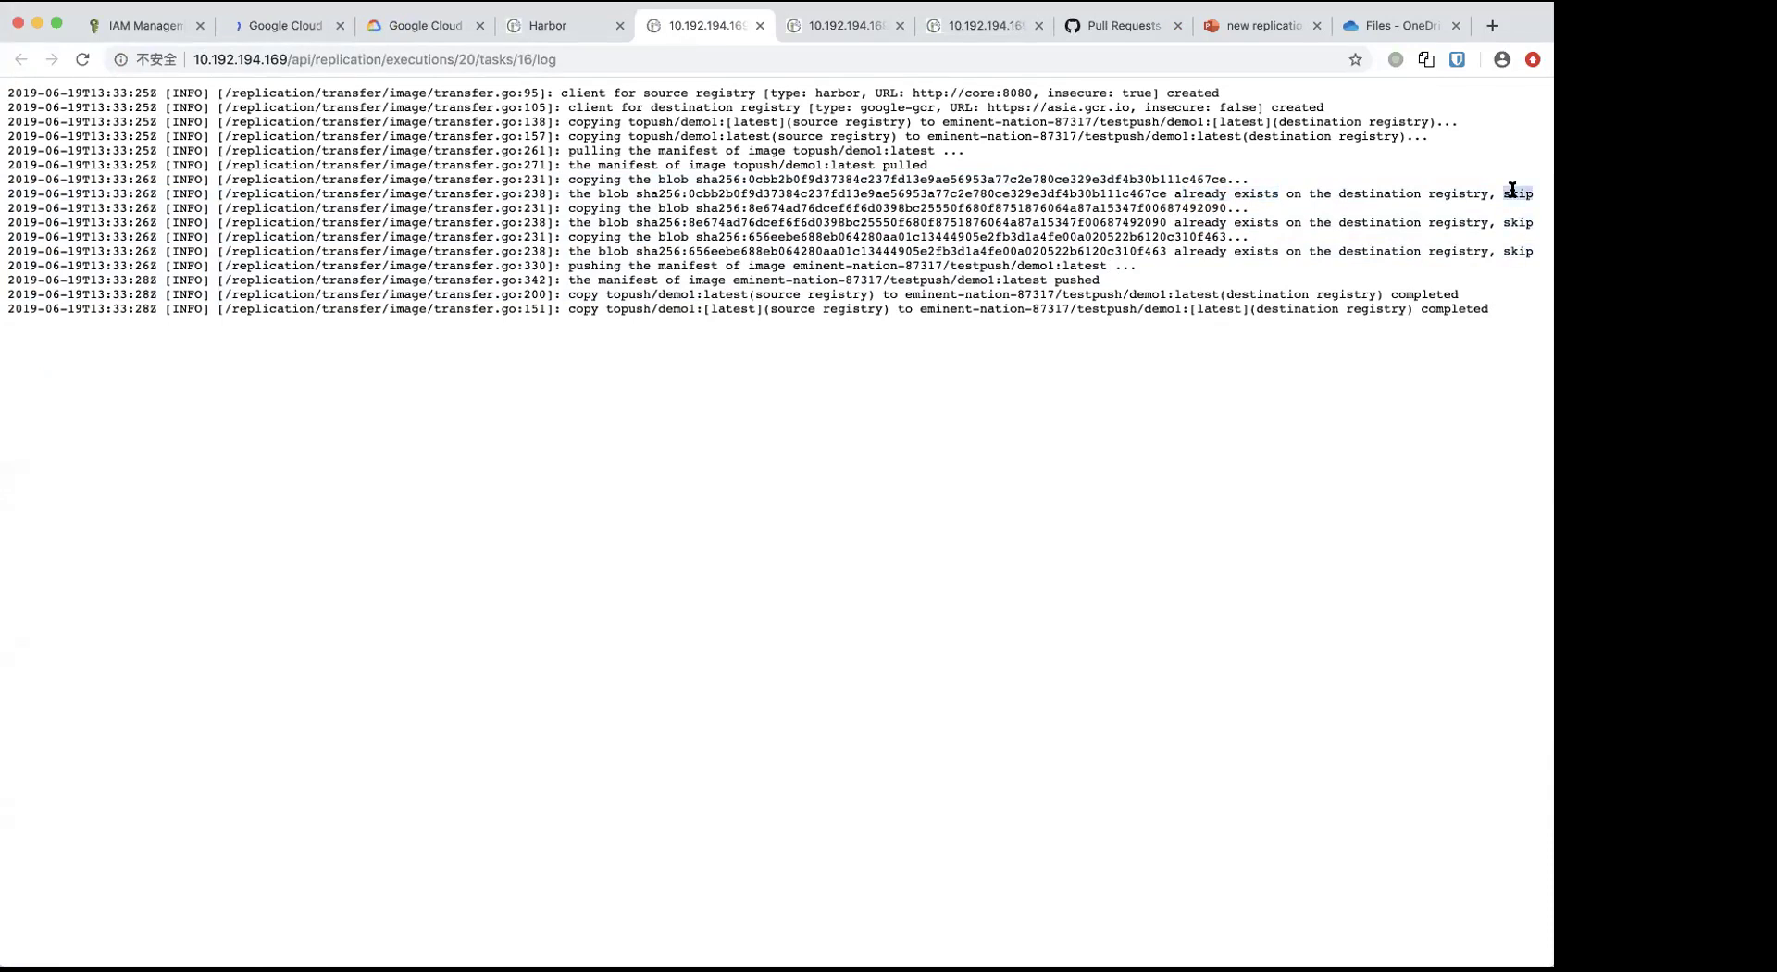
double_click(1516, 251)
- Close the two older replication log pages and return to Harbor's execution page
left_click(558, 31)
left_click(832, 35)
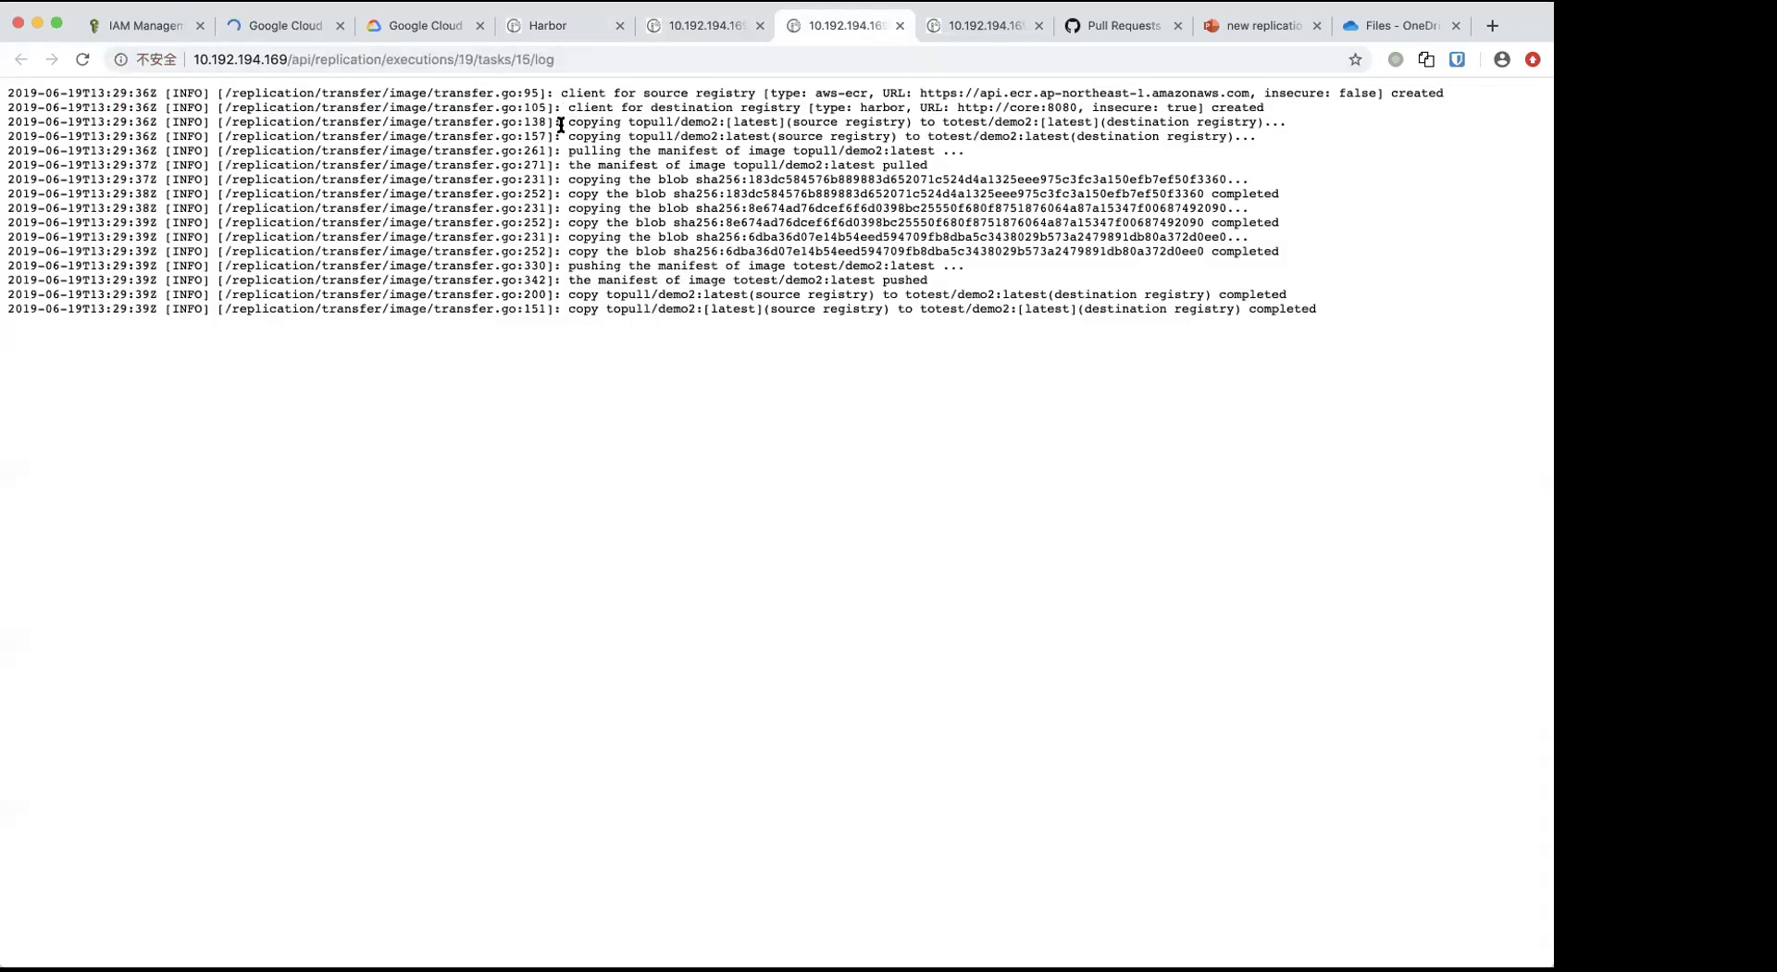
key("super+w")
key("super+w")
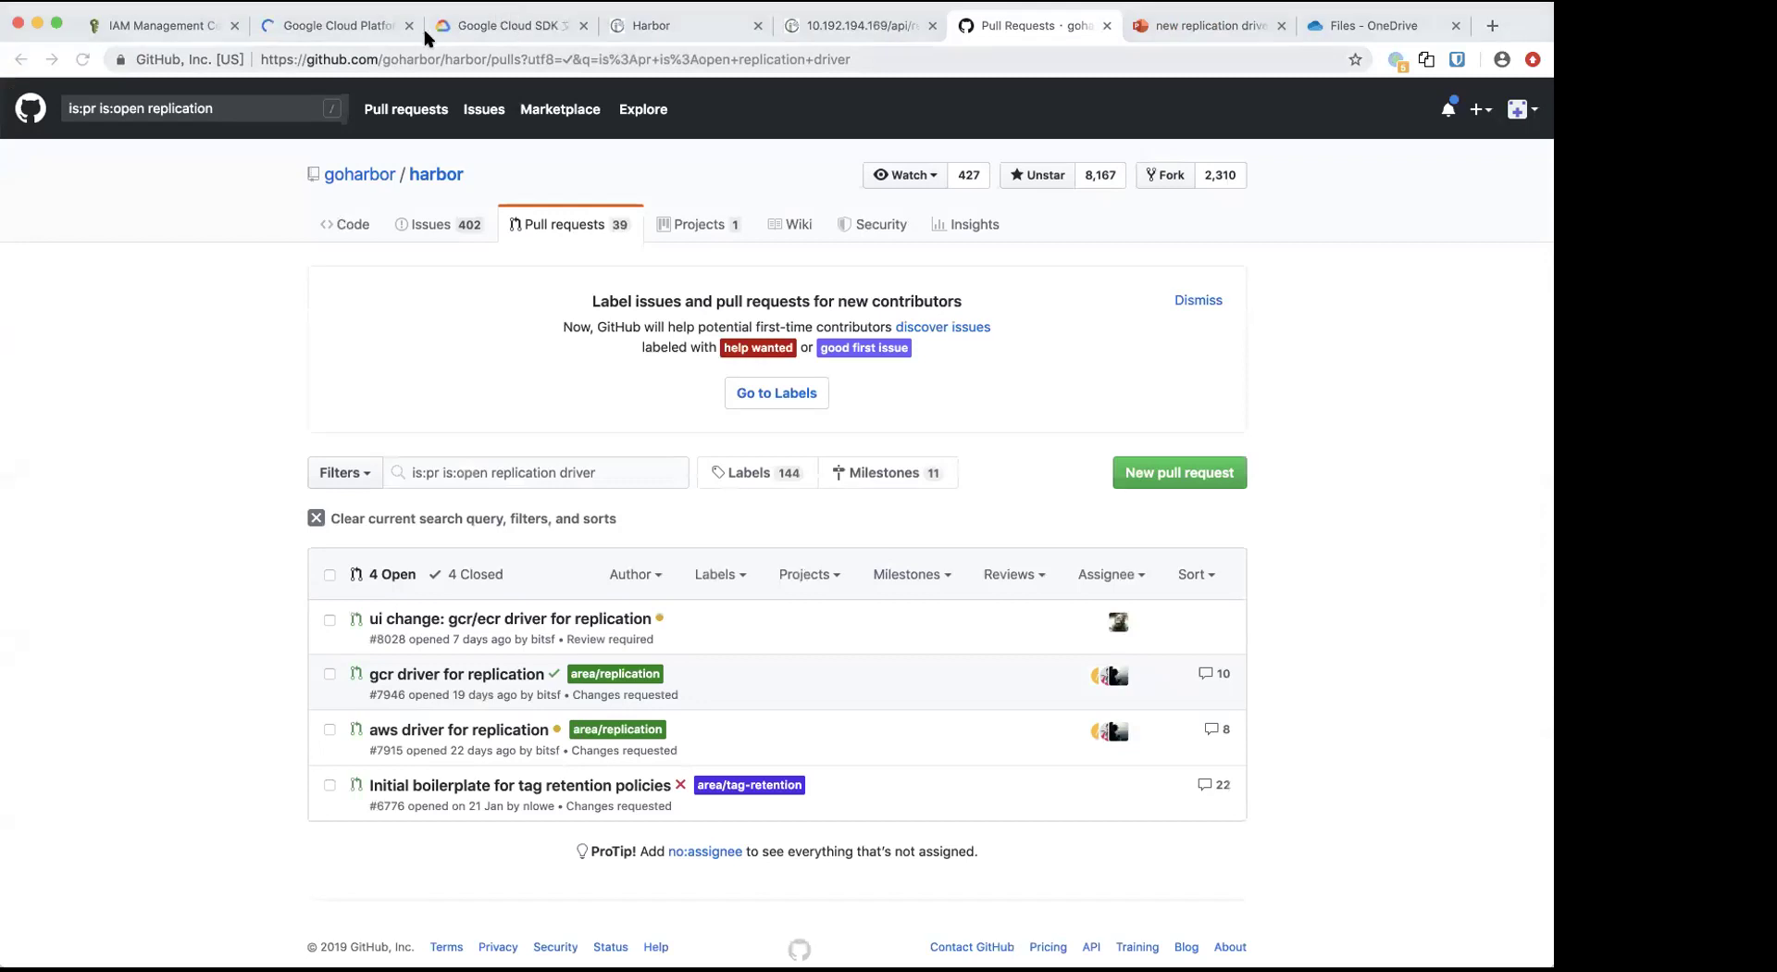
left_click(366, 28)
key("ctrl+Tab")
key("ctrl+Tab")
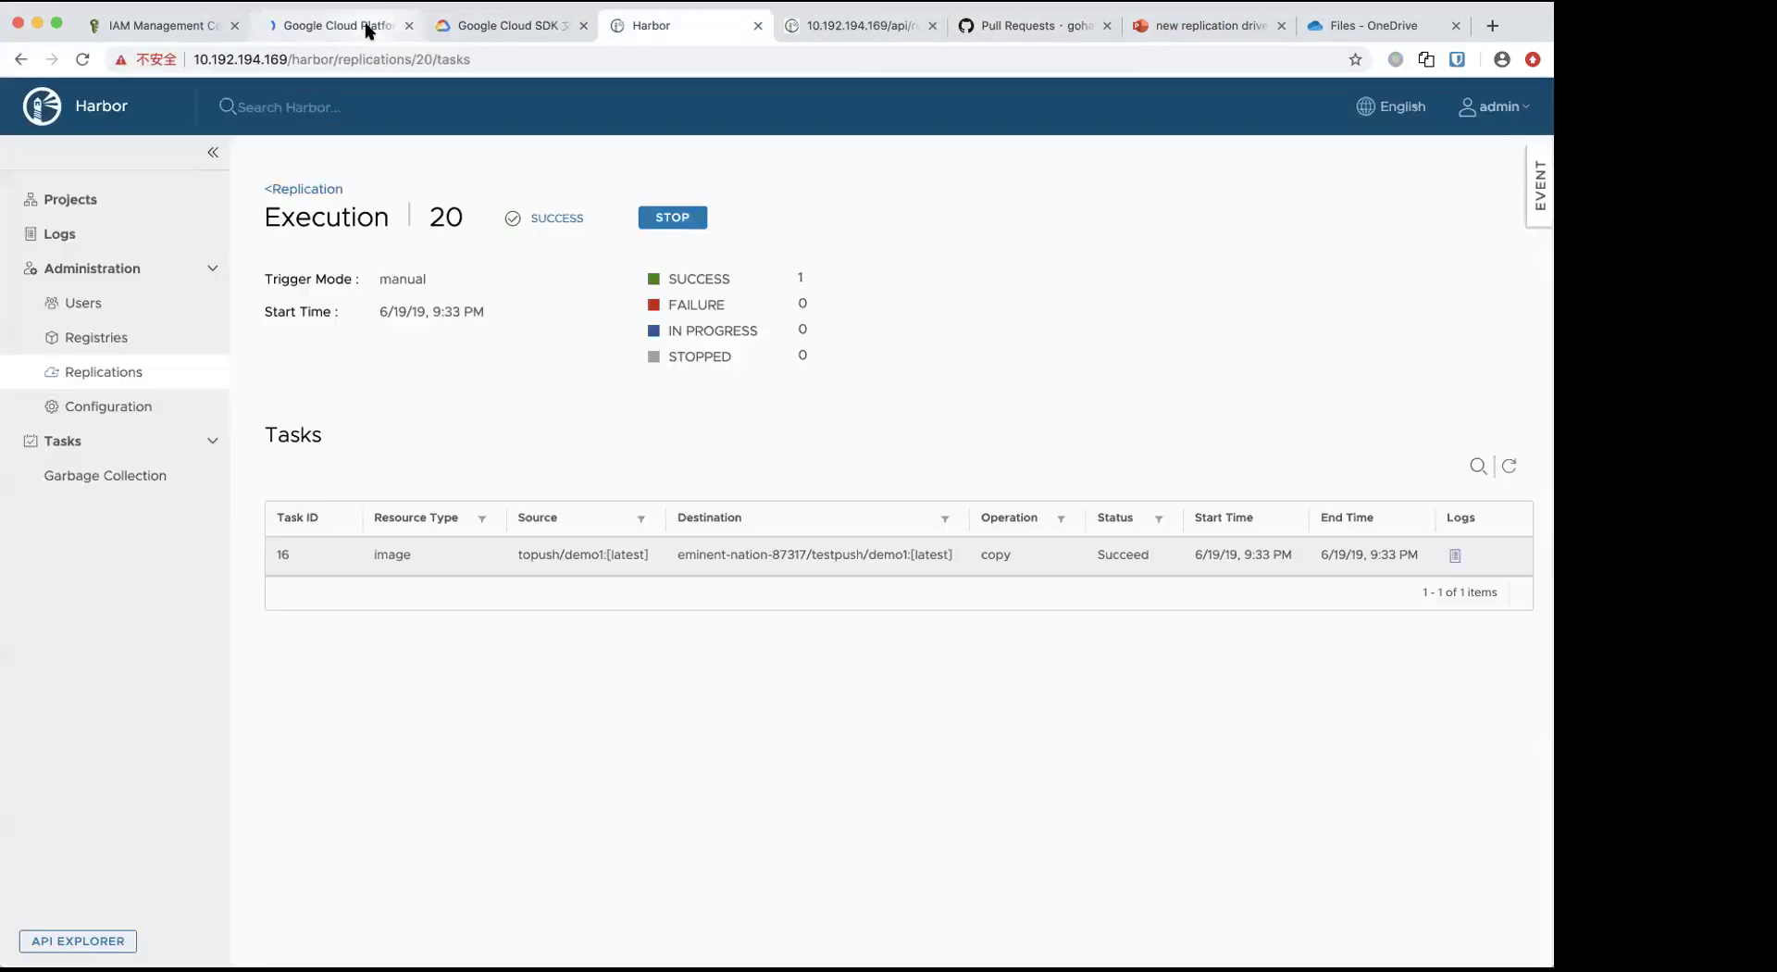
left_click(94, 371)
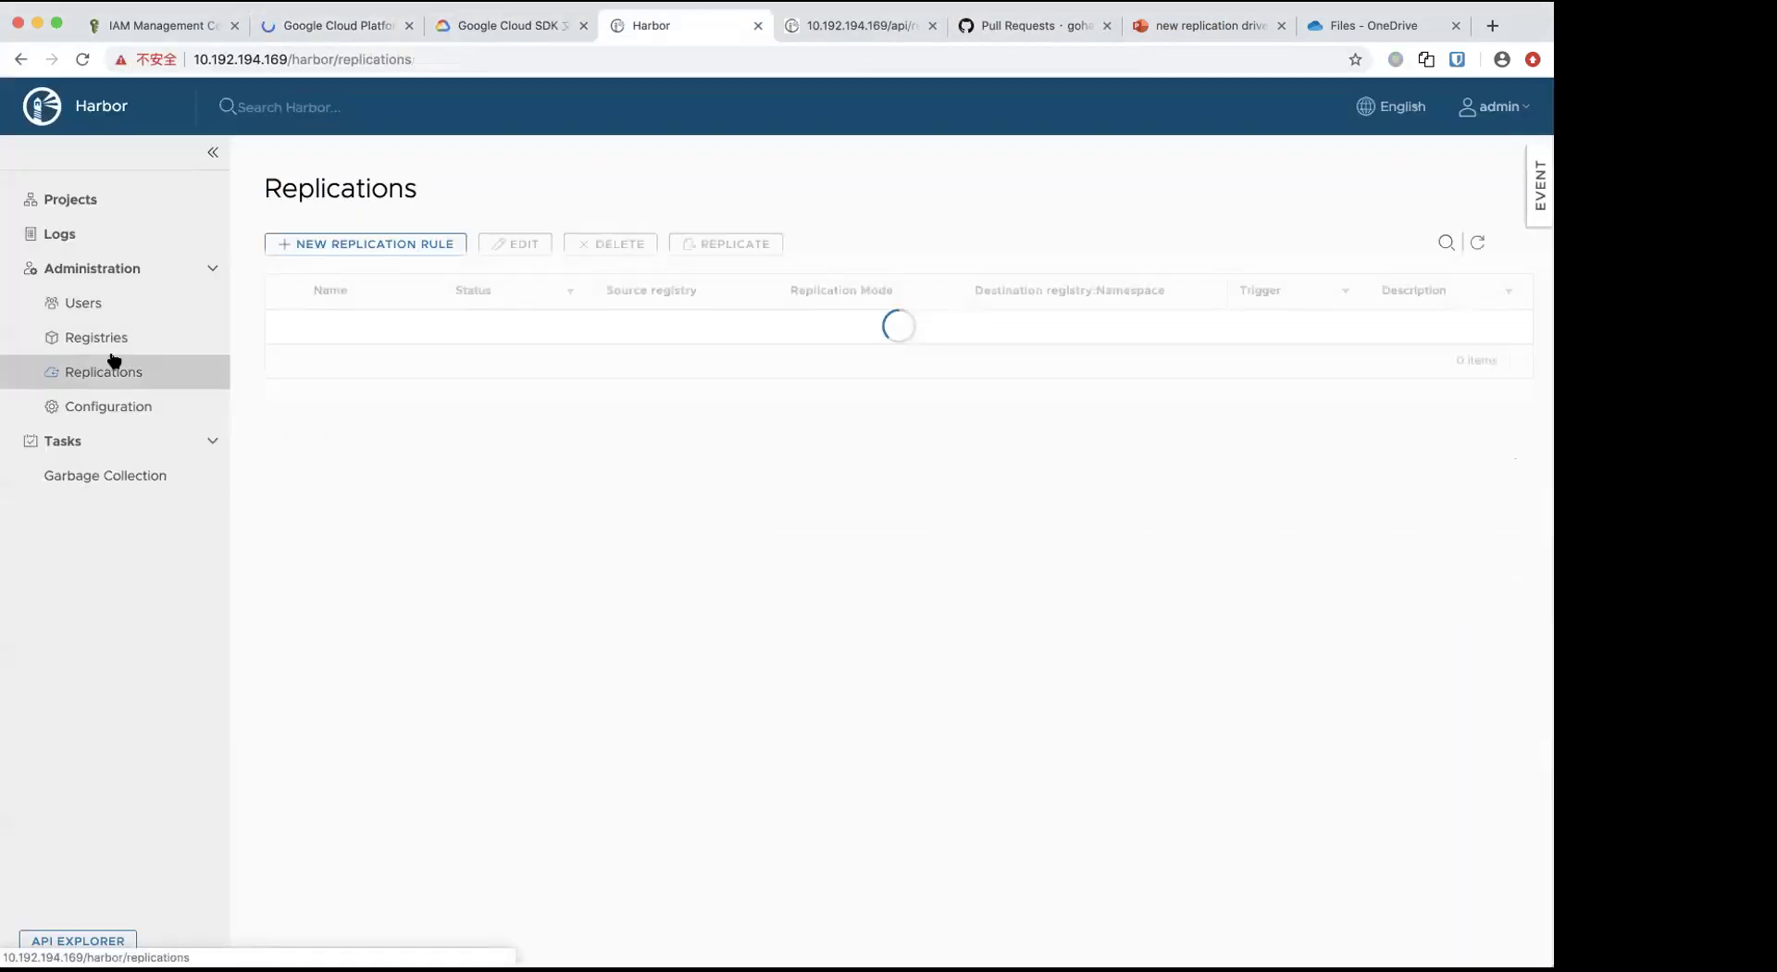
left_click(388, 244)
left_click(683, 264)
type("gcr-pull")
left_click(799, 393)
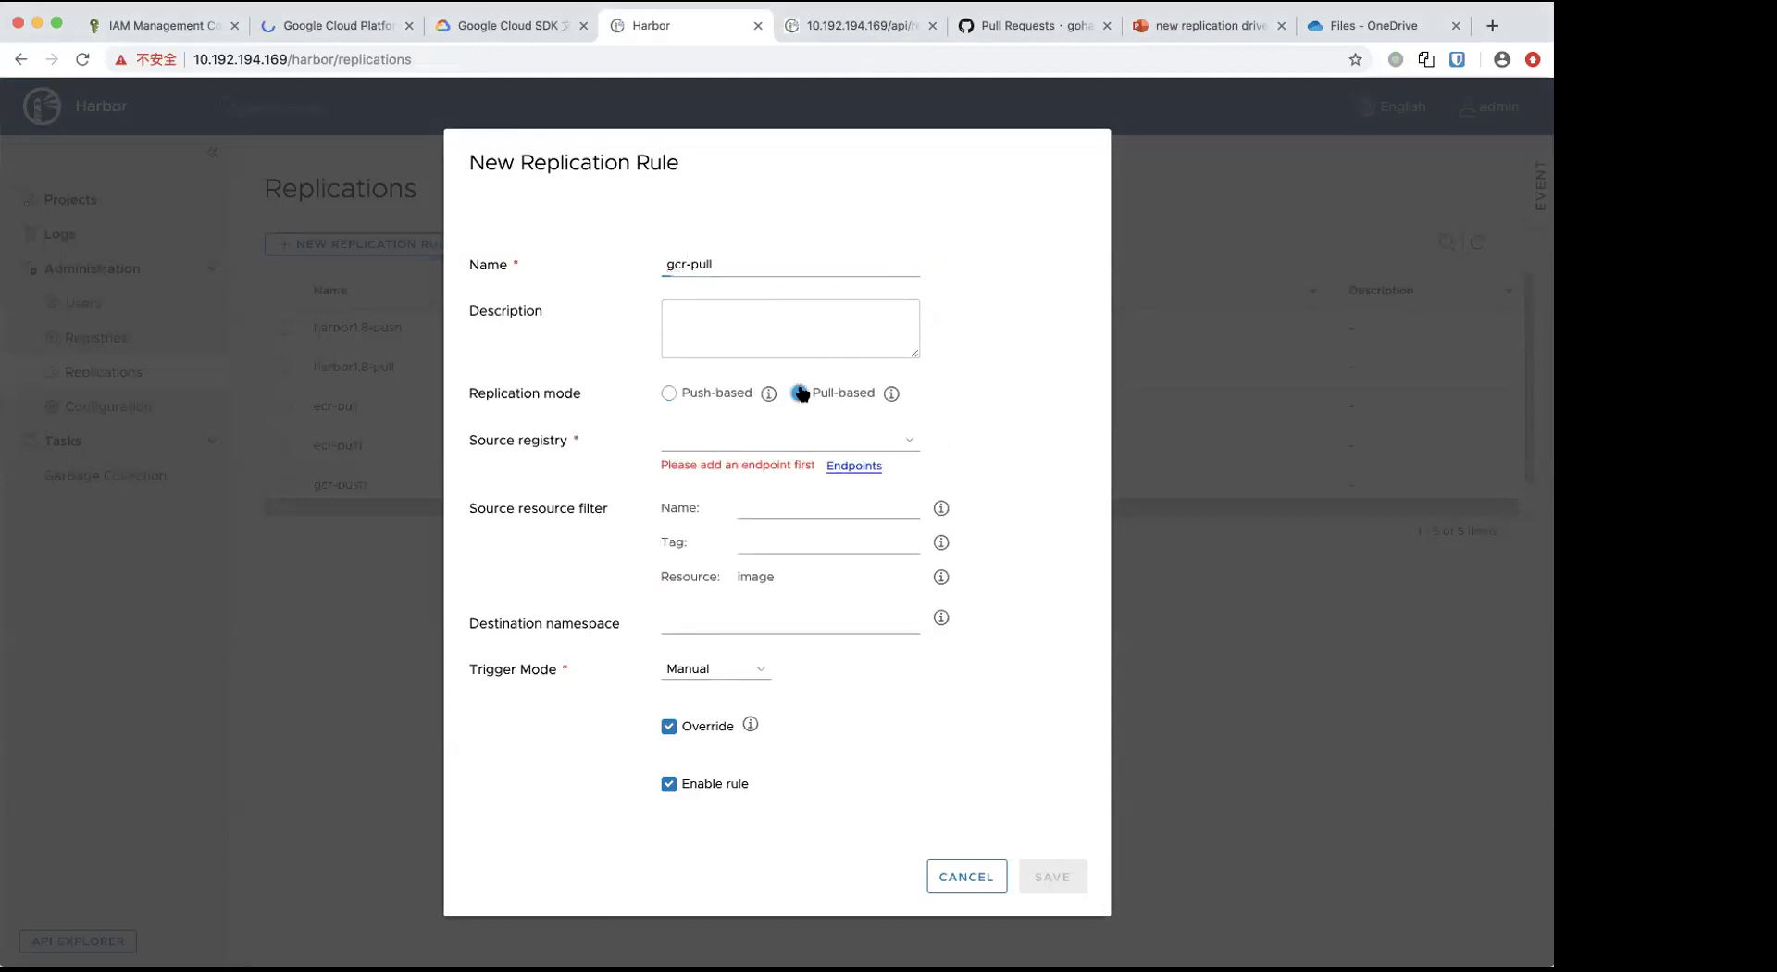
left_click(781, 436)
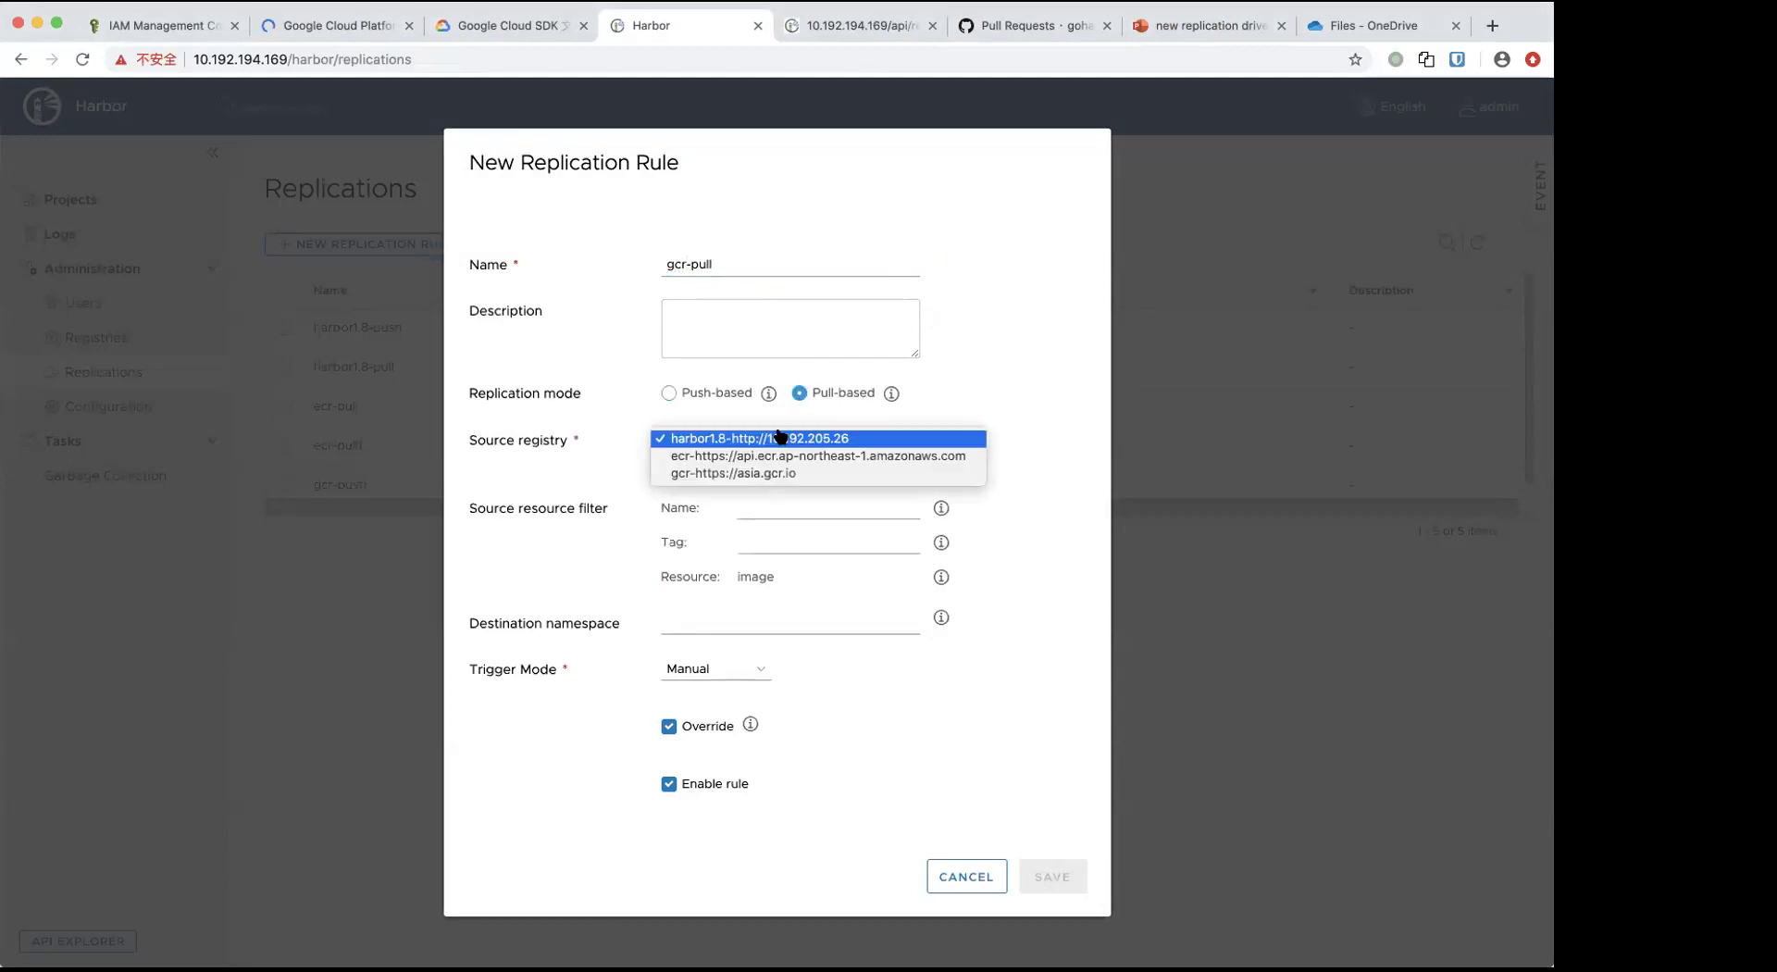
left_click(769, 479)
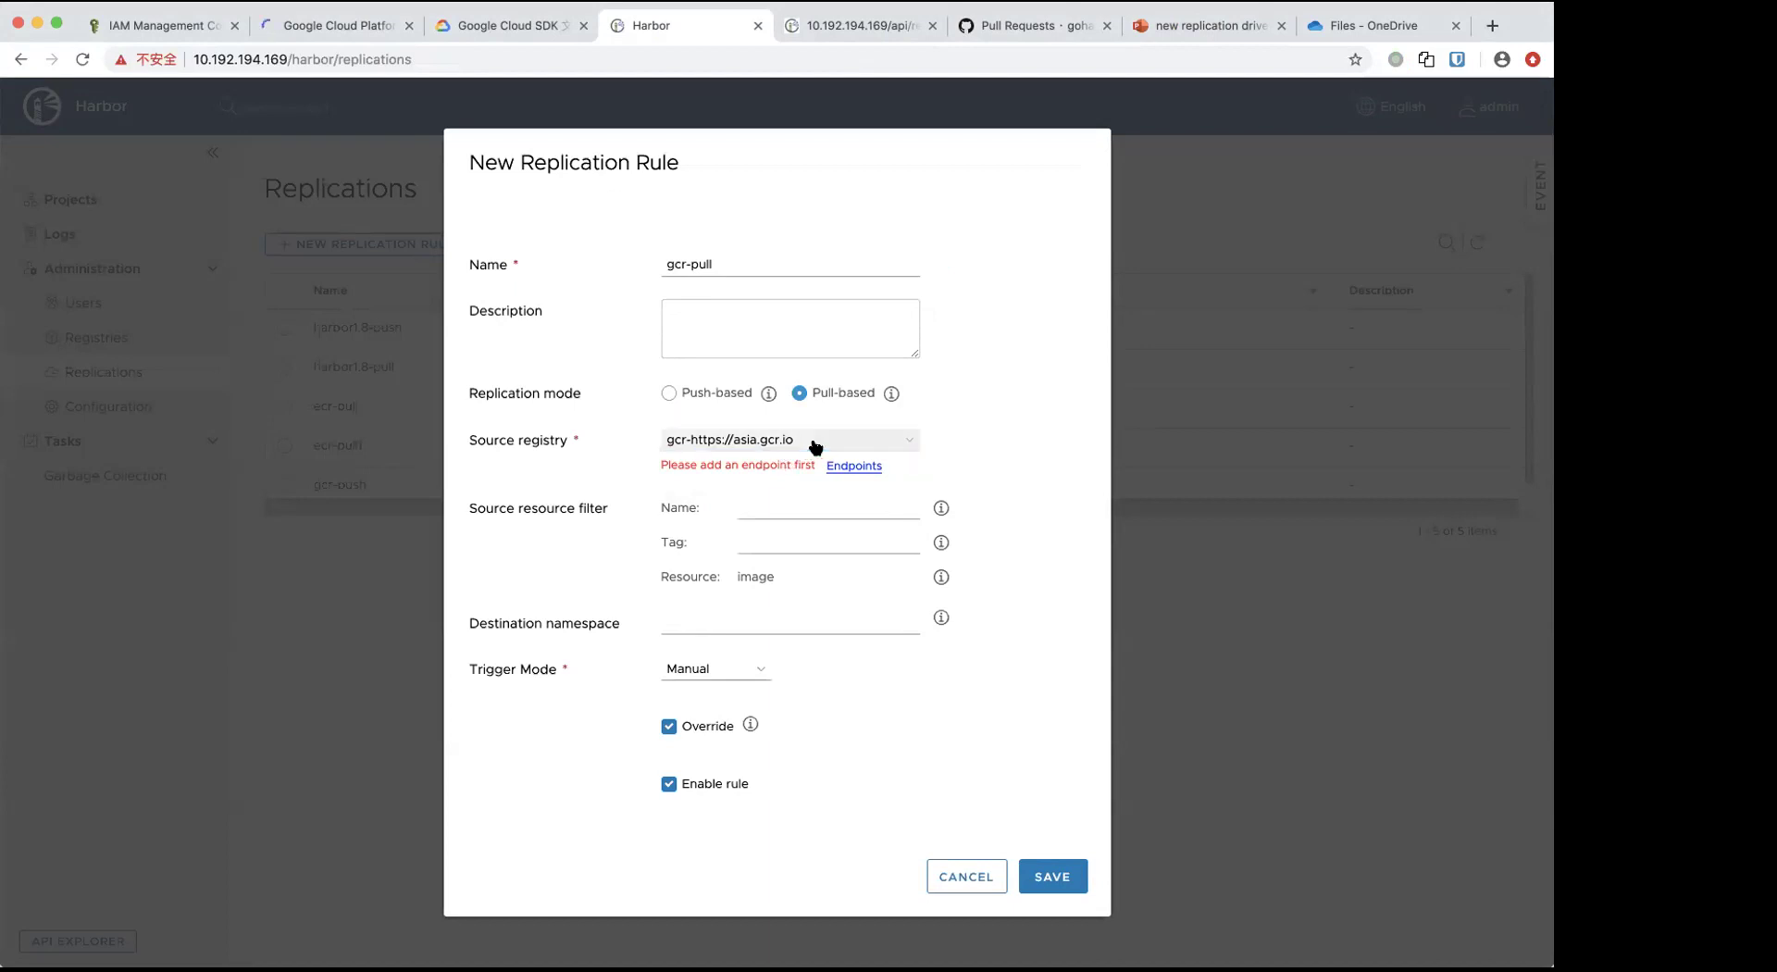
left_click(811, 442)
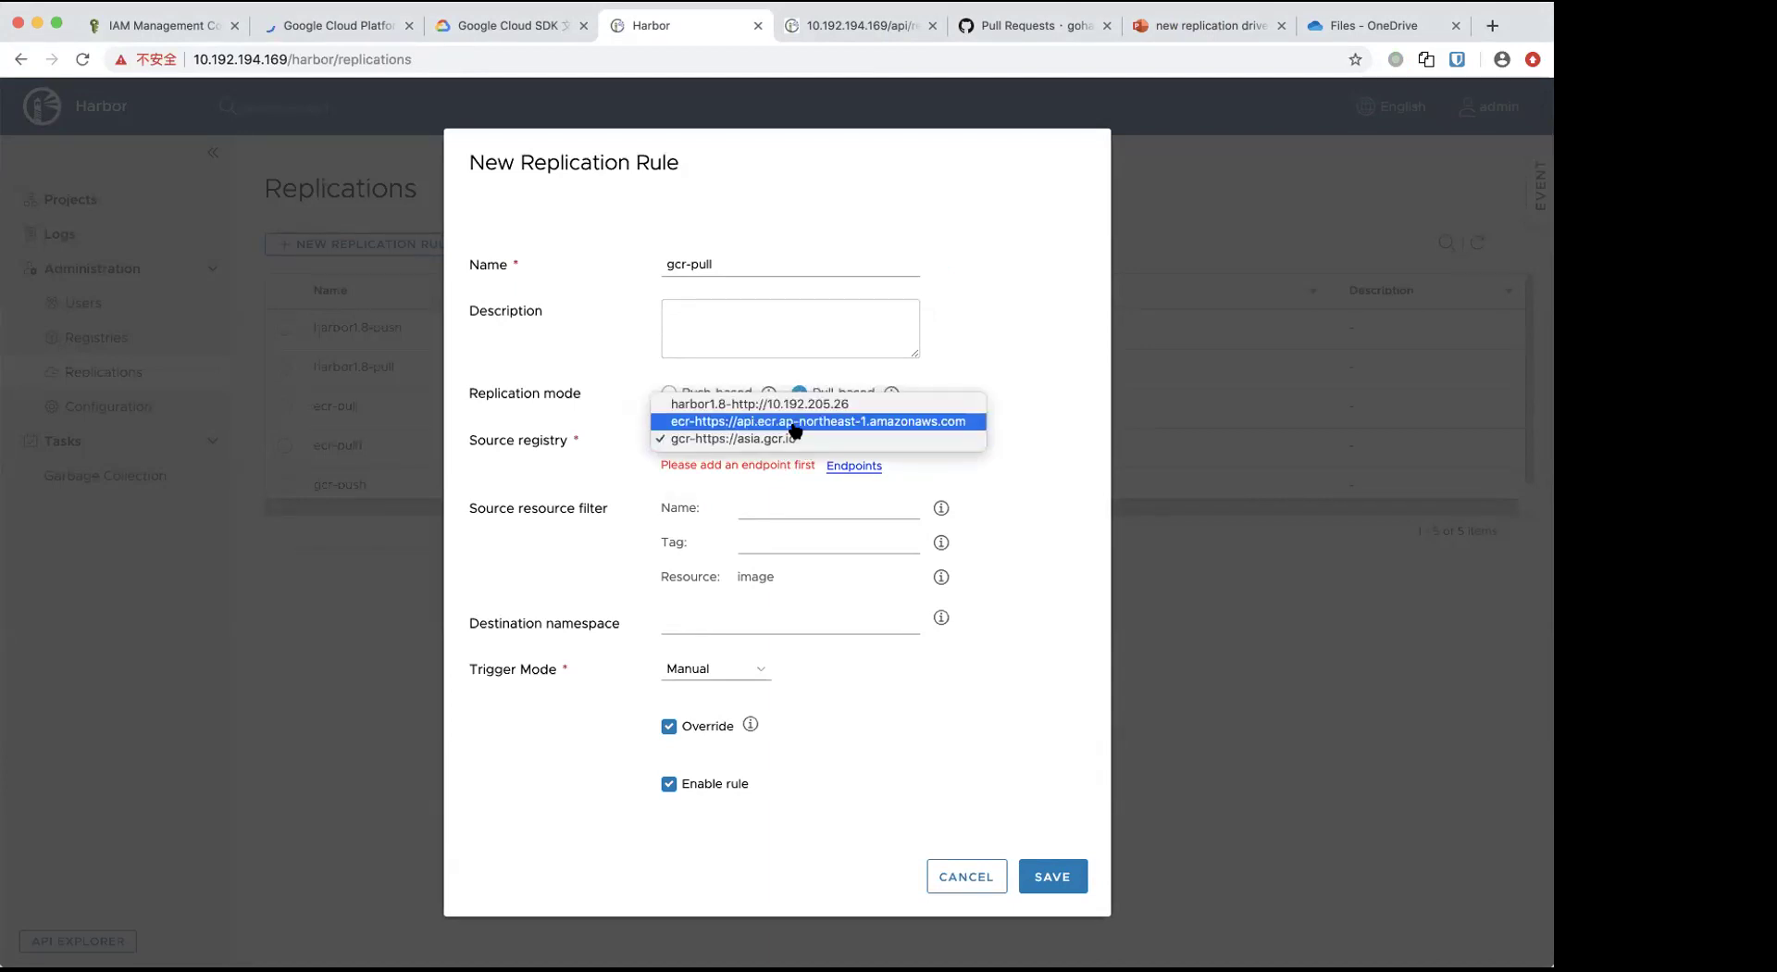
left_click(792, 438)
- Set the rule's source name filter to eminent-nation-87317/zzmtest/* and its destination namespace to testpull2, and save the rule
left_click(779, 510)
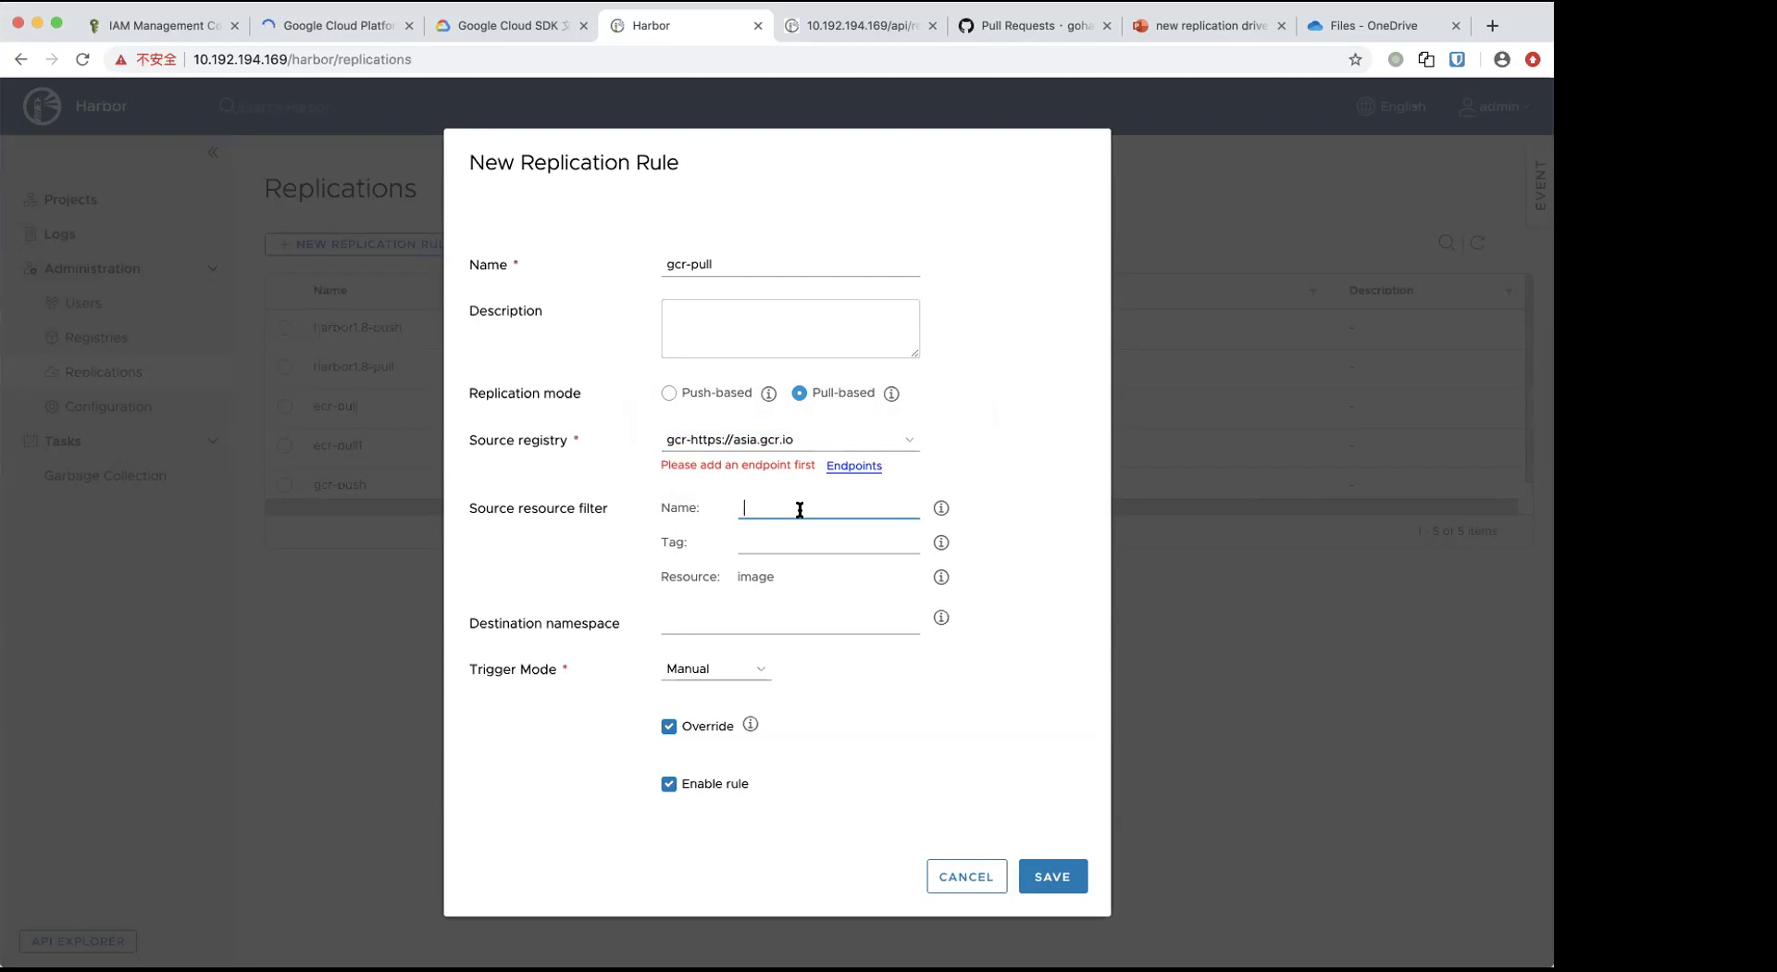
type("to")
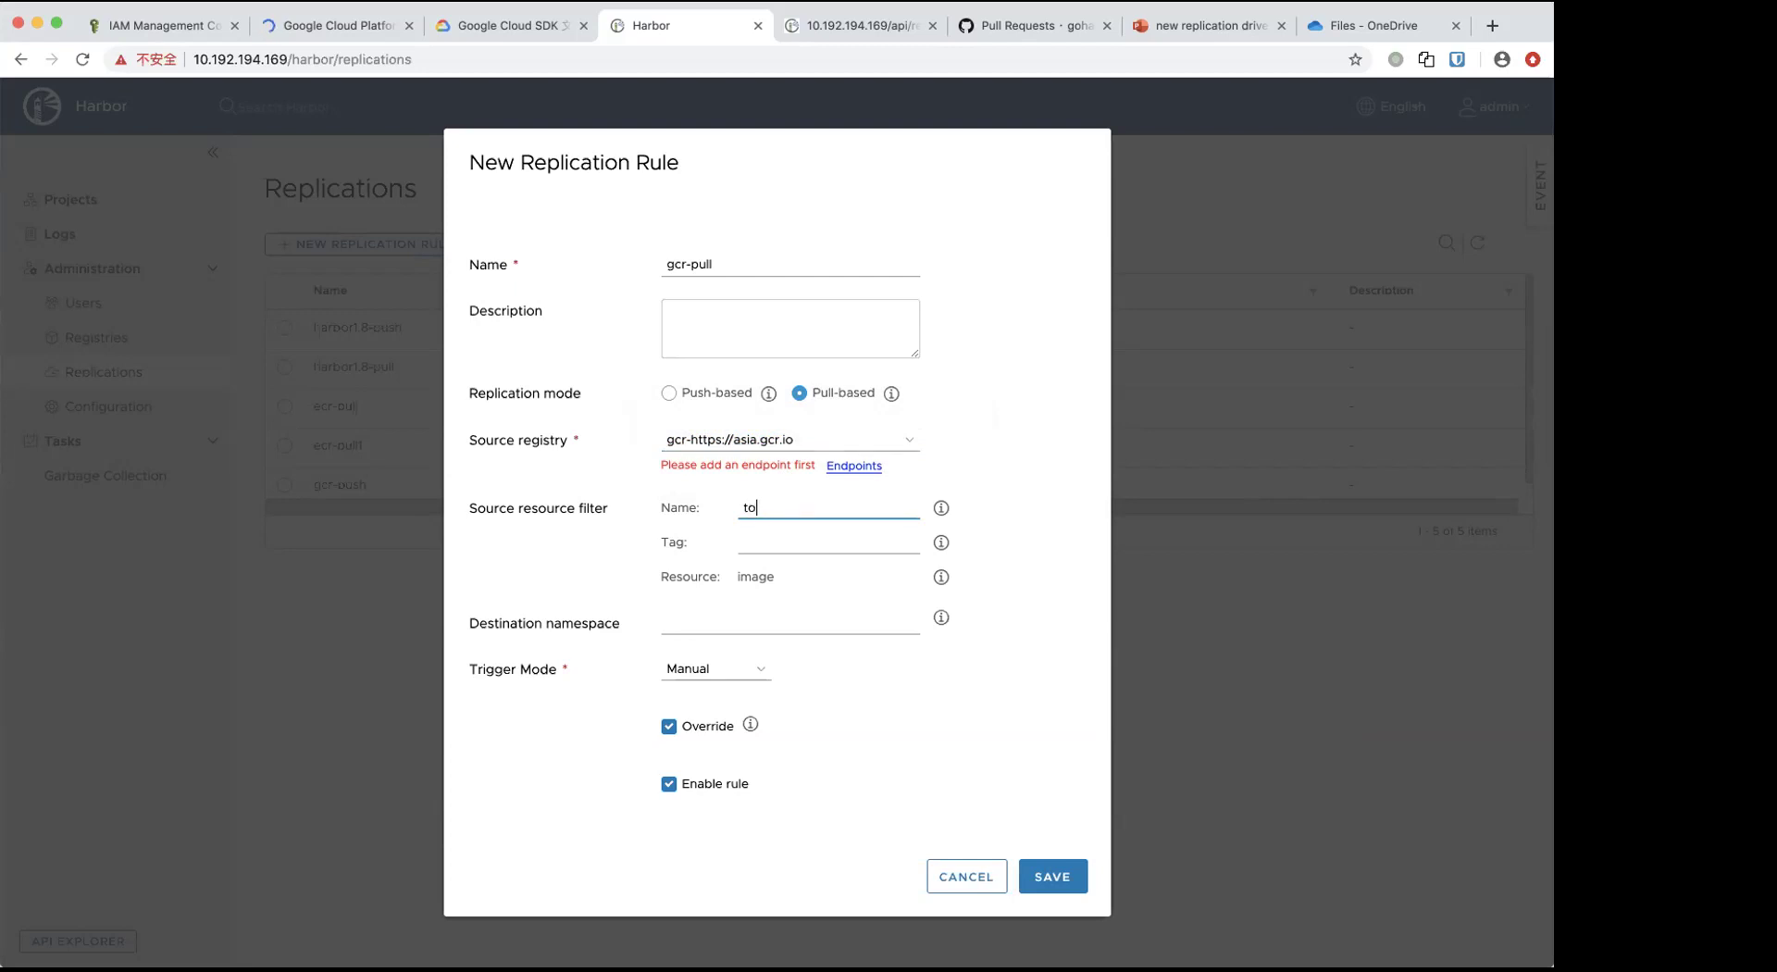
left_click(806, 444)
left_click(794, 505)
left_click(795, 504)
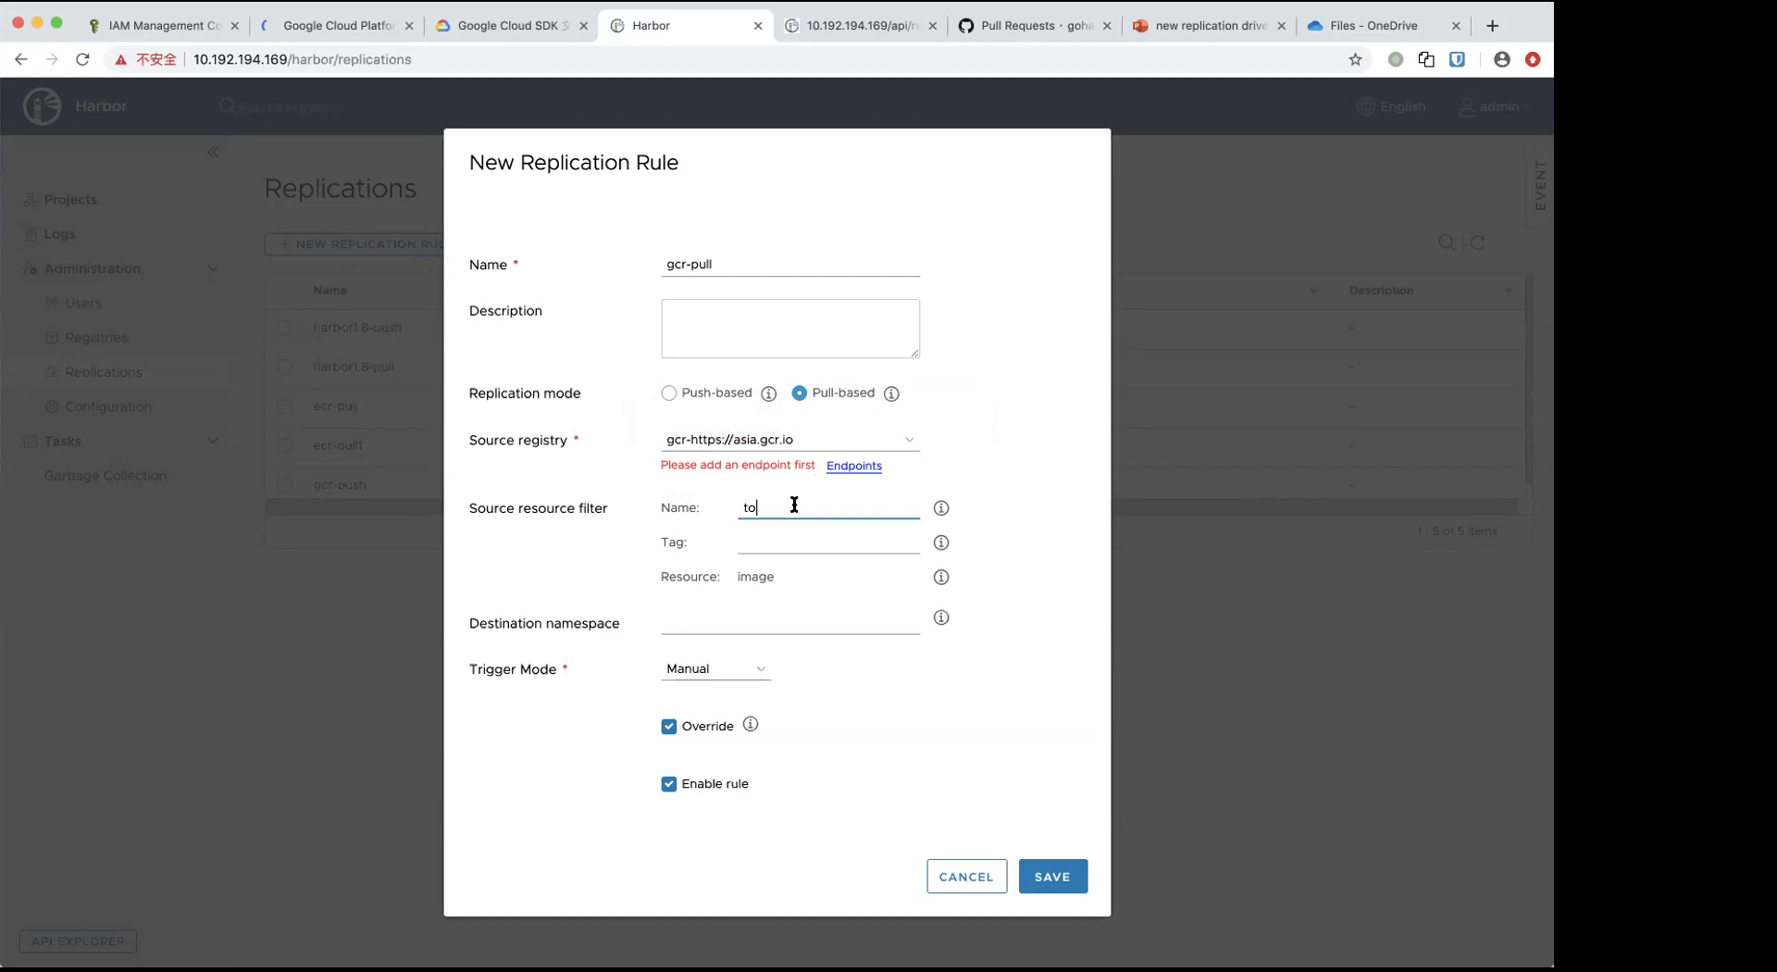
type("pu")
left_click(759, 505)
type("eminent-nation-87317")
type("/zzmtest/")
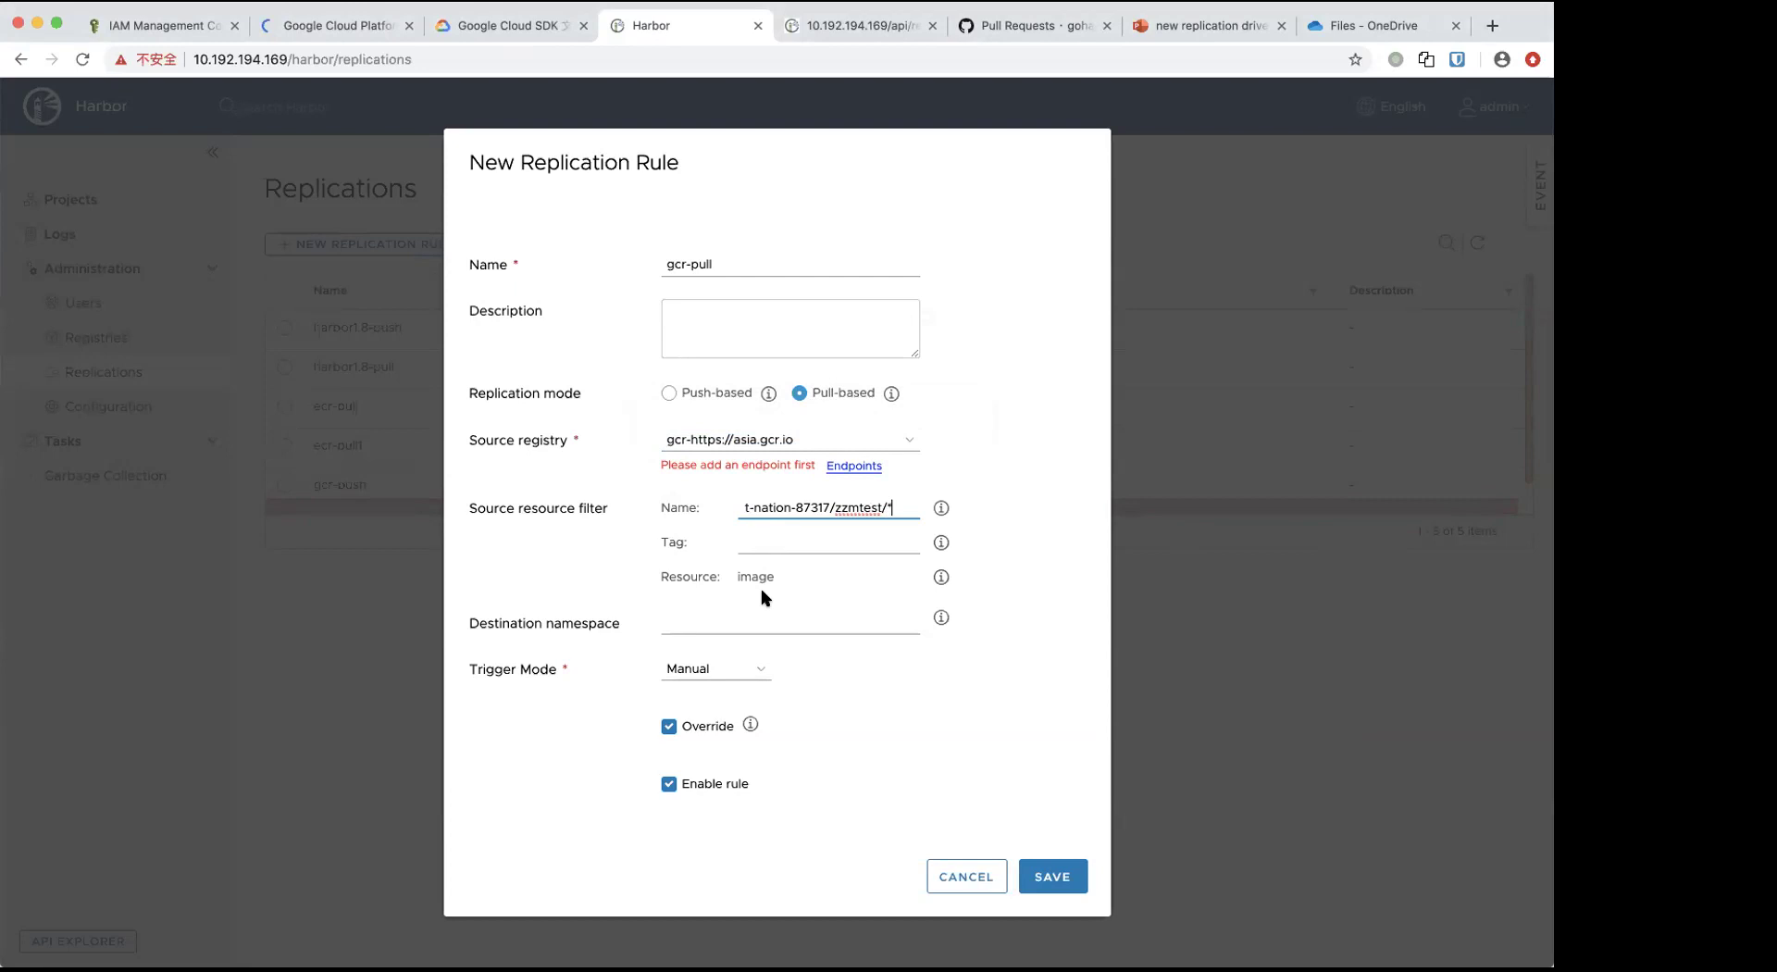
left_click(748, 623)
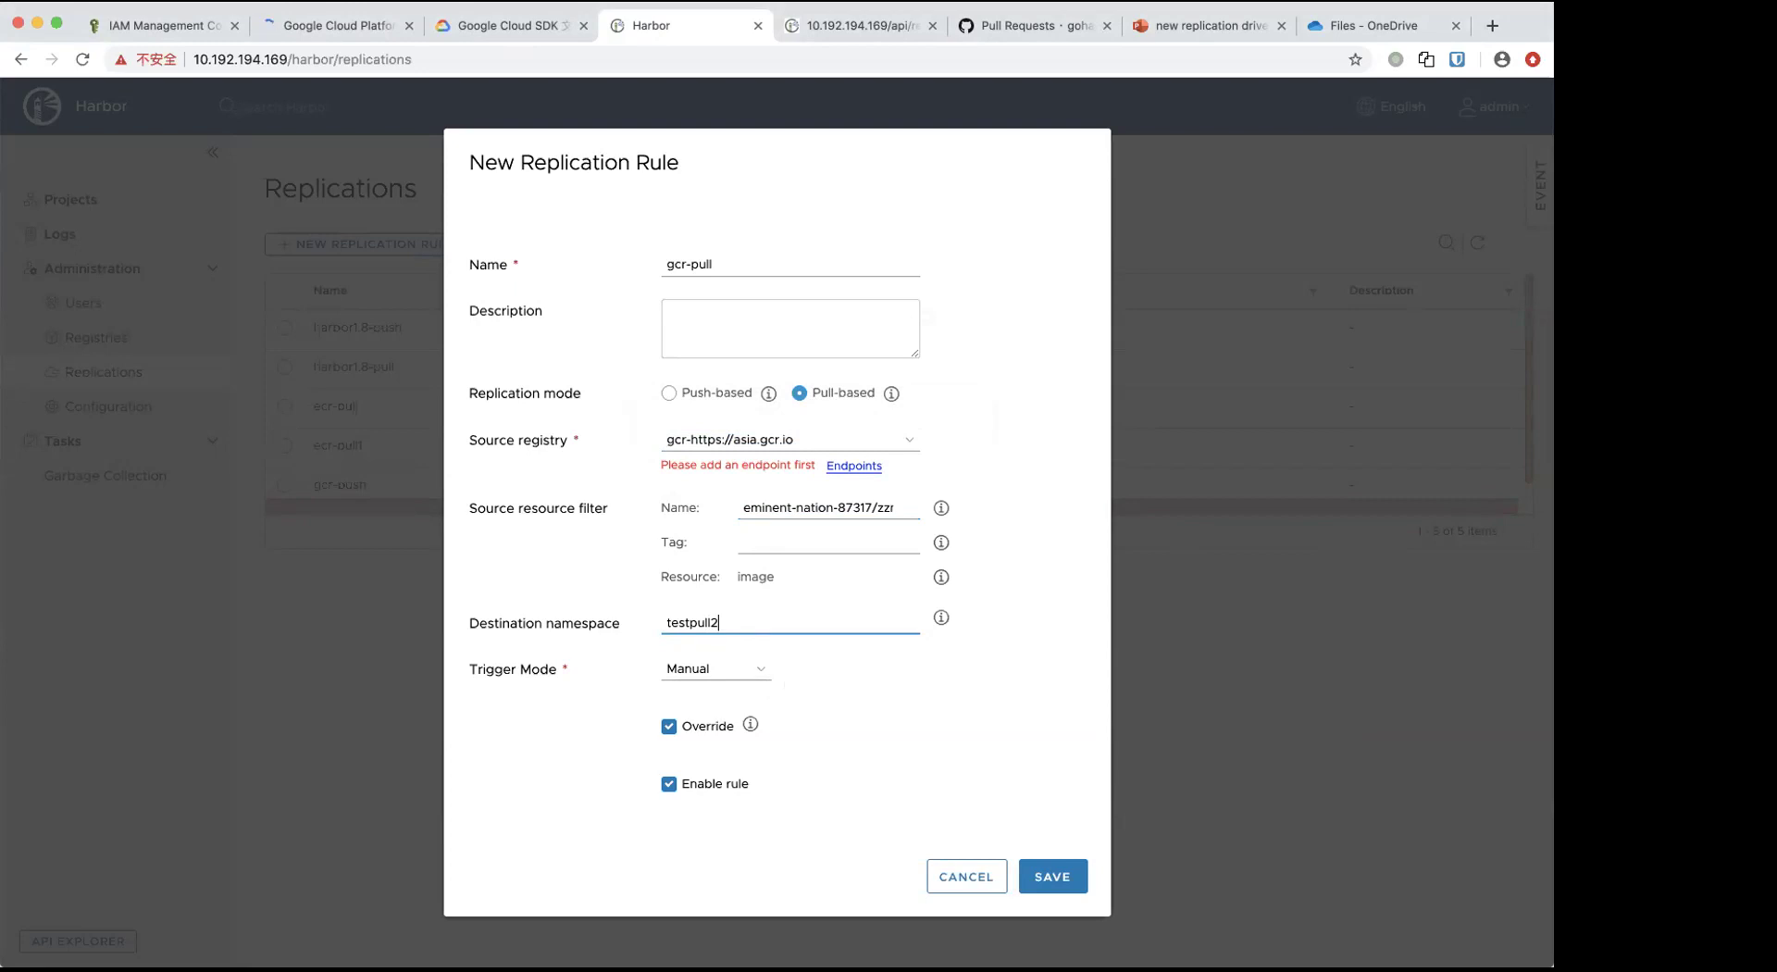
left_click(1037, 881)
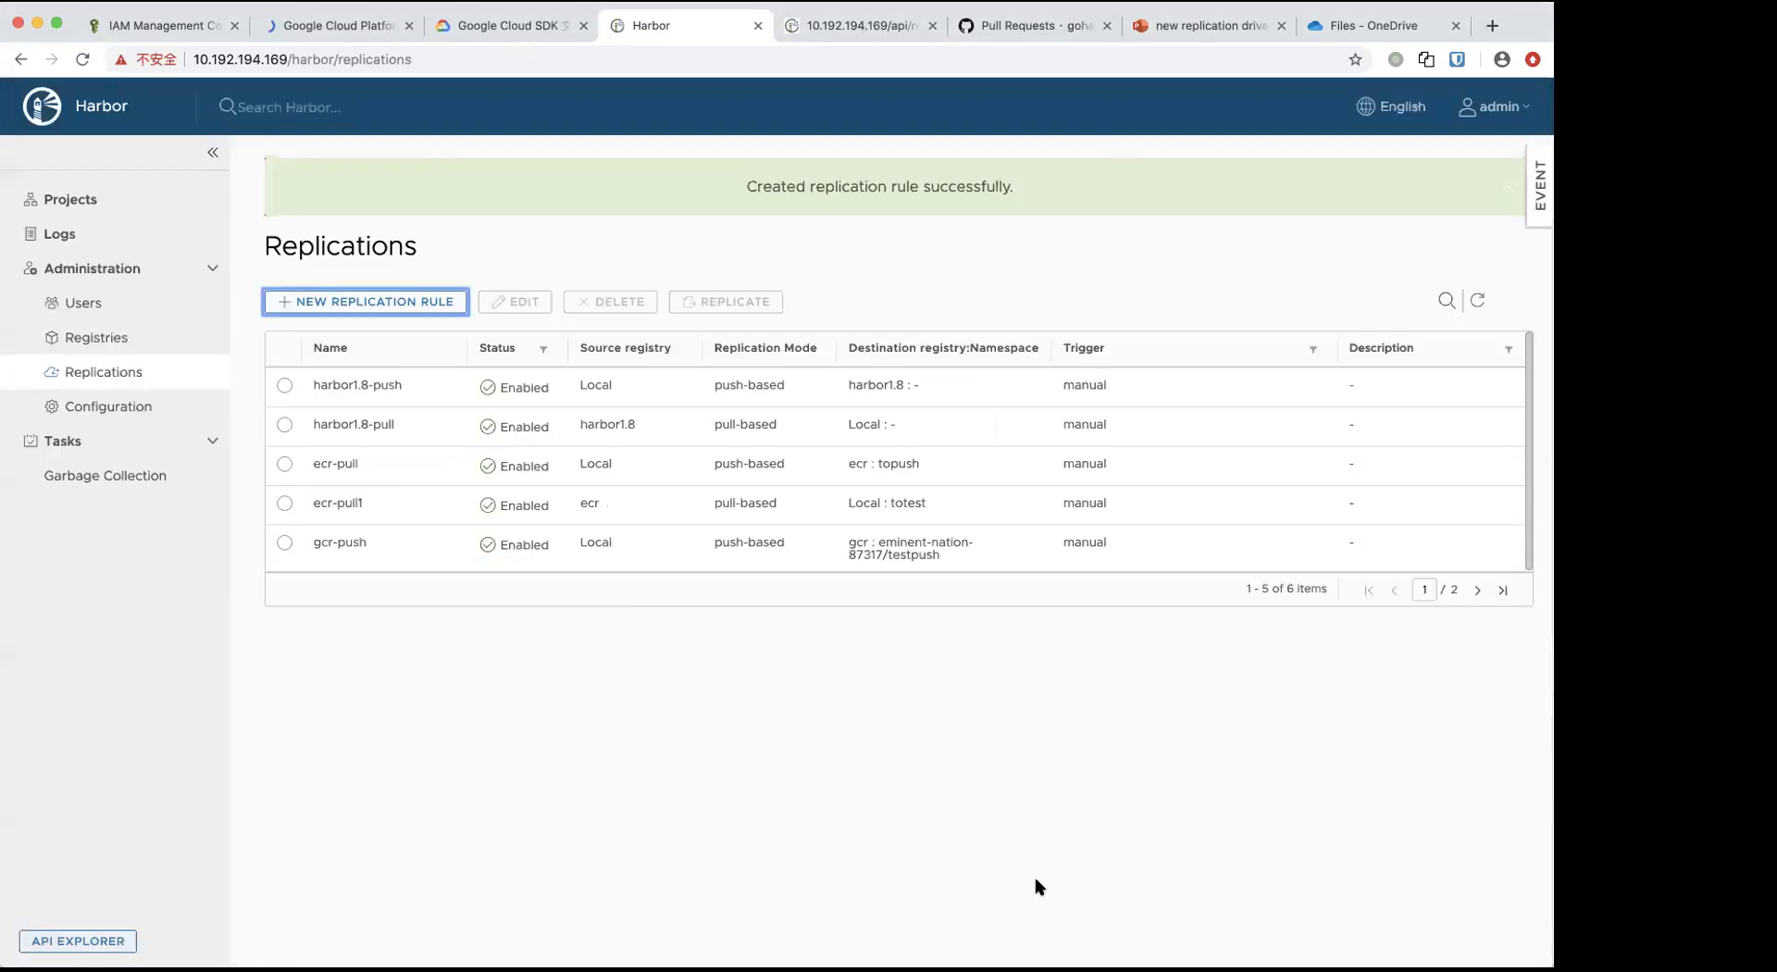
- Run the gcr-pull replication rule with confirmation and open the new execution's details
left_click(285, 545)
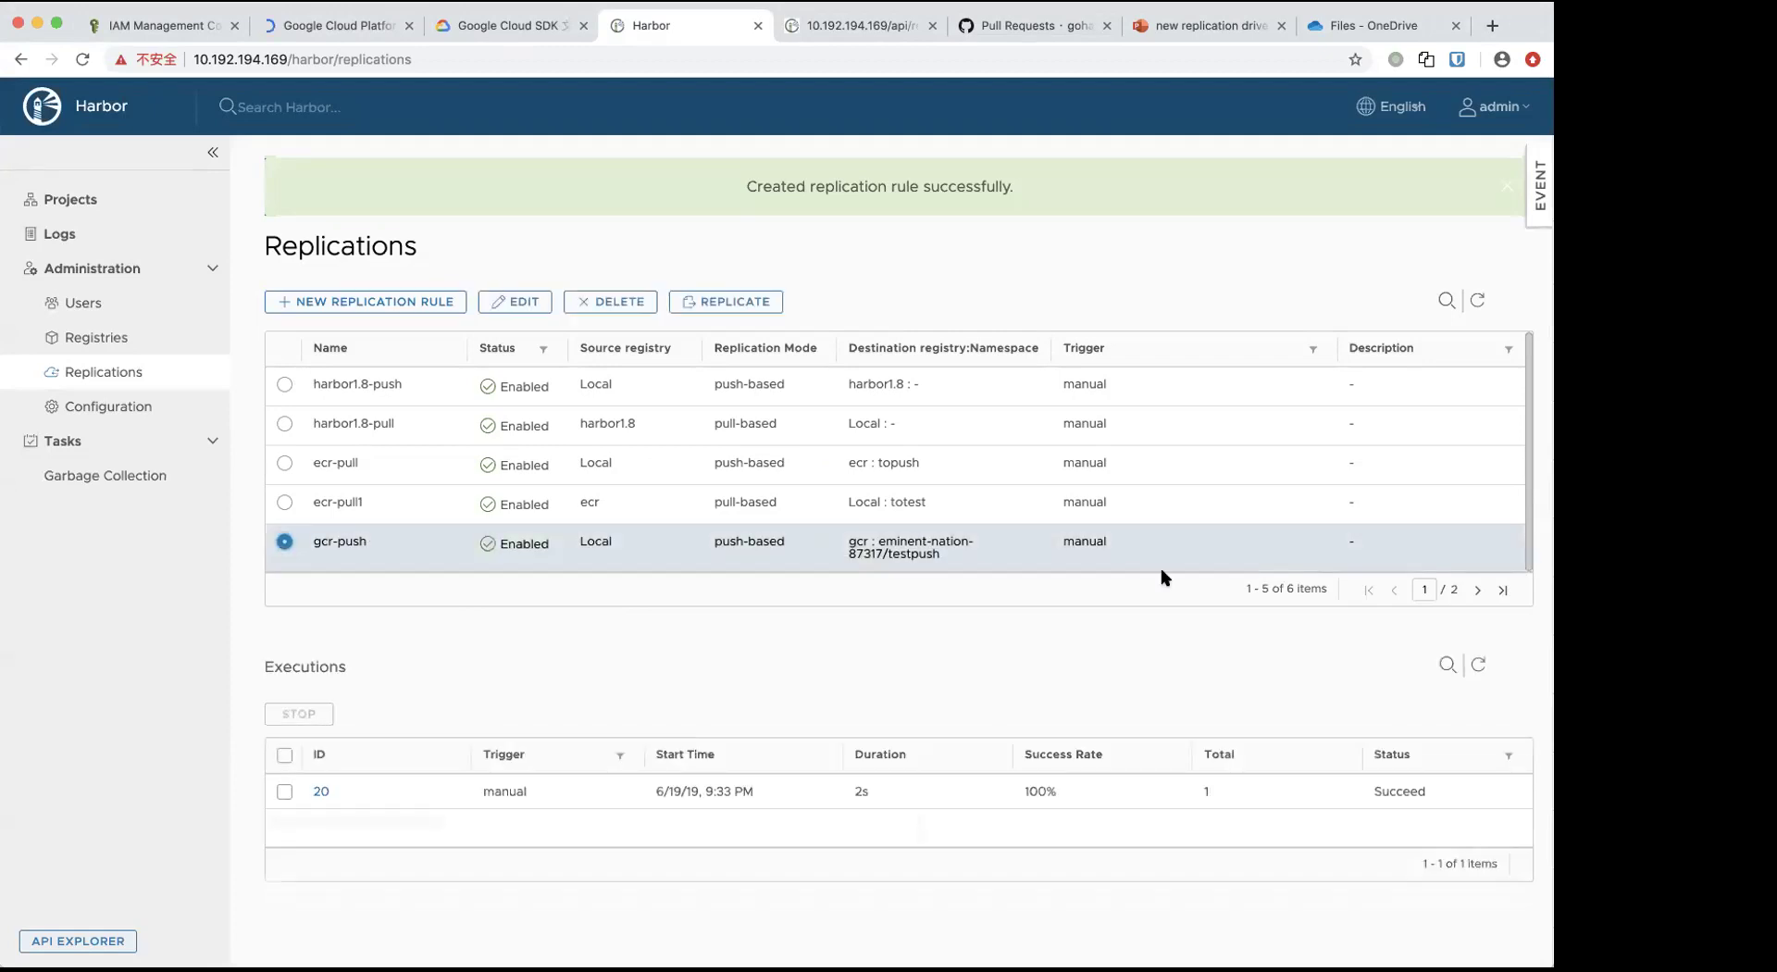
left_click(1478, 590)
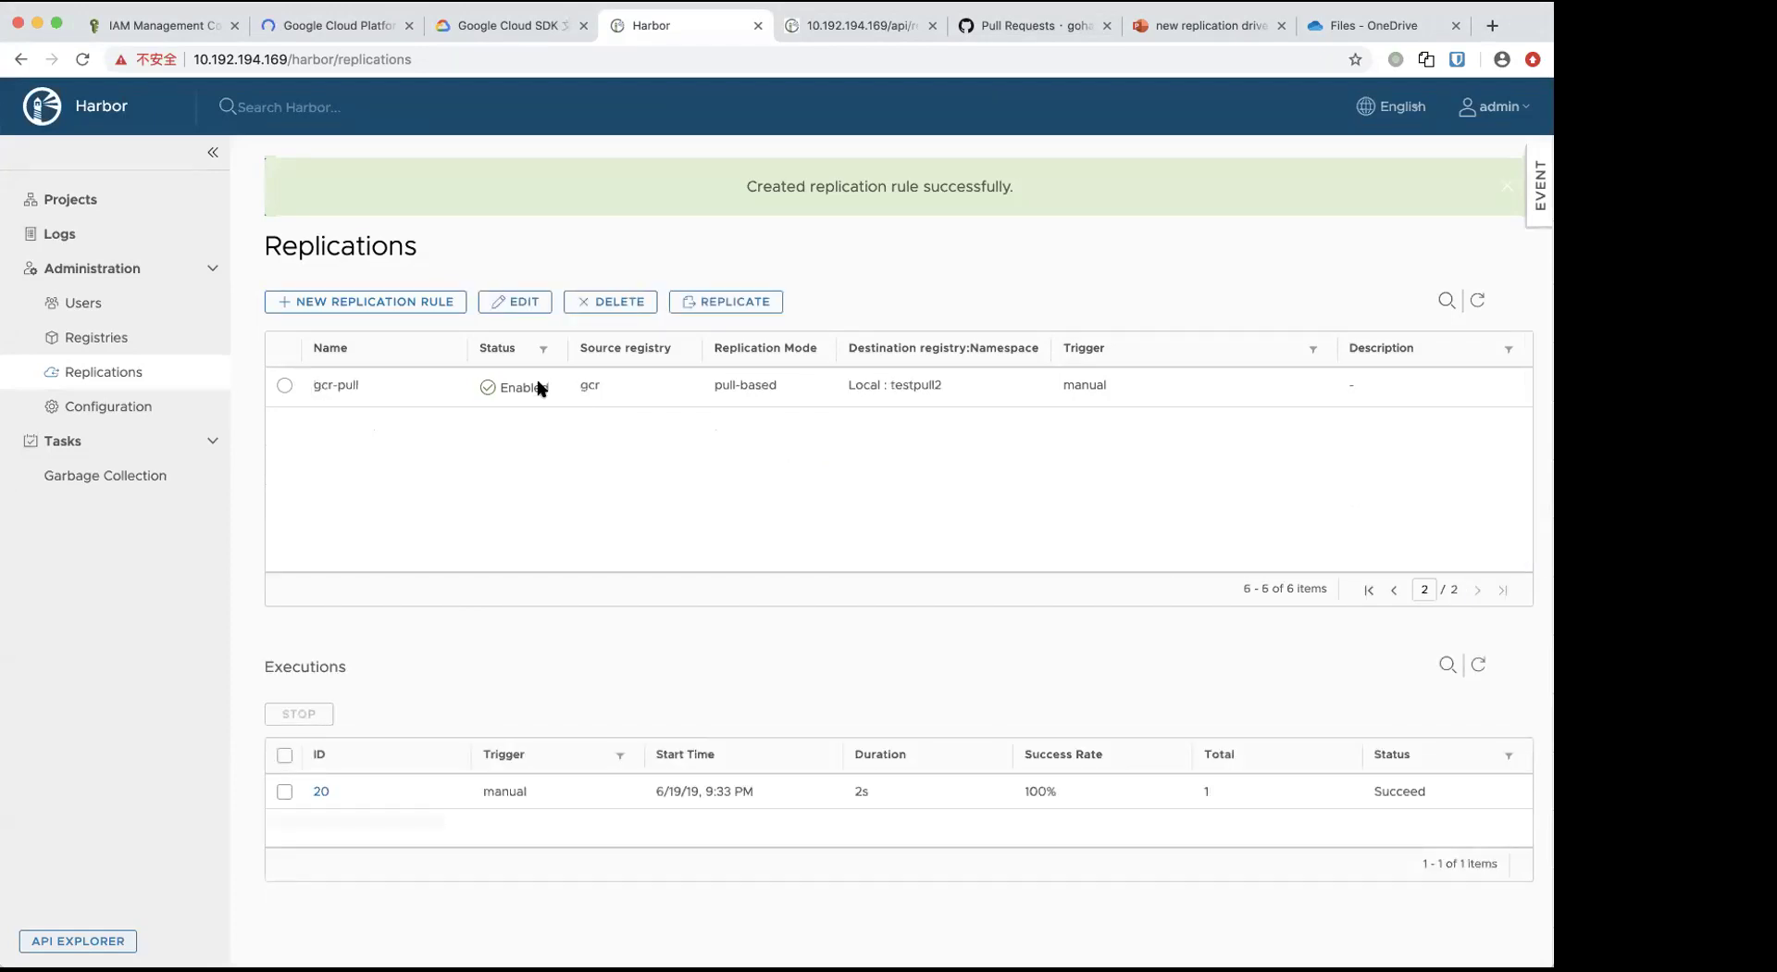
left_click(284, 385)
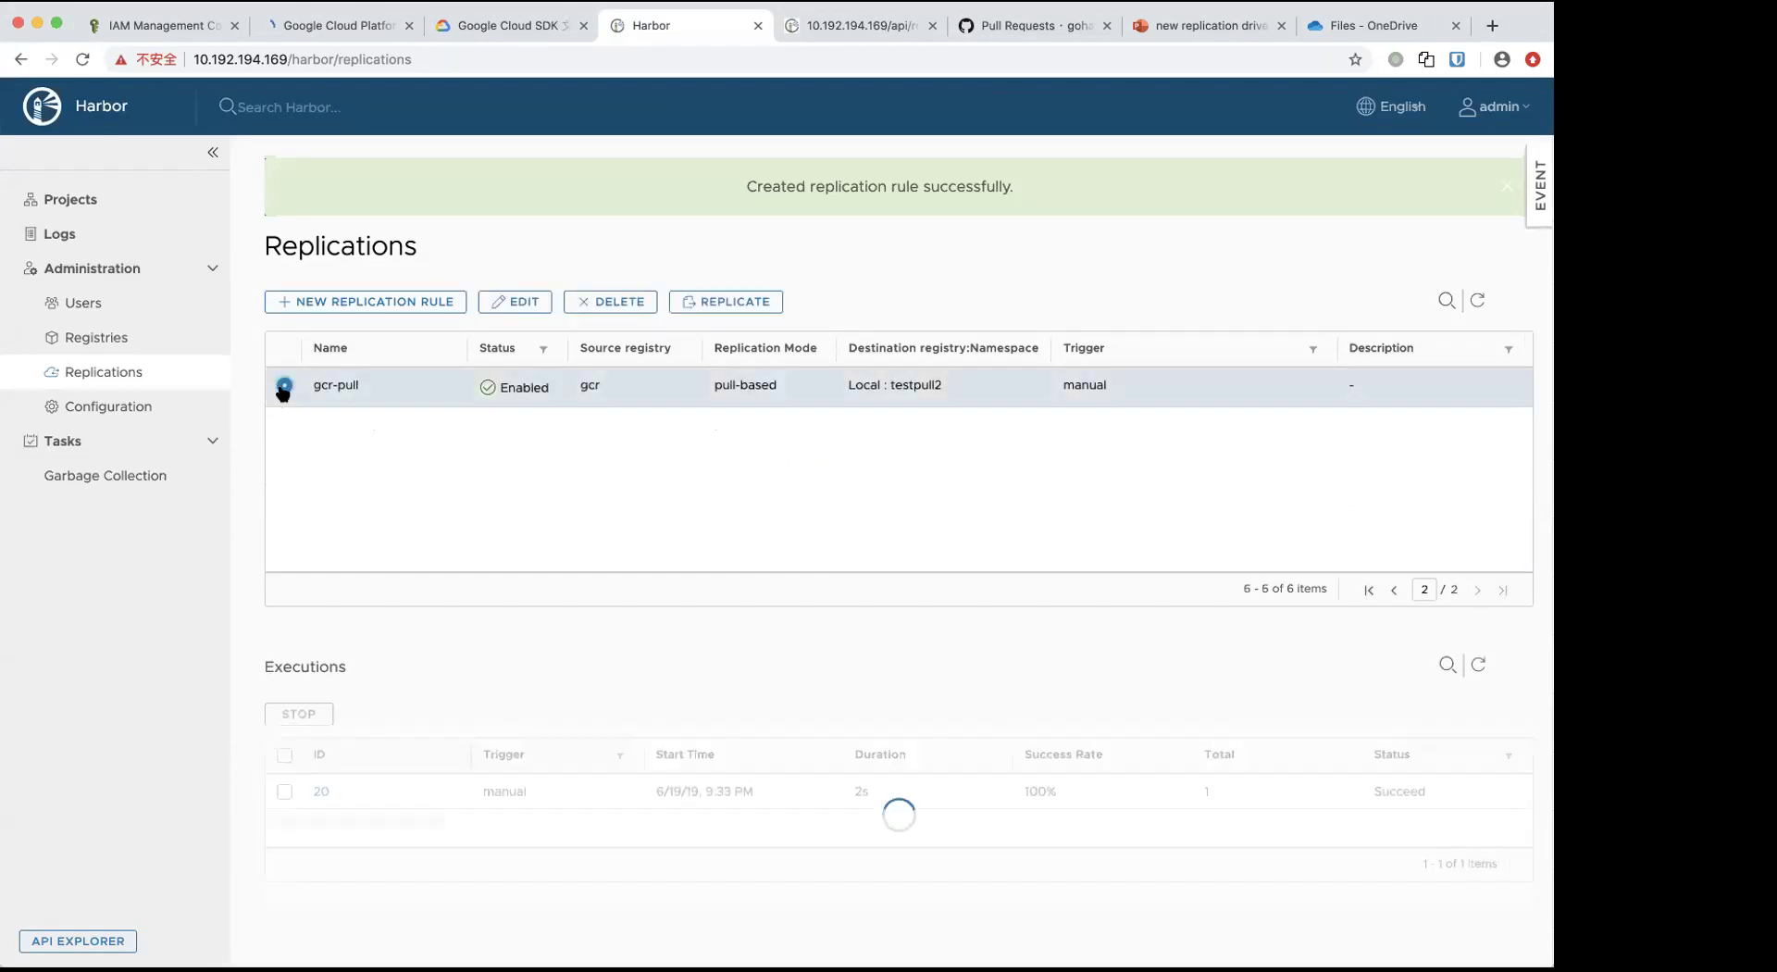
left_click(739, 300)
left_click(988, 576)
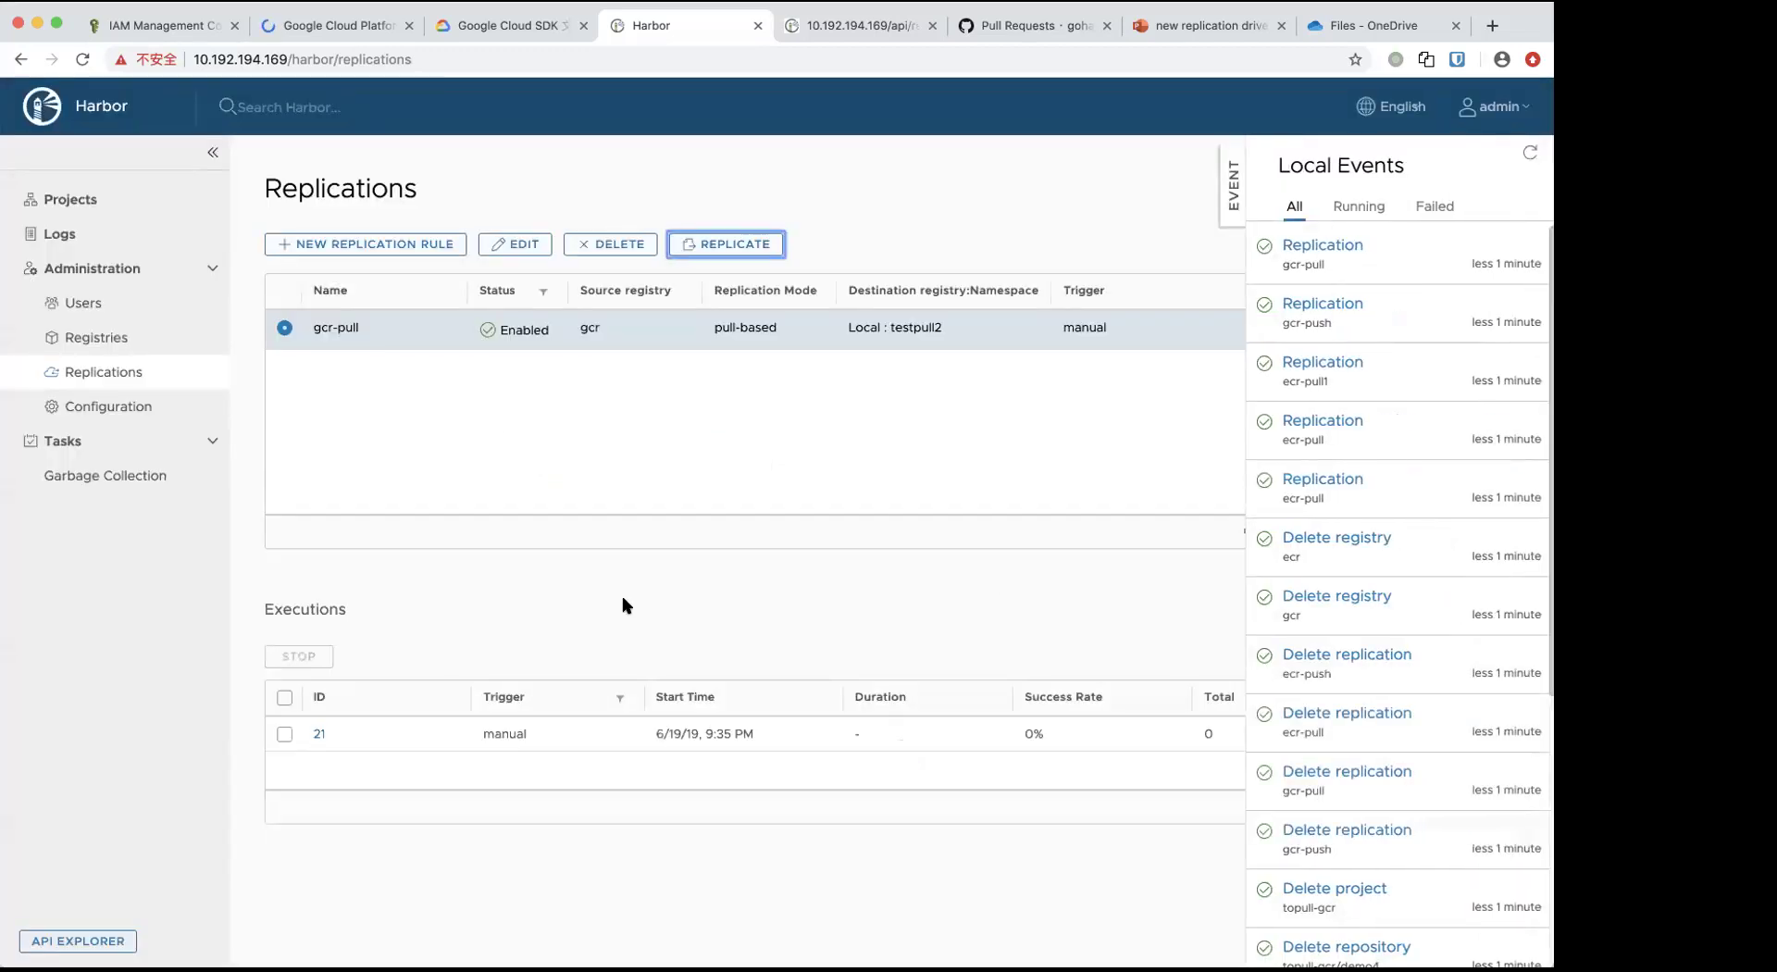
left_click(319, 734)
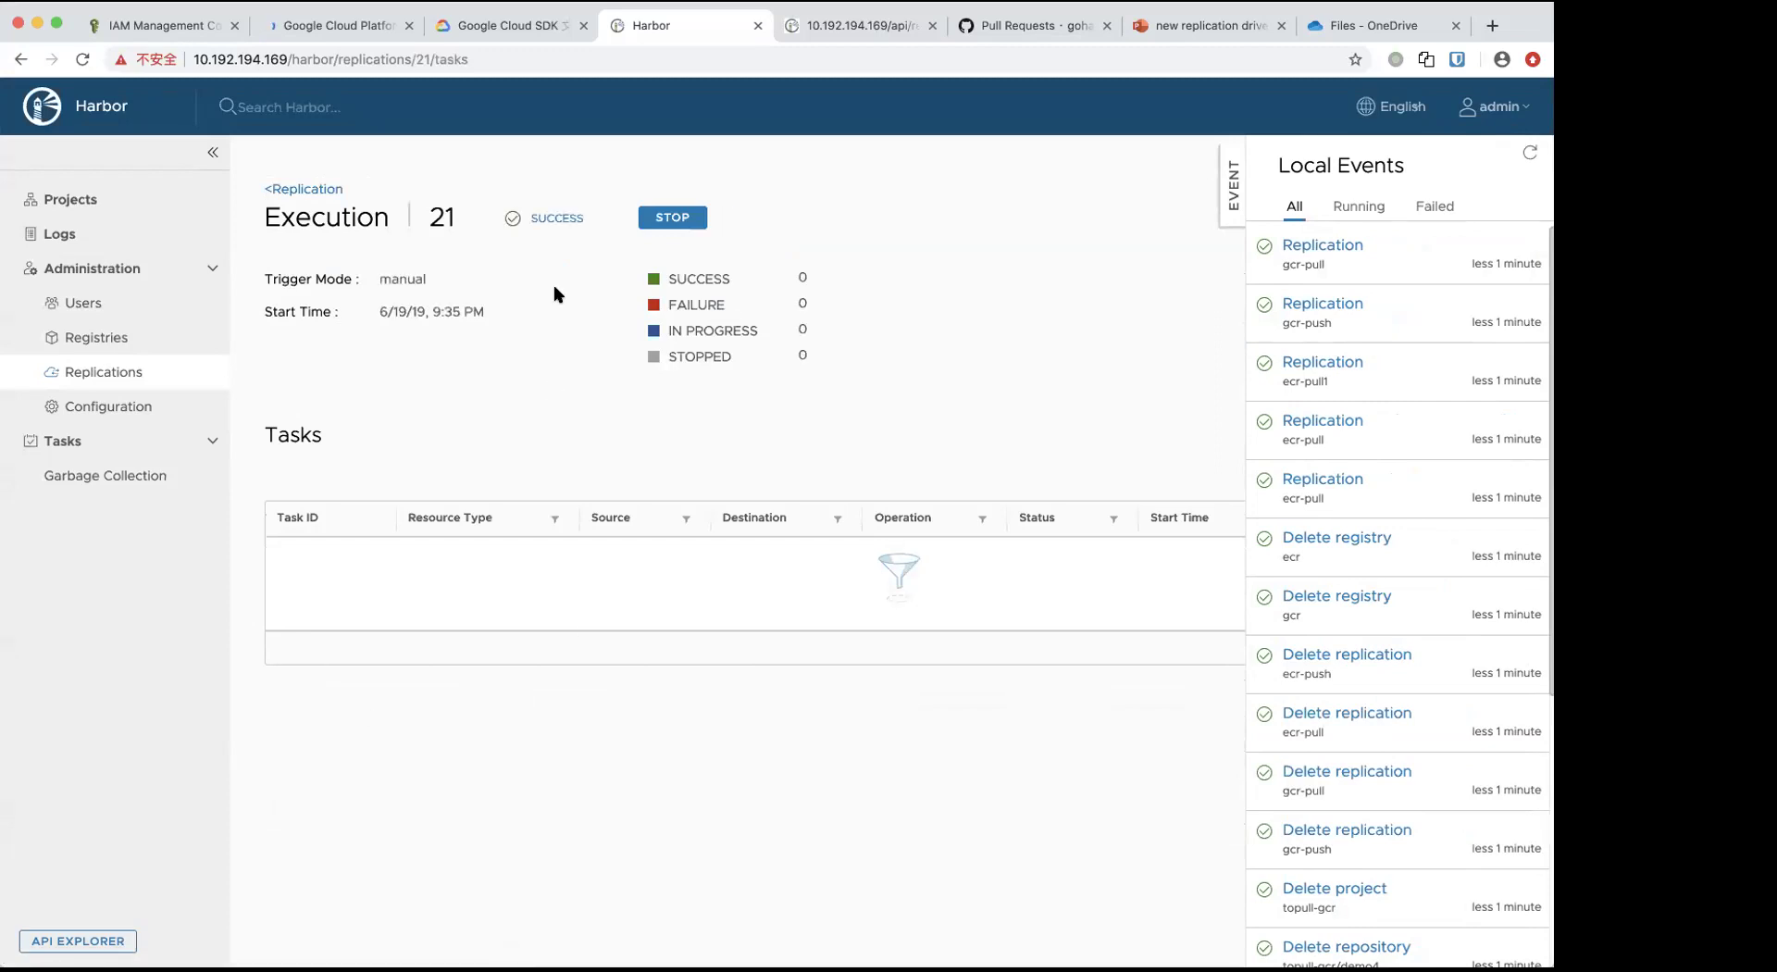
- Return to the replication rules, collapse the local events list, and open the gcr-pull rule for editing
left_click(309, 190)
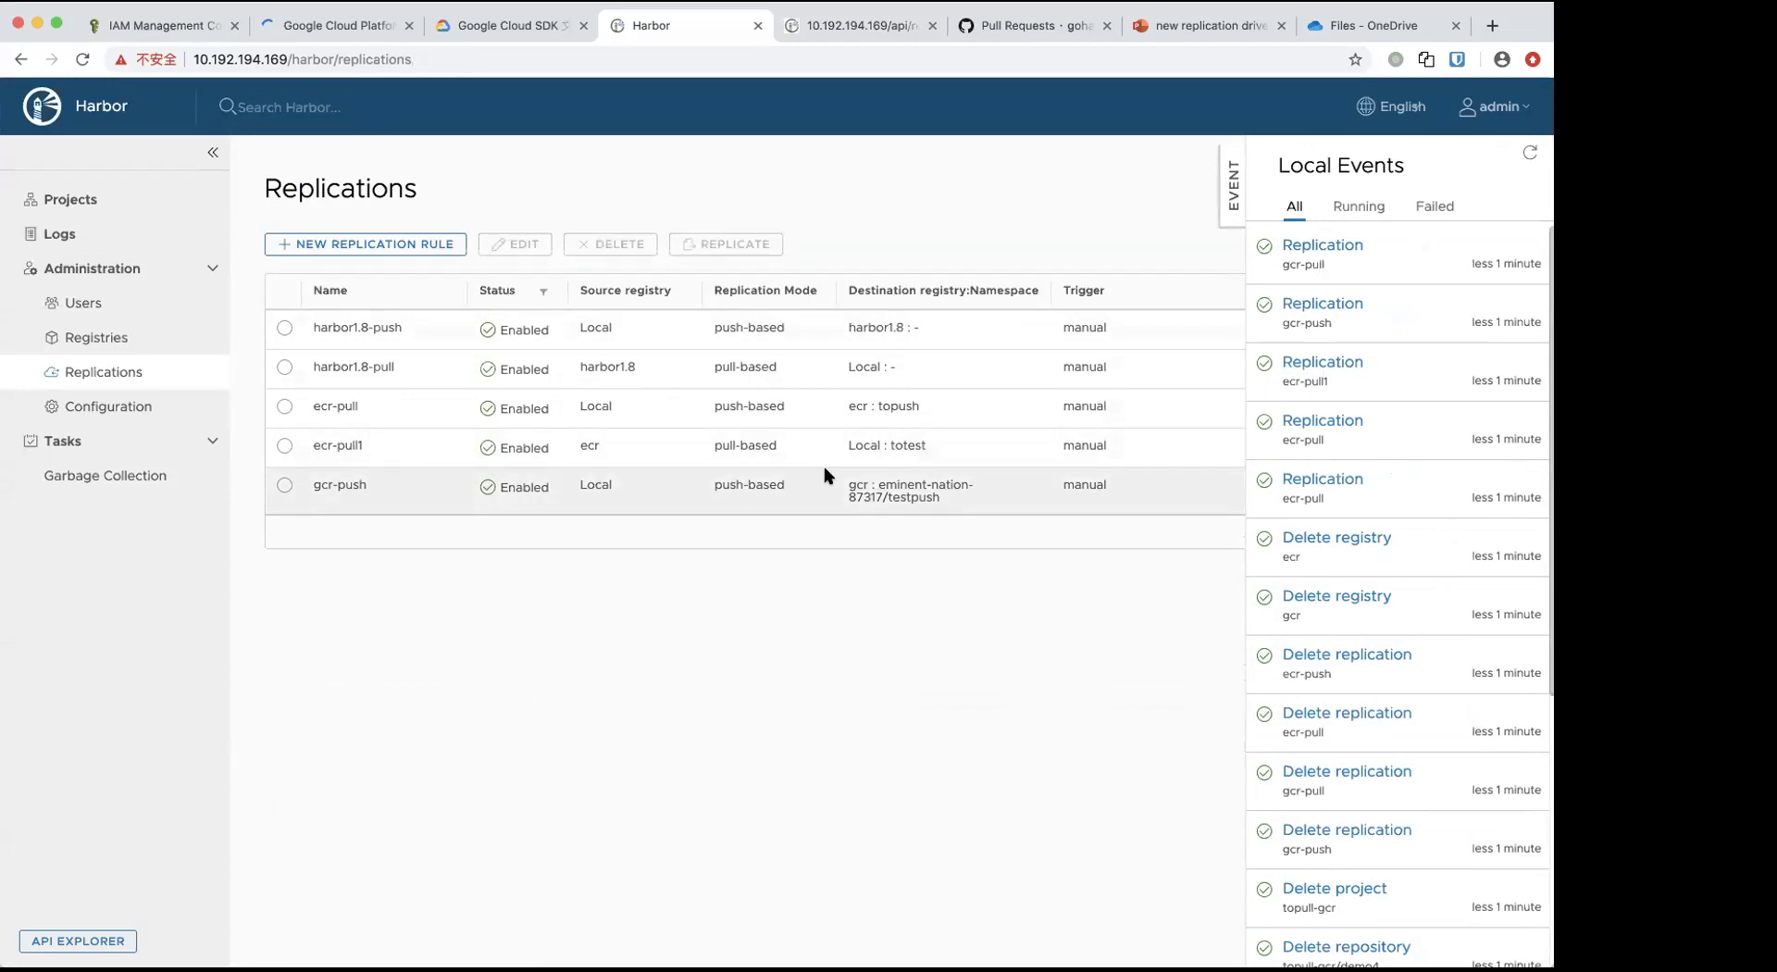
left_click(1232, 186)
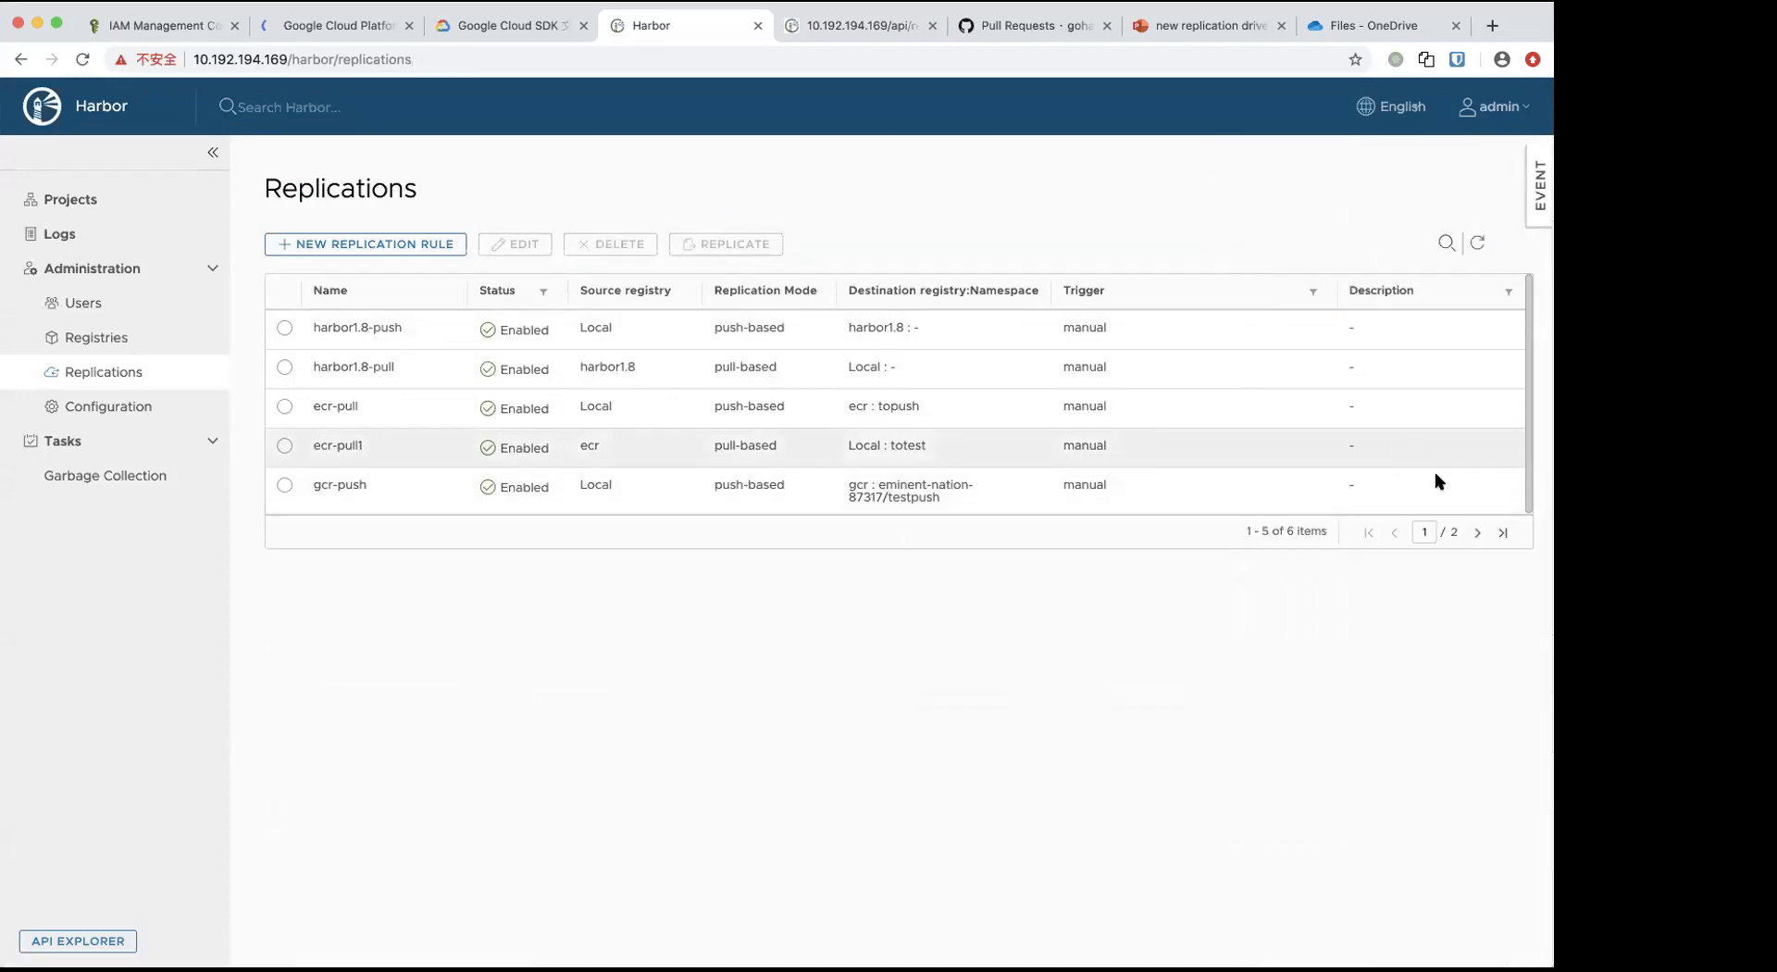
left_click(1477, 534)
left_click(284, 328)
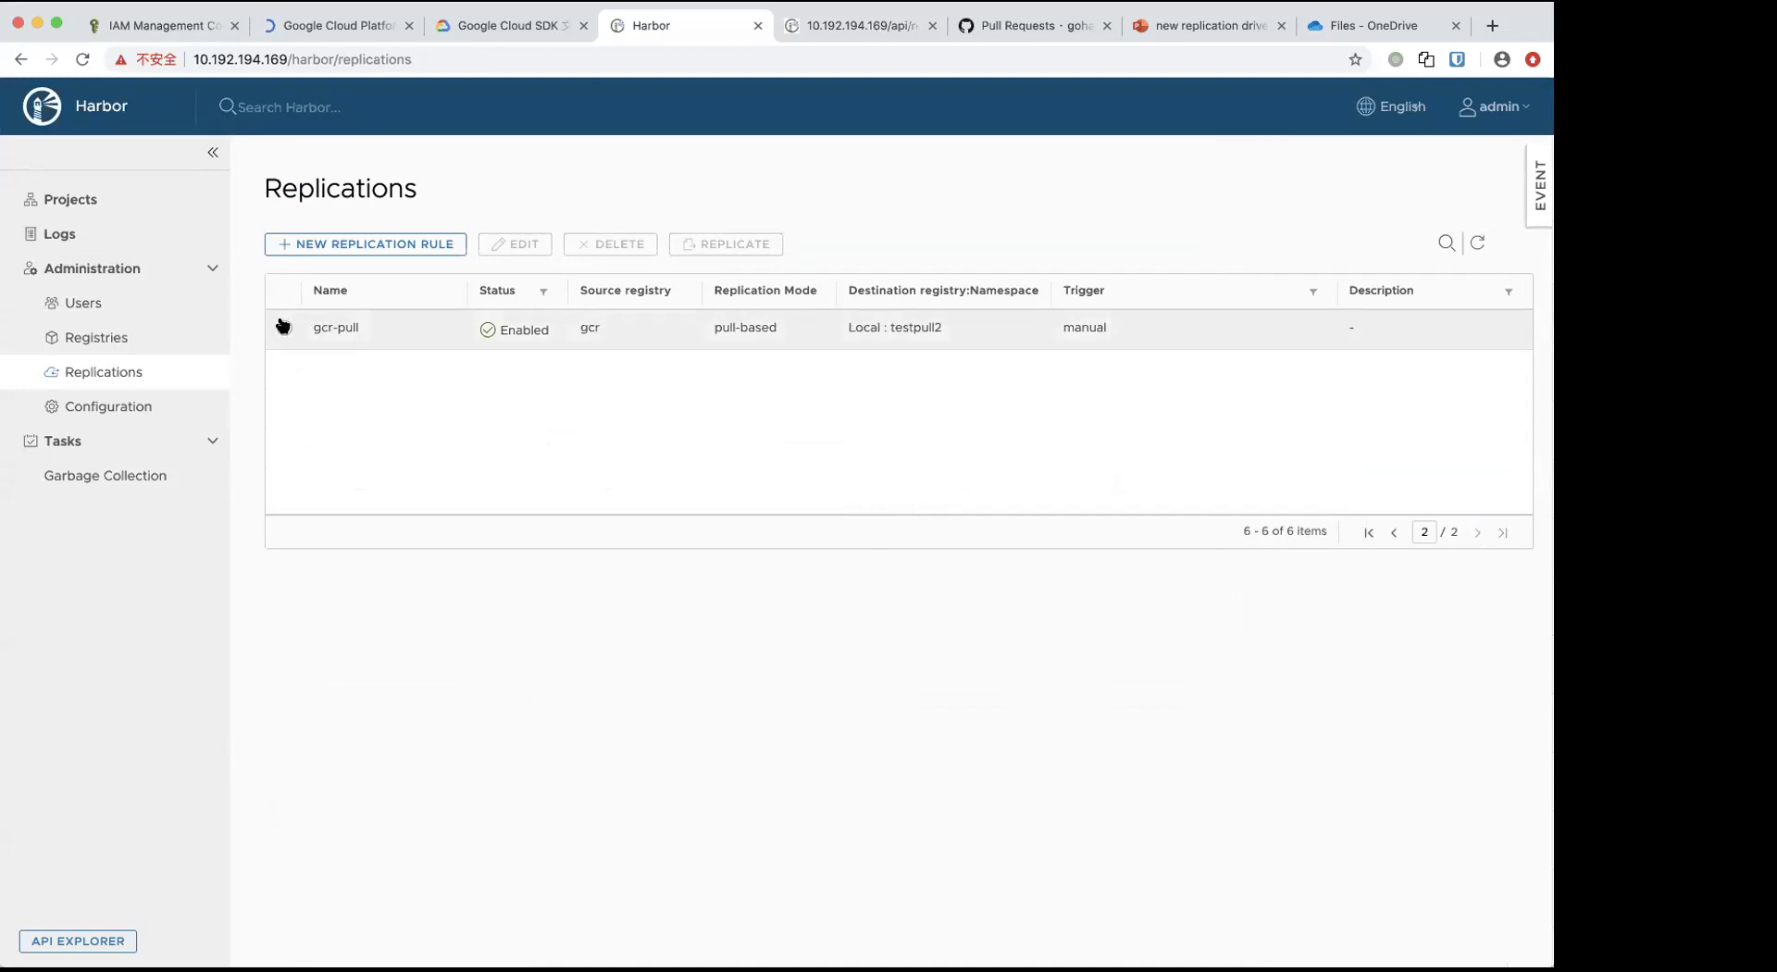
left_click(516, 244)
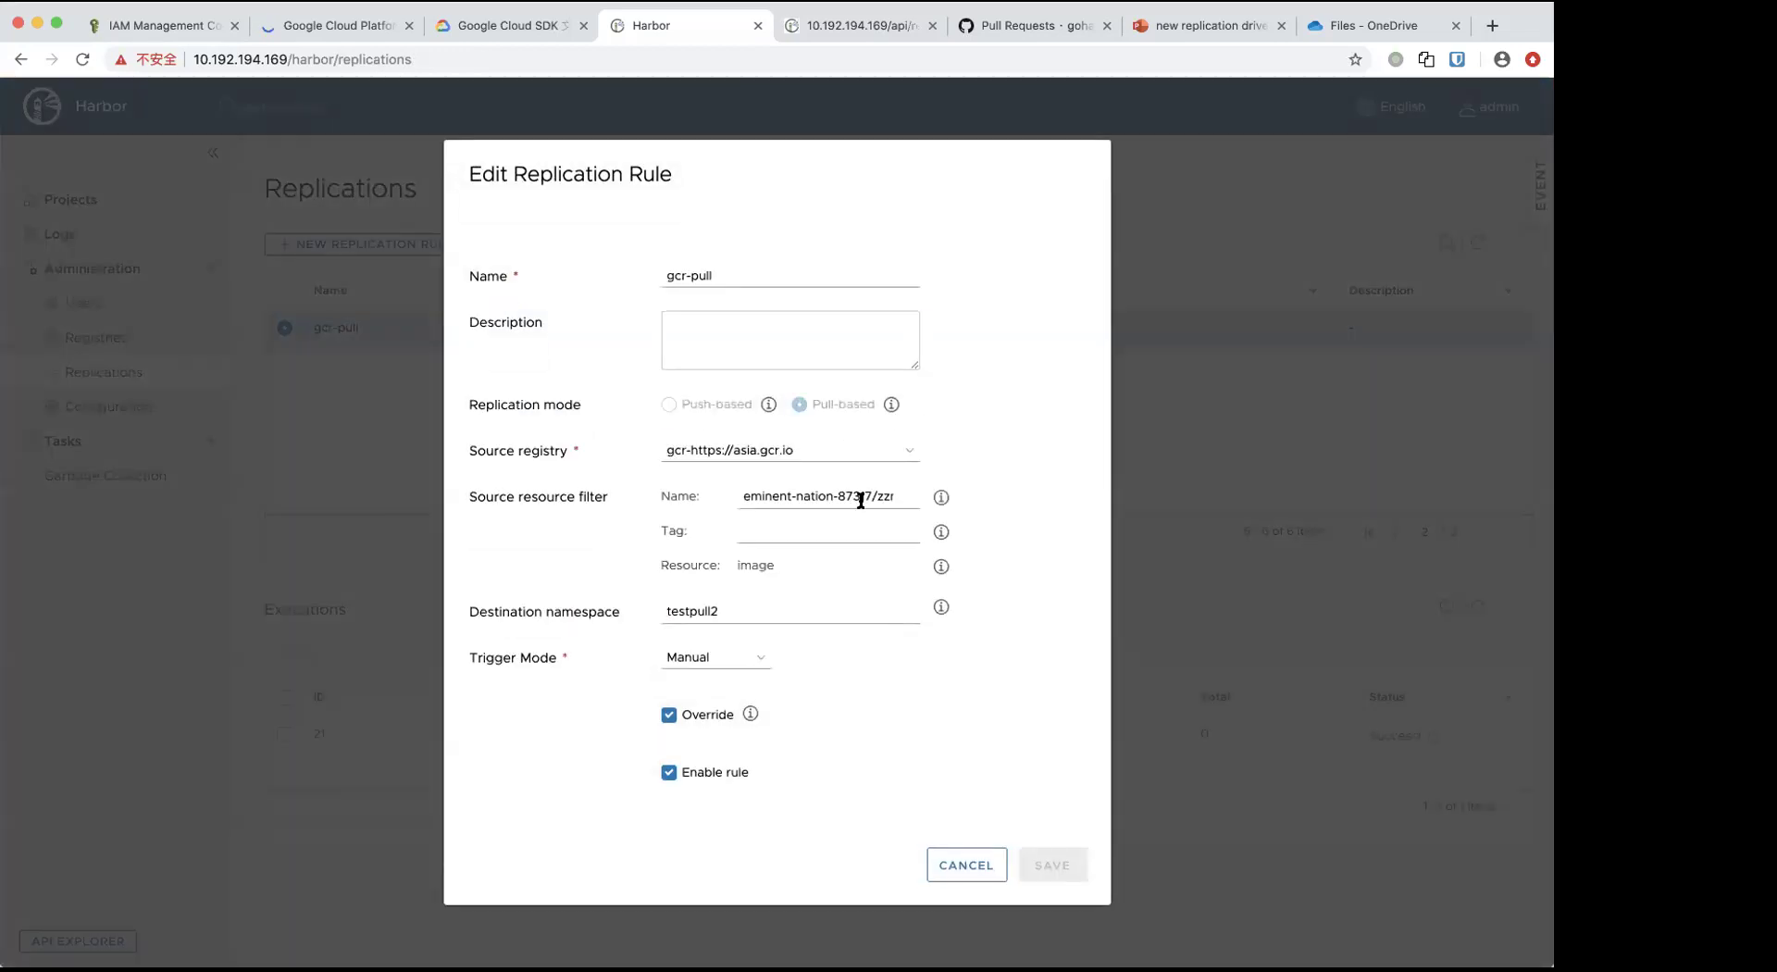
left_click_drag(864, 496, 895, 497)
left_click(340, 27)
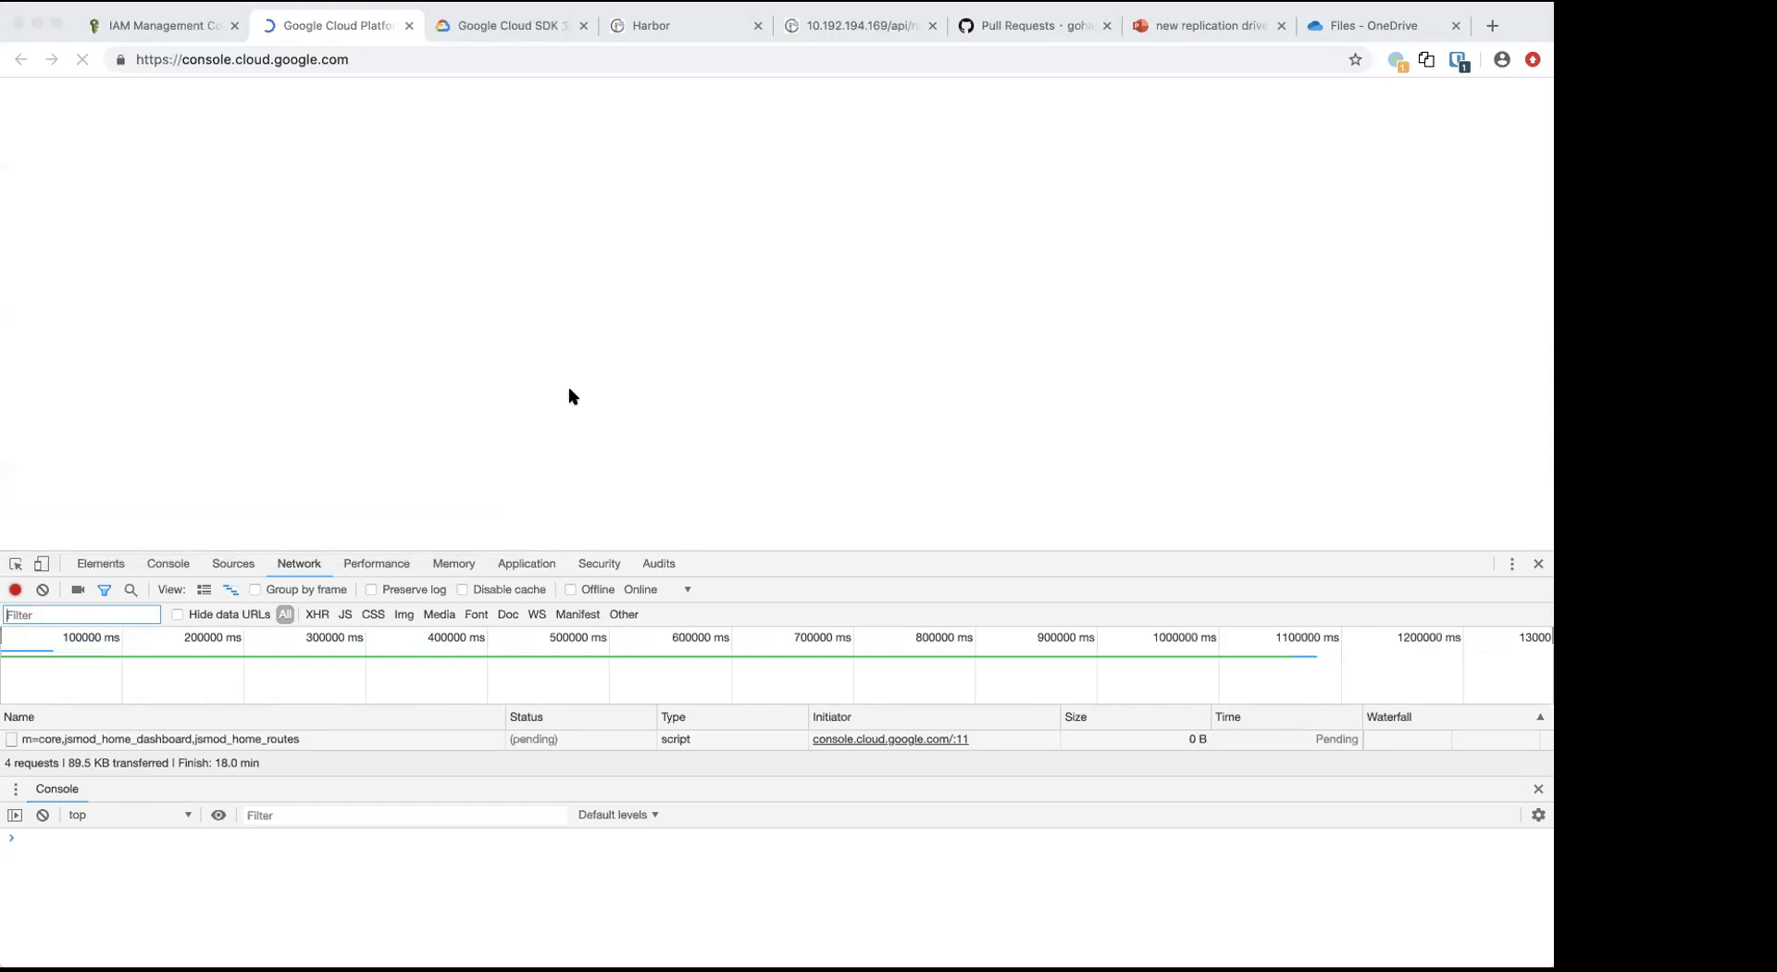
left_click(665, 27)
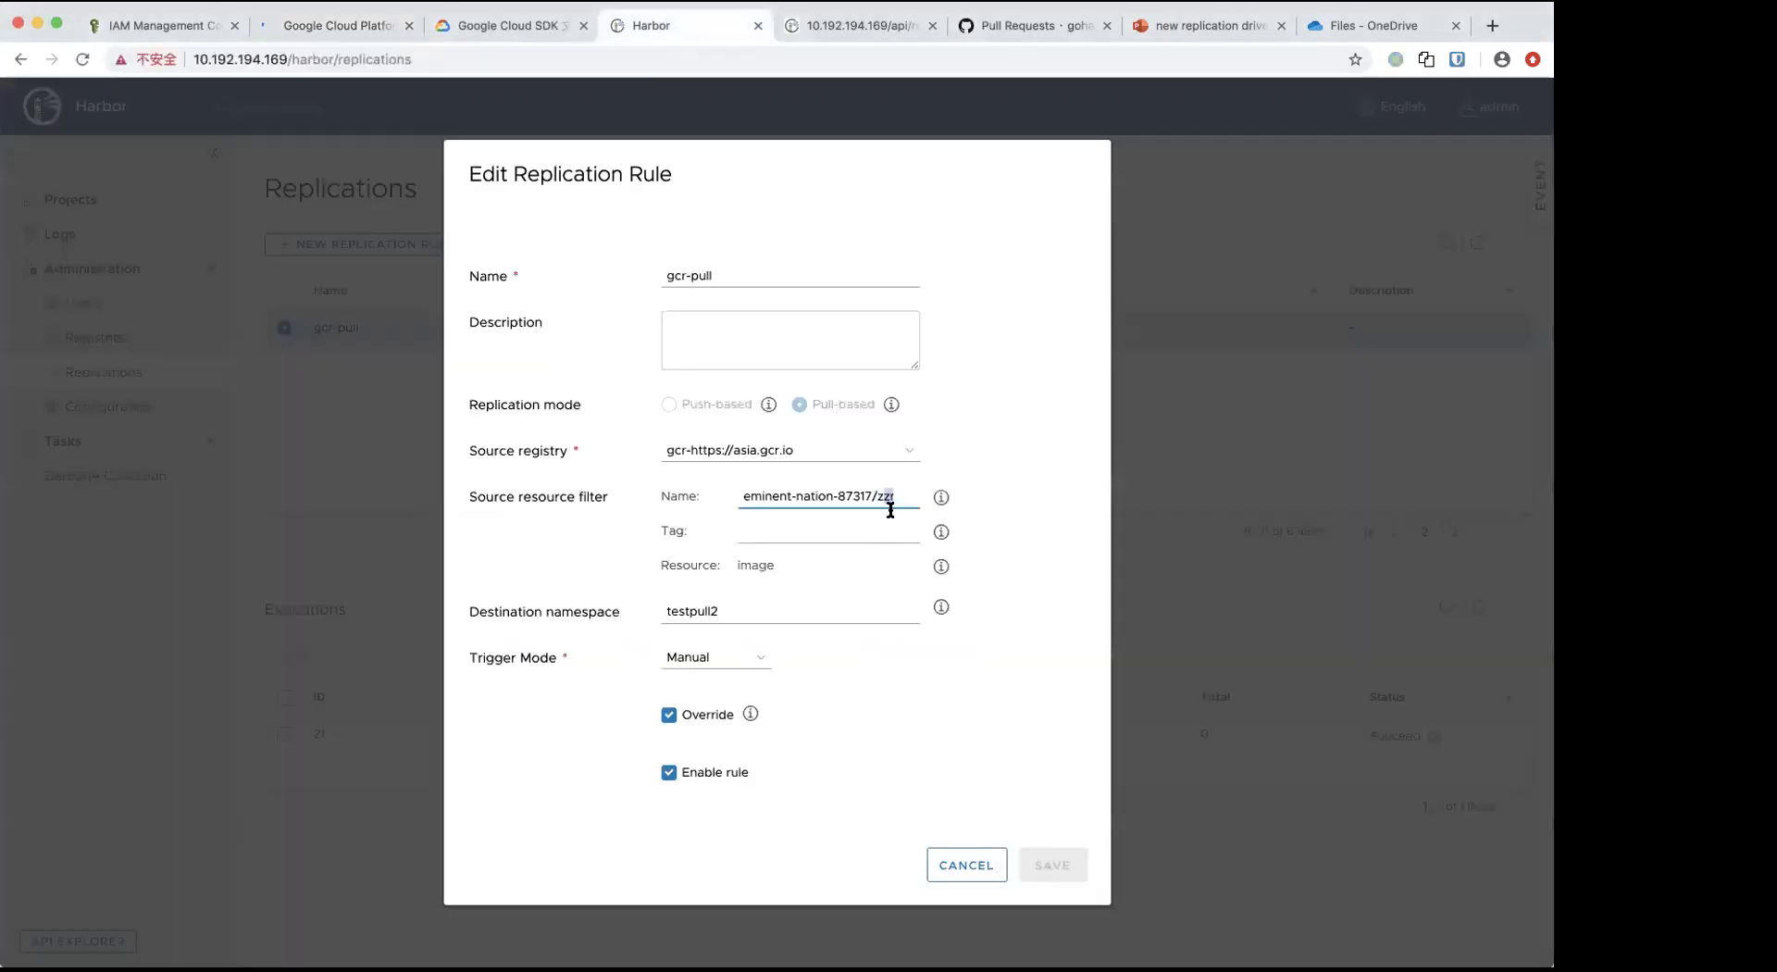
- Set the gcr-pull rule's source name filter to eminent-nation-87317/topull/* and save the rule
double_click(891, 509)
type("topush/")
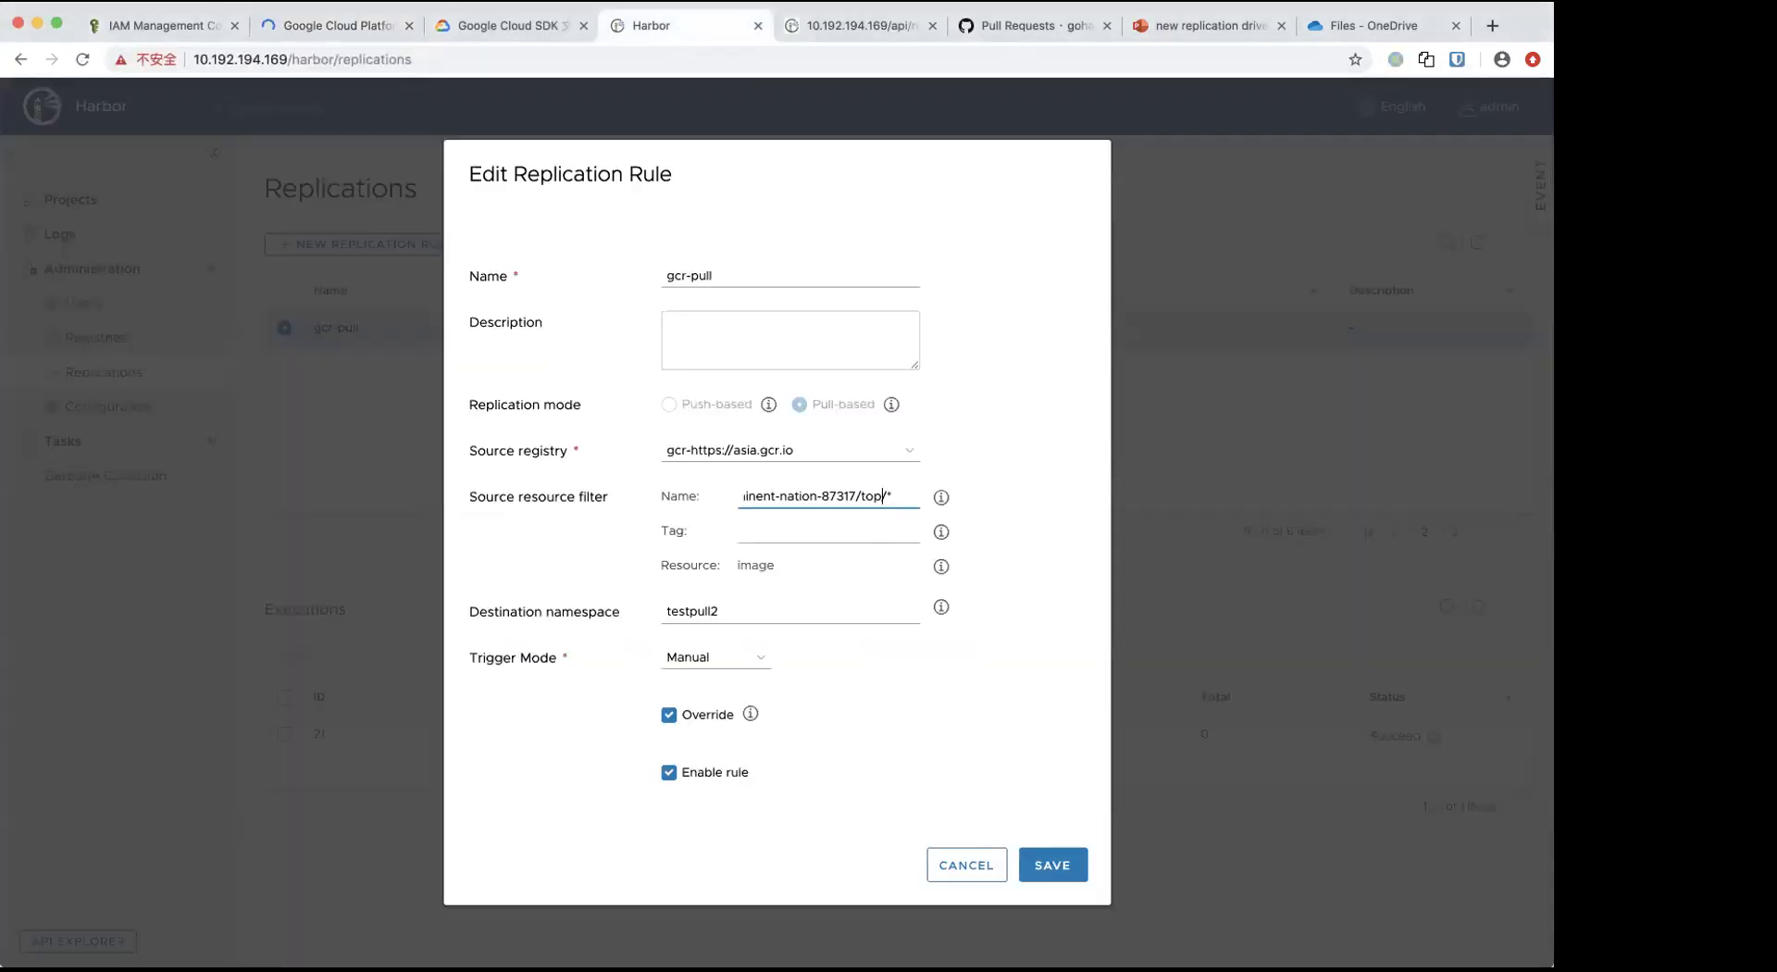
key("BackSpace")
key("BackSpace")
key("BackSpace")
key("BackSpace")
key("BackSpace")
type("pull/*")
left_click(1056, 864)
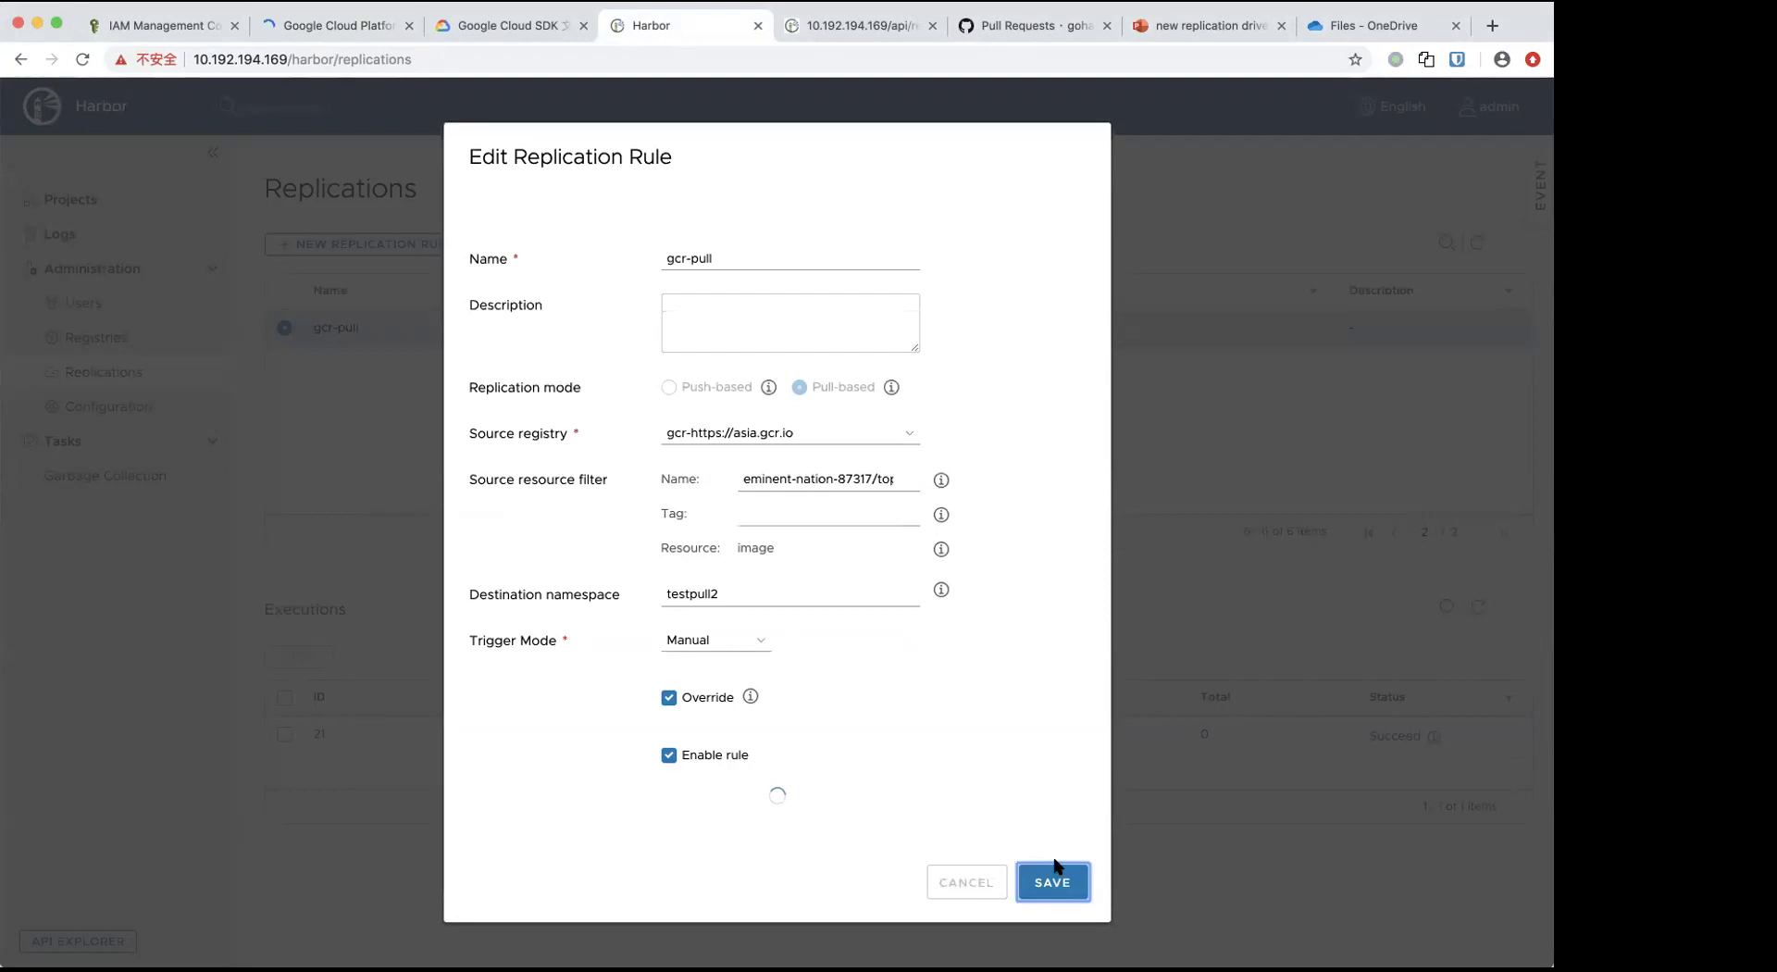
- Run the edited gcr-pull replication rule again and confirm the replication
left_click(284, 385)
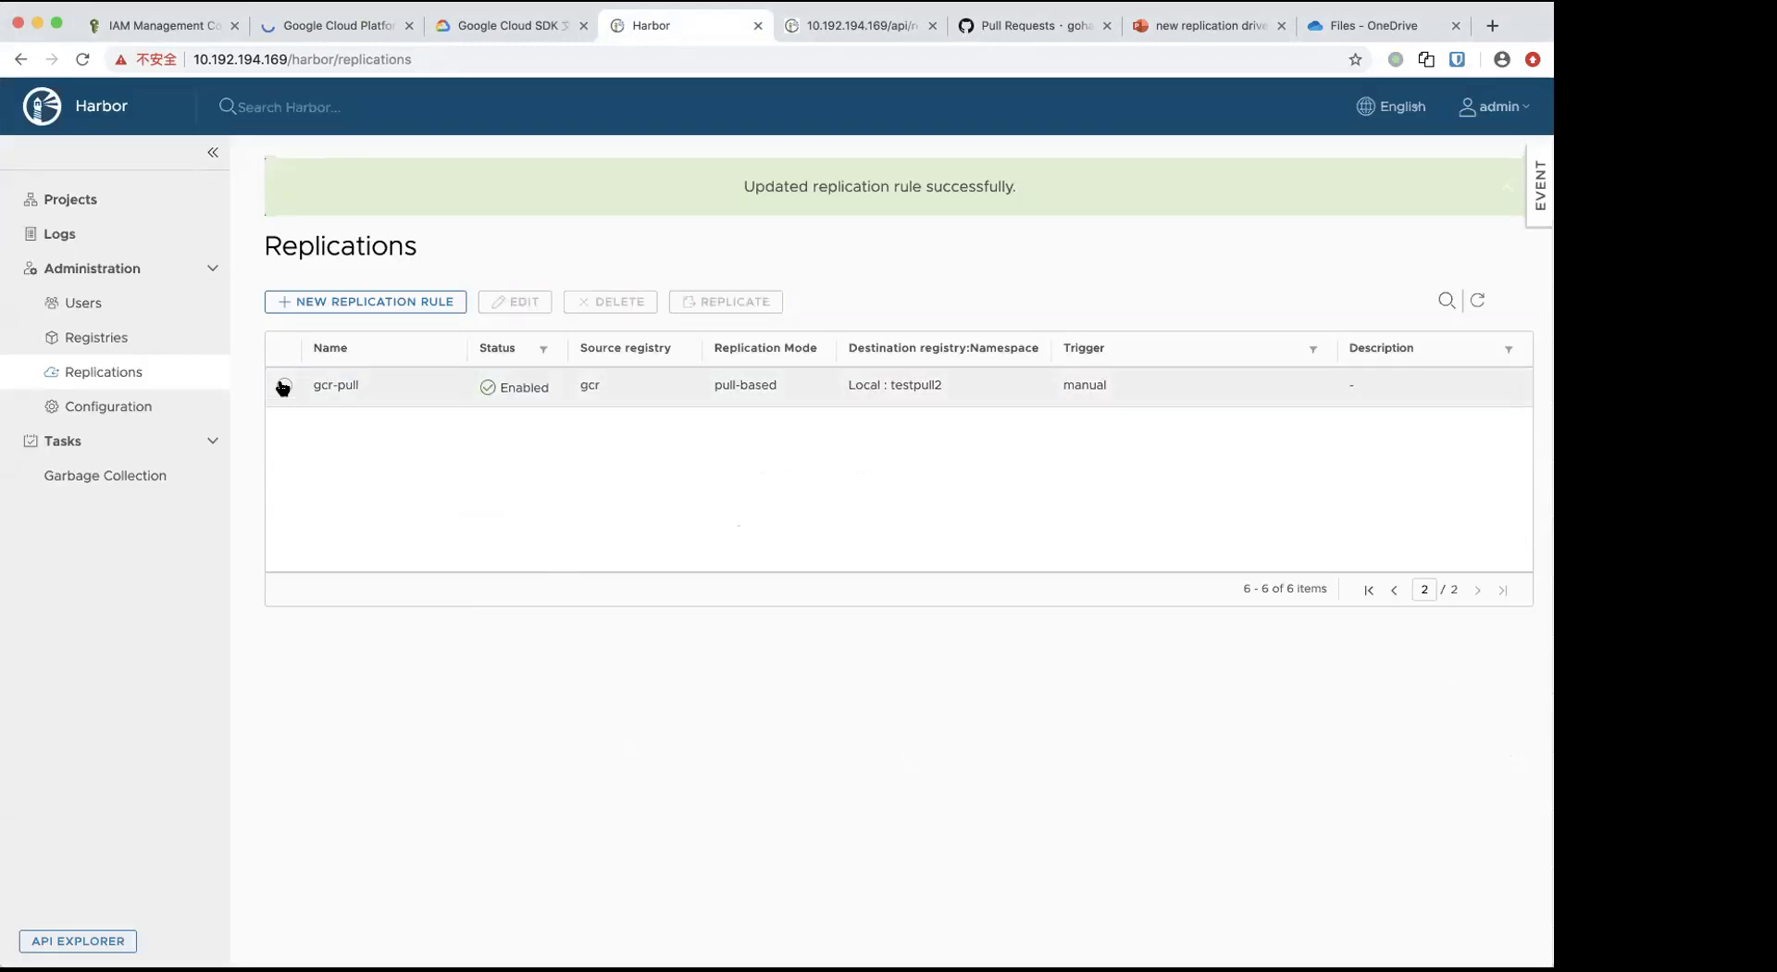
left_click(703, 306)
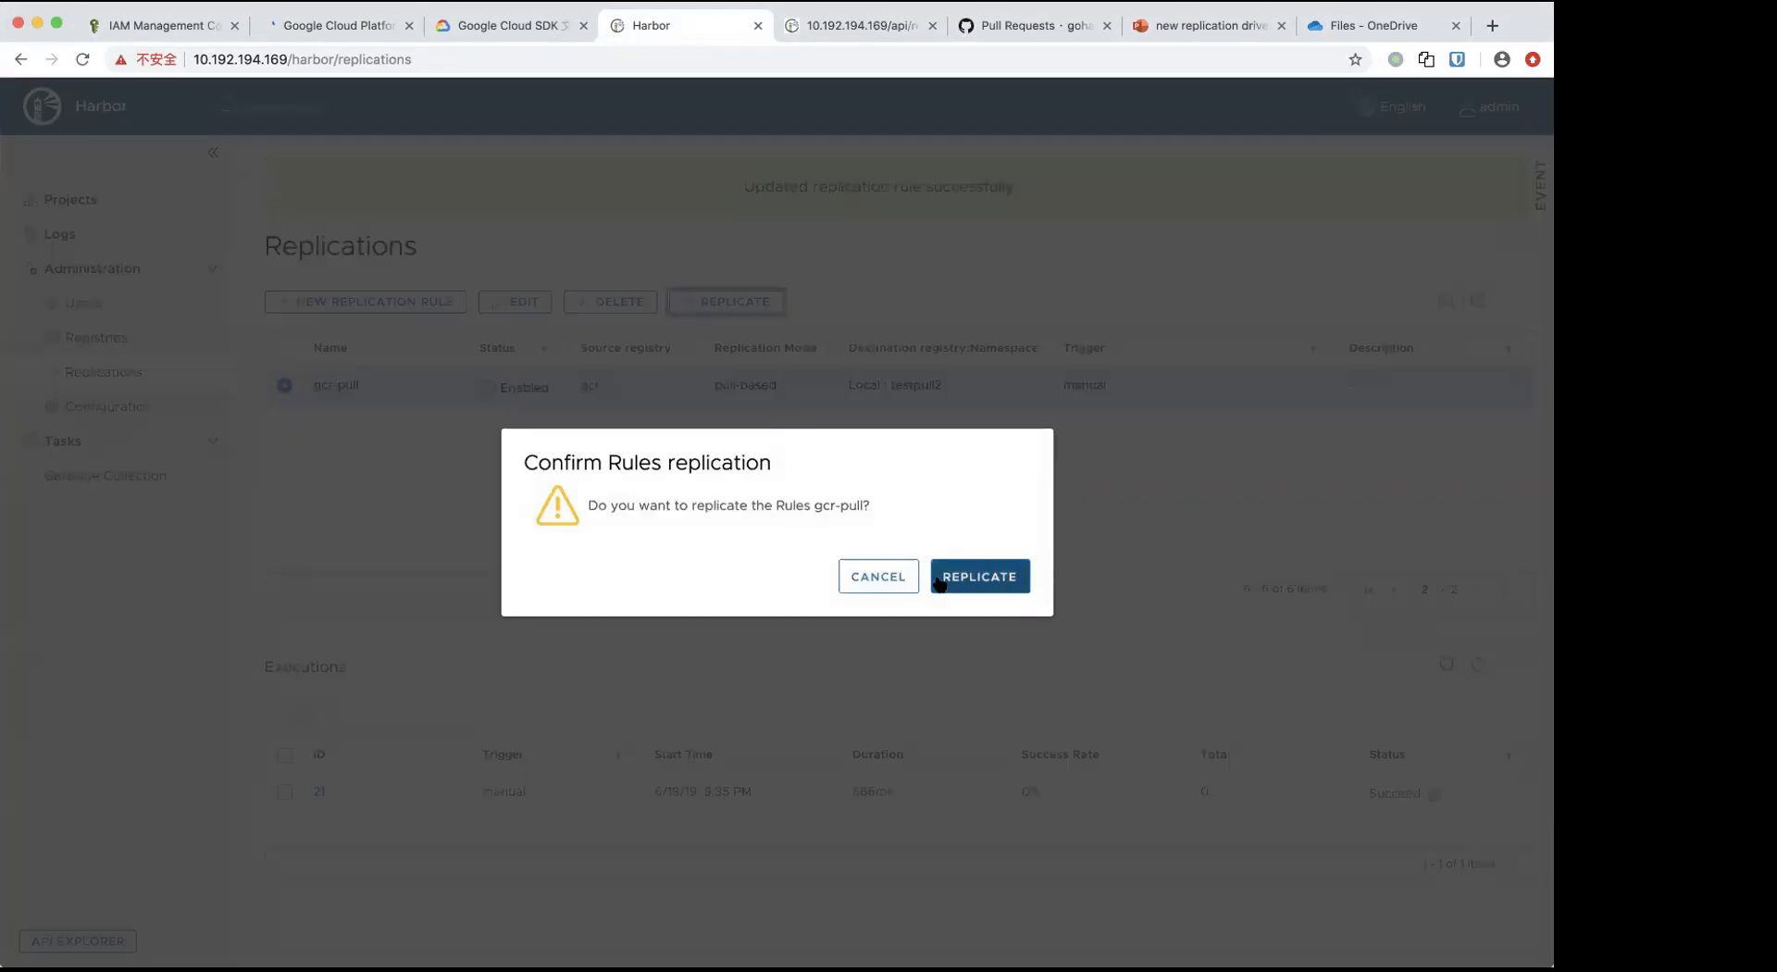
left_click(945, 579)
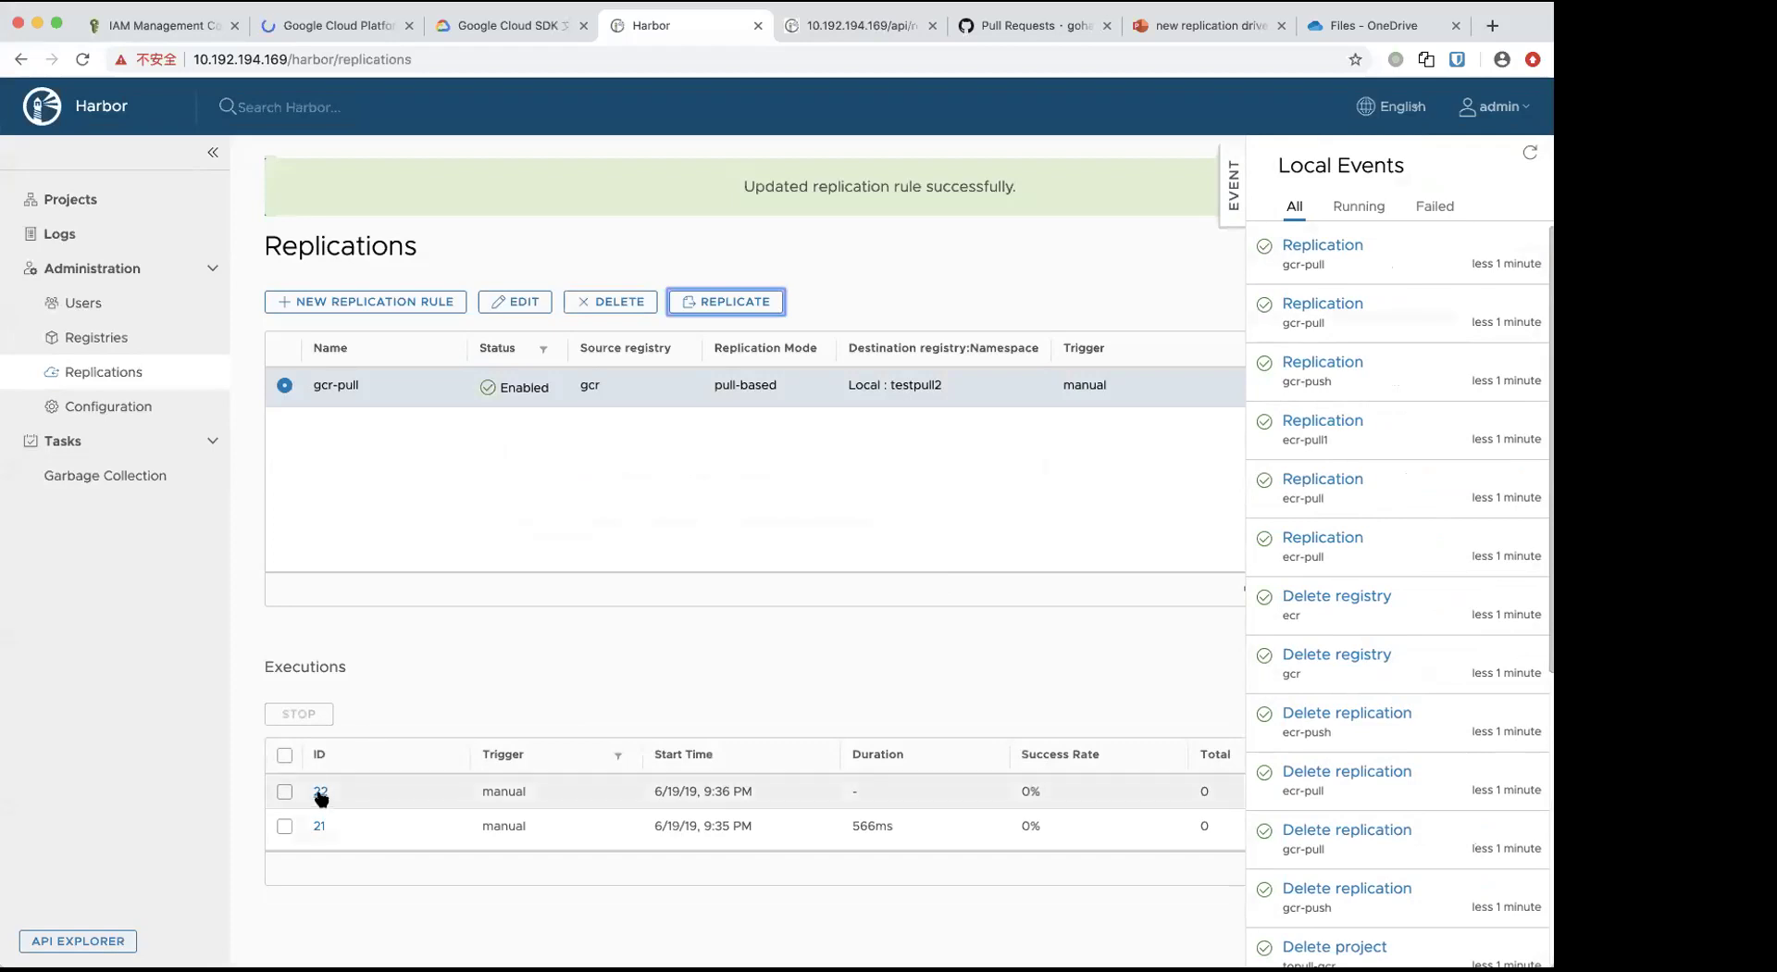
- Open the latest gcr-pull execution, collapse the local events list, and examine its task log's line on pulling the topull/demo4 manifest
left_click(320, 791)
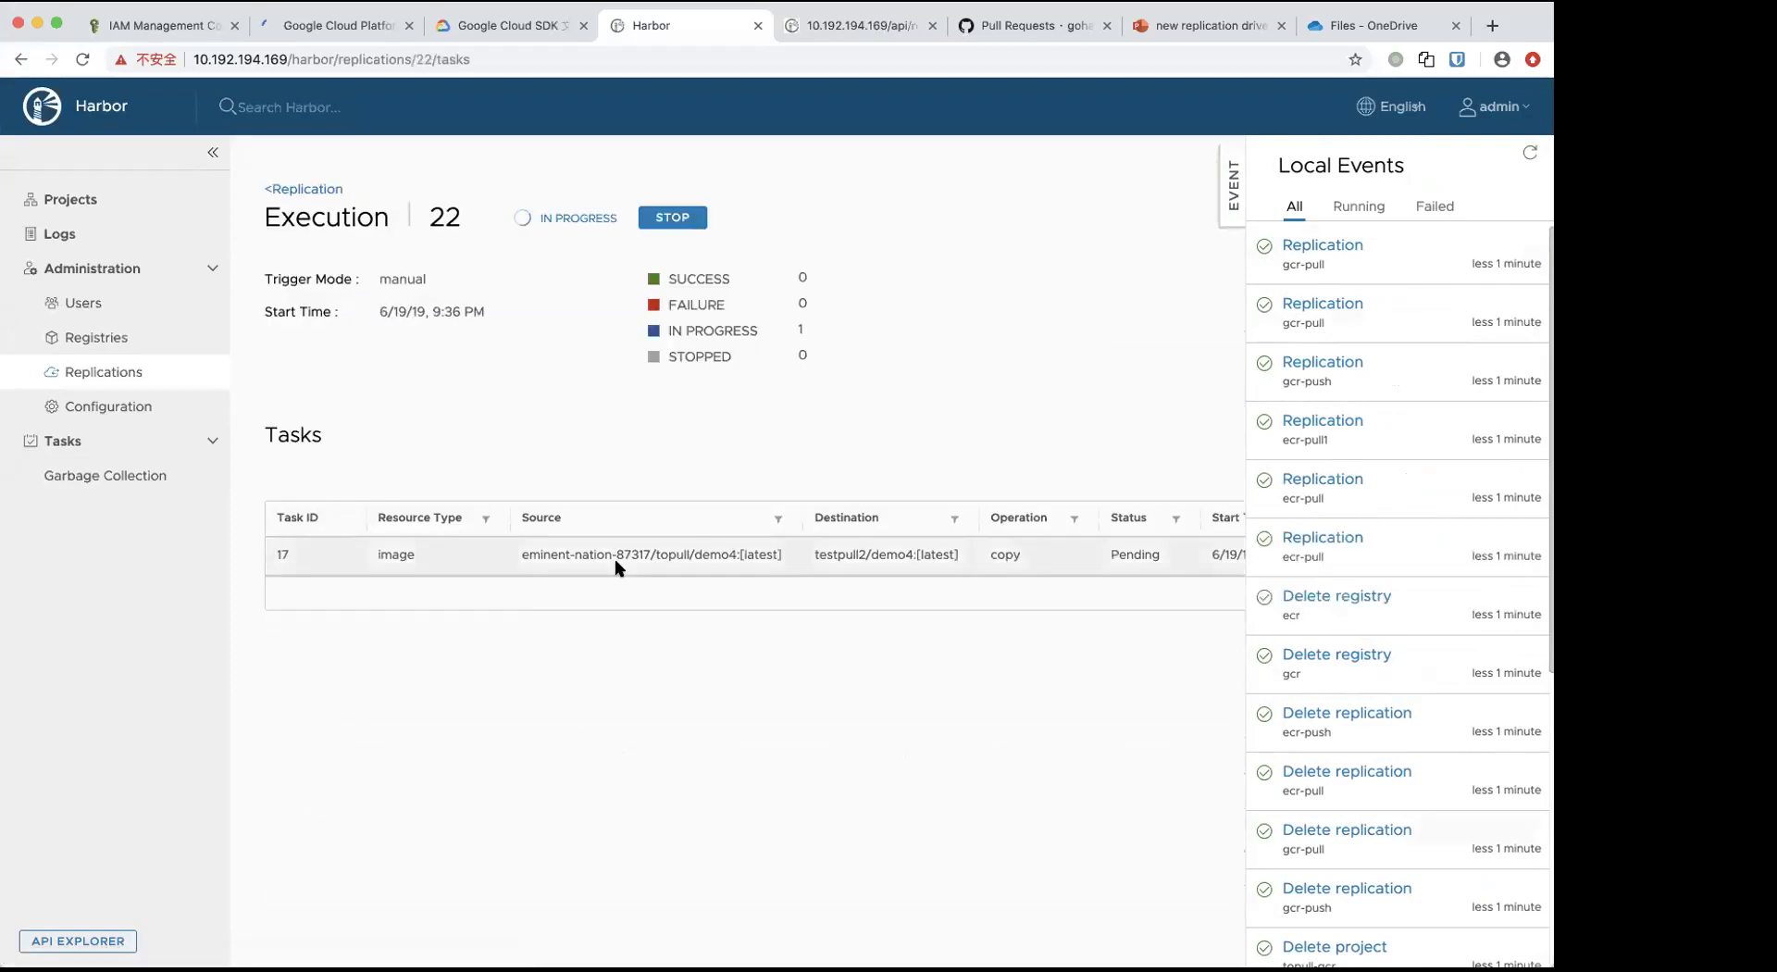
left_click(1233, 186)
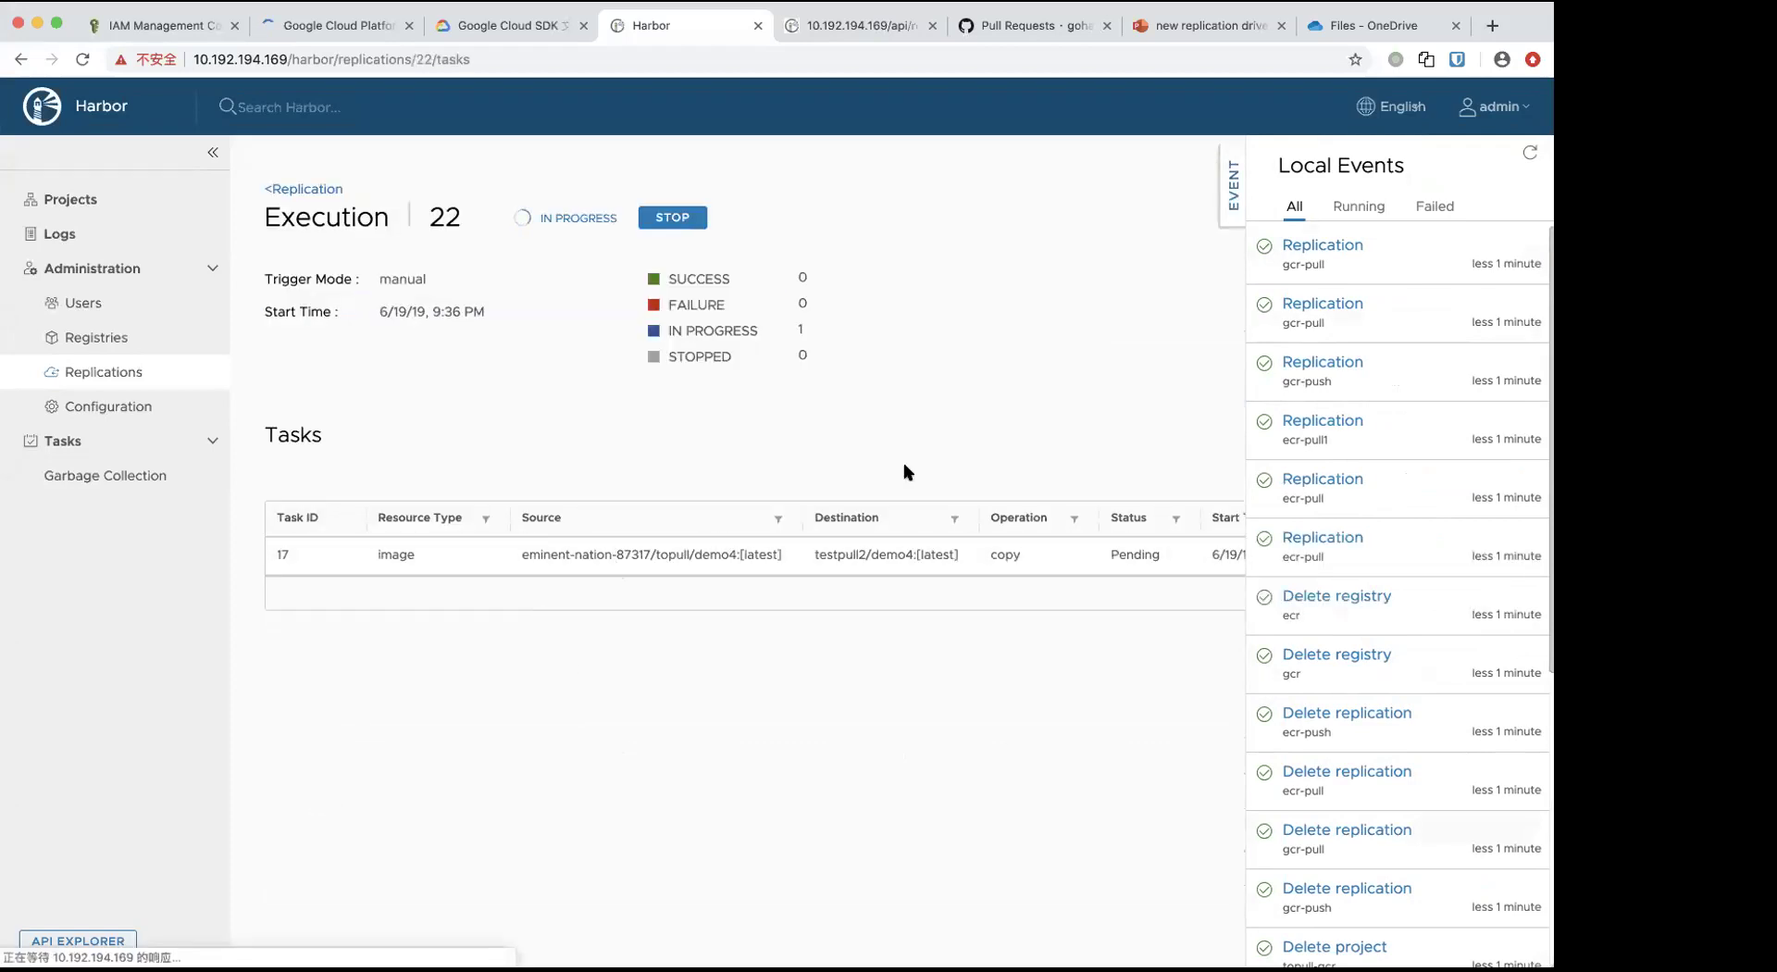
left_click(1450, 556)
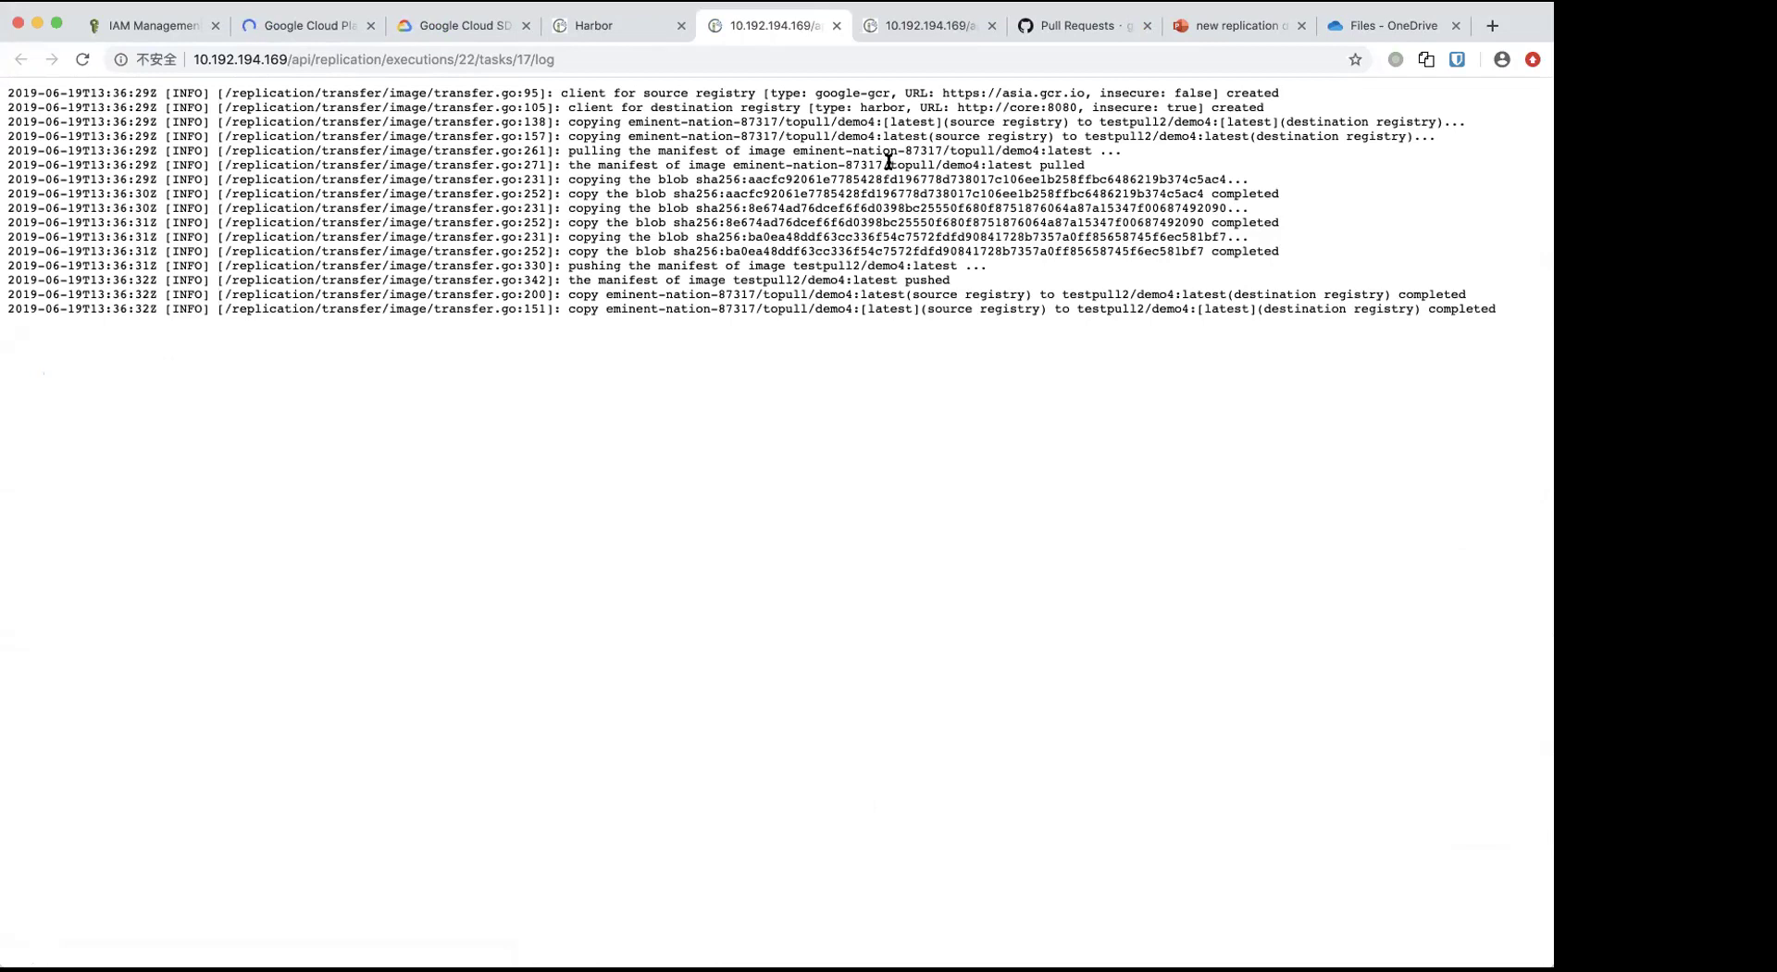
left_click_drag(888, 162, 980, 159)
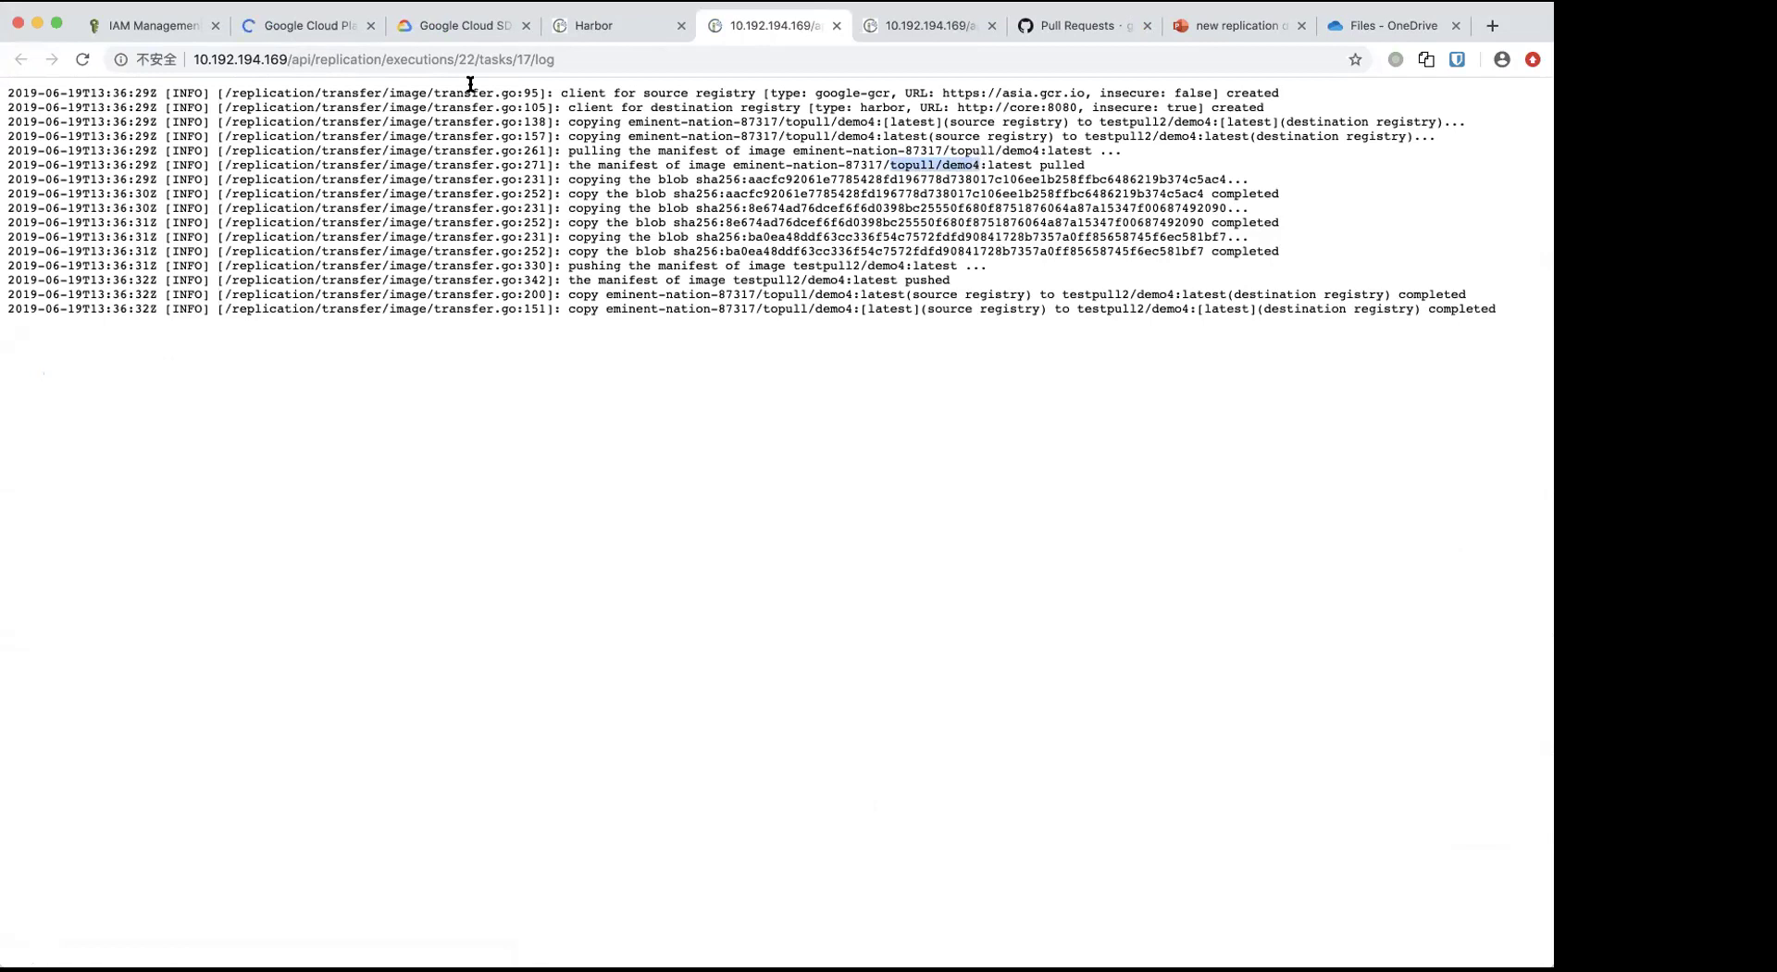
- Return to Harbor's project list and open the testpull2 project to view its repositories
left_click(581, 20)
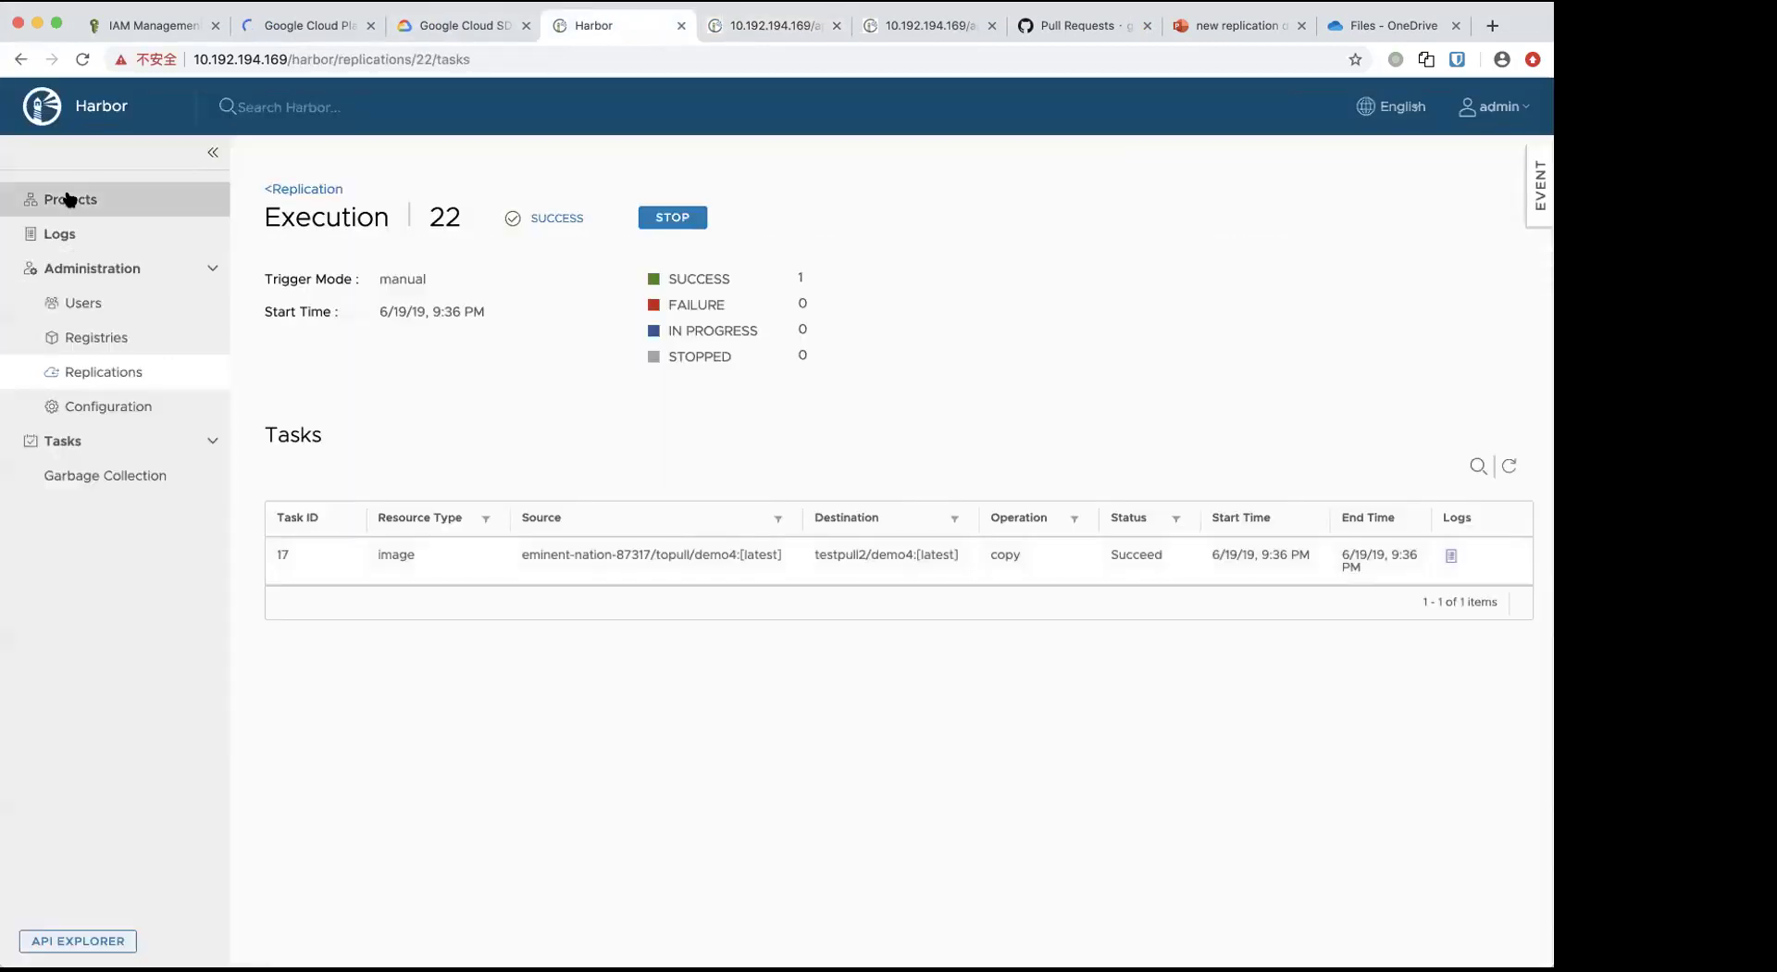
left_click(70, 197)
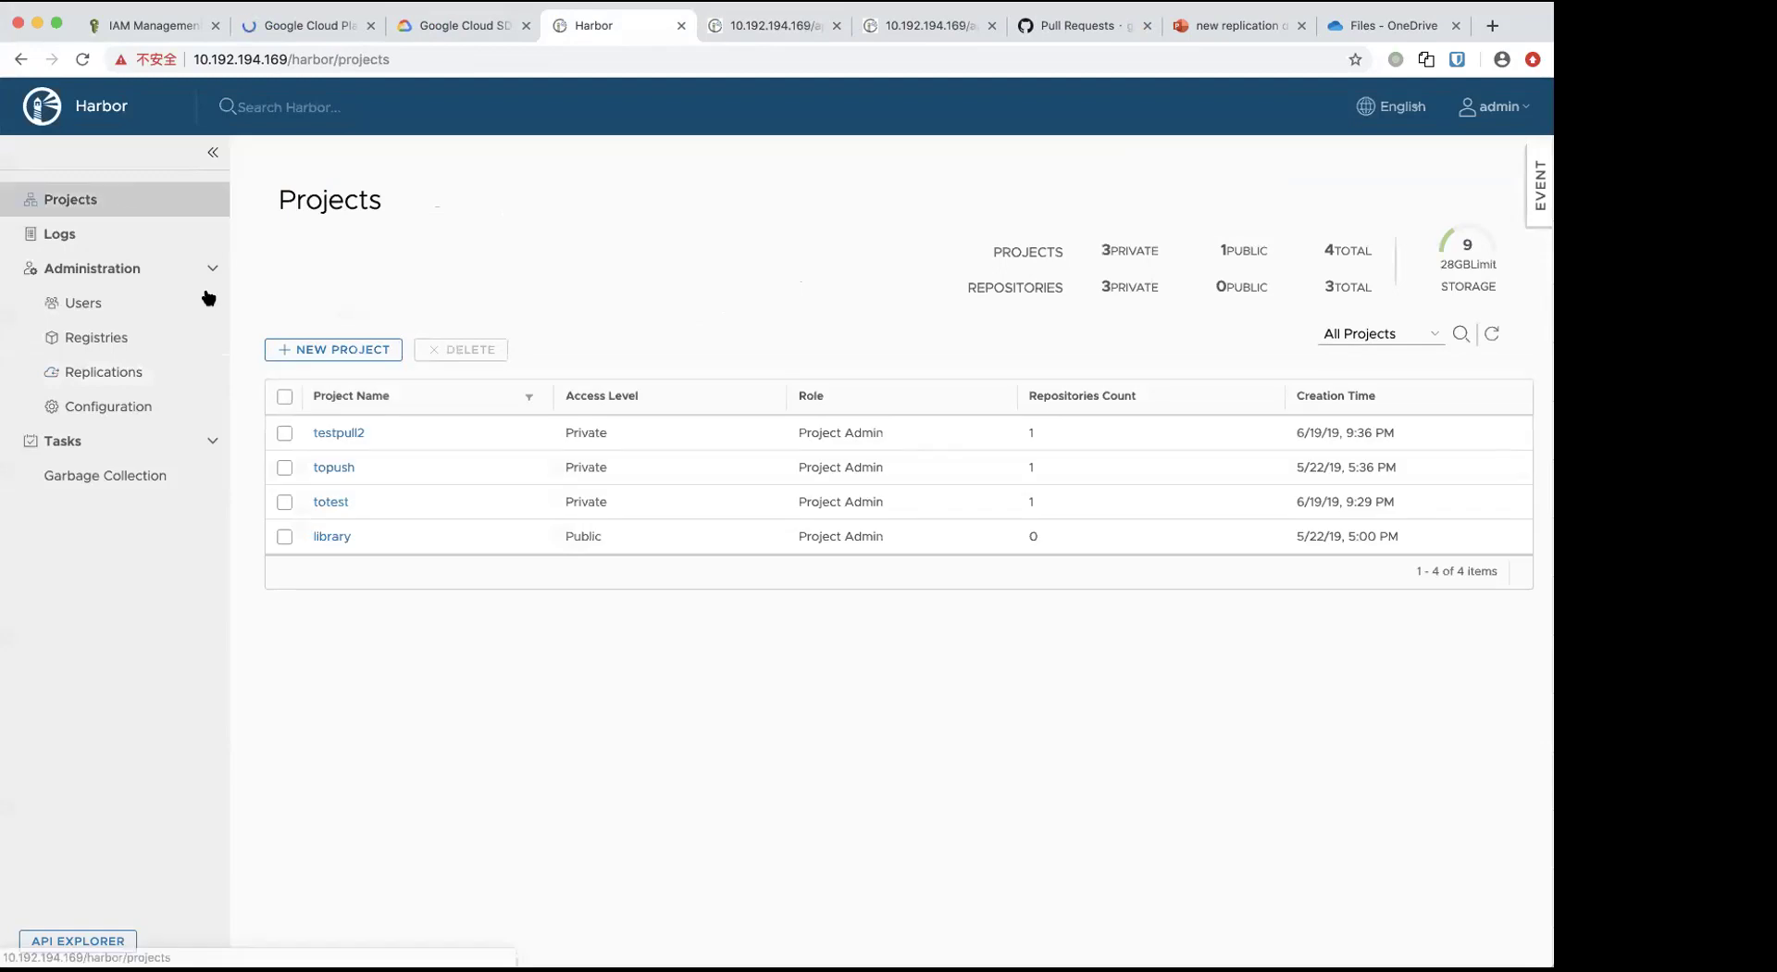
left_click(335, 433)
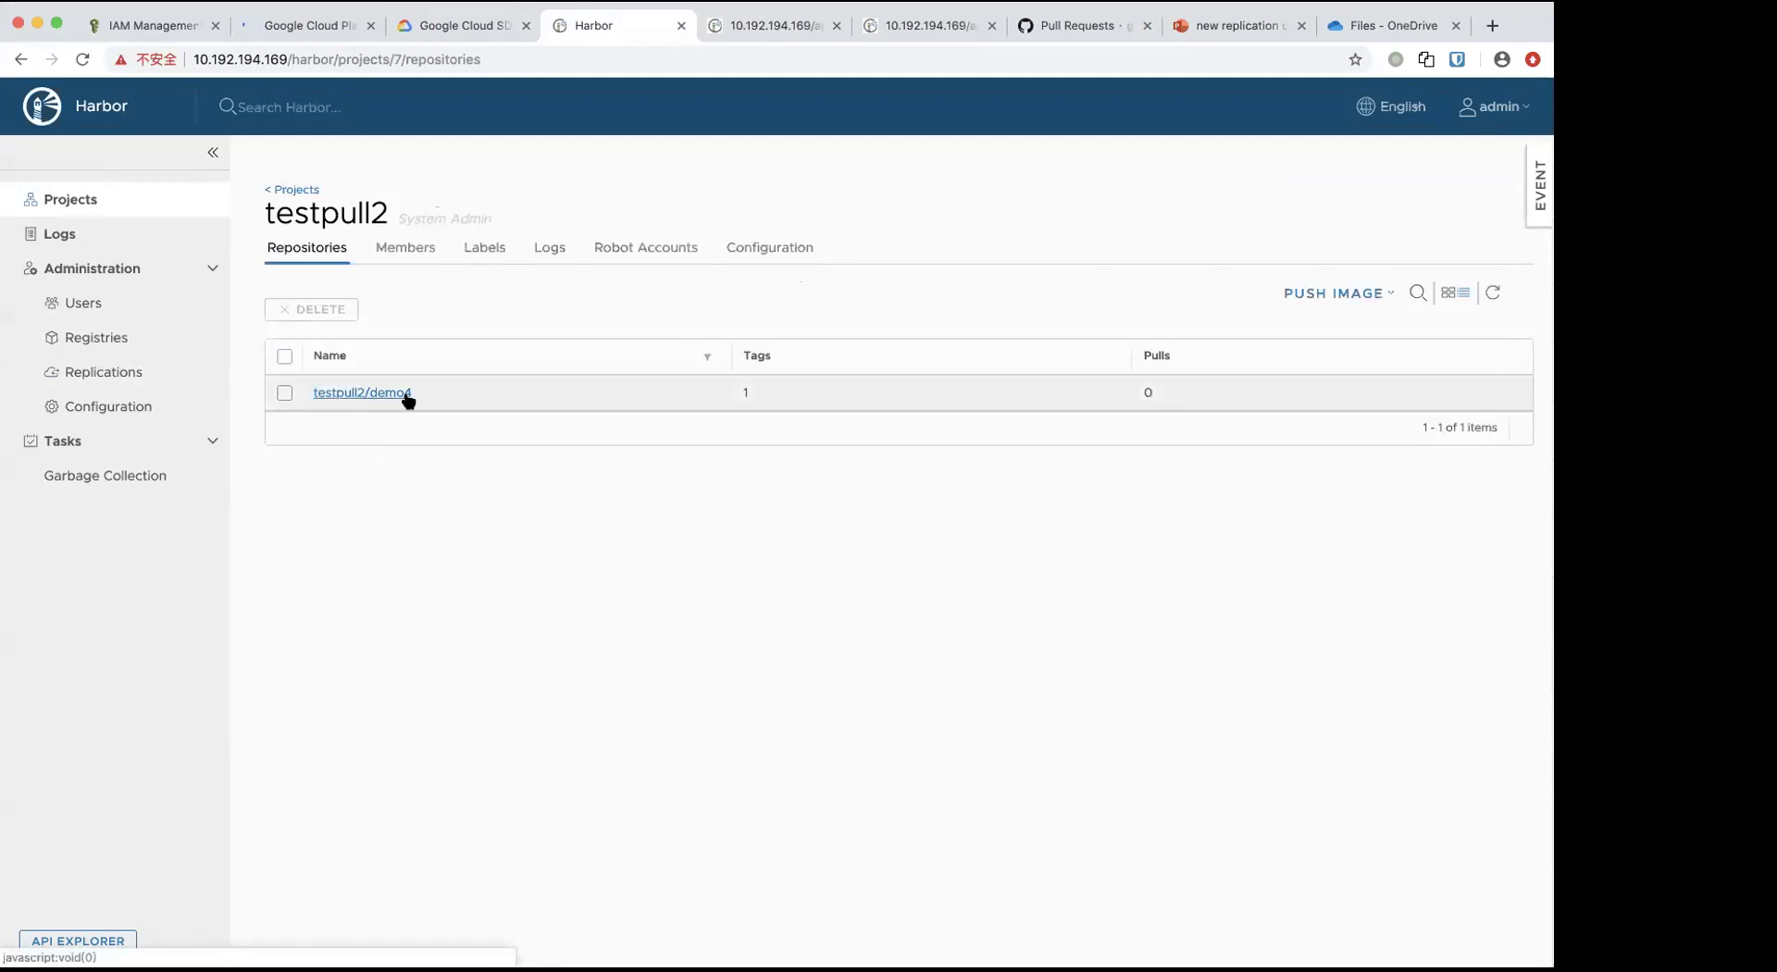